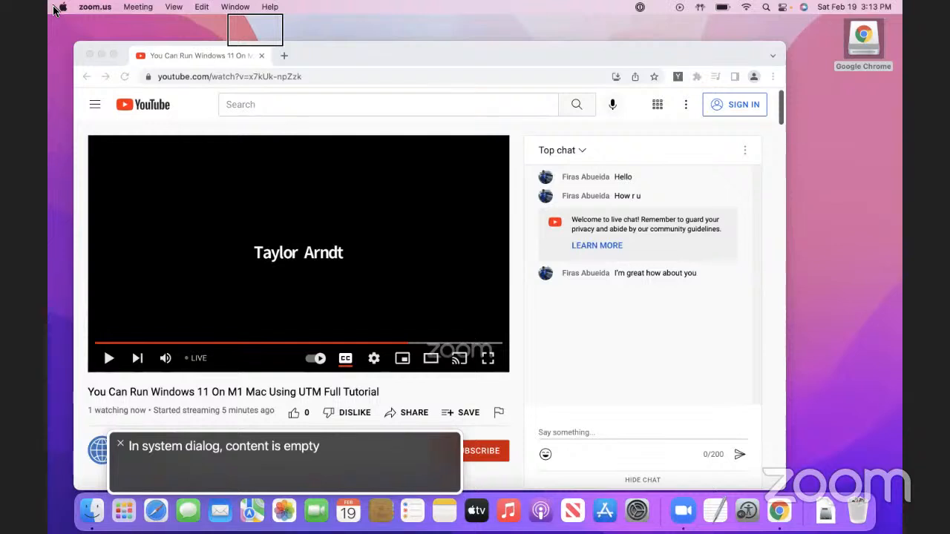
Switch to Chrome and check the live stream's viewer count, start time and like control
key("super+Tab")
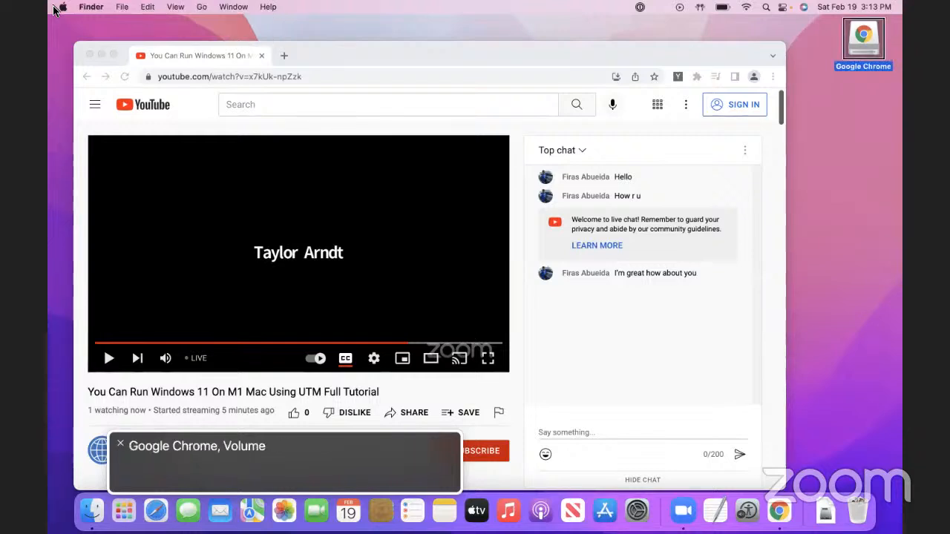
key("super+Tab")
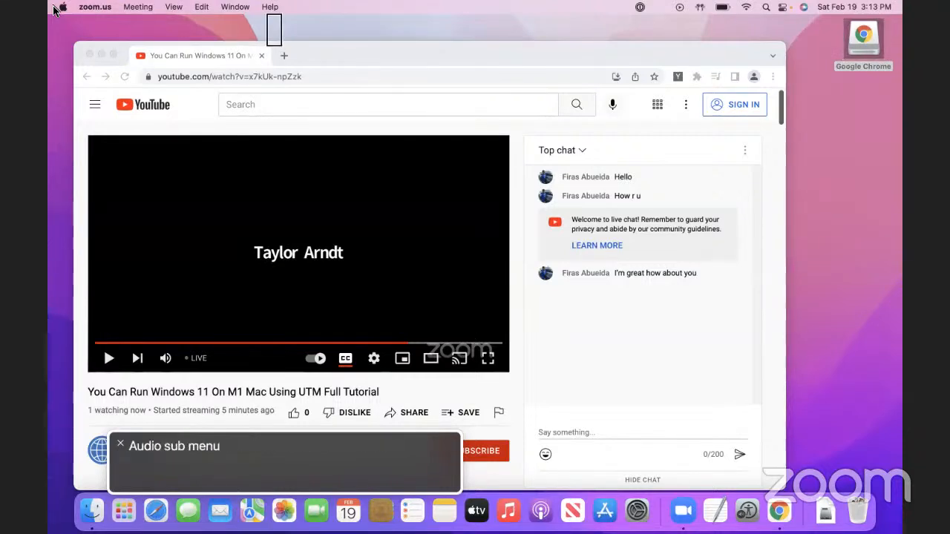
key("super+Tab")
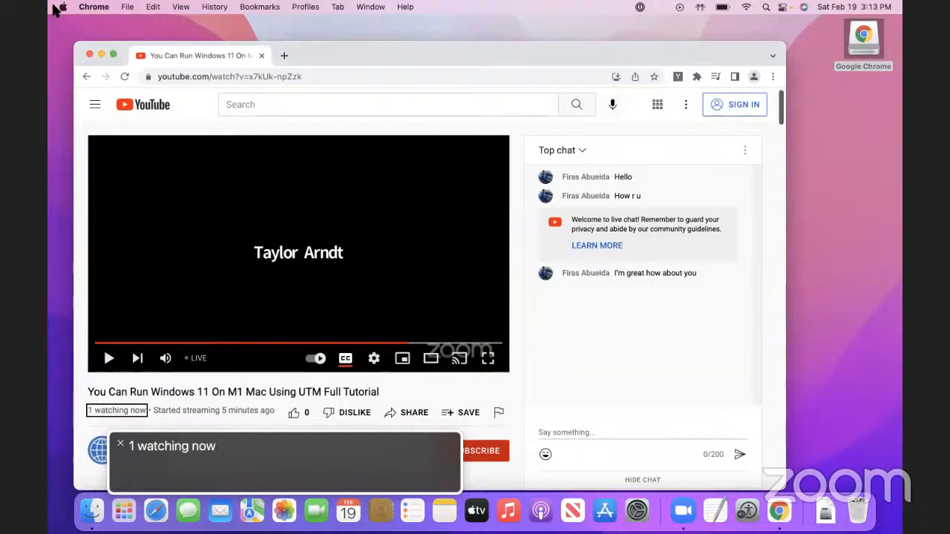
key("ctrl+alt+Right")
key("ctrl+alt+Right")
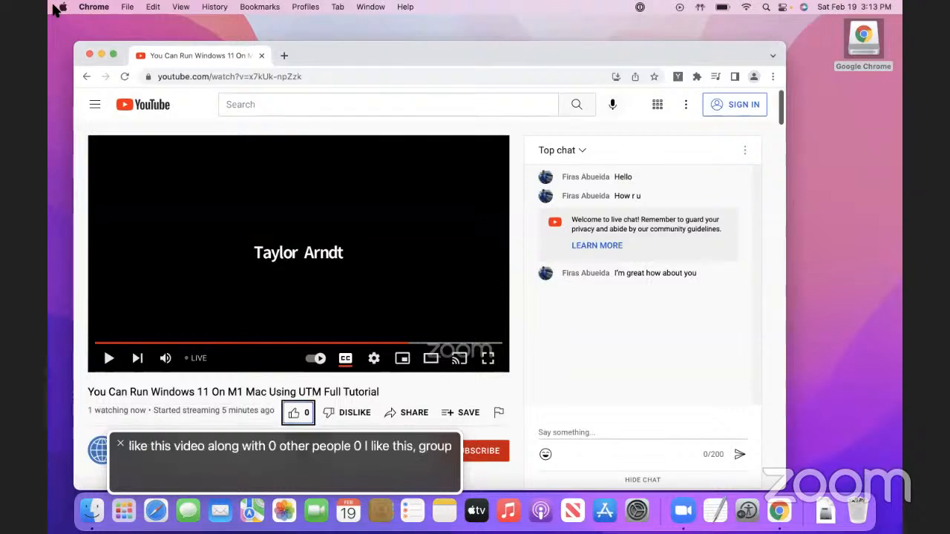
key("ctrl+alt+space")
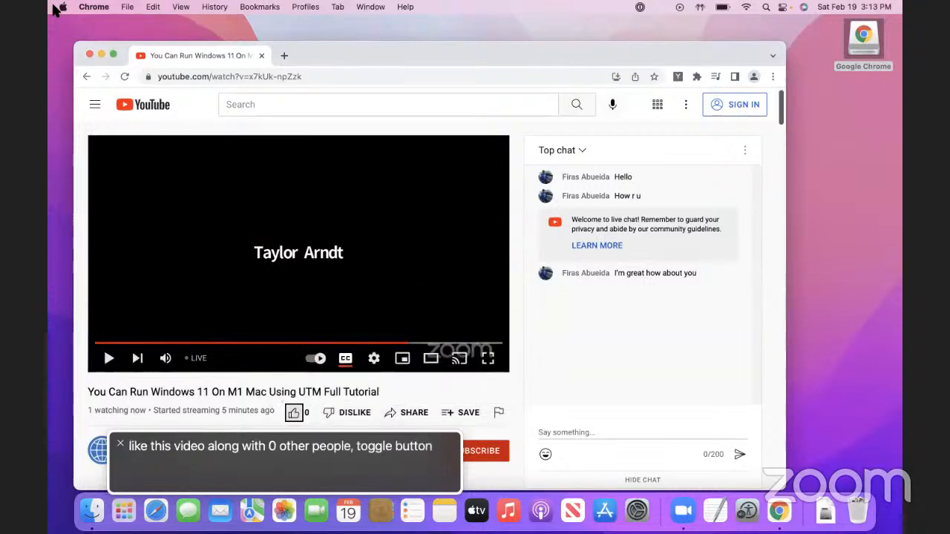
key("ctrl+alt+Left")
key("ctrl+alt+Left")
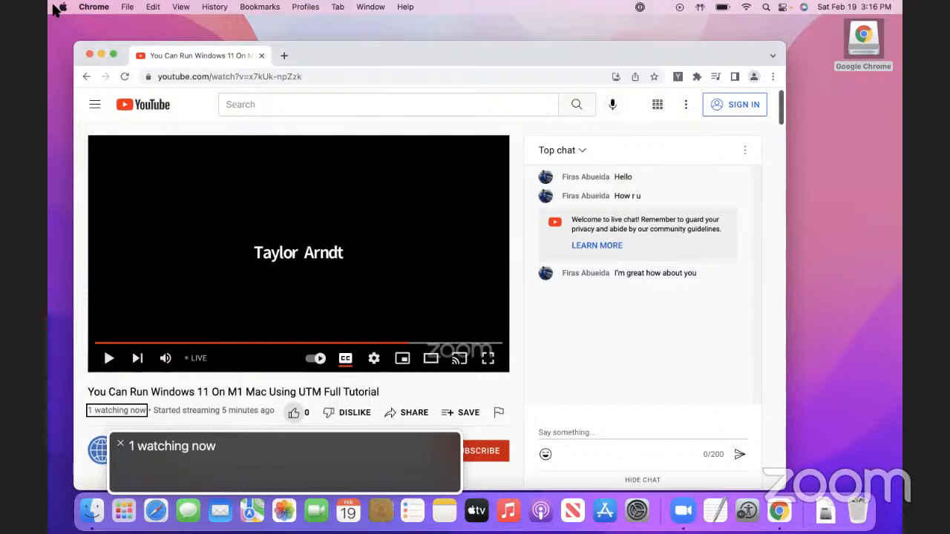
key("ctrl+alt+Right")
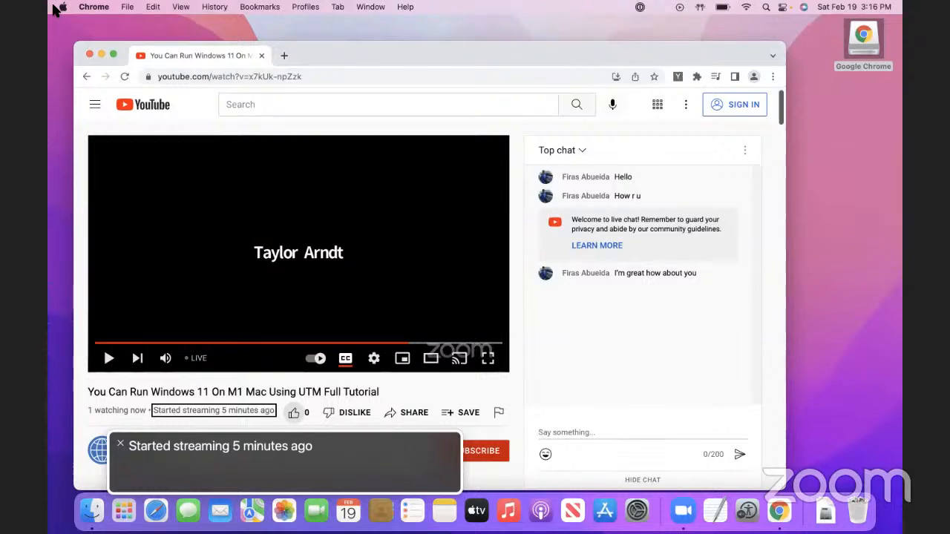
Examine the like, dislike, share and save controls below the stream and continue on to the video description
key("ctrl+alt+Right")
key("ctrl+alt+Left")
key("ctrl+alt+Left")
key("ctrl+alt+Left")
key("ctrl+alt+Left")
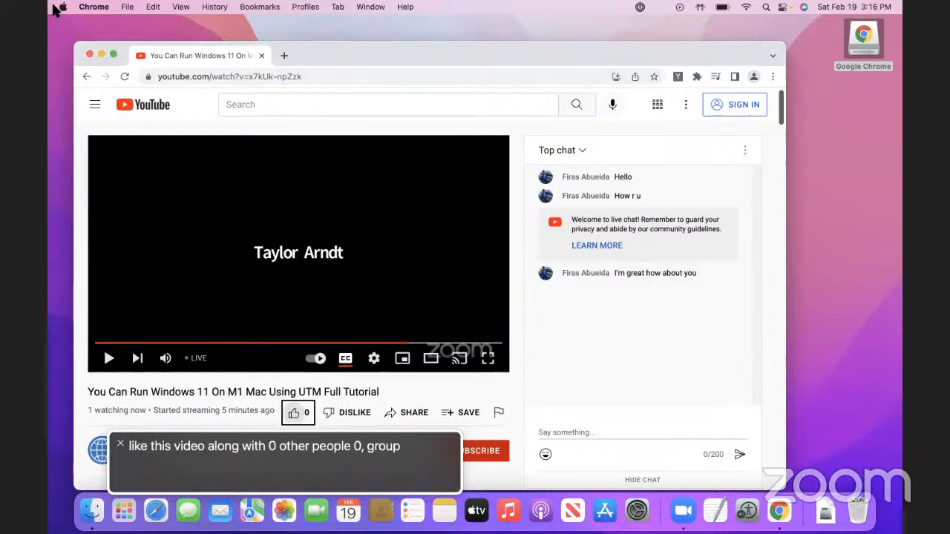
key("ctrl+alt+Right")
key("ctrl+alt+Right")
key("ctrl+alt+Right")
key("ctrl+alt+Right")
key("ctrl+alt+Right")
key("ctrl+alt+Right")
key("ctrl+alt+Right")
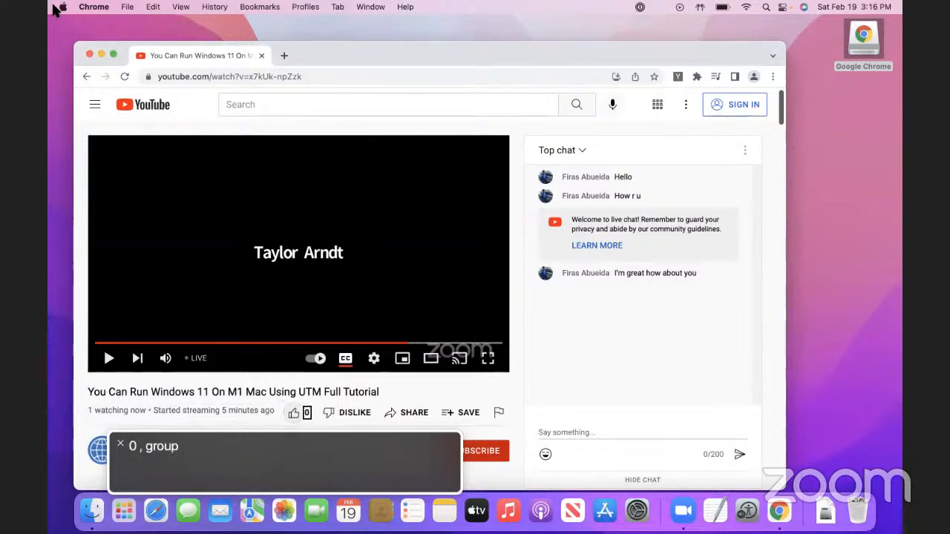
key("ctrl+alt+Right")
key("ctrl+alt+Right")
key("ctrl+alt+Right")
key("ctrl+alt+Right")
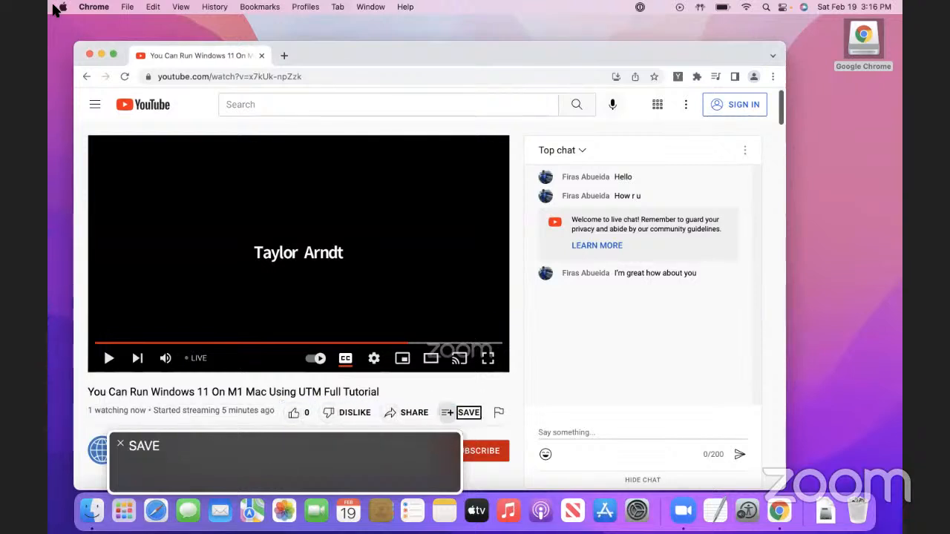
key("ctrl+alt+Right")
key("ctrl+alt+Left")
key("ctrl+alt+Right")
key("ctrl+alt+Right")
key("ctrl+alt+Right")
key("ctrl+alt+Right")
key("ctrl+alt+Right")
key("ctrl+alt+Right")
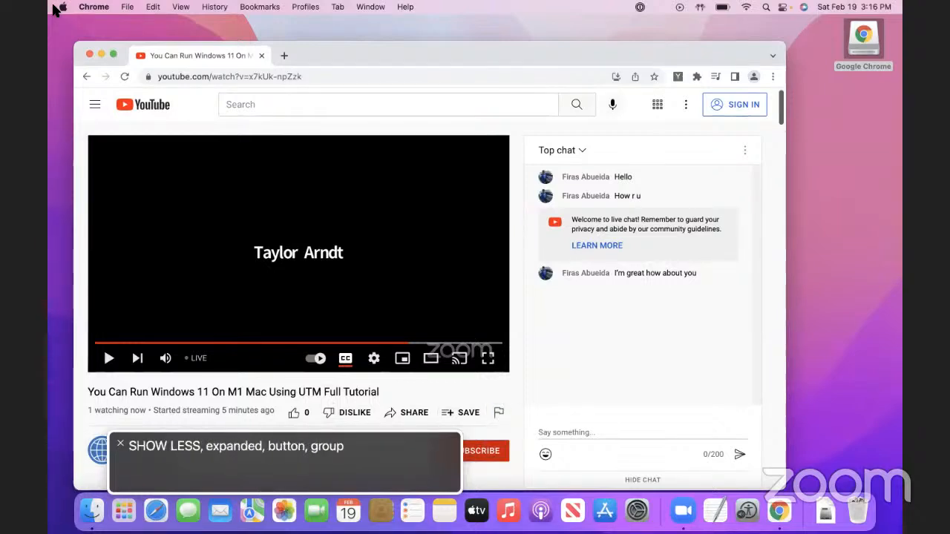
Read the messages in the stream's live chat, through to the most recent one
key("ctrl+alt+Left")
key("ctrl+alt+Left")
key("ctrl+alt+Right")
key("ctrl+alt+Right")
key("ctrl+alt+Right")
key("ctrl+alt+Right")
key("ctrl+alt+Right")
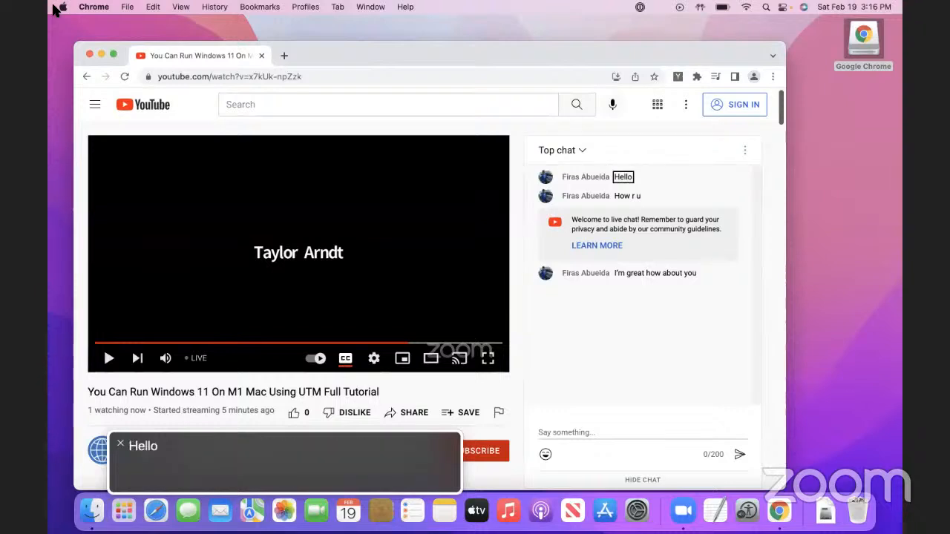
key("ctrl+alt+Right")
key("ctrl+alt+Right")
key("ctrl+alt+Right")
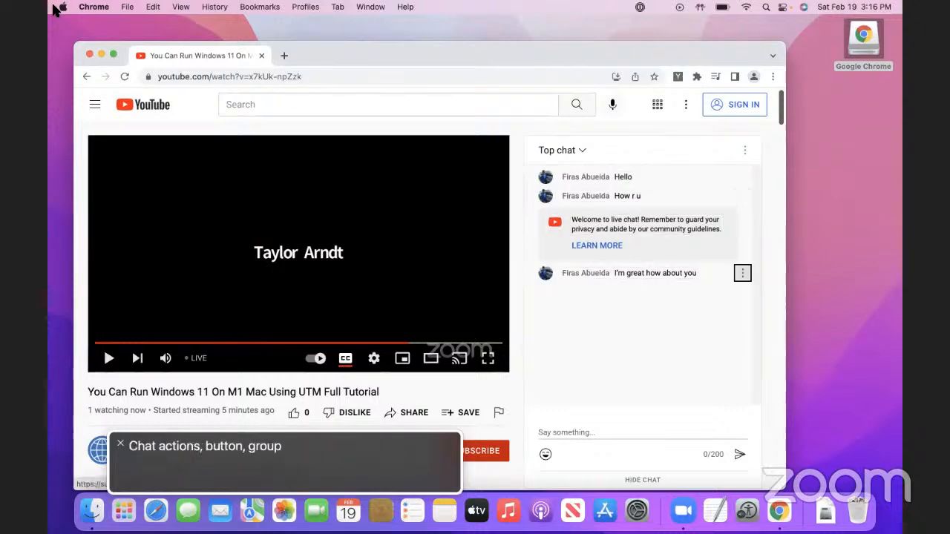
key("ctrl+alt+Left")
key("ctrl+alt+Left")
key("ctrl+alt+Left")
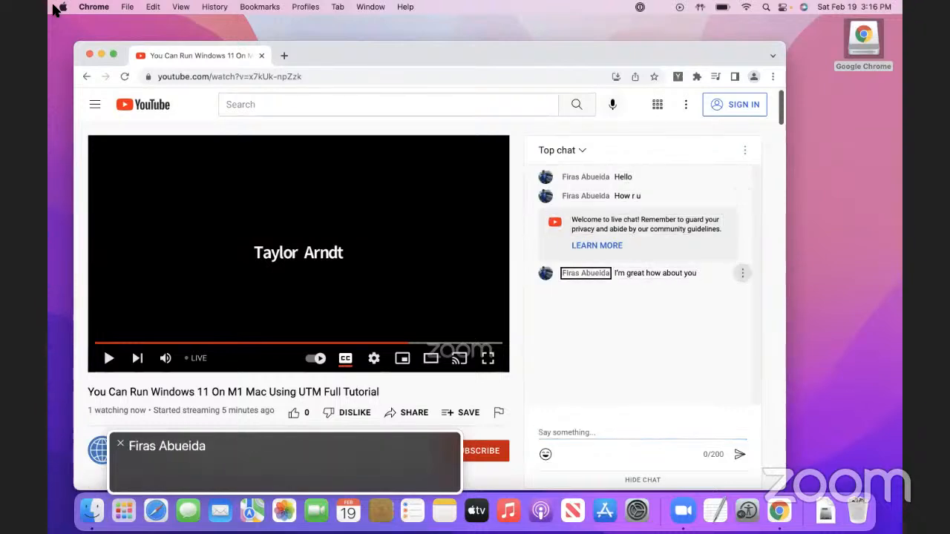
key("ctrl+alt+Right")
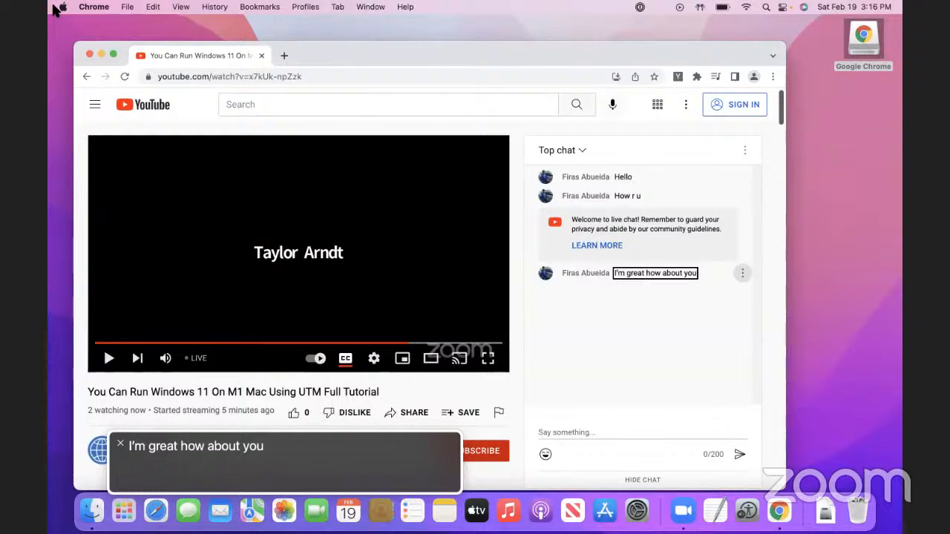
Open a Finder window on the Downloads folder and select the UTM.dmg disk image
key("ctrl+alt+d")
key("Return")
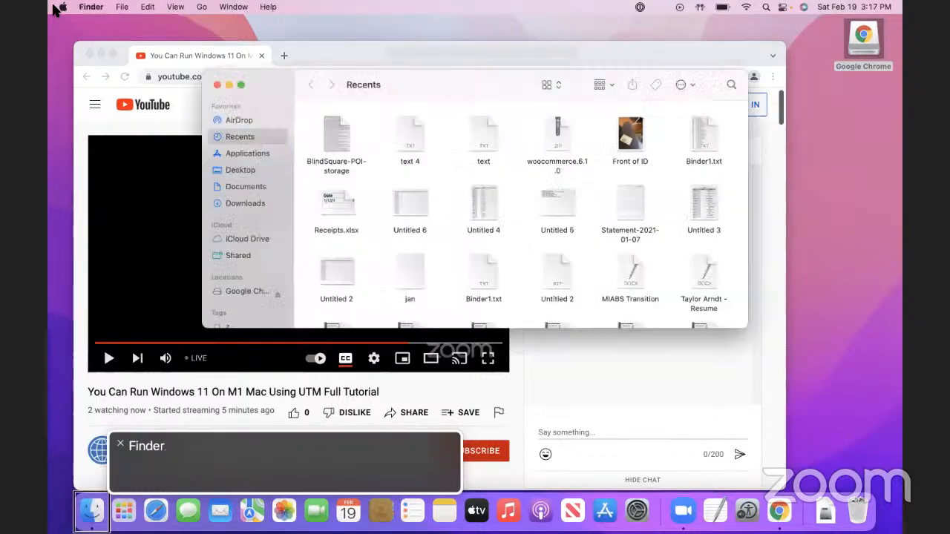
key("ctrl+alt+Left")
key("ctrl+alt+shift+Down")
key("ctrl+alt+Down")
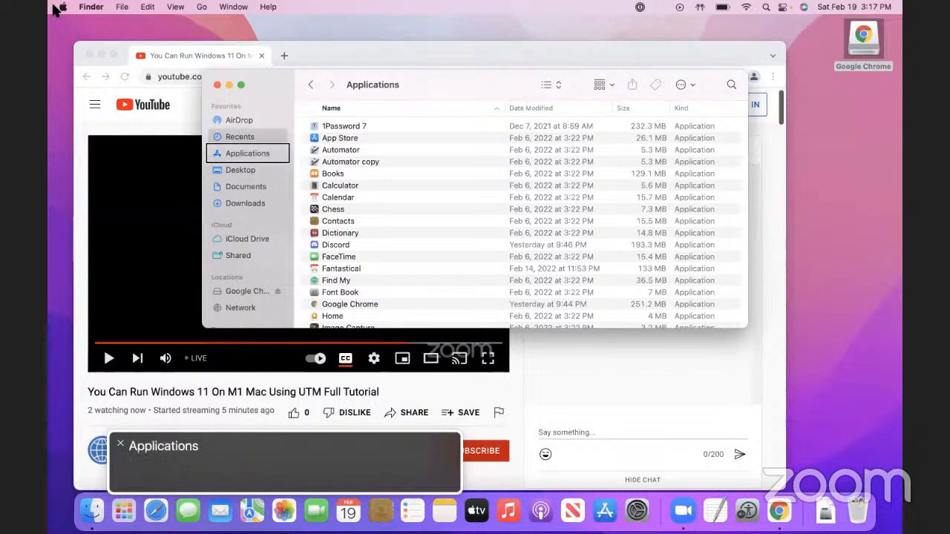
key("ctrl+alt+Down")
key("ctrl+alt+Down")
key("ctrl+alt+Down")
key("ctrl+alt+Down")
key("ctrl+alt+shift+Up")
key("ctrl+alt+Right")
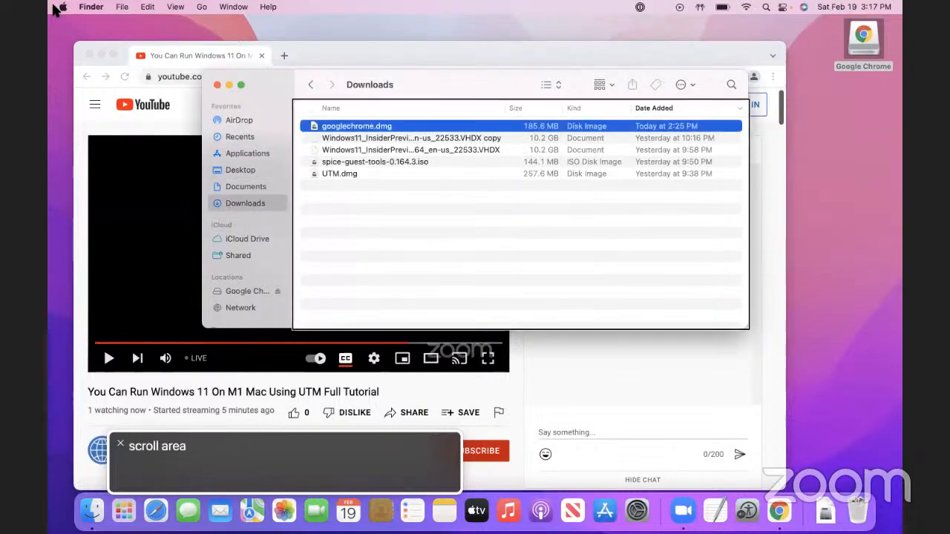
key("u")
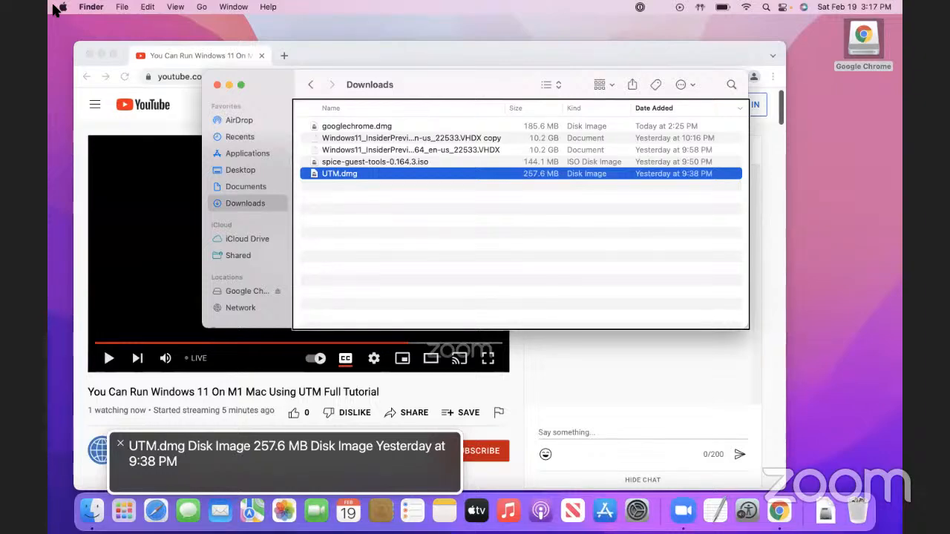
Switch to Chrome and search Google for "utm download" in a new tab
key("super+Tab")
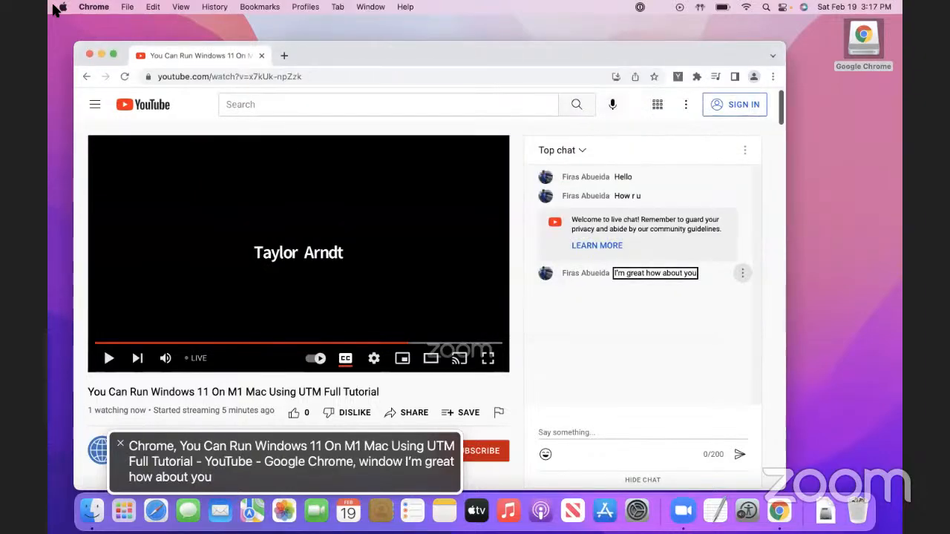
key("super+t")
type("utm d")
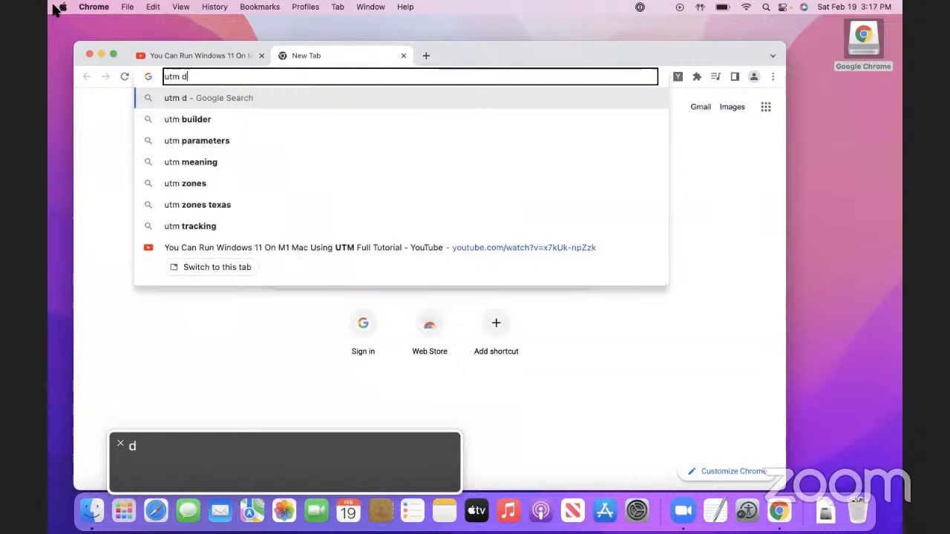
type("ow")
key("Return")
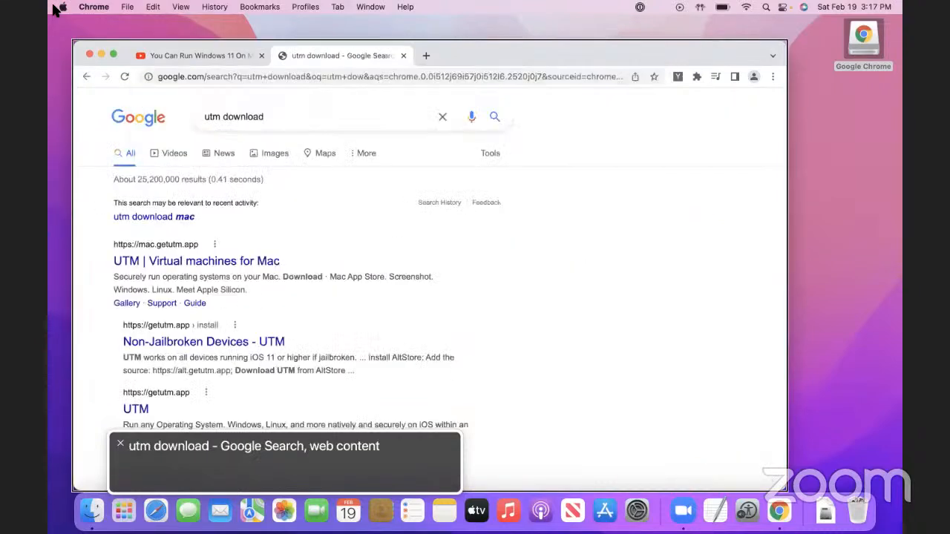
Open the search result "UTM | Virtual machines for Mac" and read the site's web address
key("ctrl+alt+super+h")
key("ctrl+alt+super+h")
key("ctrl+alt+super+h")
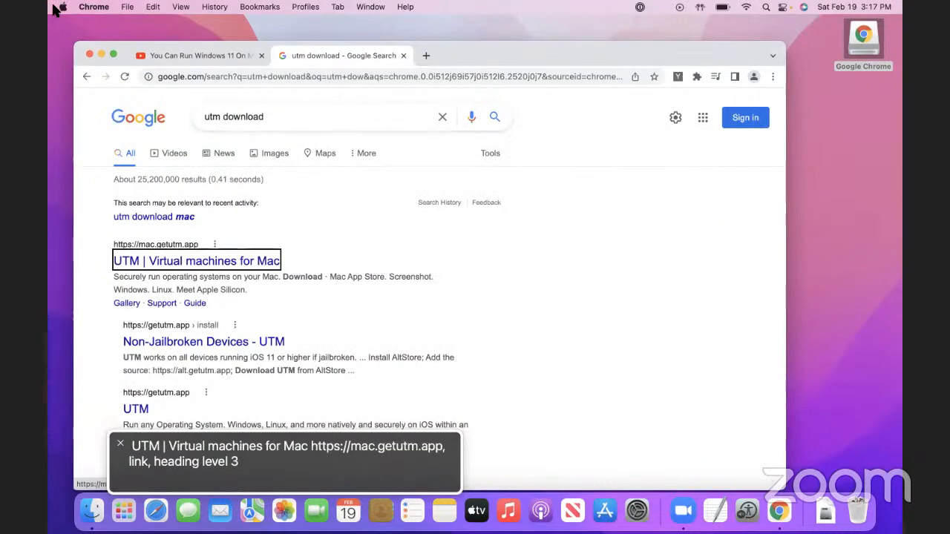
key("ctrl+alt+space")
key("ctrl+alt+Right")
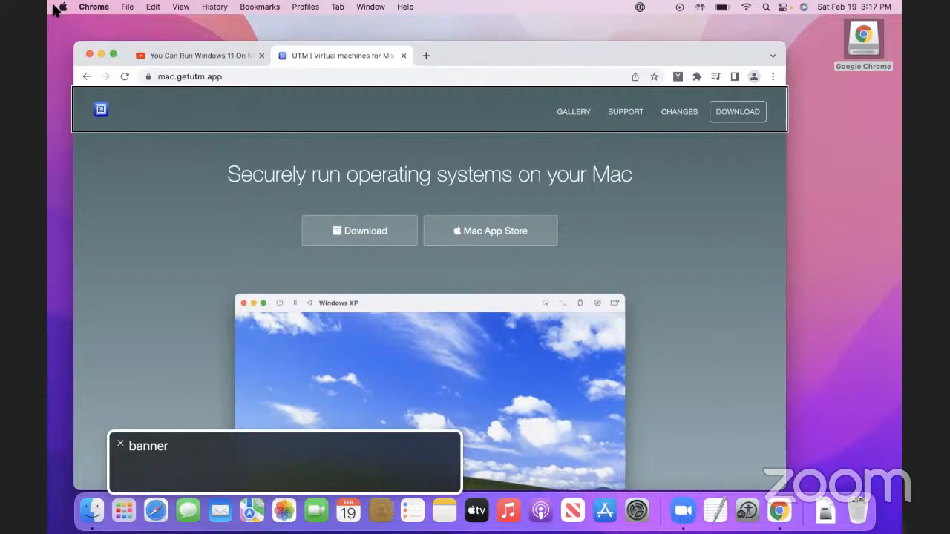
key("super+l")
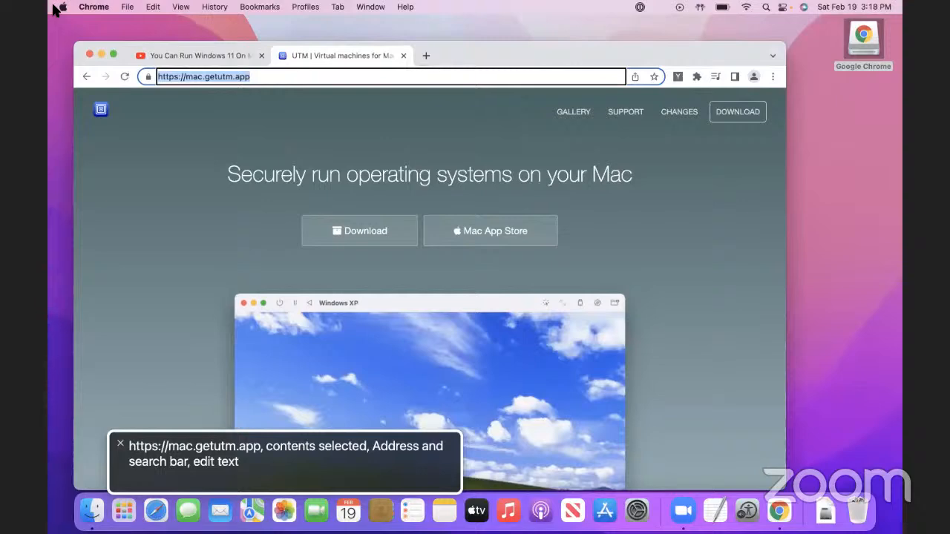
Close the UTM website's tab and check the stream's live chat for new messages
key("super+w")
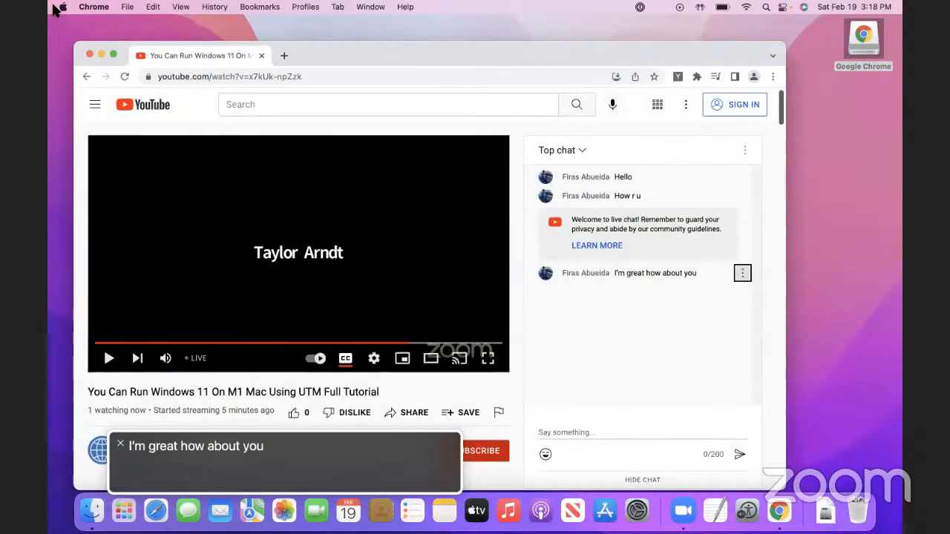
key("ctrl+alt+Right")
key("ctrl+alt+Right")
key("ctrl+alt+Right")
key("ctrl+alt+Right")
key("ctrl+alt+Right")
key("ctrl+alt+Left")
key("ctrl+alt+Left")
key("ctrl+alt+Left")
key("ctrl+alt+Left")
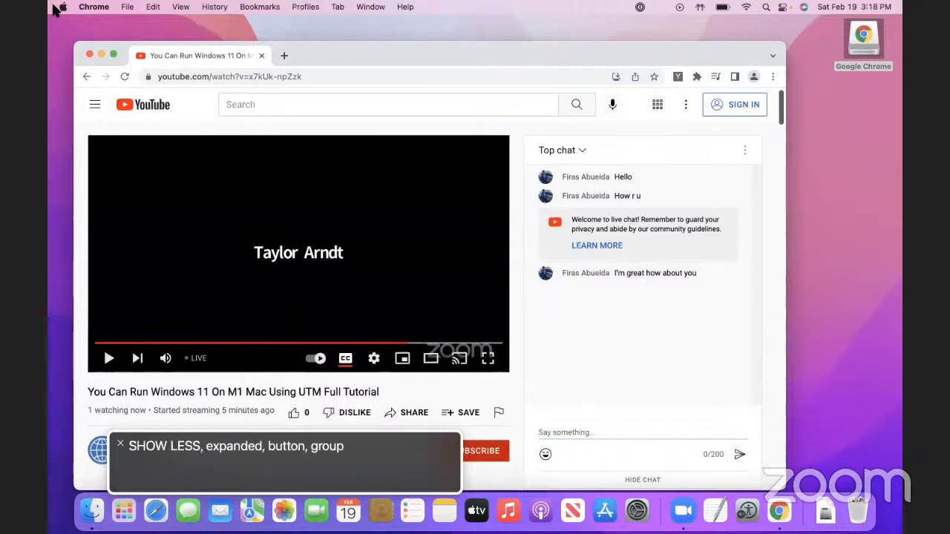
key("ctrl+alt+Right")
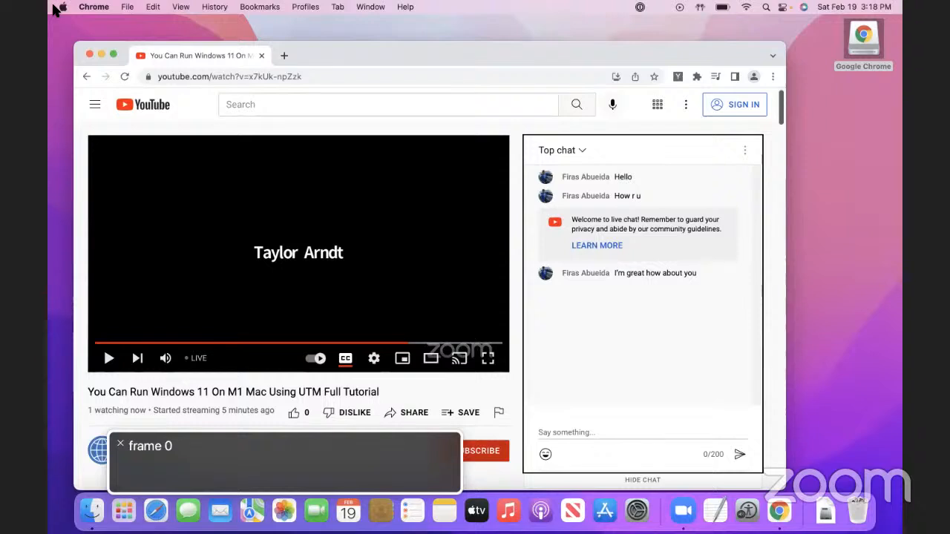
key("ctrl+alt+Right")
key("ctrl+alt+Right")
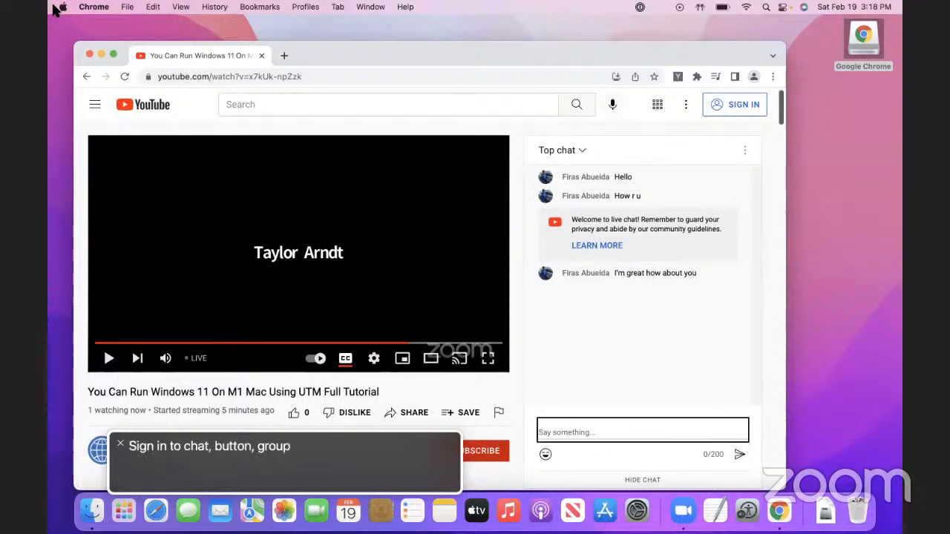
Go through the rest of the stream page and check how many people are watching
key("ctrl+alt+Right")
key("ctrl+alt+Right")
key("ctrl+alt+Right")
key("ctrl+alt+Right")
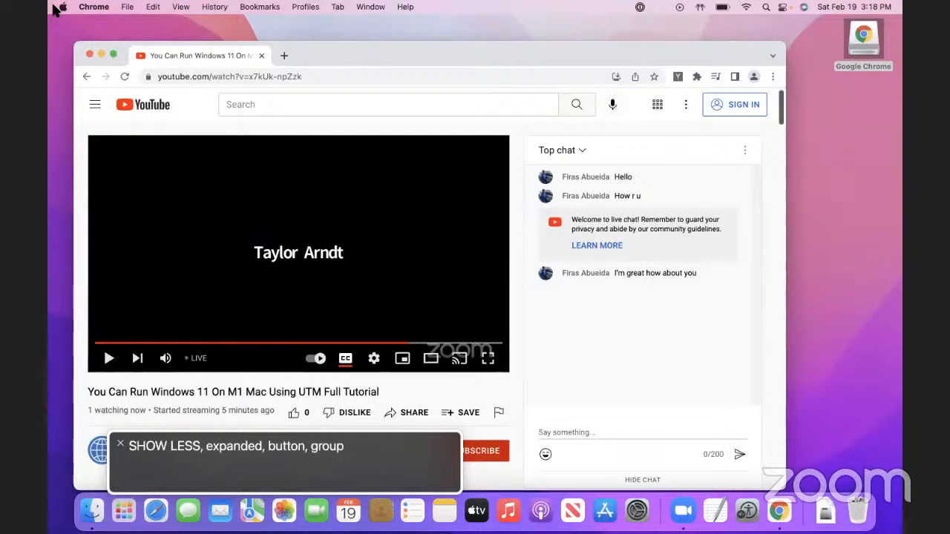
key("ctrl+alt+Left")
key("ctrl+alt+Left")
key("ctrl+alt+Right")
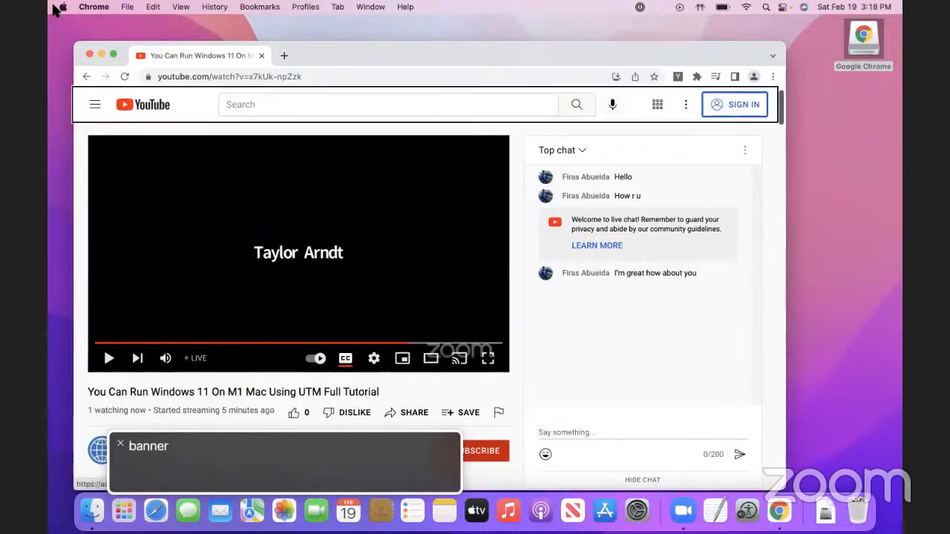
key("ctrl+alt+Right")
key("ctrl+alt+Right")
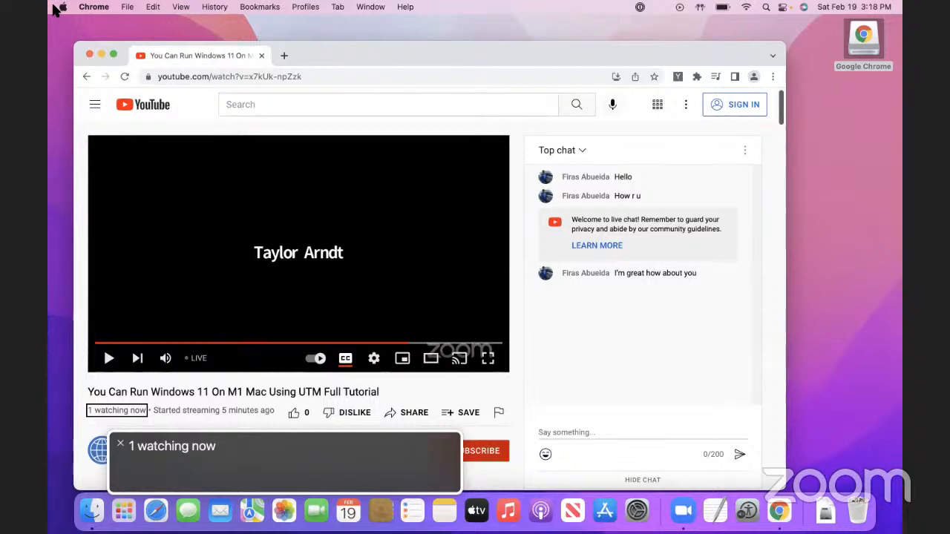
Switch to Finder, open UTM.dmg from Downloads and copy the UTM app into the Applications folder
key("super+Tab")
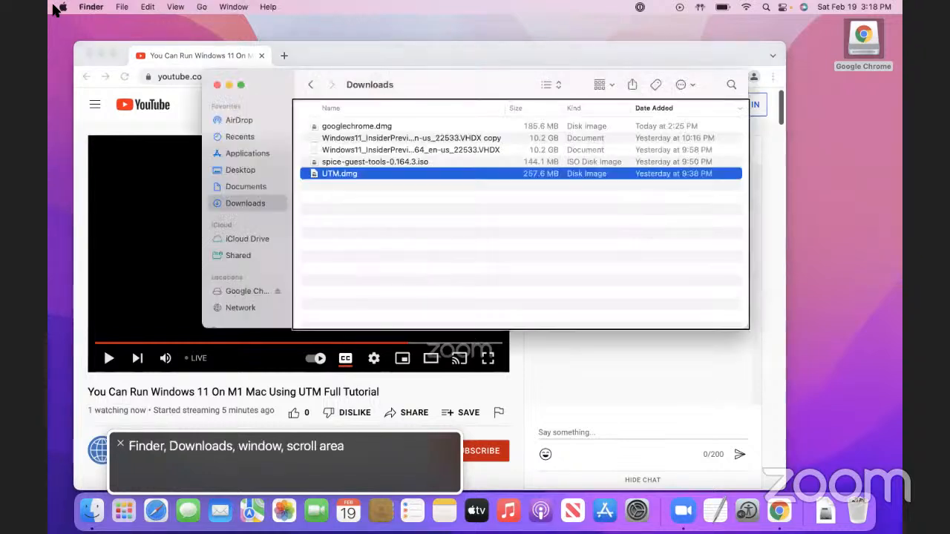
key("super+o")
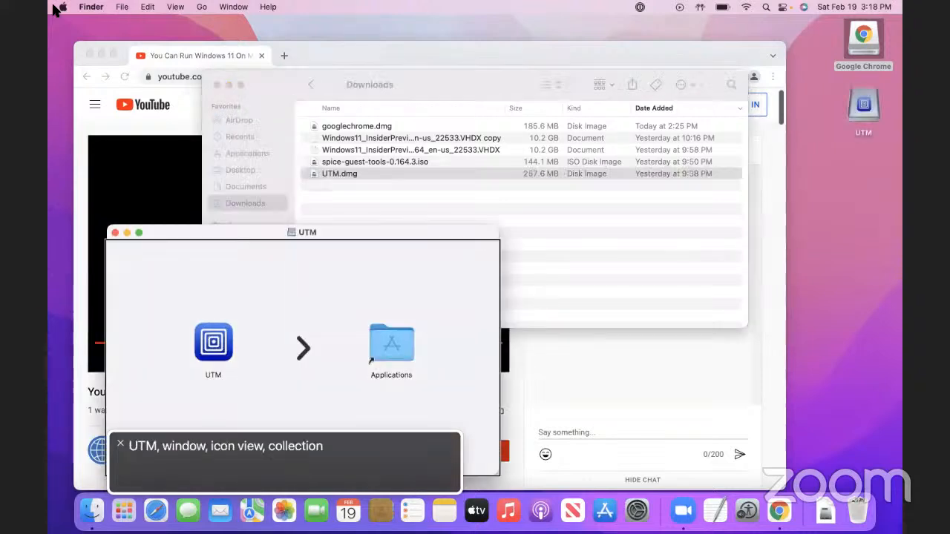
key("ctrl+alt+shift+Down")
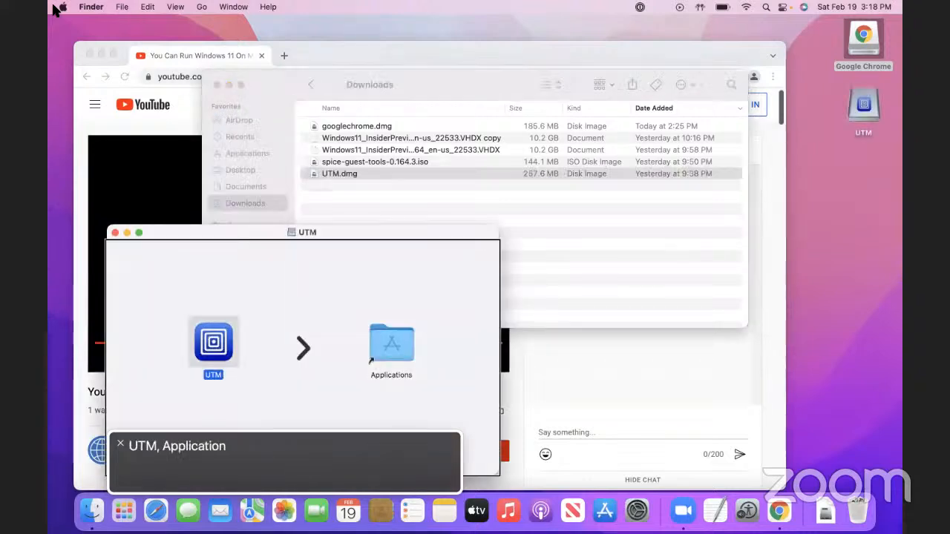
key("super+c")
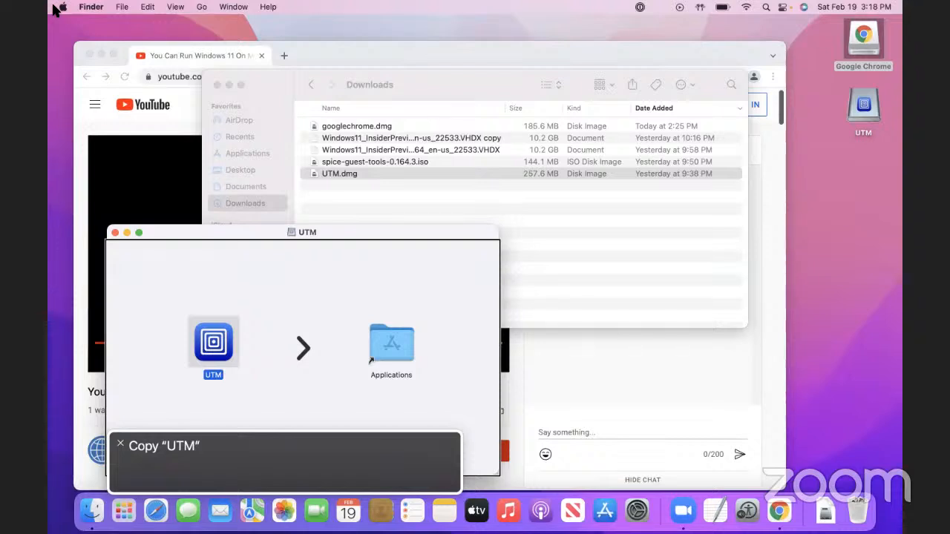
key("super+shift+a")
key("super+v")
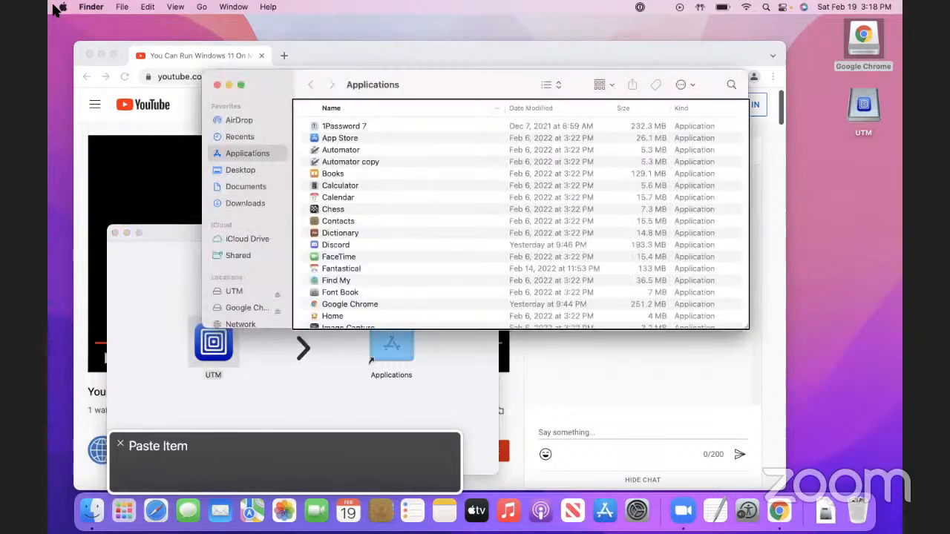
Find UTM in the Applications folder and launch it
key("Up")
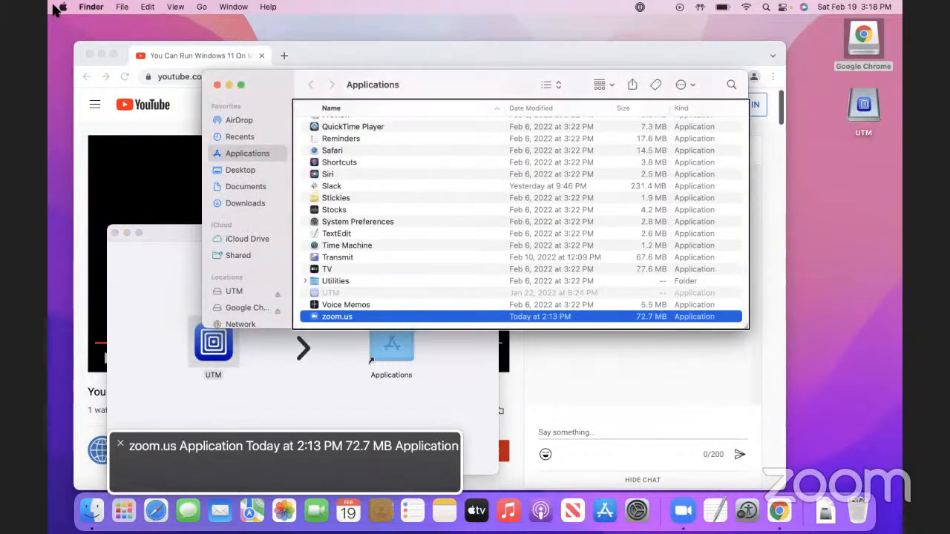
key("u")
key("Down")
key("Up")
key("Down")
key("super+o")
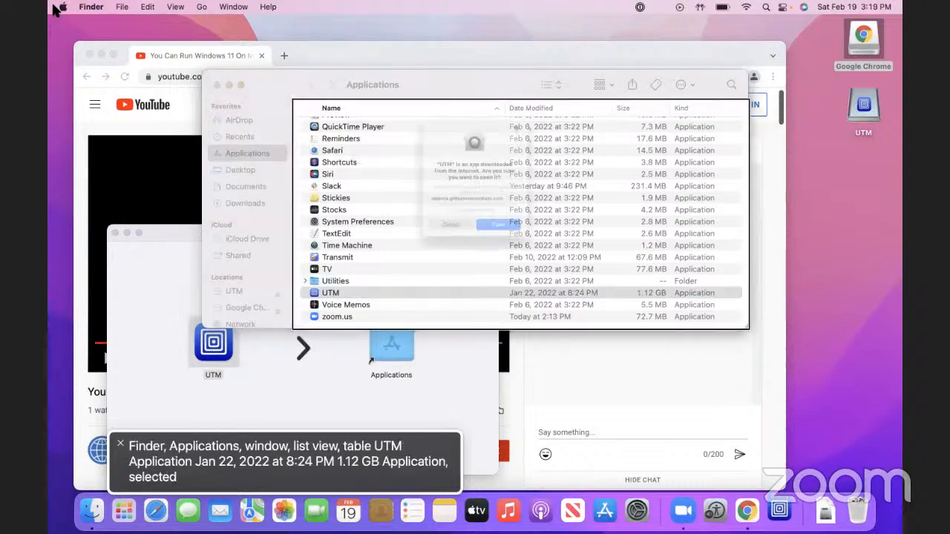
Read the warning about the app downloaded from the internet and allow UTM to open
key("ctrl+alt+Right")
key("ctrl+alt+Right")
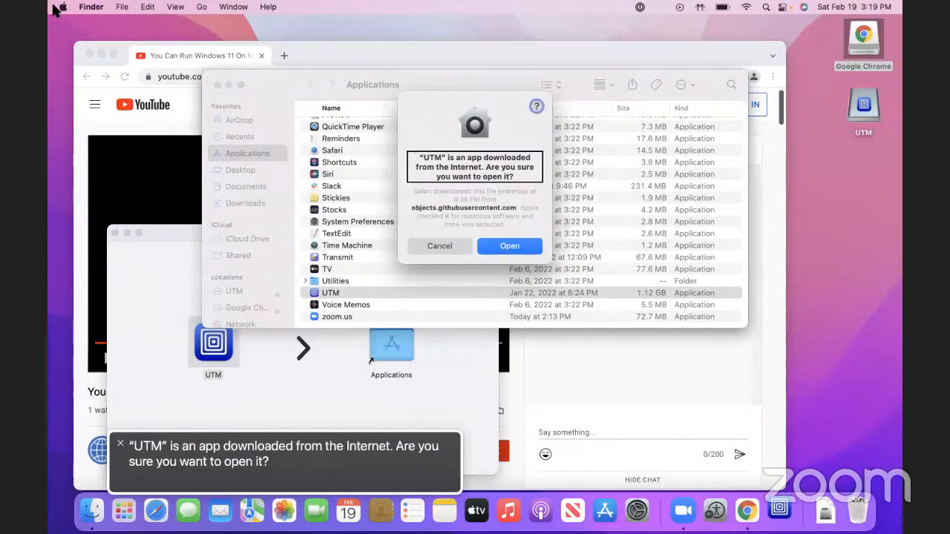
key("ctrl+alt+Right")
key("ctrl+alt+Right")
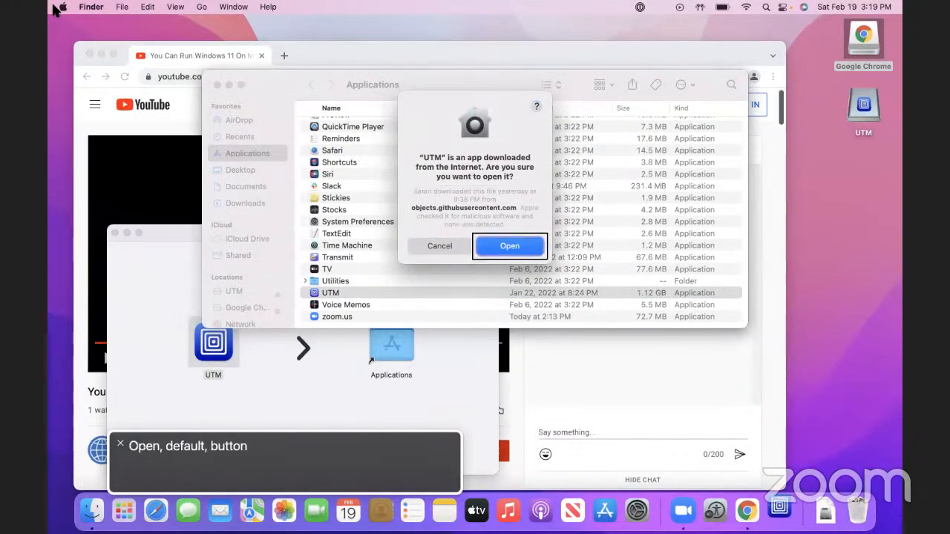
key("ctrl+alt+space")
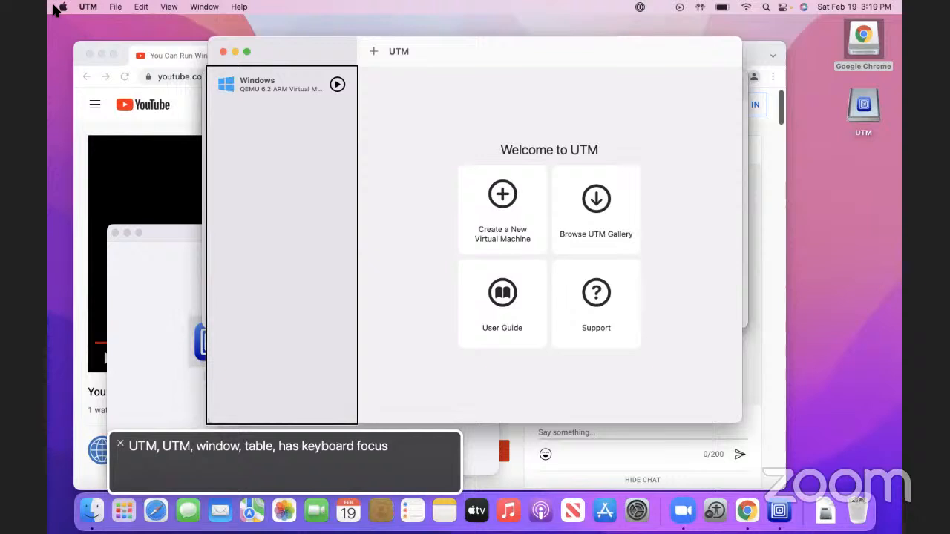
Delete the existing Windows virtual machine and all its data from UTM
key("ctrl+alt+Left")
key("ctrl+alt+Right")
key("ctrl+alt+shift+Down")
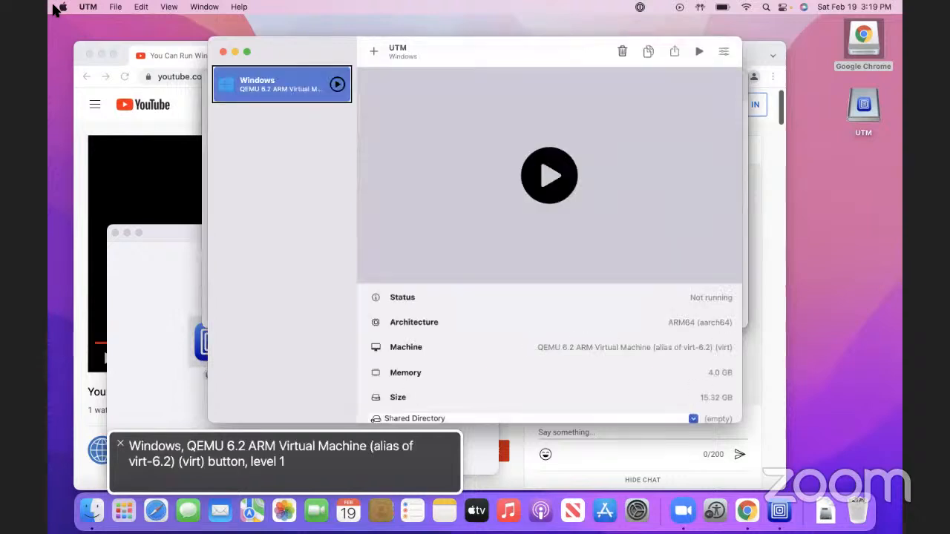
key("ctrl+alt+shift+Up")
key("ctrl+alt+Left")
key("ctrl+alt+Left")
key("ctrl+alt+Left")
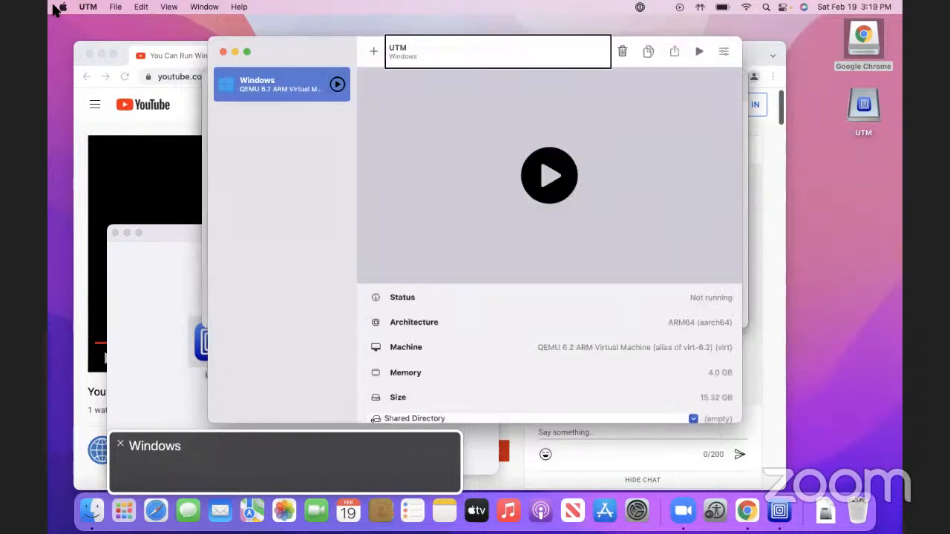
key("ctrl+alt+shift+Down")
key("ctrl+alt+Left")
key("ctrl+alt+Left")
key("ctrl+alt+Left")
key("ctrl+alt+Left")
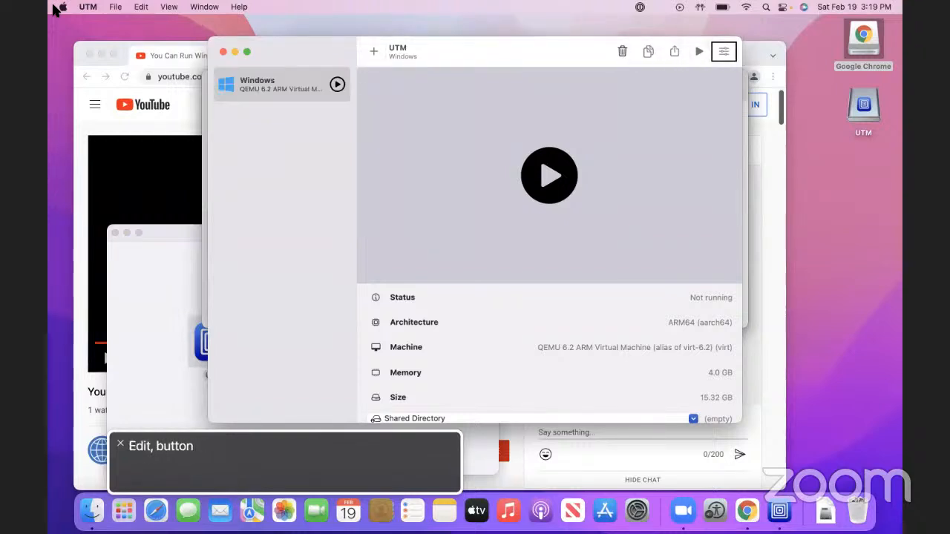
key("ctrl+alt+Left")
key("ctrl+alt+space")
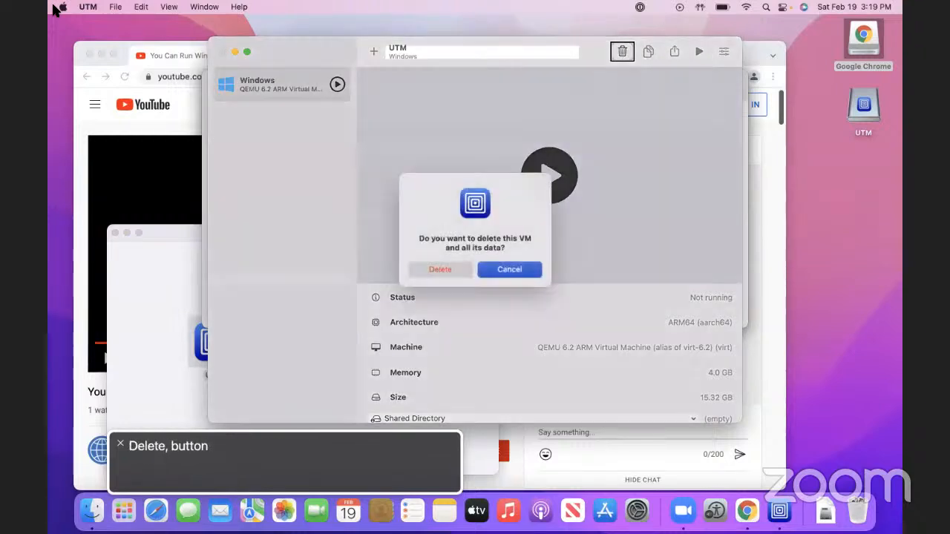
key("ctrl+alt+Left")
key("ctrl+alt+space")
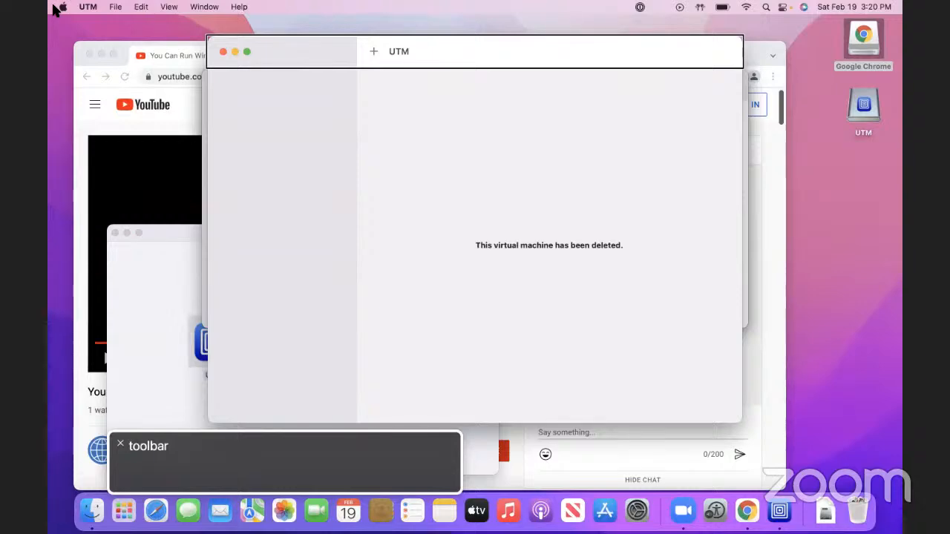
Switch to Finder and close the open Applications, UTM and Downloads windows
key("super+Tab")
key("super+Tab")
key("super+Tab")
key("ctrl+alt+Right")
key("ctrl+alt+Right")
key("super+Tab")
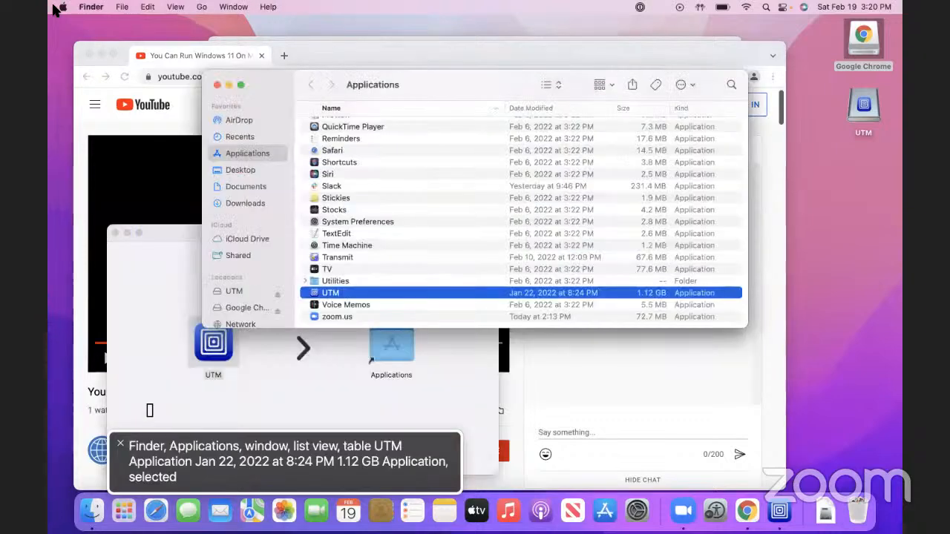
key("super+w")
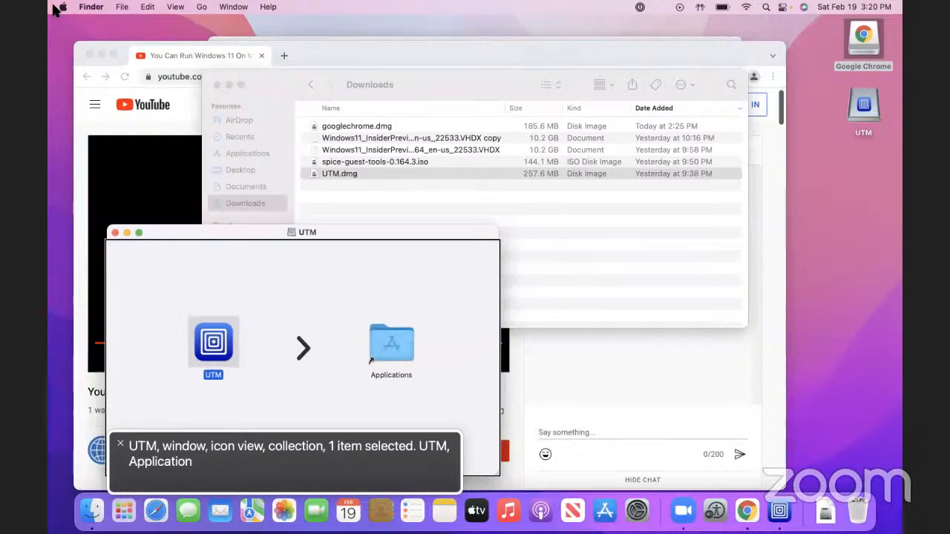
key("super+n")
key("super+w")
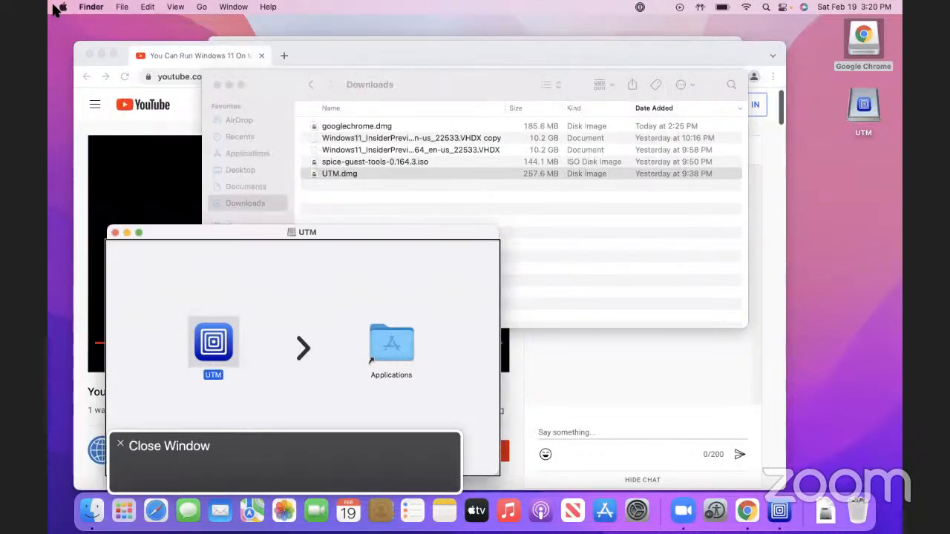
key("super+w")
key("super+w")
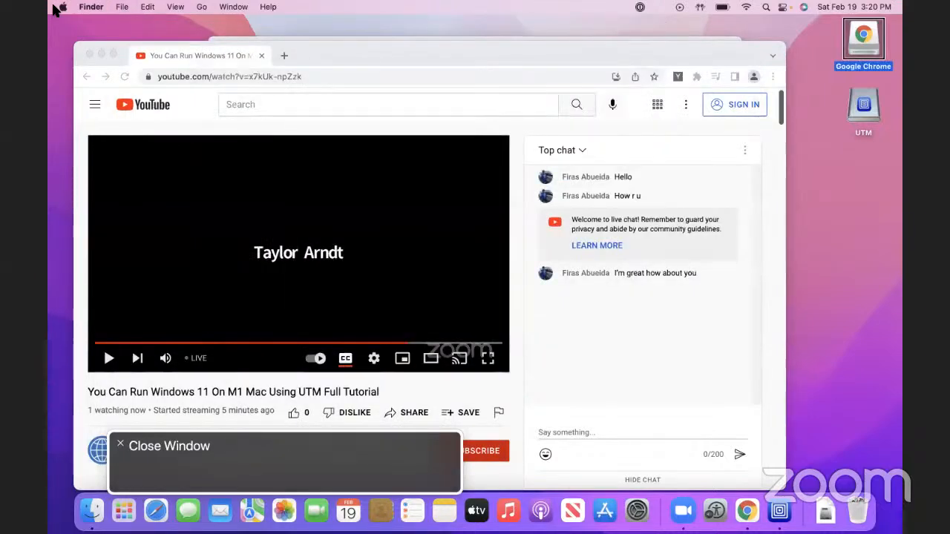
Switch to UTM and start creating a new virtual machine
key("super+Tab")
key("super+Tab")
key("super+Tab")
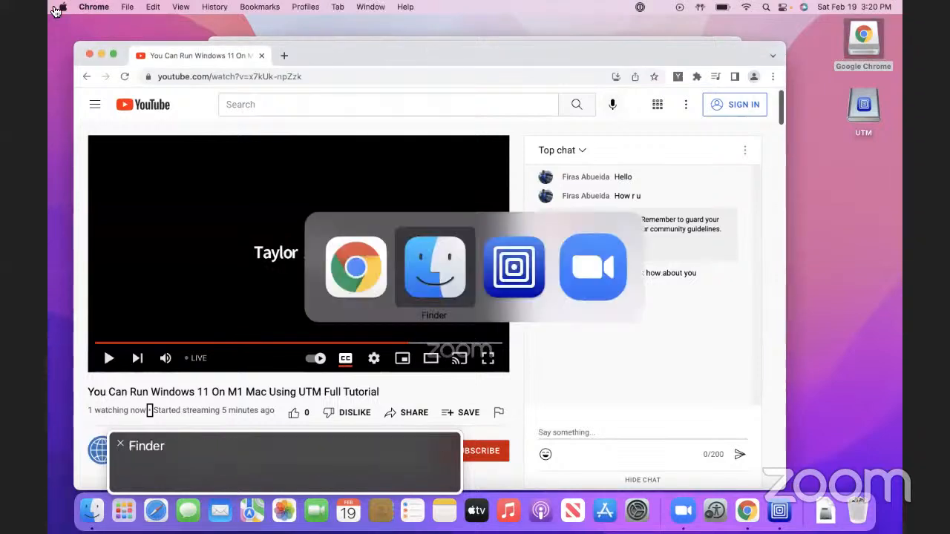
key("super+n")
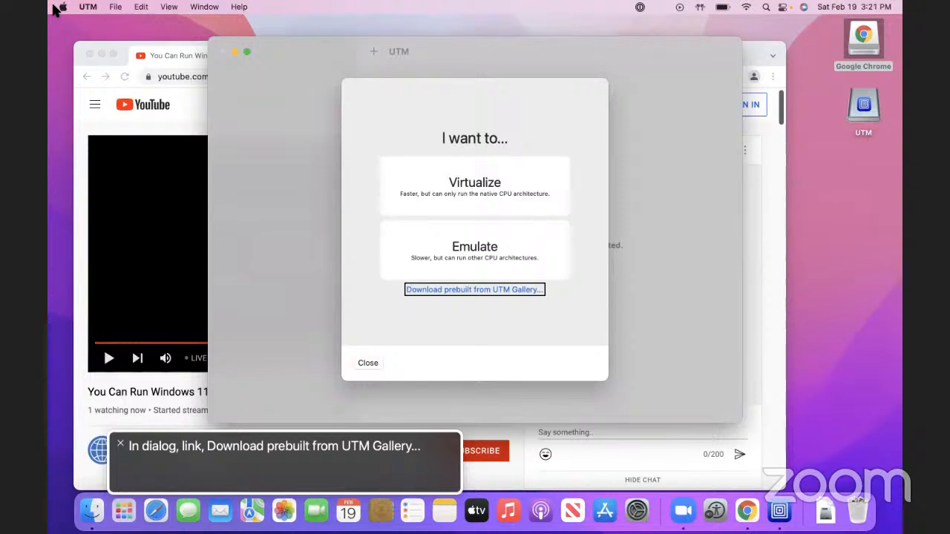
Review the Virtualize and Emulate choices and choose Virtualize for the new virtual machine
key("ctrl+alt+Left")
key("ctrl+alt+Left")
key("ctrl+alt+Left")
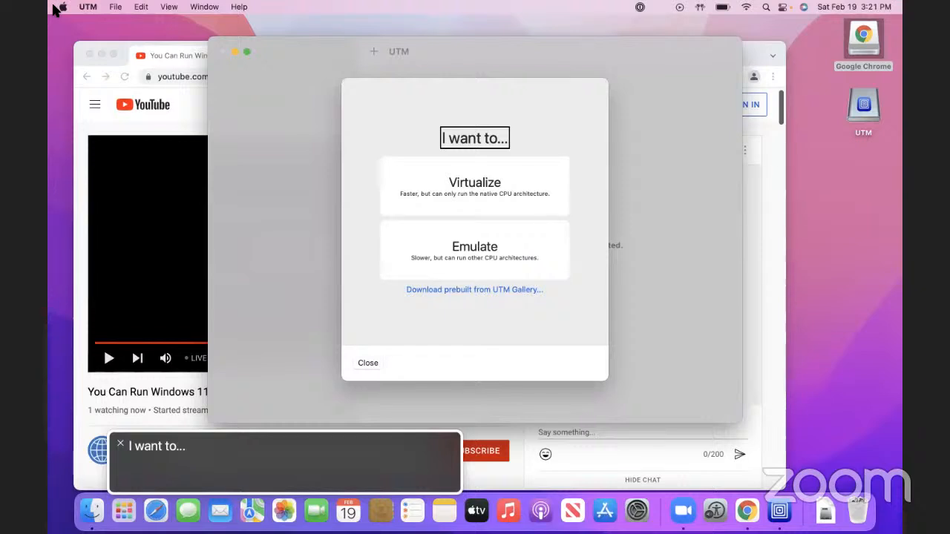
key("ctrl+alt+Right")
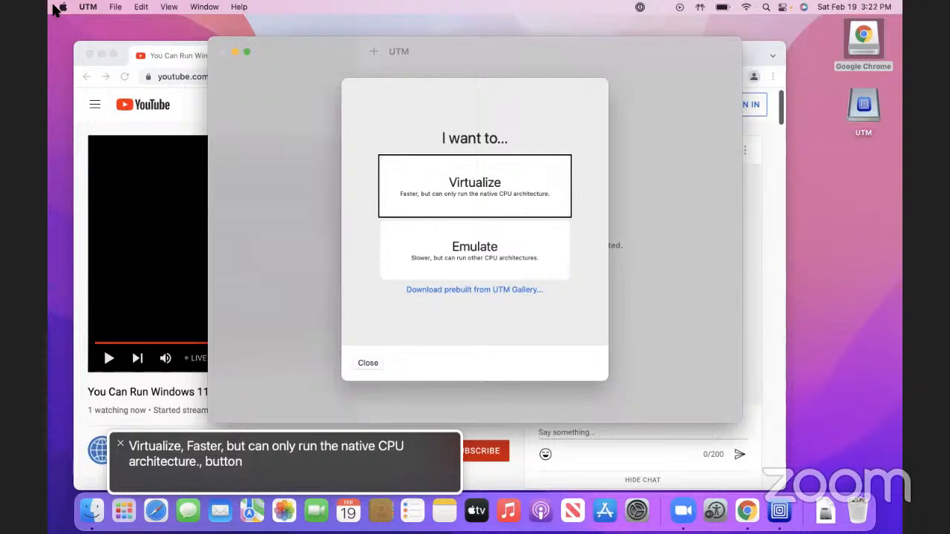
key("ctrl+alt+Right")
key("ctrl+alt+Left")
key("ctrl+alt+space")
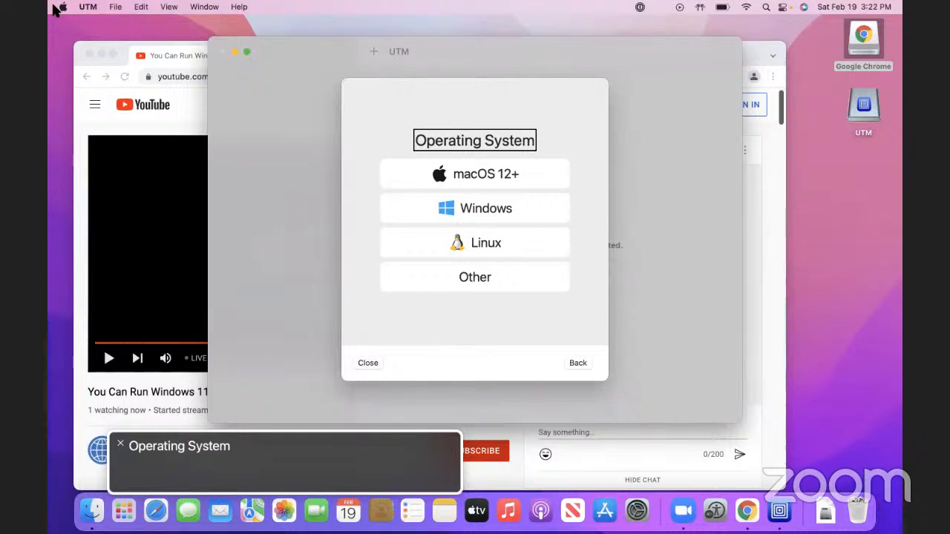
Choose Windows as the new virtual machine's operating system
key("ctrl+alt+Right")
key("ctrl+alt+Right")
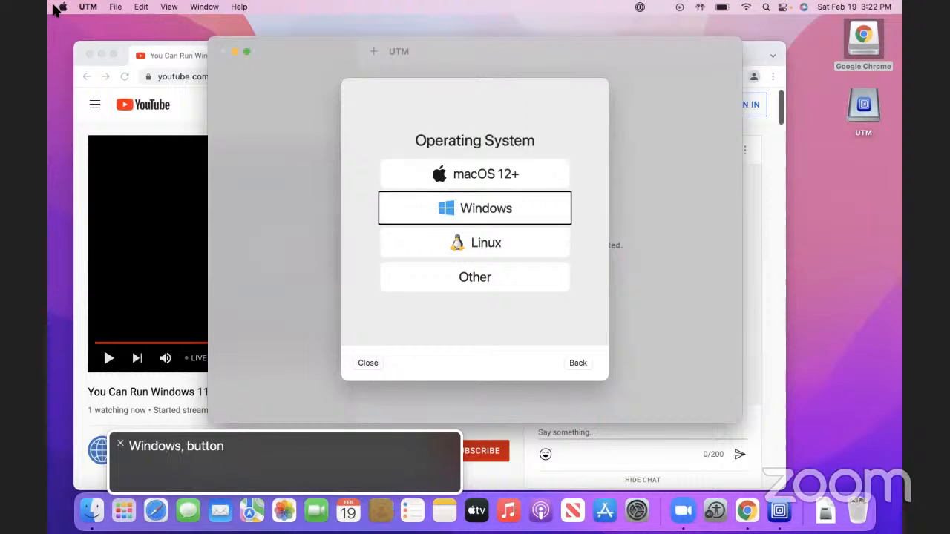
key("space")
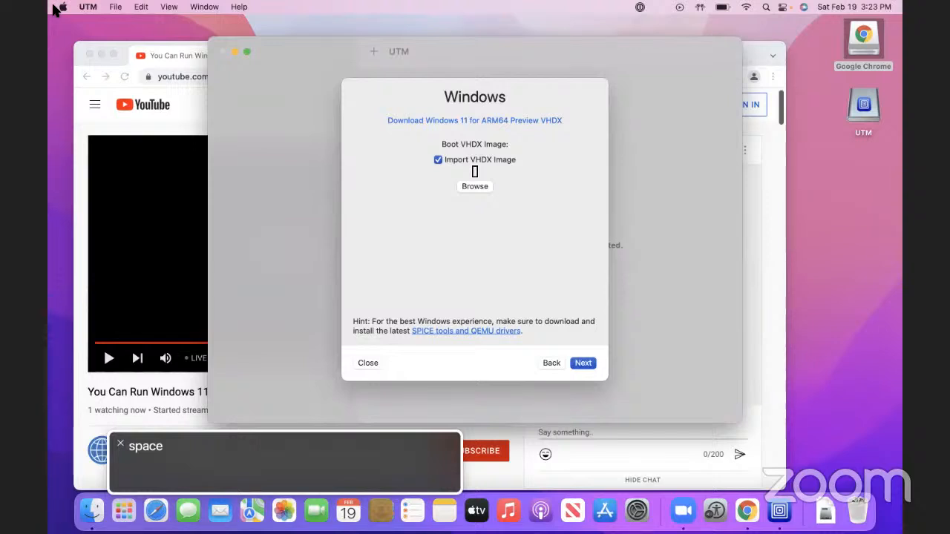
Import "Windows11_InsiderPreview_Client_ARM64_en-us_22533.VHDX copy" from Downloads as the boot image and continue to the hardware settings
key("ctrl+alt+Right")
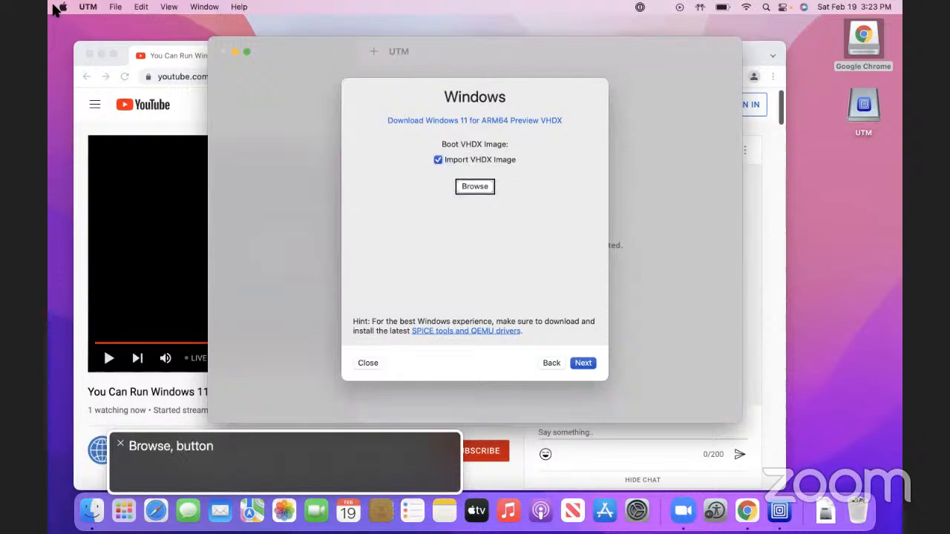
key("ctrl+alt+space")
key("Down")
key("Down")
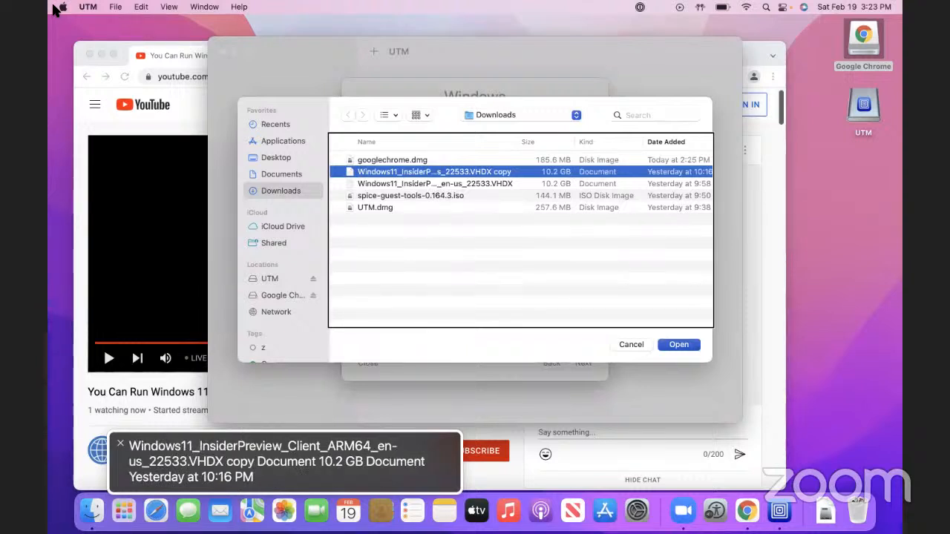
key("Return")
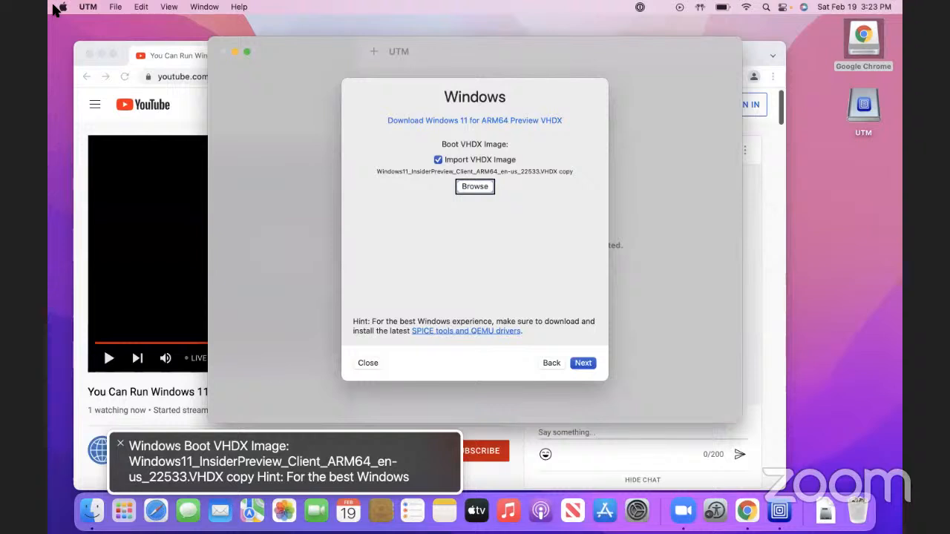
key("ctrl+alt+Right")
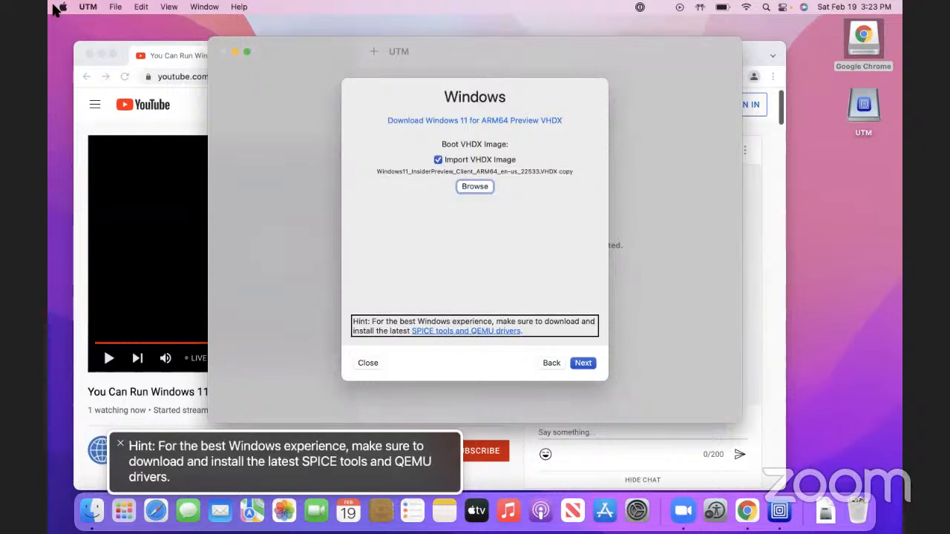
key("ctrl+alt+Right")
key("ctrl+alt+Right")
key("ctrl+alt+Right")
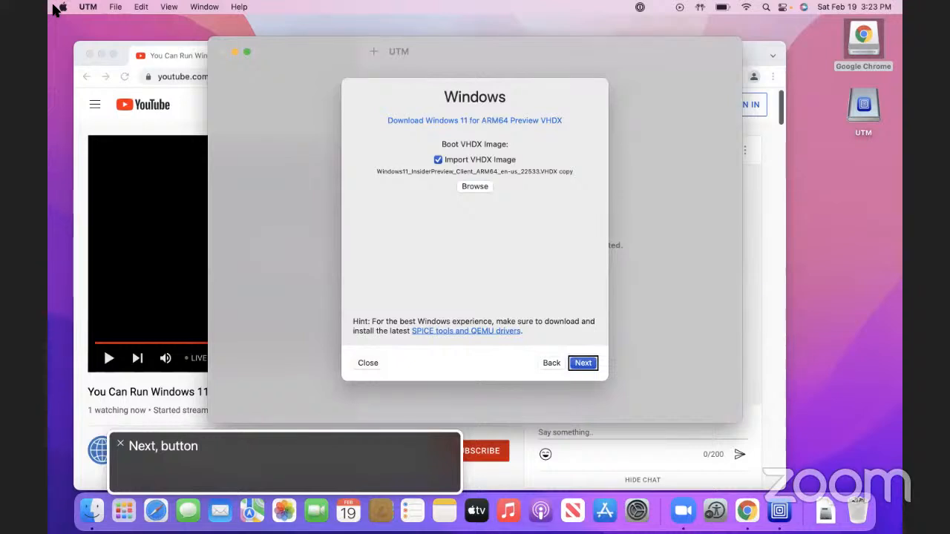
key("ctrl+alt+space")
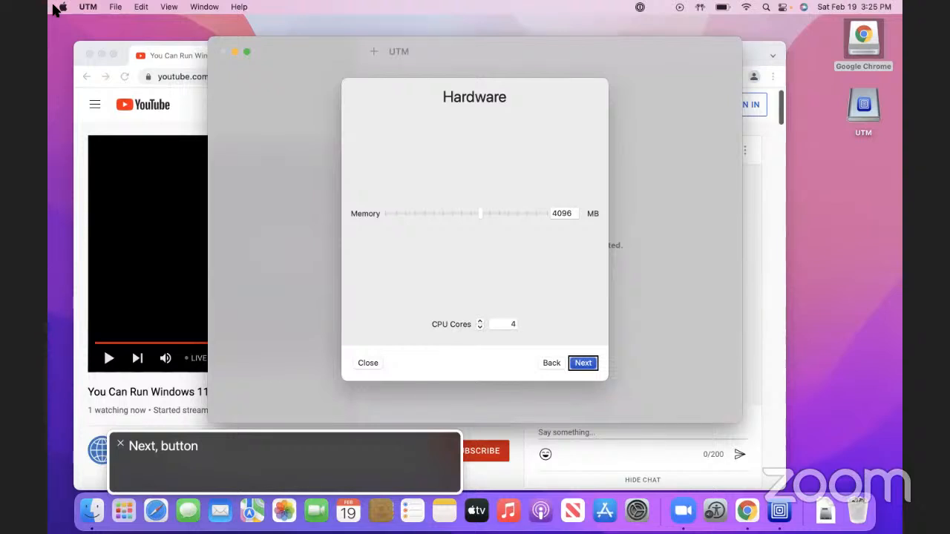
Switch to Chrome, reload the live stream page and pause the video playback
key("ctrl+alt+Right")
key("super+r")
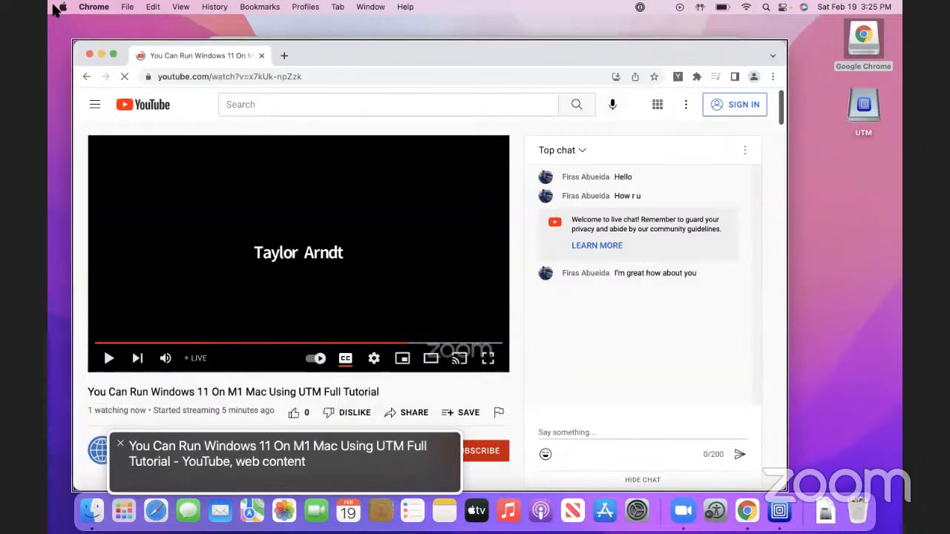
key("ctrl+alt+Right")
key("ctrl+alt+Right")
key("ctrl+alt+Right")
key("ctrl+alt+Left")
key("ctrl+alt+Left")
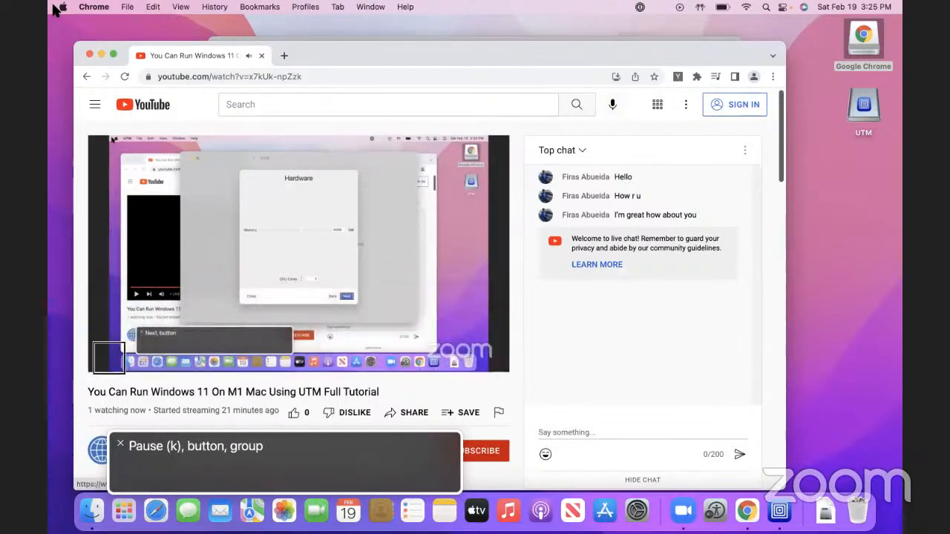
key("ctrl+alt+Right")
key("ctrl+alt+space")
Examine the live stream page below the player, from the like and share controls to the subscribe option and description
key("ctrl+alt+super+h")
key("ctrl+alt+Right")
key("ctrl+alt+Right")
key("ctrl+alt+Right")
key("ctrl+alt+Right")
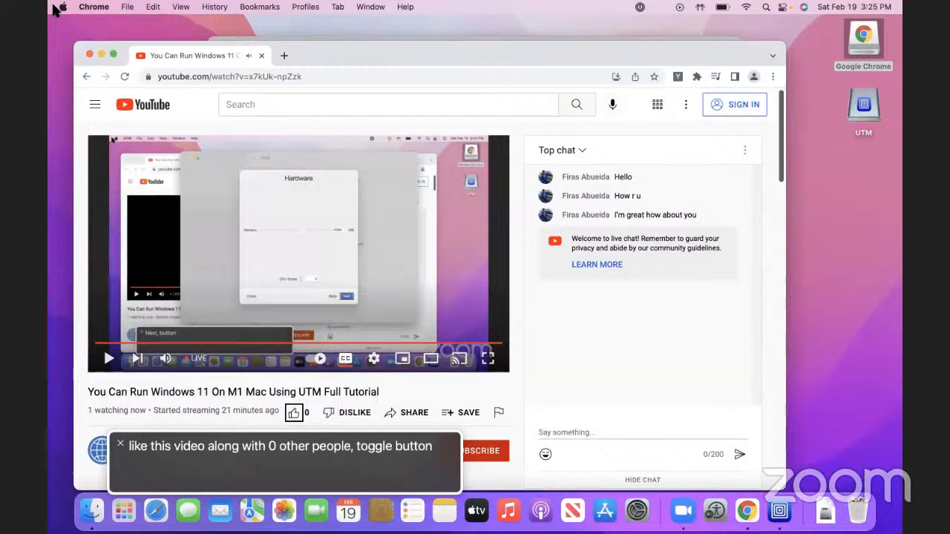
key("ctrl+alt+Right")
key("ctrl+alt+Right")
key("ctrl+alt+Right")
key("ctrl+alt+Right")
key("ctrl+alt+Right")
key("ctrl+alt+Right")
key("ctrl+alt+Right")
key("ctrl+alt+Right")
key("ctrl+alt+Right")
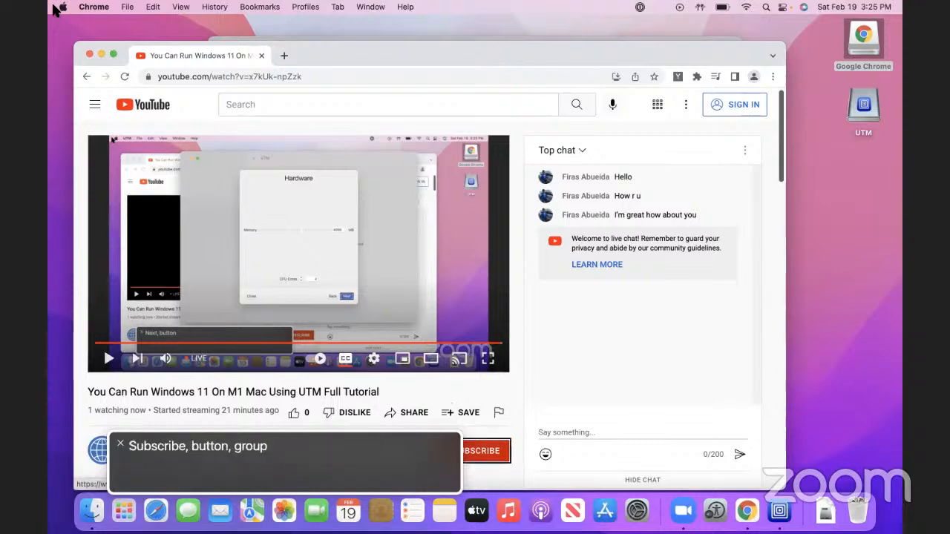
key("ctrl+alt+Right")
key("ctrl+alt+Right")
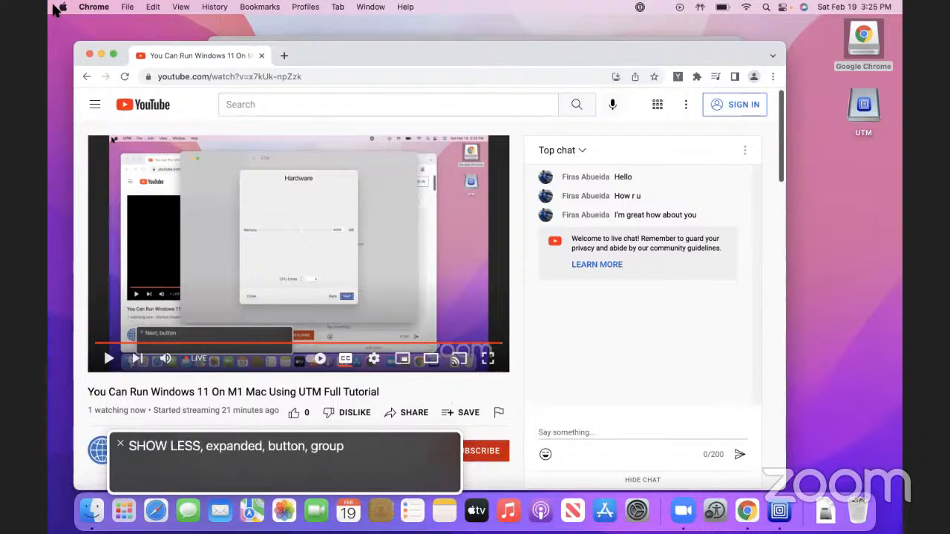
Switch back to UTM and accept 4096 MB of memory and 4 CPU cores to reach the shared directory settings
key("super+Tab")
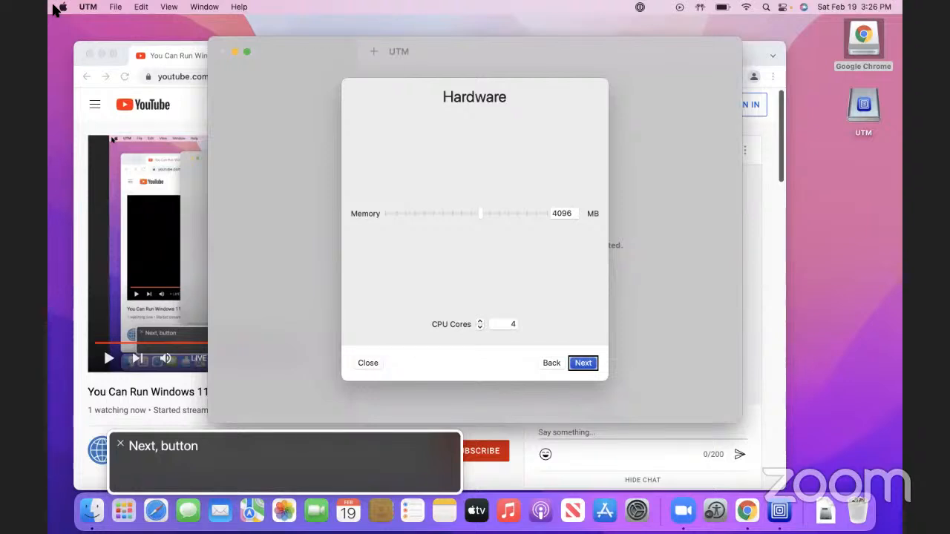
key("ctrl+alt+space")
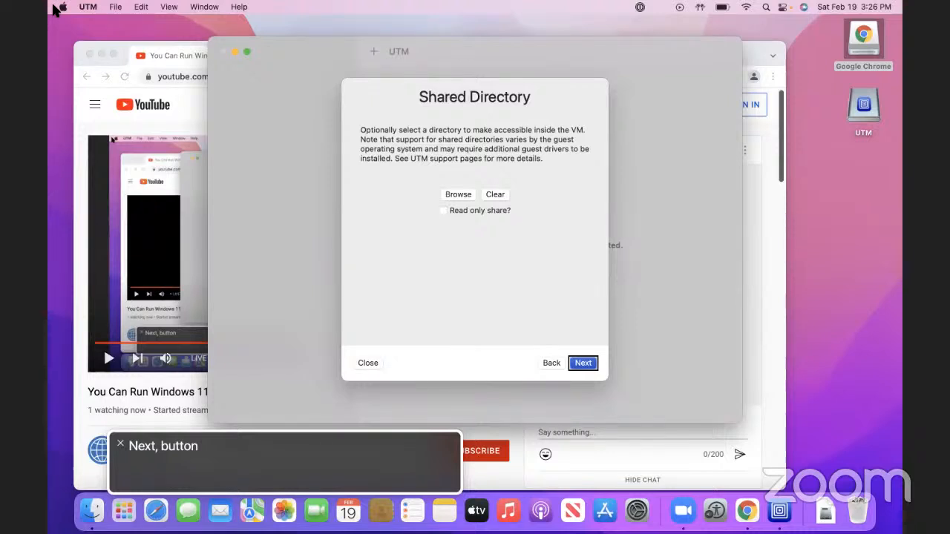
Review the shared directory explanation and its Browse, Clear and "Read only share?" options
key("ctrl+alt+Left")
key("ctrl+alt+Left")
key("ctrl+alt+Left")
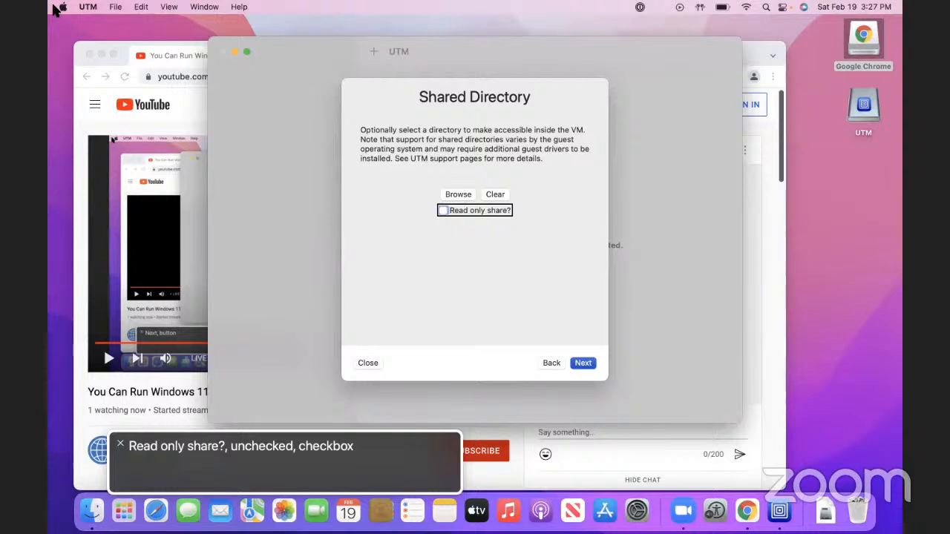
key("shift+Tab")
key("shift+Tab")
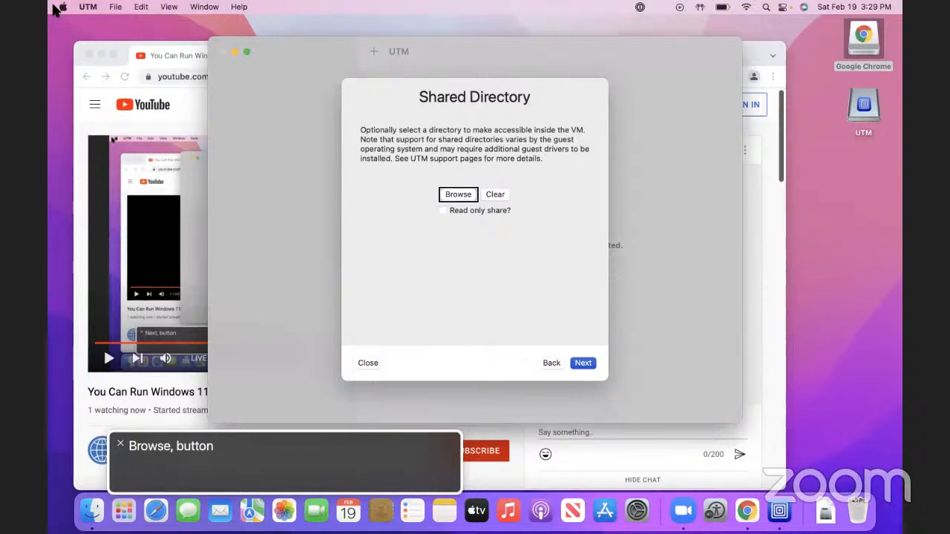
key("ctrl+alt+Left")
key("ctrl+alt+Left")
key("ctrl+alt+Left")
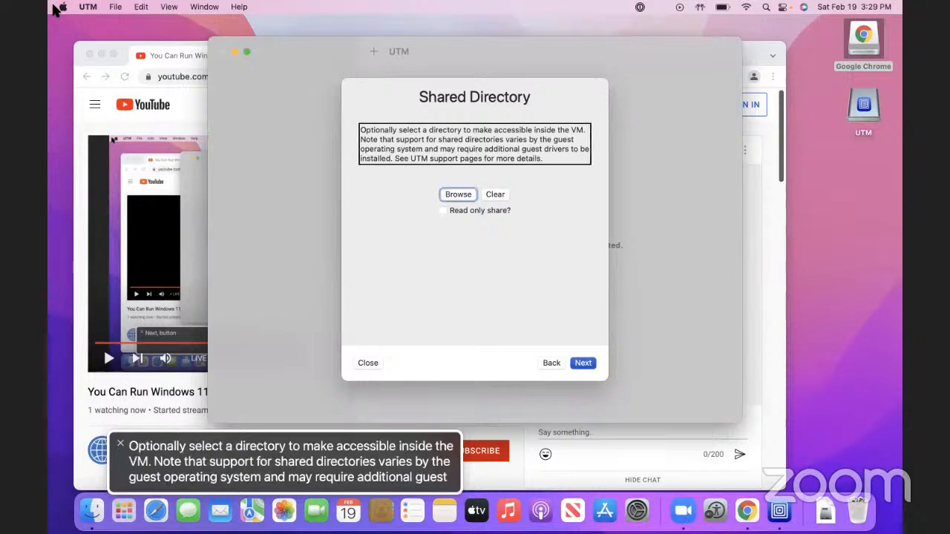
key("ctrl+alt+Right")
key("ctrl+alt+Right")
key("ctrl+alt+Right")
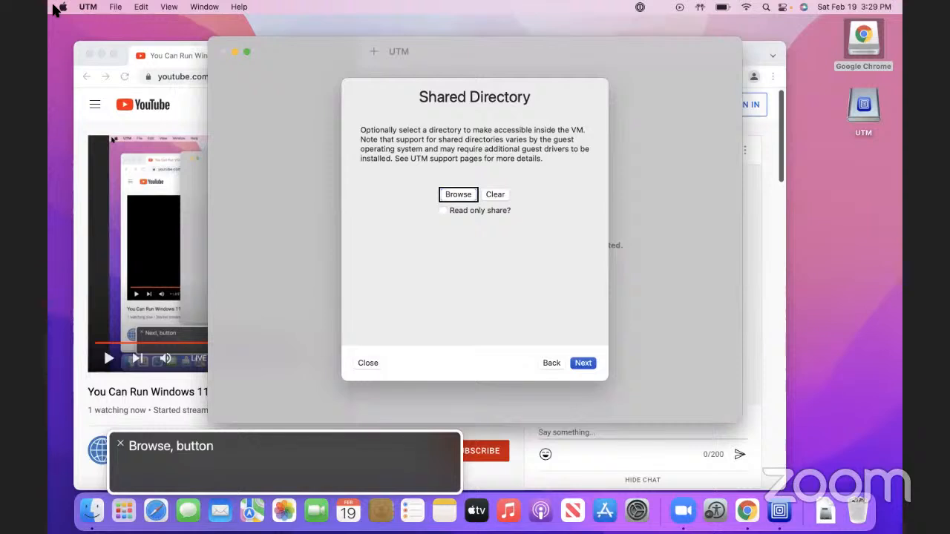
Open the folder chooser for the shared directory and look through Documents, Applications, iCloud Drive and Downloads
key("ctrl+alt+space")
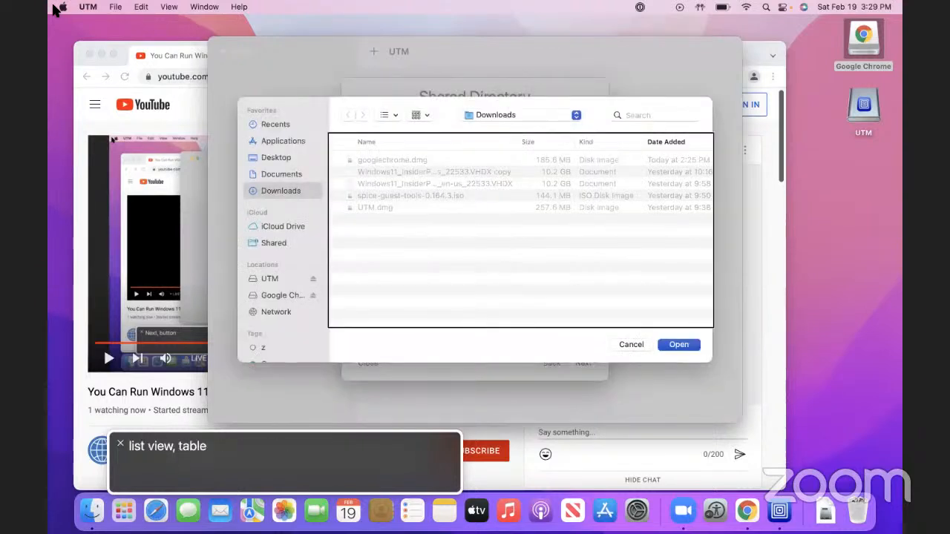
key("ctrl+alt+Left")
key("ctrl+alt+Left")
key("ctrl+alt+Up")
key("ctrl+alt+Down")
key("ctrl+alt+Up")
key("ctrl+alt+Up")
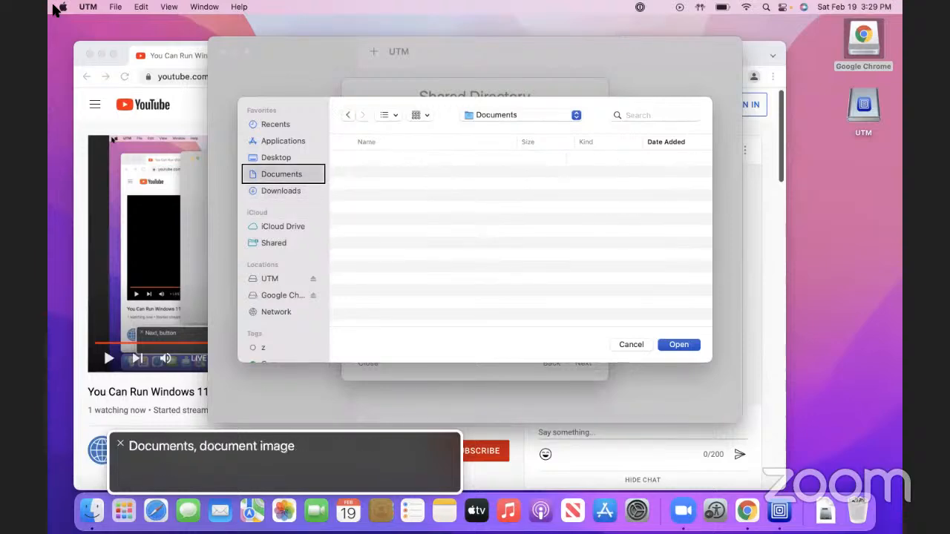
key("ctrl+alt+Up")
key("ctrl+alt+Up")
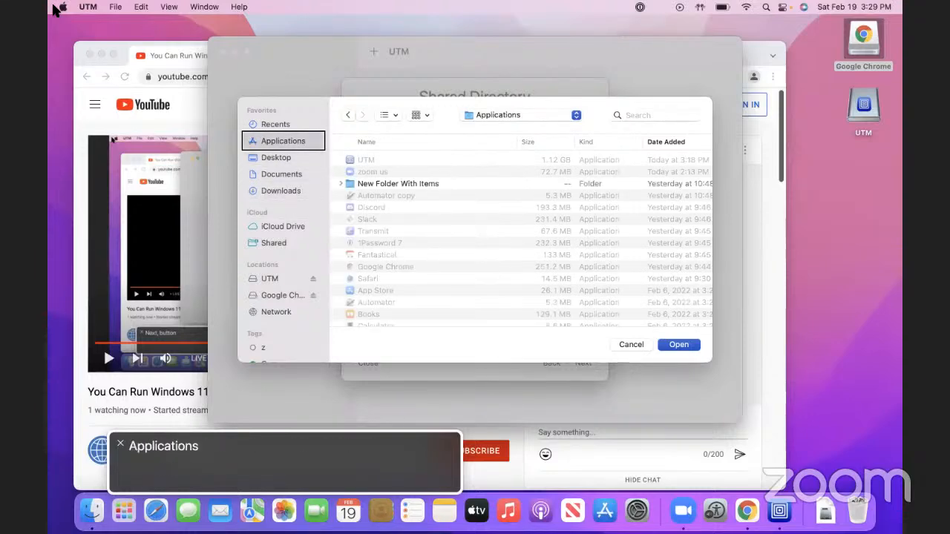
key("ctrl+alt+Up")
key("ctrl+alt+Up")
key("ctrl+alt+Down")
key("ctrl+alt+Down")
key("ctrl+alt+Down")
key("ctrl+alt+Down")
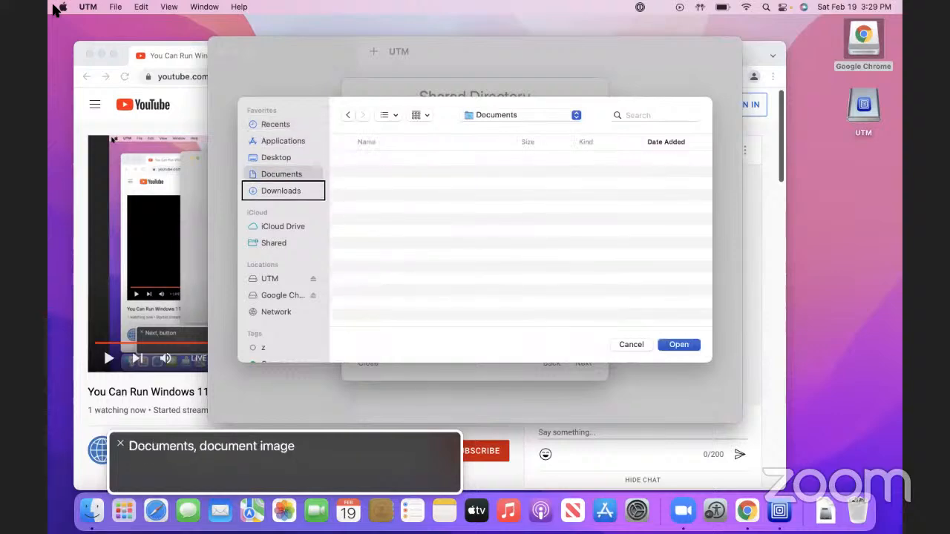
key("ctrl+alt+Down")
key("ctrl+alt+Down")
key("ctrl+alt+Down")
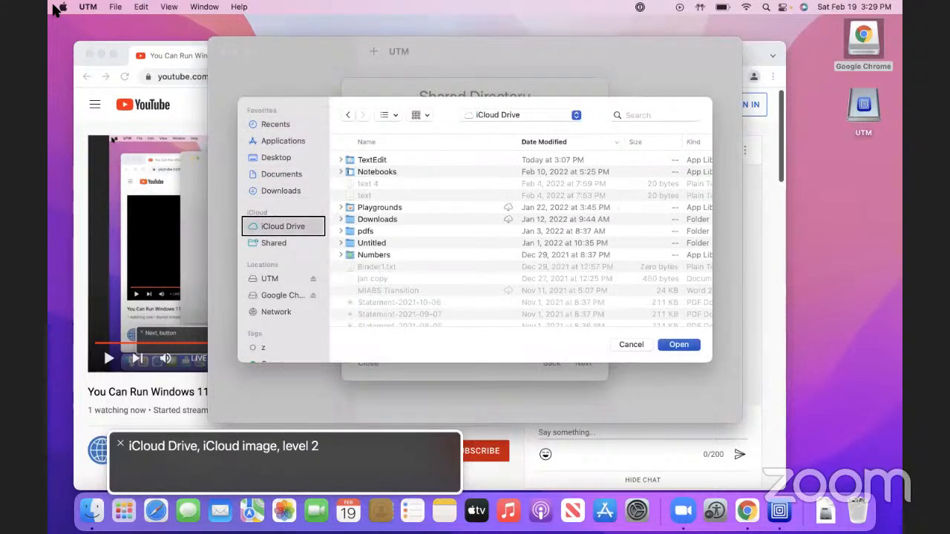
key("ctrl+alt+Down")
key("ctrl+alt+Up")
key("ctrl+alt+Up")
key("ctrl+alt+Up")
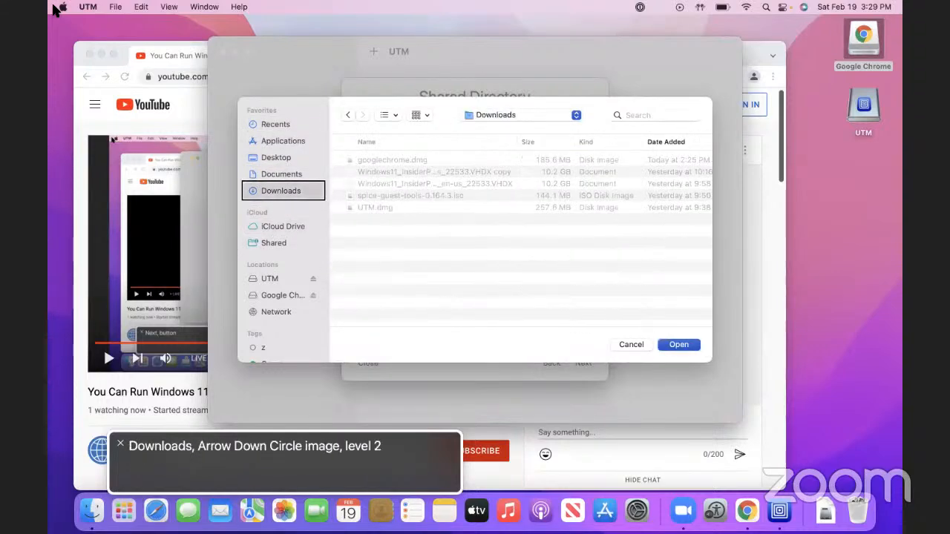
Set the Documents folder as the virtual machine's shared directory
key("ctrl+alt+Up")
key("ctrl+alt+Right")
key("ctrl+alt+Right")
key("ctrl+alt+Right")
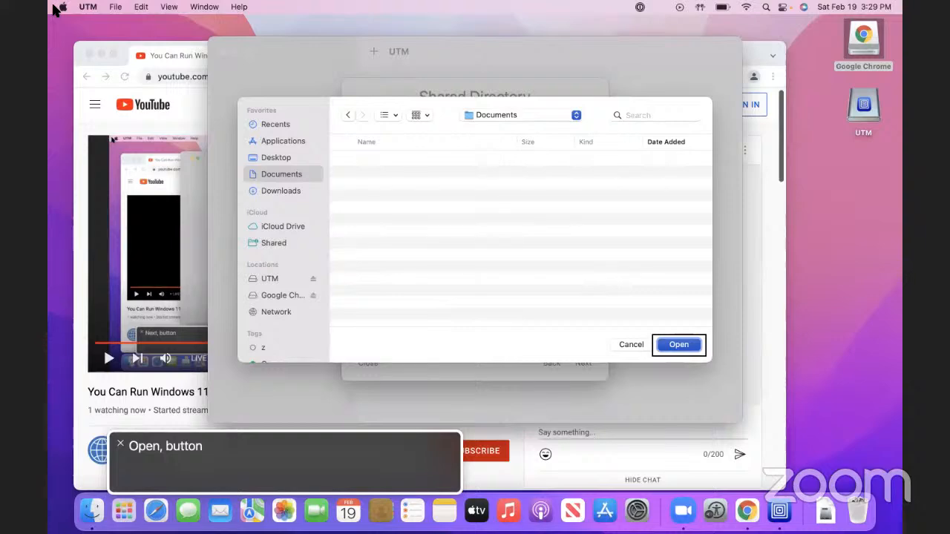
key("ctrl+alt+space")
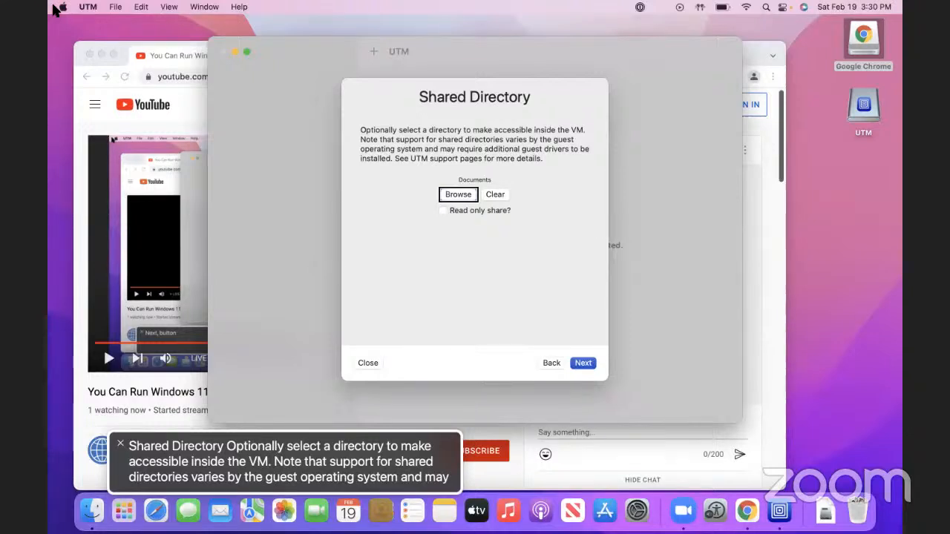
Switch to Chrome and check the live stream page for viewer activity
key("super+Tab")
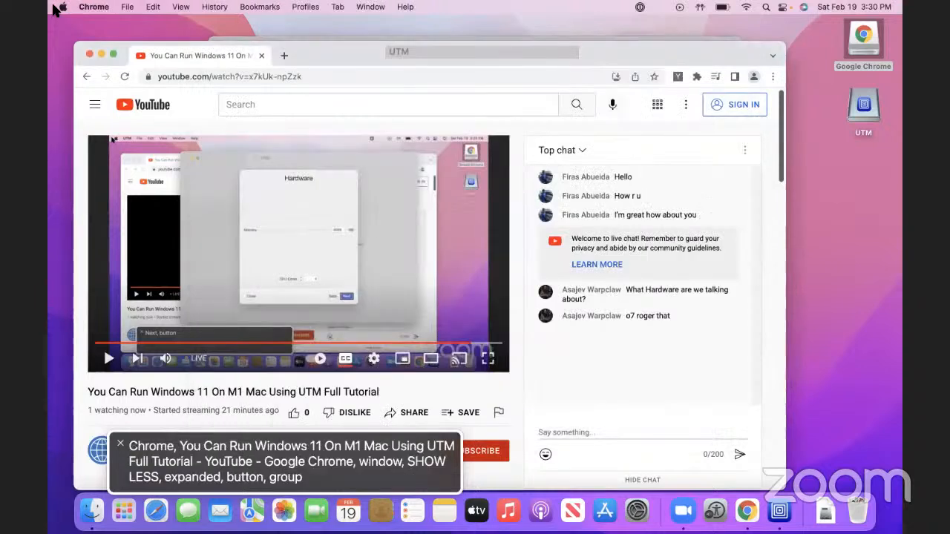
key("ctrl+alt+Left")
key("ctrl+alt+Left")
key("ctrl+alt+Left")
key("ctrl+alt+Left")
key("ctrl+alt+Left")
key("ctrl+alt+super+h")
key("ctrl+alt+Right")
key("ctrl+alt+Right")
key("ctrl+alt+Right")
key("ctrl+alt+Right")
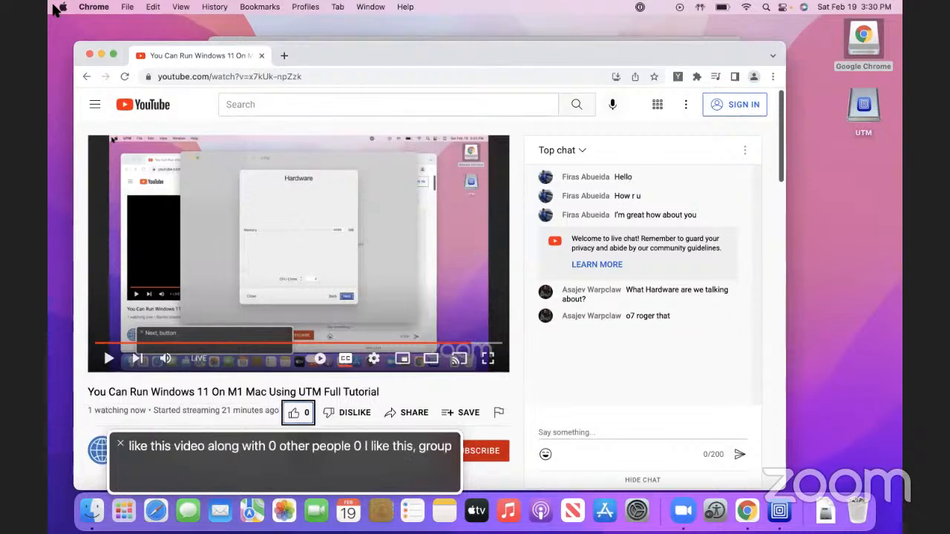
Switch back to UTM, leave the Documents share without the read-only option and continue to the Summary page
key("super+Tab")
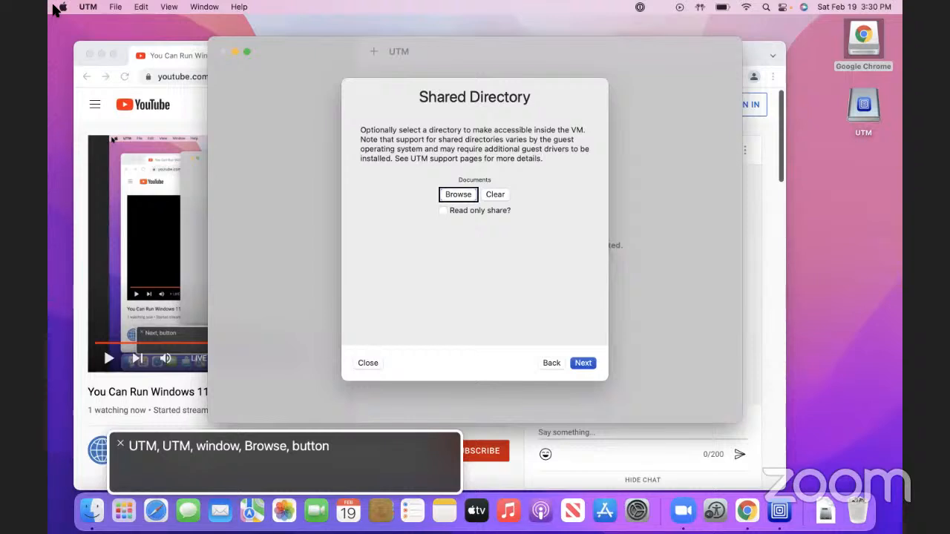
key("ctrl+alt+Left")
key("ctrl+alt+Right")
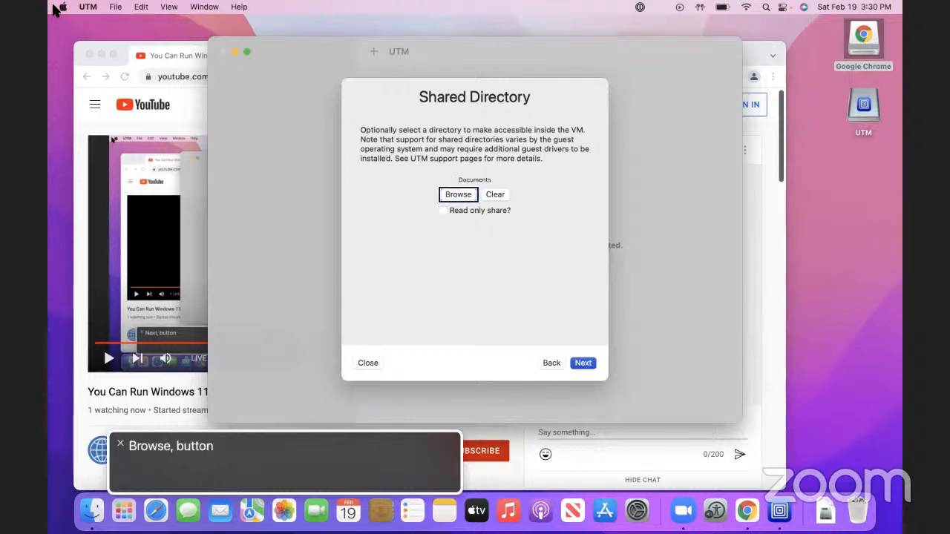
key("ctrl+alt+Right")
key("ctrl+alt+Right")
key("ctrl+alt+Right")
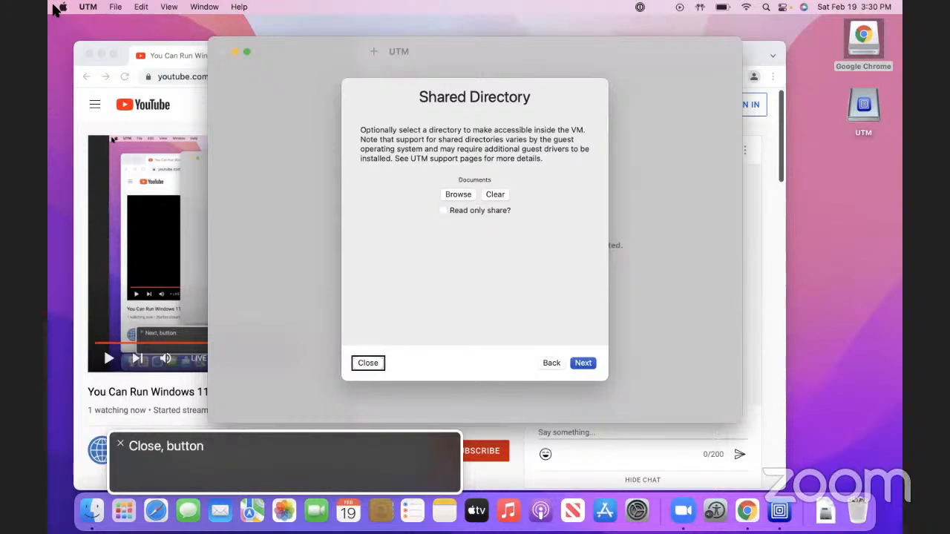
key("ctrl+alt+Right")
key("ctrl+alt+Right")
key("ctrl+alt+space")
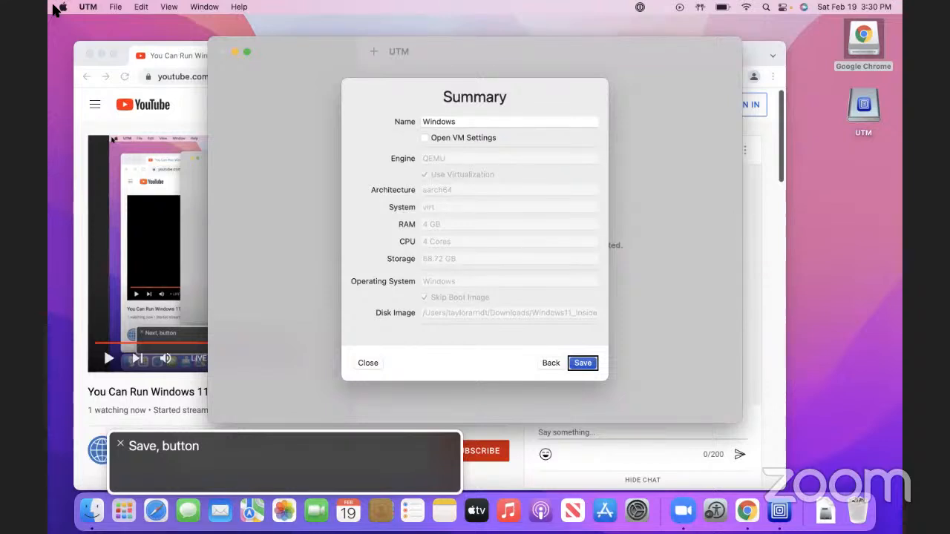
Replace the virtual machine's name on the Summary page with "Work"
key("ctrl+alt+Left")
key("ctrl+alt+Left")
key("ctrl+alt+Left")
key("ctrl+alt+shift+Down")
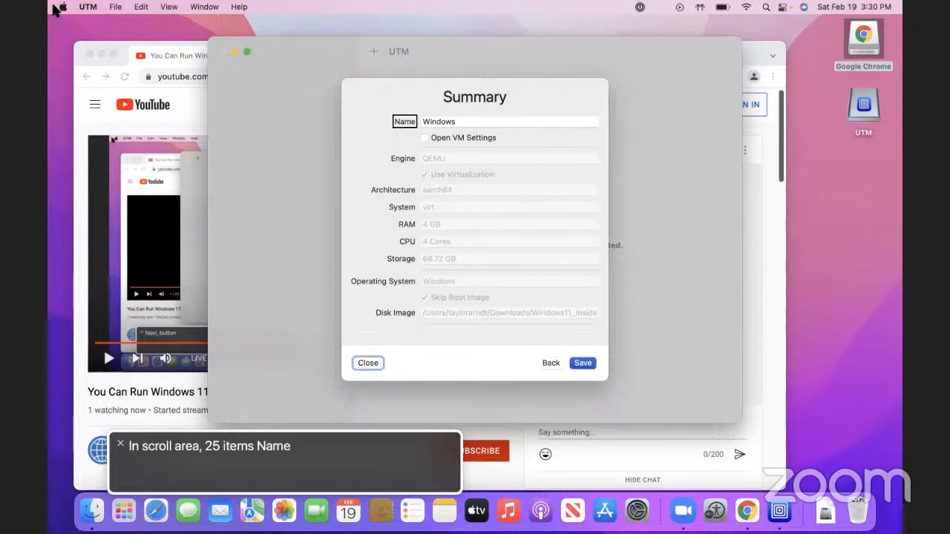
key("ctrl+alt+Right")
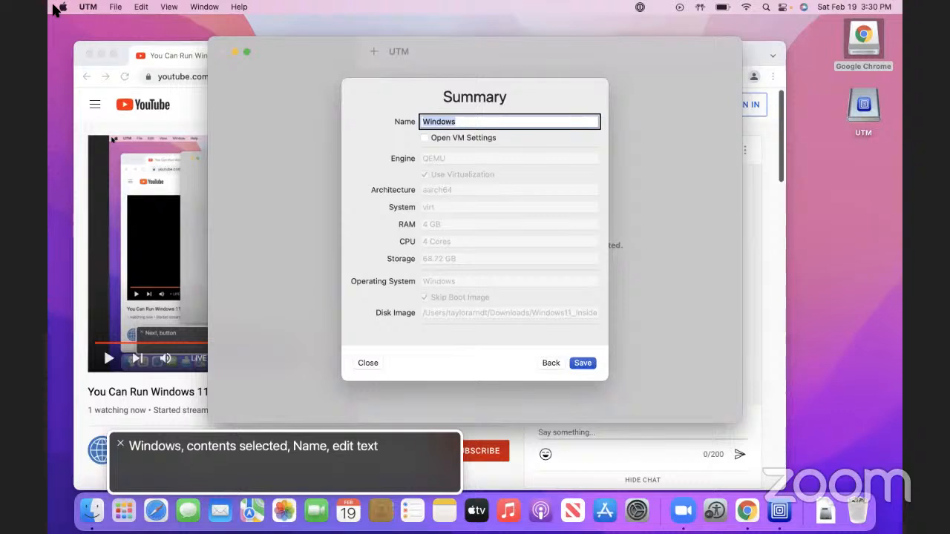
key("BackSpace")
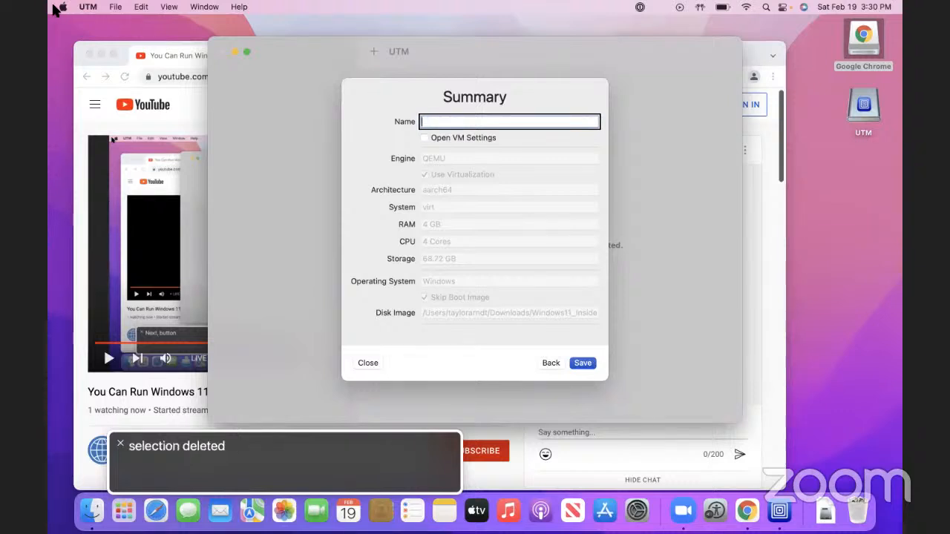
type("Work")
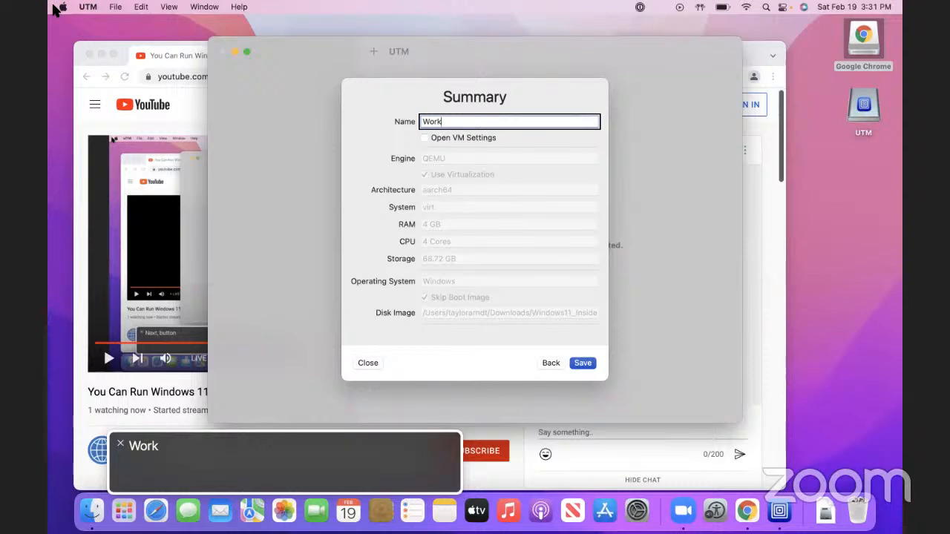
Review the Summary page's engine, virtualization, architecture, system, RAM, CPU and storage settings for the new virtual machine
key("ctrl+alt+shift+Up")
key("ctrl+alt+Right")
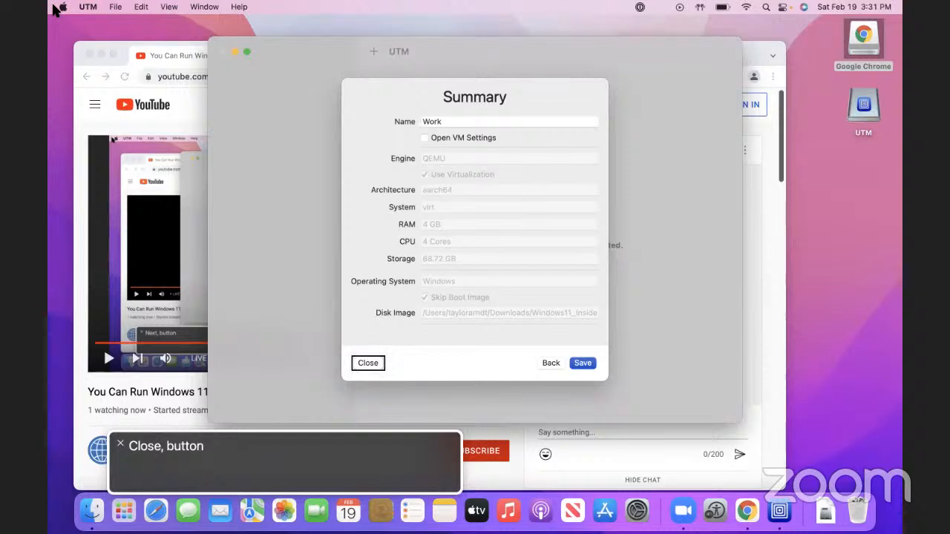
key("ctrl+alt+Left")
key("ctrl+alt+shift+Down")
key("ctrl+alt+Right")
key("ctrl+alt+Right")
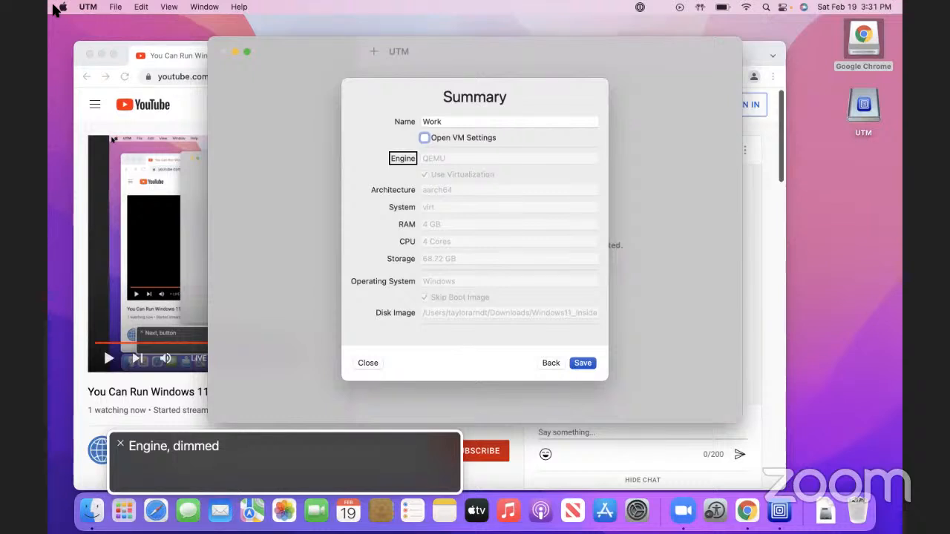
key("ctrl+alt+Right")
key("ctrl+alt+Right")
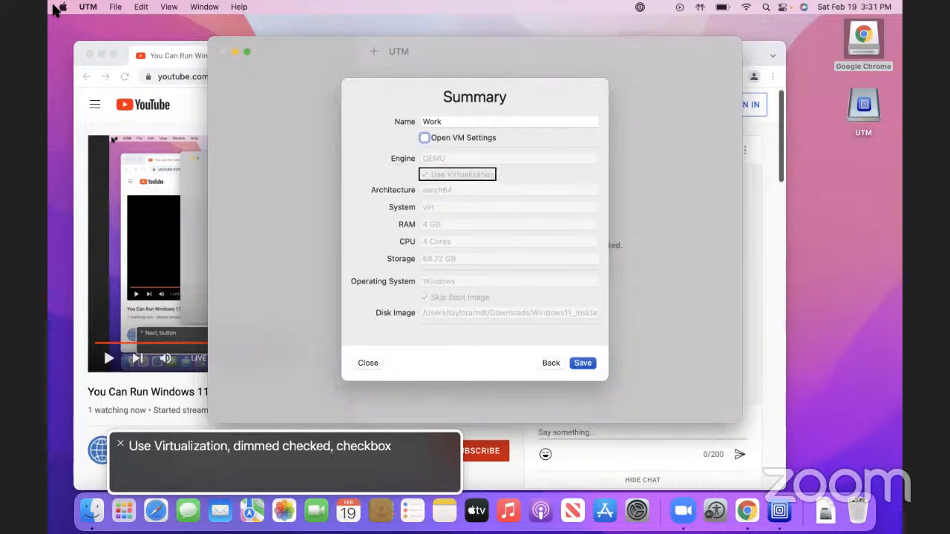
key("ctrl+alt+Right")
key("ctrl+alt+Right")
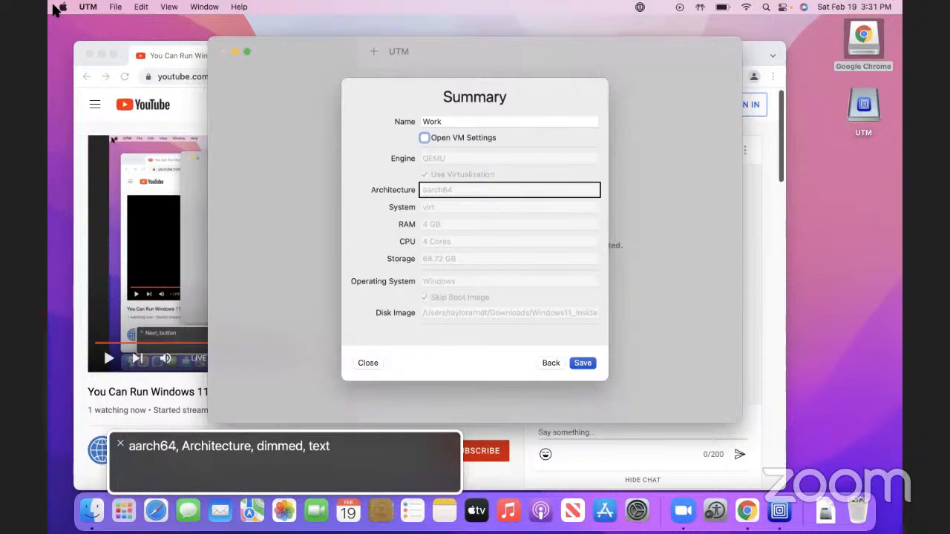
key("ctrl+alt+Right")
key("ctrl+alt+Right")
key("ctrl+alt+Right")
key("ctrl+alt+Right")
key("ctrl+alt+Right")
key("ctrl+alt+Right")
key("ctrl+alt+Right")
key("ctrl+alt+Right")
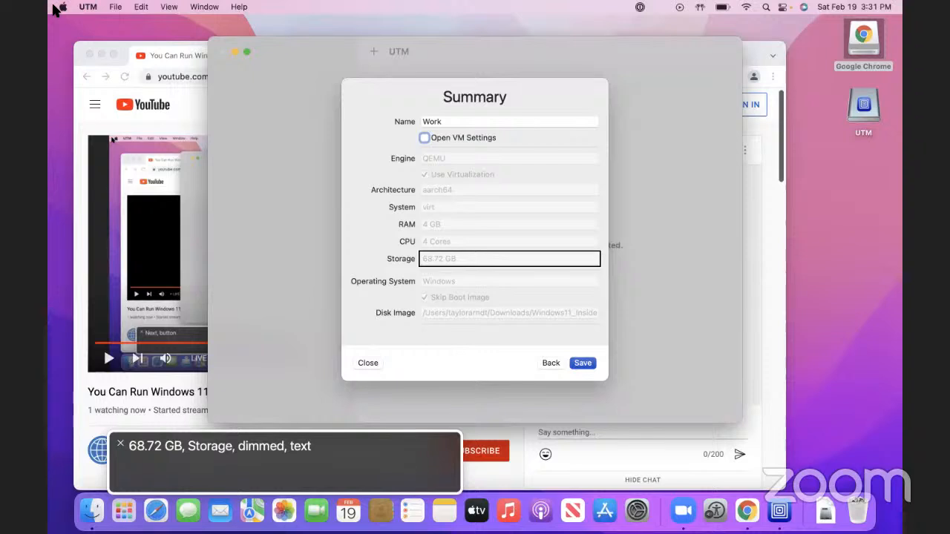
Review the operating system, boot image, disk image and shared directory entries on the Summary page
key("ctrl+alt+Right")
key("ctrl+alt+Right")
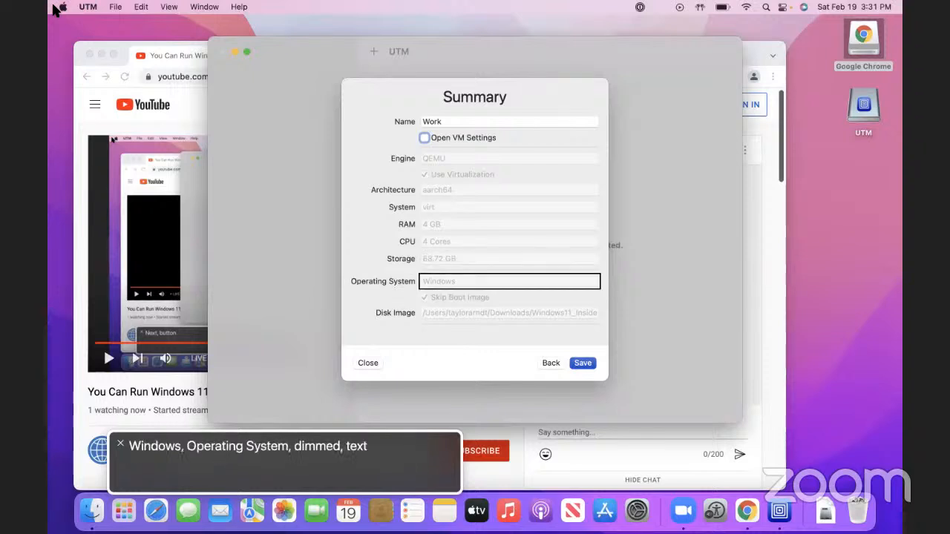
key("ctrl+alt+Right")
key("ctrl+alt+Right")
key("ctrl+alt+Right")
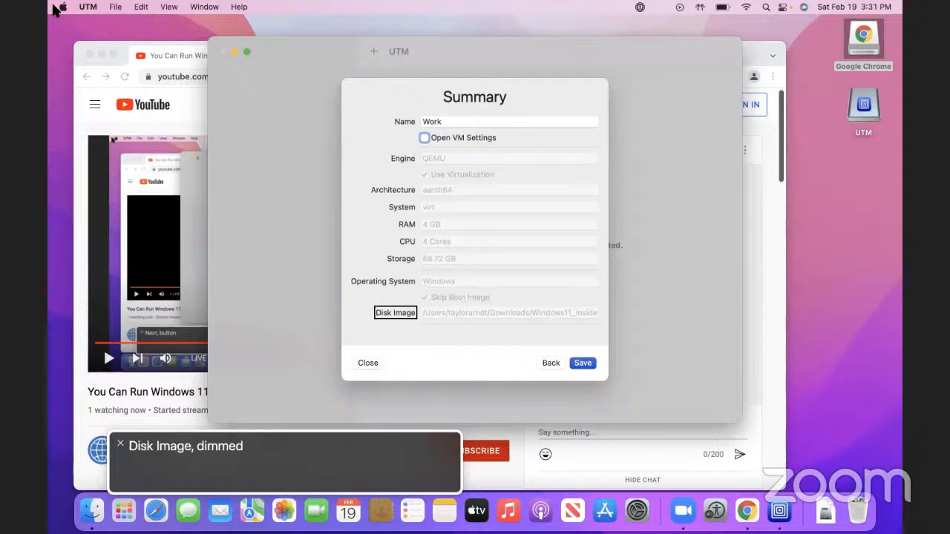
key("ctrl+alt+Right")
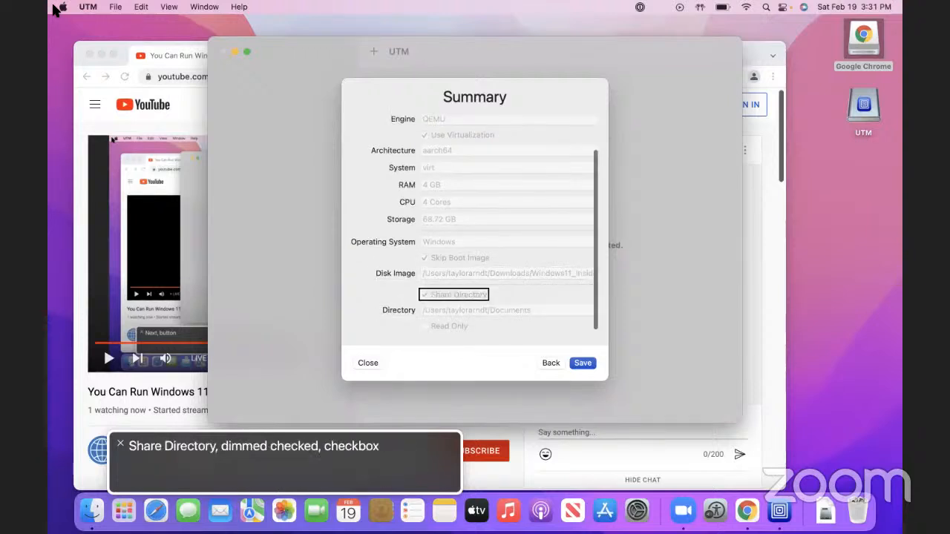
key("ctrl+alt+Right")
key("ctrl+alt+Right")
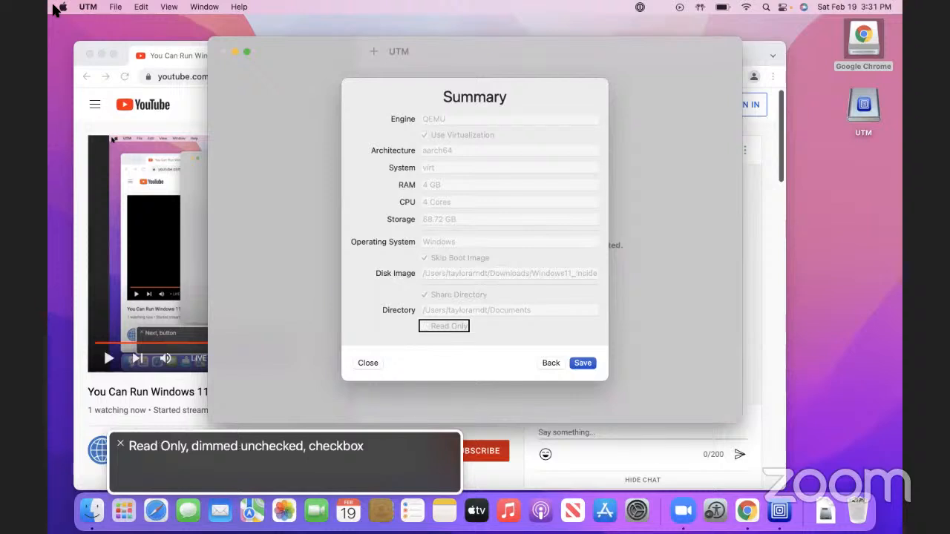
Save the new virtual machine from the Summary page
key("ctrl+alt+Right")
key("ctrl+alt+Right")
key("ctrl+alt+Right")
key("ctrl+alt+Right")
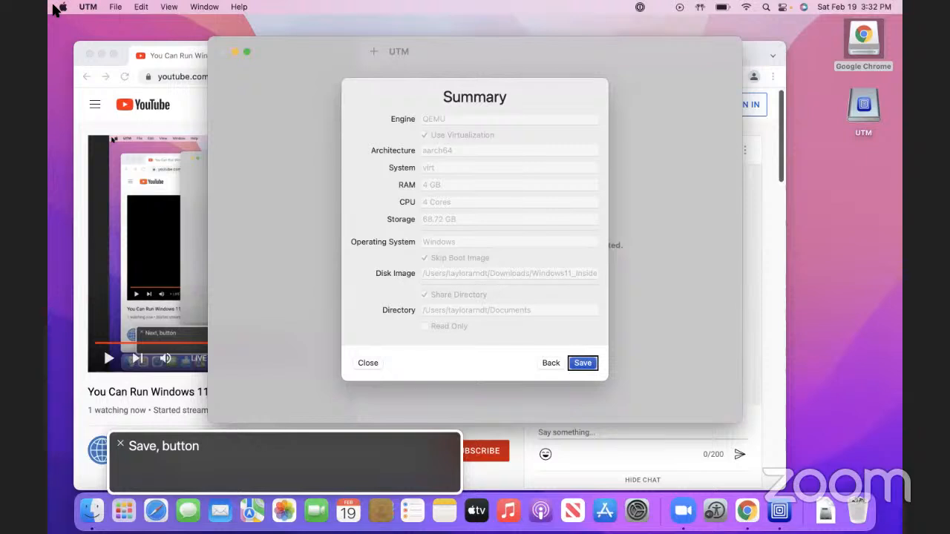
key("Return")
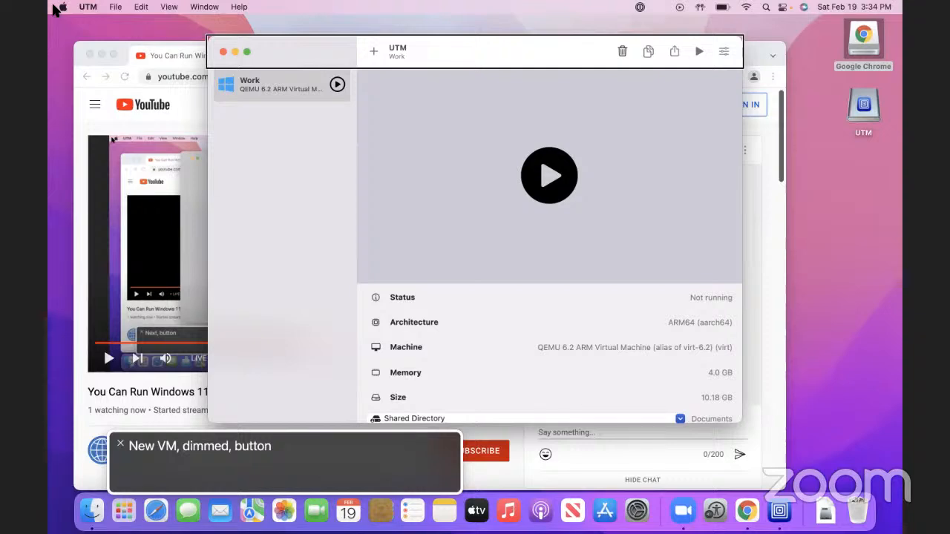
Switch to Chrome to check the live stream's current viewer count and return to UTM
key("super+Tab")
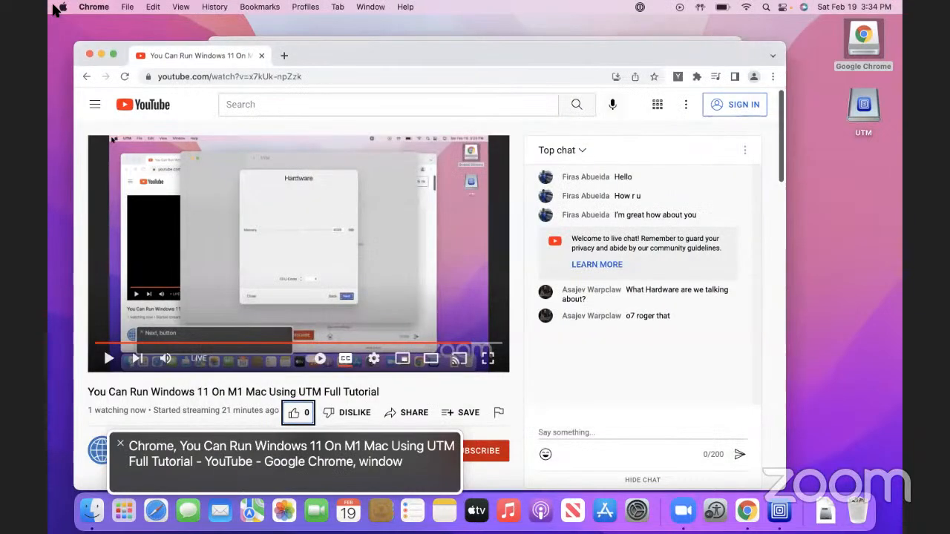
key("ctrl+alt+Left")
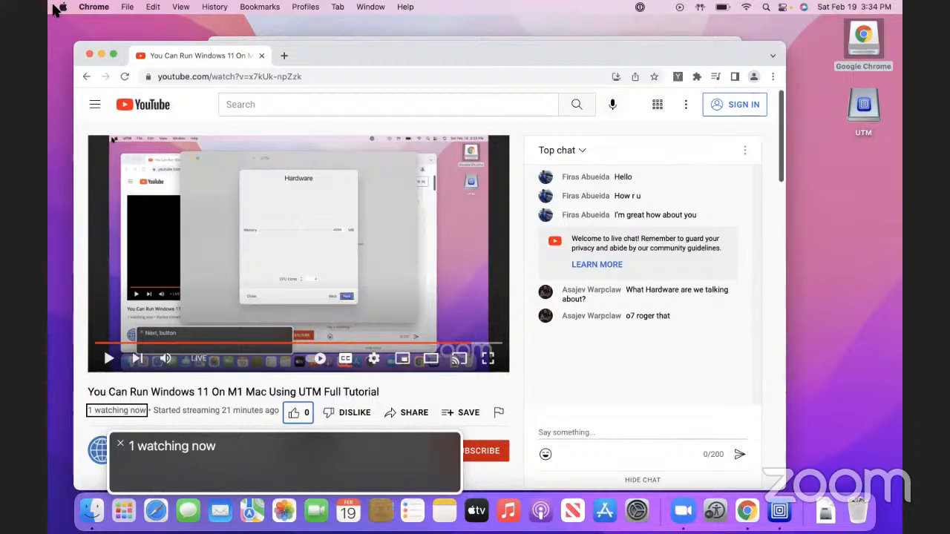
key("super+Tab")
key("super+Tab")
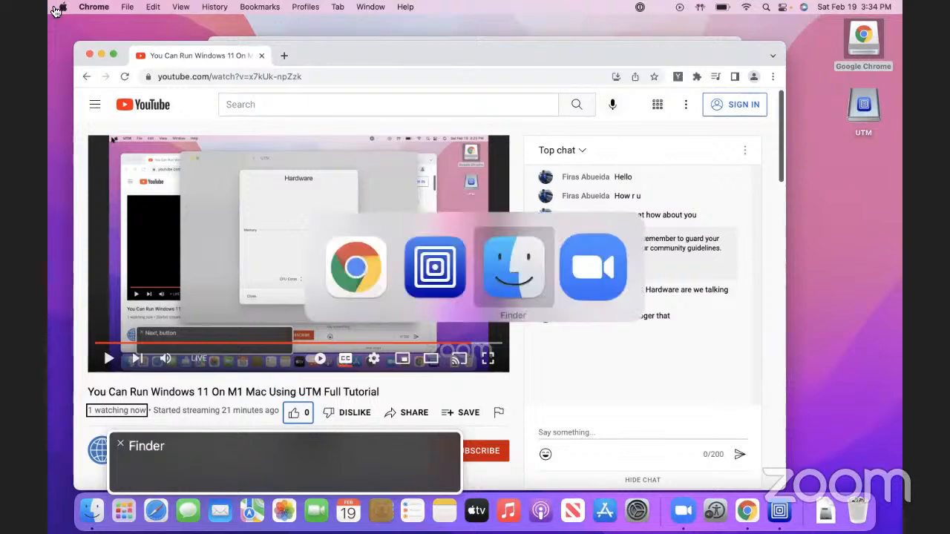
key("super+Tab")
key("super+Tab")
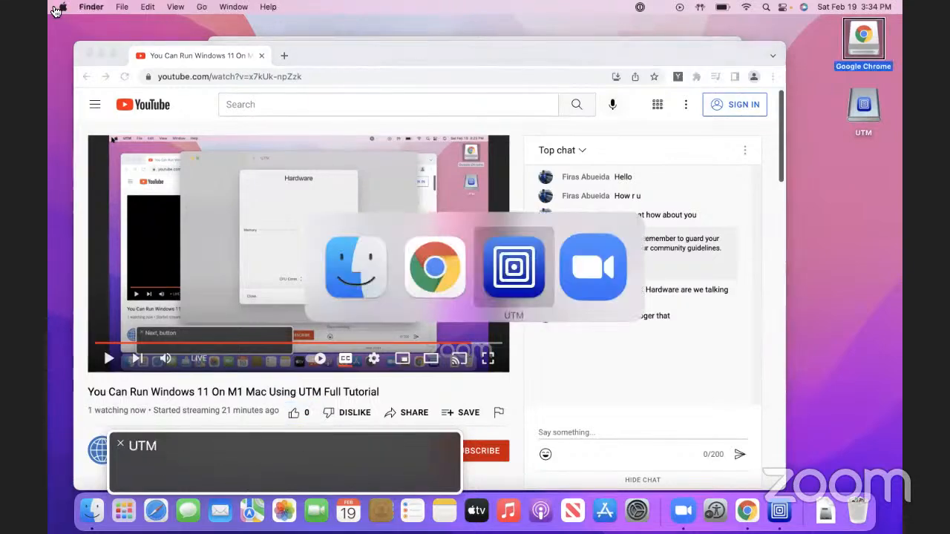
key("super+Tab")
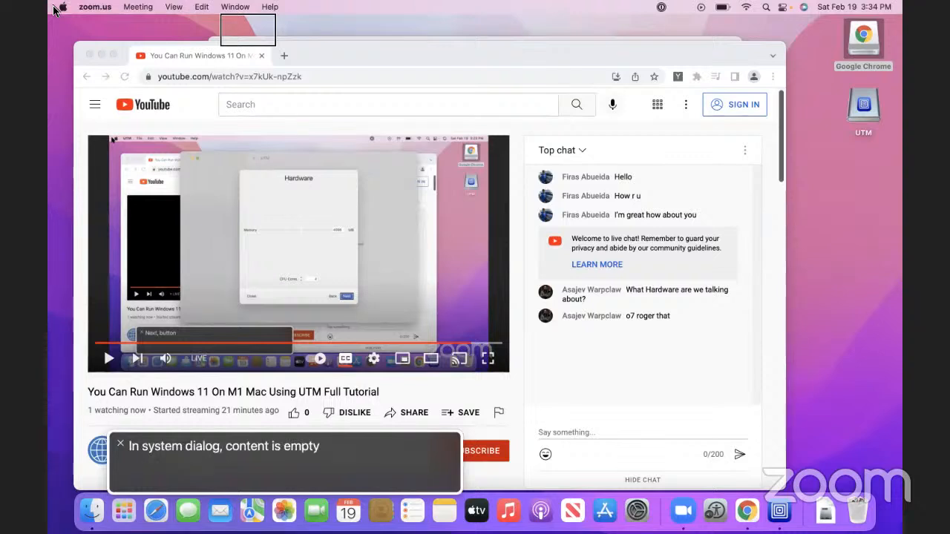
key("super+Tab")
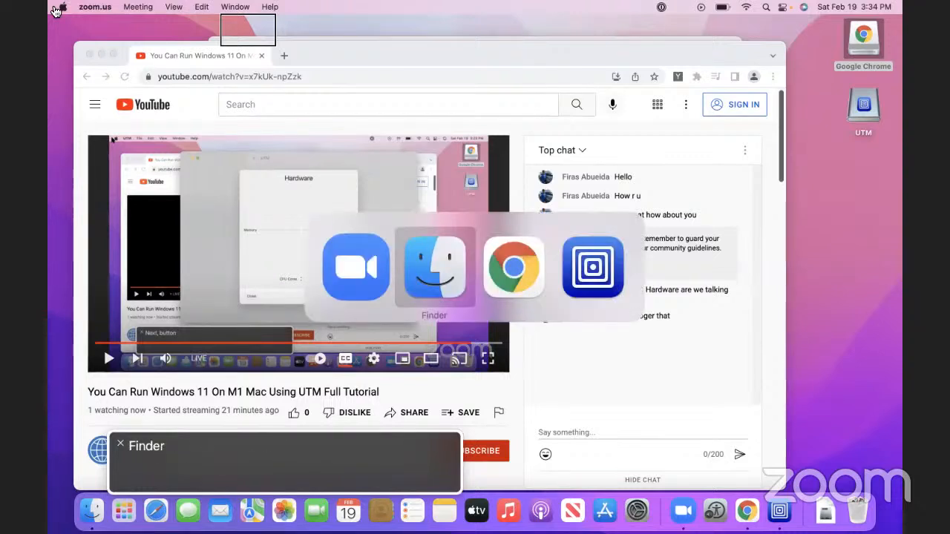
key("super+Tab")
key("super+Tab")
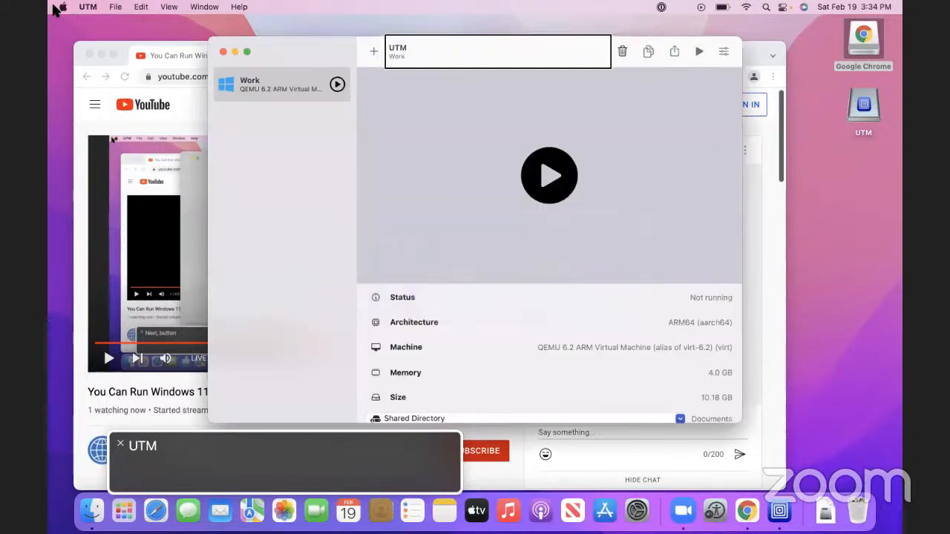
Run the Work virtual machine
key("Tab")
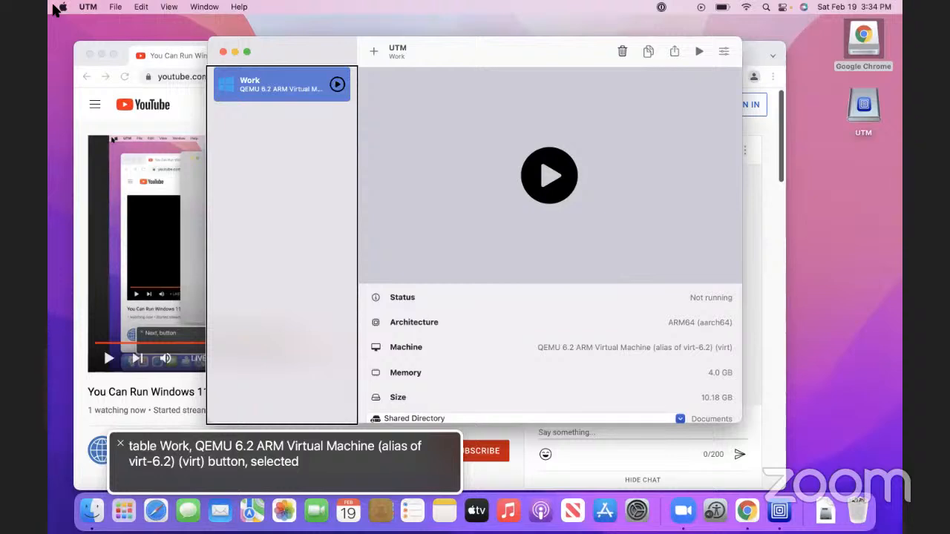
key("ctrl+alt+shift+Down")
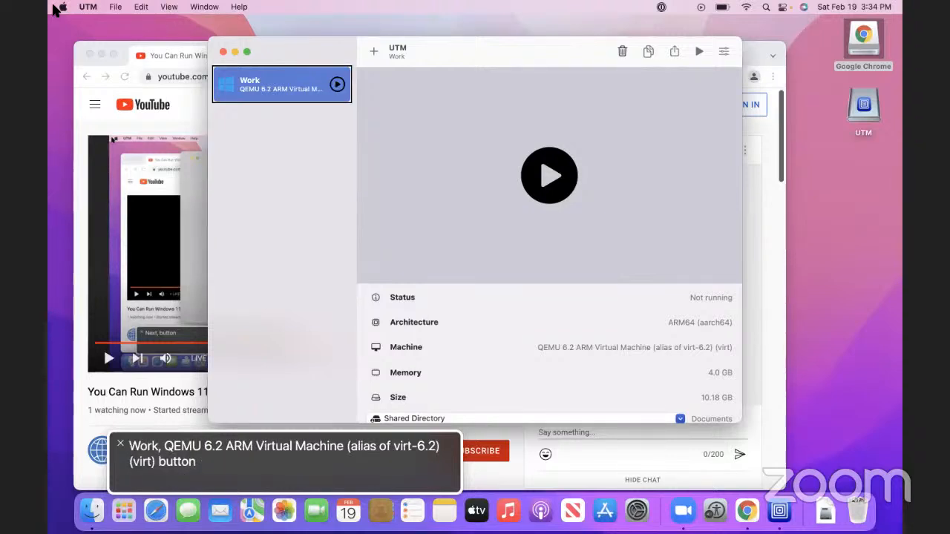
key("ctrl+alt+Right")
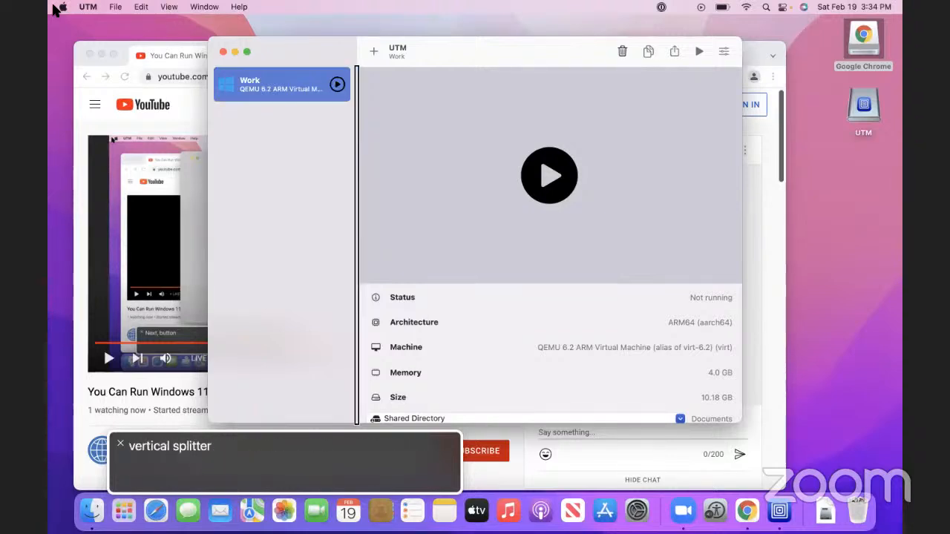
key("ctrl+alt+Right")
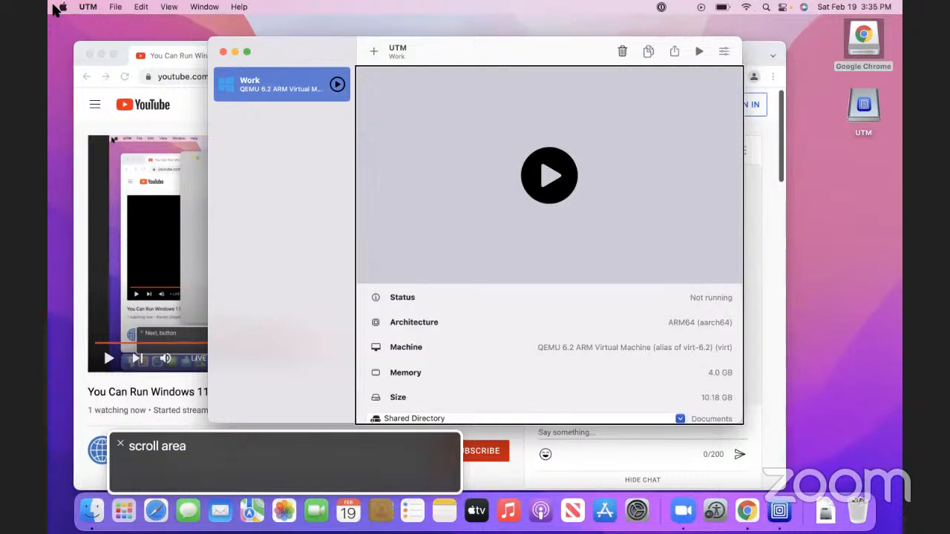
key("ctrl+alt+shift+Down")
key("ctrl+alt+Left")
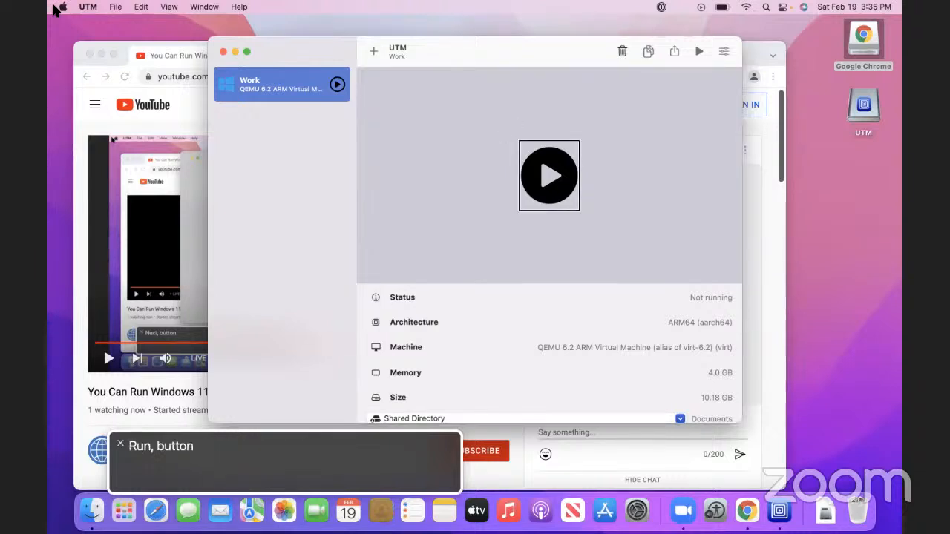
key("ctrl+alt+space")
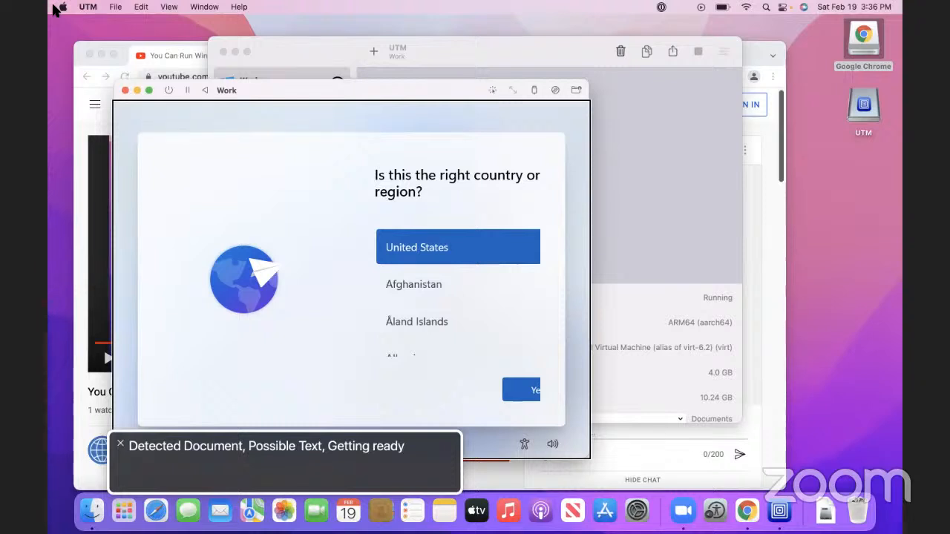
Dismiss the Narrator keyboard changes notice and confirm United States as the country or region in Windows setup
key("Tab")
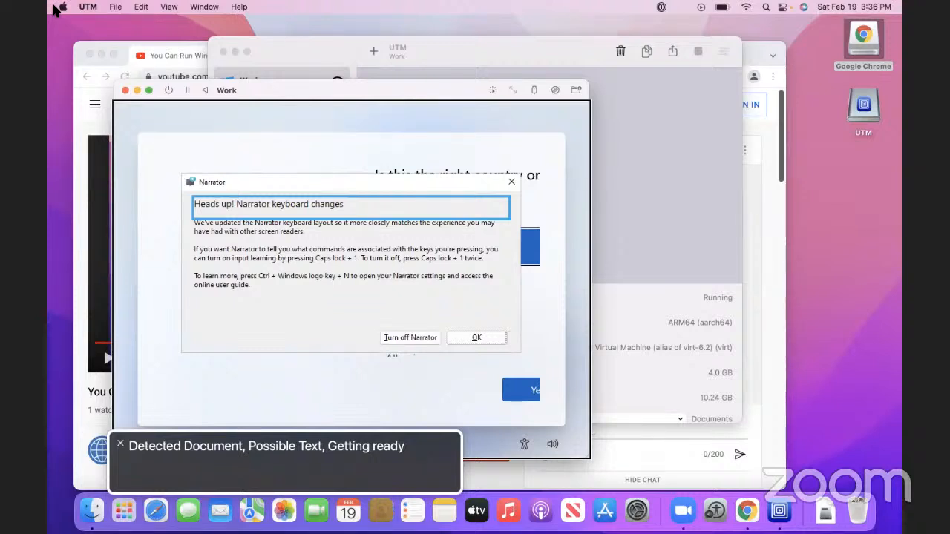
key("Return")
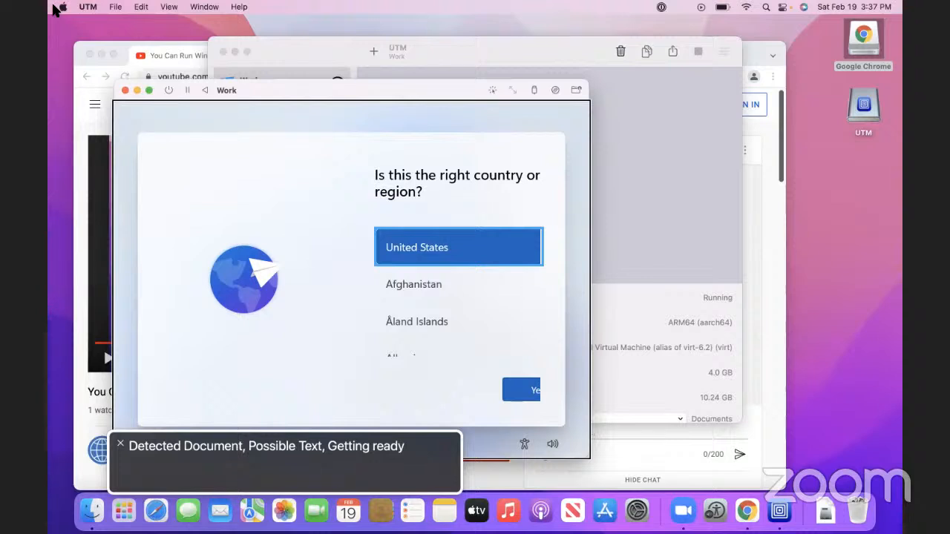
key("Return")
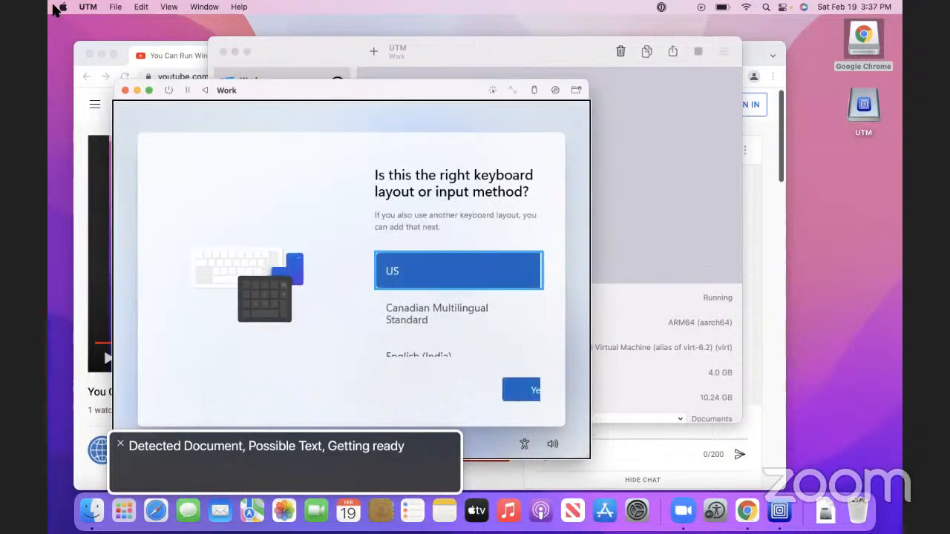
Confirm the US keyboard layout and skip adding a second layout
key("Return")
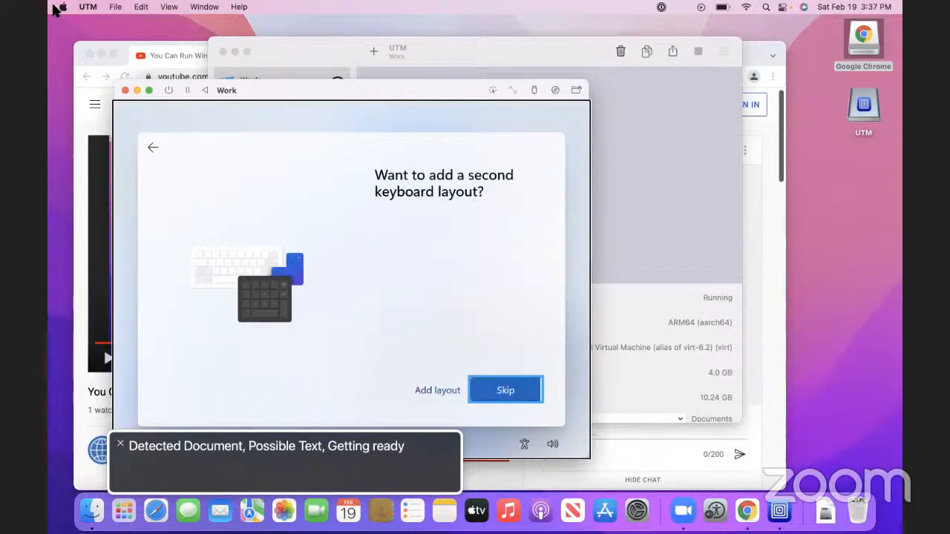
key("Return")
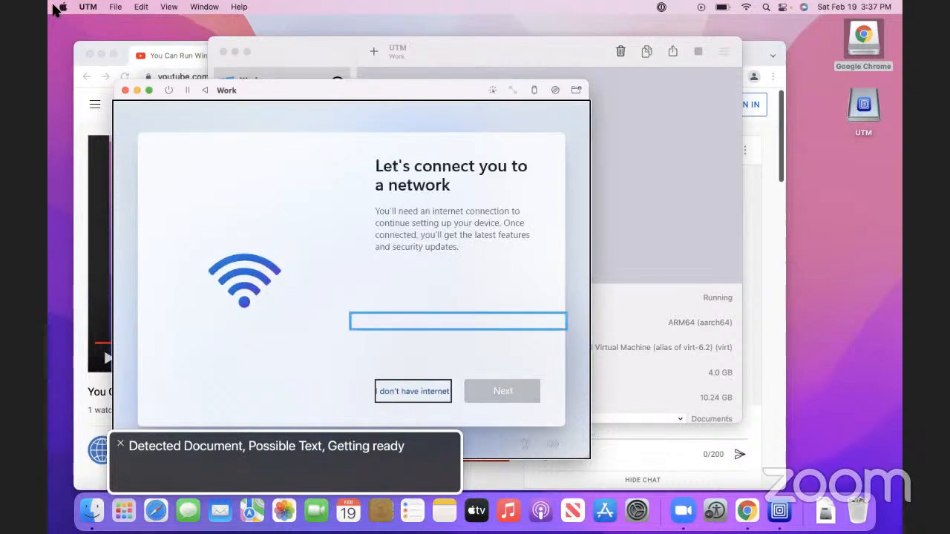
Choose "I don't have internet" on the network page and continue with limited setup
key("Tab")
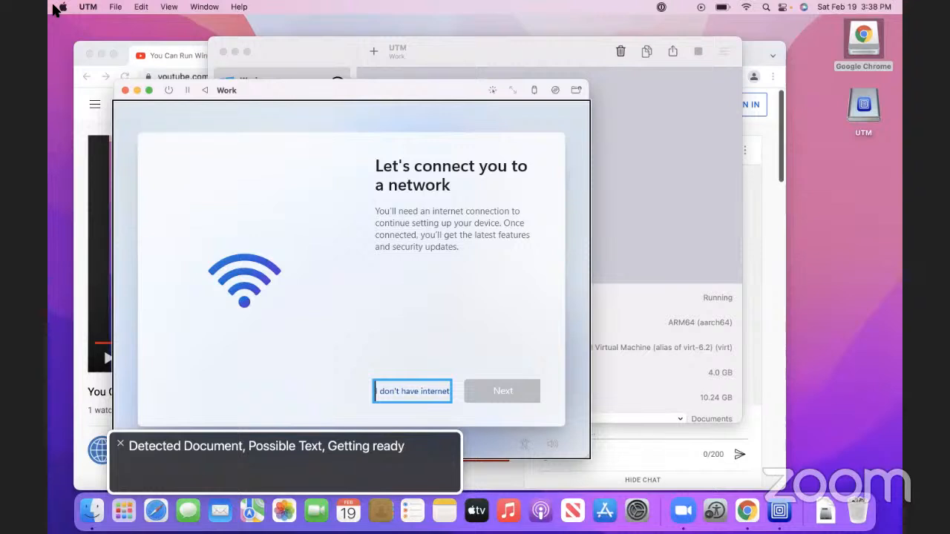
key("Return")
key("Return")
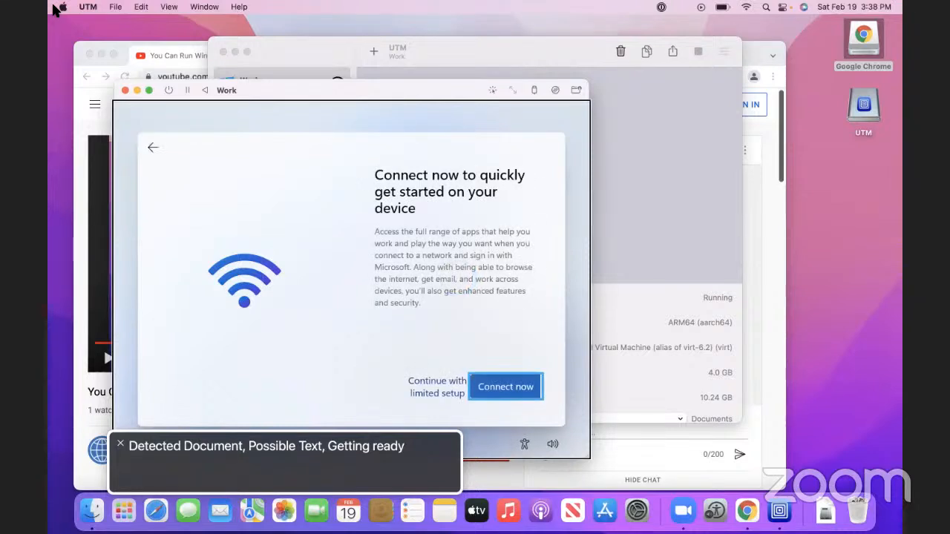
key("Tab")
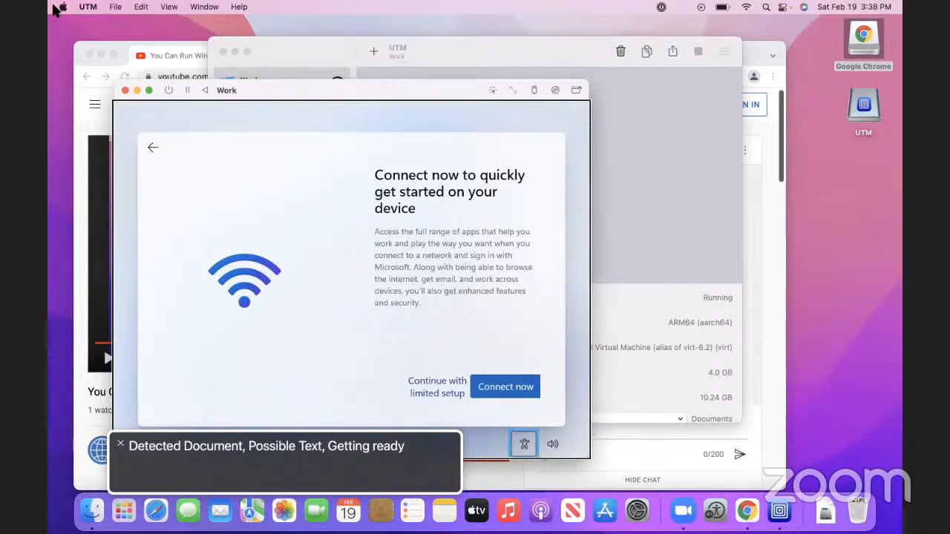
key("shift+Tab")
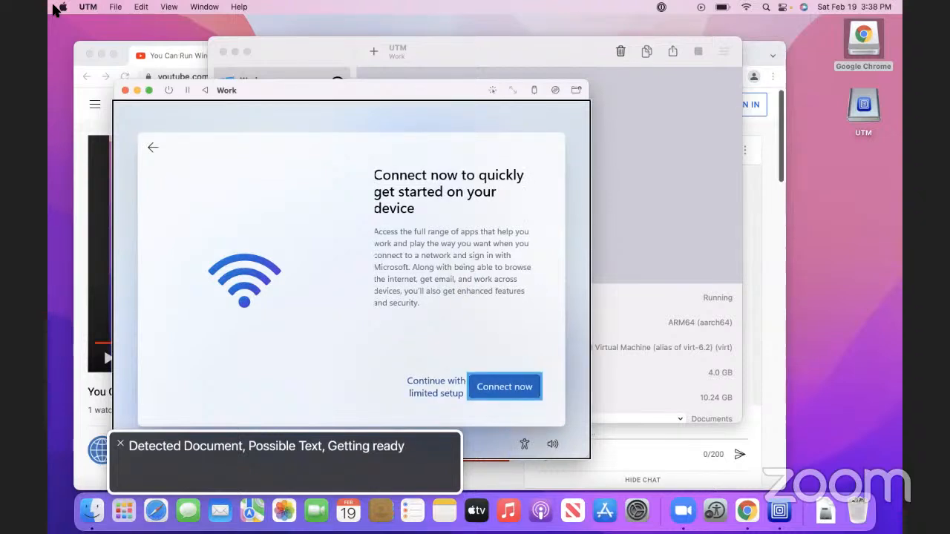
key("shift+Tab")
key("Return")
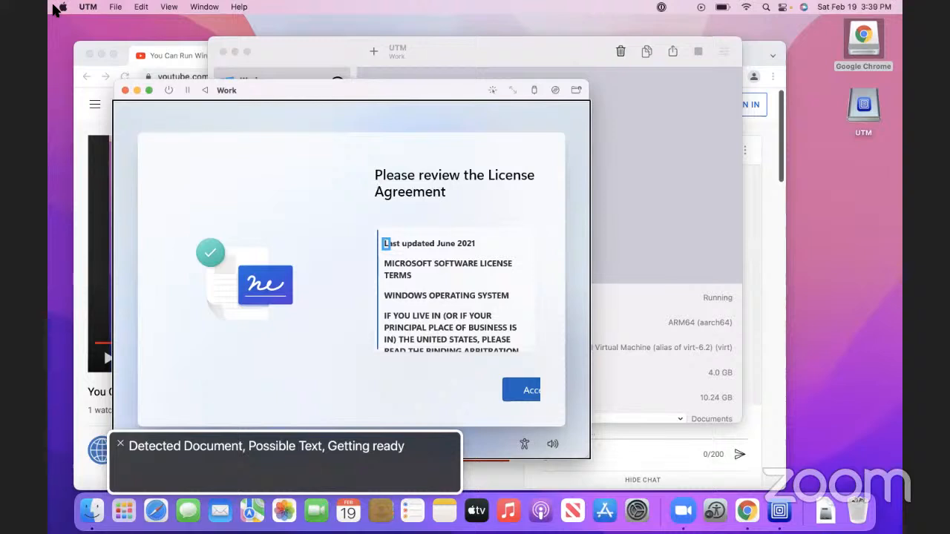
Accept the Microsoft Software License Agreement in Windows setup
key("shift+Tab")
key("shift+Tab")
key("shift+Tab")
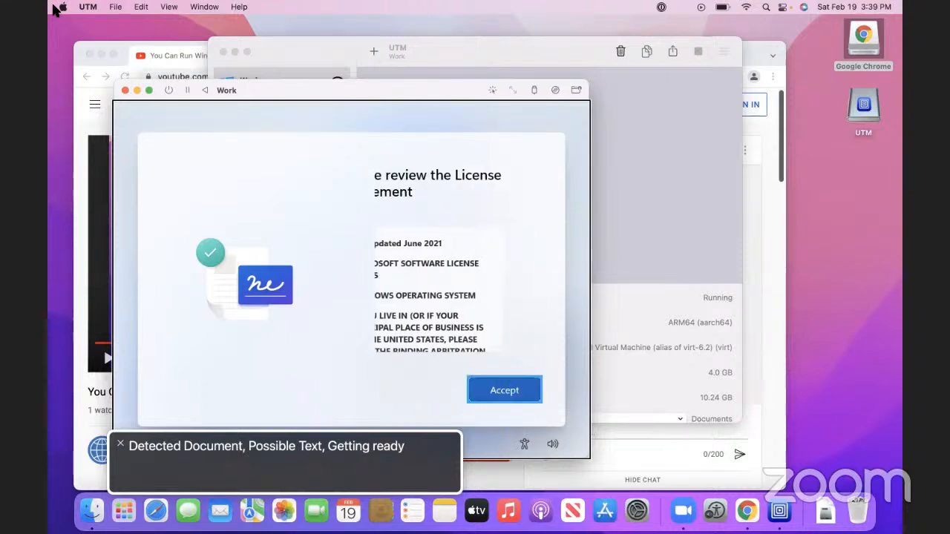
key("Return")
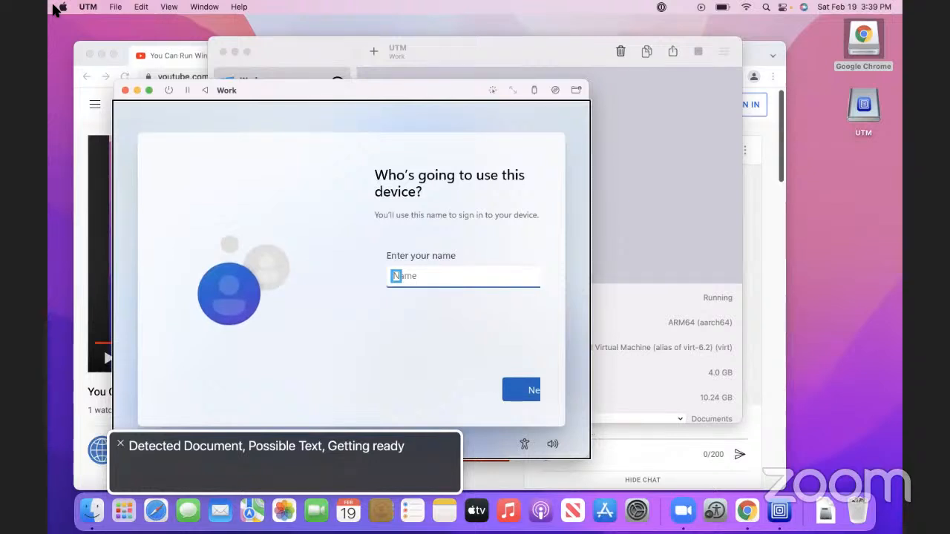
Enter the user's name for the local Windows account and leave its password blank
type("tay")
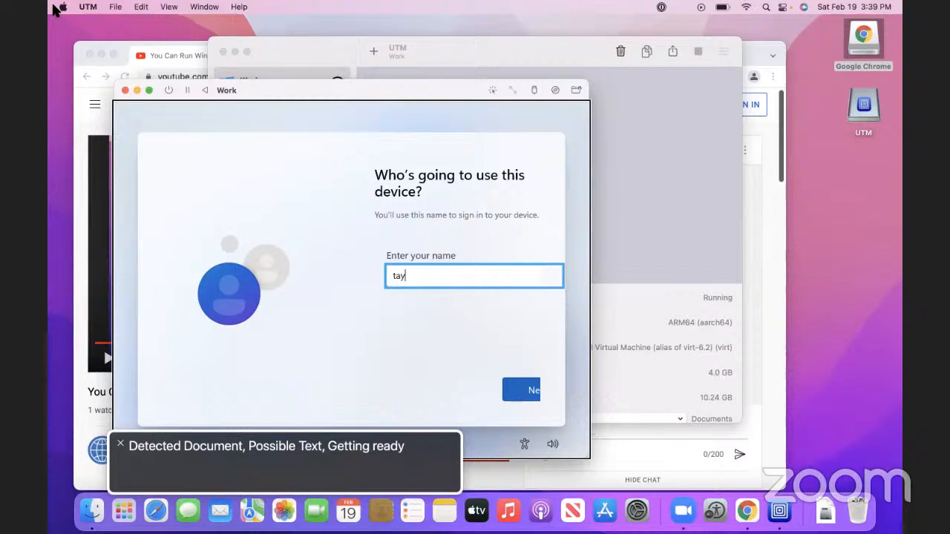
key("Return")
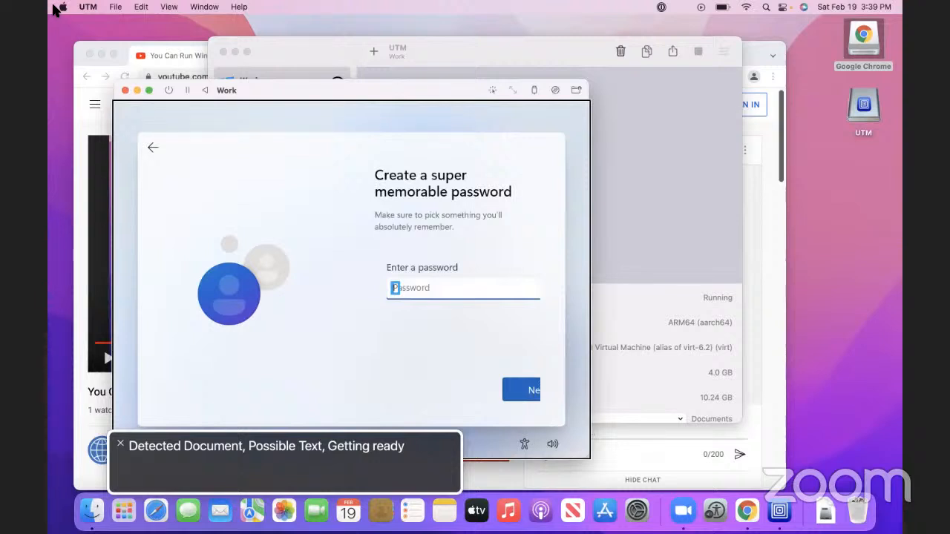
key("Return")
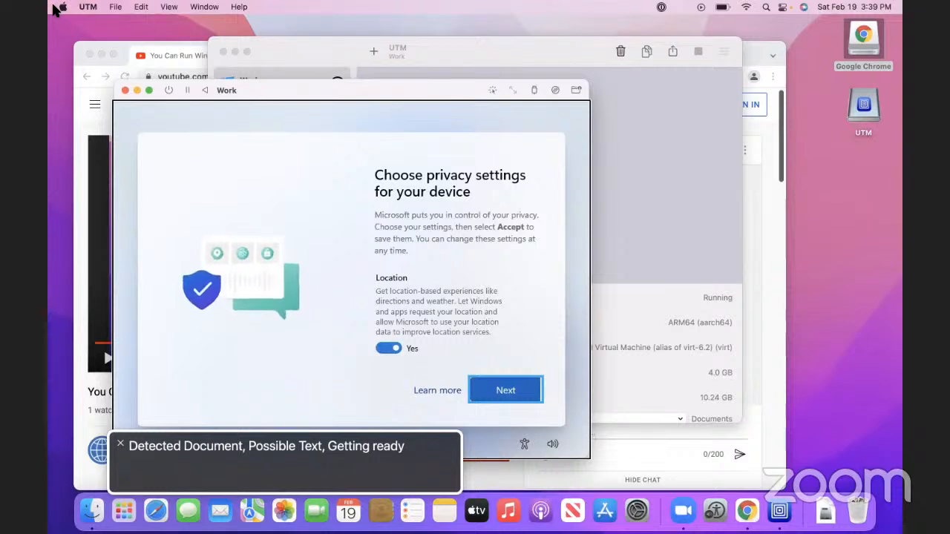
Keep Location and Find my device turned on in the privacy settings and continue
key("Return")
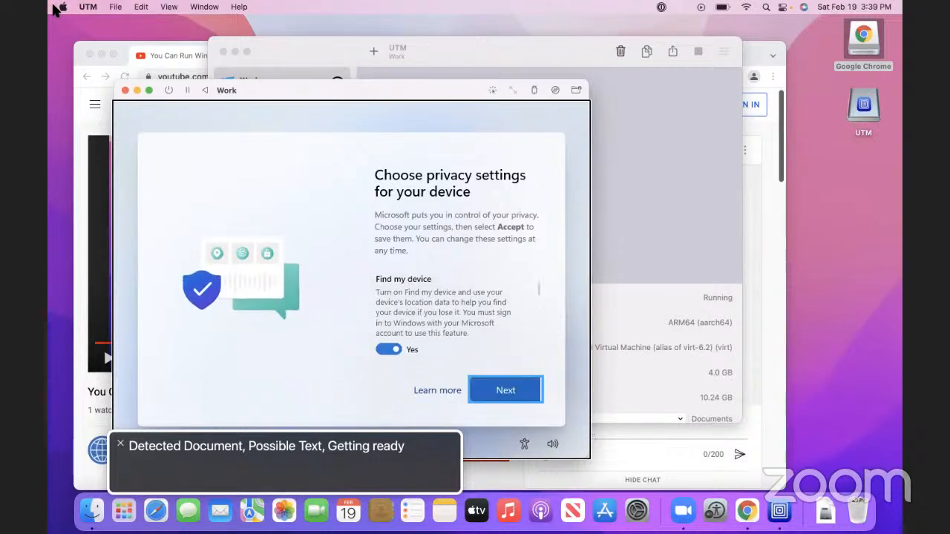
key("Tab")
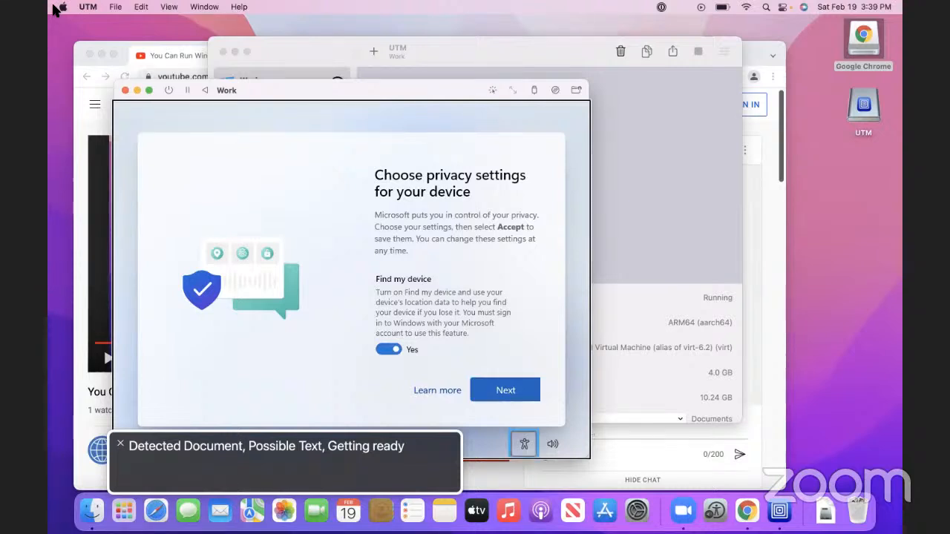
key("shift+Tab")
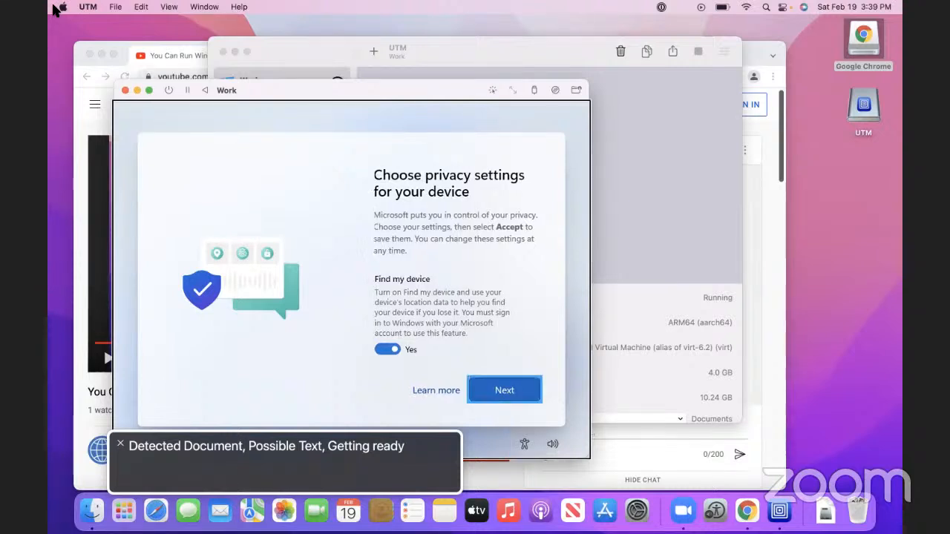
key("Return")
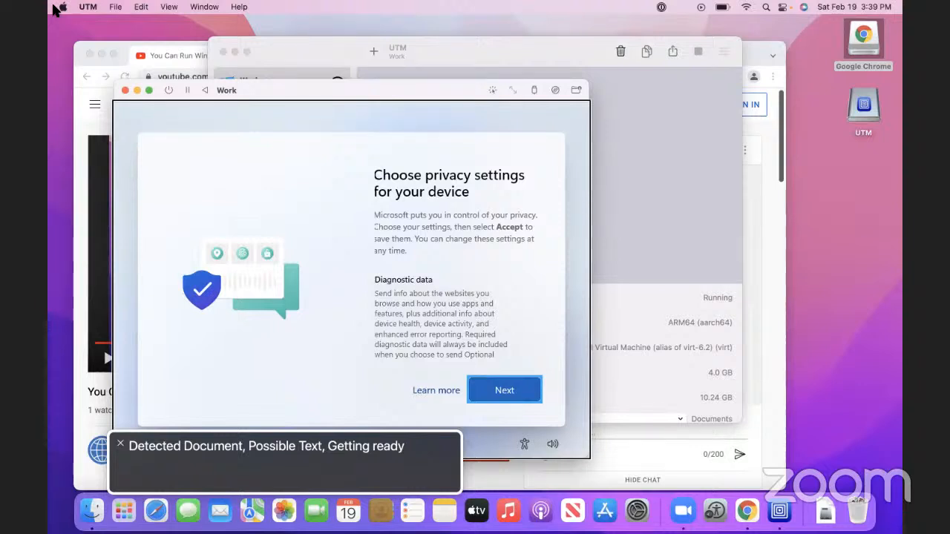
Go through the remaining privacy settings, including Diagnostic data and Inking & typing, and accept them as they are
key("Tab")
key("Tab")
key("Tab")
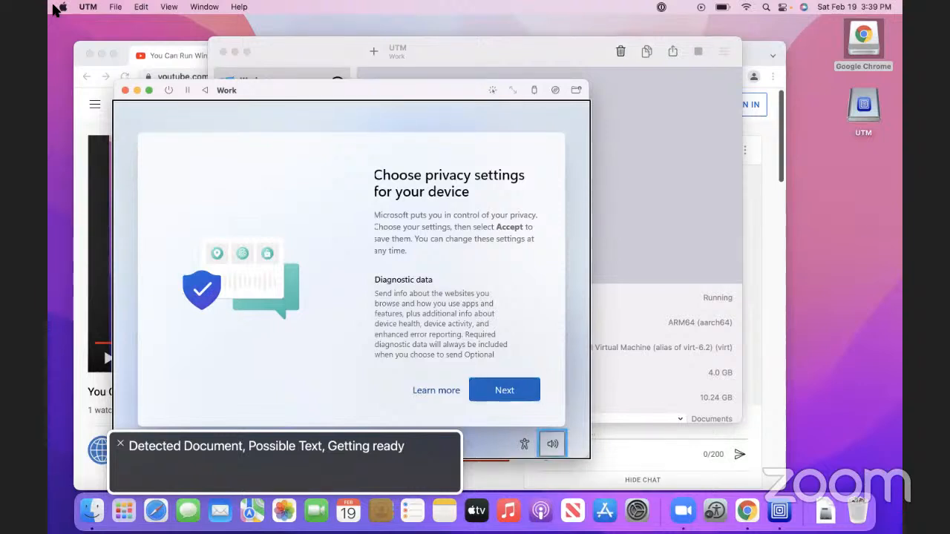
key("Down")
key("Down")
key("Down")
key("Down")
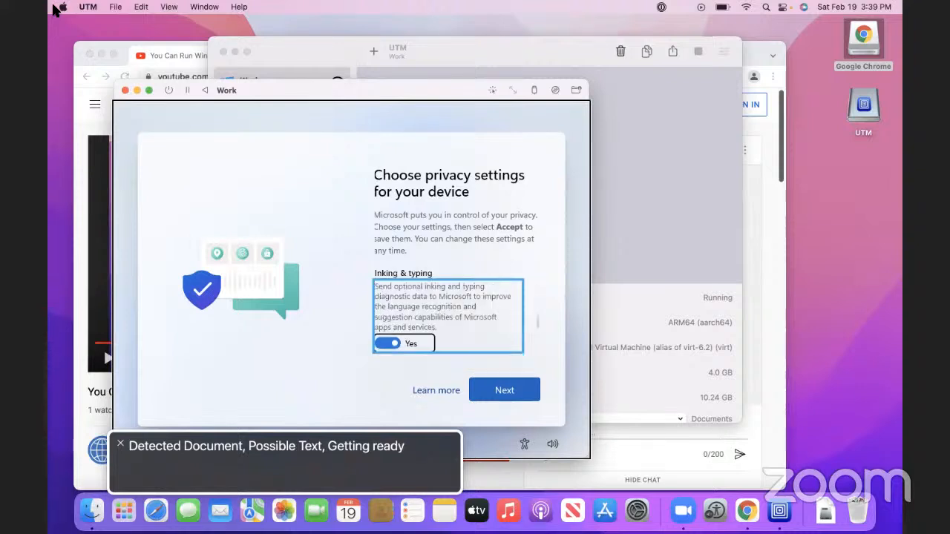
key("Down")
key("Tab")
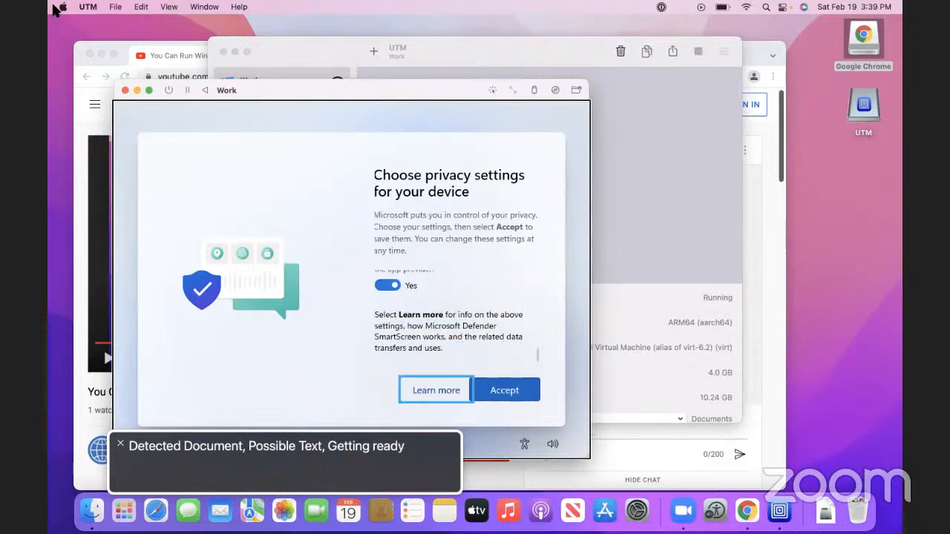
key("Tab")
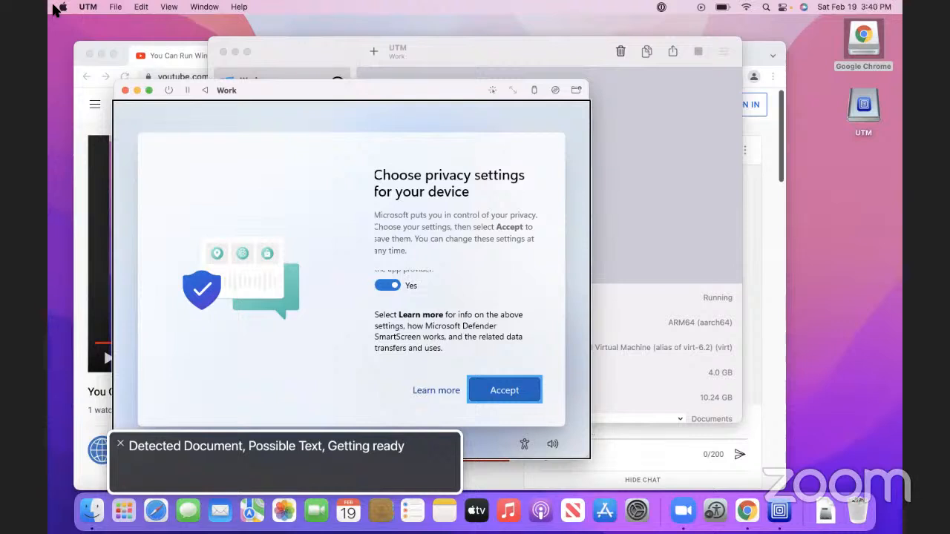
key("Return")
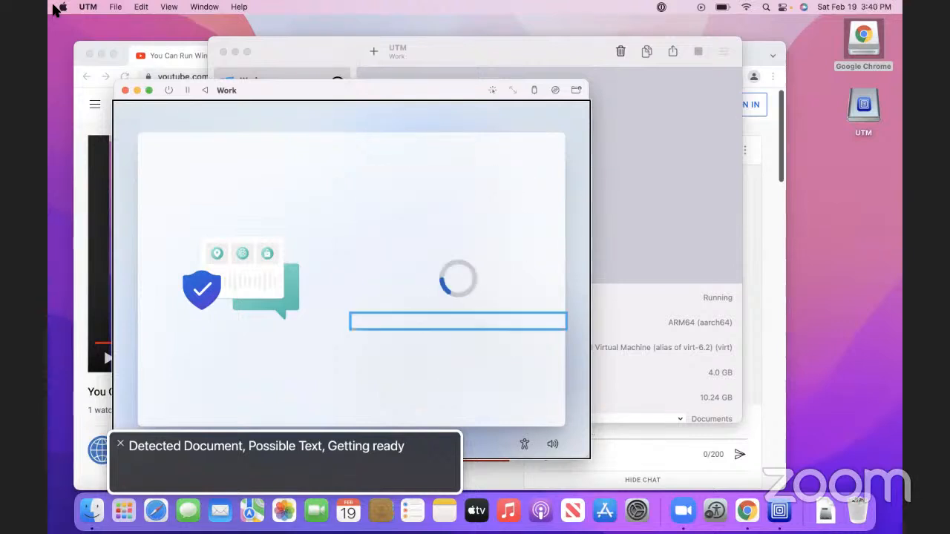
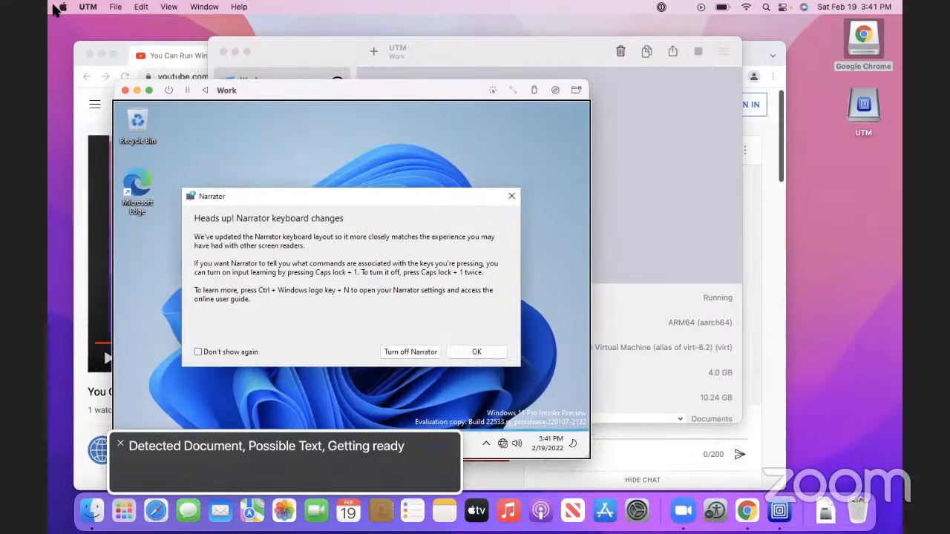
Dismiss the Narrator keyboard changes notice and show the Work virtual machine's window full screen
key("Return")
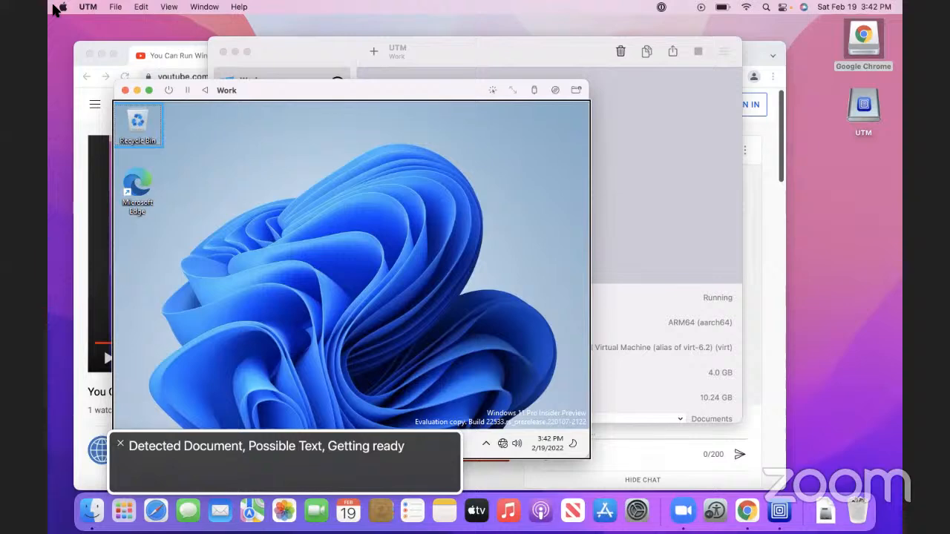
key("ctrl+alt+Left")
key("ctrl+alt+Left")
key("ctrl+alt+Right")
key("ctrl+alt+space")
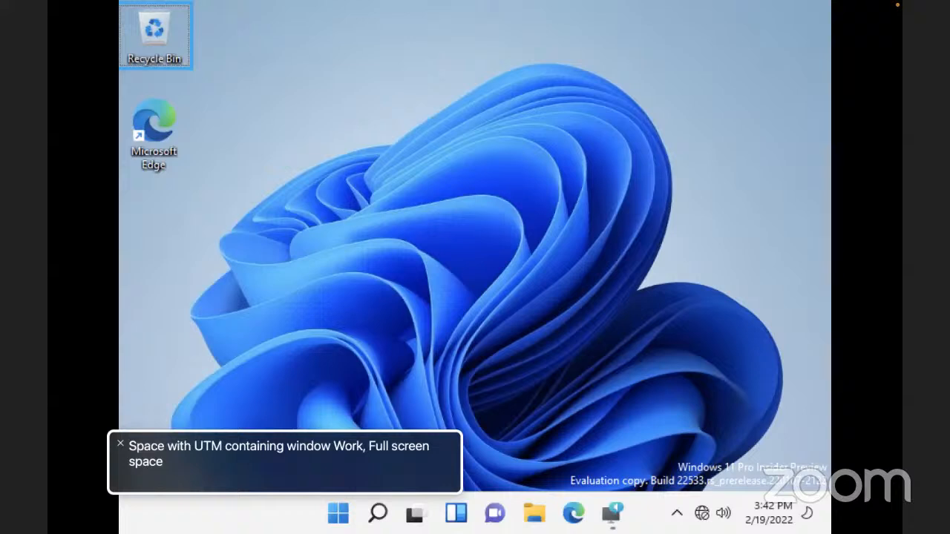
Bring the Narrator keyboard changes notice back up from the Windows desktop and close it again
key("Tab")
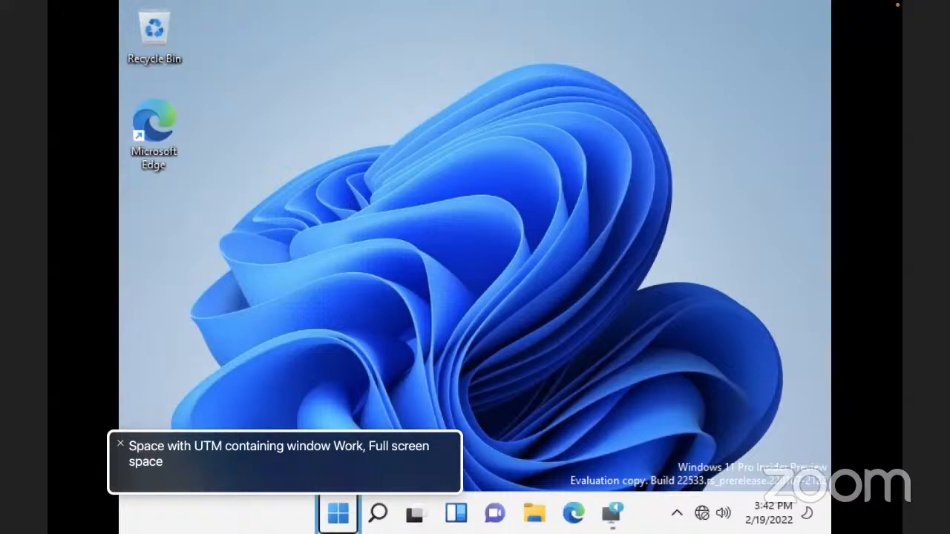
key("Right")
key("Right")
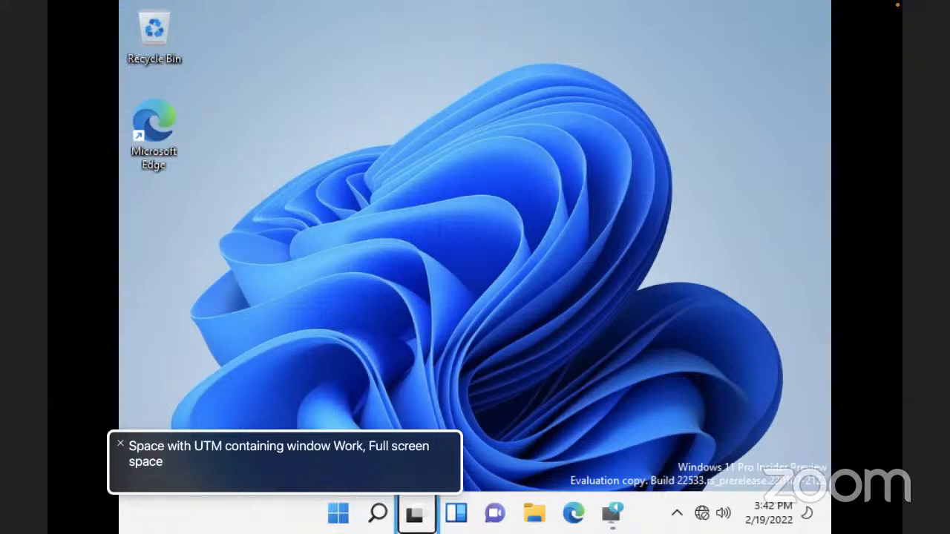
key("Return")
key("Tab")
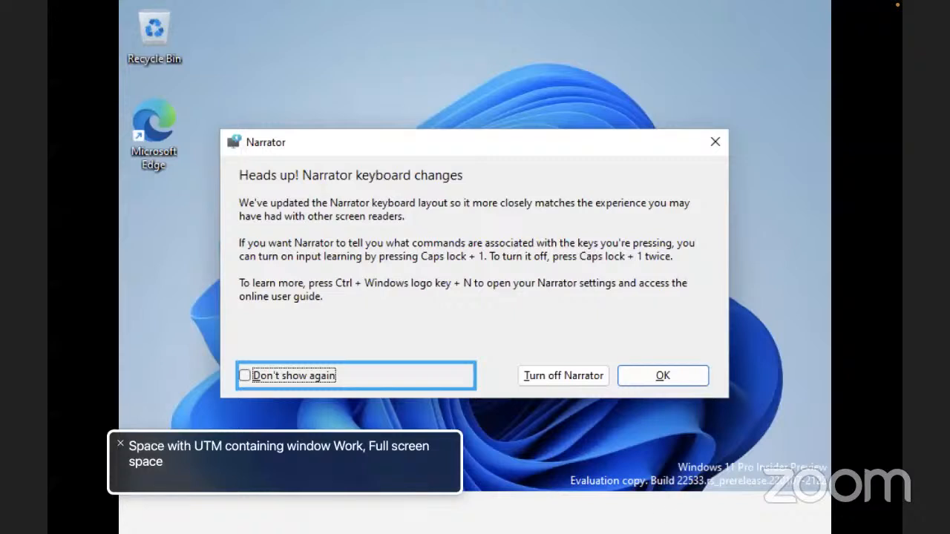
key("Tab")
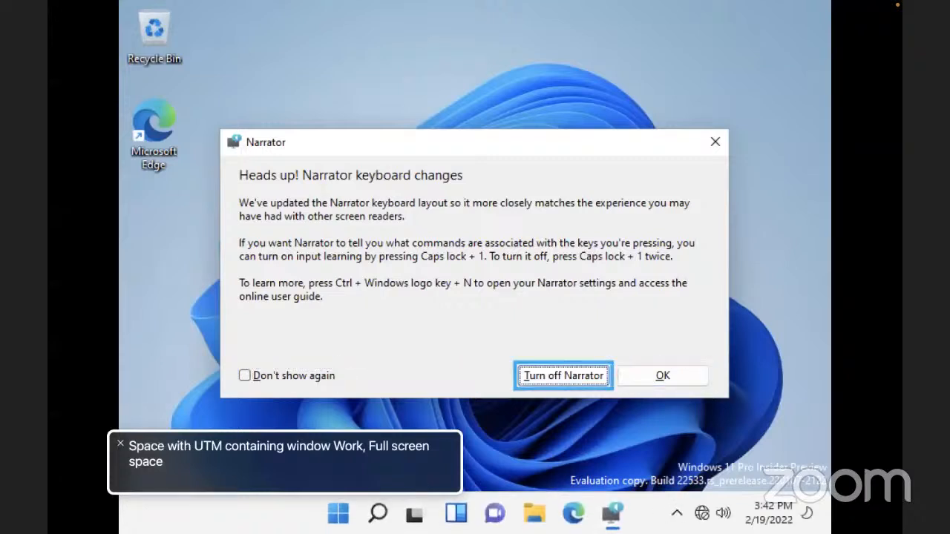
key("Return")
Examine the Windows taskbar apps and the network and volume status in the system tray
key("Tab")
key("Right")
key("Right")
key("Right")
key("Right")
key("Right")
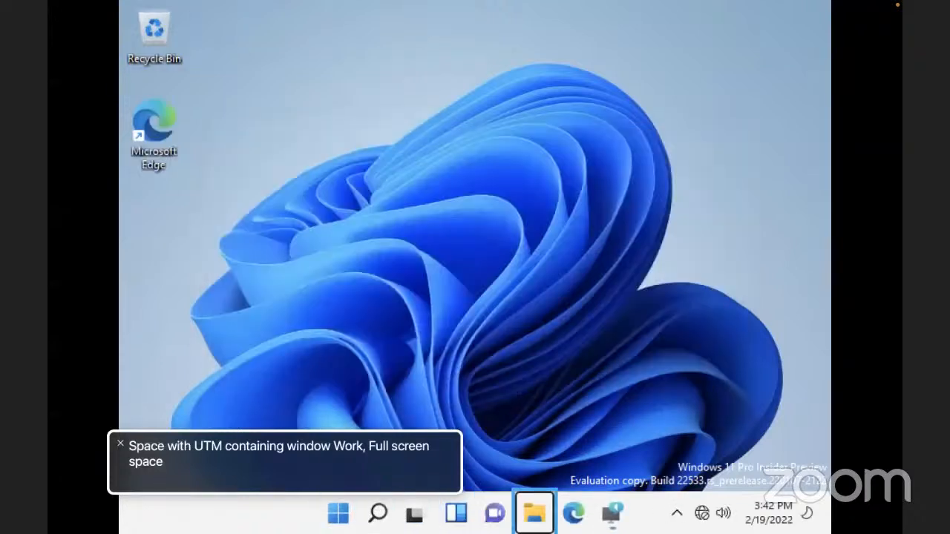
key("Tab")
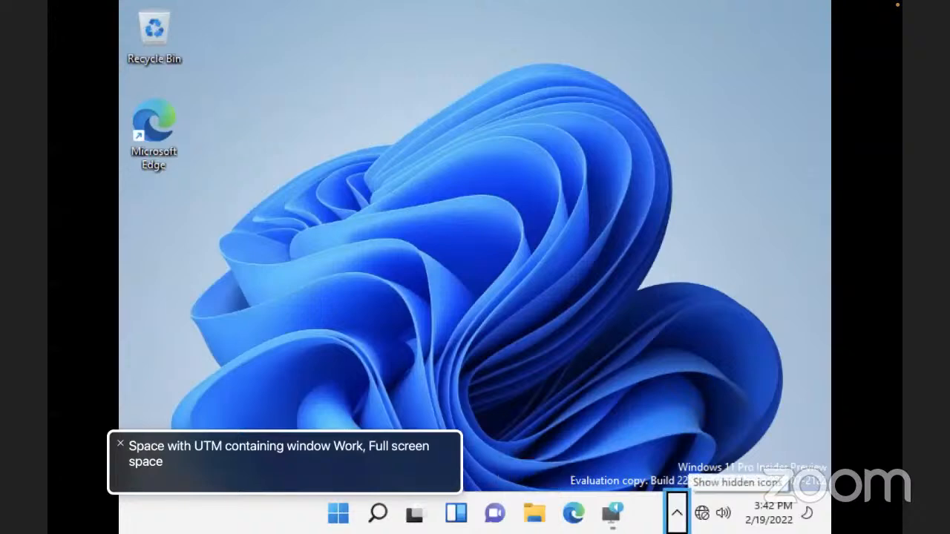
key("Tab")
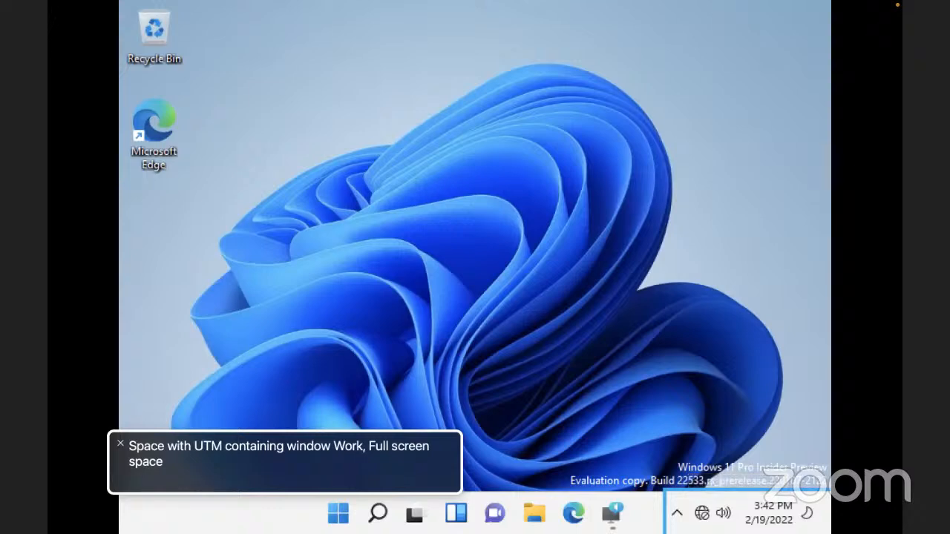
key("shift+Tab")
key("Tab")
key("Tab")
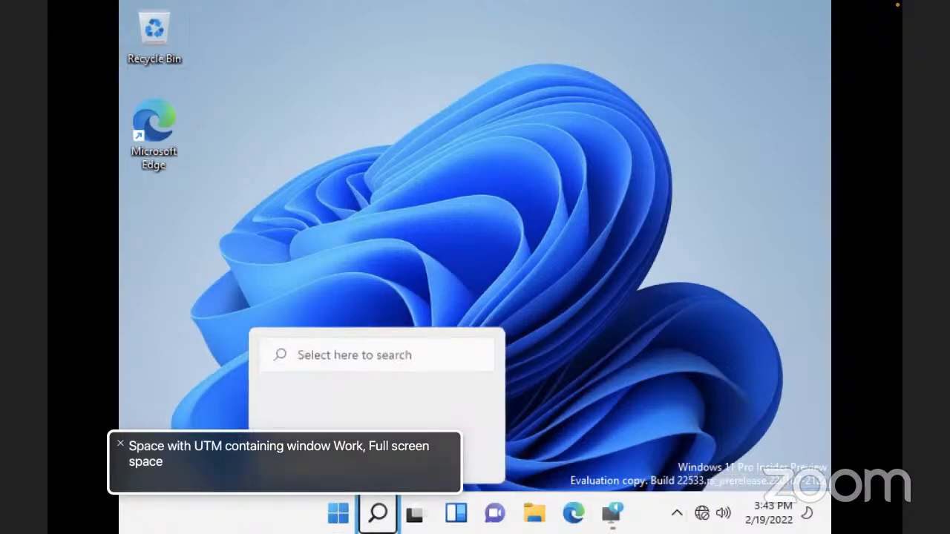
key("Right")
key("Right")
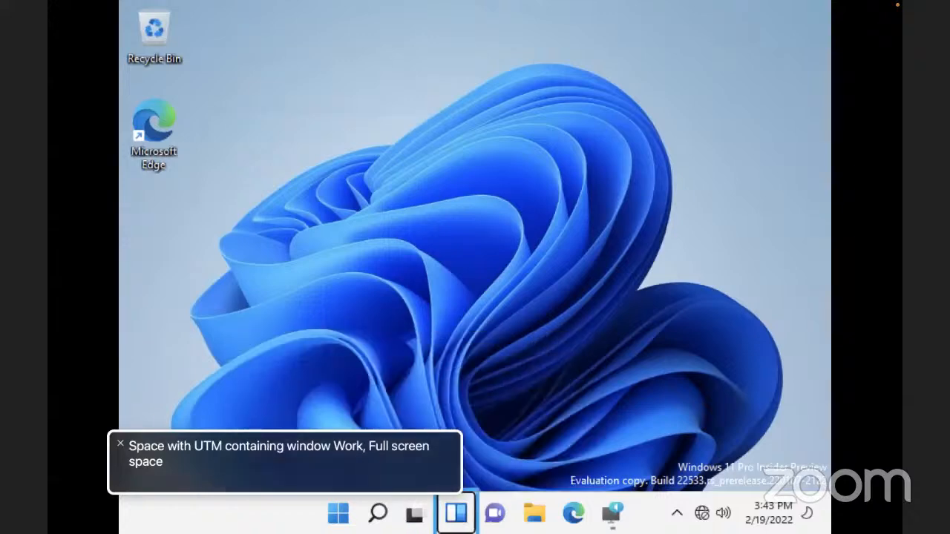
key("Right")
key("Right")
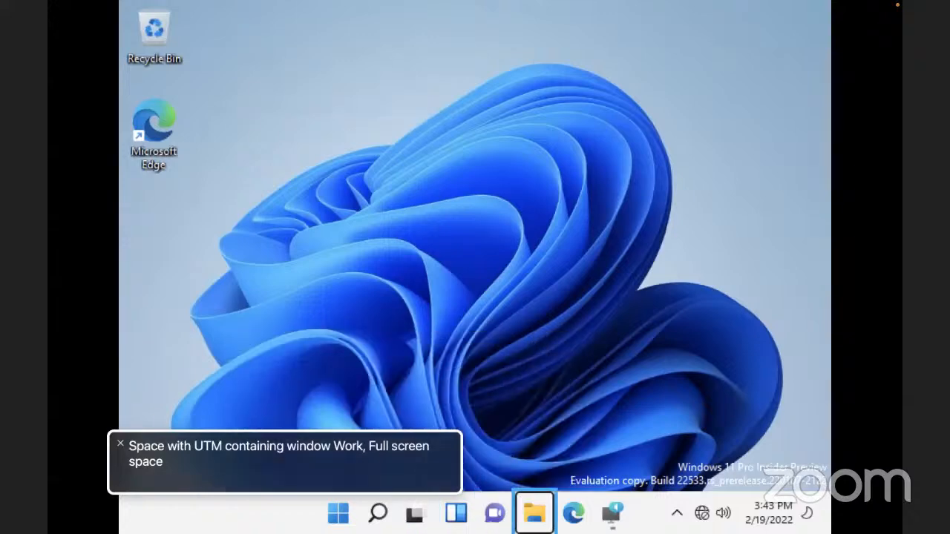
key("Tab")
key("Right")
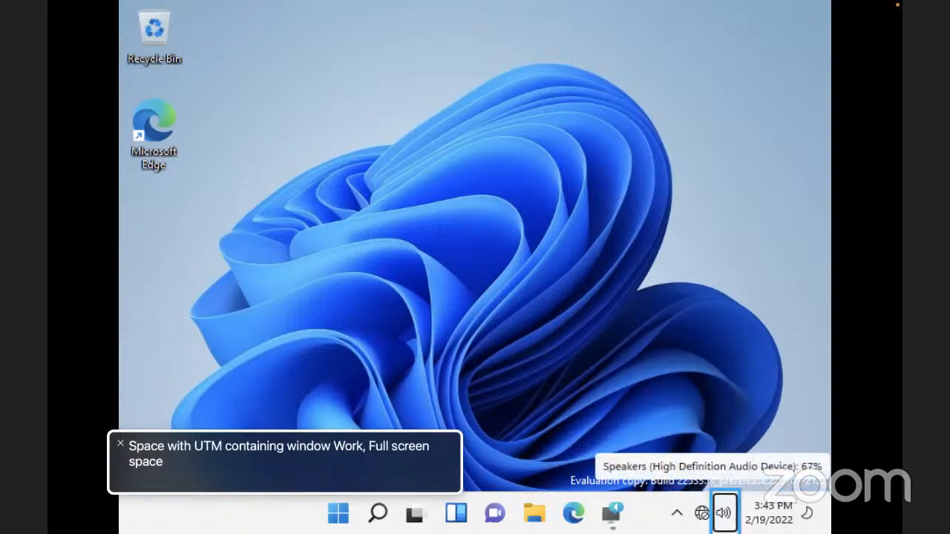
key("Left")
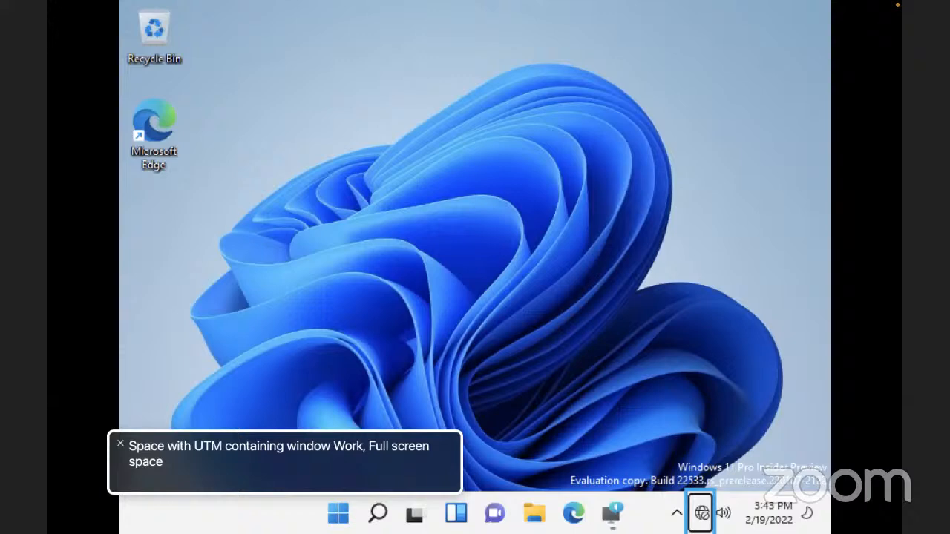
Leave the full-screen virtual machine for the UTM library window and go to the Work machine's CD/DVD drive setting
key("ctrl+Left")
key("super+Tab")
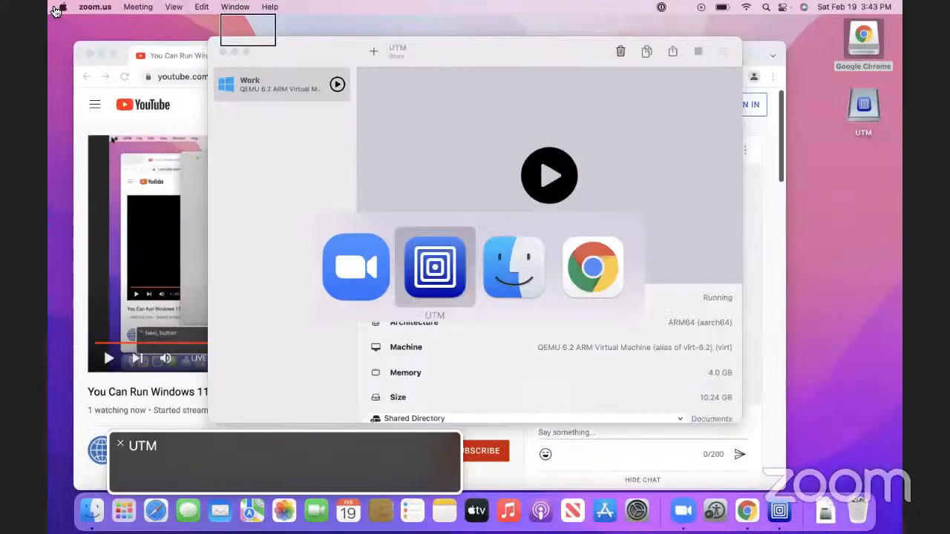
key("ctrl+alt+Right")
key("ctrl+alt+Right")
key("ctrl+alt+Right")
key("ctrl+alt+Right")
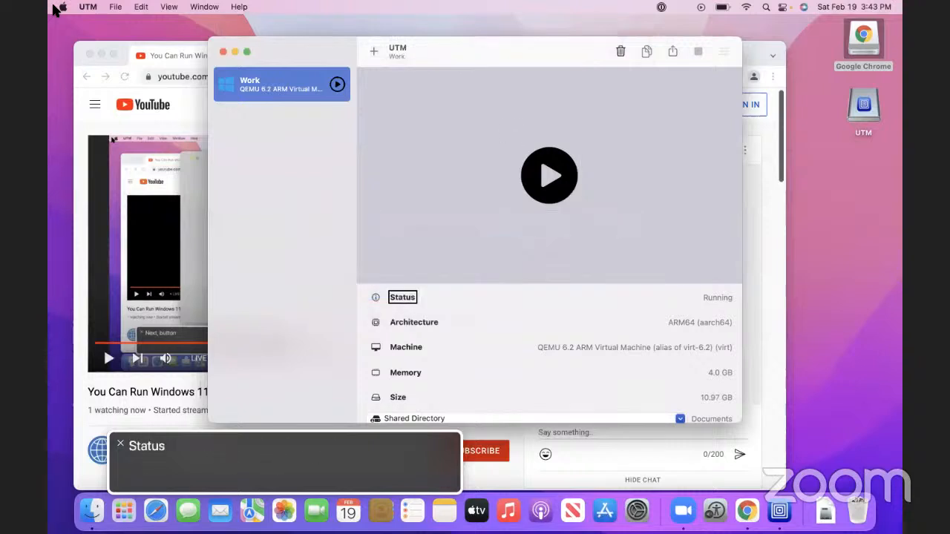
key("ctrl+alt+Right")
key("ctrl+alt+Right")
key("ctrl+alt+Right")
key("ctrl+alt+Right")
key("ctrl+alt+Right")
key("ctrl+alt+Right")
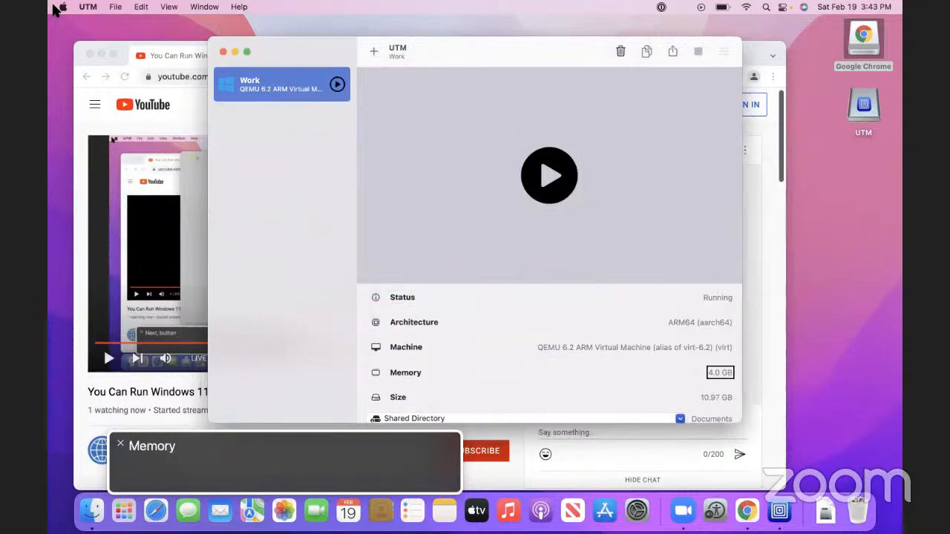
key("ctrl+alt+Right")
key("ctrl+alt+Right")
key("ctrl+alt+Right")
key("ctrl+alt+Right")
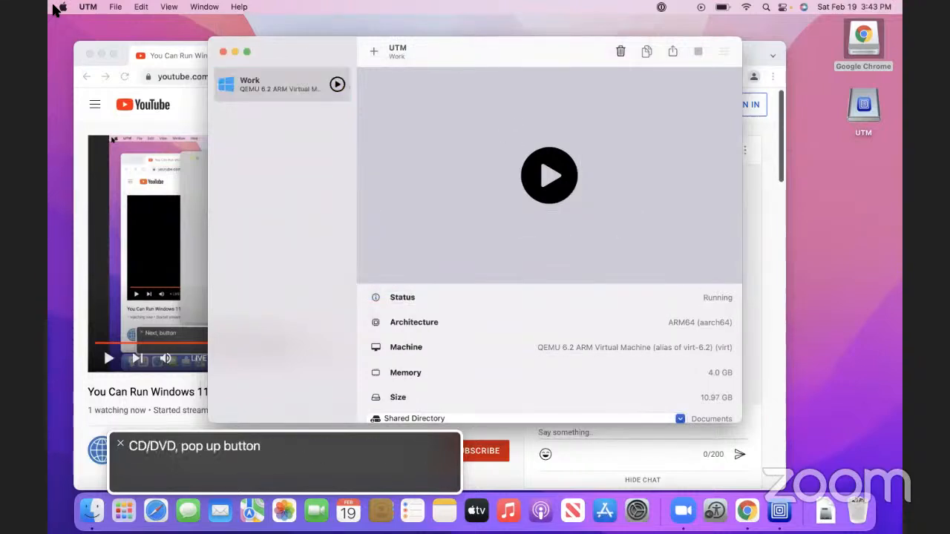
Open the image file browser for the Work virtual machine's CD/DVD drive
key("ctrl+alt+Left")
key("ctrl+alt+space")
key("Down")
key("ctrl+alt+space")
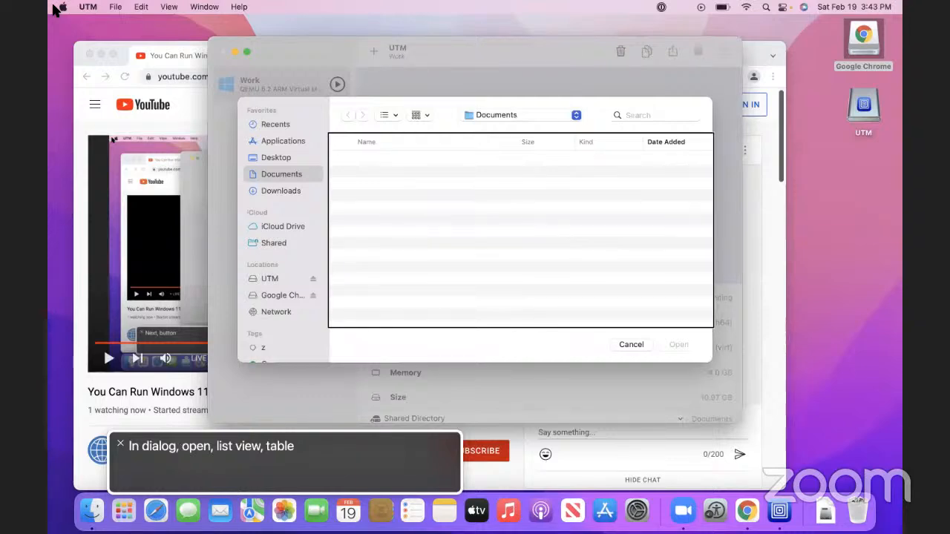
Go to the Downloads folder in the image file dialog
key("ctrl+alt+Left")
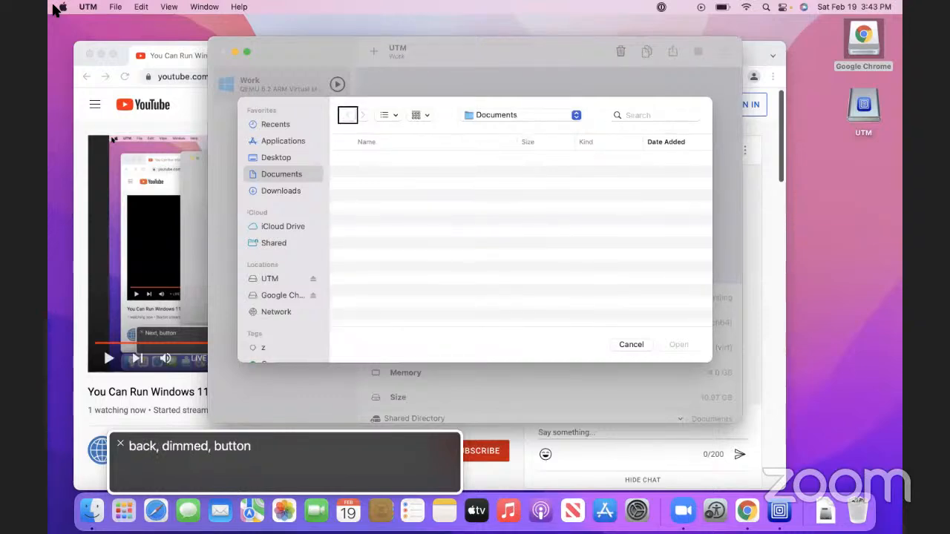
key("ctrl+alt+Right")
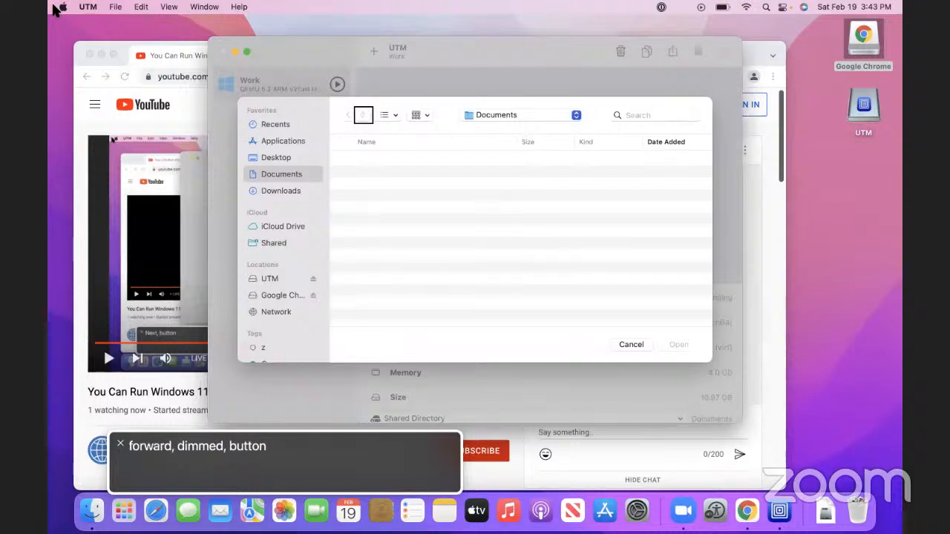
key("ctrl+alt+Right")
key("ctrl+alt+Right")
key("ctrl+alt+Right")
key("ctrl+alt+Right")
key("ctrl+alt+Right")
key("ctrl+alt+Right")
key("ctrl+alt+Left")
key("ctrl+alt+shift+Down")
key("ctrl+alt+Down")
key("ctrl+alt+Down")
Load spice-guest-tools-0.164.3.iso from the Downloads folder into the virtual machine's CD/DVD drive
key("ctrl+alt+shift+Up")
key("ctrl+alt+Right")
key("ctrl+alt+shift+Down")
key("Down")
key("Down")
key("Down")
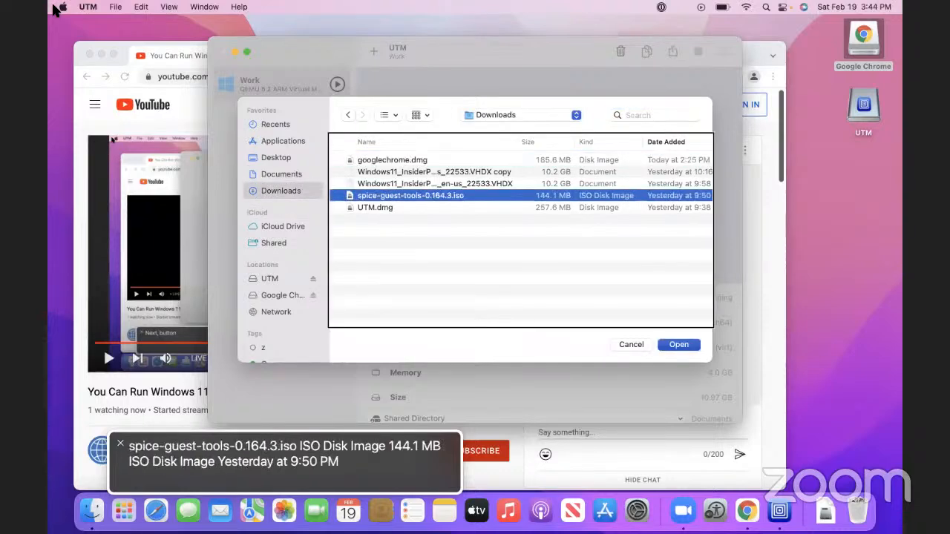
key("Return")
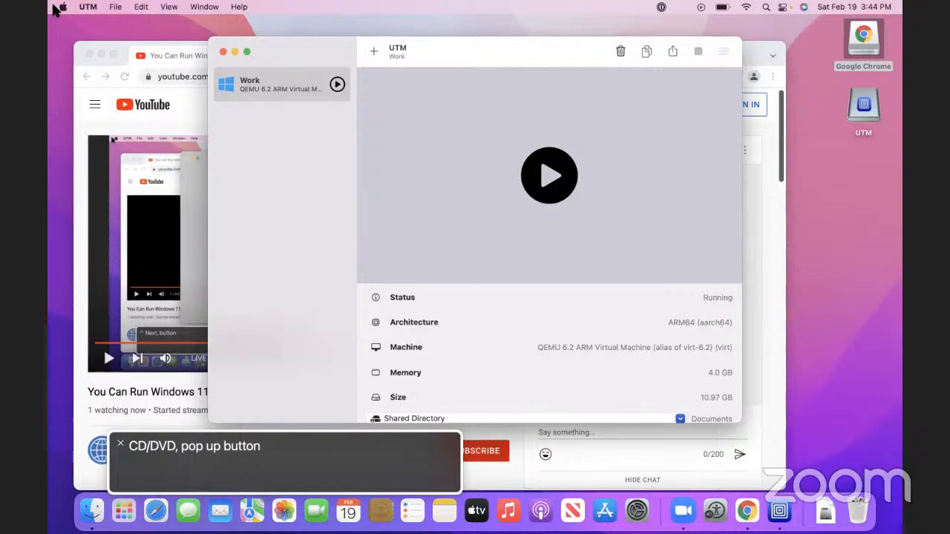
Return to the full-screen Work virtual machine, close its Start menu and dismiss the Narrator keyboard changes notice
key("ctrl+Right")
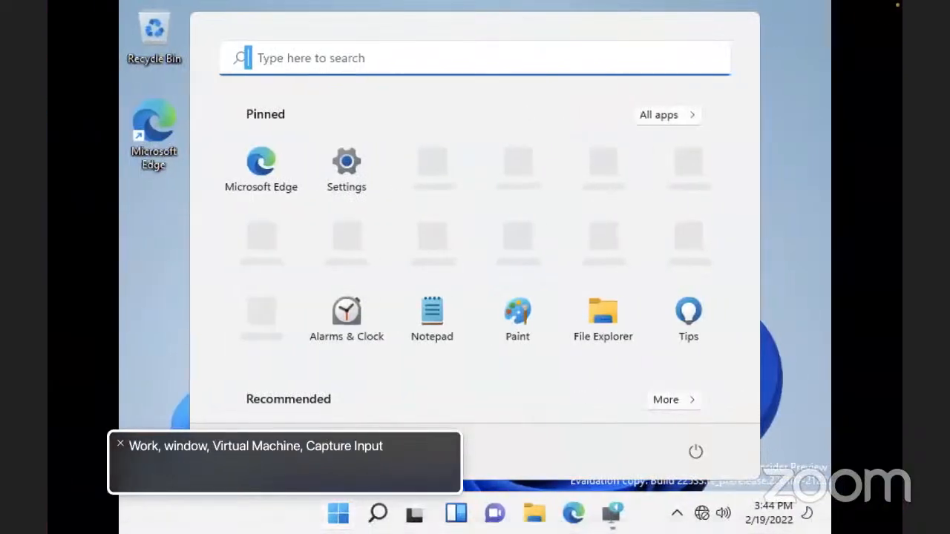
key("Escape")
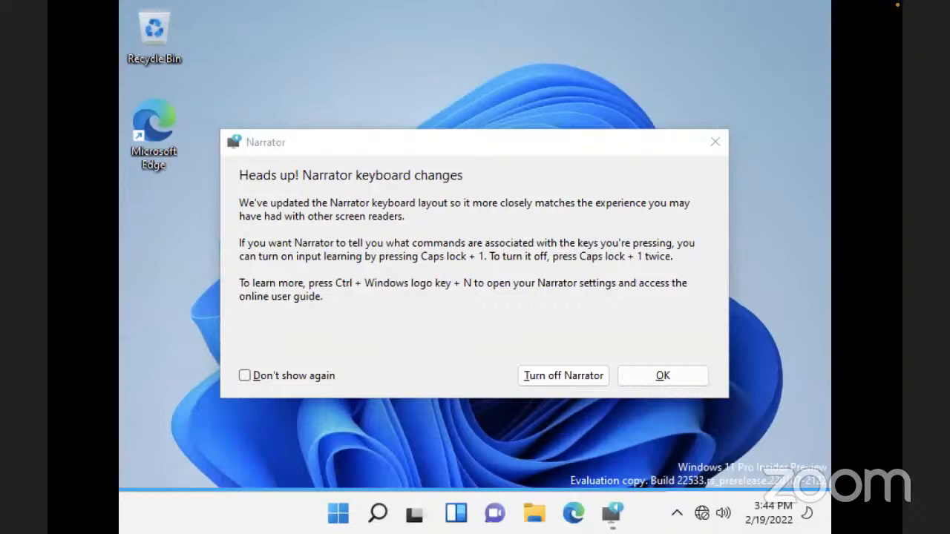
key("Return")
key("super+d")
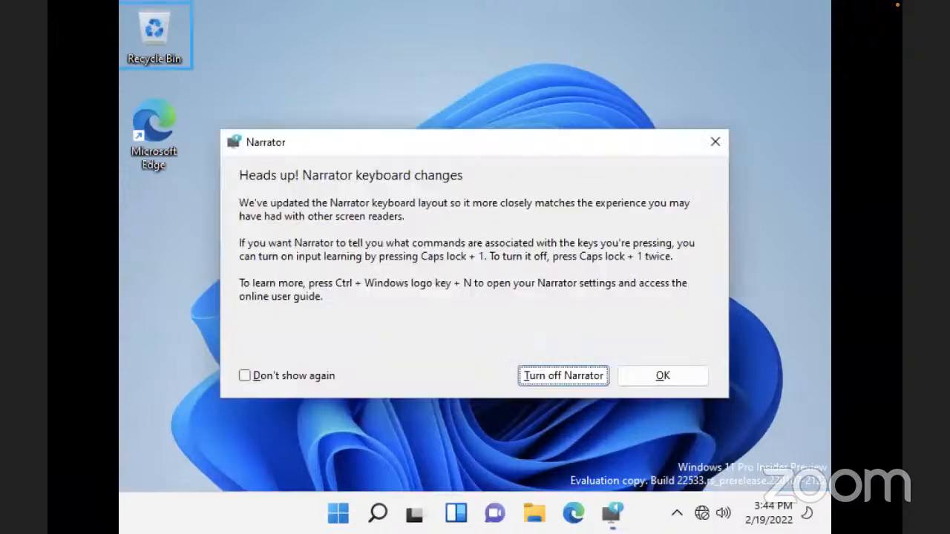
key("Return")
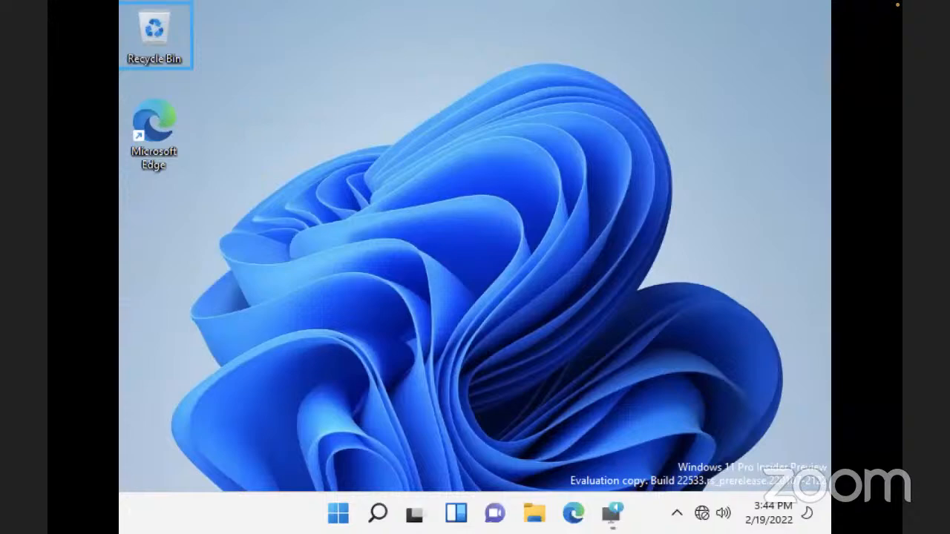
Open the virtual machine's CD drive d: through the Windows Run dialog
key("super+r")
type("d:")
key("Return")
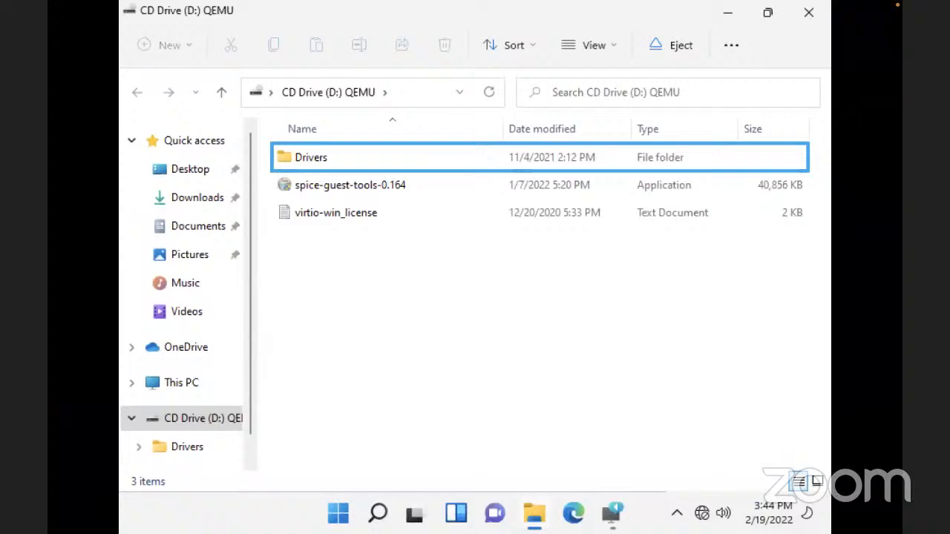
Run the spice-guest-tools-0.164 installer with administrator permission and accept its license agreement to start the installation
key("Down")
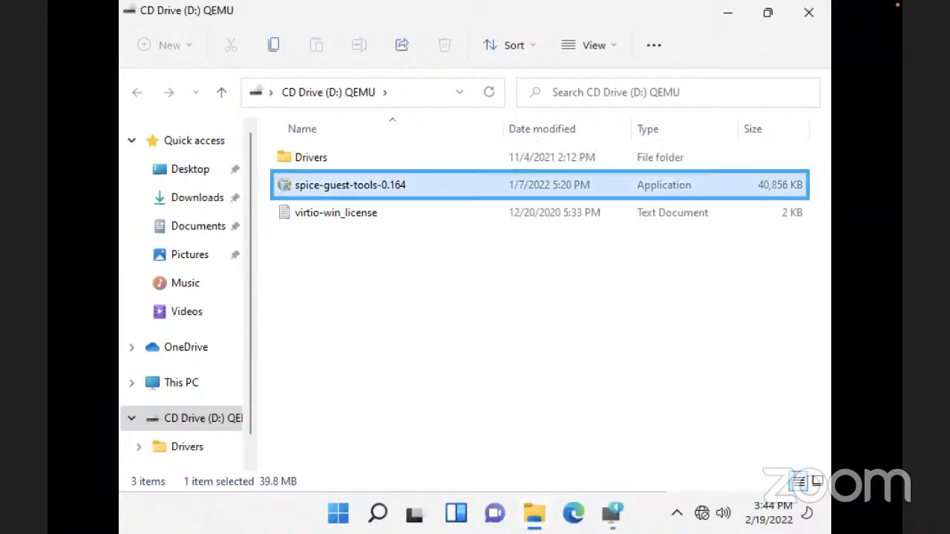
key("Return")
key("Tab")
key("alt+y")
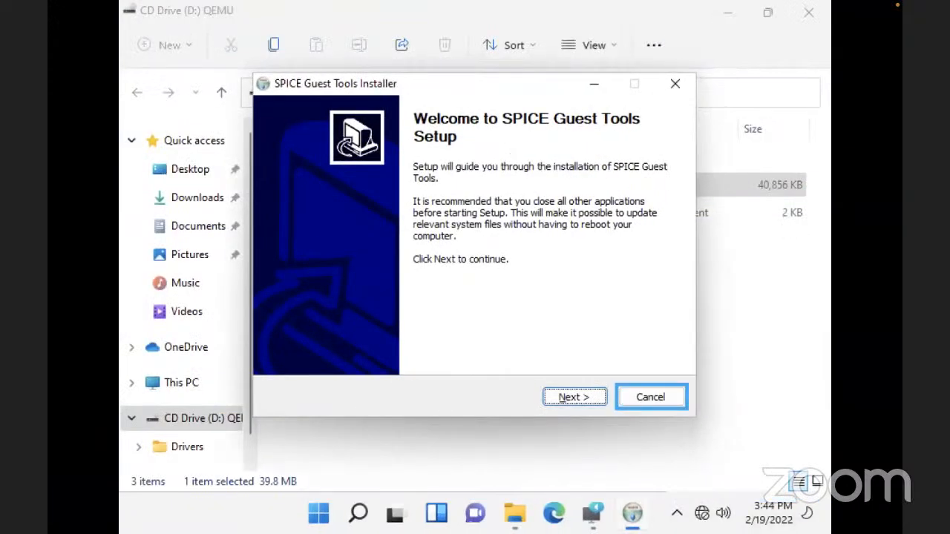
key("Return")
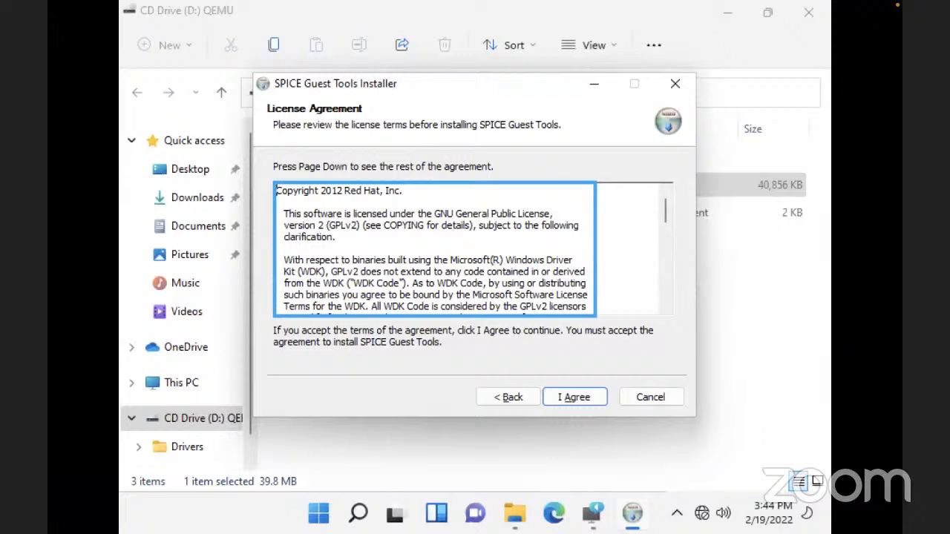
key("Return")
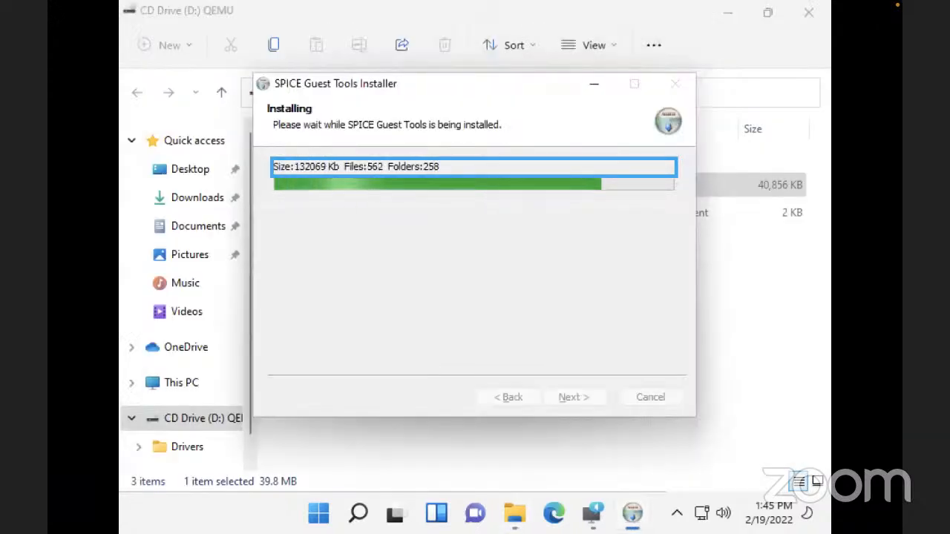
Return to the SPICE Guest Tools installer and finish the setup with the Reboot now option
key("alt+Tab")
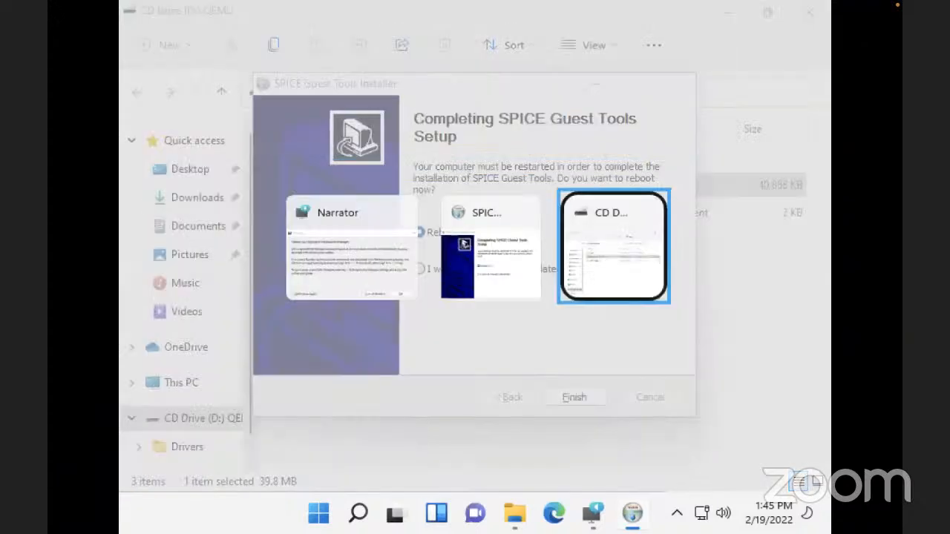
key("alt+Tab")
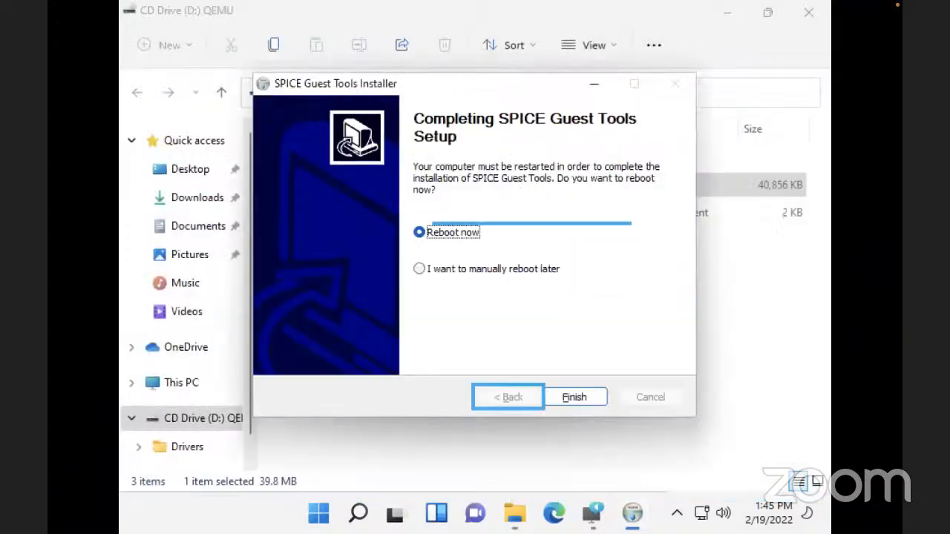
key("Return")
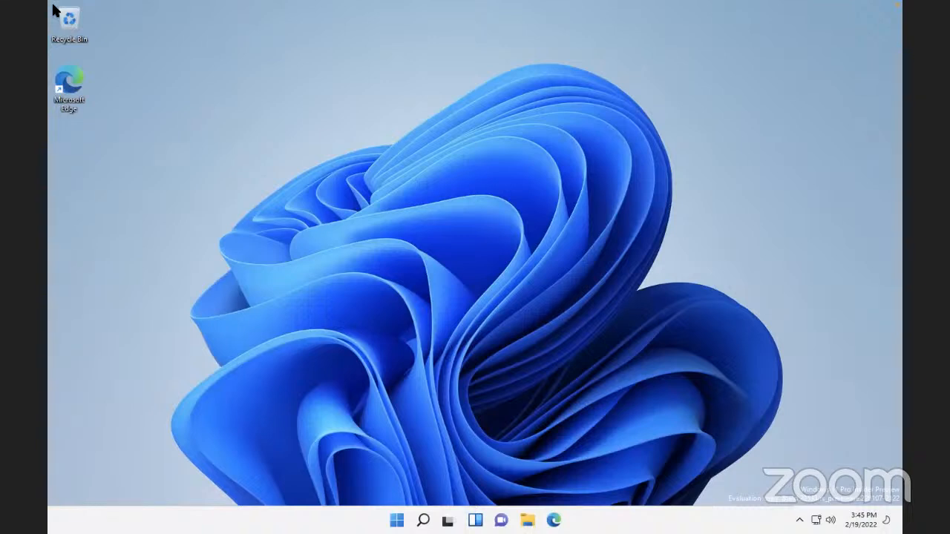
Start Narrator on the rebooted Windows desktop and dismiss its keyboard changes notice
key("ctrl+super+Return")
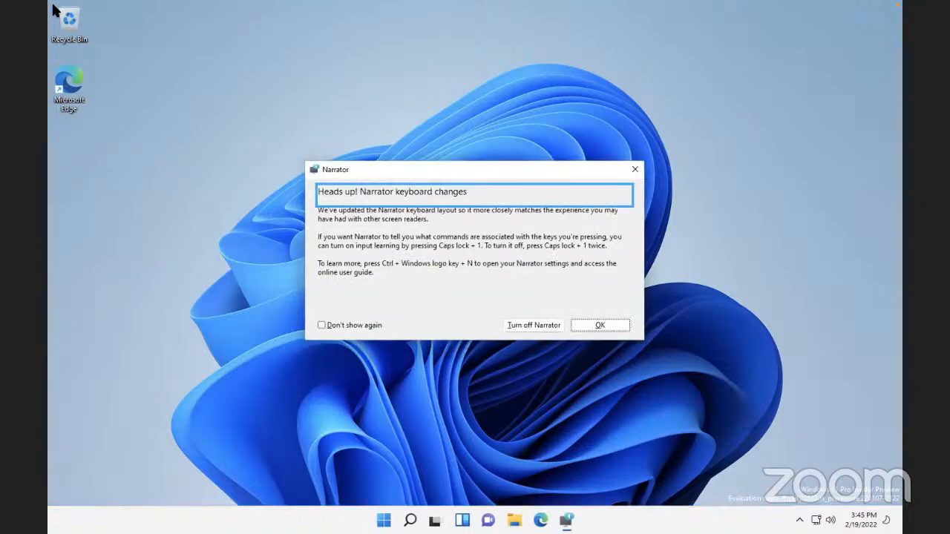
key("Return")
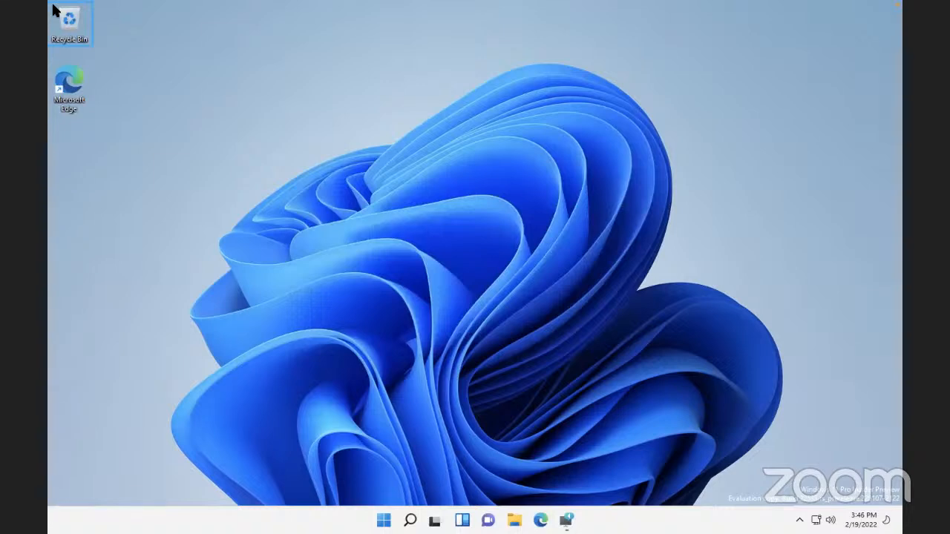
Examine the pinned and running apps on the Windows taskbar after the reboot
key("super+t")
key("Right")
key("Right")
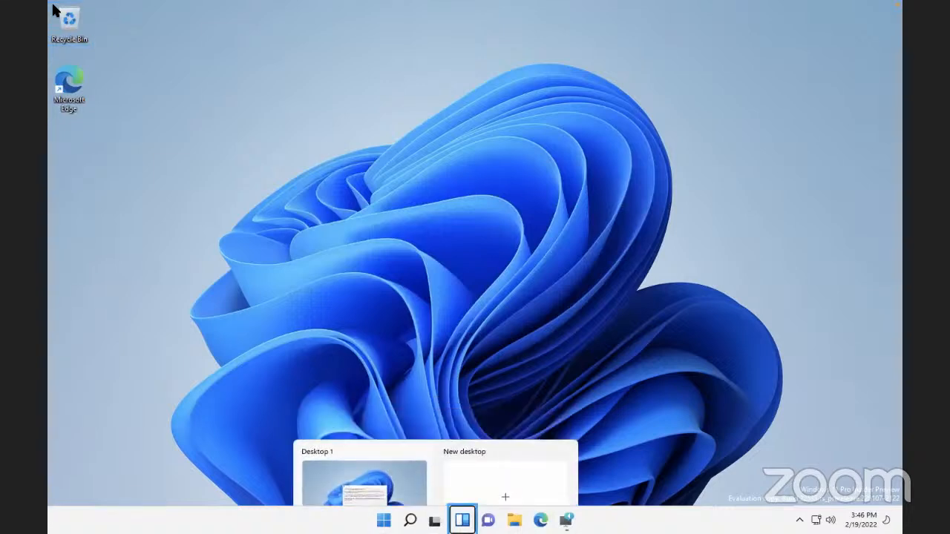
key("Right")
key("Right")
key("Tab")
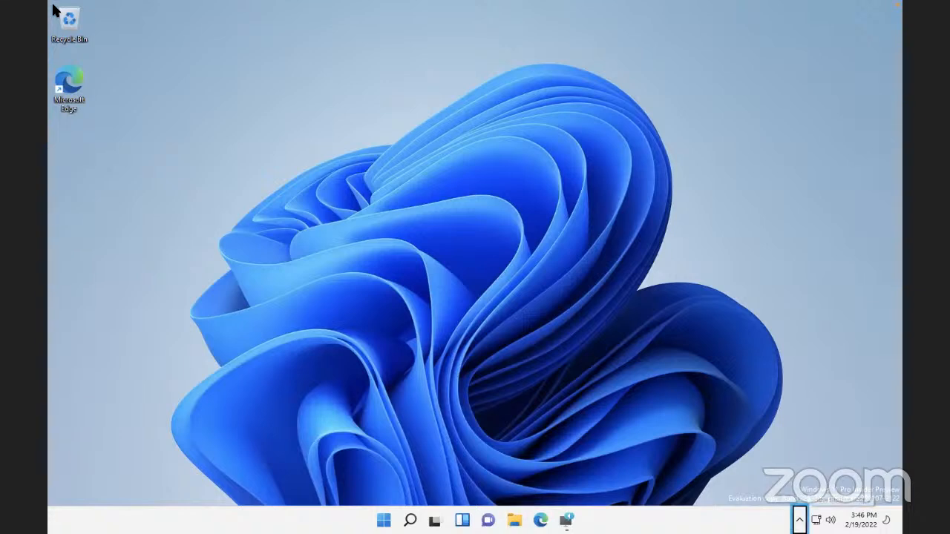
key("Tab")
key("Tab")
key("Tab")
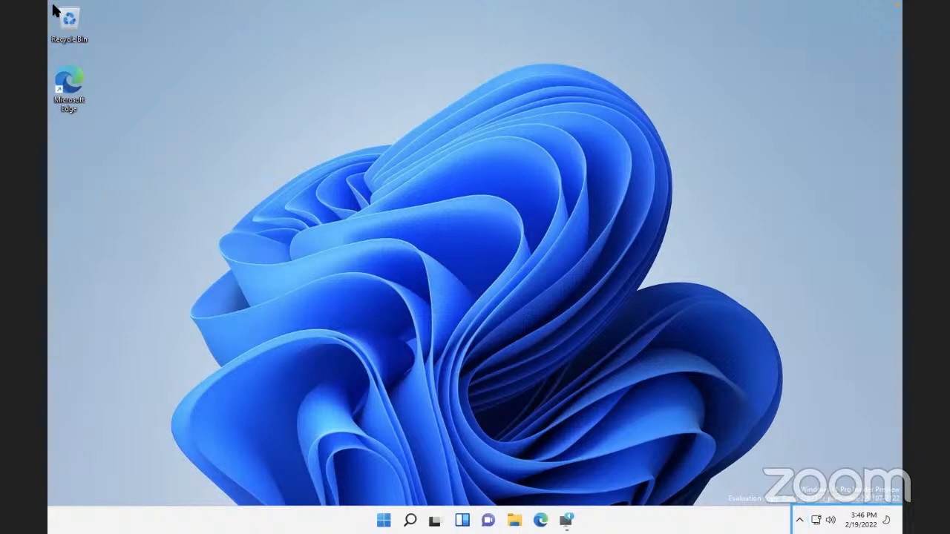
key("Tab")
key("Tab")
key("Tab")
key("Right")
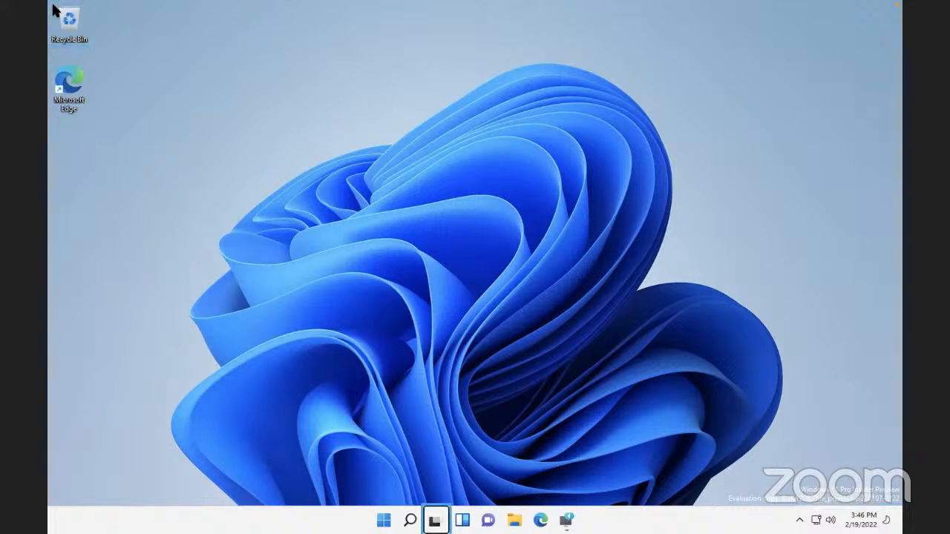
key("Right")
key("Right")
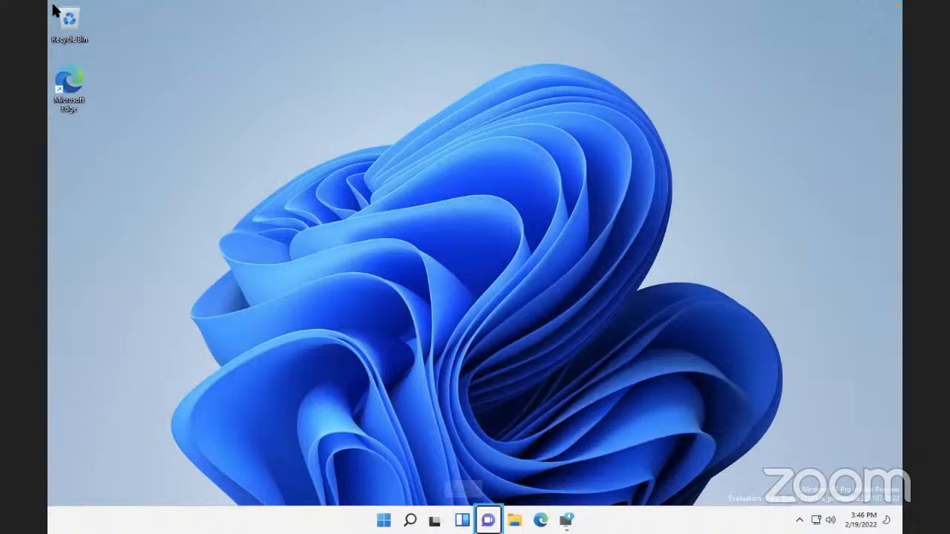
key("Right")
Examine the network, volume, clock and notification items in the system tray, and go back to the Windows desktop
key("Tab")
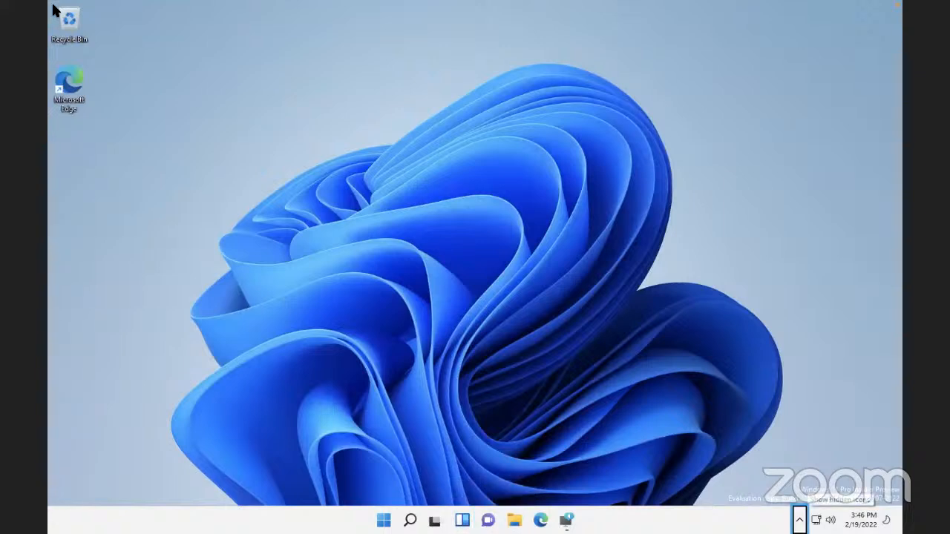
key("Right")
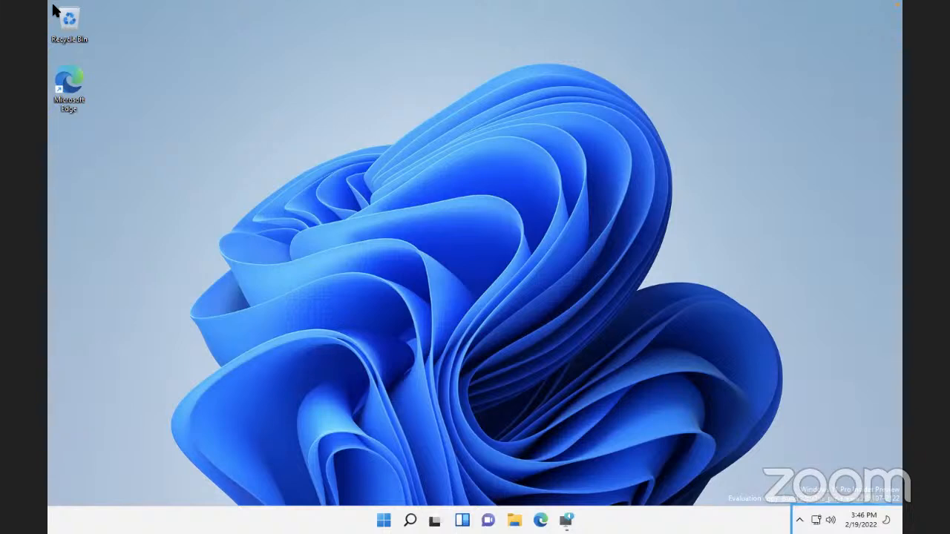
key("Left")
key("Right")
key("Right")
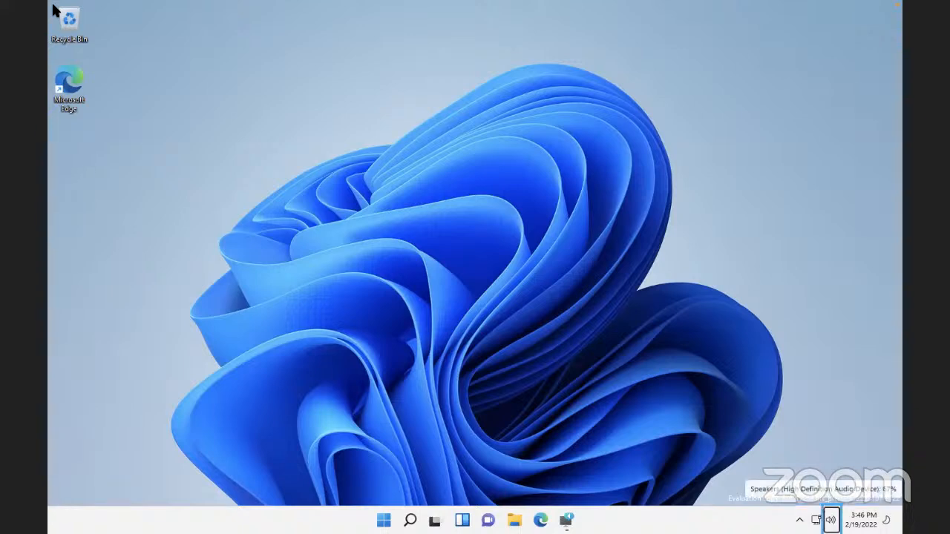
key("Right")
key("Right")
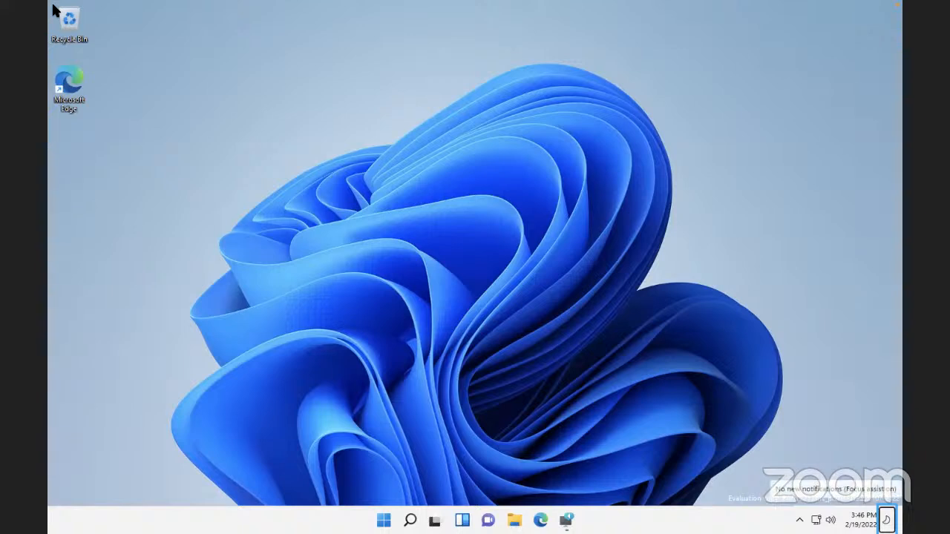
key("Right")
key("Left")
key("Left")
key("Left")
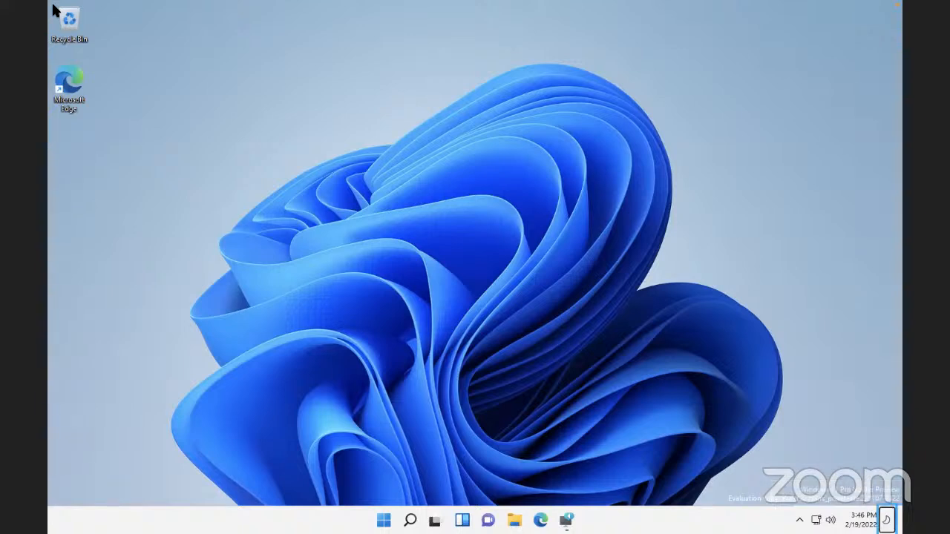
key("Left")
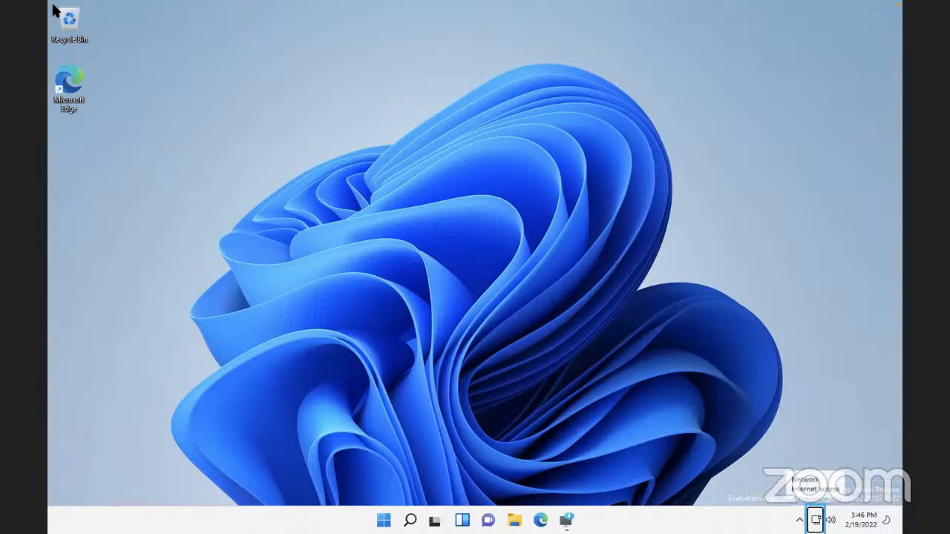
key("super+d")
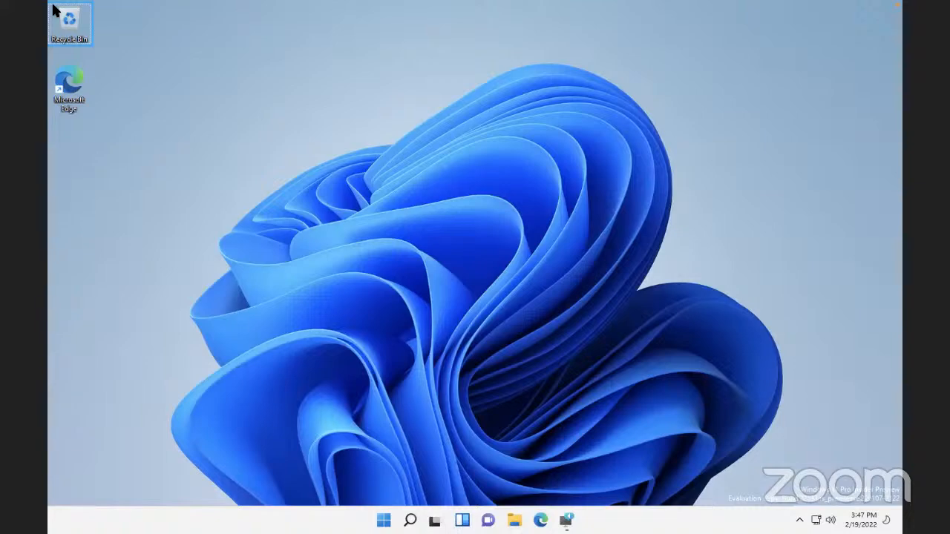
Turn VoiceOver back on, switch to the Mac desktop and open a Finder window
key("super+F5")
key("ctrl+Left")
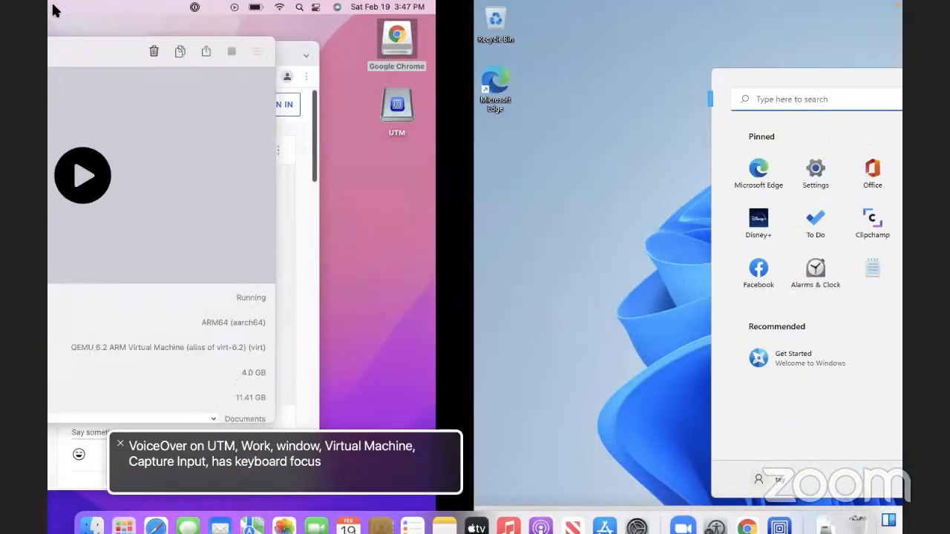
key("ctrl+alt+d")
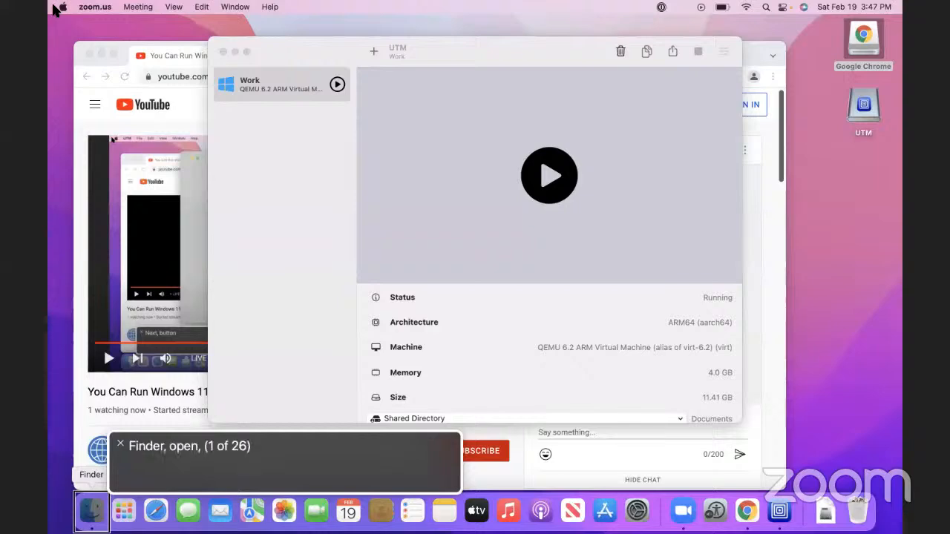
key("ctrl+alt+space")
Show the Downloads folder in the Finder window
key("ctrl+alt+Left")
key("ctrl+alt+Left")
key("ctrl+alt+shift+Down")
key("ctrl+alt+Down")
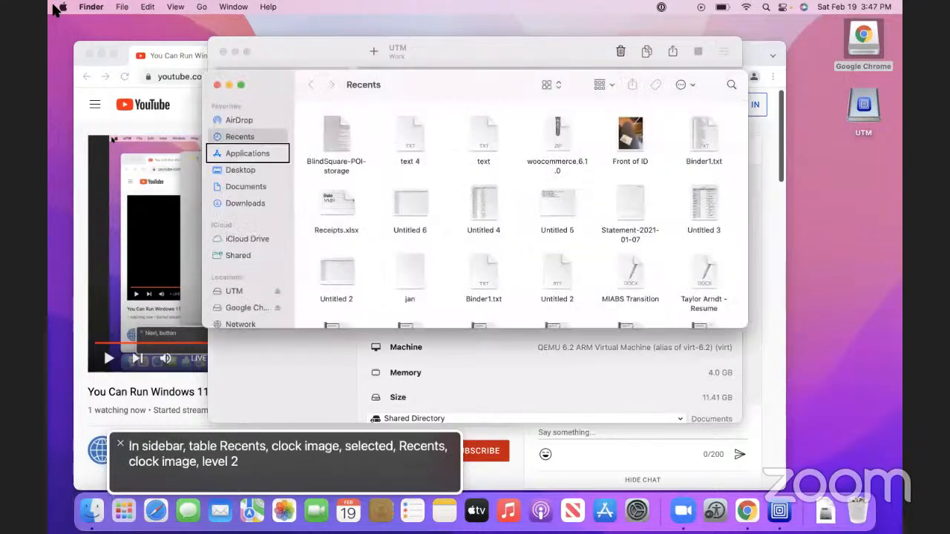
key("Down")
key("Down")
key("Down")
Examine the files in the Downloads folder, from the SPICE guest tools ISO and UTM disk image up to the Chrome disk image
key("ctrl+alt+shift+Up")
key("ctrl+alt+Right")
key("ctrl+alt+Right")
key("Down")
key("s")
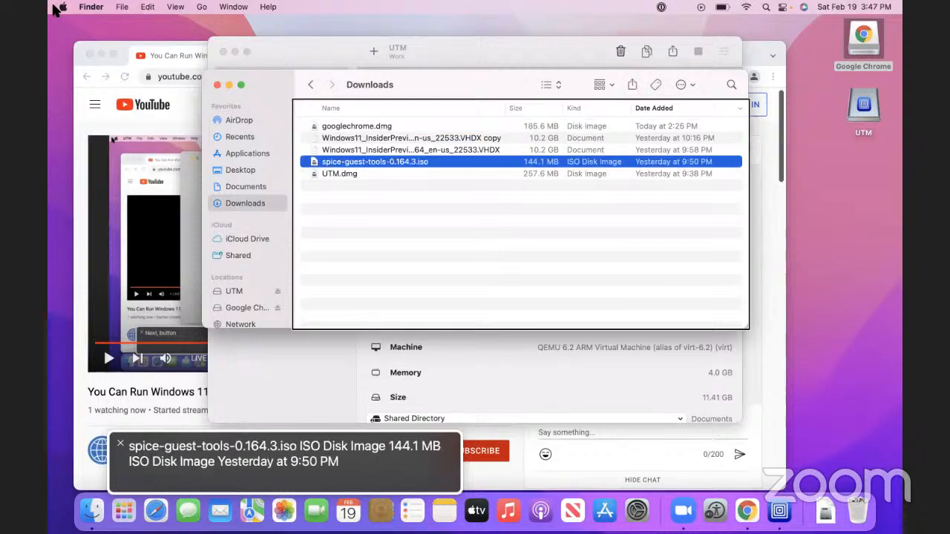
key("Down")
key("Up")
key("Down")
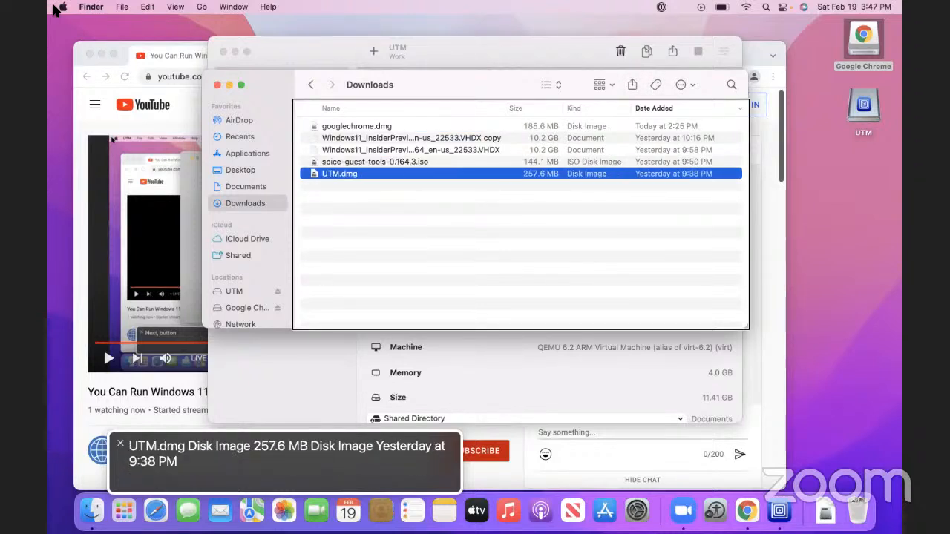
key("Up")
key("Up")
key("Up")
key("Up")
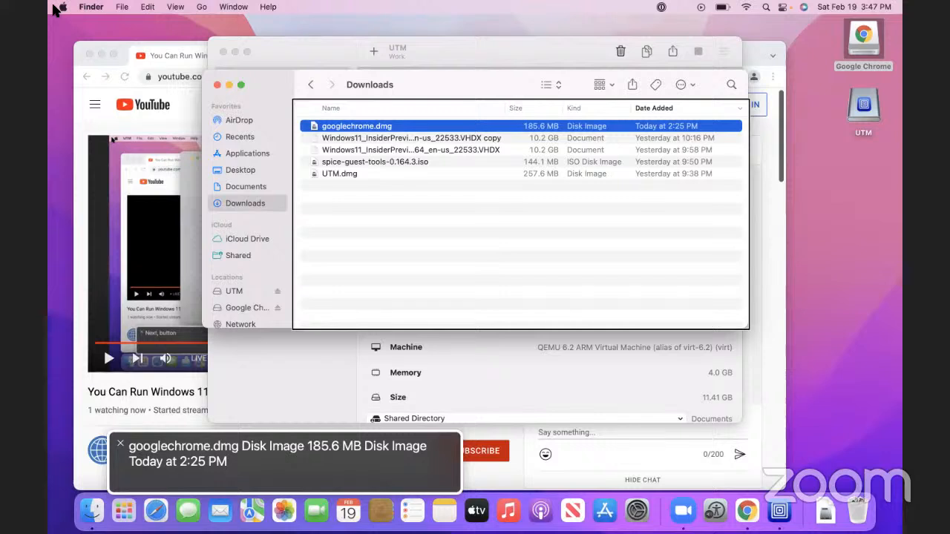
Show the Documents folder in the Finder window and examine its contents
key("ctrl+alt+Left")
key("ctrl+alt+shift+Down")
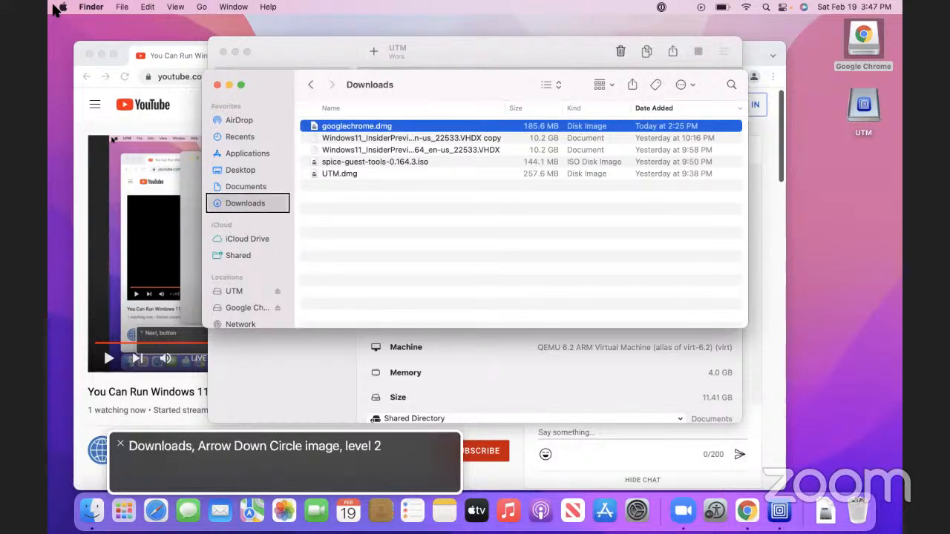
key("ctrl+alt+Up")
key("ctrl+alt+shift+Up")
key("ctrl+alt+Right")
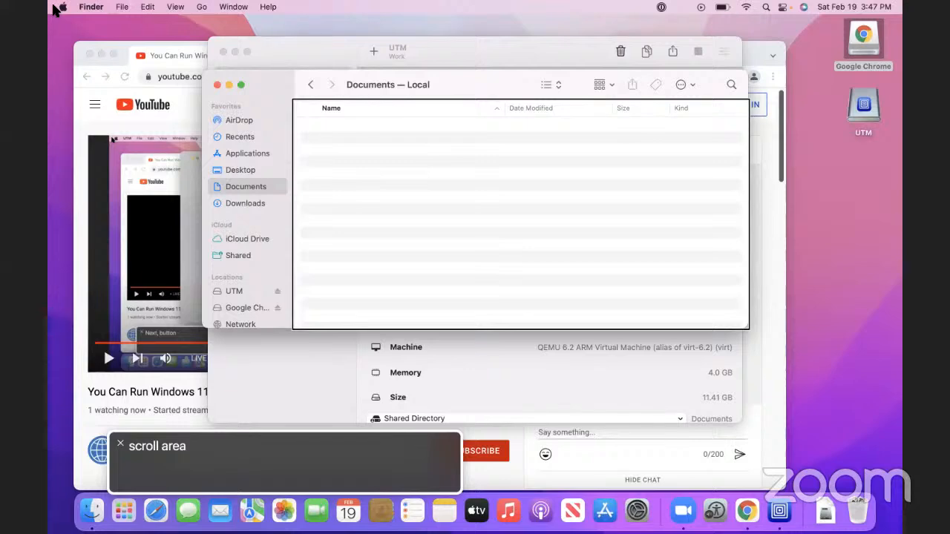
key("ctrl+alt+Left")
key("ctrl+alt+Right")
key("ctrl+alt+shift+Down")
key("ctrl+alt+Right")
key("ctrl+alt+shift+Up")
Return to the Downloads folder and move into its file list
key("ctrl+alt+Left")
key("ctrl+alt+Left")
key("ctrl+alt+shift+Down")
key("ctrl+alt+Down")
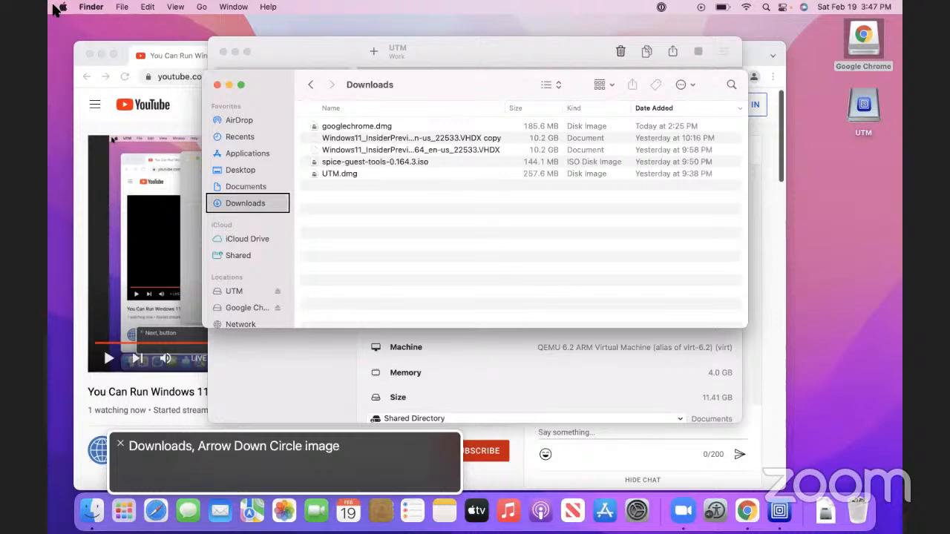
key("ctrl+alt+Down")
key("ctrl+alt+shift+Up")
key("ctrl+alt+Right")
Examine the SPICE guest tools, Windows 11 VHDX and Chrome entries in the Downloads file list again
key("Down")
key("Down")
key("Down")
key("Down")
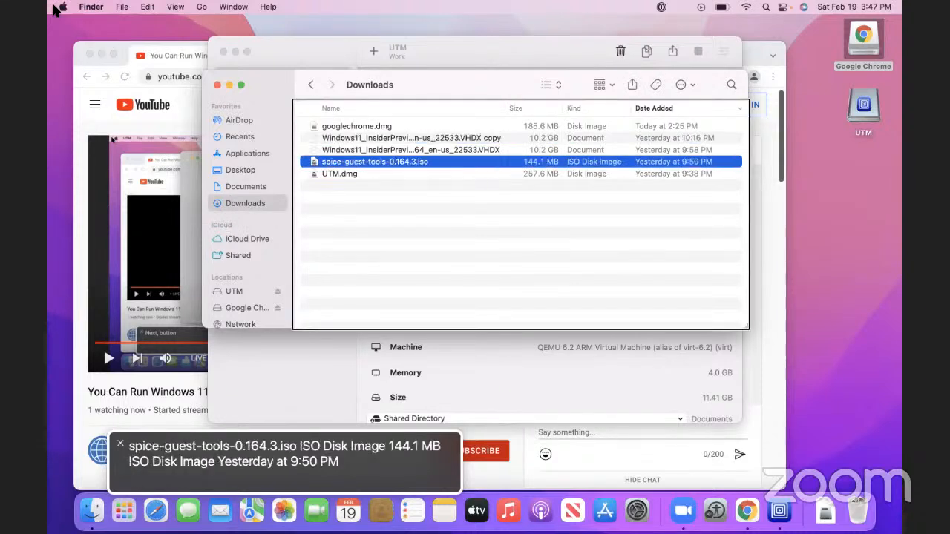
key("Down")
key("Up")
key("Up")
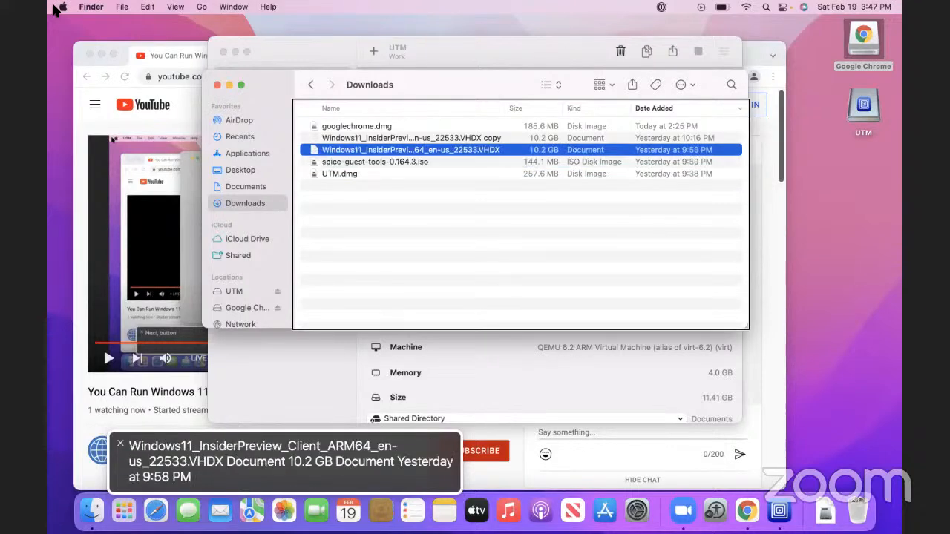
key("Up")
key("Up")
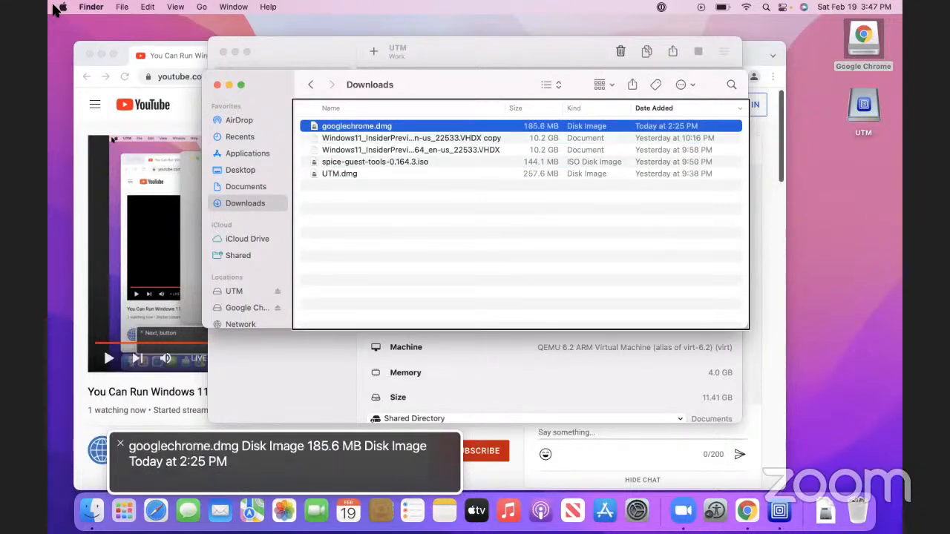
Open the Trash from the Dock in a new Finder window
key("super+space")
key("Escape")
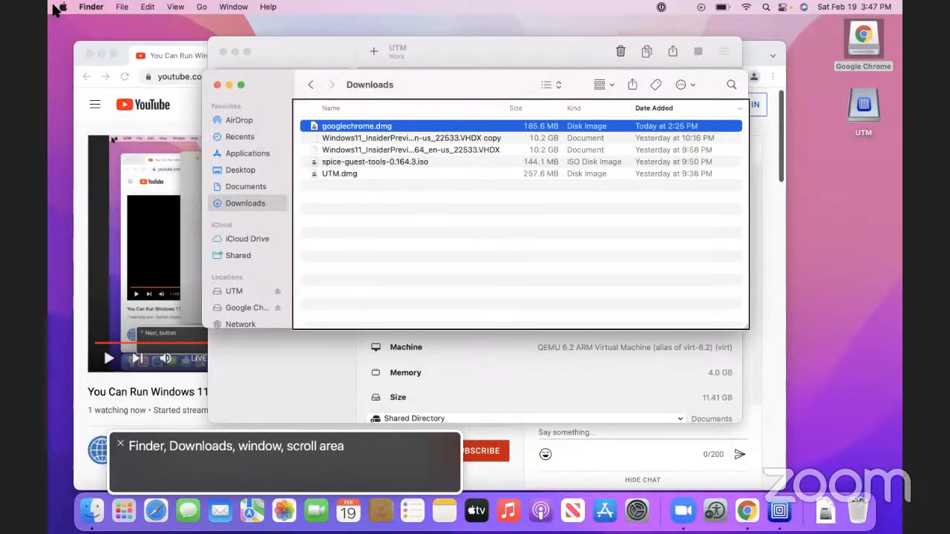
key("ctrl+alt+d")
key("Right")
key("Right")
key("Right")
key("Right")
key("Right")
key("Right")
key("Right")
key("Right")
key("Right")
key("Right")
key("Right")
key("Right")
key("Right")
key("Right")
key("Right")
key("Right")
key("Right")
key("Right")
key("Right")
key("Right")
key("Right")
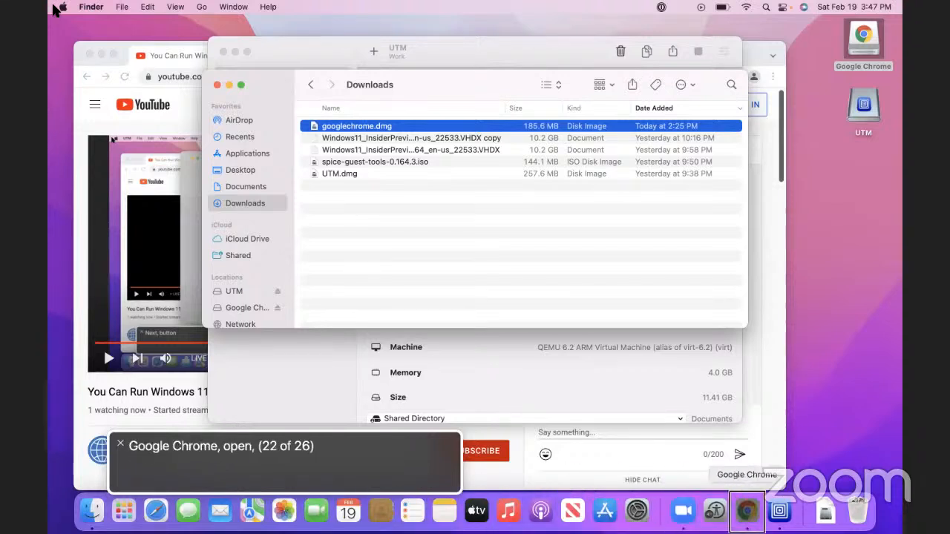
key("Right")
key("Right")
key("Right")
key("Right")
key("ctrl+alt+space")
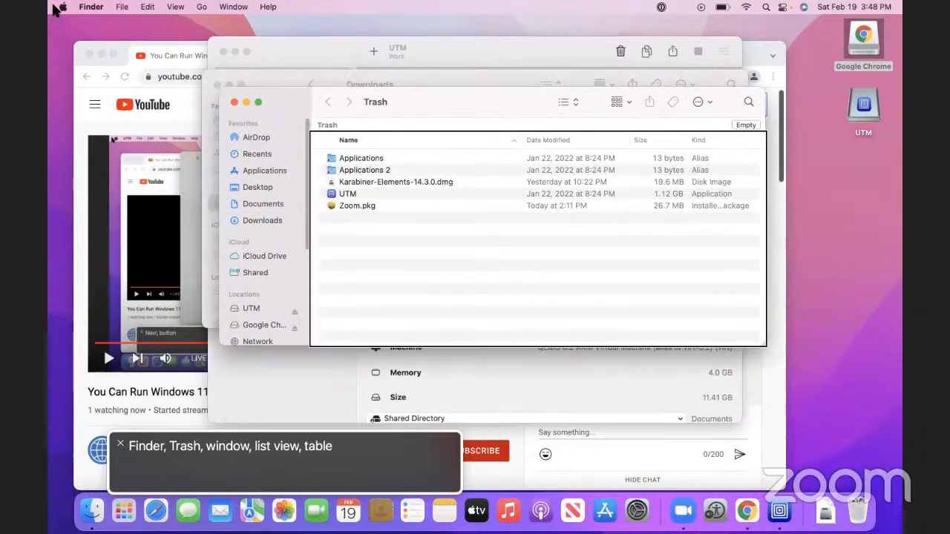
Examine the items in the Trash, including UTM, Zoom.pkg and the Karabiner-Elements disk image, and close the Trash window
key("Down")
key("Down")
key("Down")
key("Down")
key("Down")
key("Up")
key("Down")
key("Up")
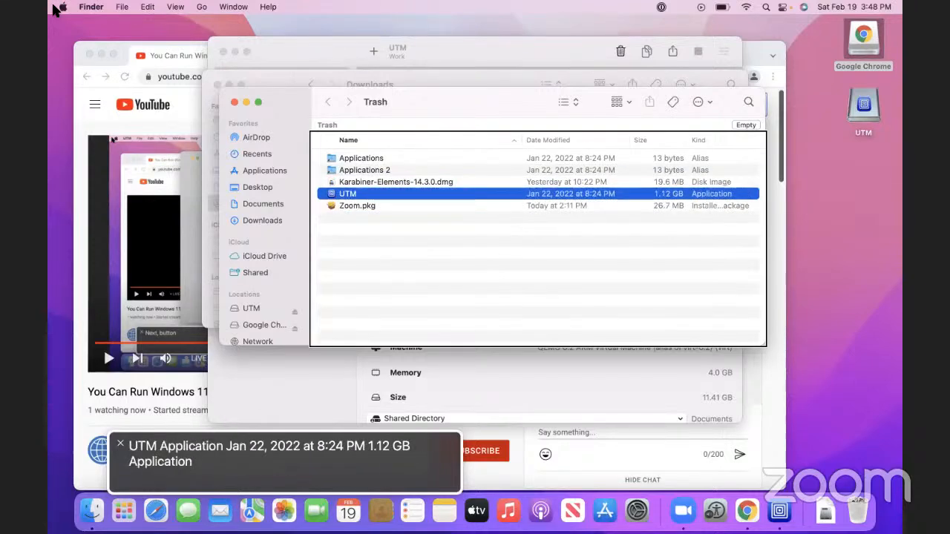
key("Up")
key("Up")
key("Up")
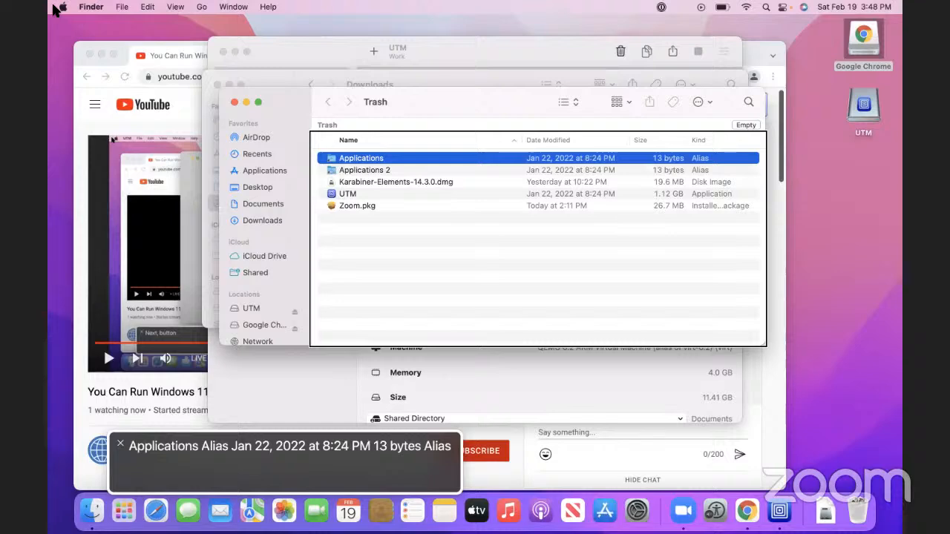
key("super+w")
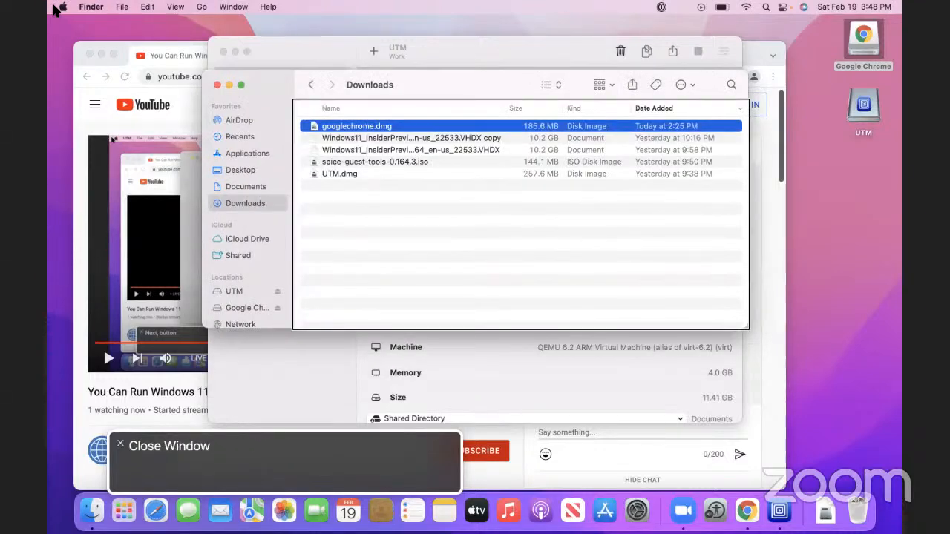
Switch to the UTM window and from there to the Zoom meeting
key("super+Tab")
key("super+Tab")
key("super+Tab")
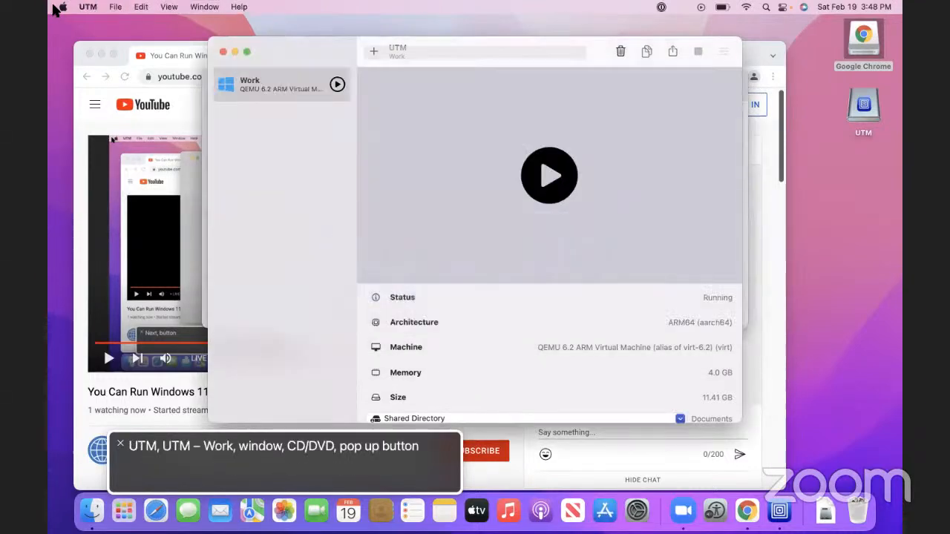
key("super+Tab")
key("super+Tab")
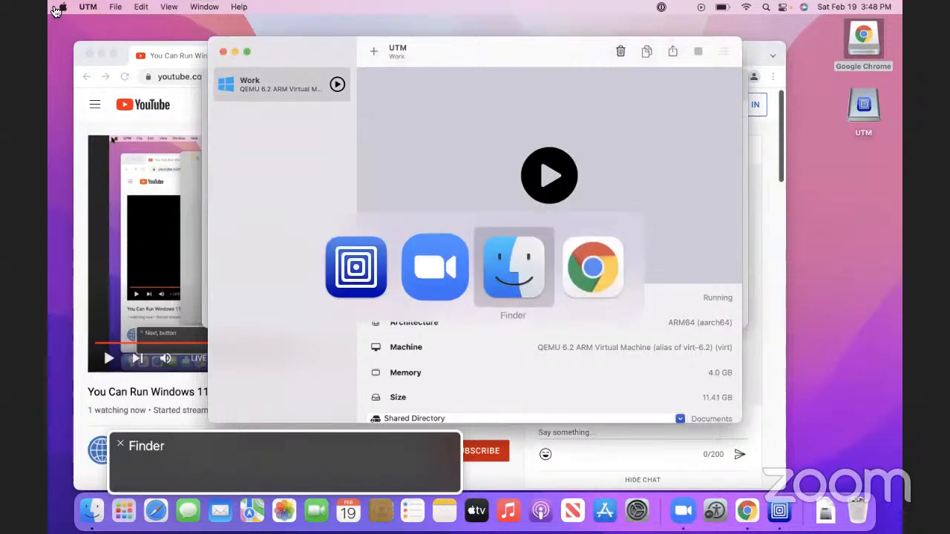
key("super+Tab")
key("super+Tab")
key("Tab")
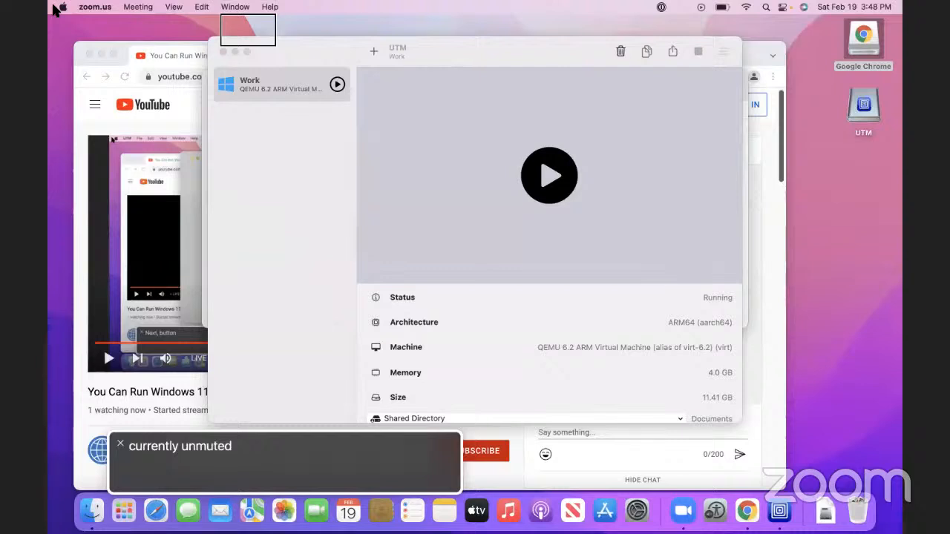
key("super+Tab")
key("super+Tab")
key("super+Tab")
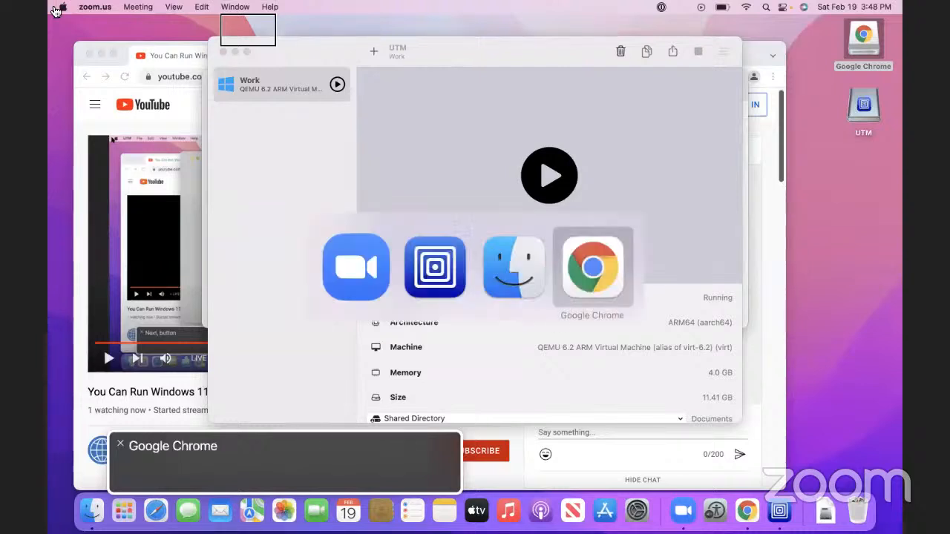
key("super+Tab")
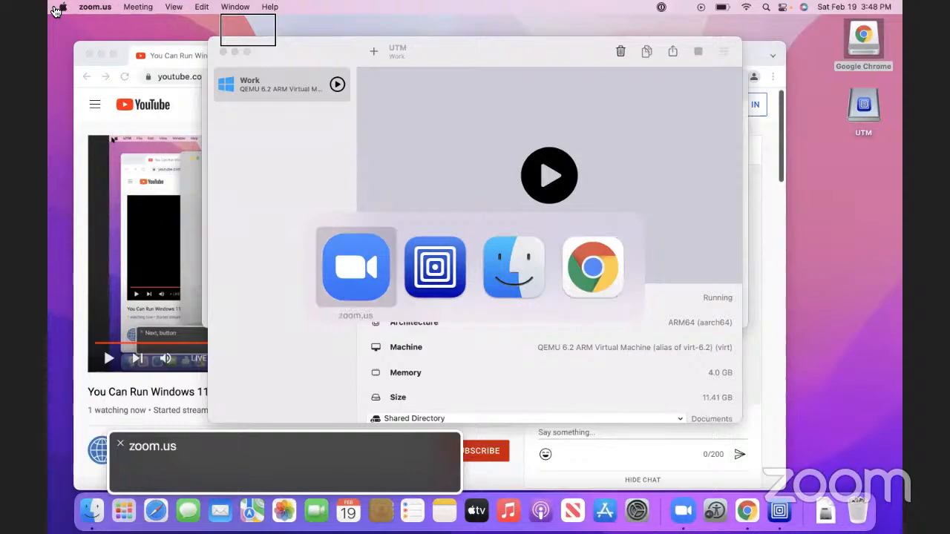
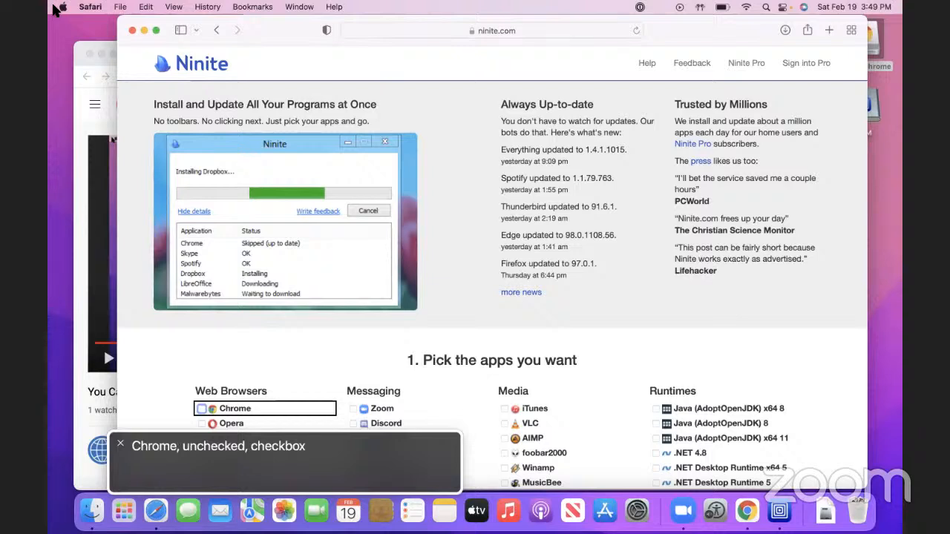
Select Chrome and Firefox under Web Browsers on the Ninite page
key("ctrl+alt+space")
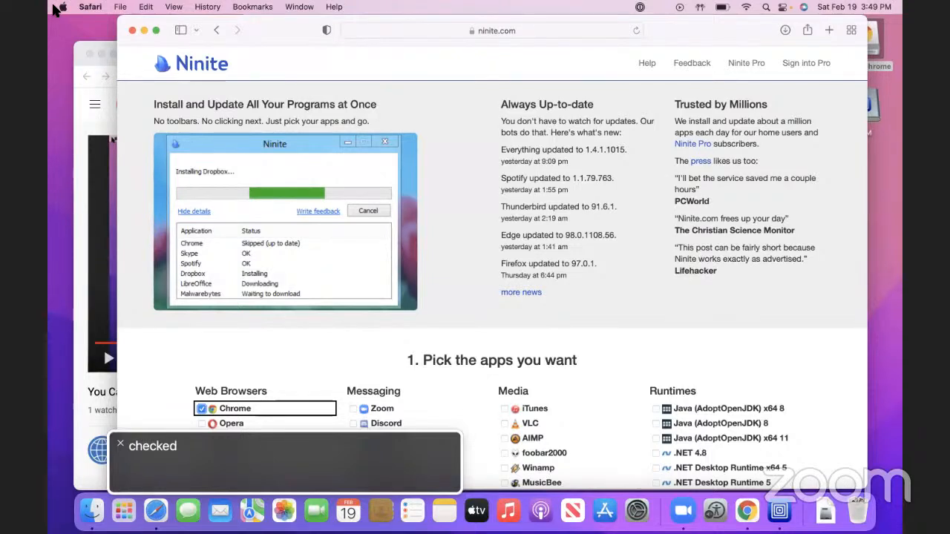
key("ctrl+alt+Right")
key("ctrl+alt+Right")
key("ctrl+alt+Right")
key("ctrl+alt+Right")
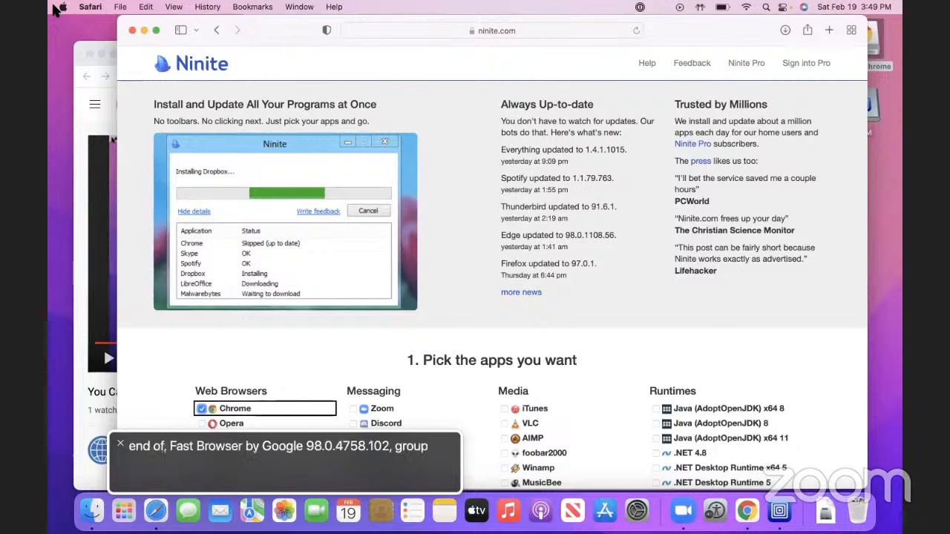
key("ctrl+alt+Right")
key("ctrl+alt+Right")
key("ctrl+alt+Right")
key("ctrl+alt+Right")
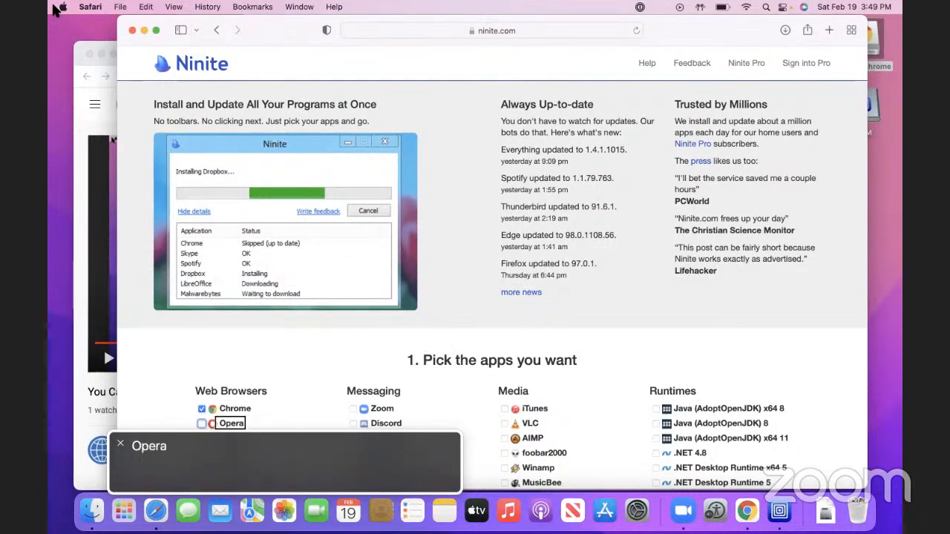
key("ctrl+alt+Right")
key("ctrl+alt+Right")
key("ctrl+alt+Right")
key("ctrl+alt+Right")
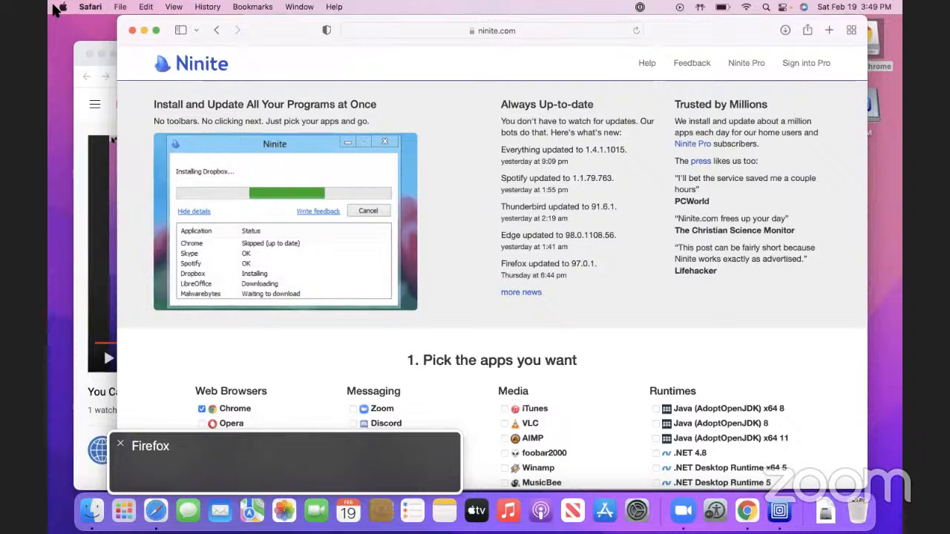
key("ctrl+alt+Left")
key("ctrl+alt+Left")
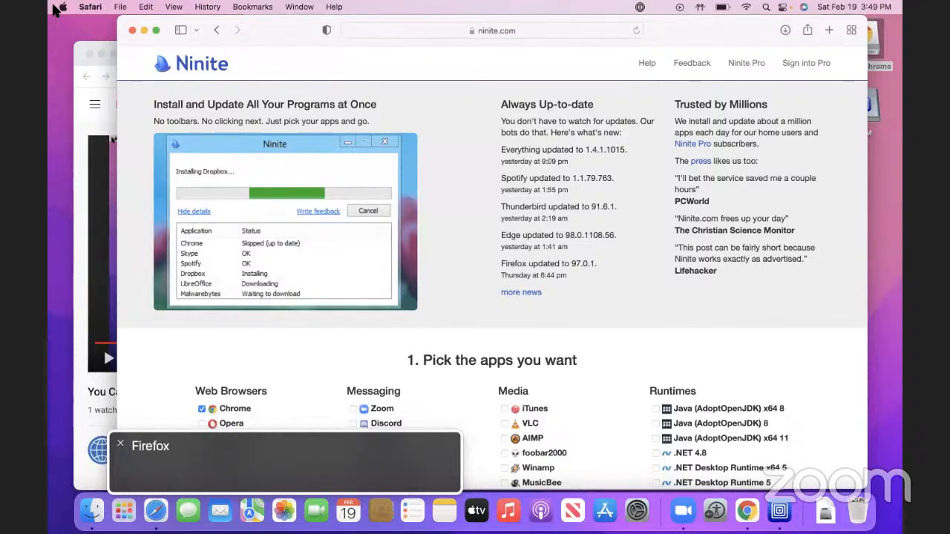
key("ctrl+alt+Right")
key("ctrl+alt+space")
Examine the messaging apps offered on the Ninite page, such as Zoom and Discord
key("ctrl+alt+Right")
key("ctrl+alt+Right")
key("ctrl+alt+Right")
key("ctrl+alt+Right")
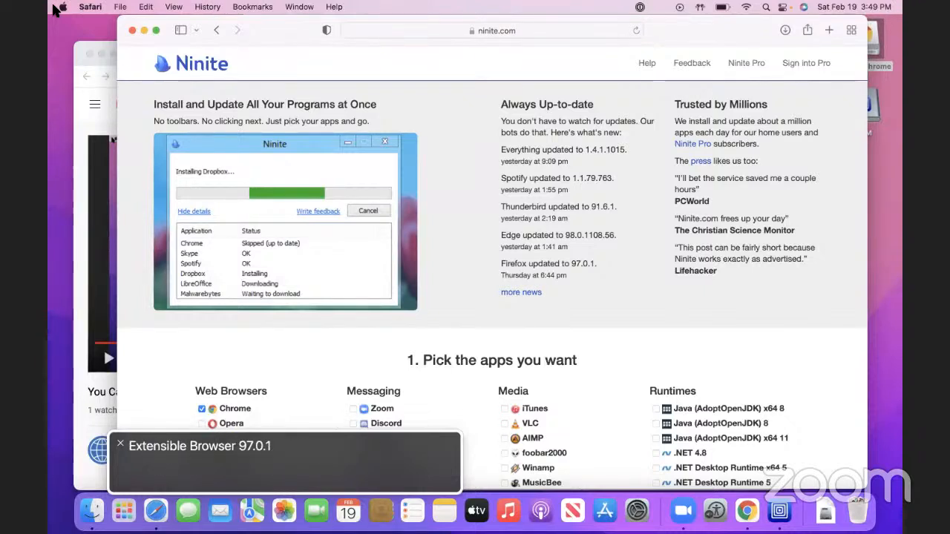
key("ctrl+alt+Right")
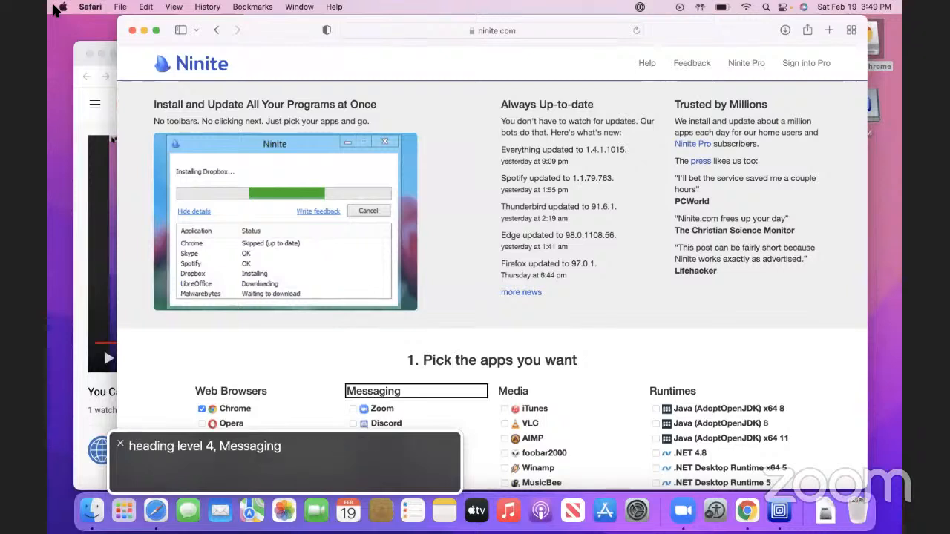
key("ctrl+alt+Right")
key("ctrl+alt+Right")
key("ctrl+alt+Right")
key("ctrl+alt+Right")
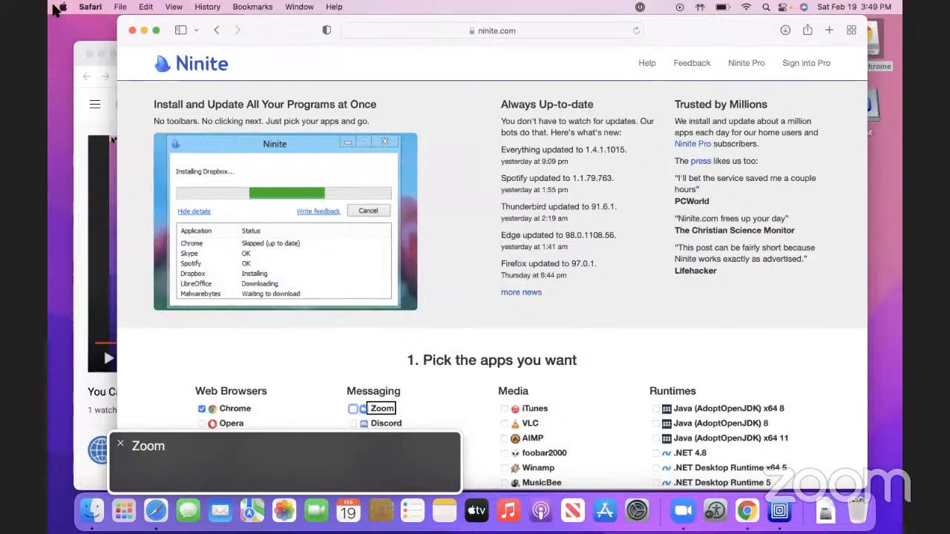
key("ctrl+alt+Right")
key("ctrl+alt+Right")
key("ctrl+alt+Right")
key("ctrl+alt+Right")
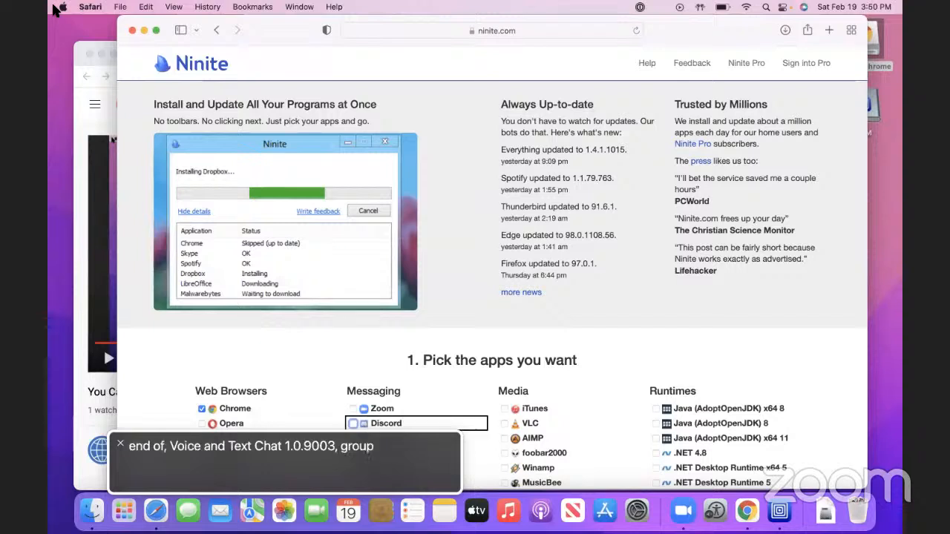
key("ctrl+alt+Right")
key("ctrl+alt+Right")
key("ctrl+alt+Right")
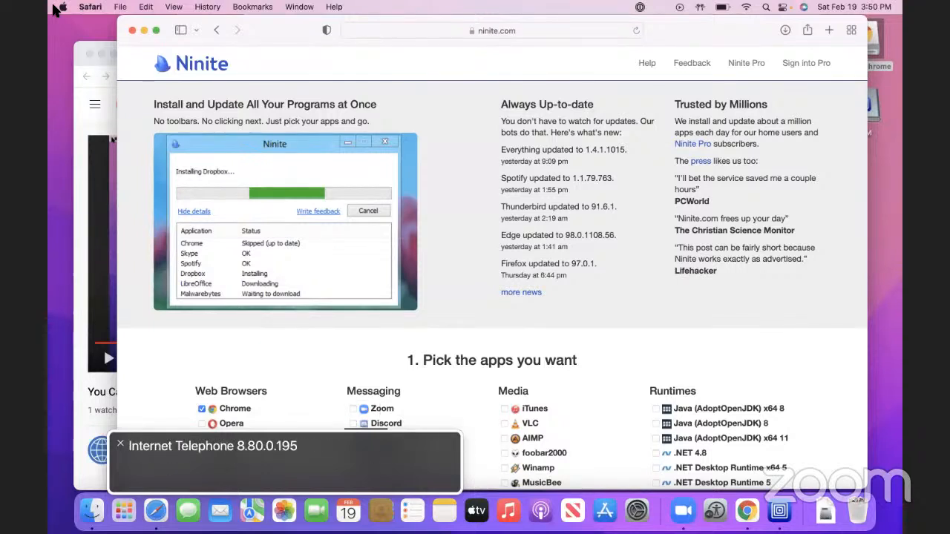
key("ctrl+alt+Right")
key("ctrl+alt+Right")
key("ctrl+alt+Right")
Examine the media apps offered on the Ninite page, from iTunes to foobar2000
key("ctrl+alt+Right")
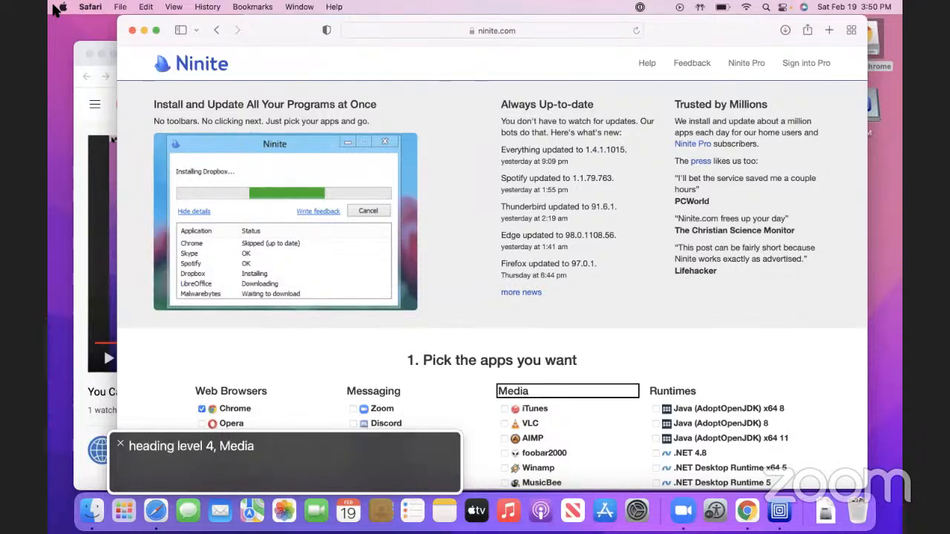
key("ctrl+alt+Right")
key("ctrl+alt+Right")
key("ctrl+alt+Right")
key("ctrl+alt+Right")
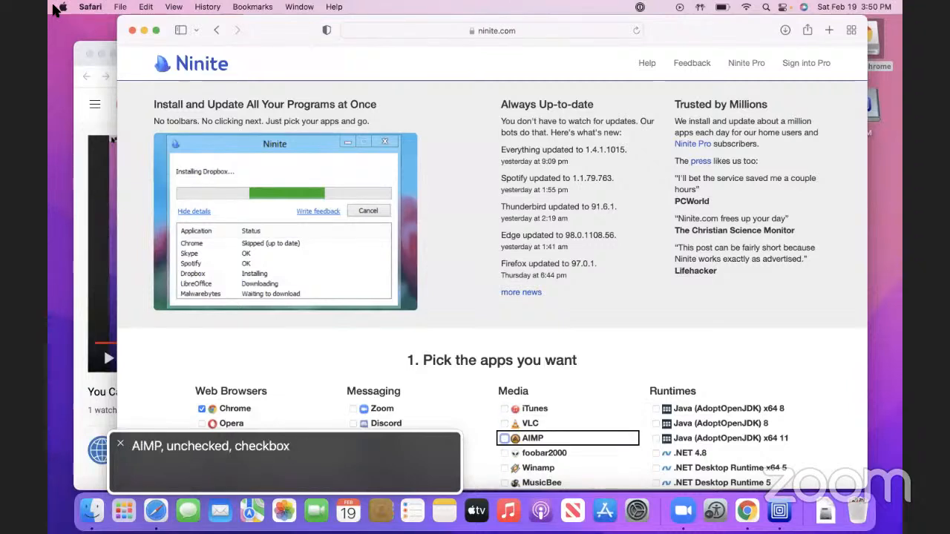
key("ctrl+alt+Right")
key("ctrl+alt+Right")
key("ctrl+alt+Right")
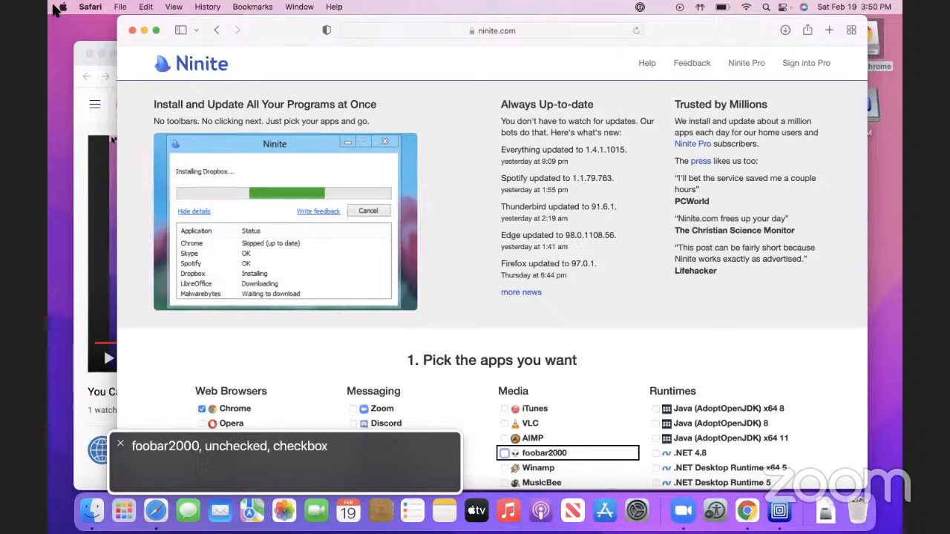
Examine the Java and .NET packages offered under Runtimes on the Ninite page
key("ctrl+alt+super+h")
key("ctrl+alt+Right")
key("ctrl+alt+Right")
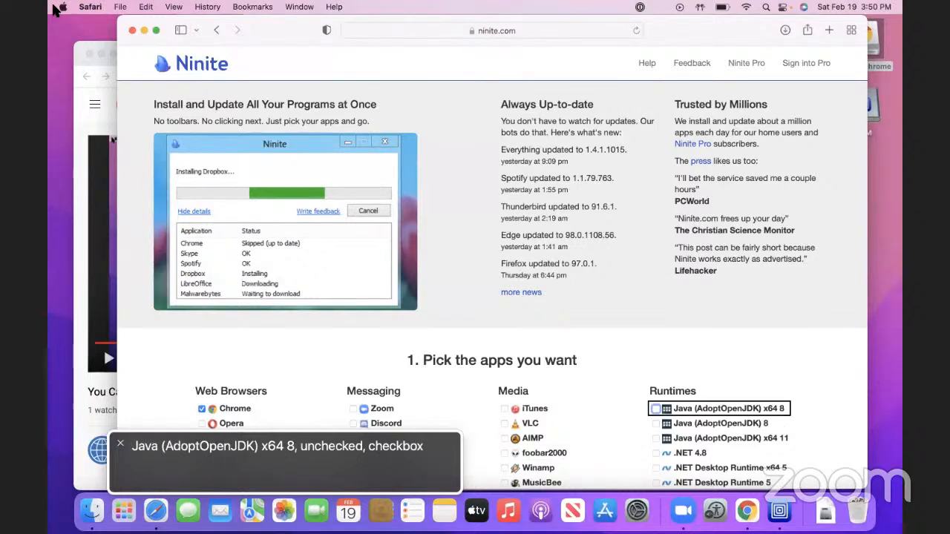
key("ctrl+alt+Right")
key("ctrl+alt+Right")
key("ctrl+alt+Right")
key("ctrl+alt+Right")
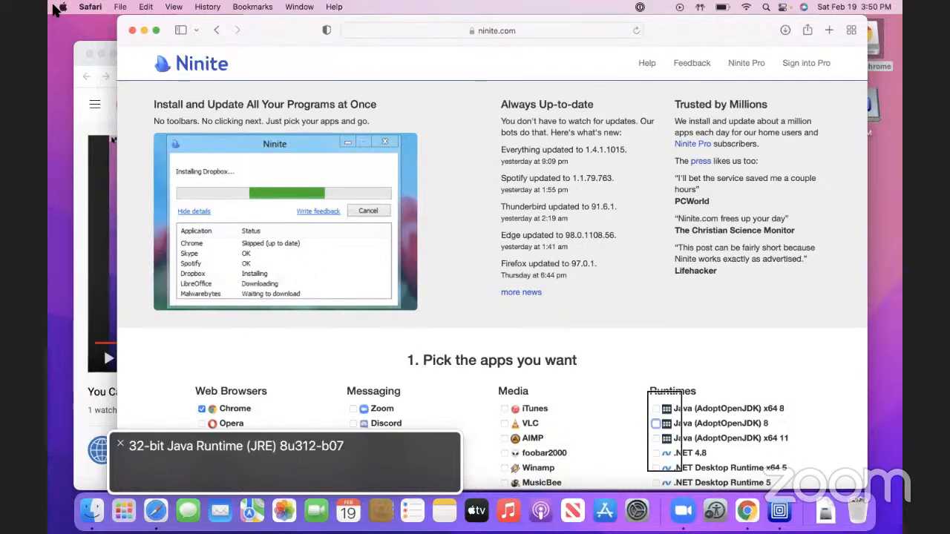
key("ctrl+alt+Right")
key("ctrl+alt+Right")
key("ctrl+alt+Right")
key("ctrl+alt+Right")
key("ctrl+alt+Right")
key("ctrl+alt+Right")
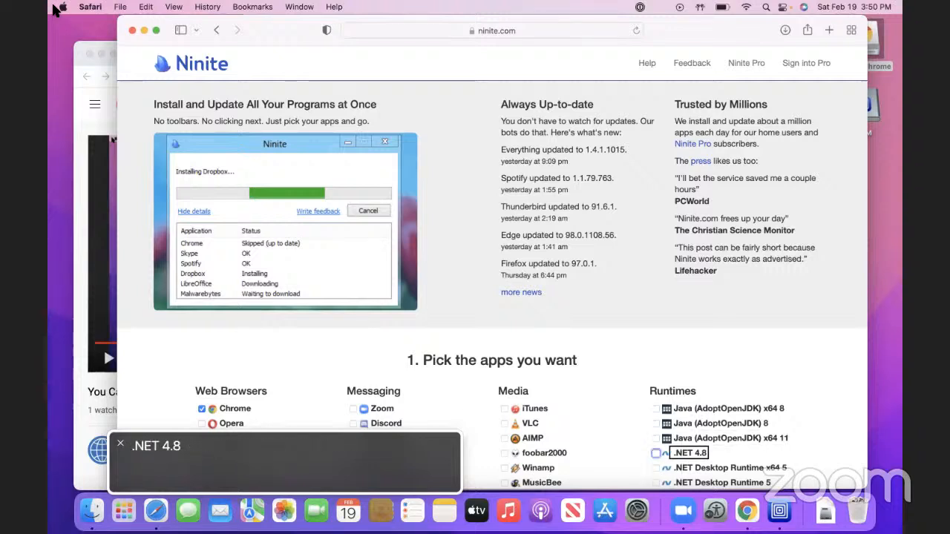
key("ctrl+alt+Right")
key("ctrl+alt+Right")
key("ctrl+alt+Right")
key("ctrl+alt+Right")
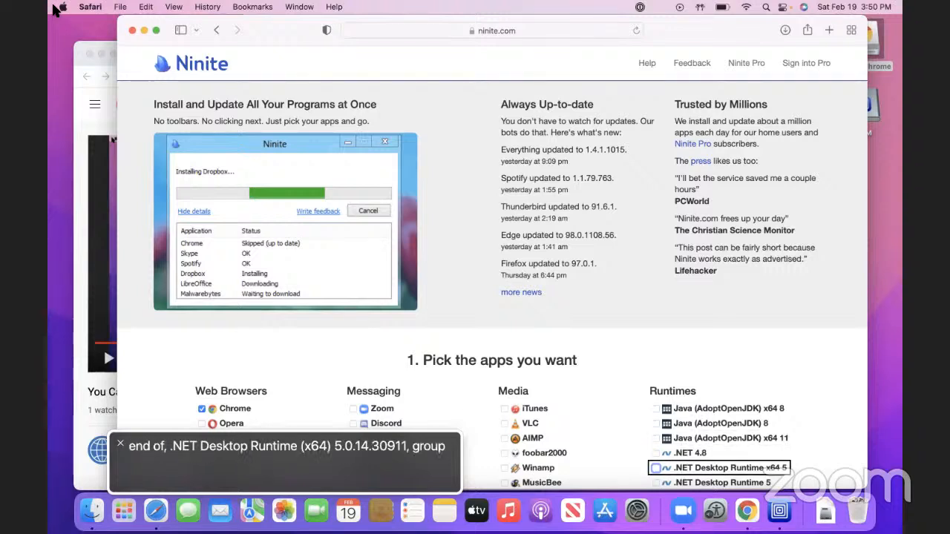
key("ctrl+alt+Right")
key("ctrl+alt+Right")
key("ctrl+alt+Right")
key("ctrl+alt+Right")
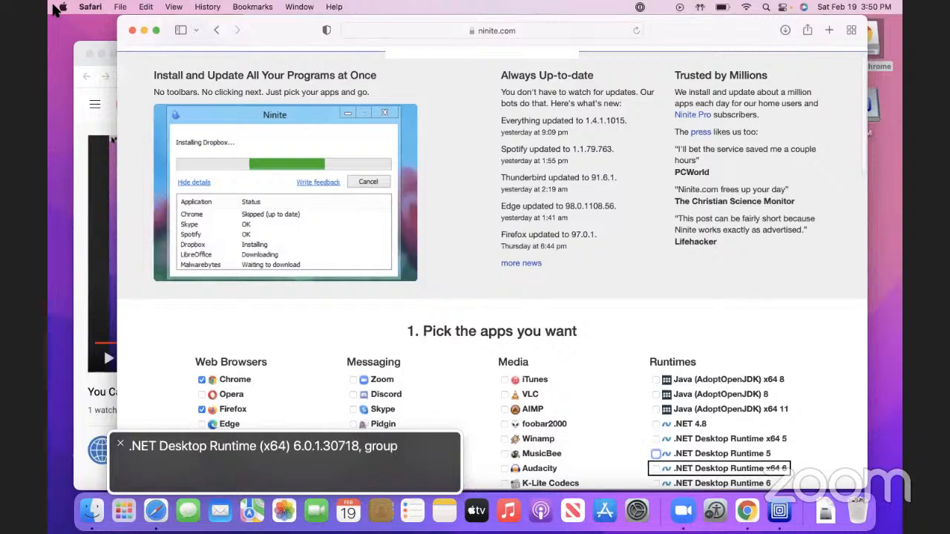
key("ctrl+alt+Right")
key("ctrl+alt+Right")
key("ctrl+alt+Right")
key("ctrl+alt+Right")
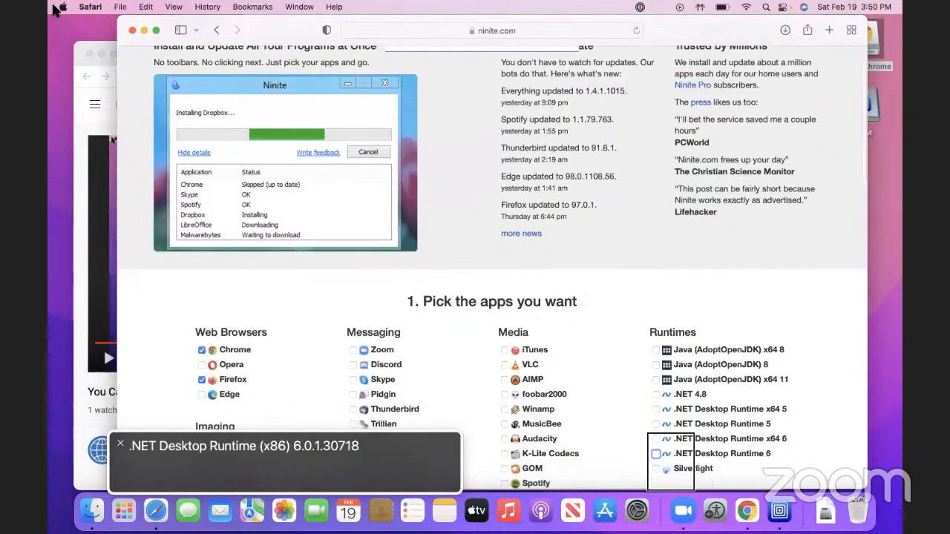
Examine the imaging apps offered on the Ninite page, such as Blender, GIMP, IrfanView, Inkscape and FastStone
key("ctrl+alt+Right")
key("ctrl+alt+Right")
key("ctrl+alt+Right")
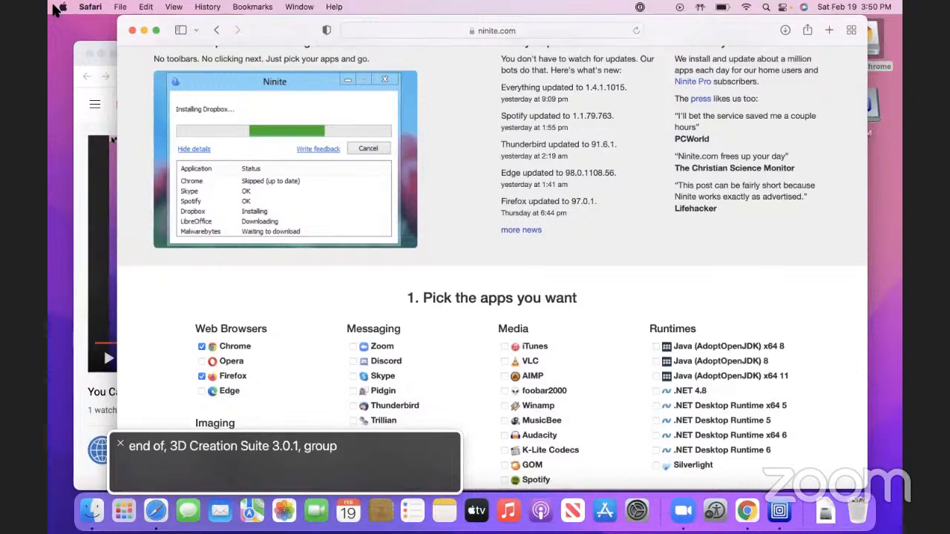
key("ctrl+alt+Right")
key("ctrl+alt+Right")
key("ctrl+alt+Right")
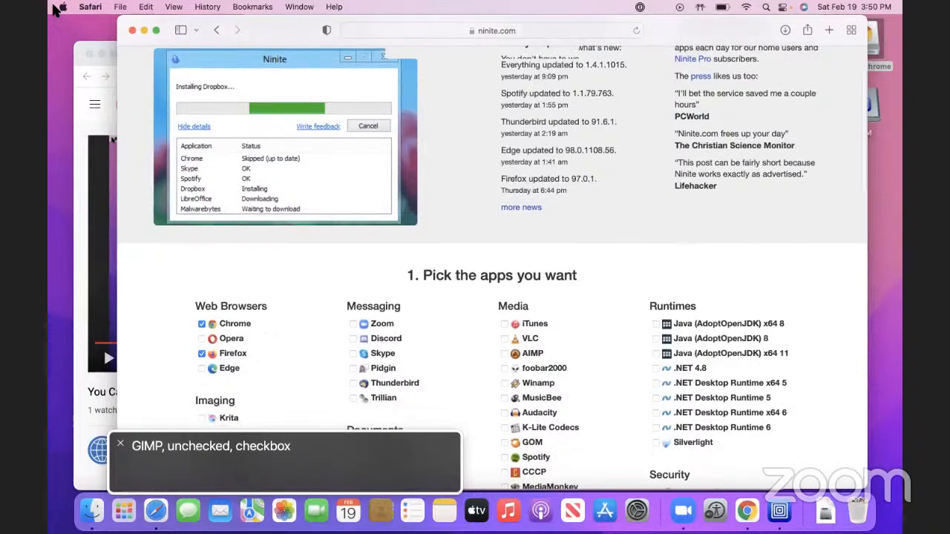
key("ctrl+alt+Right")
key("ctrl+alt+Right")
key("ctrl+alt+Right")
key("ctrl+alt+Right")
key("ctrl+alt+Right")
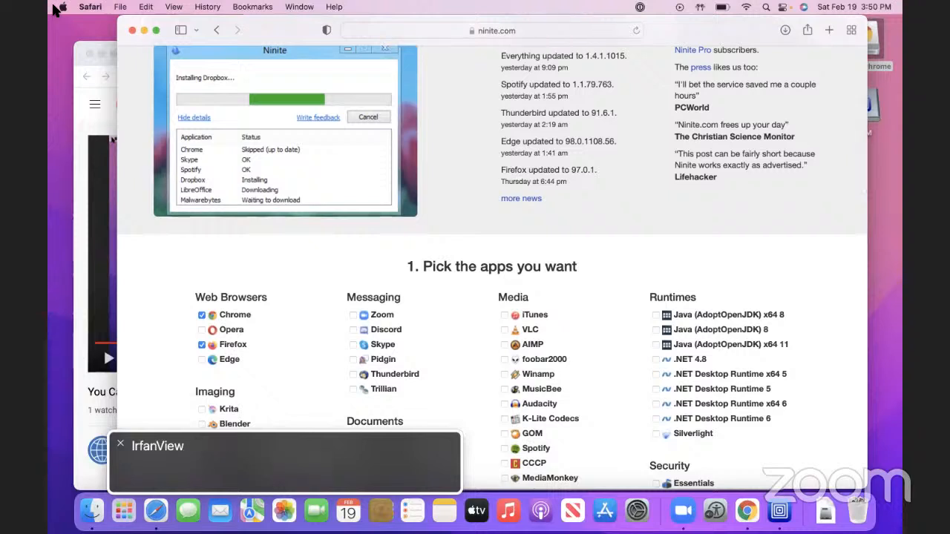
key("ctrl+alt+Right")
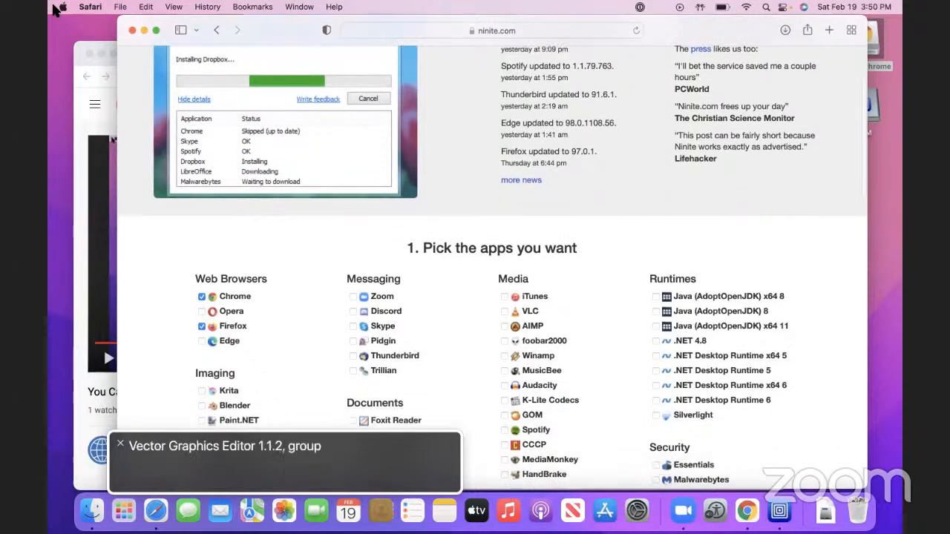
key("ctrl+alt+Right")
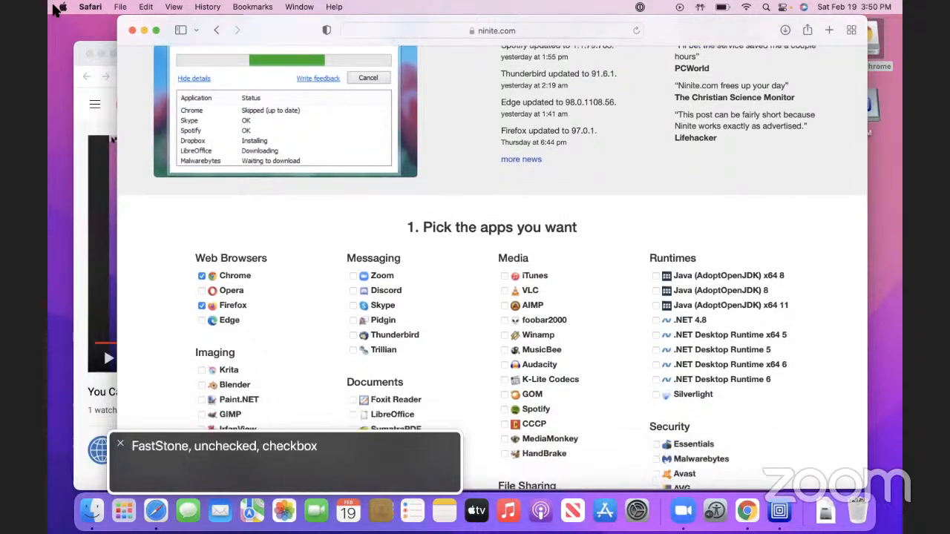
key("ctrl+alt+Right")
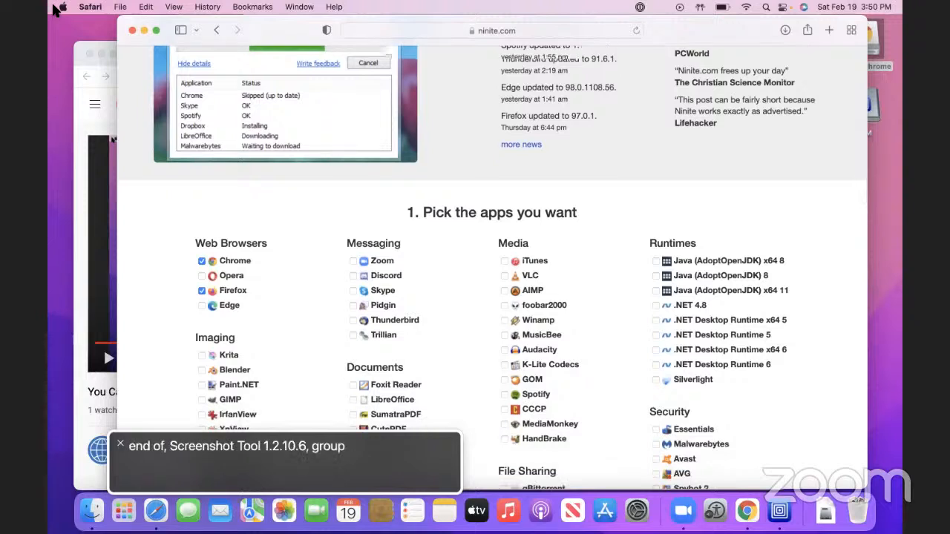
key("ctrl+alt+Right")
key("ctrl+alt+Right")
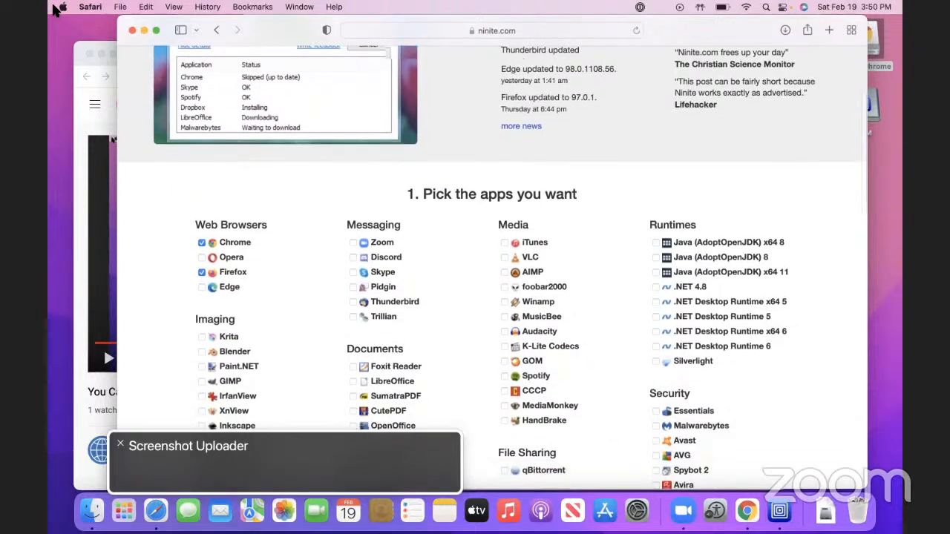
Examine the document apps offered on the Ninite page, such as Foxit Reader, LibreOffice and SumatraPDF
key("ctrl+alt+Right")
key("ctrl+alt+Right")
key("ctrl+alt+Right")
key("ctrl+alt+Right")
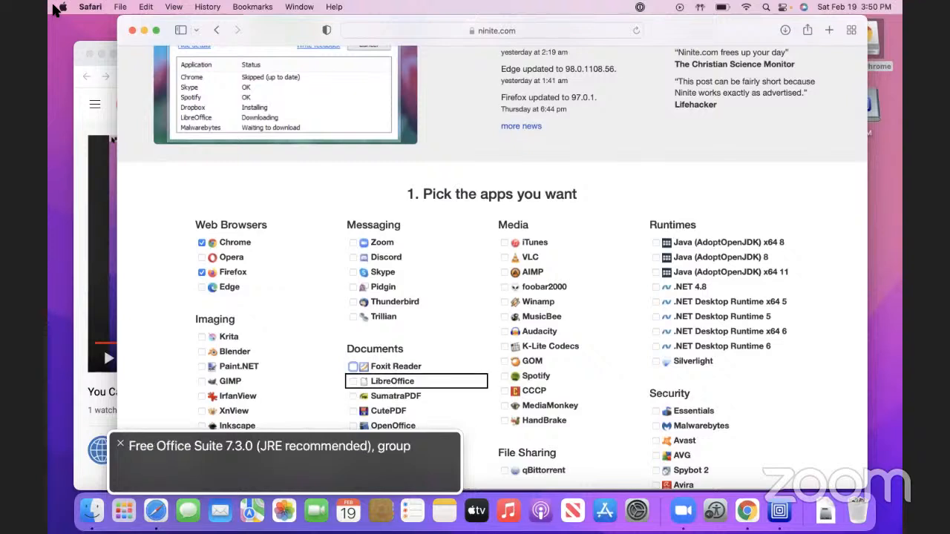
key("ctrl+alt+Right")
key("ctrl+alt+Right")
key("ctrl+alt+Right")
key("ctrl+alt+Right")
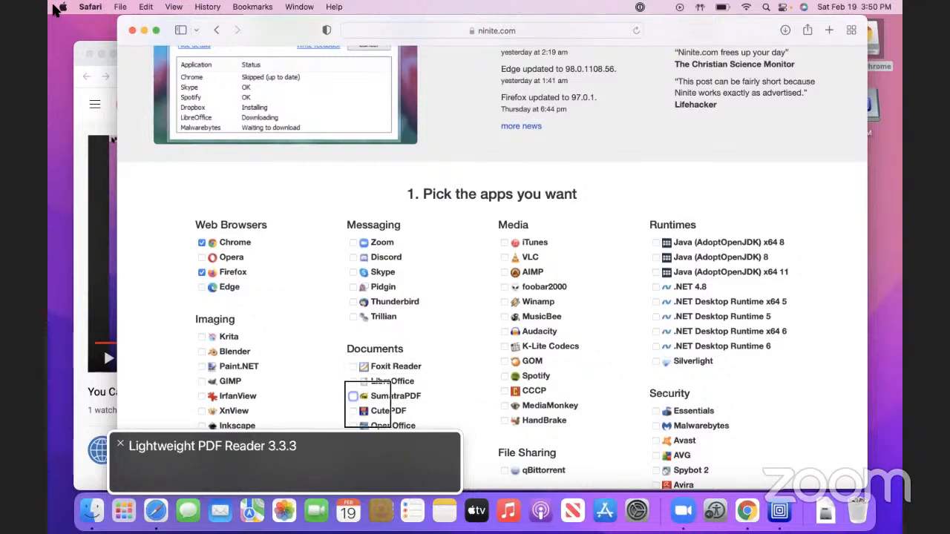
key("ctrl+alt+Right")
key("ctrl+alt+Right")
key("ctrl+alt+Right")
Examine the security apps offered on the Ninite page, from Essentials through Avast and AVG to SUPERAntiSpyware
key("ctrl+alt+Right")
key("ctrl+alt+Right")
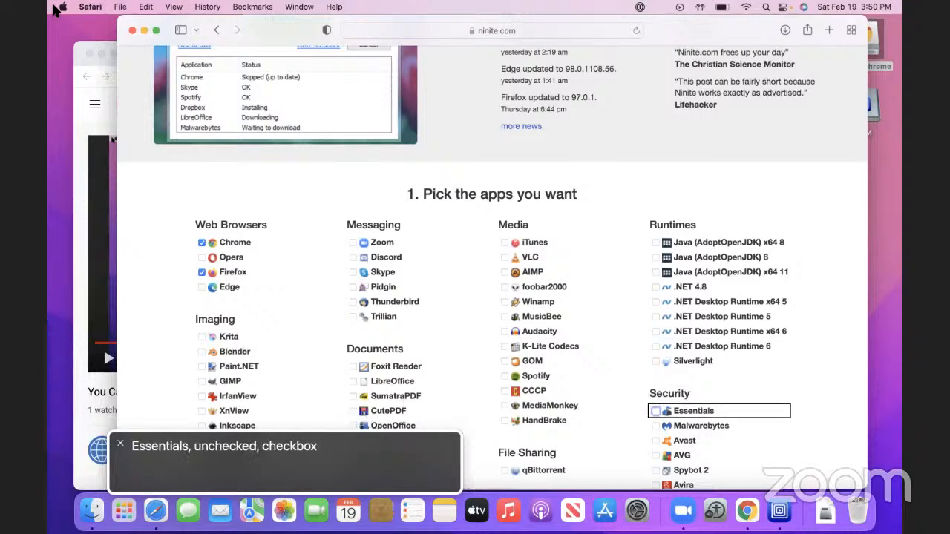
key("ctrl+alt+Right")
key("ctrl+alt+Right")
key("ctrl+alt+Right")
key("ctrl+alt+Right")
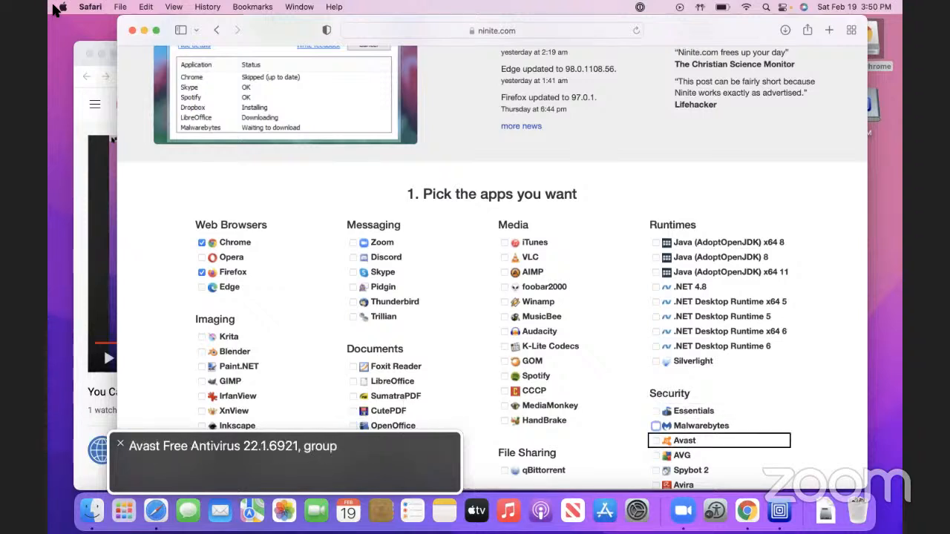
key("ctrl+alt+Right")
key("ctrl+alt+Right")
key("ctrl+alt+Right")
key("ctrl+alt+Right")
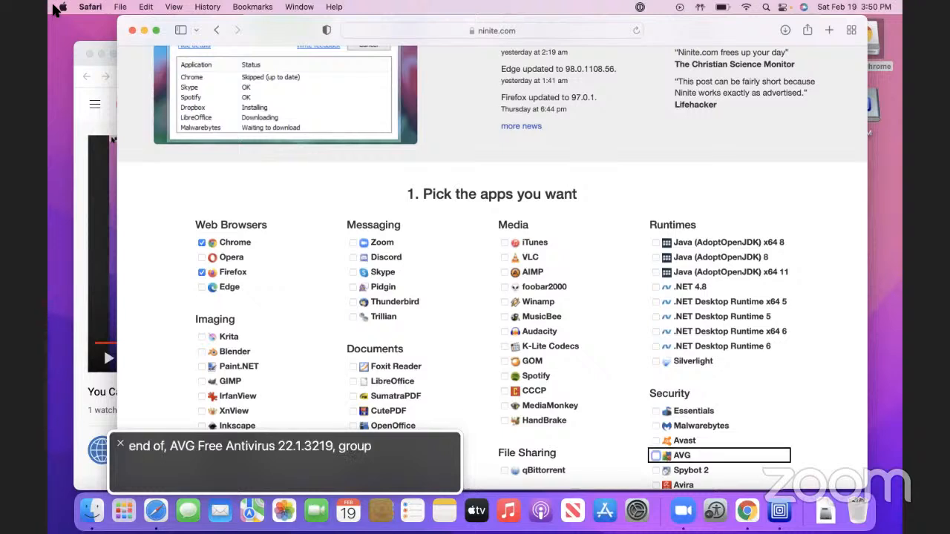
key("ctrl+alt+Right")
key("ctrl+alt+Right")
key("ctrl+alt+Right")
key("ctrl+alt+Right")
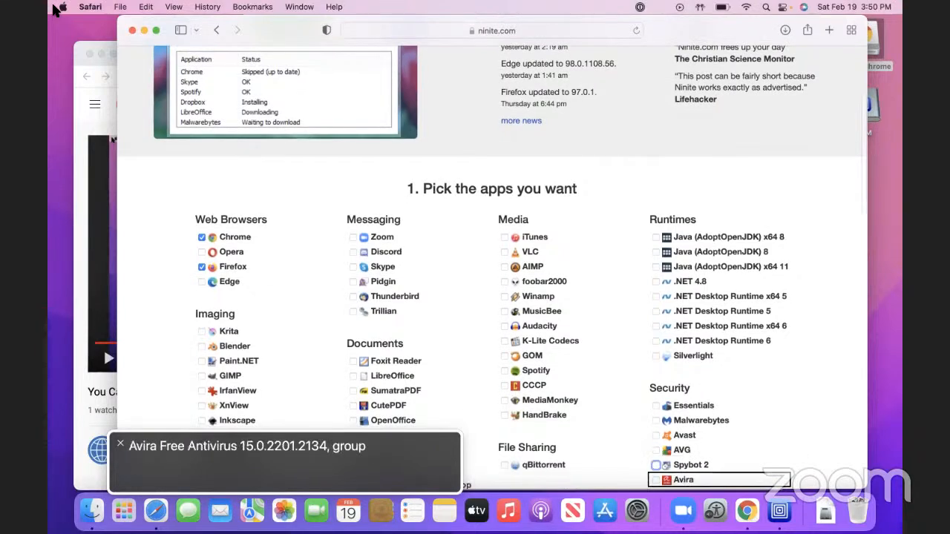
key("ctrl+alt+Right")
key("ctrl+alt+Right")
key("ctrl+alt+Right")
key("ctrl+alt+Right")
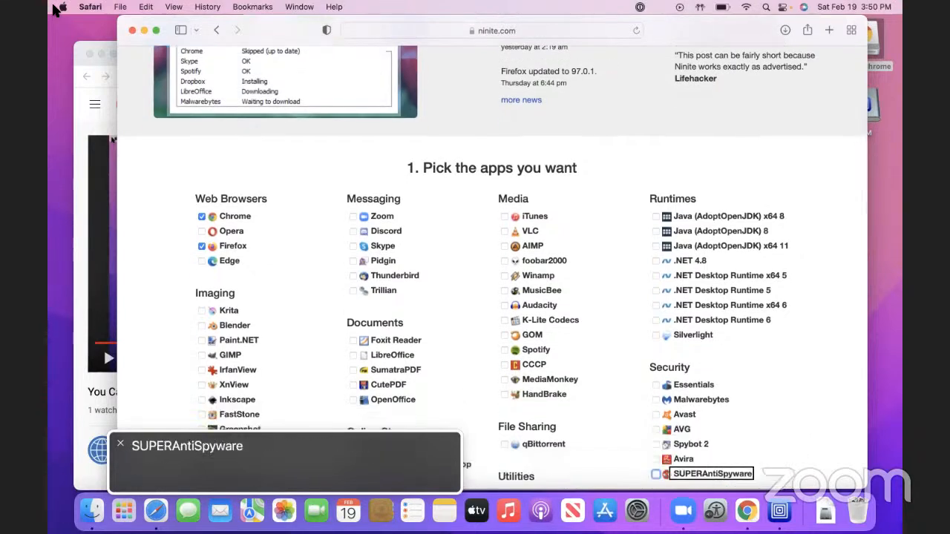
key("ctrl+alt+Right")
Examine the File Sharing and Online Storage apps on the Ninite page, such as qBittorrent, Dropbox and OneDrive
key("ctrl+alt+Right")
key("ctrl+alt+Right")
key("ctrl+alt+Right")
key("ctrl+alt+Right")
key("ctrl+alt+Right")
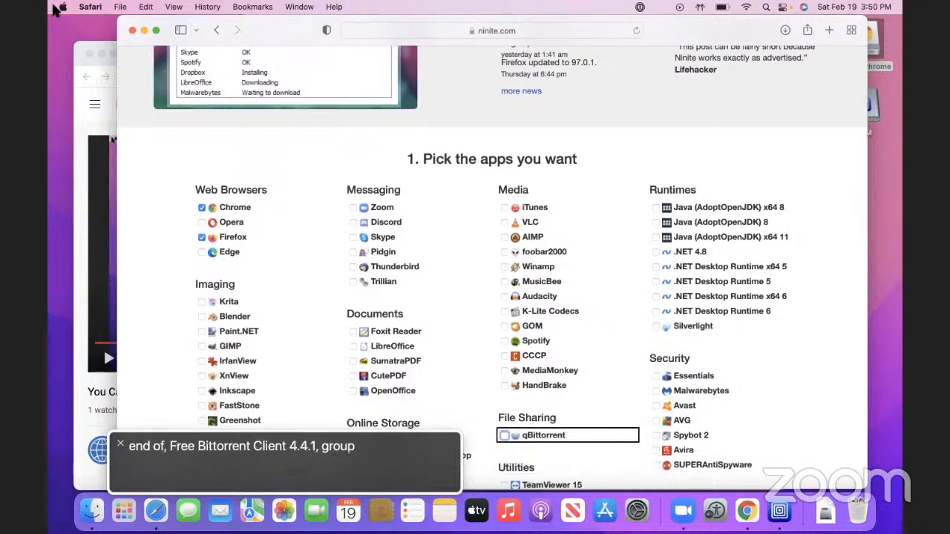
key("ctrl+alt+Right")
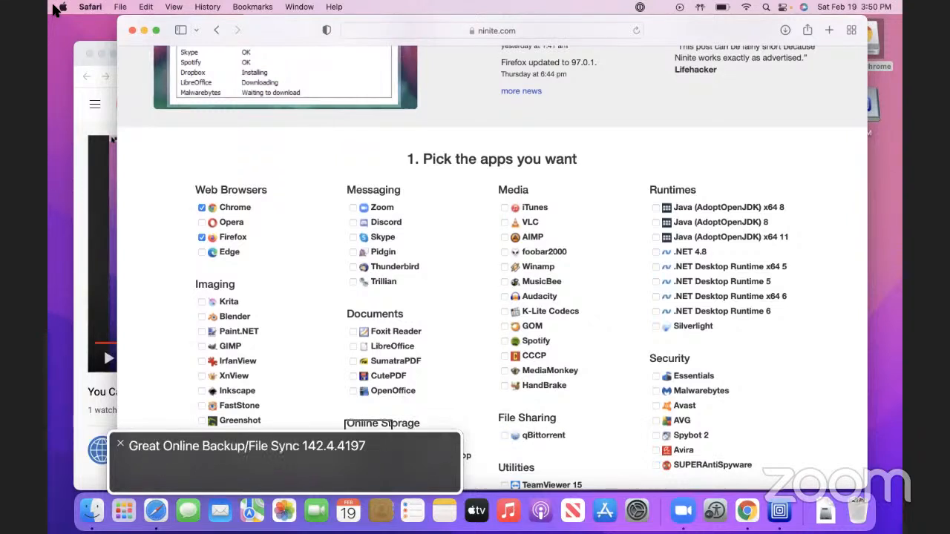
key("ctrl+alt+Right")
key("ctrl+alt+Right")
key("ctrl+alt+Right")
key("ctrl+alt+Right")
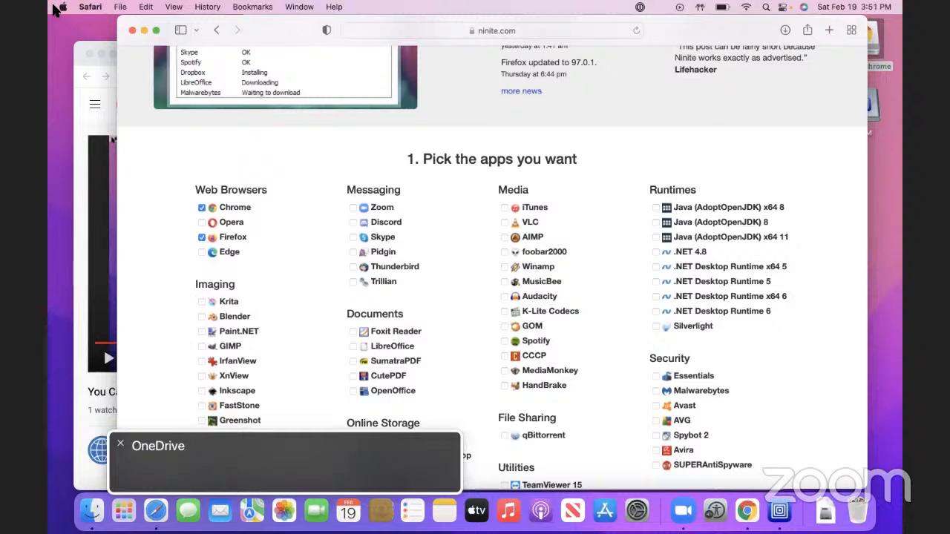
key("ctrl+alt+Right")
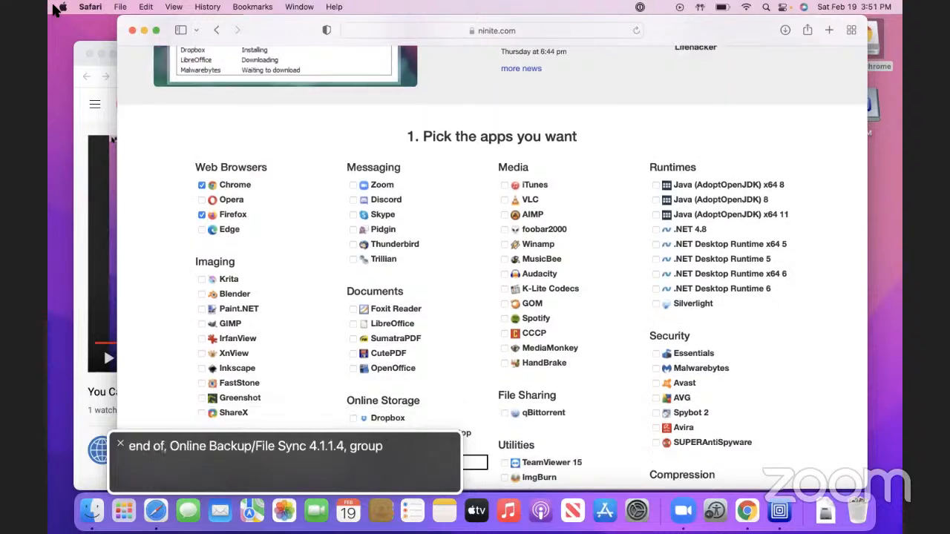
Select the screen reader app in the Other category on the Ninite page
key("ctrl+alt+Right")
key("ctrl+alt+Right")
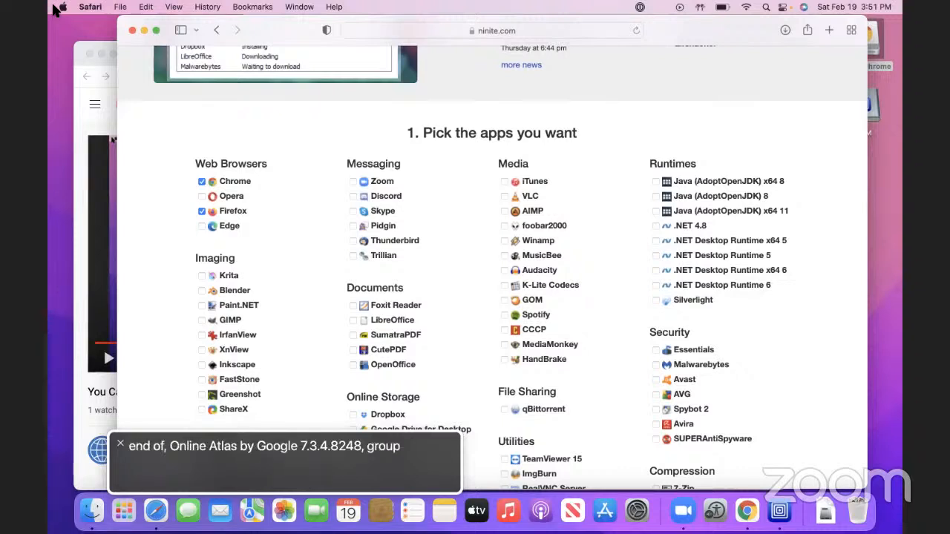
key("ctrl+alt+Right")
key("ctrl+alt+Right")
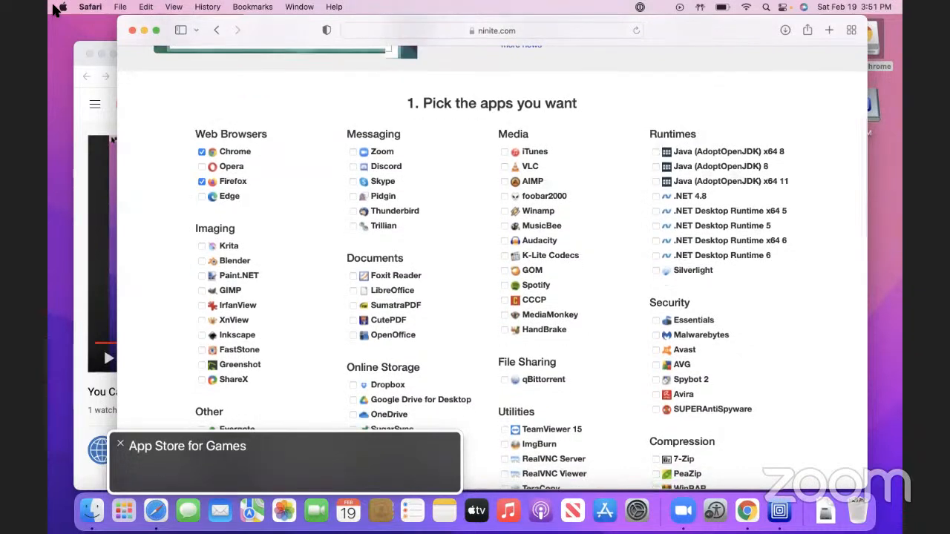
key("ctrl+alt+Right")
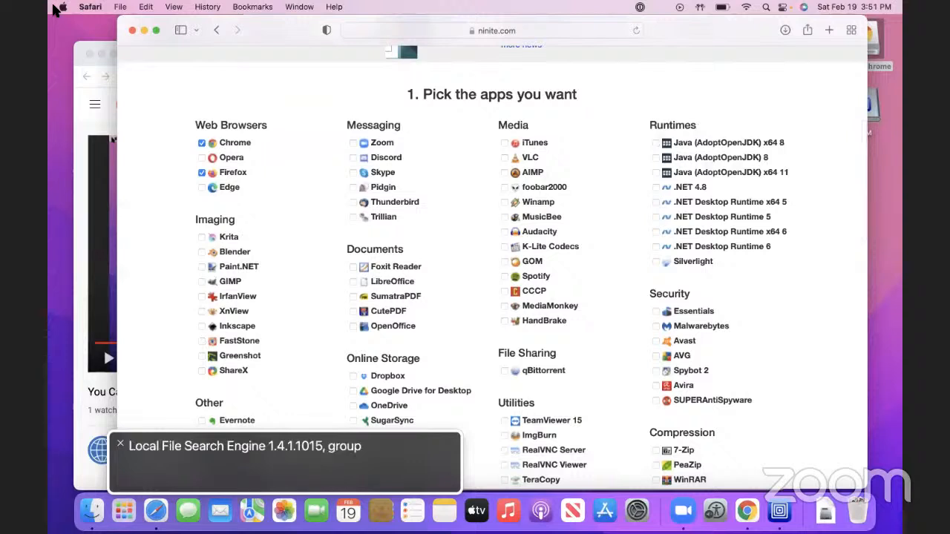
key("ctrl+alt+Right")
key("ctrl+alt+Right")
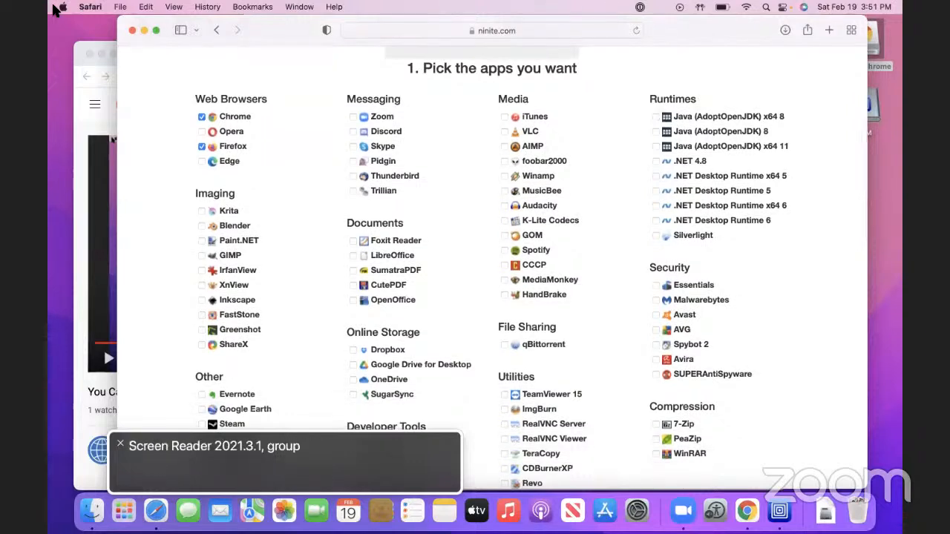
key("ctrl+alt+space")
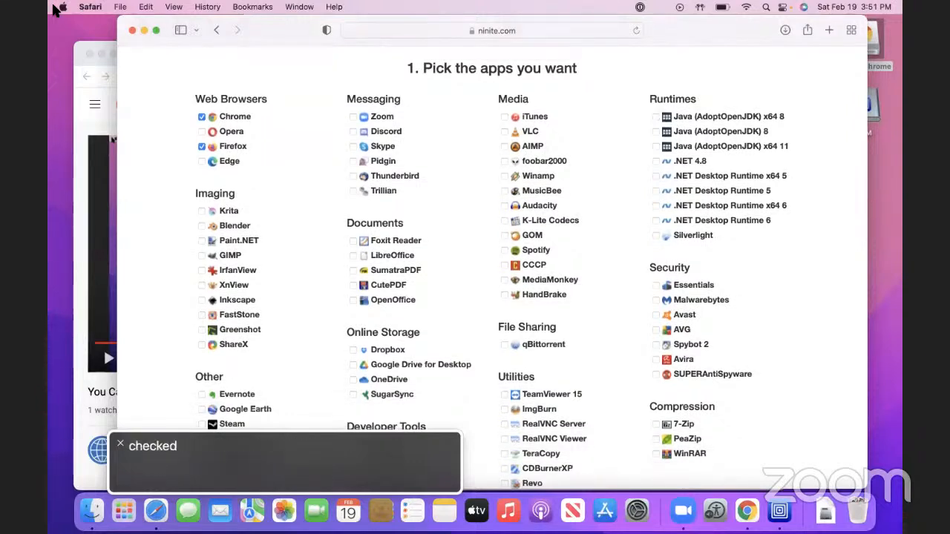
Select TeamViewer 15 under Utilities on the Ninite page
key("ctrl+alt+Right")
key("ctrl+alt+Right")
key("ctrl+alt+Right")
key("ctrl+alt+Right")
key("ctrl+alt+Right")
key("ctrl+alt+Right")
key("ctrl+alt+Right")
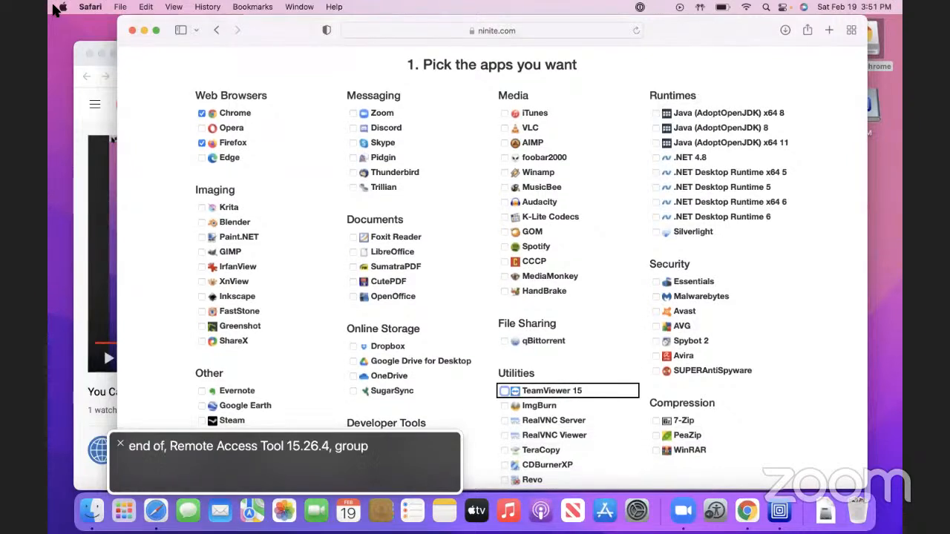
key("ctrl+alt+Left")
key("ctrl+alt+Left")
key("ctrl+alt+Left")
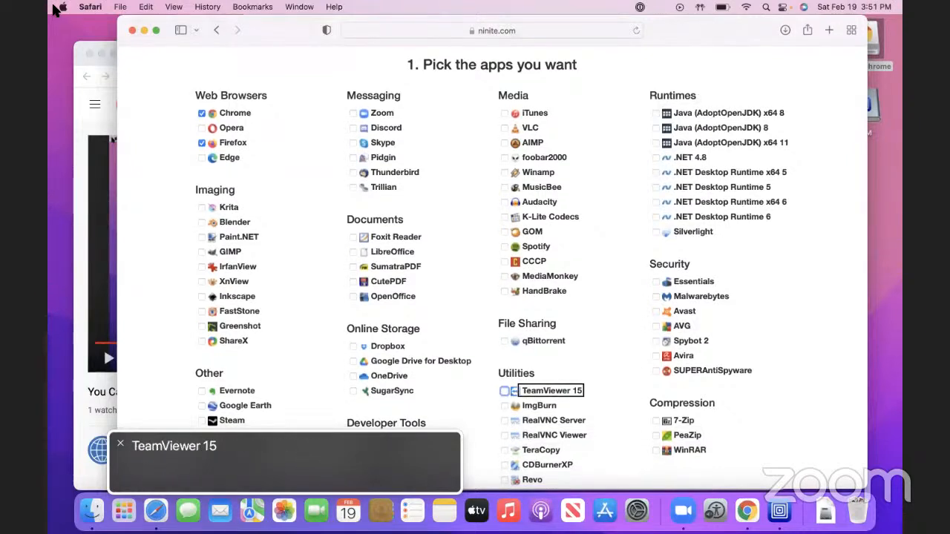
key("ctrl+alt+Right")
key("ctrl+alt+Right")
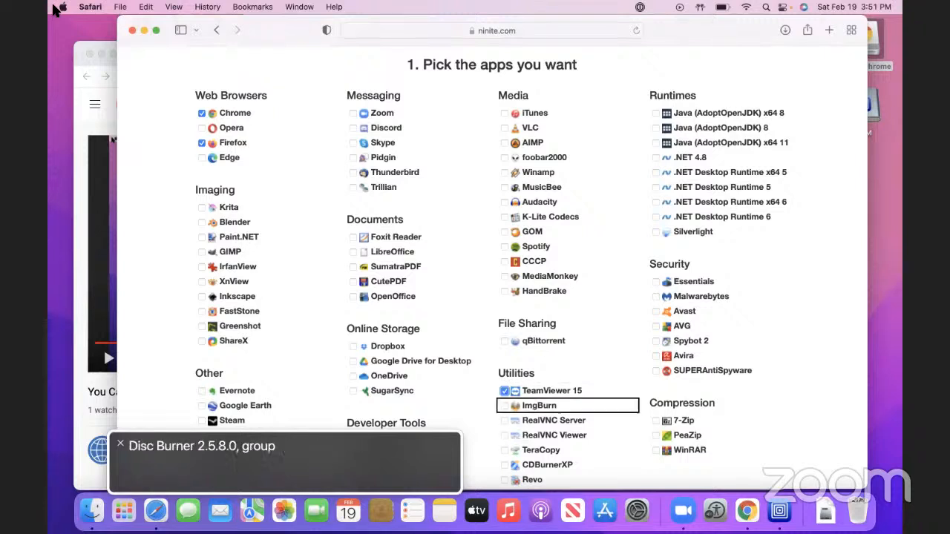
Examine the remaining Utilities apps on the Ninite page, from ImgBurn and RealVNC through Revo and WinDirStat to Classic Start
key("ctrl+alt+Right")
key("ctrl+alt+Right")
key("ctrl+alt+Right")
key("ctrl+alt+Right")
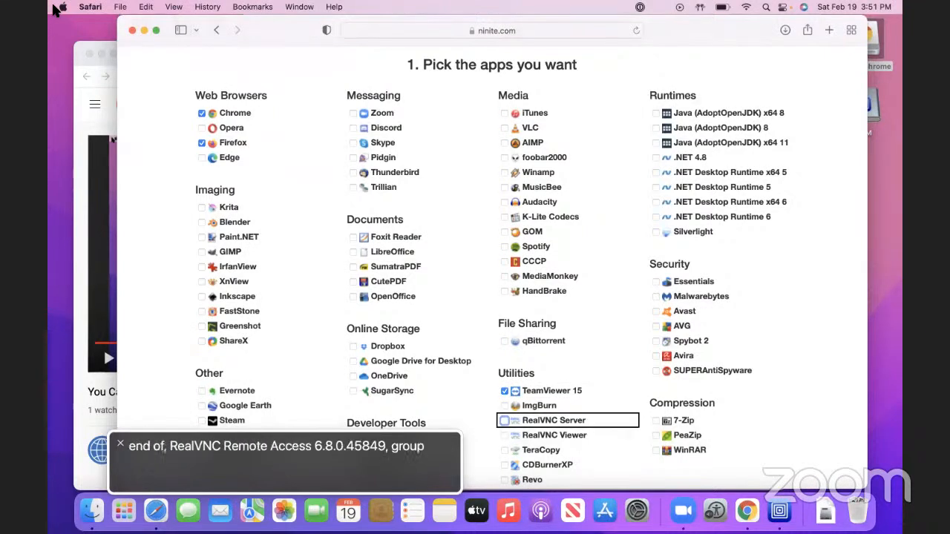
key("ctrl+alt+Right")
key("ctrl+alt+Right")
key("ctrl+alt+Right")
key("ctrl+alt+Right")
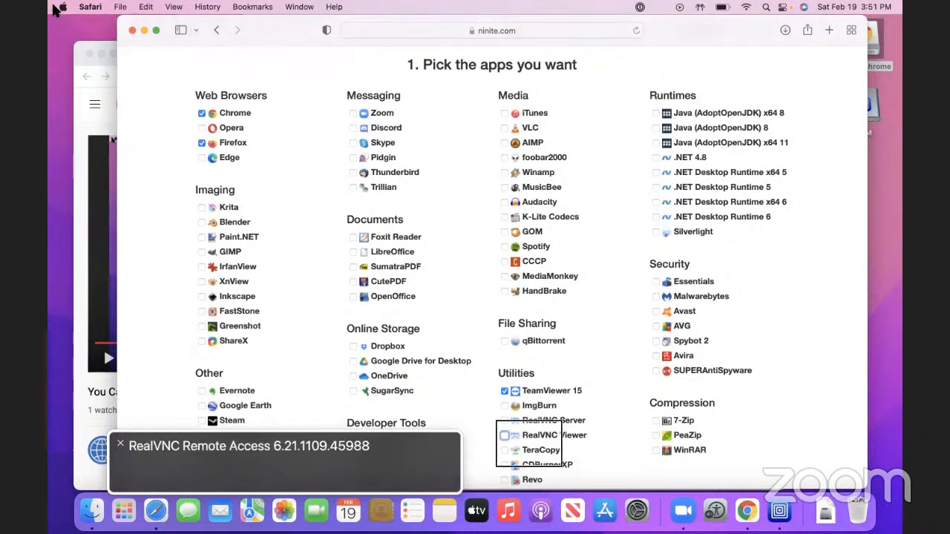
key("ctrl+alt+Right")
key("ctrl+alt+Right")
key("ctrl+alt+Right")
key("ctrl+alt+Right")
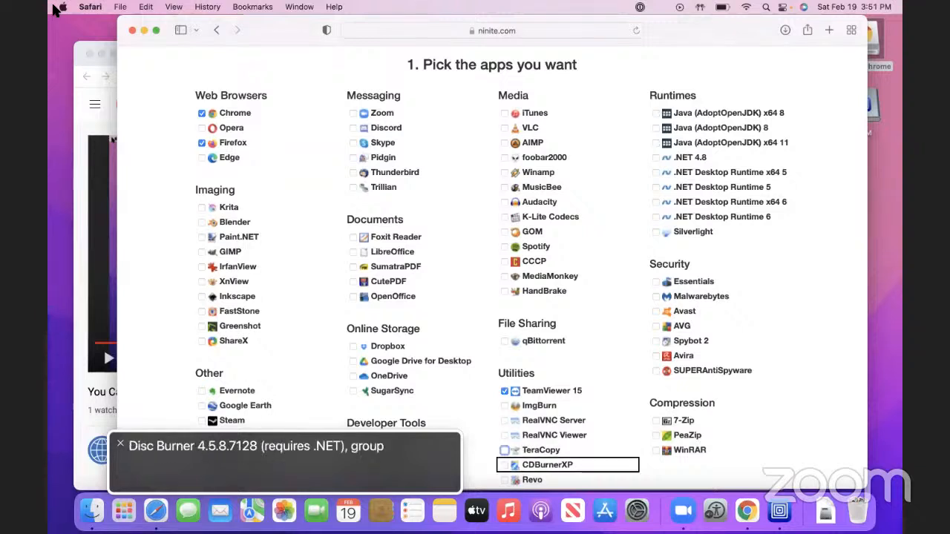
key("ctrl+alt+Right")
key("ctrl+alt+Right")
key("ctrl+alt+Right")
key("ctrl+alt+Right")
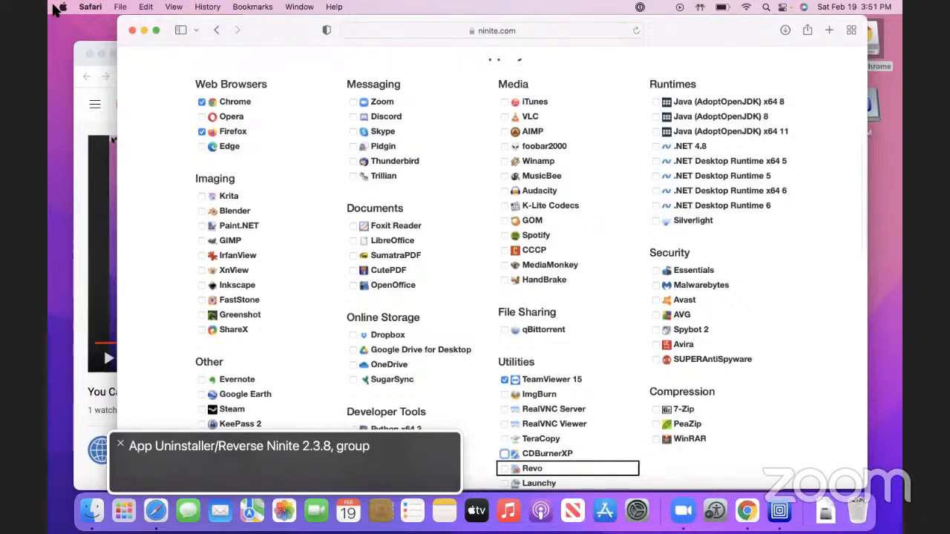
key("ctrl+alt+Right")
key("ctrl+alt+Right")
key("ctrl+alt+Right")
key("ctrl+alt+Right")
key("ctrl+alt+Right")
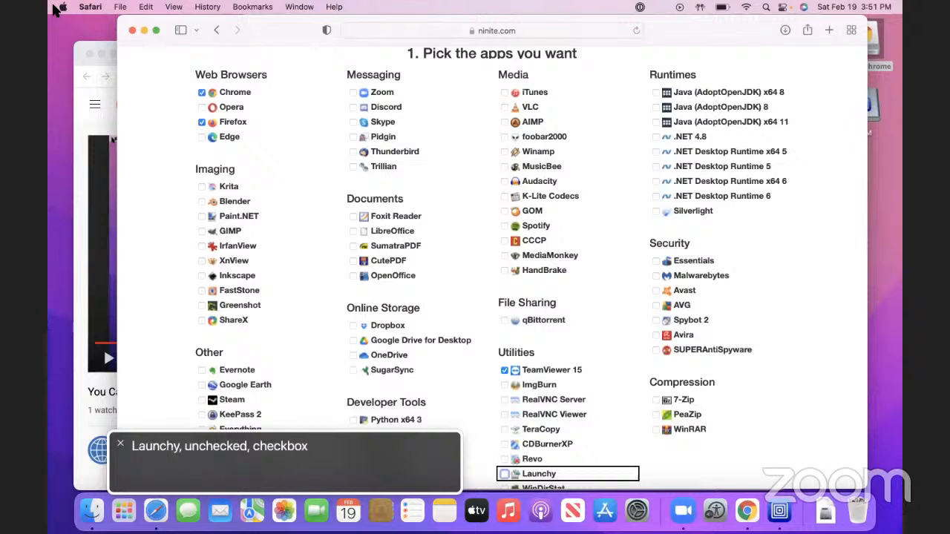
key("ctrl+alt+Right")
key("ctrl+alt+Right")
key("ctrl+alt+Right")
key("ctrl+alt+Right")
key("ctrl+alt+Right")
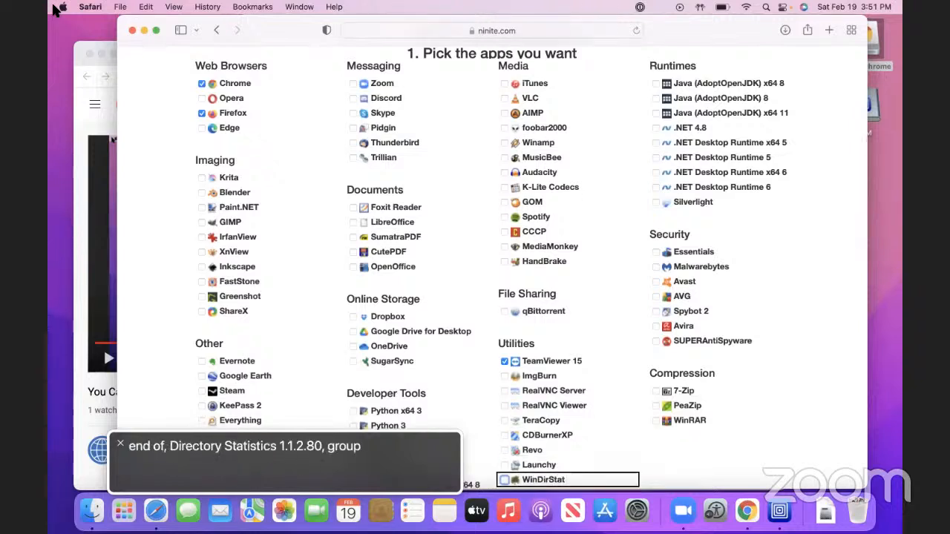
key("ctrl+alt+Right")
key("ctrl+alt+Right")
key("ctrl+alt+Right")
key("ctrl+alt+Right")
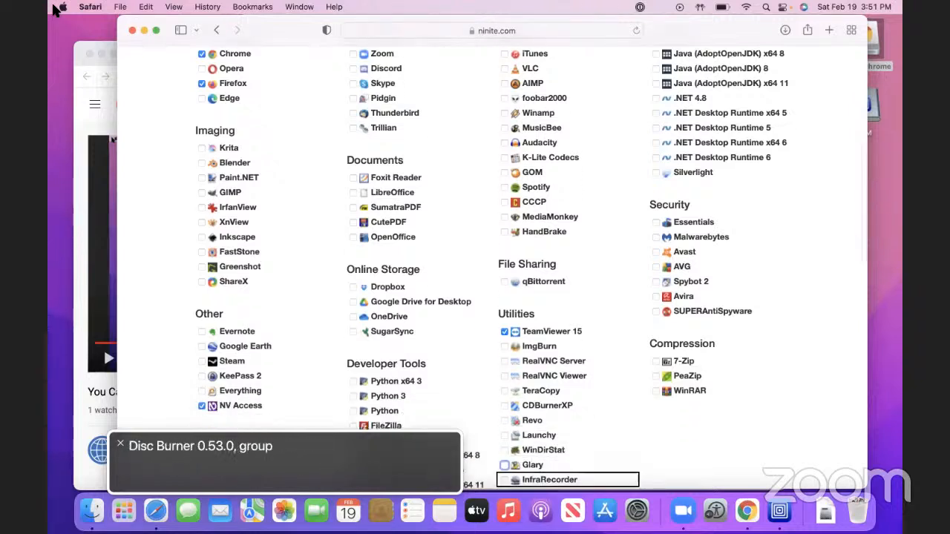
key("ctrl+alt+Right")
key("ctrl+alt+Right")
key("ctrl+alt+Right")
key("ctrl+alt+Right")
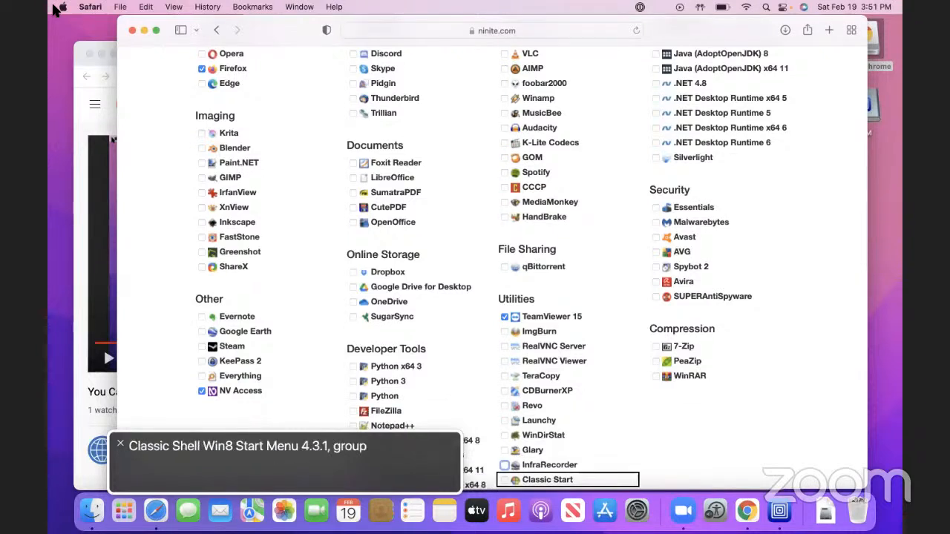
Examine the Compression apps on the Ninite page: 7-Zip, PeaZip and WinRAR
key("ctrl+alt+Right")
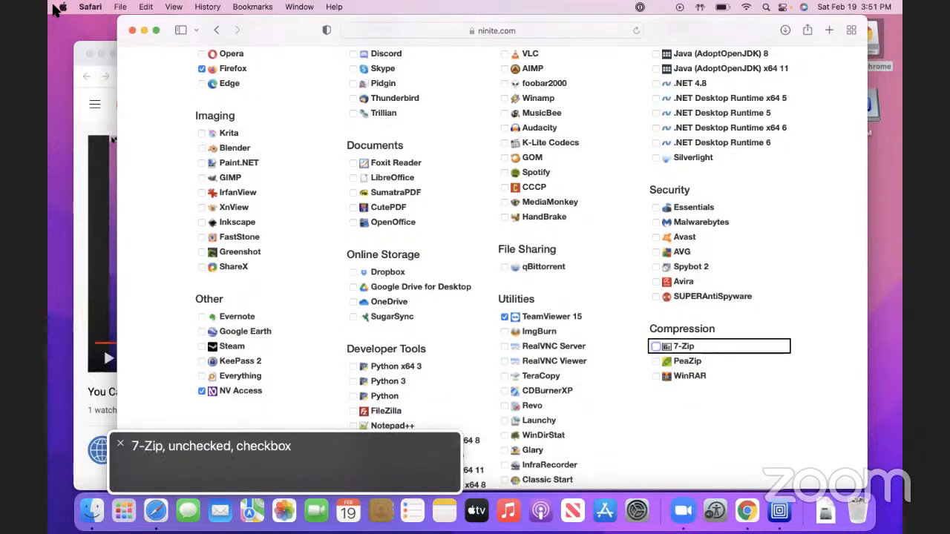
key("ctrl+alt+Right")
key("ctrl+alt+Right")
key("ctrl+alt+Right")
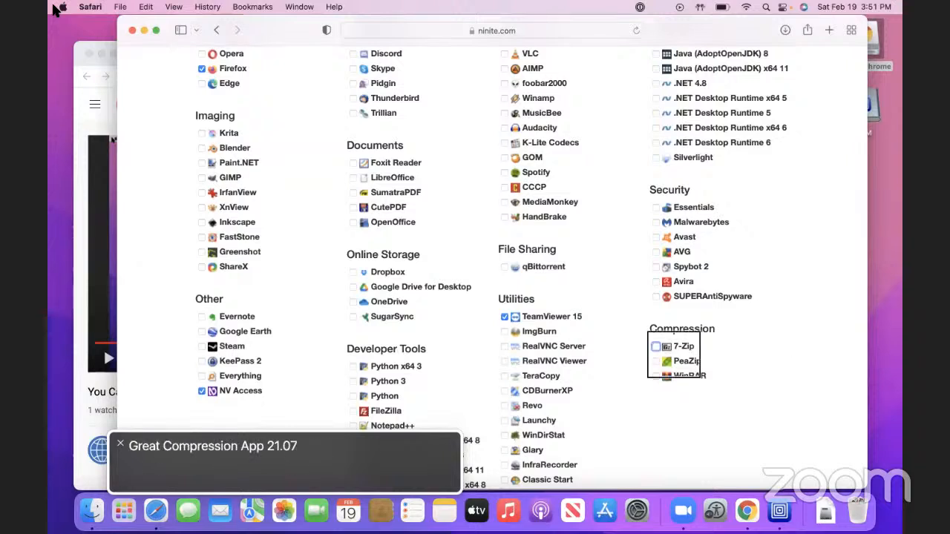
key("ctrl+alt+Right")
key("ctrl+alt+Right")
key("ctrl+alt+Right")
key("ctrl+alt+Right")
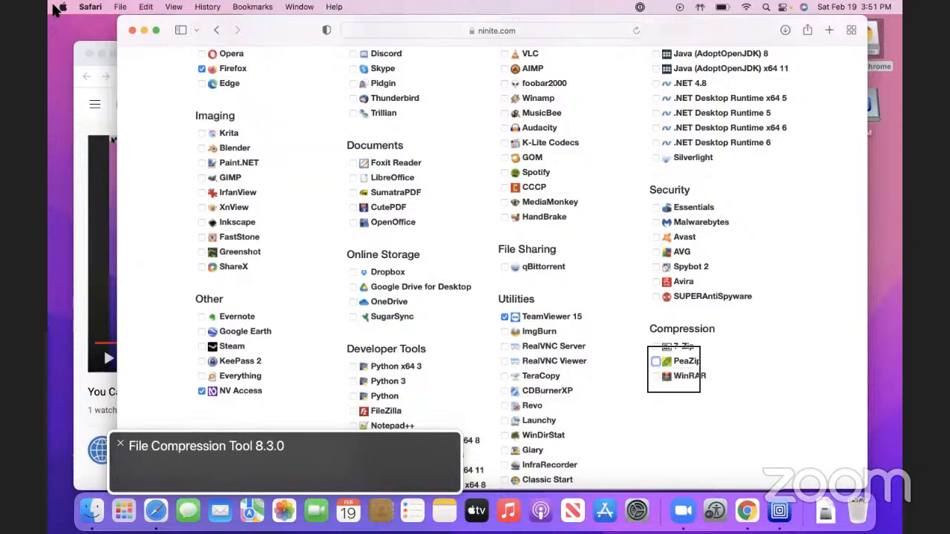
key("ctrl+alt+Right")
Select FileZilla under Developer Tools on the Ninite page, passing over the Python entries
key("ctrl+alt+Right")
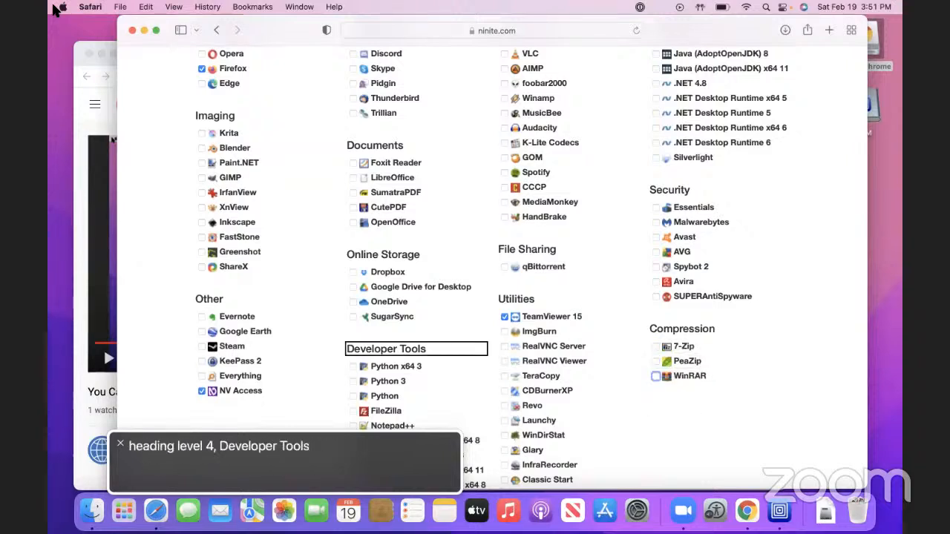
key("ctrl+alt+Right")
key("ctrl+alt+Right")
key("ctrl+alt+Right")
key("ctrl+alt+Right")
key("ctrl+alt+Right")
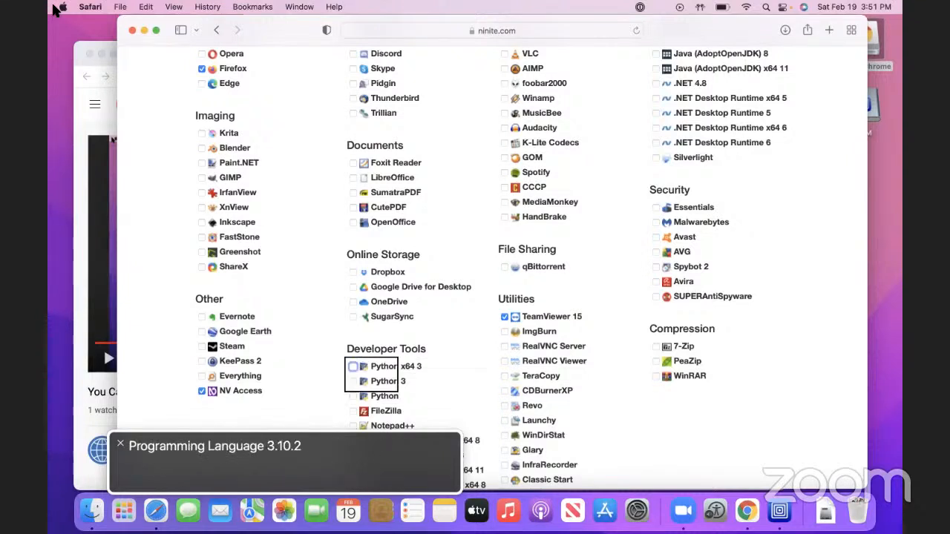
key("ctrl+alt+Right")
key("ctrl+alt+Right")
key("ctrl+alt+Right")
key("ctrl+alt+Right")
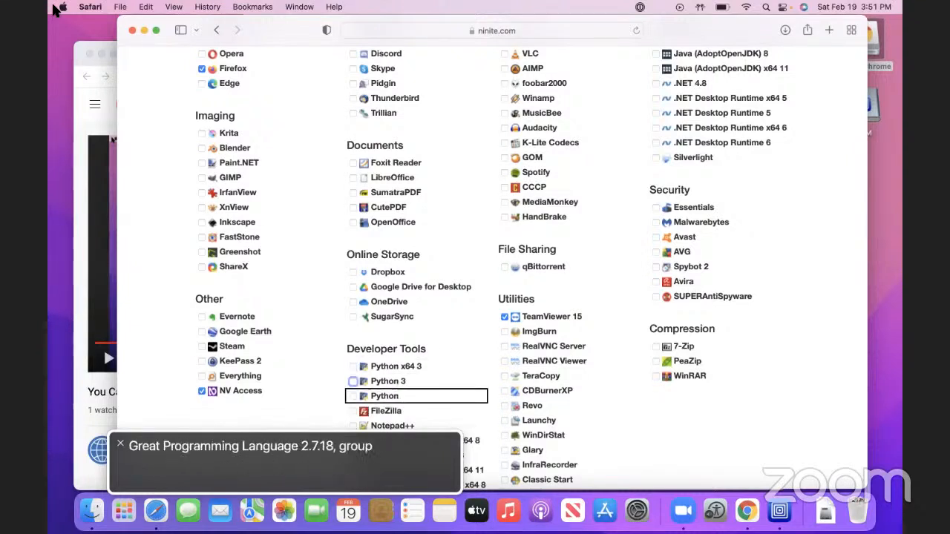
key("ctrl+alt+Right")
key("ctrl+alt+Right")
key("ctrl+alt+Right")
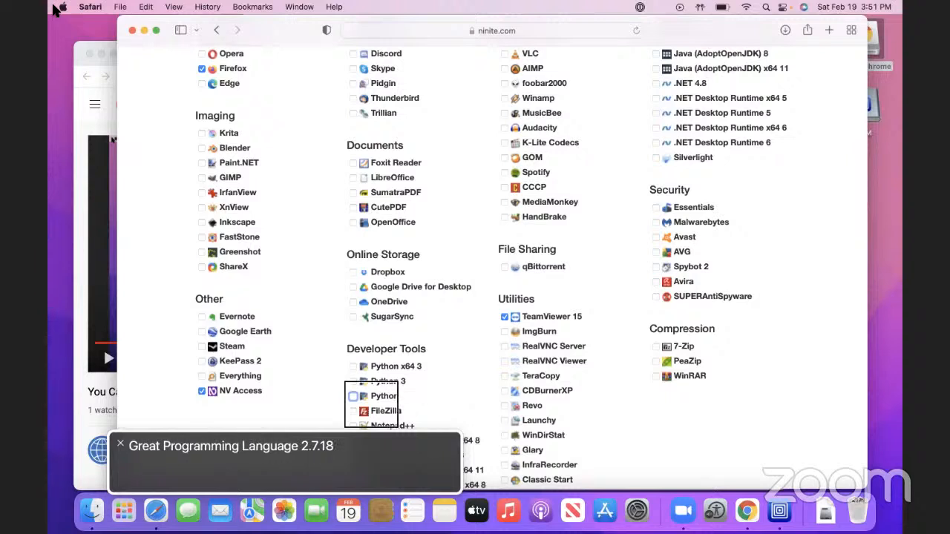
key("ctrl+alt+Right")
key("ctrl+alt+Right")
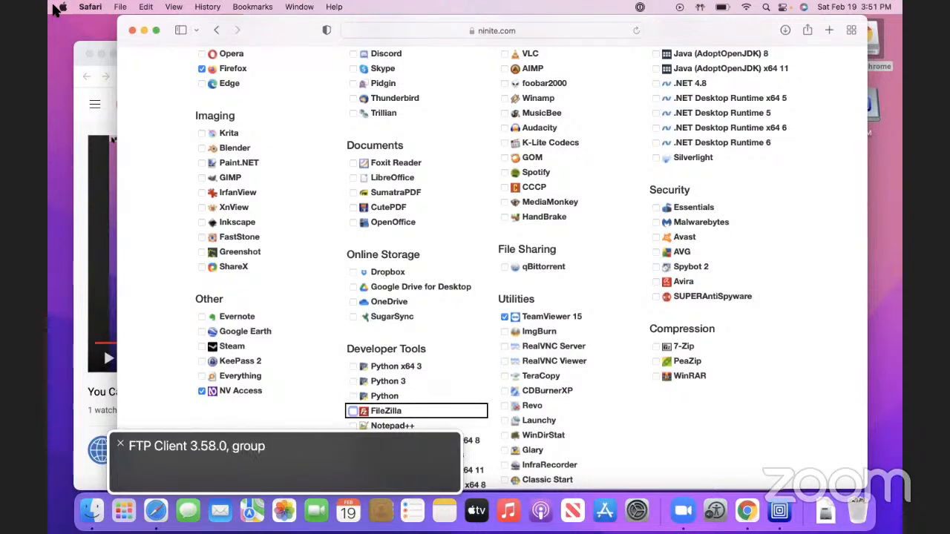
key("ctrl+alt+Right")
Examine the Developer Tools from Notepad++ through the AdoptOpenJDK and Amazon Corretto JDKs to WinSCP and PuTTY
key("ctrl+alt+Right")
key("ctrl+alt+Right")
key("ctrl+alt+Right")
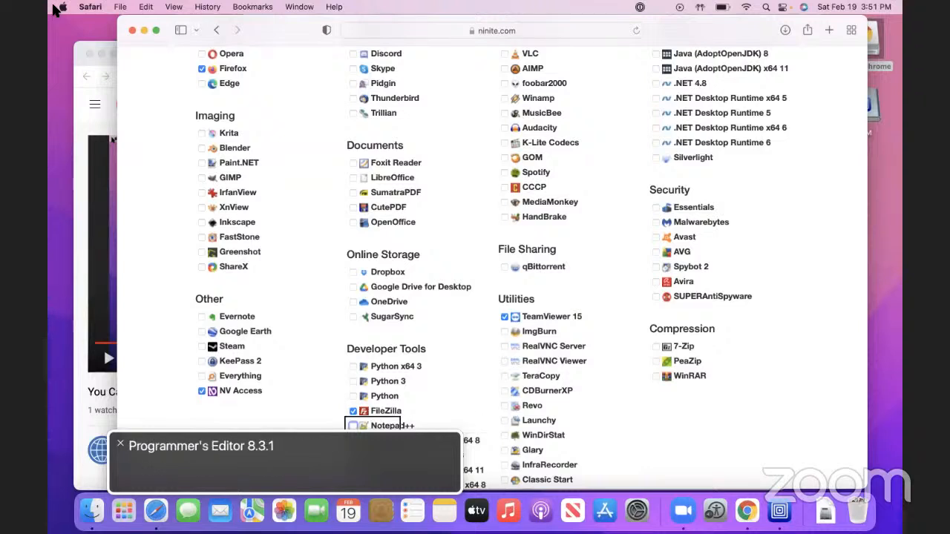
key("ctrl+alt+Right")
key("ctrl+alt+Right")
key("ctrl+alt+Right")
key("ctrl+alt+Right")
key("ctrl+alt+Right")
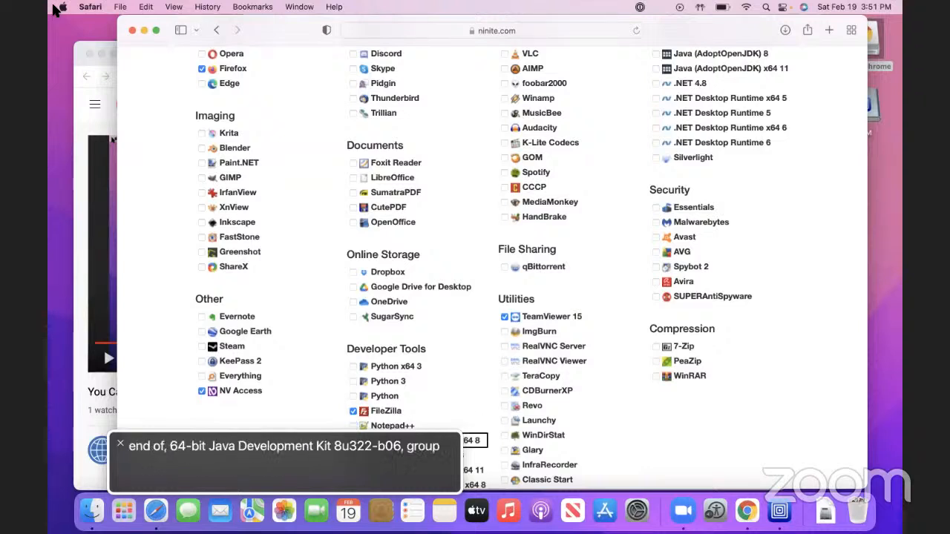
key("ctrl+alt+Right")
key("ctrl+alt+Right")
key("ctrl+alt+Right")
key("ctrl+alt+Right")
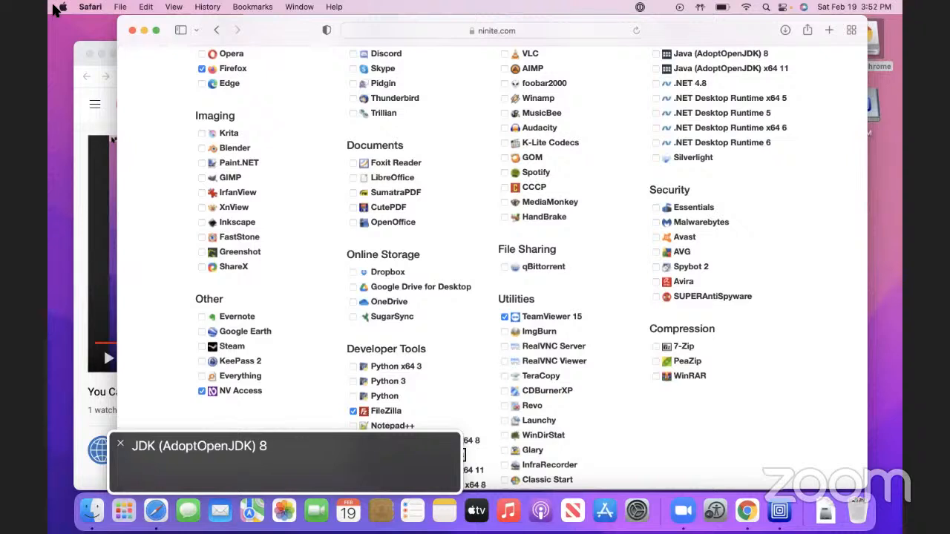
key("ctrl+alt+Right")
key("ctrl+alt+Right")
key("ctrl+alt+Right")
key("ctrl+alt+Right")
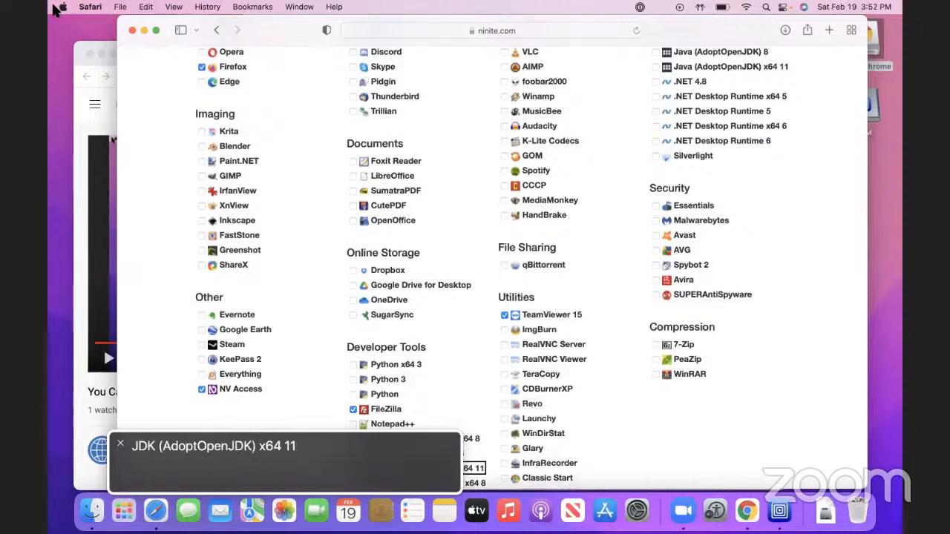
key("ctrl+alt+Right")
key("ctrl+alt+Right")
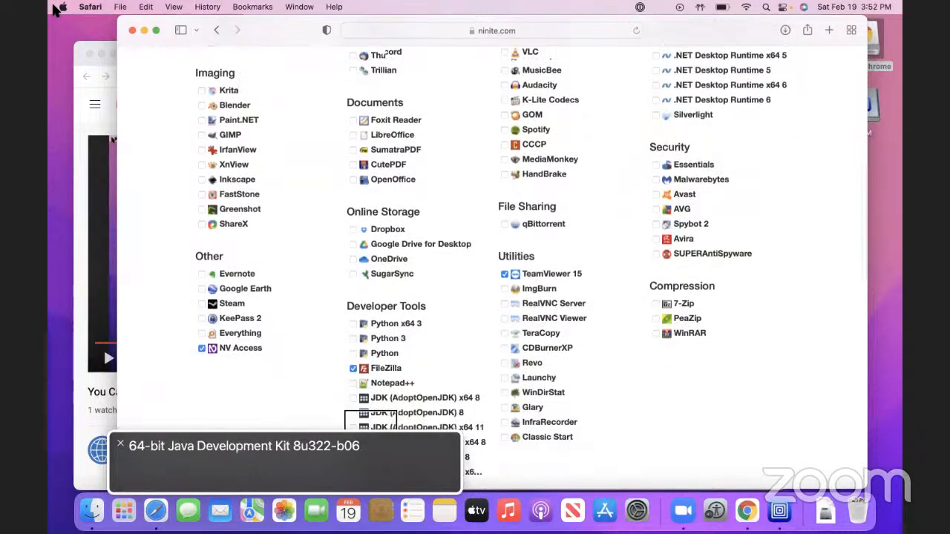
key("ctrl+alt+Right")
key("ctrl+alt+Right")
key("ctrl+alt+Right")
key("ctrl+alt+Right")
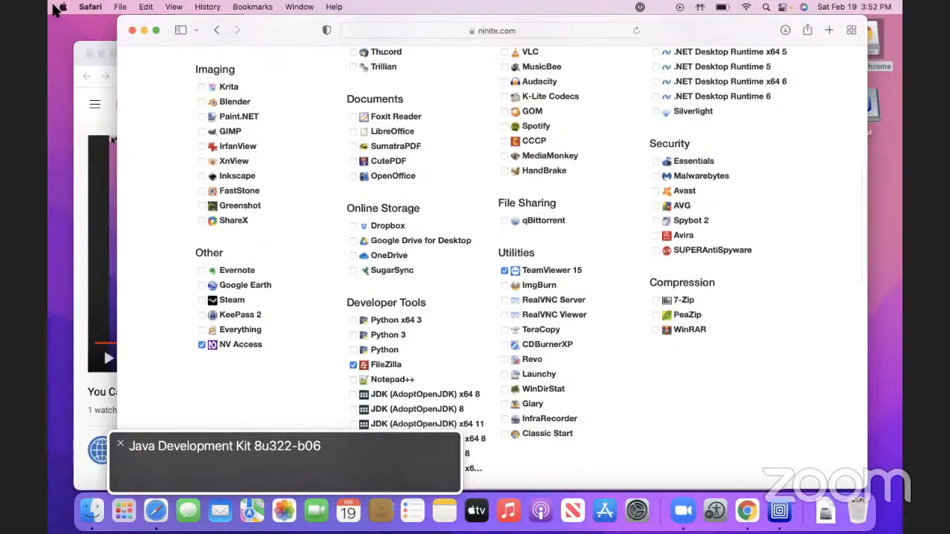
key("ctrl+alt+Right")
key("ctrl+alt+Right")
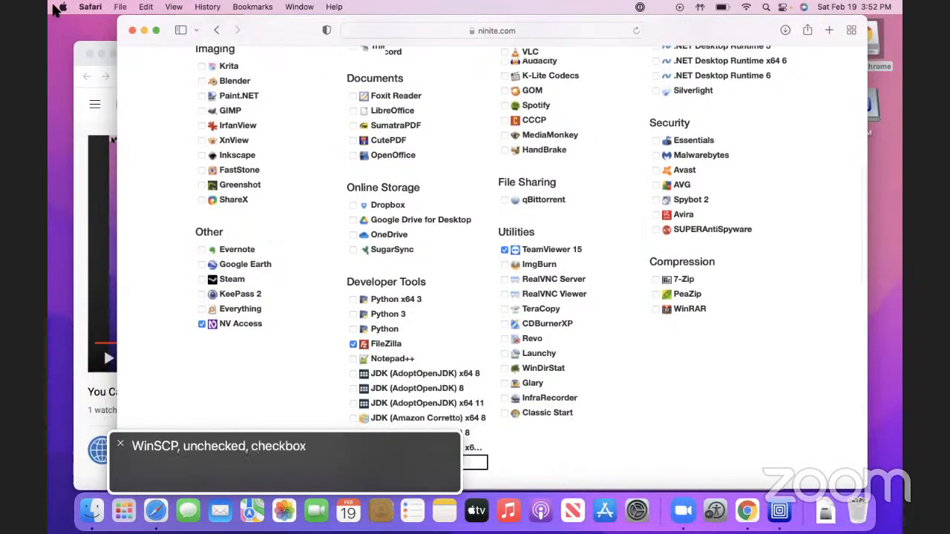
key("ctrl+alt+Right")
key("ctrl+alt+Right")
key("ctrl+alt+Right")
key("ctrl+alt+Right")
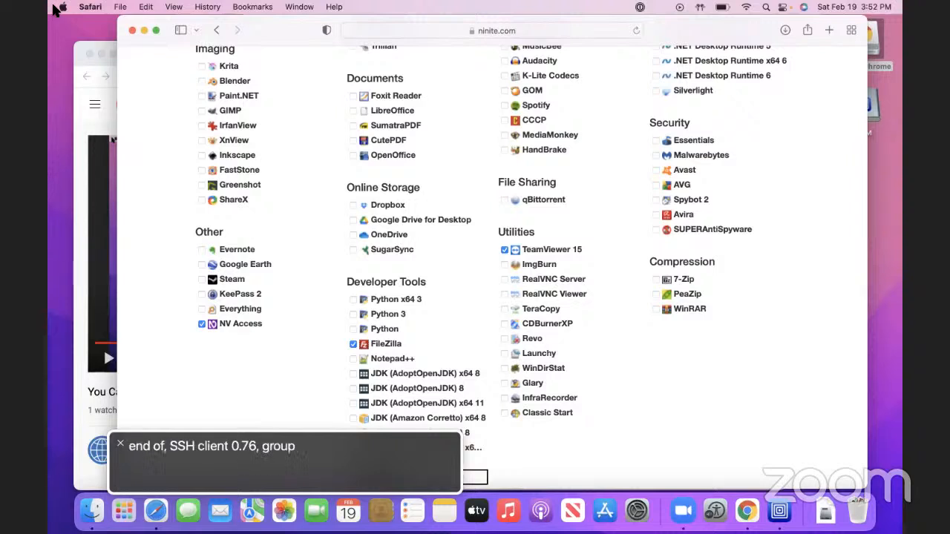
Select Visual Studio Code at the end of the Developer Tools list
key("ctrl+alt+Right")
key("ctrl+alt+Right")
key("ctrl+alt+Right")
key("ctrl+alt+Right")
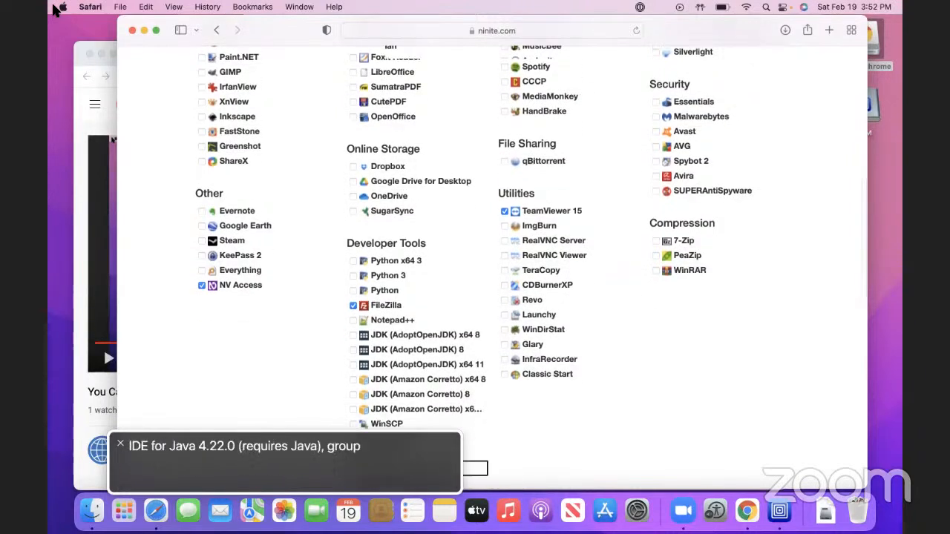
key("ctrl+alt+Right")
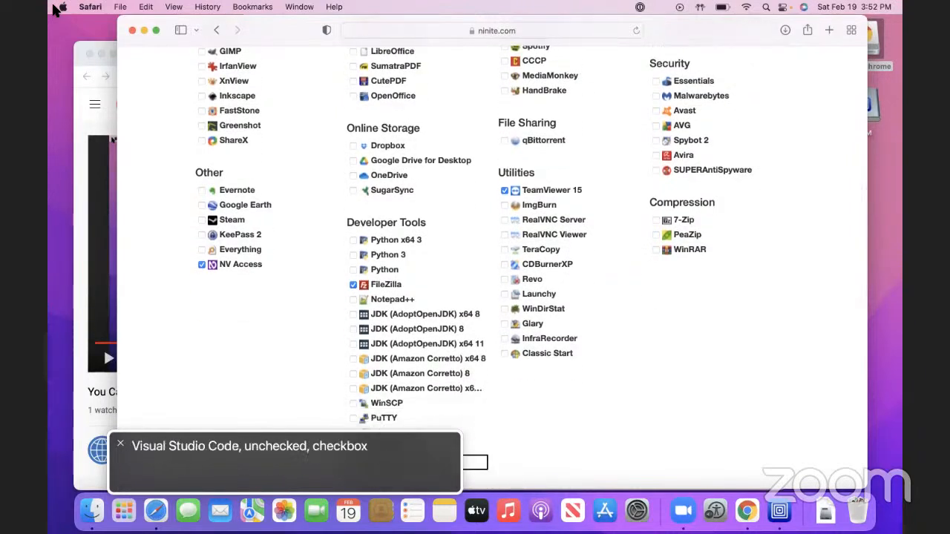
key("ctrl+alt+space")
Get the custom Ninite installer for the selected apps and allow downloads from ninite.com
key("ctrl+alt+Right")
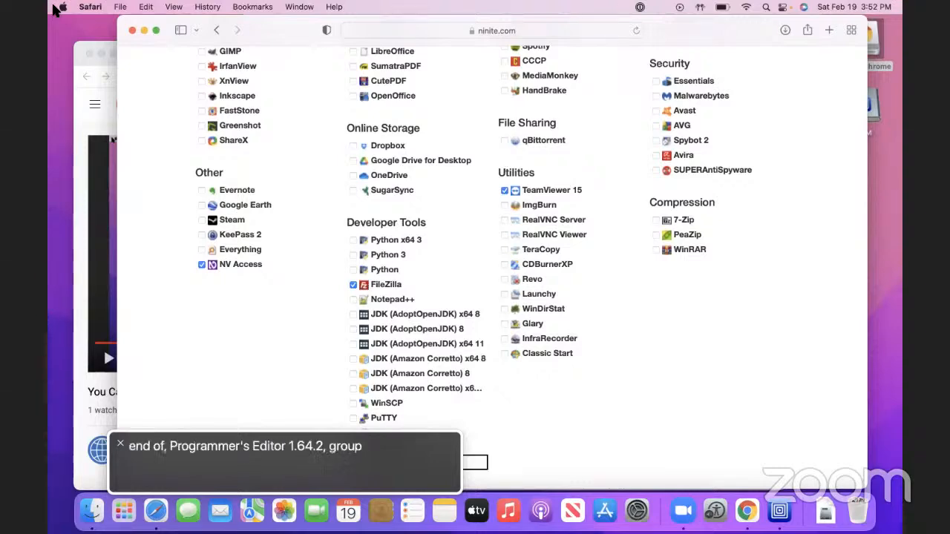
key("ctrl+alt+Right")
key("ctrl+alt+Right")
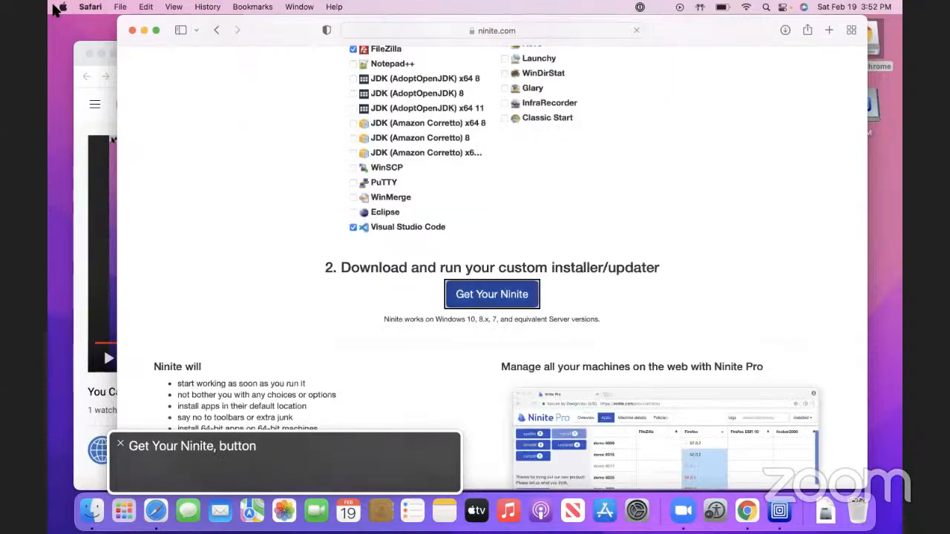
key("ctrl+alt+space")
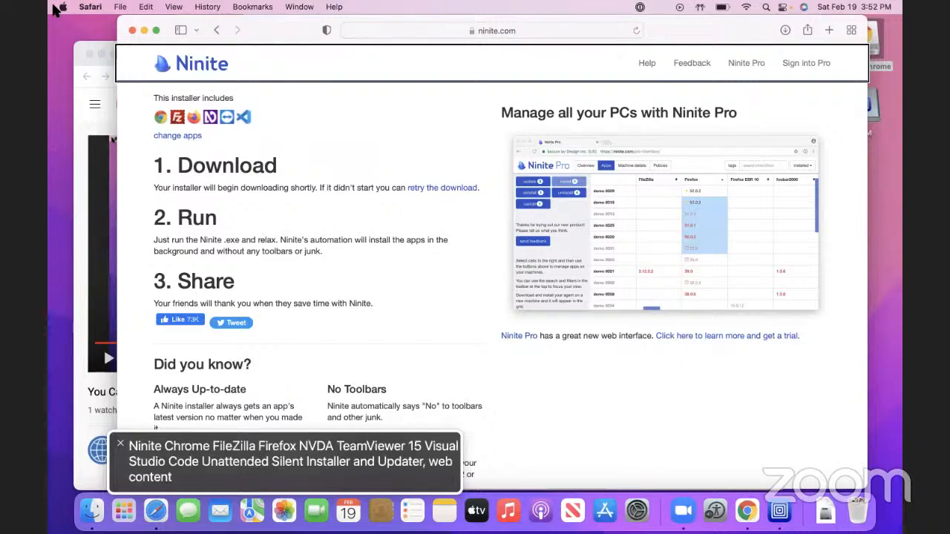
key("ctrl+alt+Right")
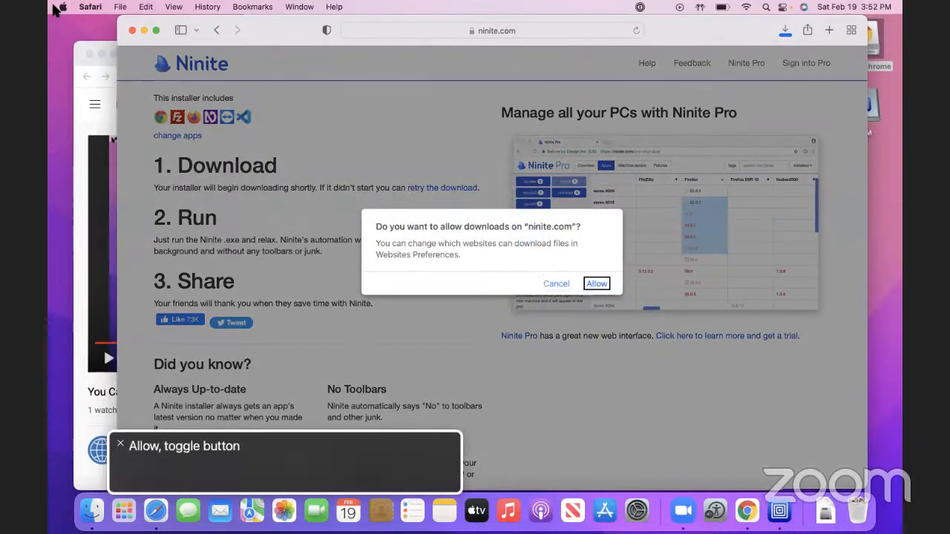
key("ctrl+alt+space")
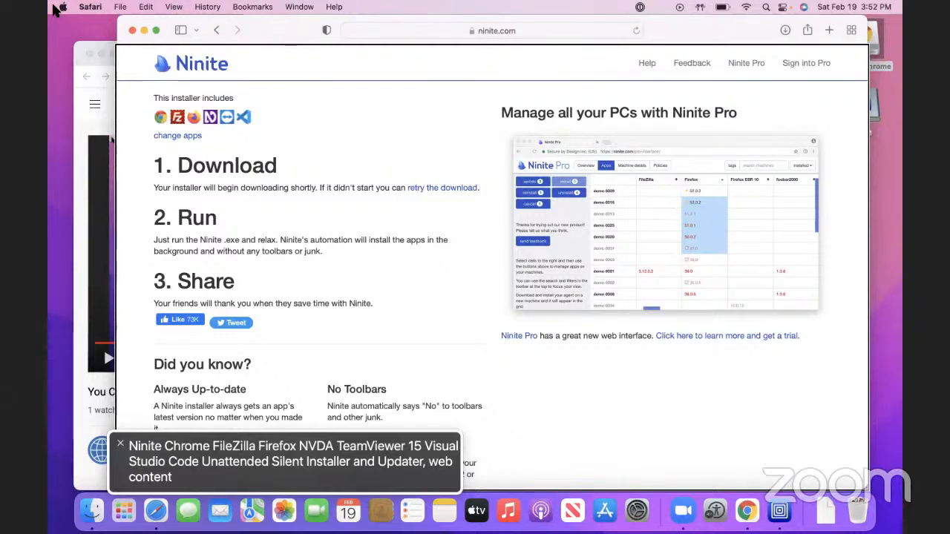
Open the browser's list of downloads and select the newly downloaded Ninite installer
key("super+l")
key("Escape")
key("super+l")
key("Tab")
key("ctrl+alt+Left")
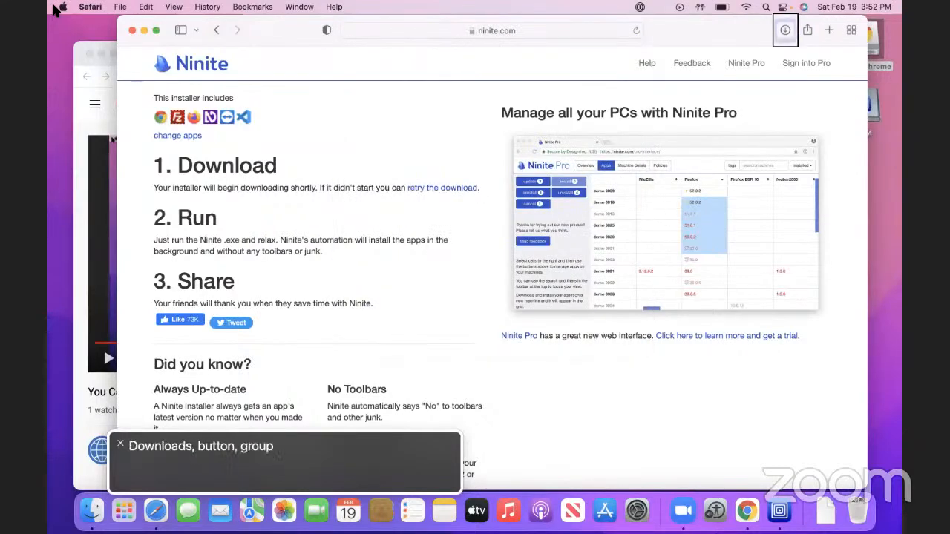
key("ctrl+alt+space")
key("Tab")
key("Down")
key("Up")
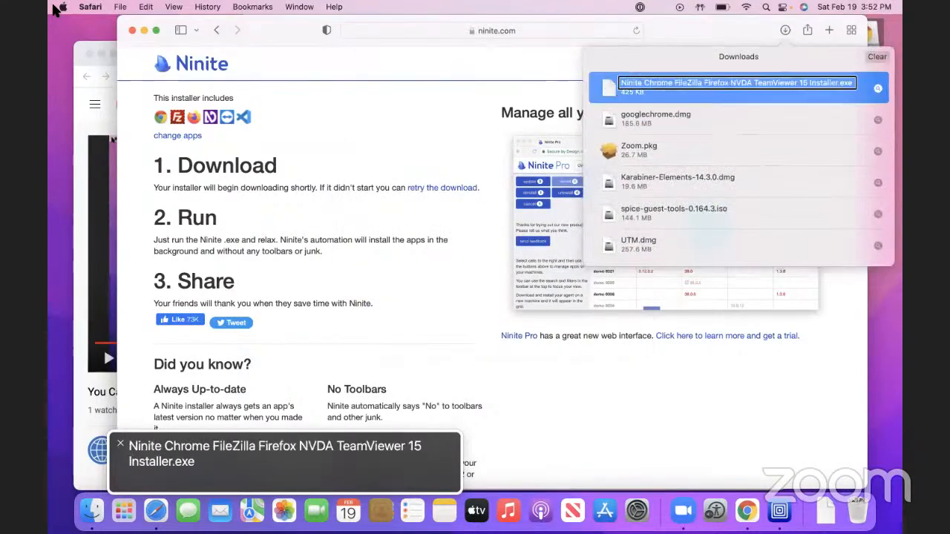
Reveal the Ninite installer in Finder's Downloads folder and copy the file
key("Tab")
key("ctrl+alt+space")
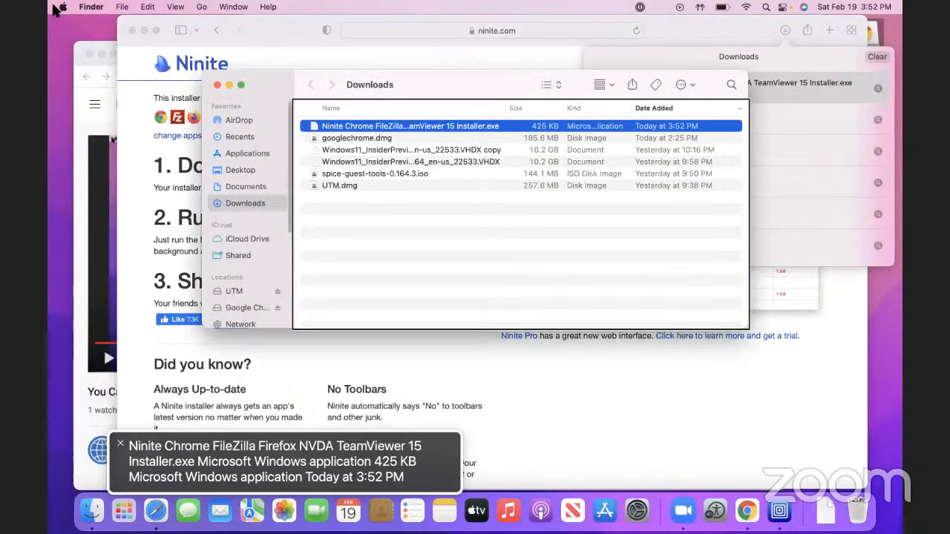
key("super+c")
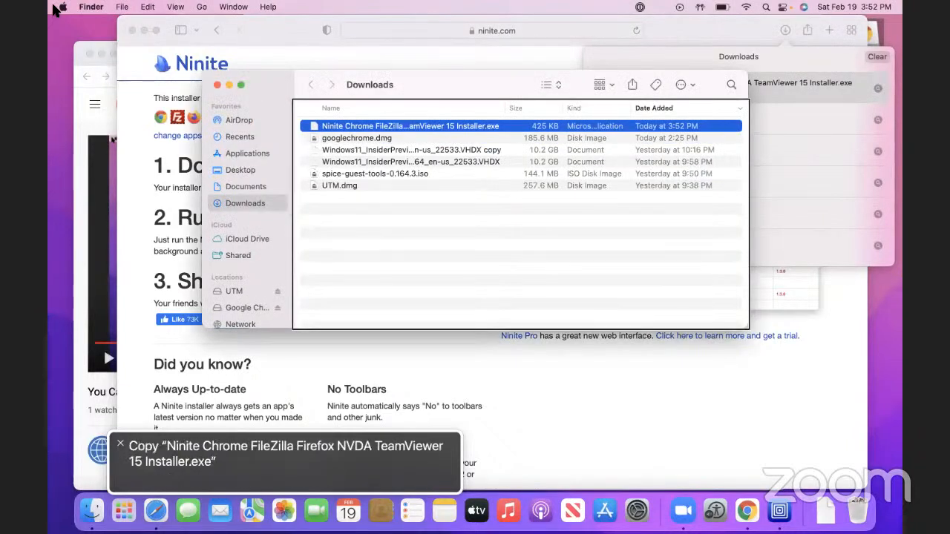
Paste the copied Ninite installer into the Documents folder in Finder
key("ctrl+alt+shift+Up")
key("ctrl+alt+Left")
key("ctrl+alt+shift+Down")
key("Up")
key("Up")
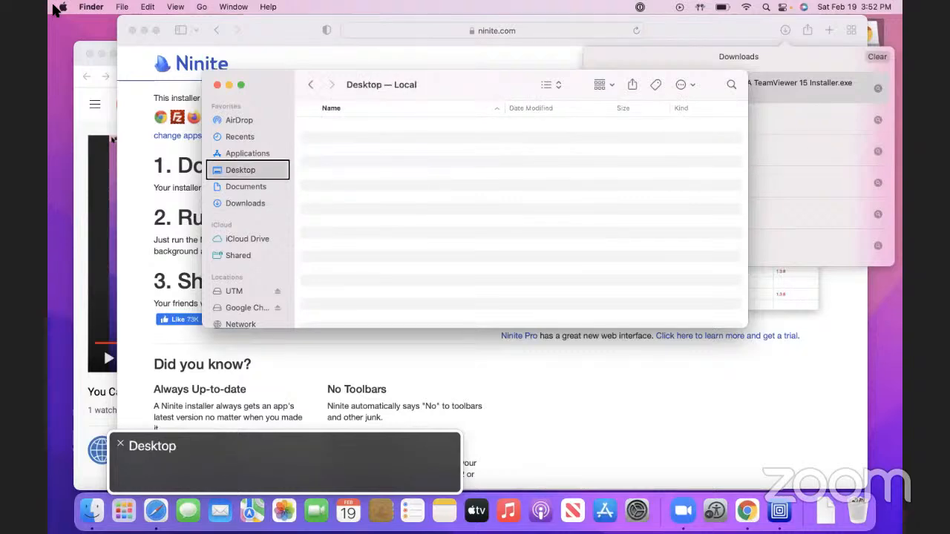
key("Down")
key("ctrl+alt+shift+Up")
key("ctrl+alt+Right")
key("super+v")
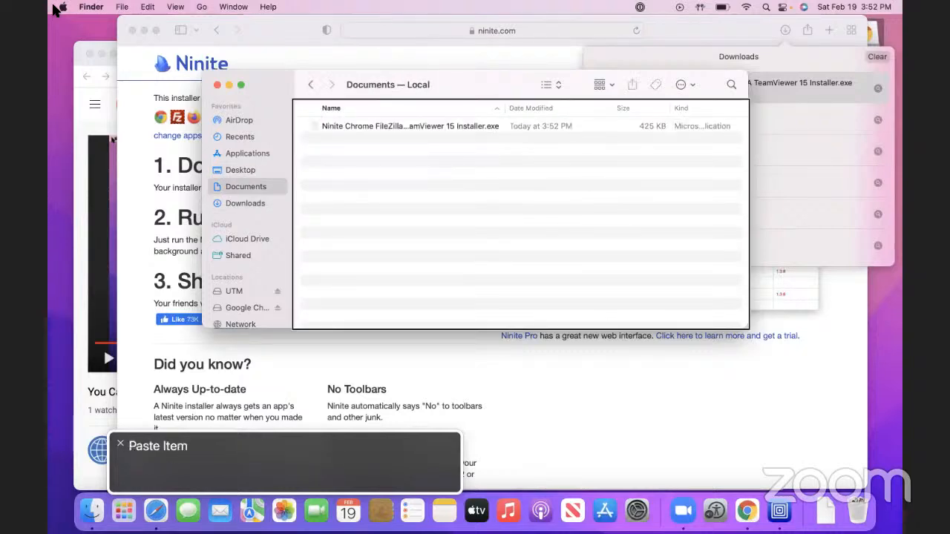
Switch to Google Chrome and check the YouTube live stream page, including its viewer information below the video
key("ctrl+Right")
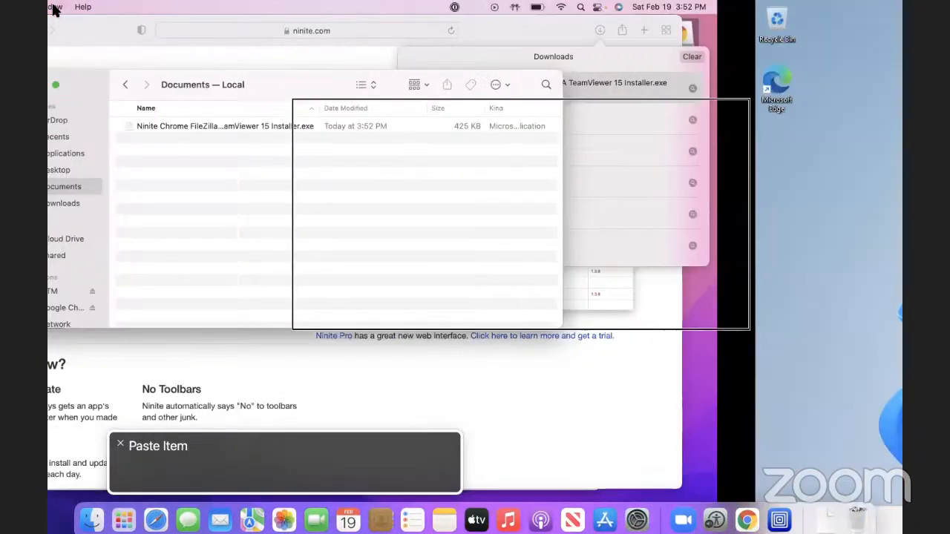
key("ctrl+Left")
key("super+Tab")
key("super+Tab")
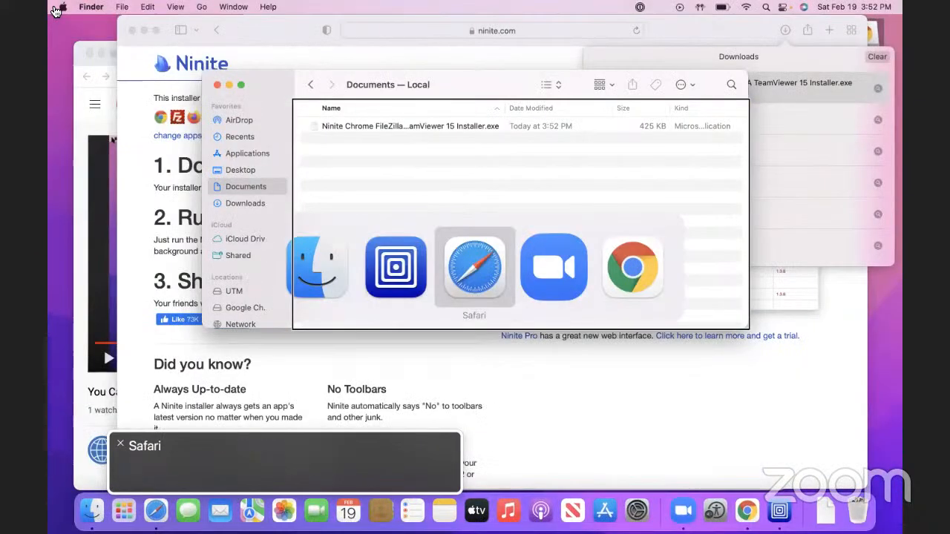
key("super+Tab")
key("super+Tab")
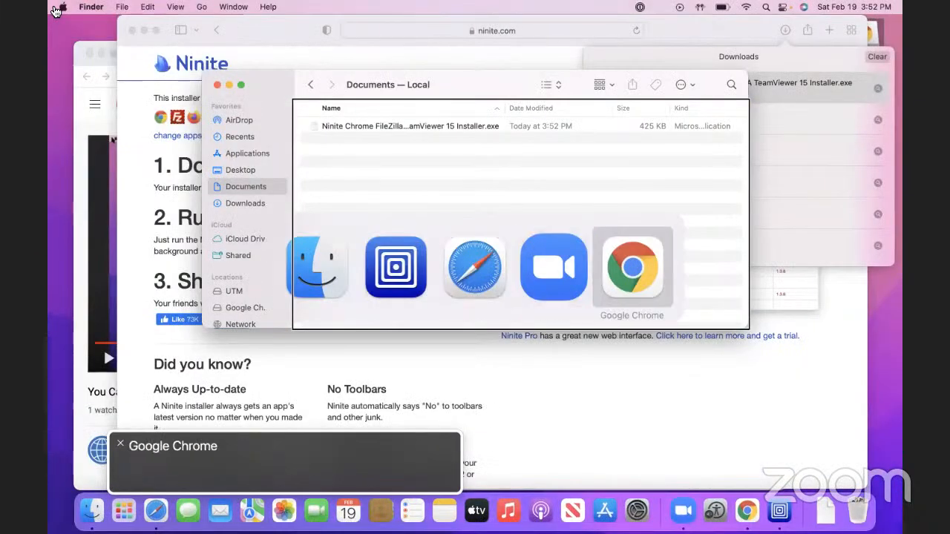
key("ctrl+alt+Left")
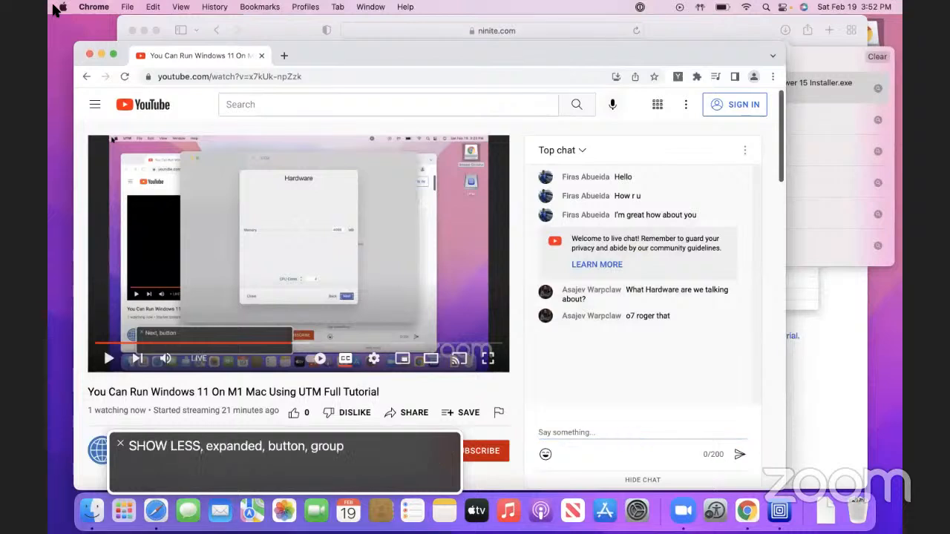
key("ctrl+alt+Left")
key("ctrl+alt+Left")
key("ctrl+alt+Left")
key("ctrl+alt+Left")
key("ctrl+alt+Left")
key("ctrl+alt+Left")
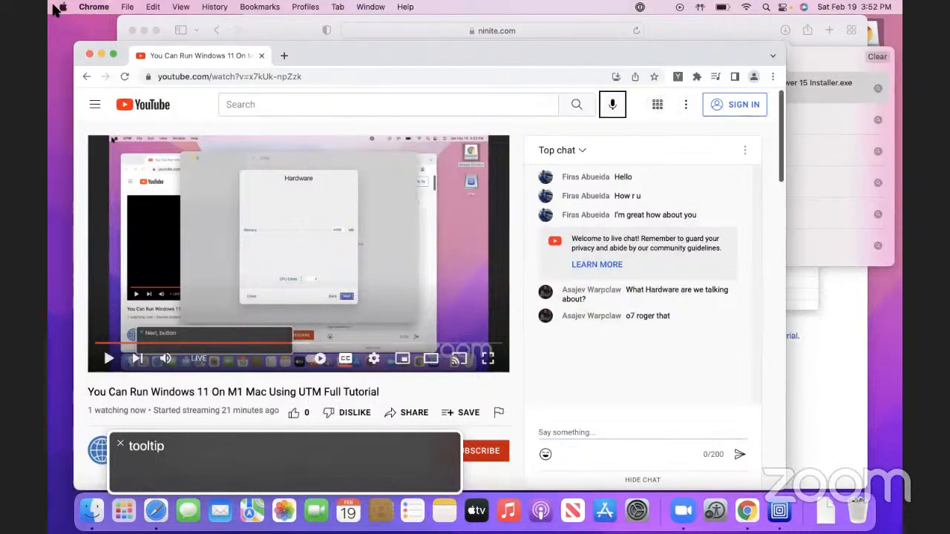
key("ctrl+alt+Right")
key("ctrl+alt+Right")
key("ctrl+alt+Right")
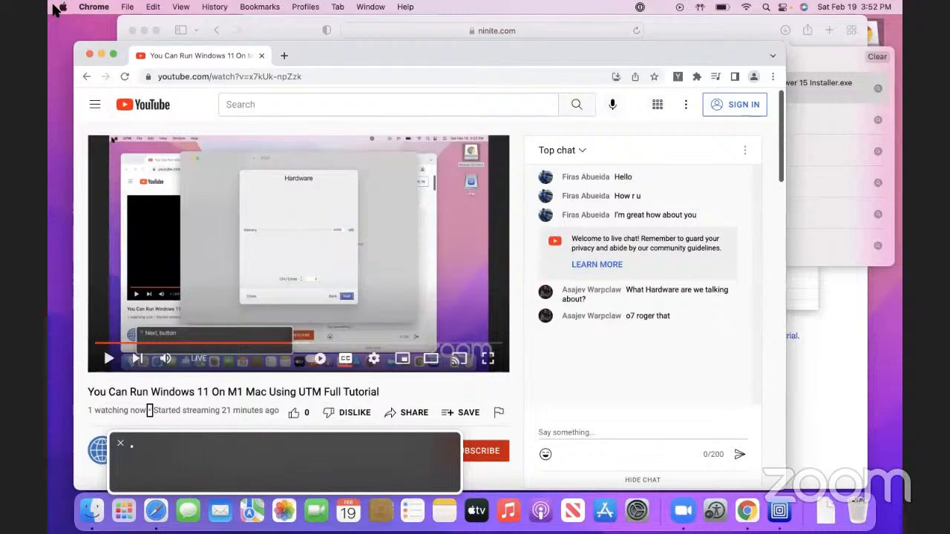
key("super+Tab")
key("super+Tab")
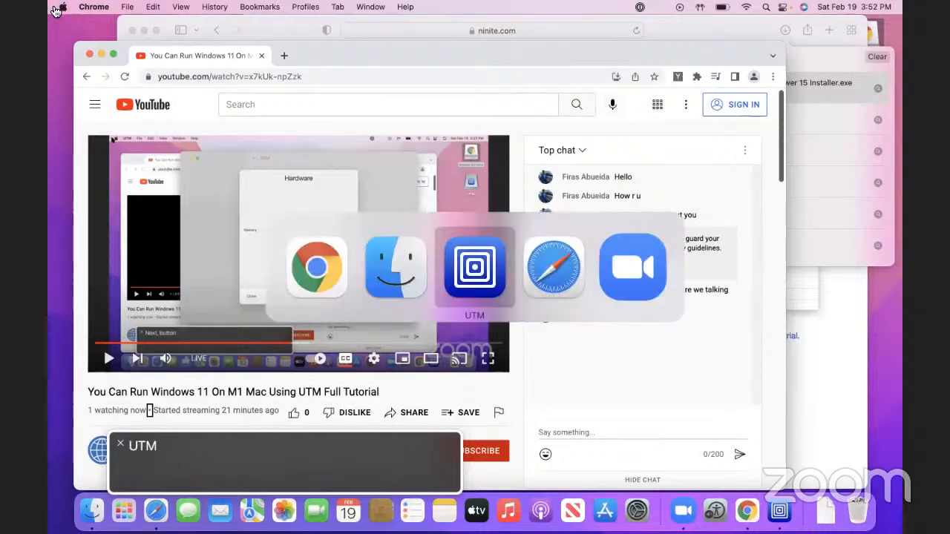
key("super+Tab")
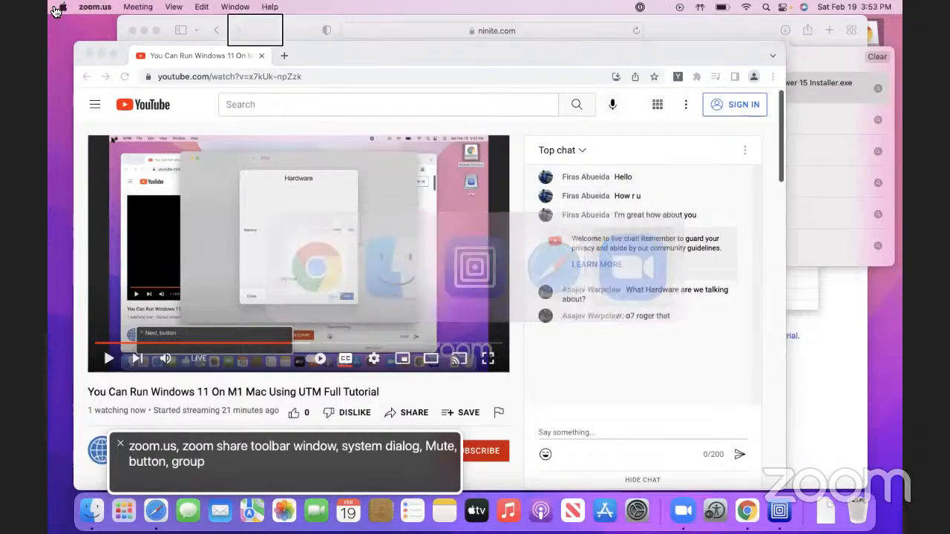
key("super+shift+s")
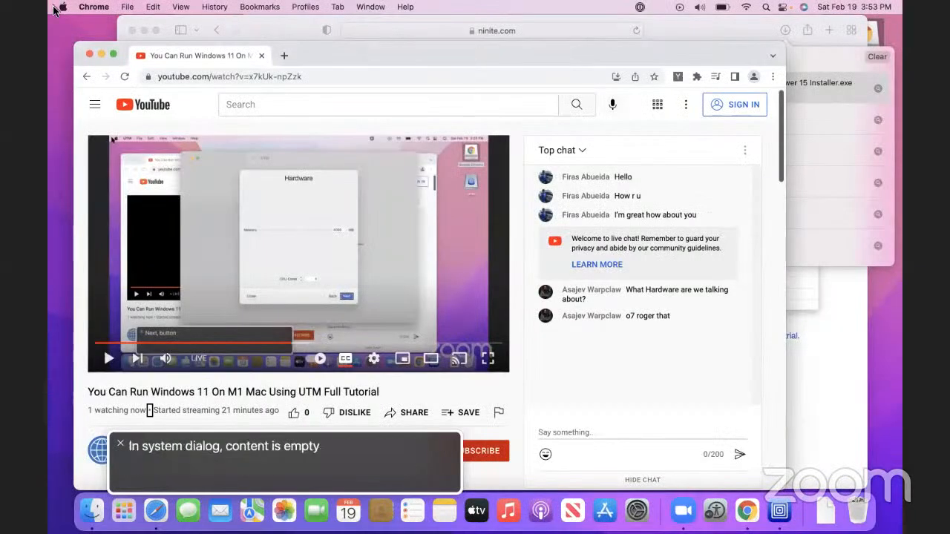
Switch to Finder, copy the Ninite installer in the Documents folder and paste a second copy into the same folder
key("super+Tab")
key("super+Tab")
key("Down")
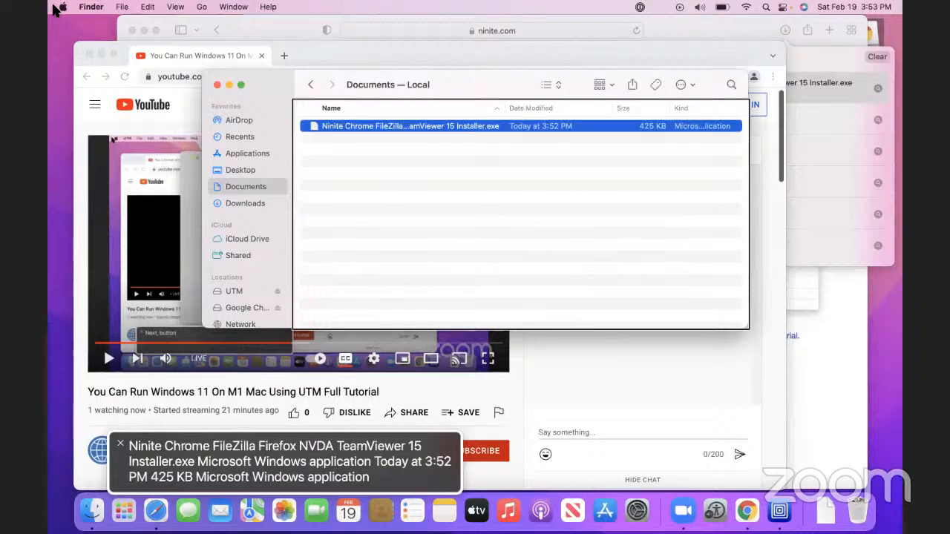
key("super+c")
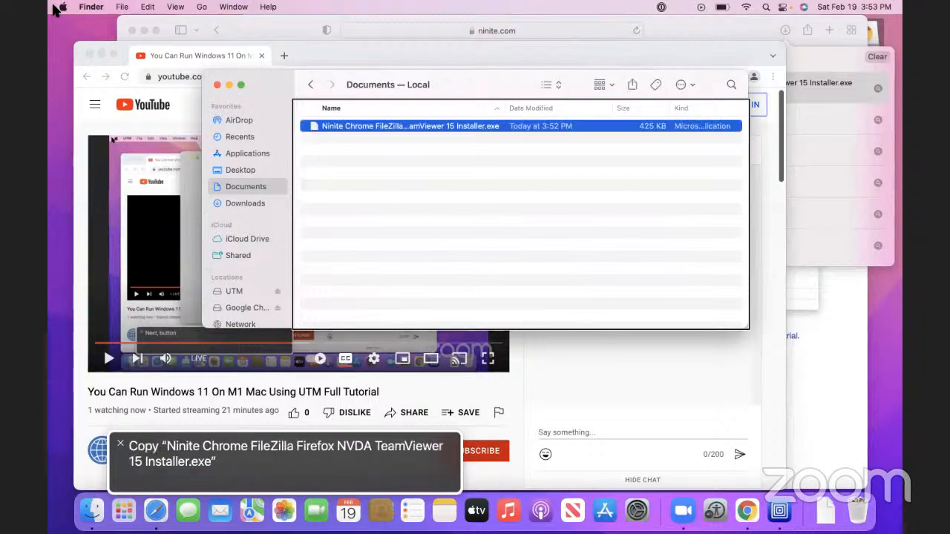
key("shift+Tab")
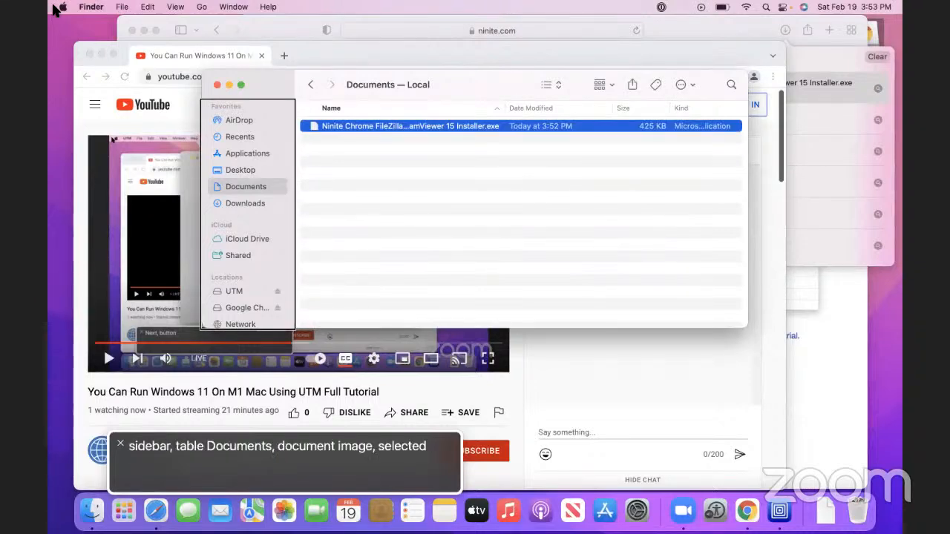
key("ctrl+alt+shift+Down")
key("ctrl+alt+Down")
key("ctrl+alt+shift+Up")
key("ctrl+alt+Right")
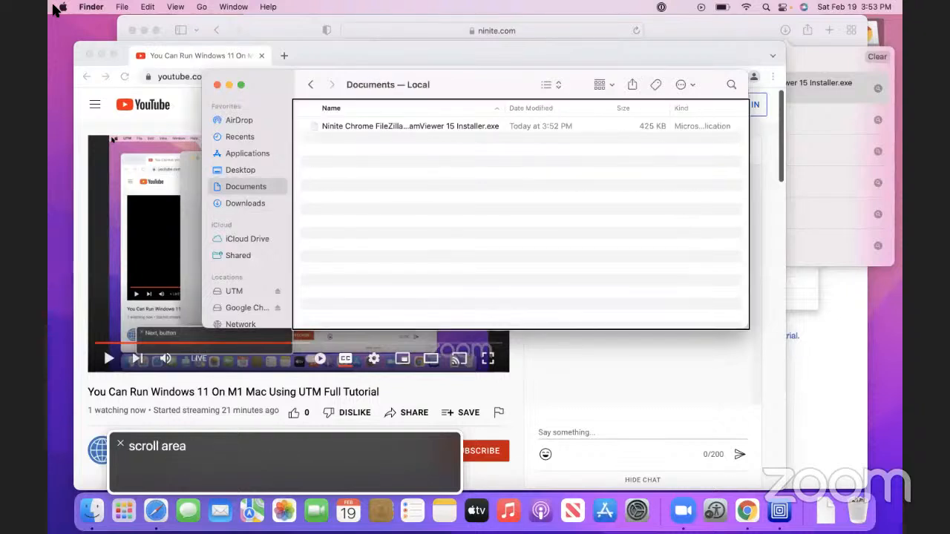
key("super+v")
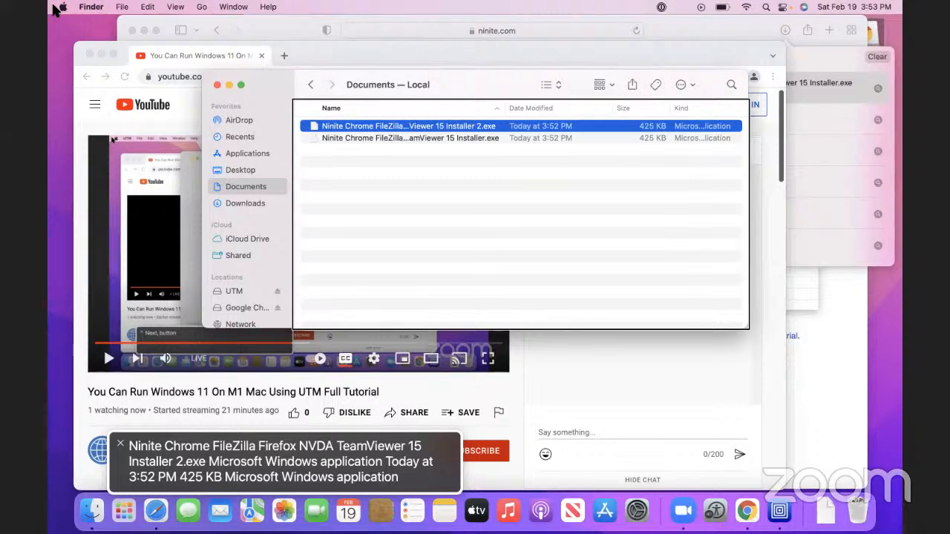
Switch to the full-screen Windows 11 virtual machine, turn off VoiceOver and leave the open Start menu
key("ctrl+Right")
key("super+F5")
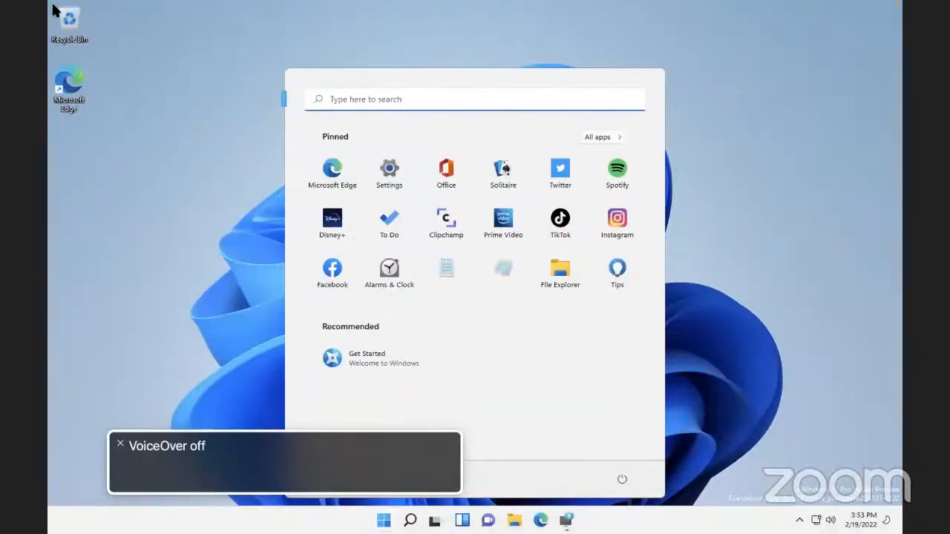
key("Return")
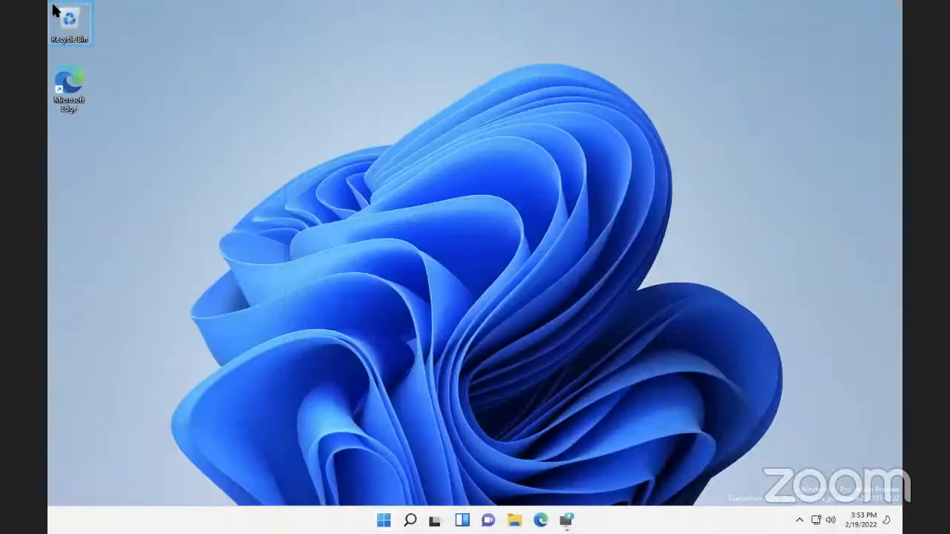
key("super+r")
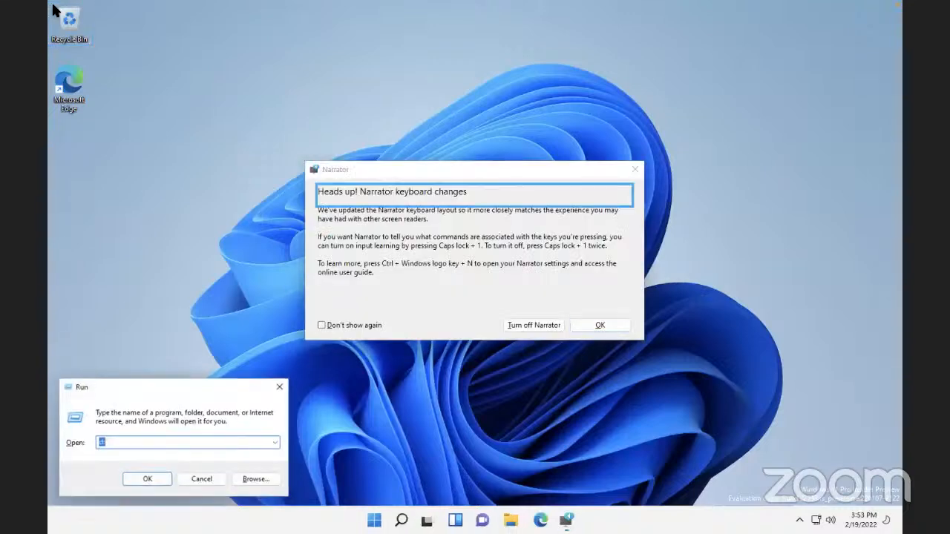
key("Escape")
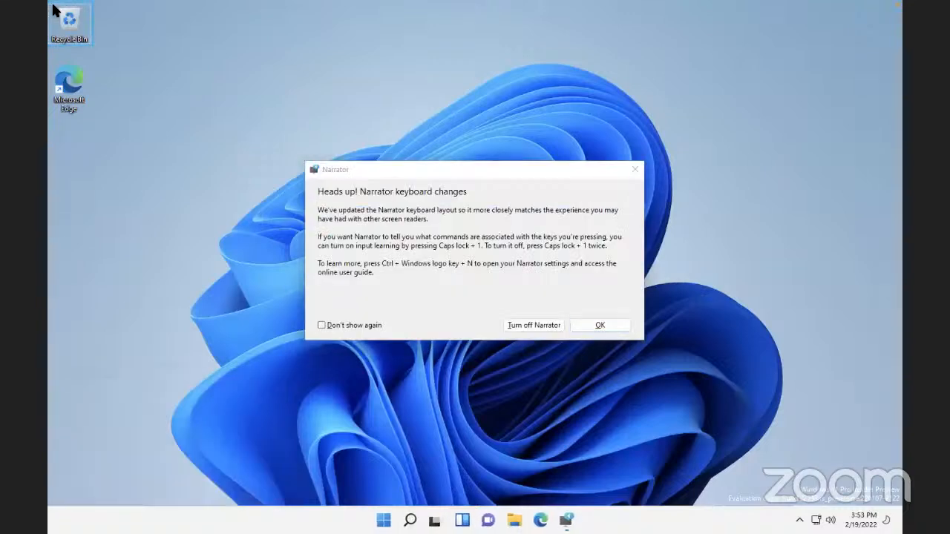
key("super")
type("this")
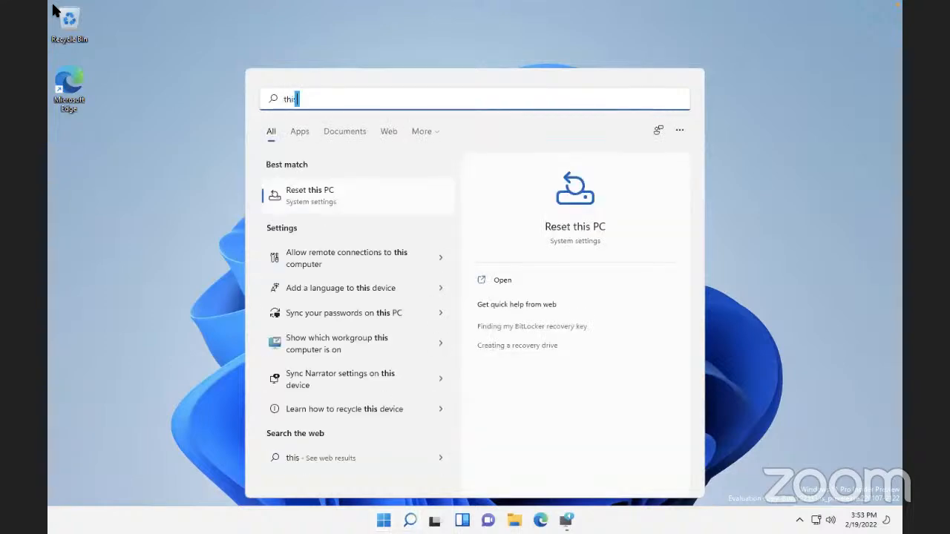
key("Down")
key("Down")
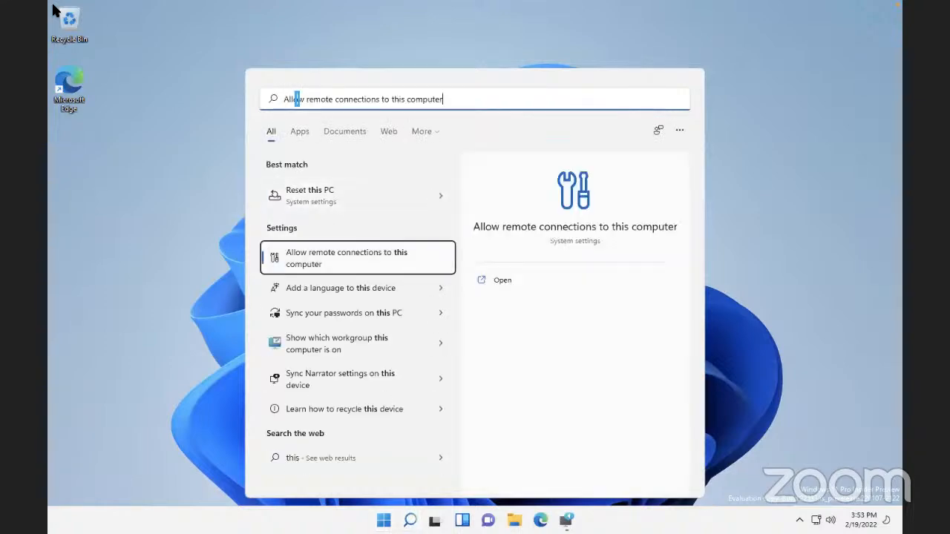
key("Up")
key("Up")
key("Up")
key("Escape")
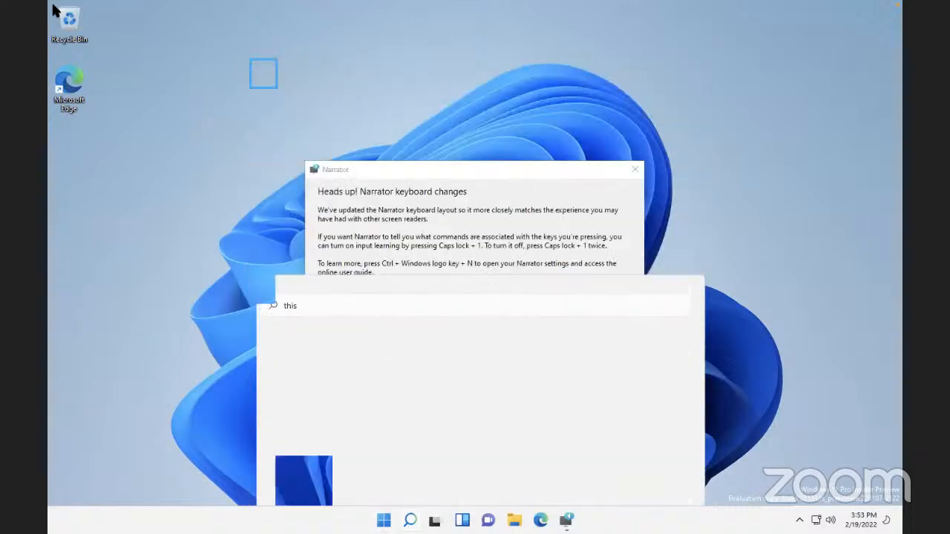
Dismiss the Narrator keyboard changes notice and open File Explorer in Windows
key("Return")
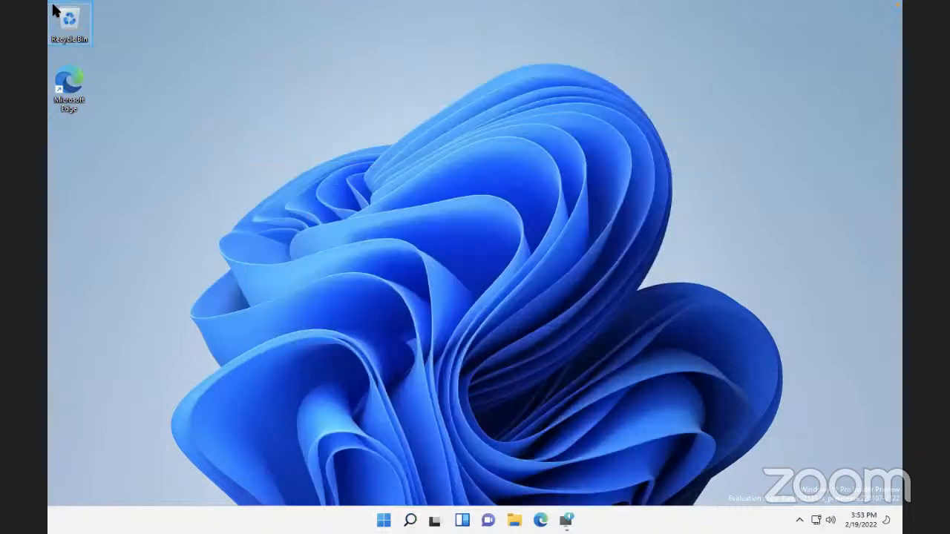
key("Tab")
key("Right")
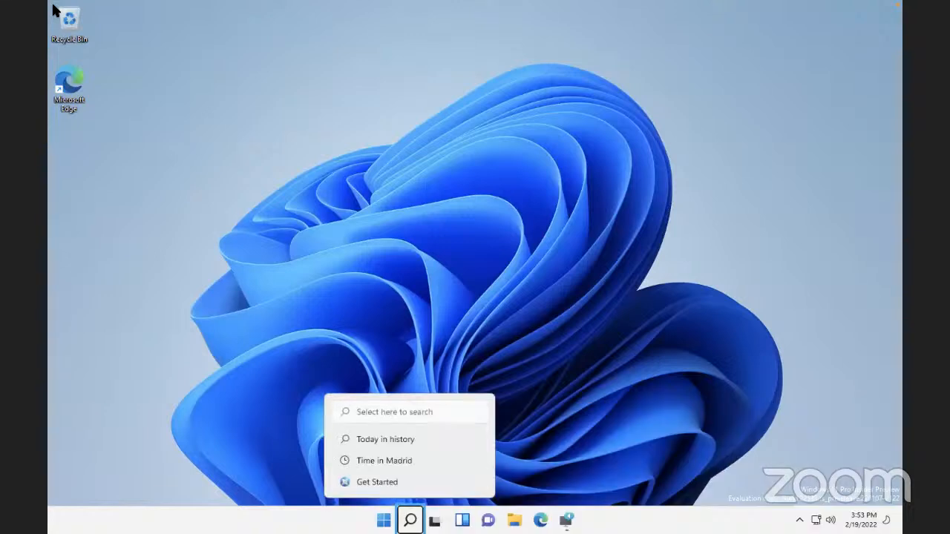
key("Right")
key("Right")
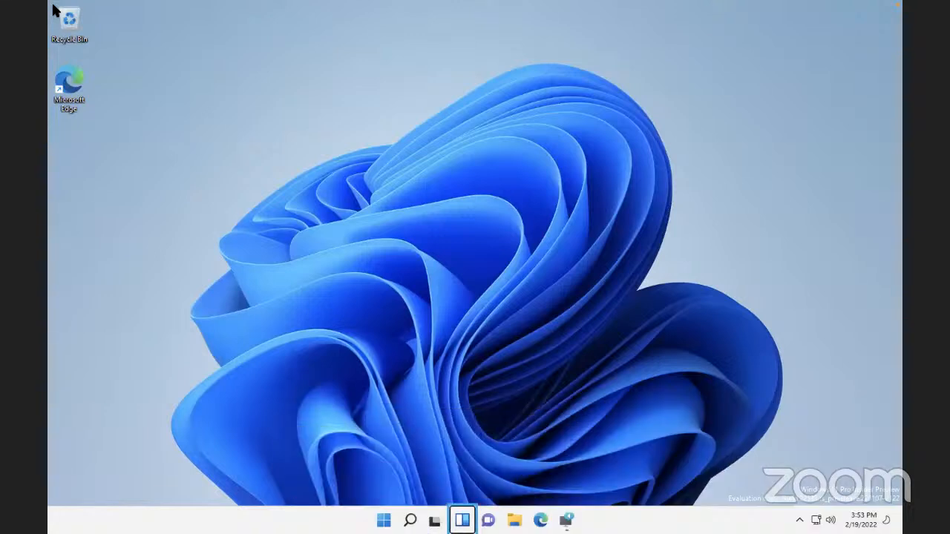
key("Right")
key("Right")
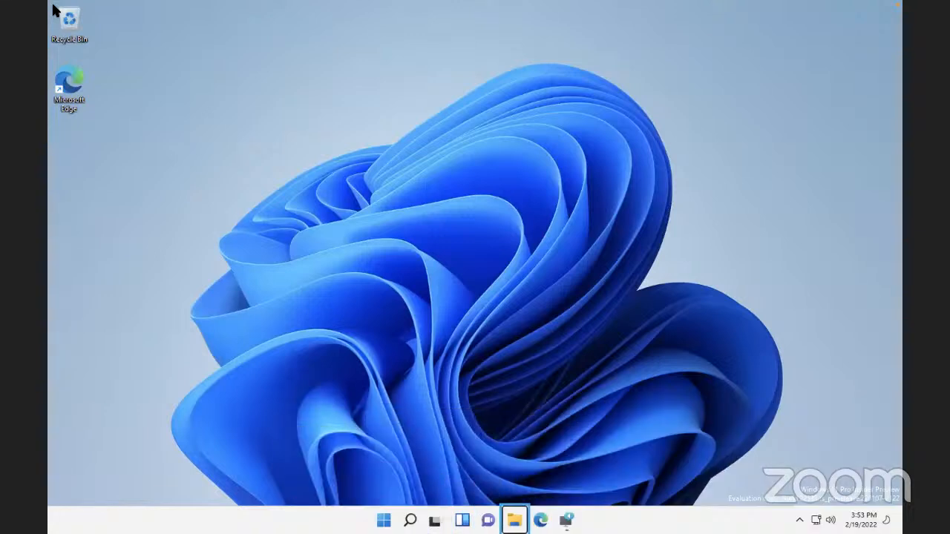
key("Return")
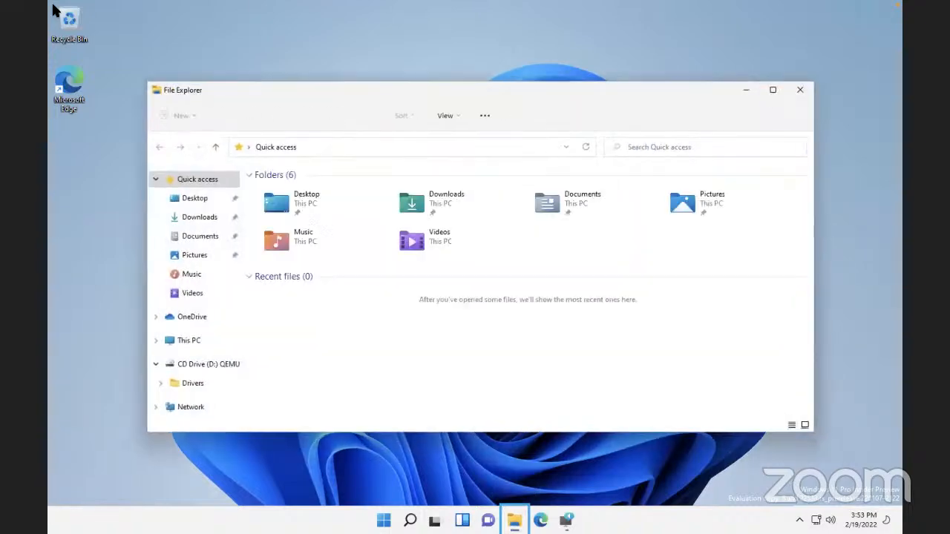
Open the Desktop folder from Quick access and go from there to This PC
key("Down")
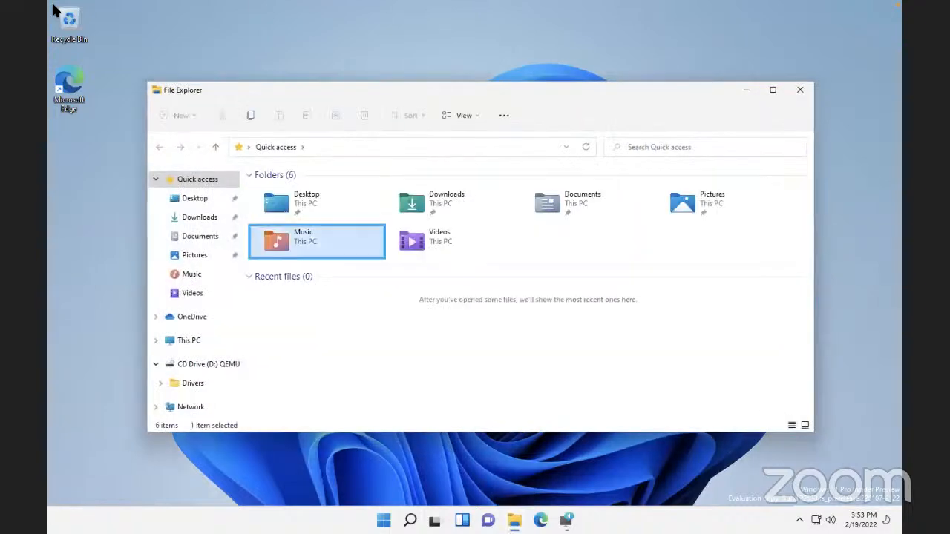
key("Up")
key("Return")
key("Down")
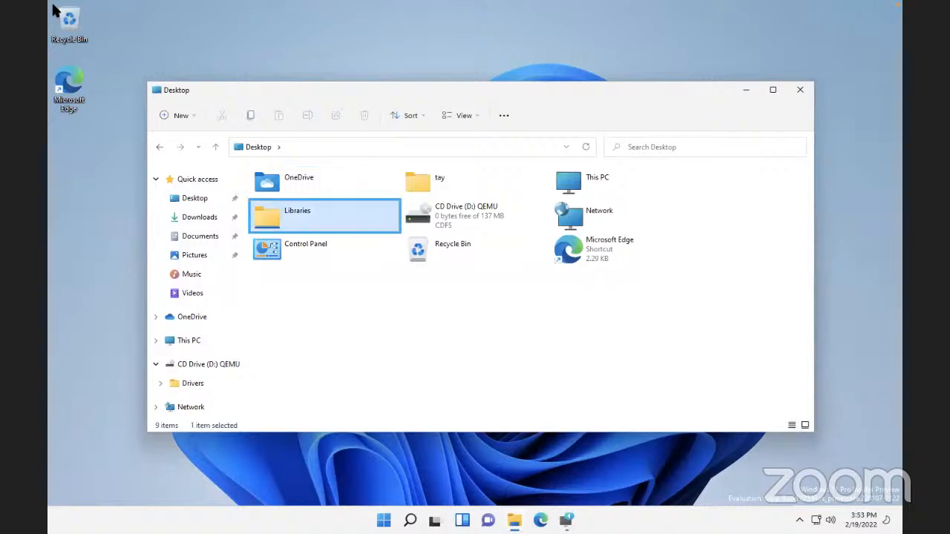
key("Right")
key("Right")
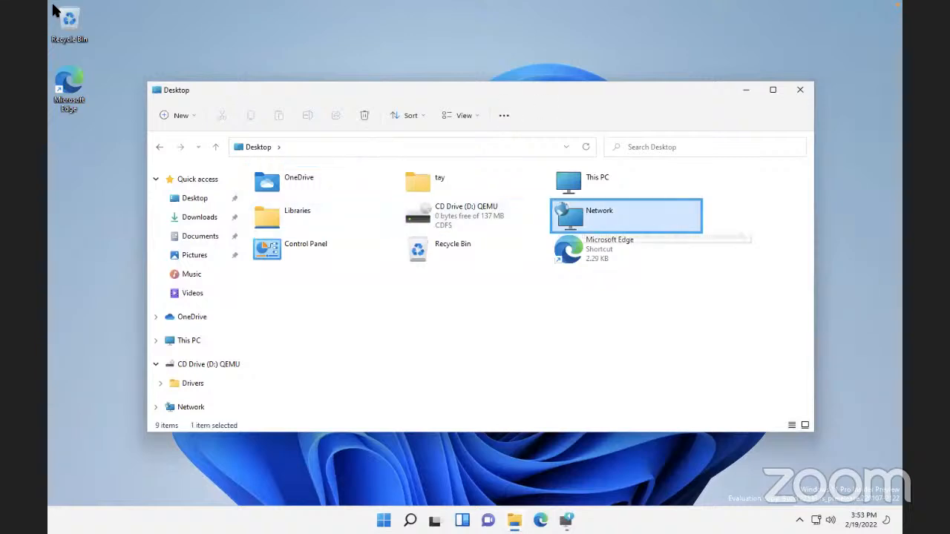
key("Right")
key("Right")
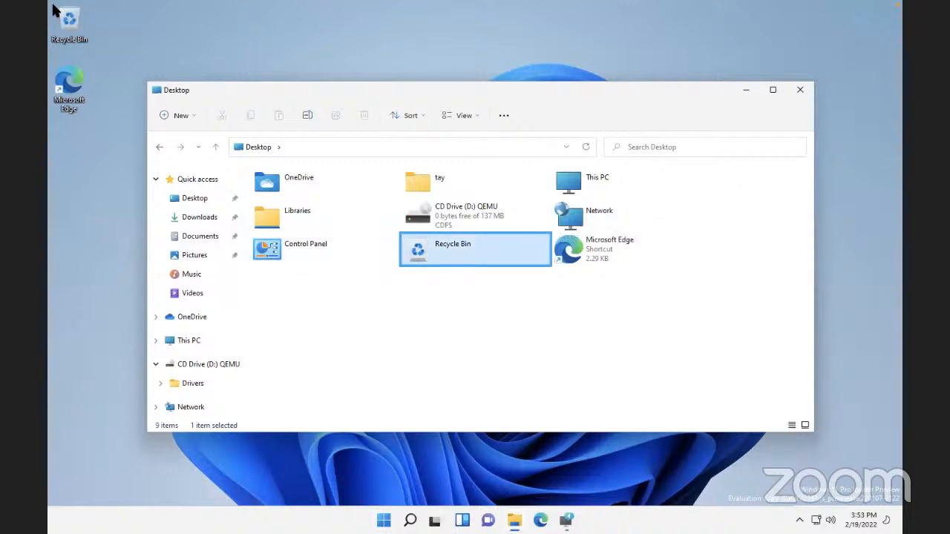
key("Right")
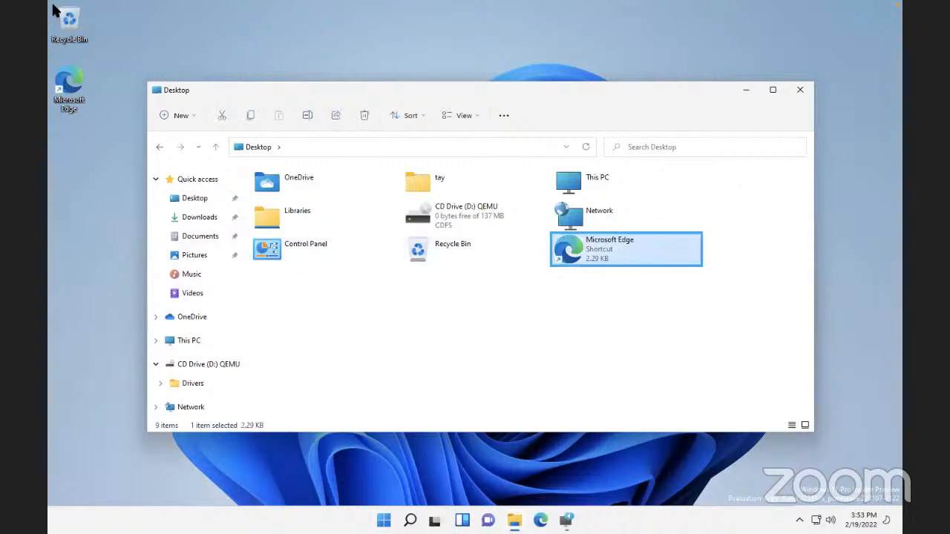
key("t")
key("Right")
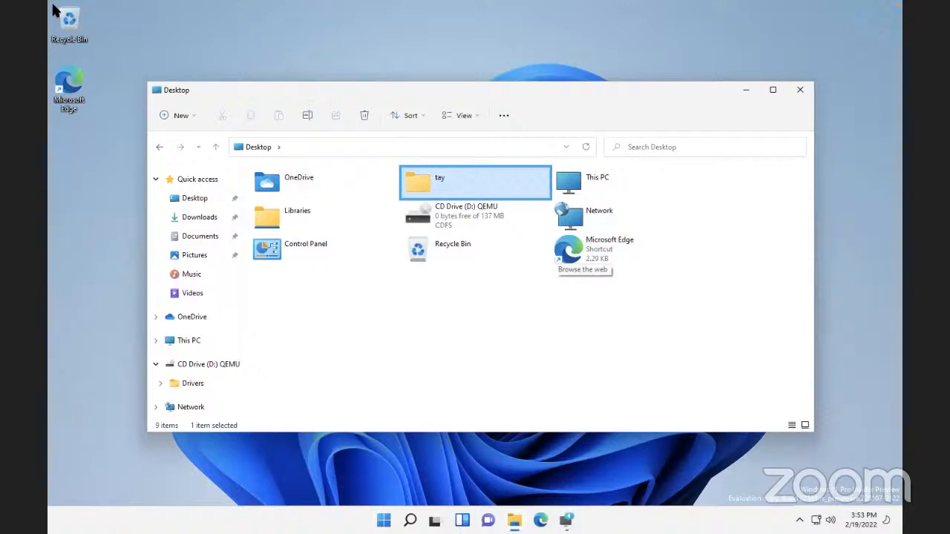
key("Return")
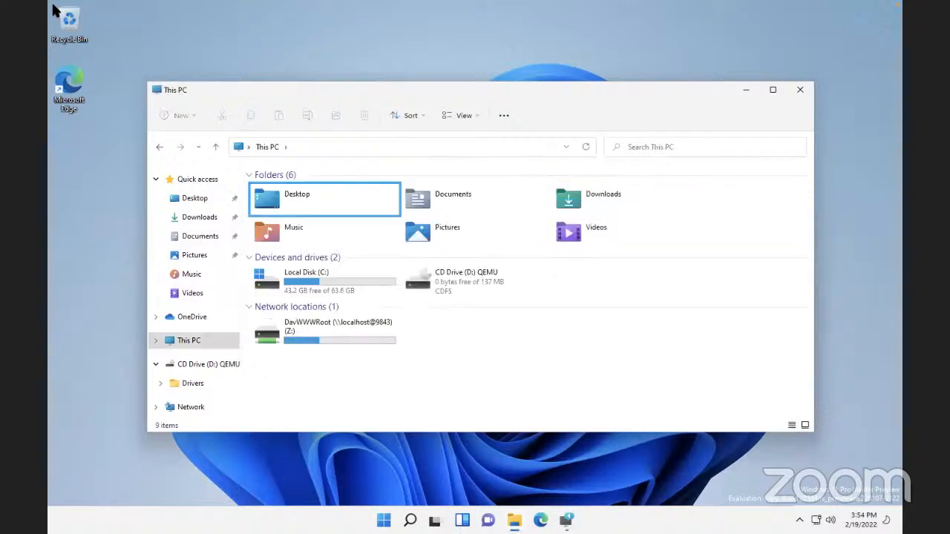
Collapse the Devices and drives group in This PC and open the DavWWWRoot (Z:) network drive
key("Down")
key("Down")
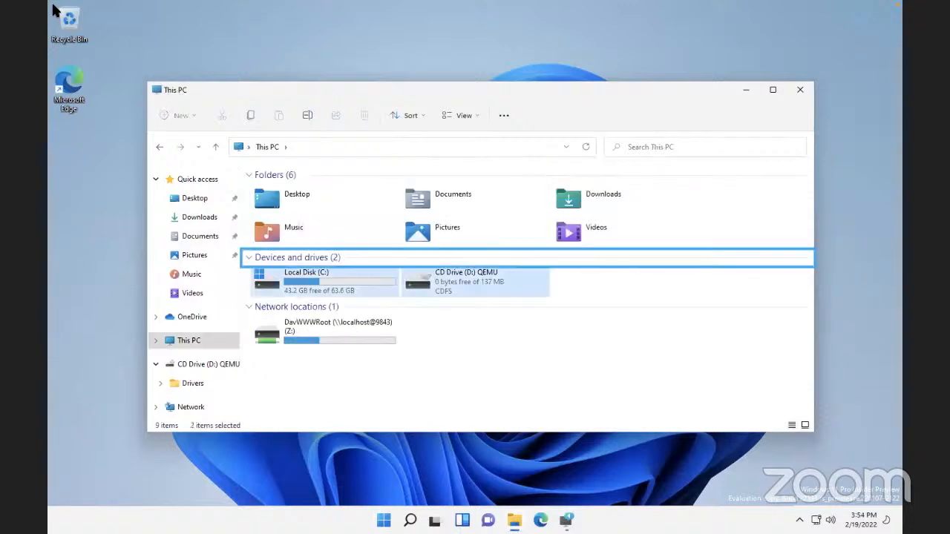
key("Left")
key("Down")
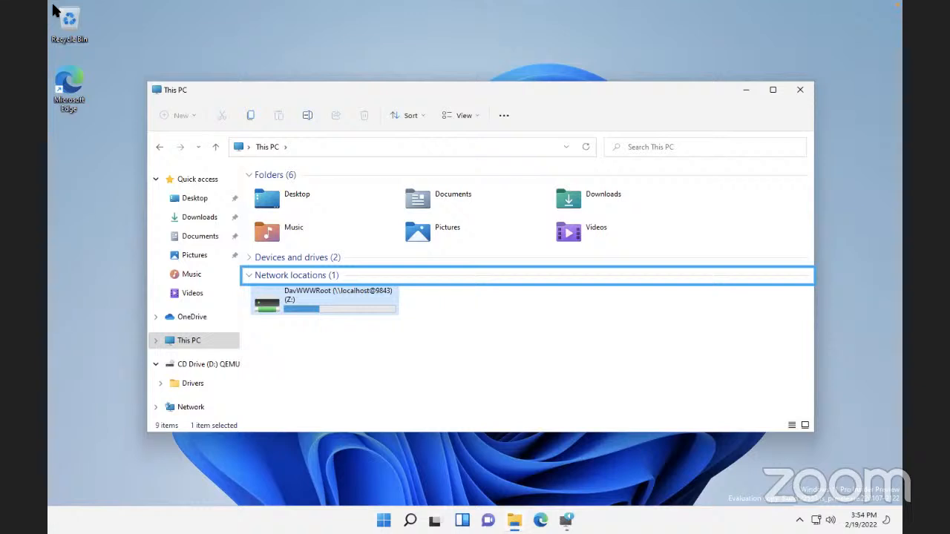
key("Down")
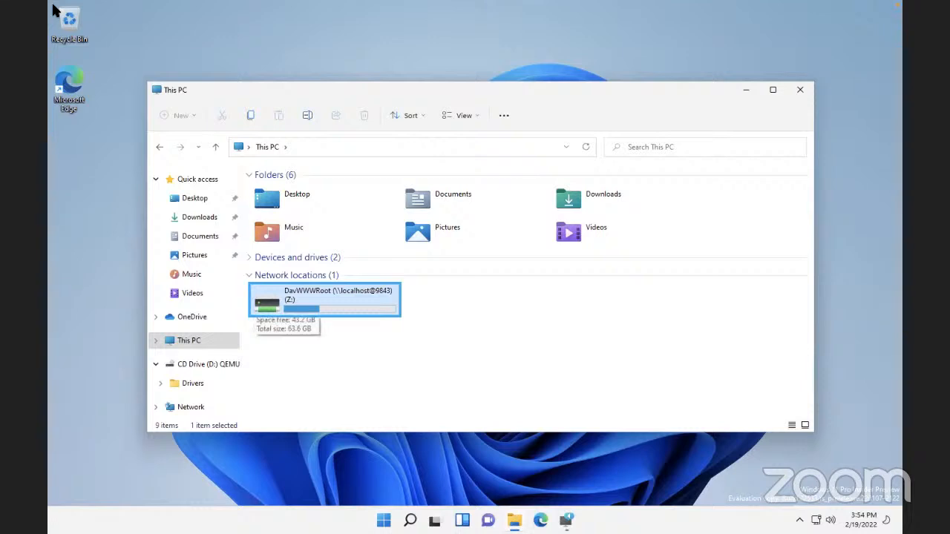
key("Return")
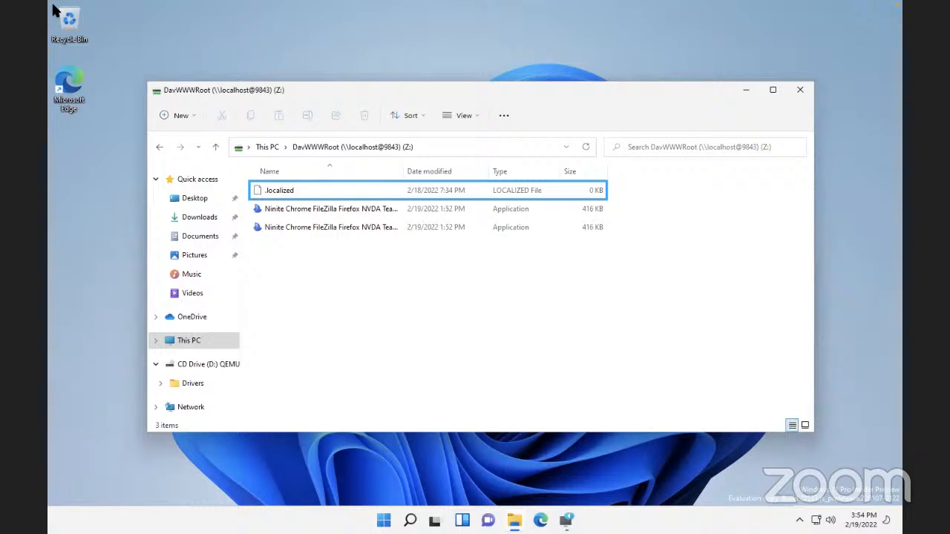
Run the first Ninite installer in the shared drive and allow it to make changes to the device
key("Down")
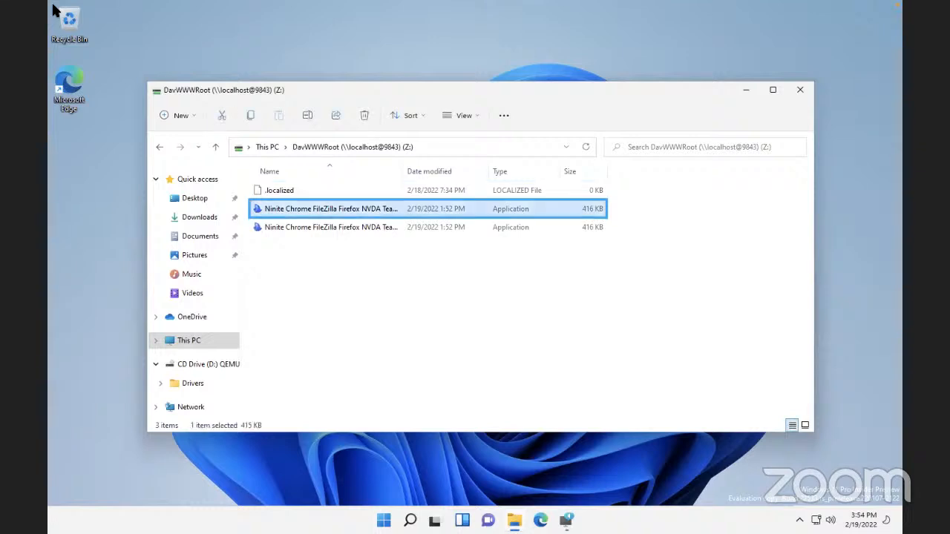
key("Up")
key("Down")
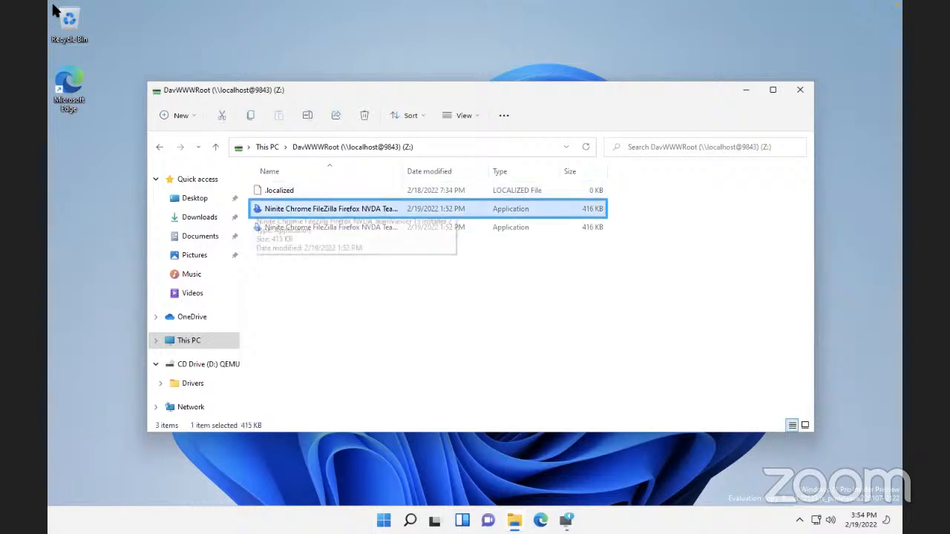
key("Return")
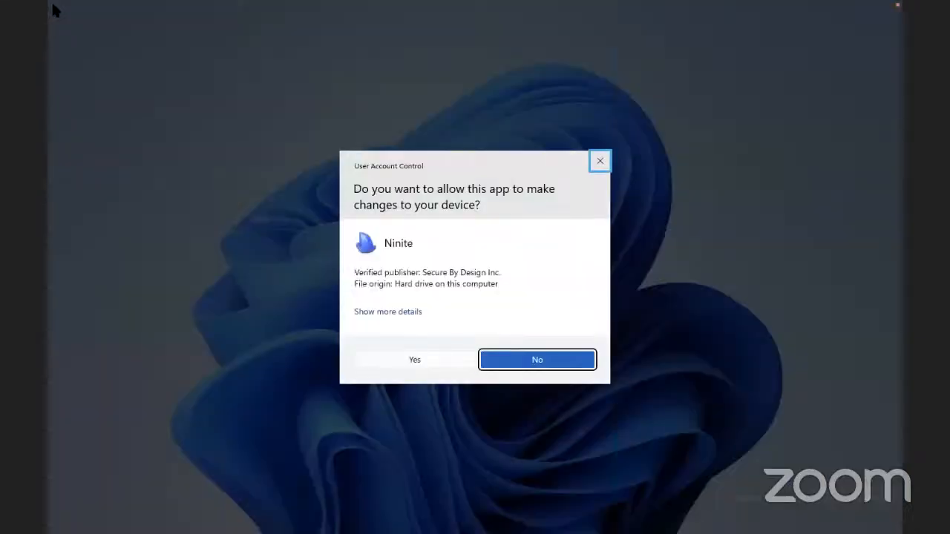
key("alt+y")
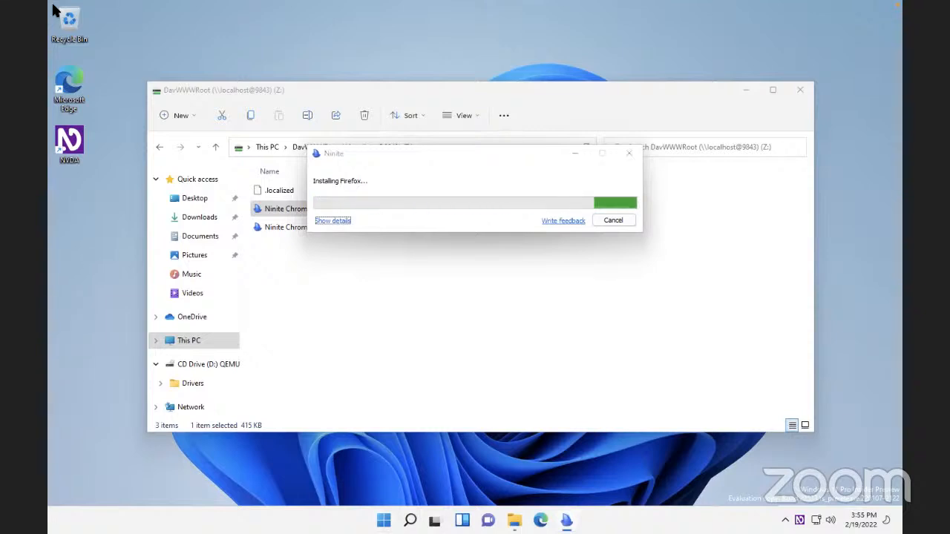
Show the Windows desktop and select the NVDA shortcut
key("super+d")
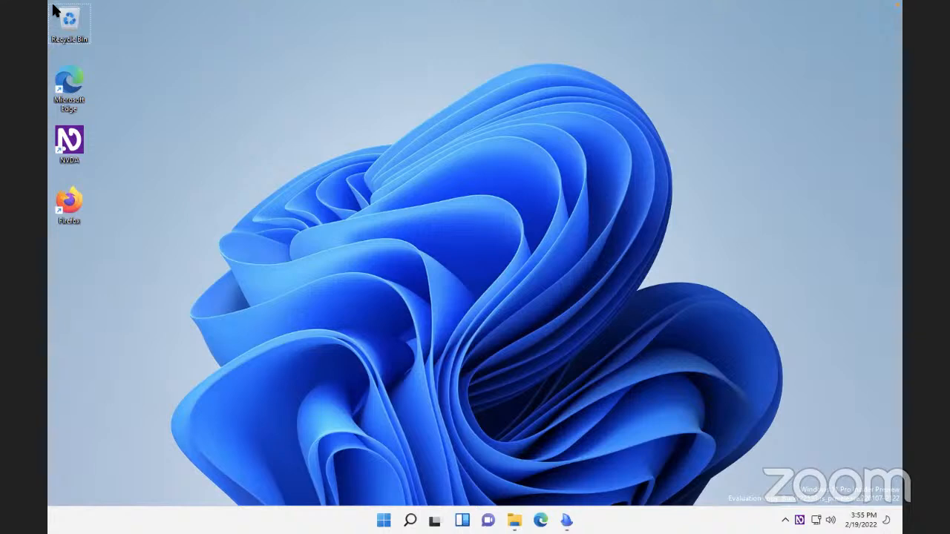
key("n")
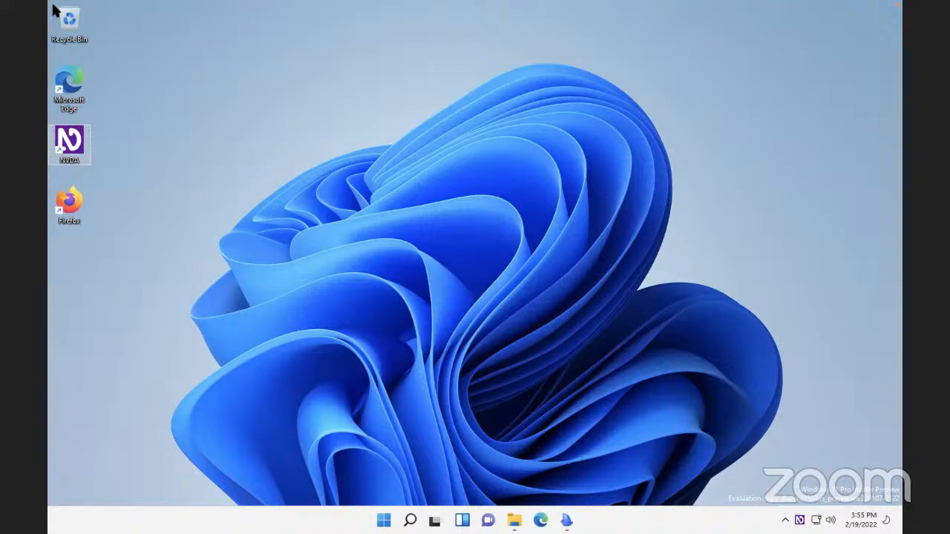
key("super")
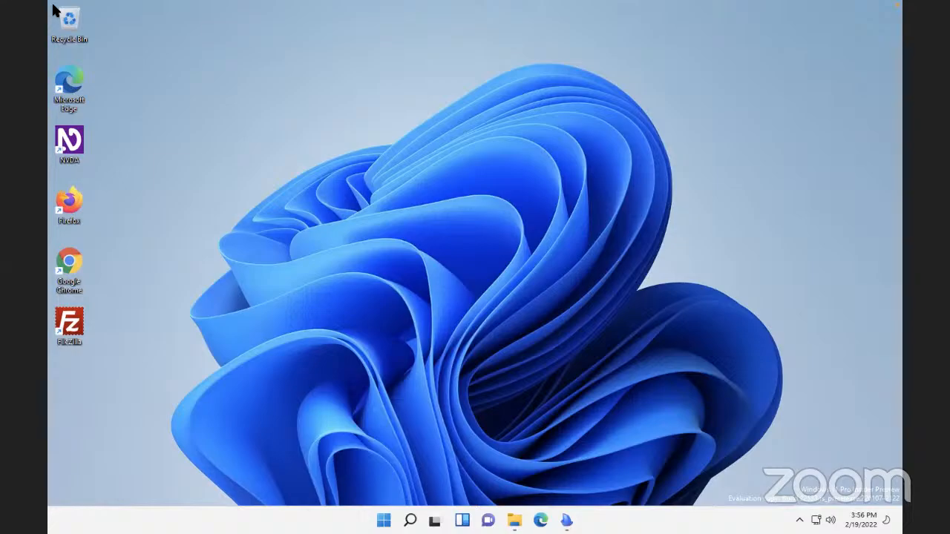
Switch to the Mac desktop, turn on VoiceOver and close the Documents window in Finder
key("ctrl+Left")
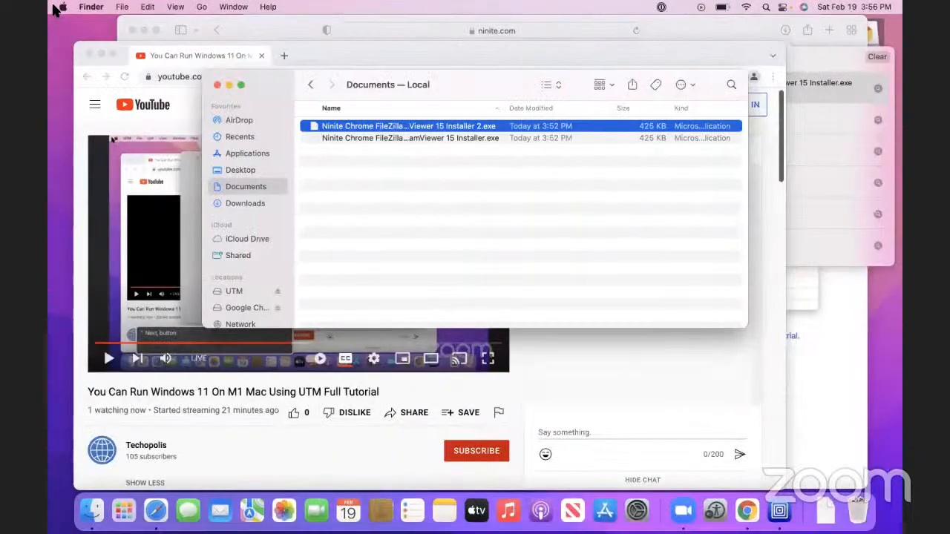
key("super+F5")
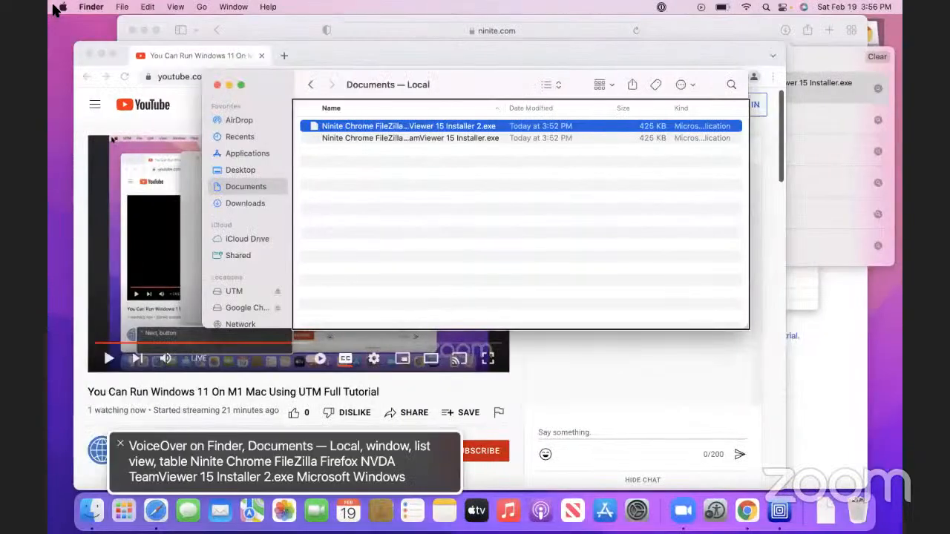
key("ctrl+alt+Left")
key("ctrl+alt+Left")
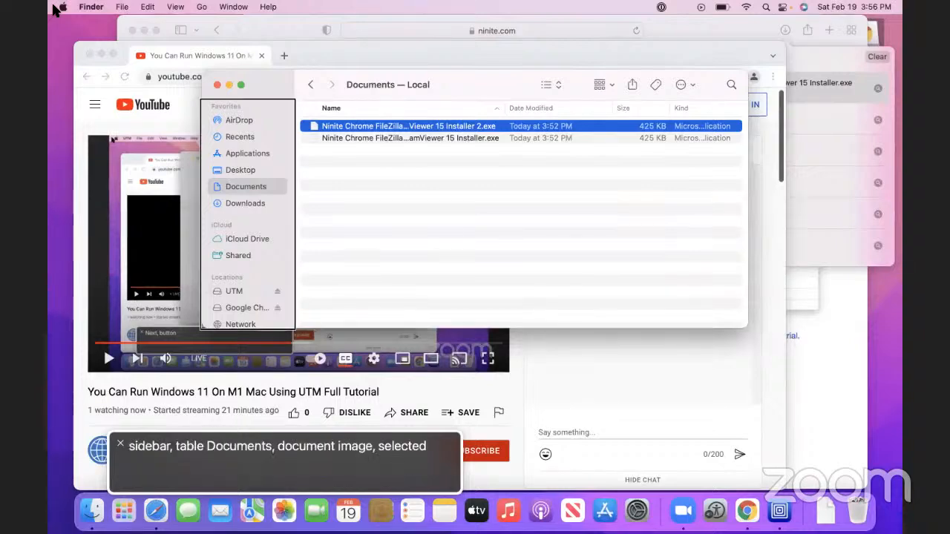
key("super+w")
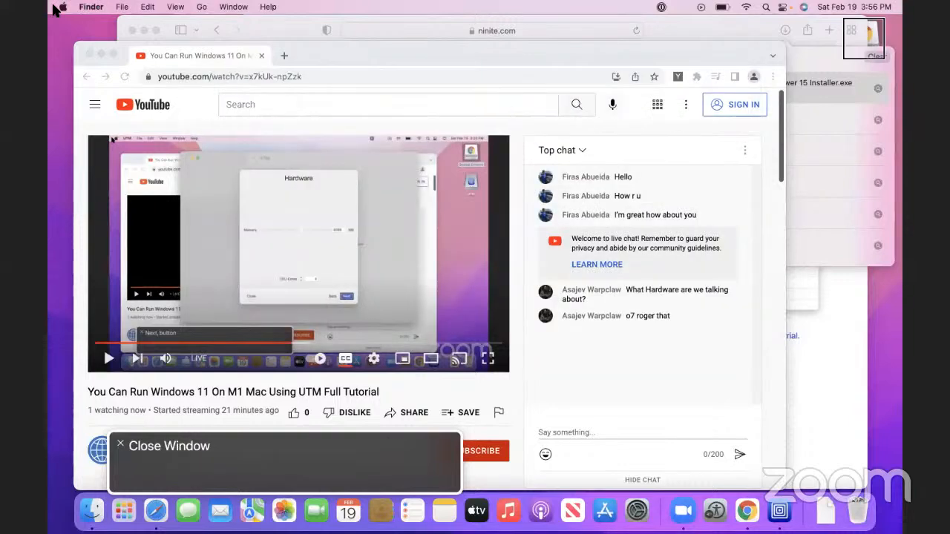
Open the Trash from the Dock and select Karabiner-Elements-14.3.0.dmg
key("ctrl+alt+d")
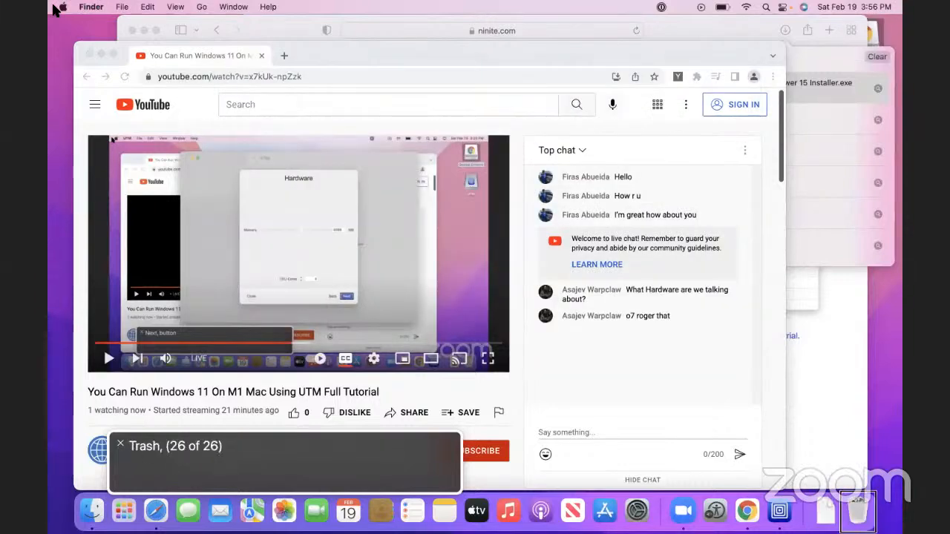
key("ctrl+alt+space")
key("Down")
key("Down")
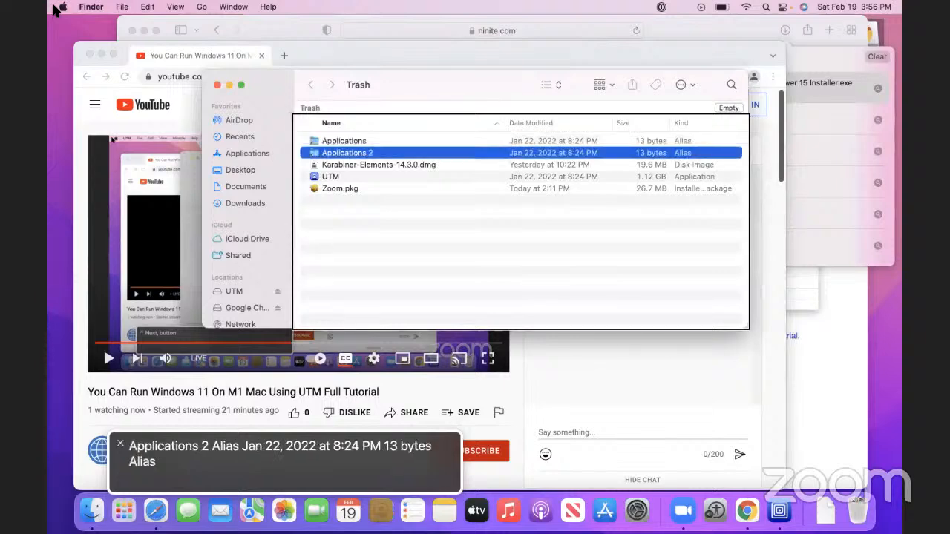
key("Down")
key("ctrl+alt+super+space")
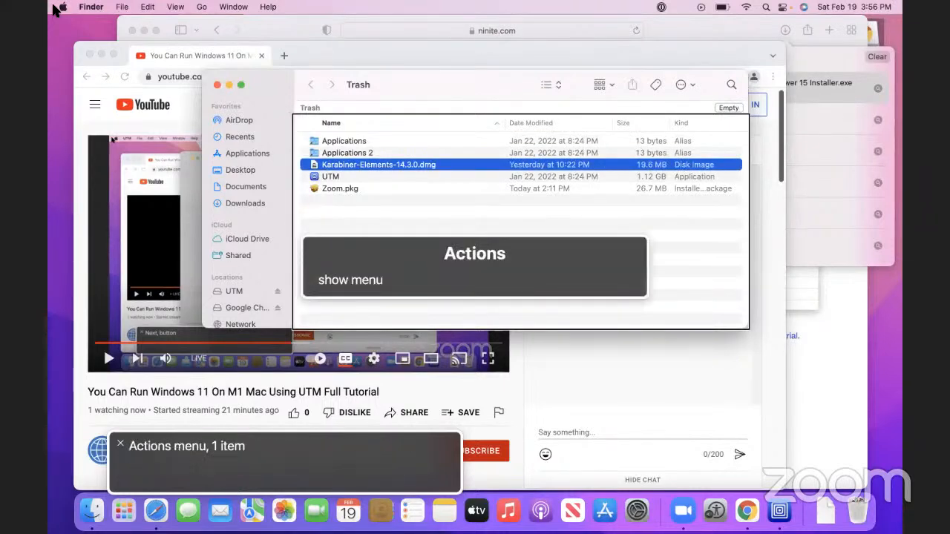
key("Return")
key("Down")
key("Down")
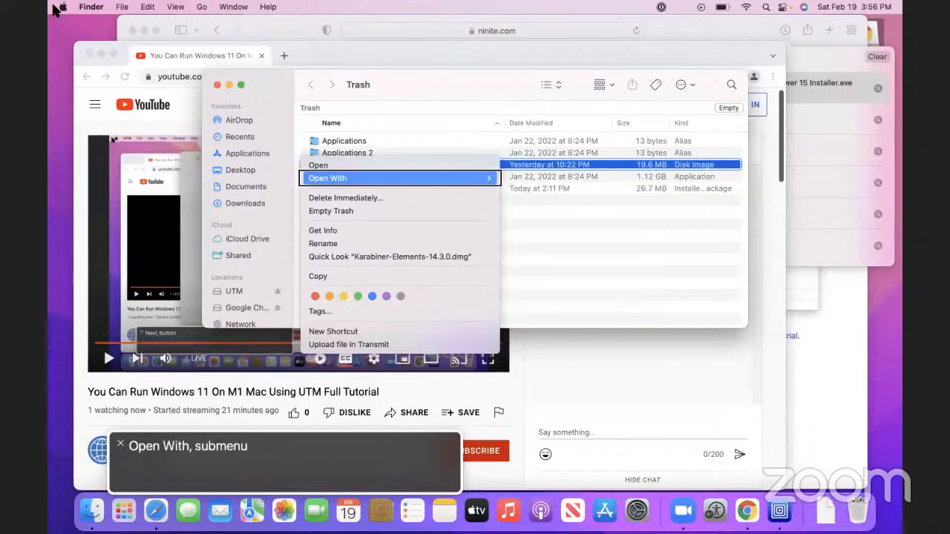
key("Down")
key("Down")
key("Up")
key("Up")
key("Right")
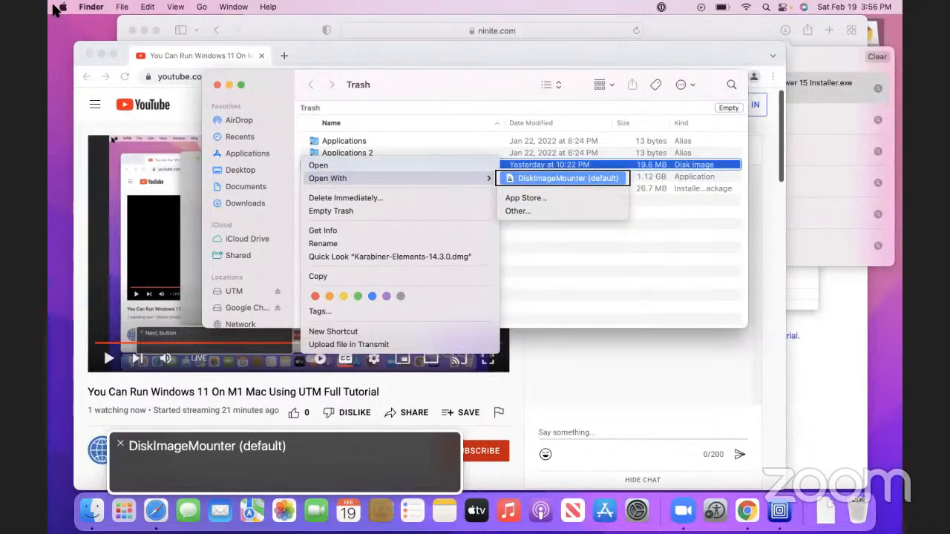
key("Escape")
key("Down")
key("Down")
key("Up")
key("Up")
key("Up")
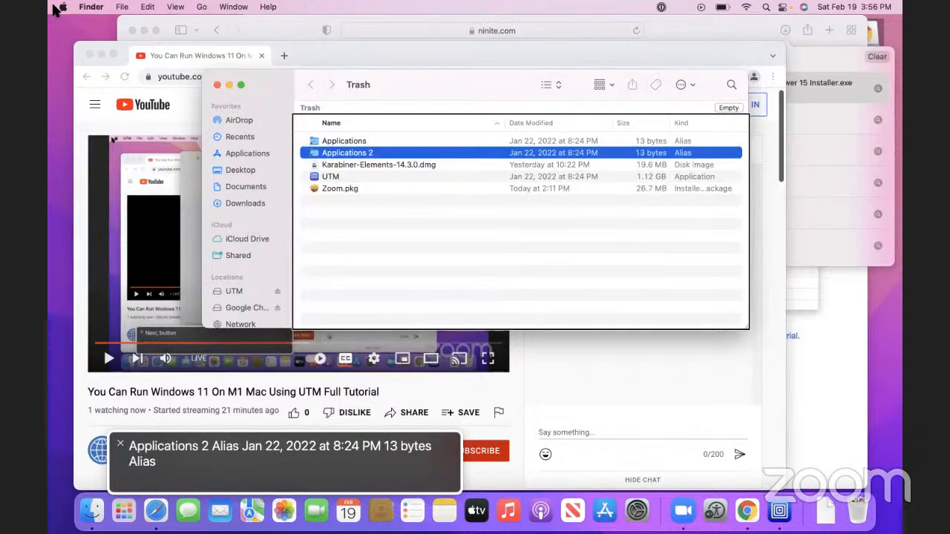
Try to open Karabiner-Elements-14.3.0.dmg directly from the Trash and dismiss the alert
key("Down")
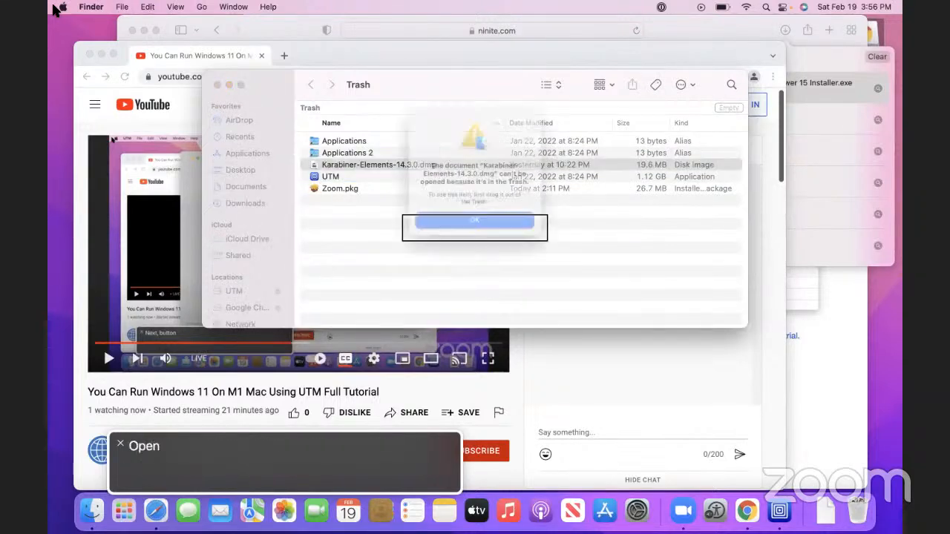
key("super+o")
key("ctrl+alt+Left")
key("ctrl+alt+Right")
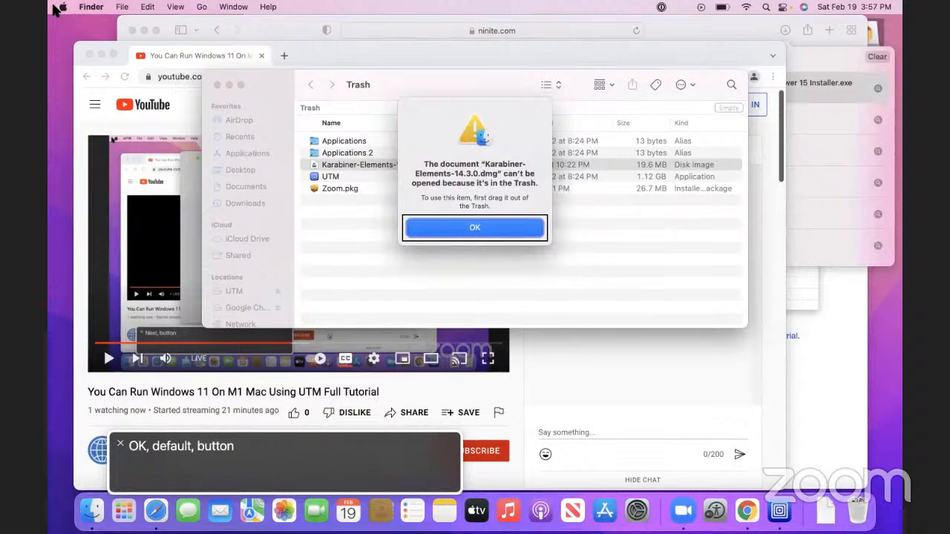
key("ctrl+alt+Left")
key("ctrl+alt+Right")
key("ctrl+alt+space")
Copy Karabiner-Elements-14.3.0.dmg from the Trash and go to the Downloads folder in the Finder sidebar
key("super+c")
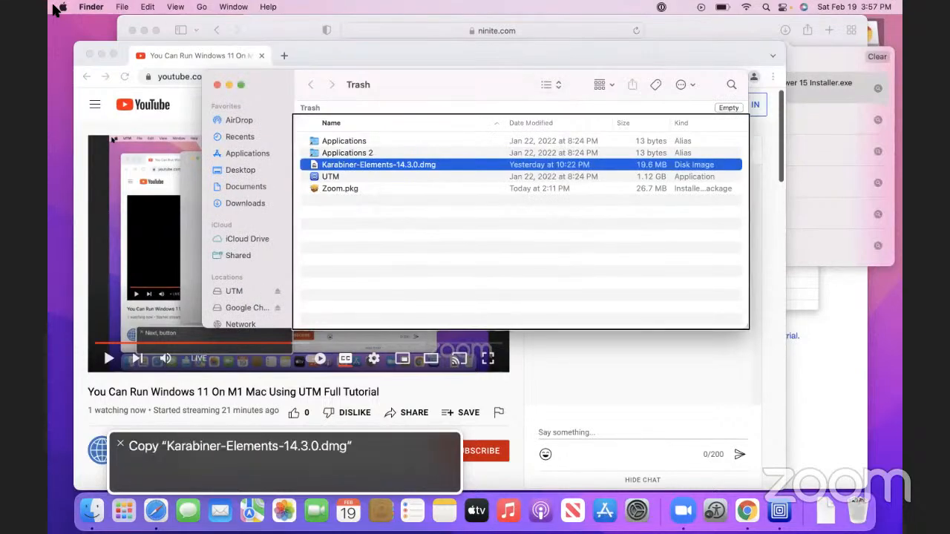
key("ctrl+alt+shift+Up")
key("ctrl+alt+Left")
key("ctrl+alt+Left")
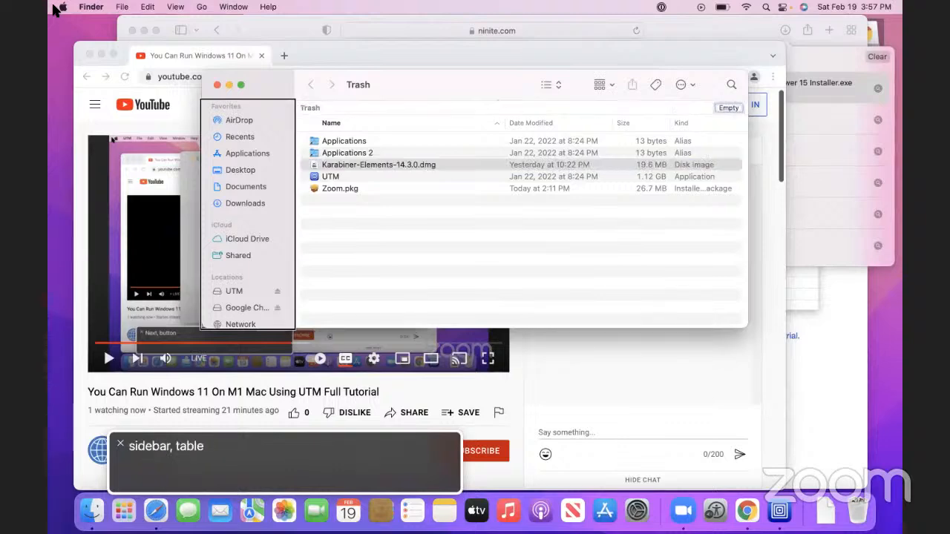
key("ctrl+alt+Left")
key("ctrl+alt+Left")
key("ctrl+alt+shift+Down")
key("ctrl+alt+shift+Up")
key("ctrl+alt+Right")
key("ctrl+alt+shift+Down")
key("ctrl+alt+Down")
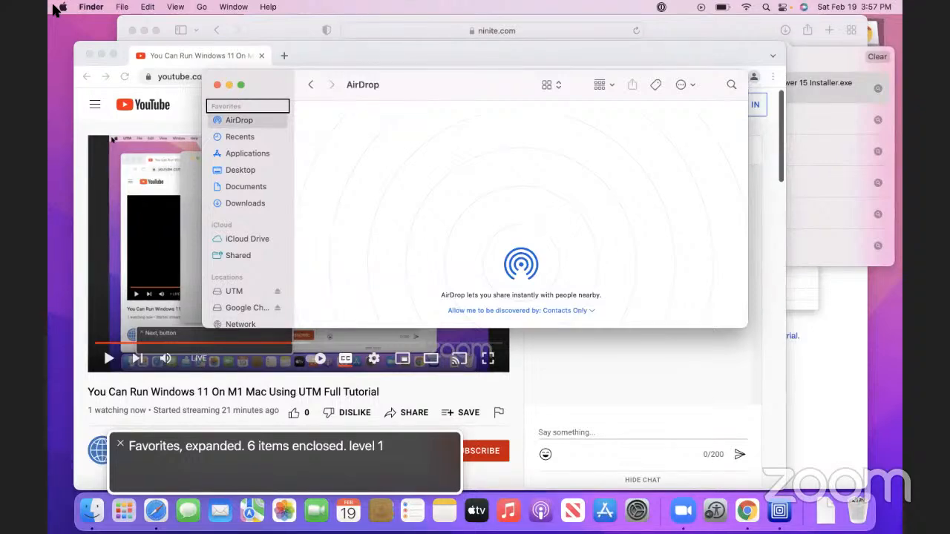
key("ctrl+alt+Down")
key("ctrl+alt+Down")
key("ctrl+alt+Down")
key("ctrl+alt+Down")
key("ctrl+alt+Down")
key("ctrl+alt+Down")
key("ctrl+alt+Down")
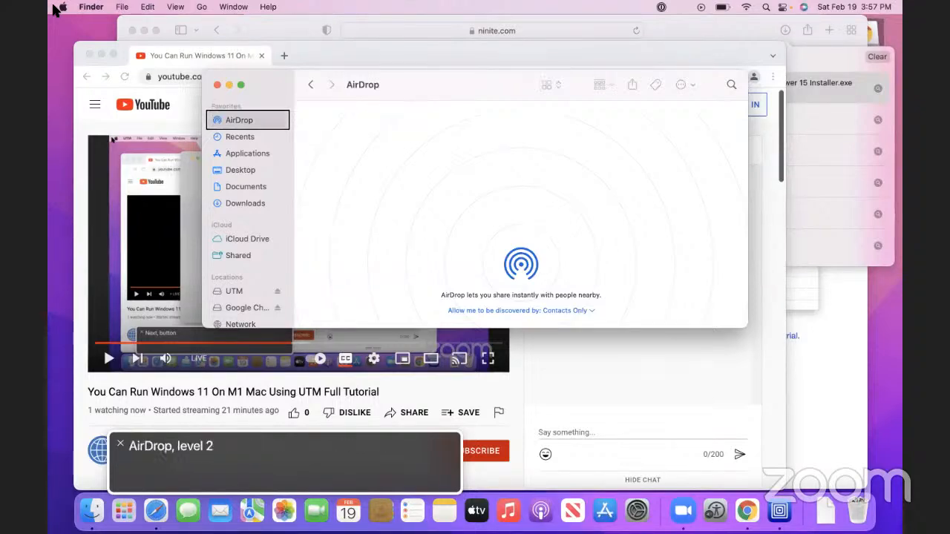
key("ctrl+alt+Up")
key("ctrl+alt+Right")
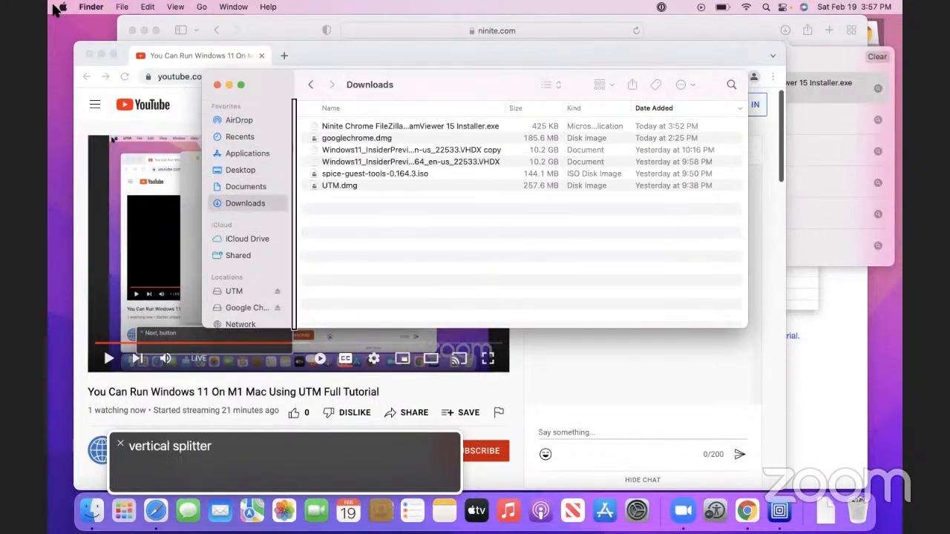
Paste the Karabiner-Elements disk image into Downloads and open it, selecting Karabiner-Elements.pkg inside
key("ctrl+alt+Right")
key("super+v")
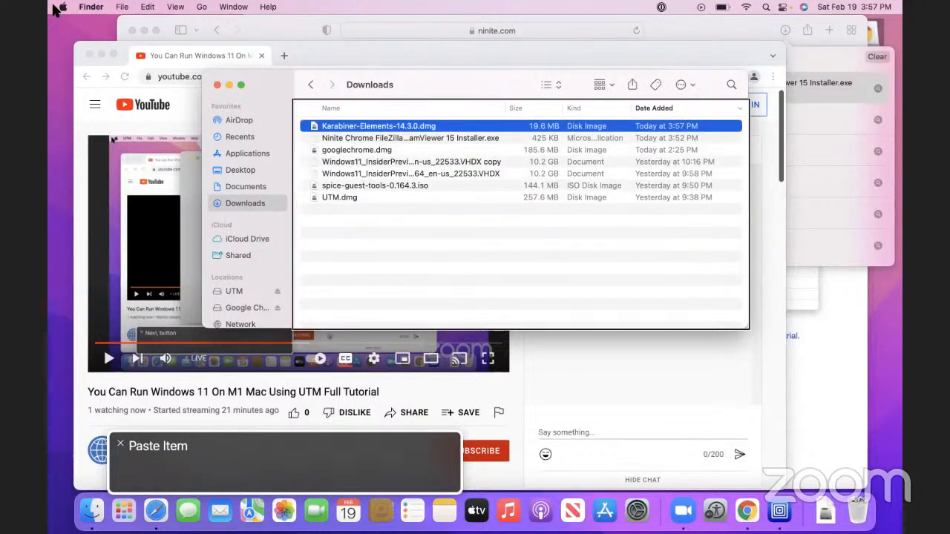
key("super+o")
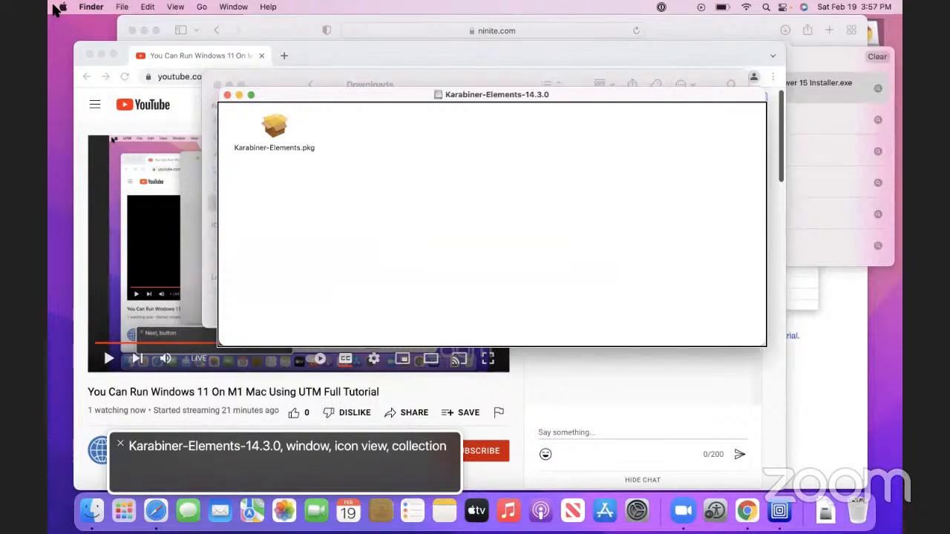
key("Down")
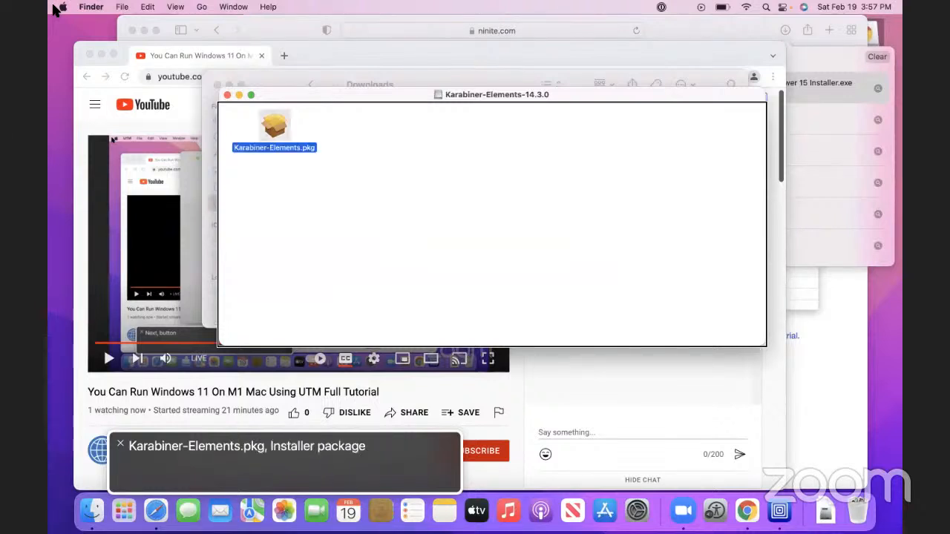
Open the Karabiner-Elements.pkg installer package and continue past its introduction
key("super+o")
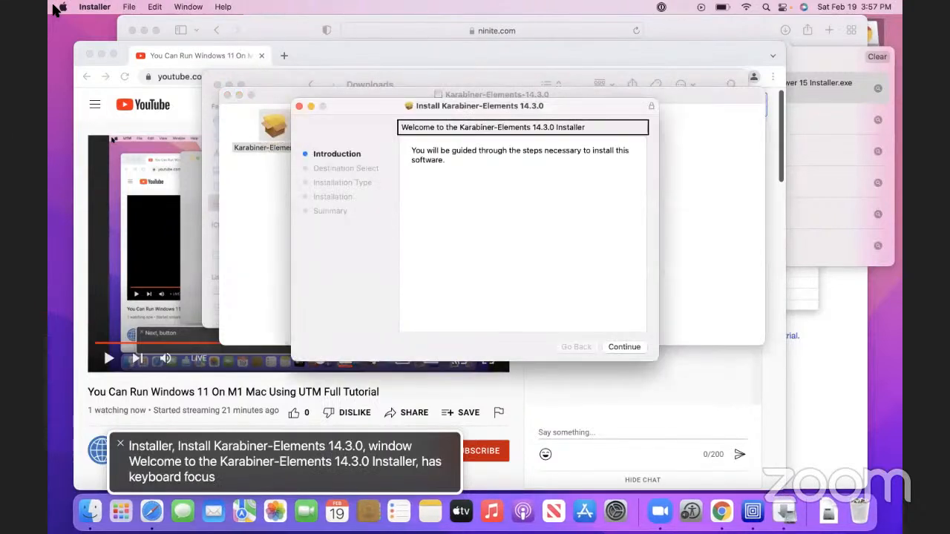
key("ctrl+alt+Left")
key("ctrl+alt+Right")
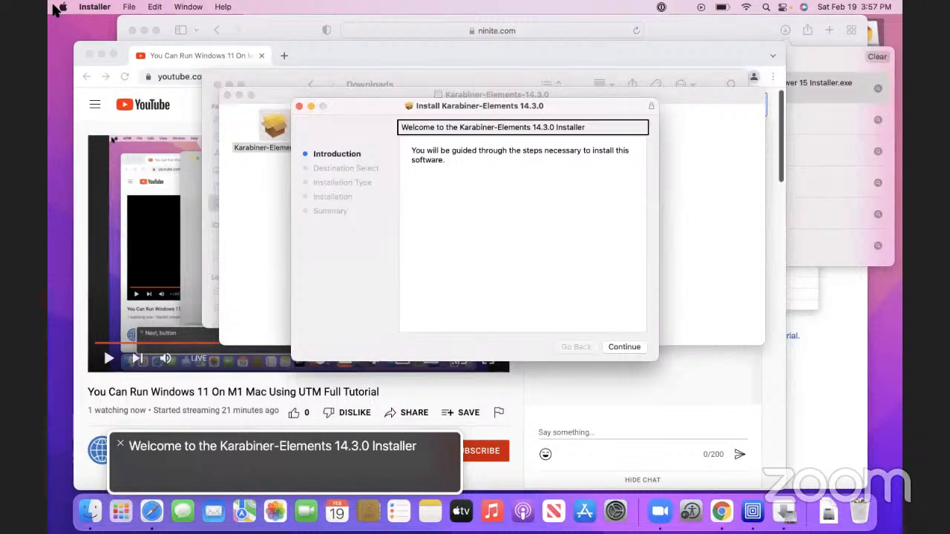
key("ctrl+alt+Left")
key("ctrl+alt+Right")
key("ctrl+alt+Right")
key("ctrl+alt+Right")
key("ctrl+alt+Right")
key("ctrl+alt+Right")
key("ctrl+alt+Right")
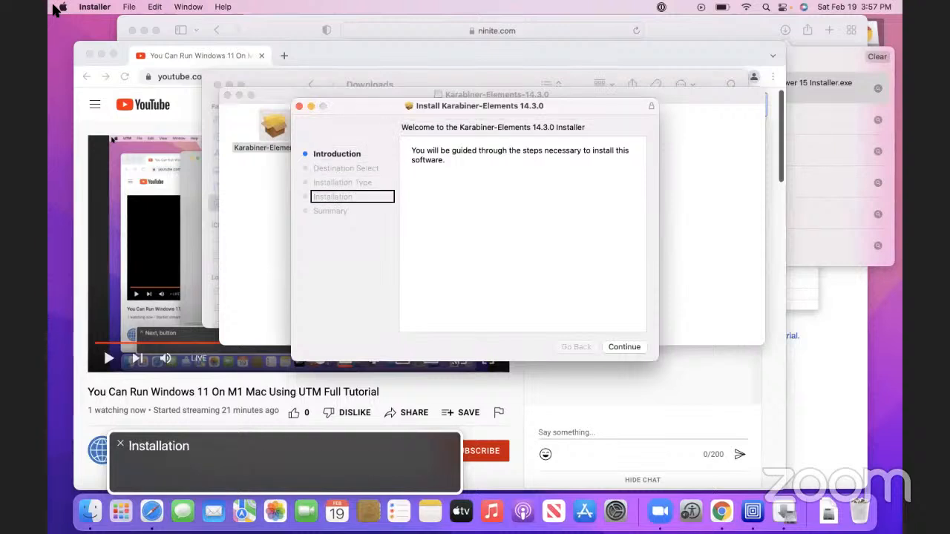
key("ctrl+alt+Right")
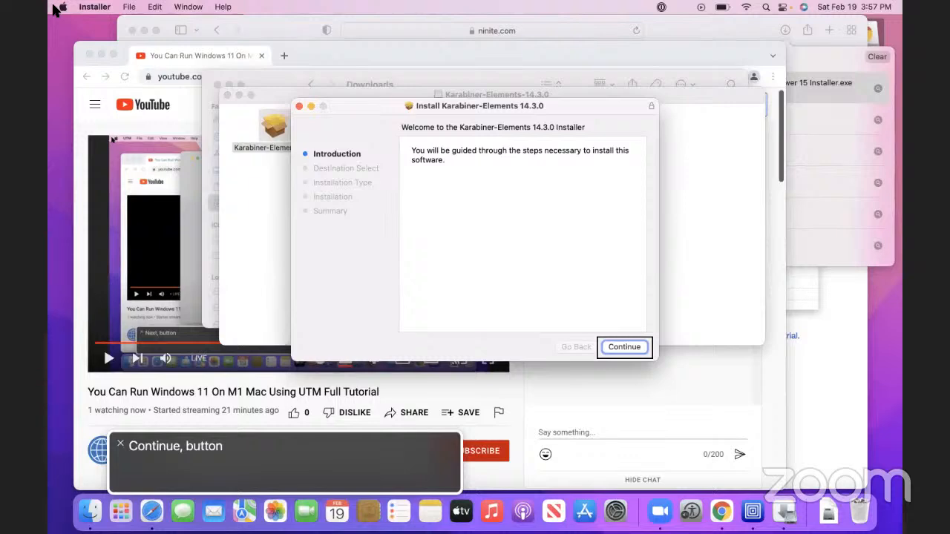
key("ctrl+alt+space")
Start the standard installation on Macintosh HD and authorize it by entering the account password
key("ctrl+alt+Left")
key("ctrl+alt+Right")
key("ctrl+alt+Right")
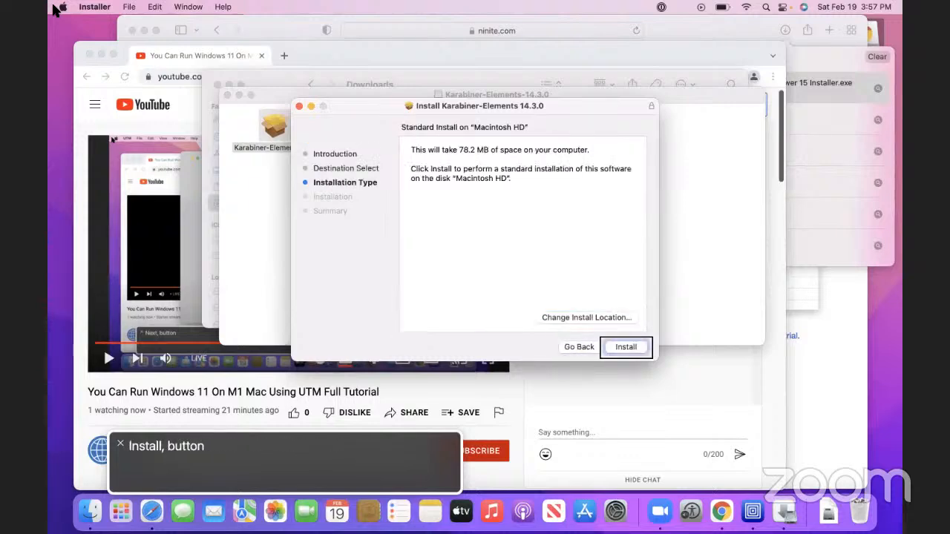
key("ctrl+alt+space")
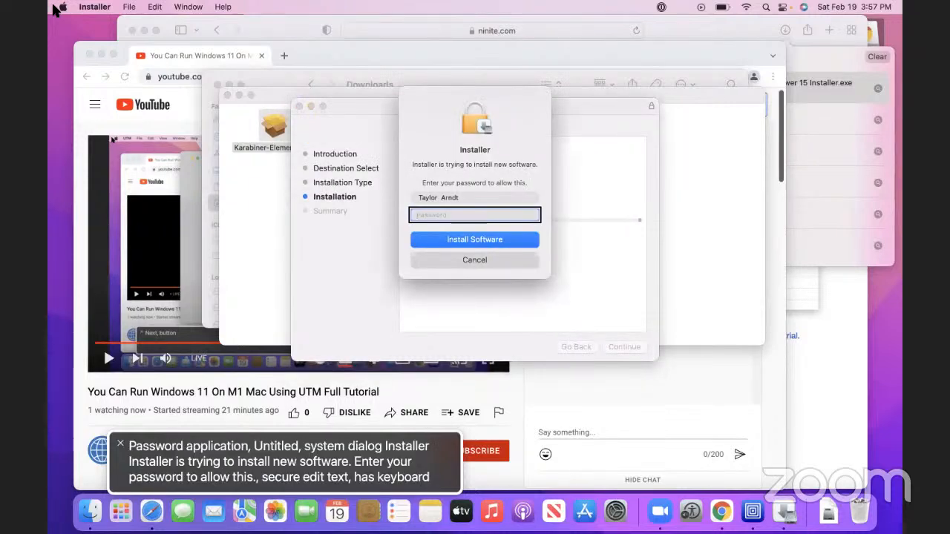
type("**********")
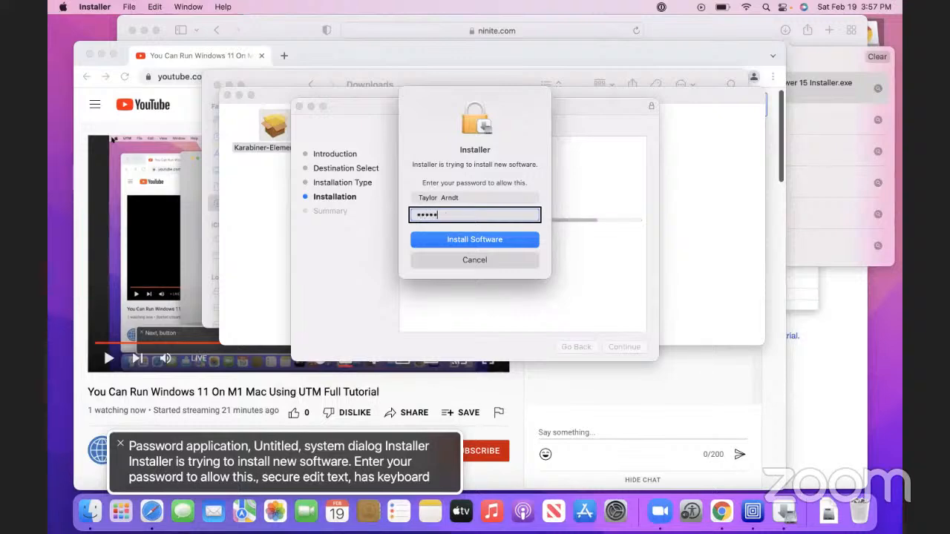
key("Return")
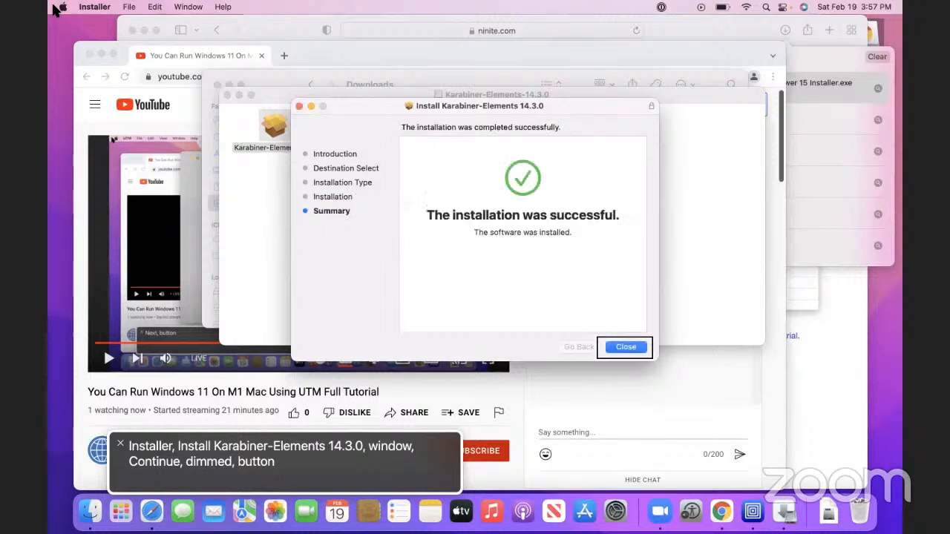
Close the finished installer, moving it to the Trash, and close the Downloads window
key("Return")
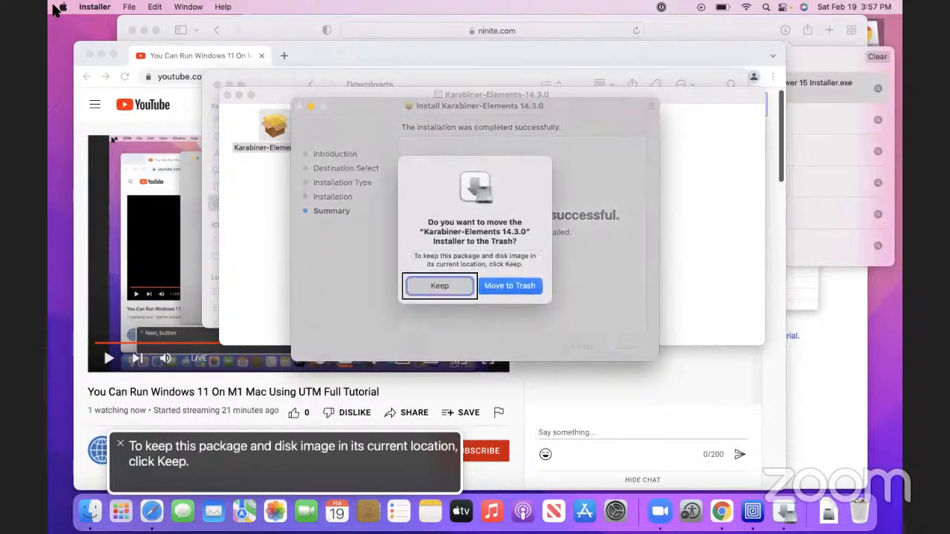
key("ctrl+alt+Right")
key("ctrl+alt+space")
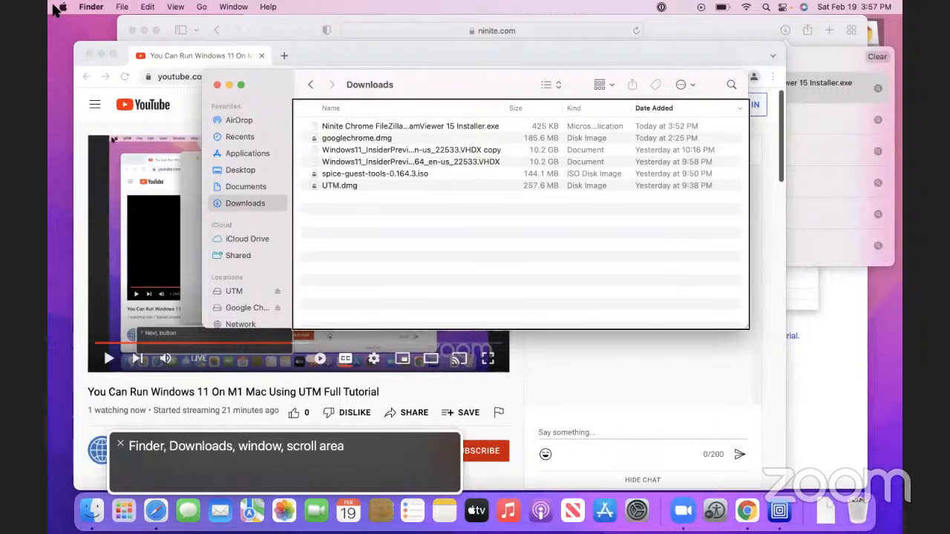
key("super+w")
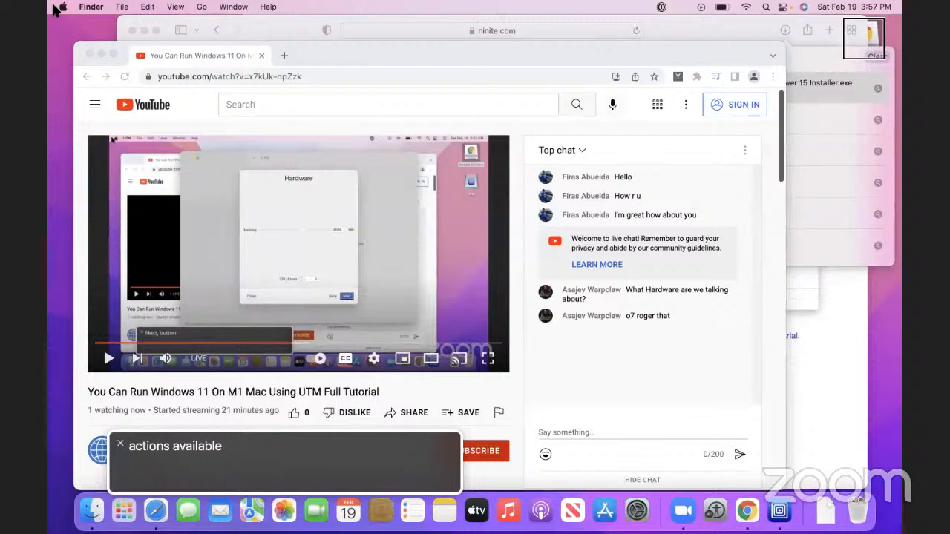
Check the desktop and the list of open windows, including the untitled CptHost system dialog
key("Down")
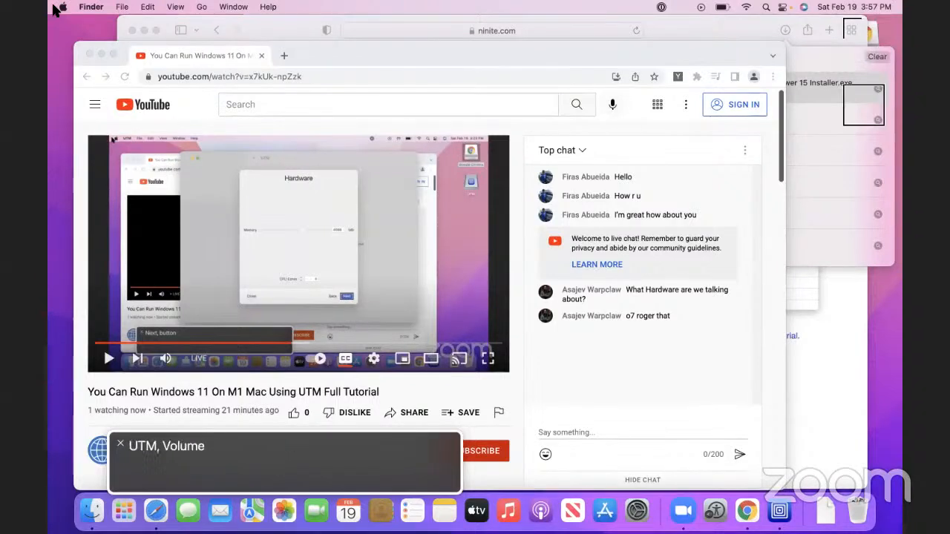
key("ctrl+alt+F2")
key("ctrl+alt+F2")
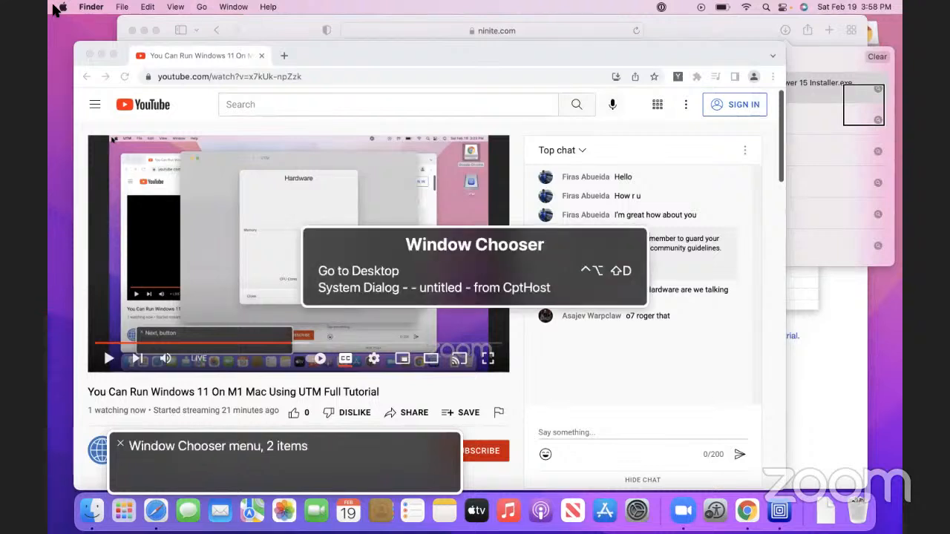
key("Down")
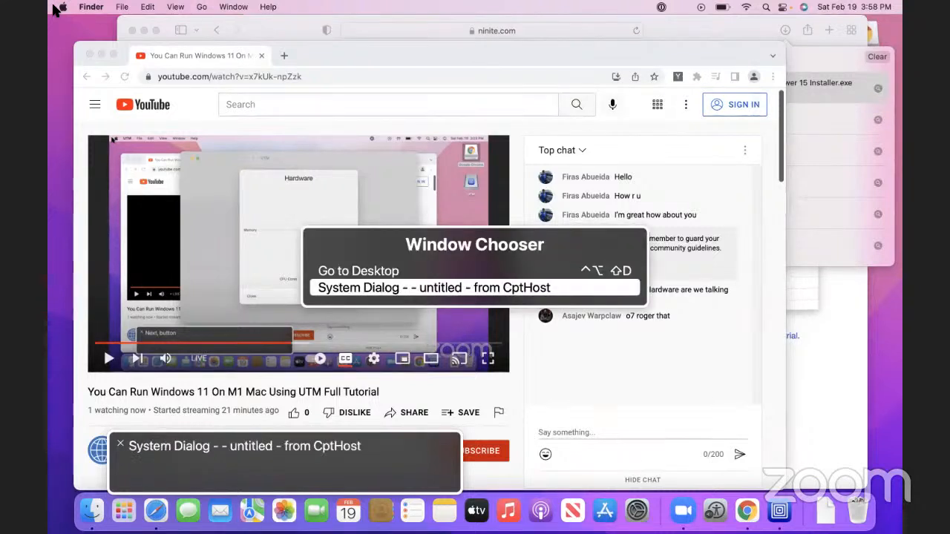
key("Return")
key("ctrl+alt+Right")
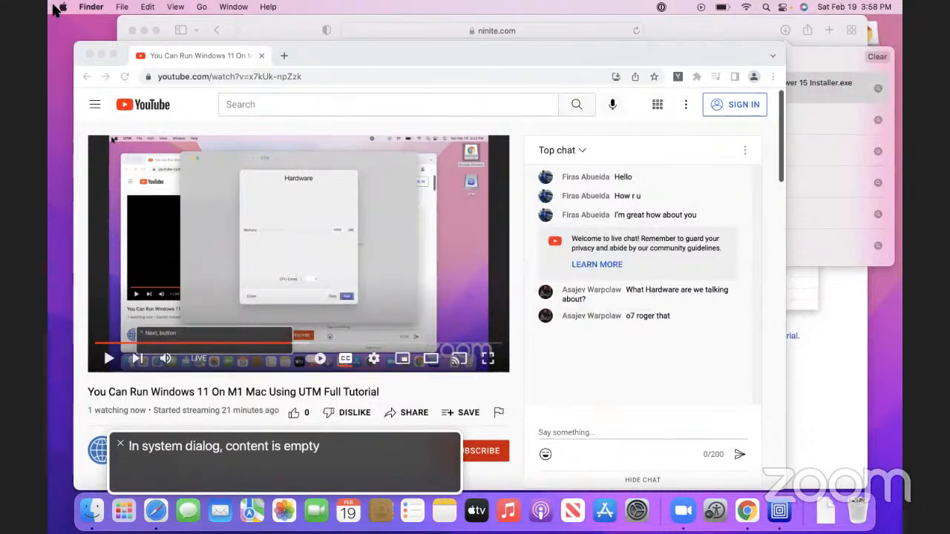
key("ctrl+alt+Right")
key("super+Tab")
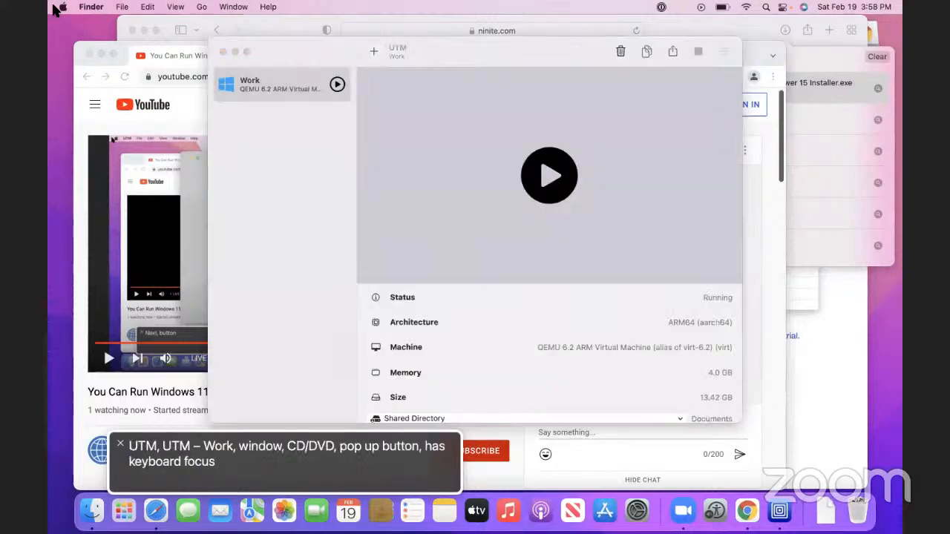
key("super+Tab")
key("Up")
key("Down")
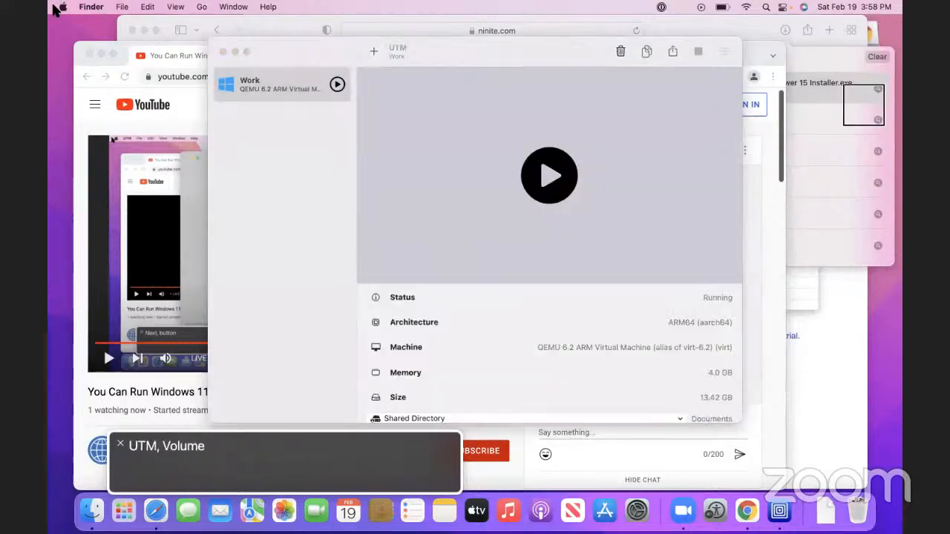
key("ctrl+alt+F2")
key("ctrl+alt+F2")
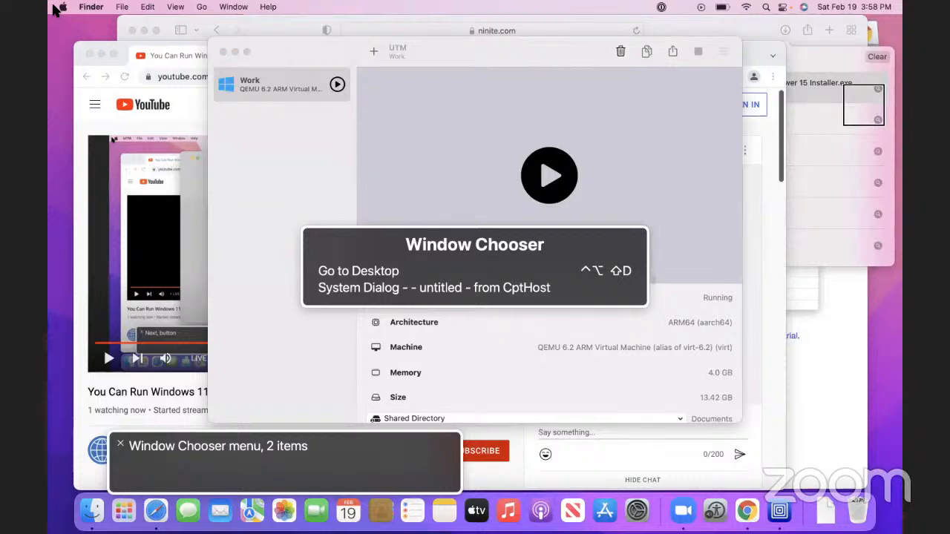
key("Down")
key("Return")
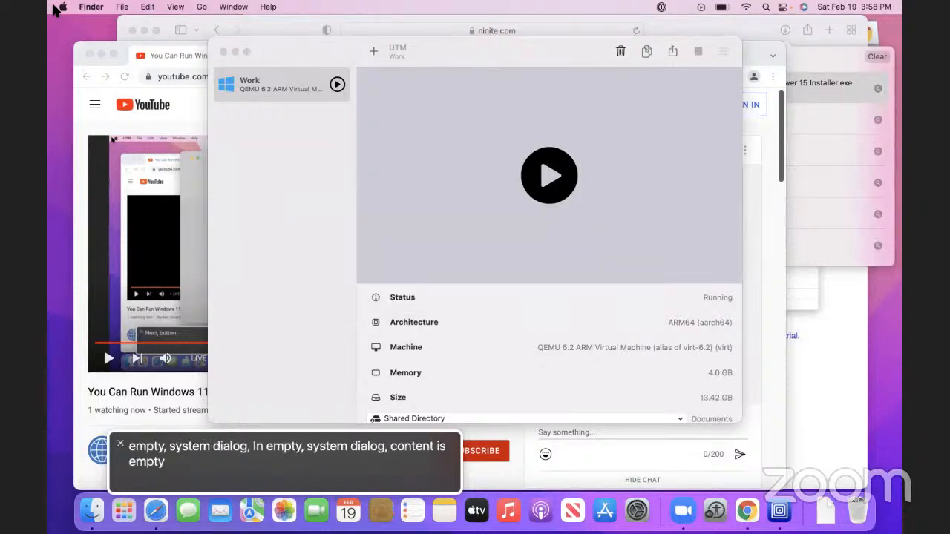
Search the Mac for Karabiner-Elements and launch it
key("super+space")
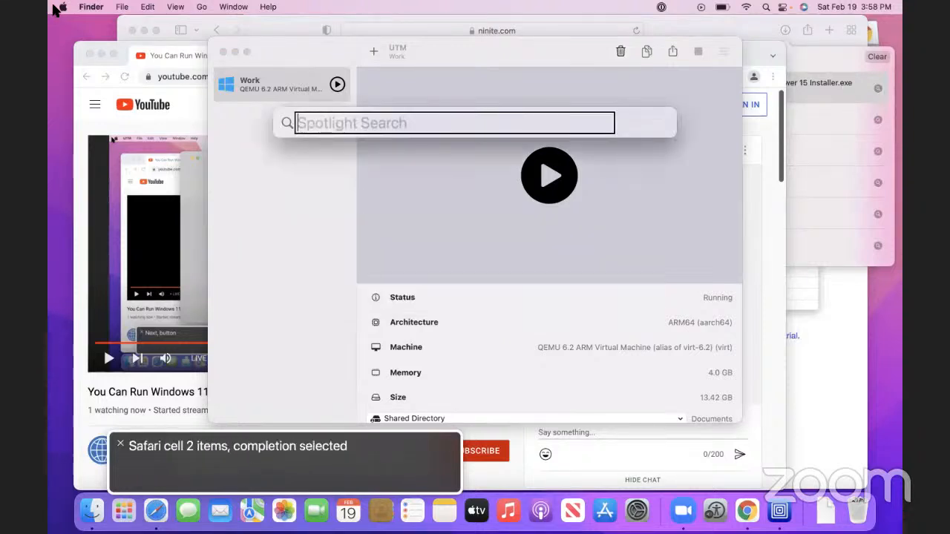
type("ka")
key("Return")
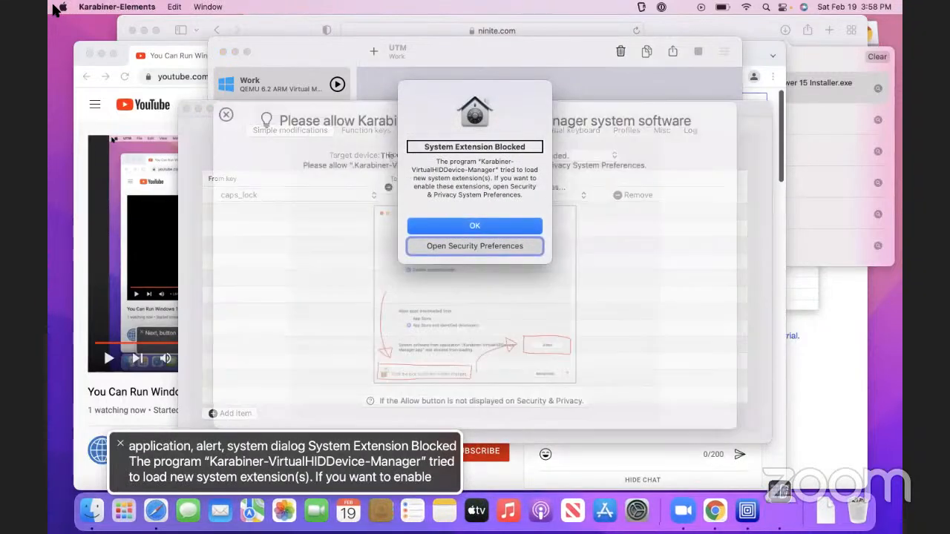
Open the security preferences from the System Extension Blocked alert
key("Tab")
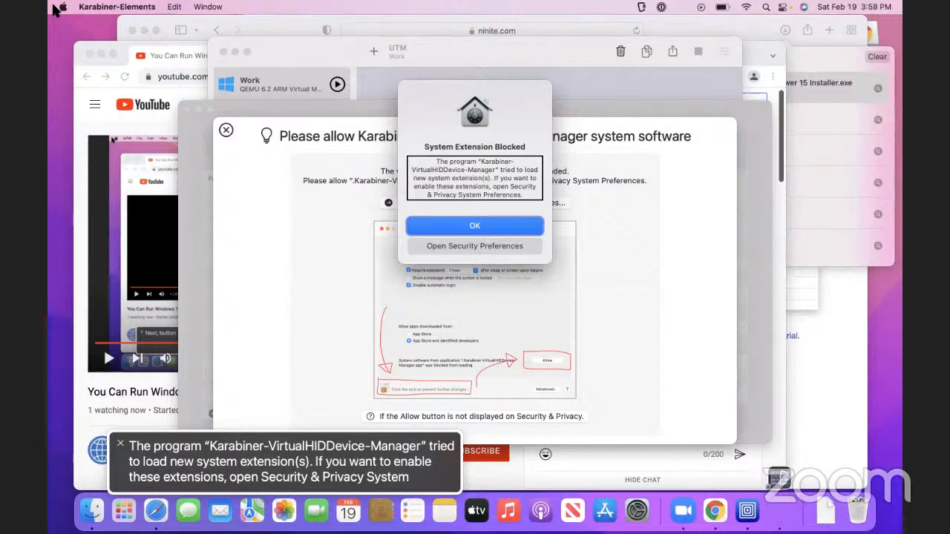
key("Tab")
key("Tab")
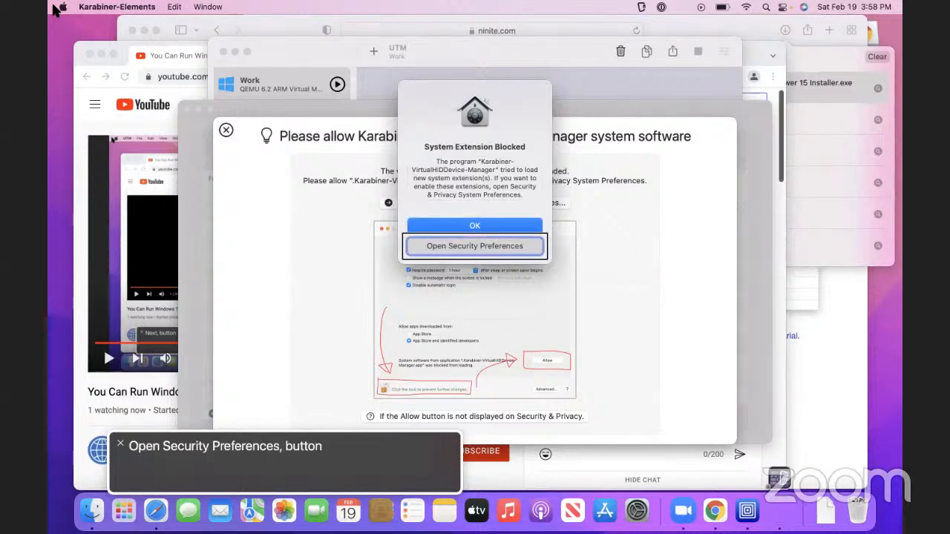
key("space")
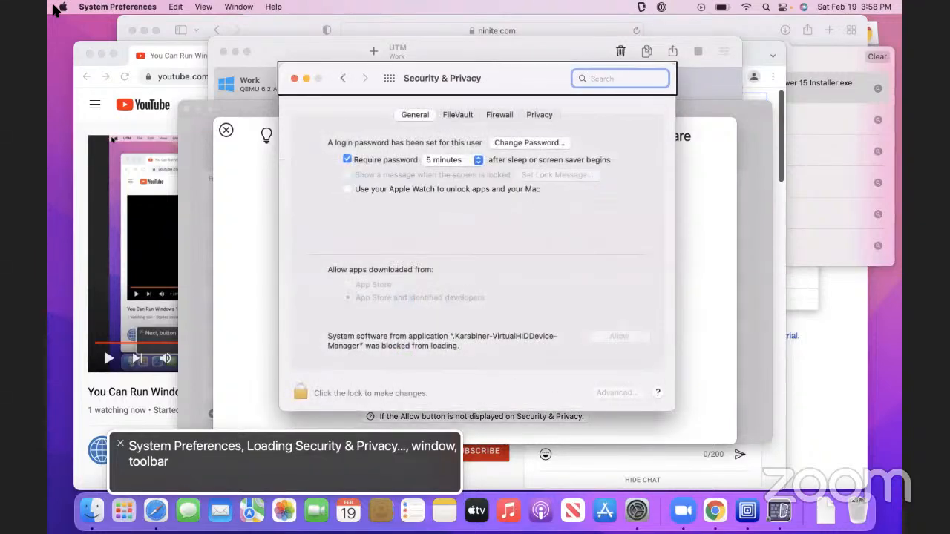
Unlock the General settings of Security & Privacy for changes and authenticate the request
key("ctrl+alt+Right")
key("ctrl+alt+Right")
key("ctrl+alt+Right")
key("ctrl+alt+Right")
key("ctrl+alt+Right")
key("ctrl+alt+Right")
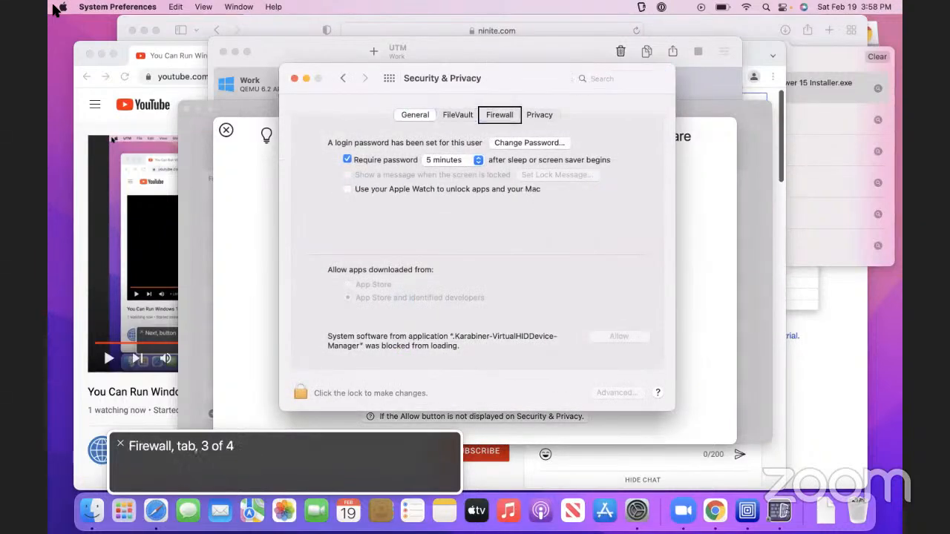
key("ctrl+alt+Right")
key("ctrl+alt+Right")
key("ctrl+alt+Right")
key("ctrl+alt+Right")
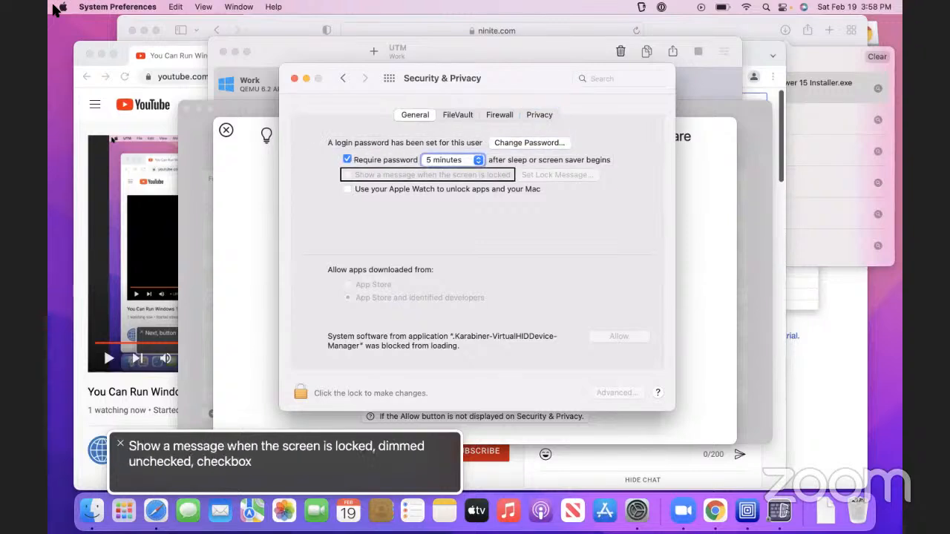
key("ctrl+alt+Right")
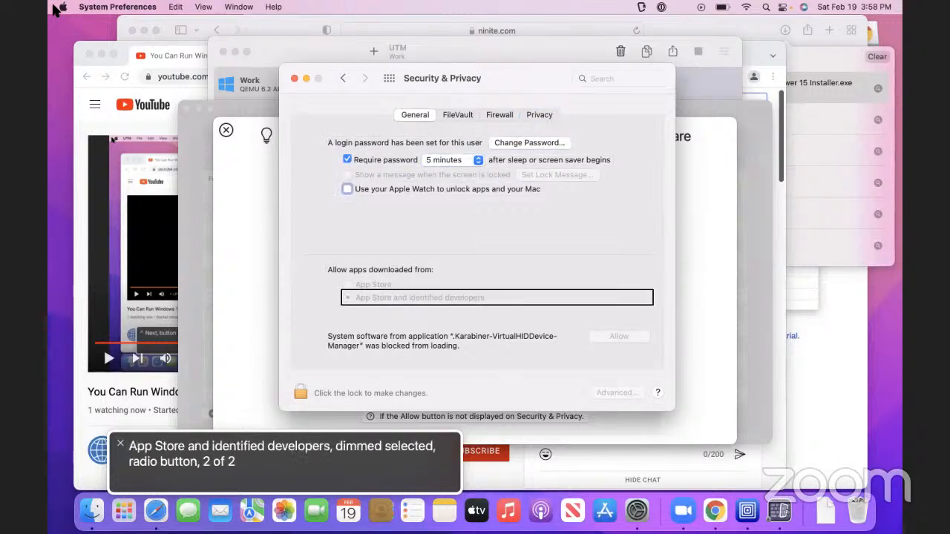
key("ctrl+alt+Right")
key("ctrl+alt+Right")
key("ctrl+alt+Right")
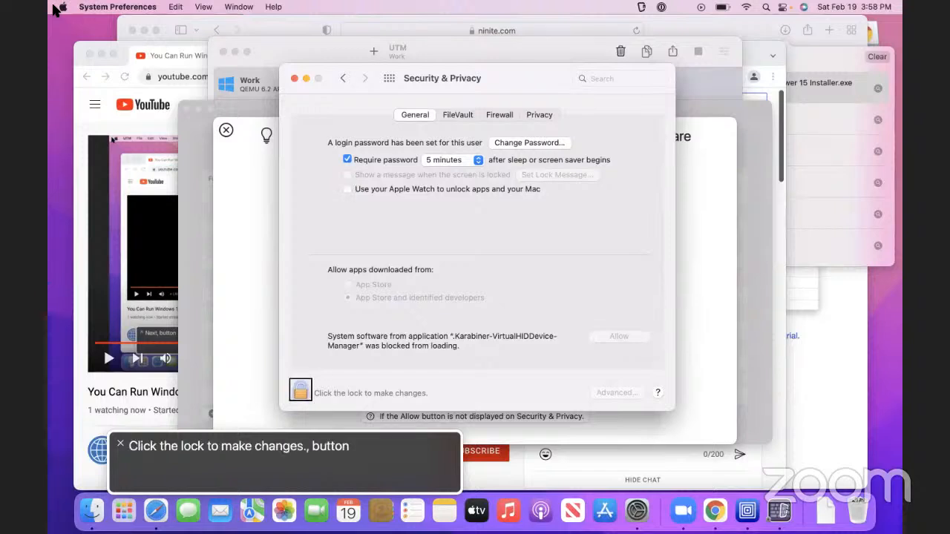
key("ctrl+alt+space")
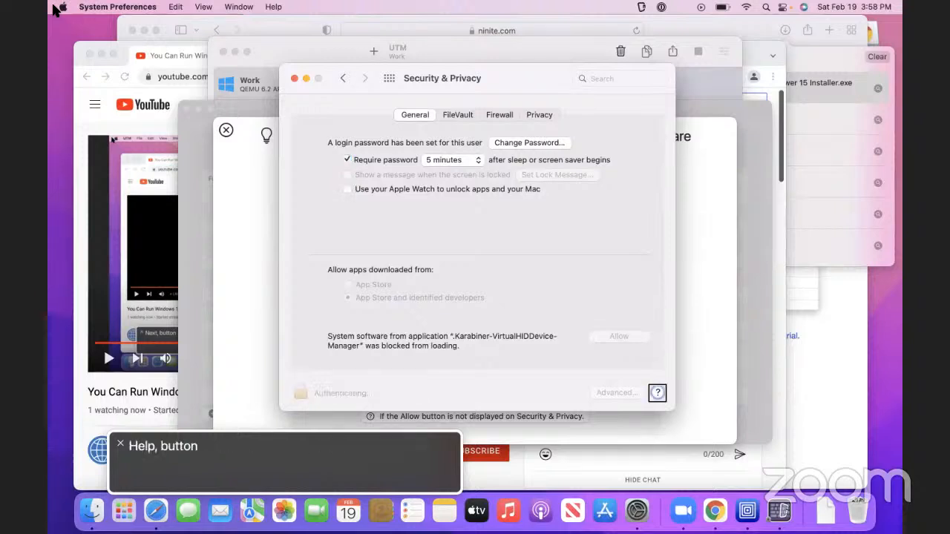
key("ctrl+alt+Left")
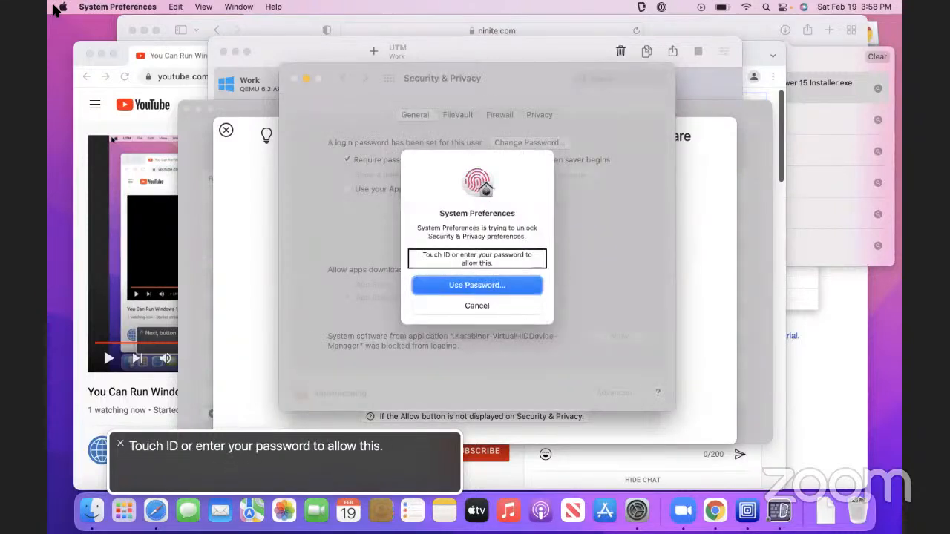
Allow the blocked system software from the Karabiner-VirtualHIDDevice-Manager application
key("ctrl+alt+Left")
key("ctrl+alt+Left")
key("ctrl+alt+Left")
key("ctrl+alt+Left")
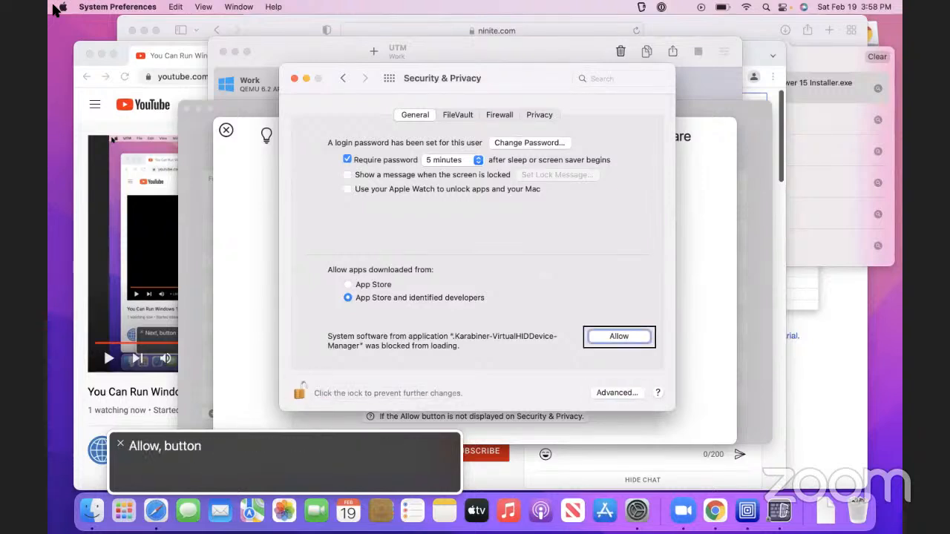
key("ctrl+alt+space")
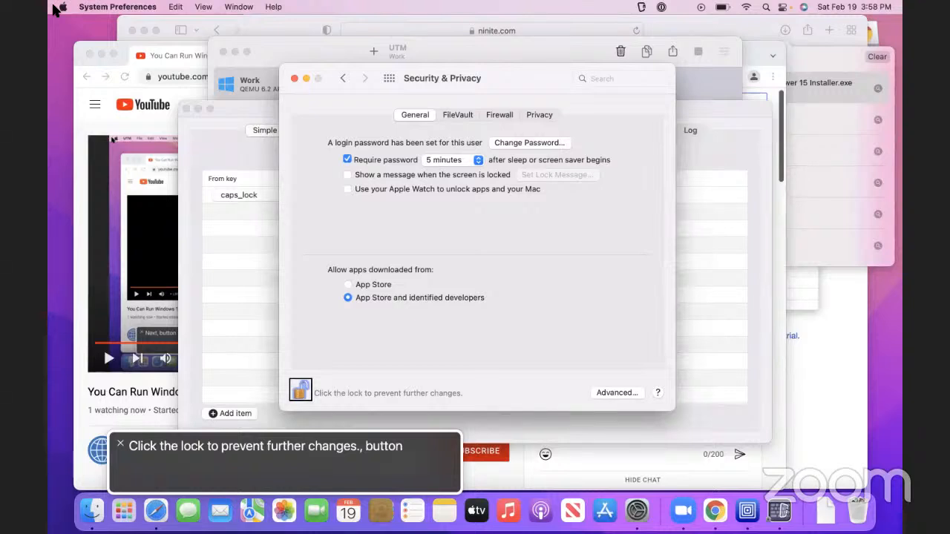
Lock the Security & Privacy settings against further changes and quit System Preferences
key("ctrl+alt+Left")
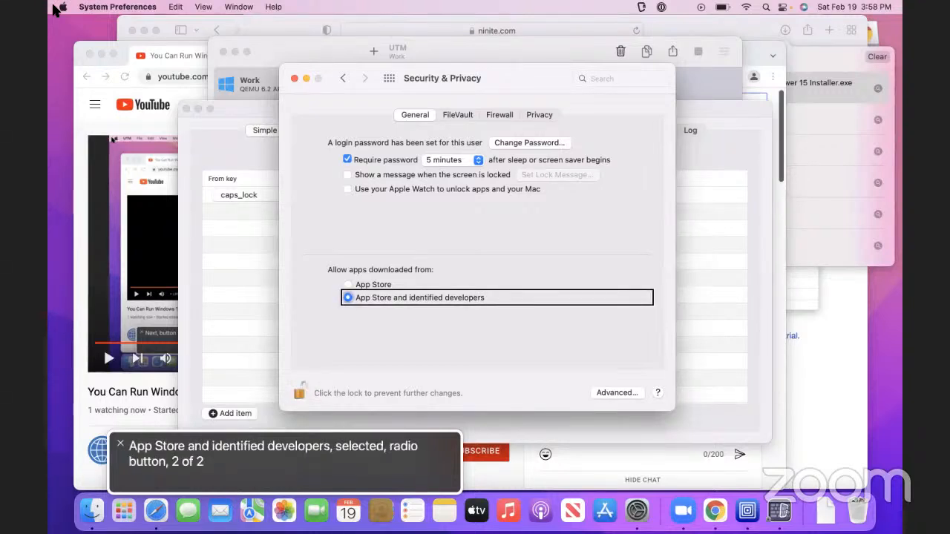
key("ctrl+alt+Right")
key("ctrl+alt+space")
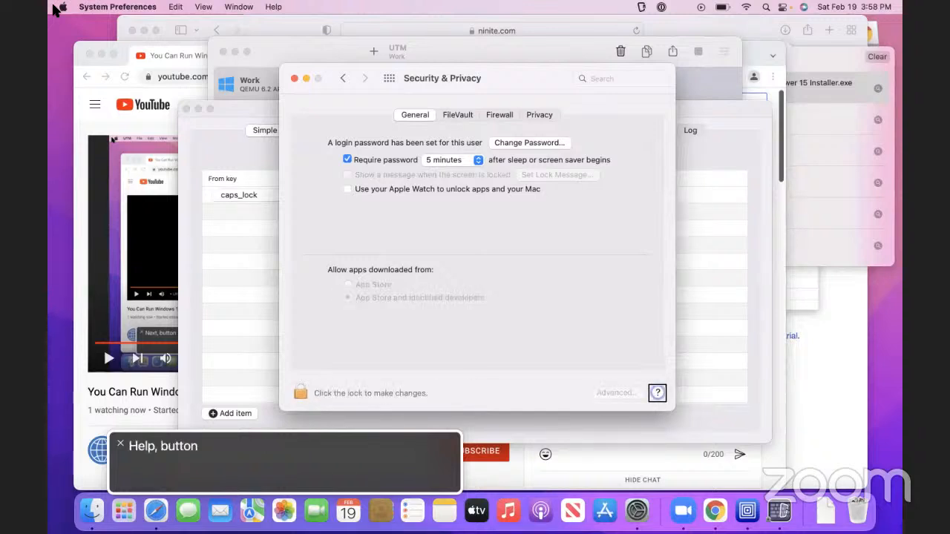
key("super+q")
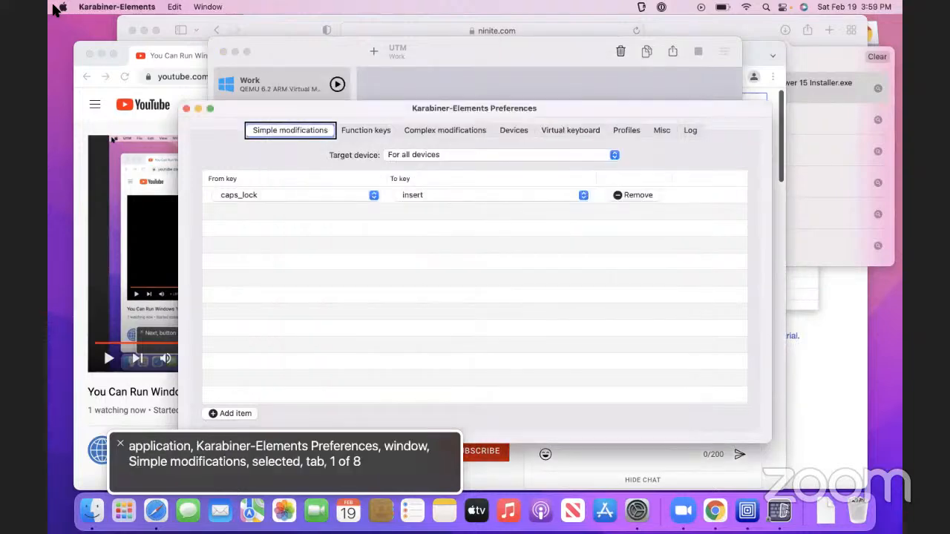
Bring the Karabiner-Elements Preferences window into focus and review its categories and the caps_lock to insert mapping under Simple modifications
key("ctrl+alt+F2")
key("ctrl+alt+F2")
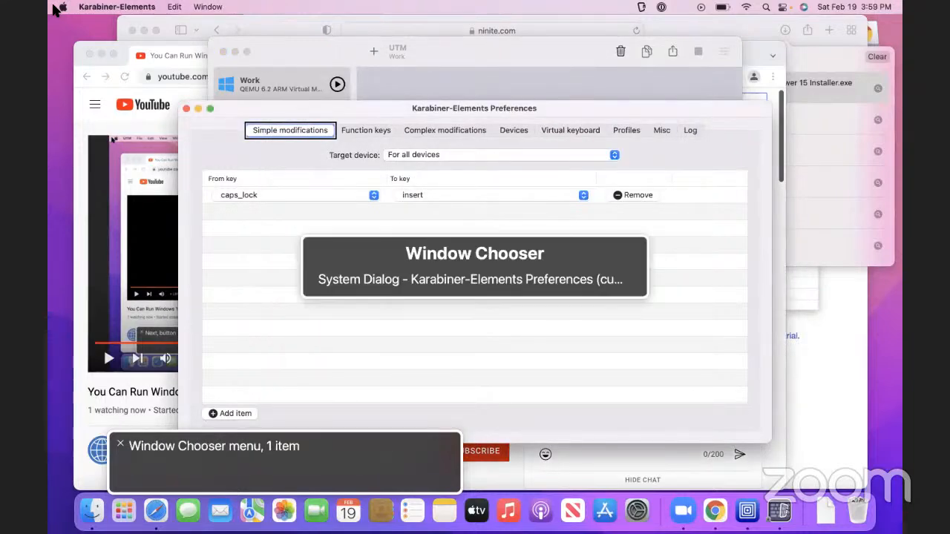
key("Down")
key("Return")
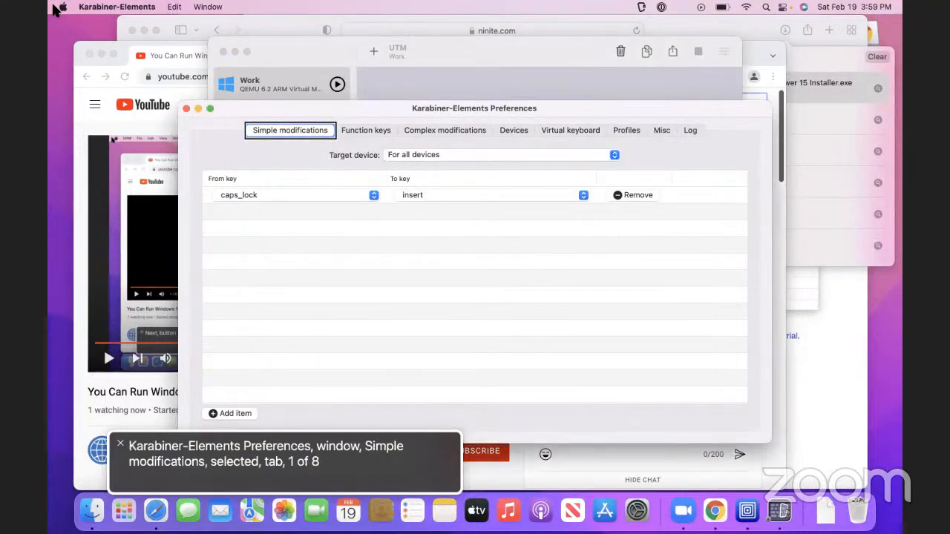
key("ctrl+alt+Right")
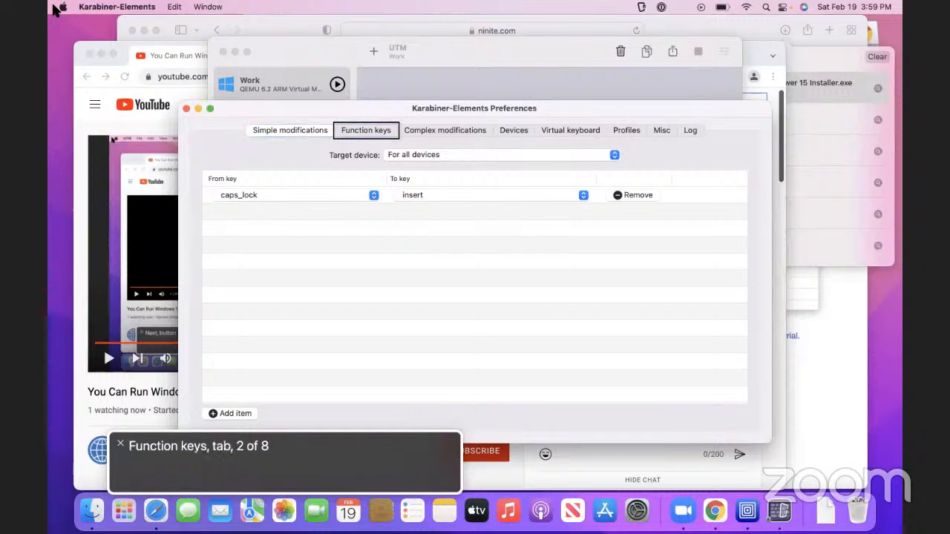
key("ctrl+alt+Right")
key("ctrl+alt+Right")
key("ctrl+alt+Right")
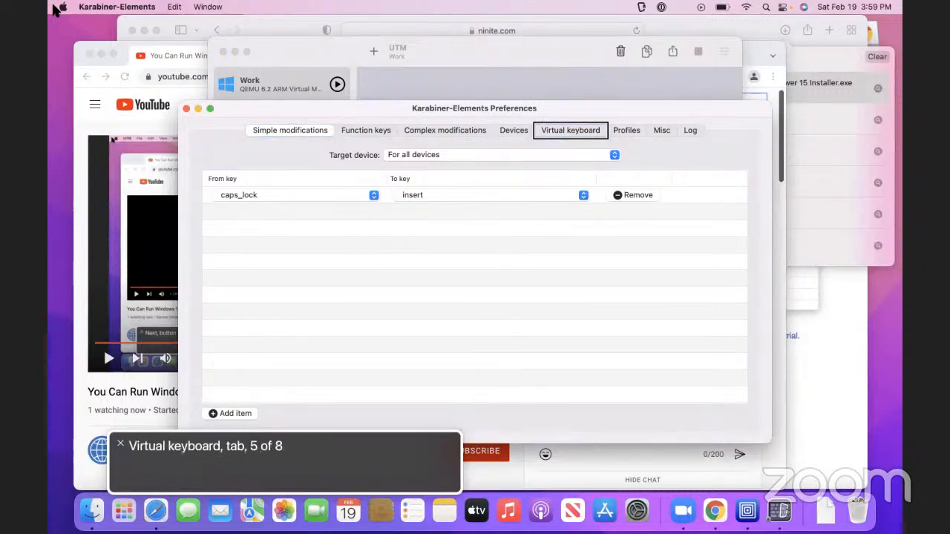
key("ctrl+alt+Right")
key("ctrl+alt+Right")
key("ctrl+alt+Right")
key("ctrl+alt+Right")
key("ctrl+alt+Right")
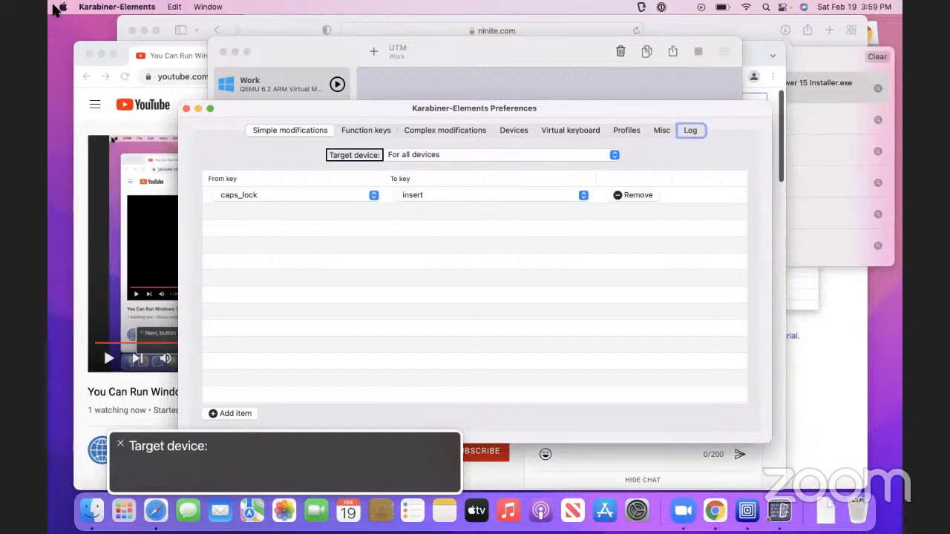
key("ctrl+alt+Right")
key("ctrl+alt+shift+Down")
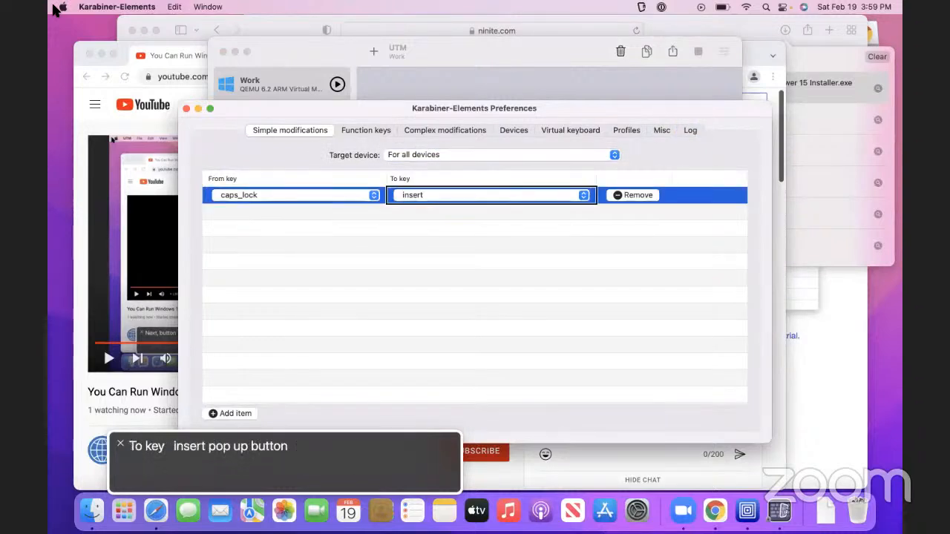
key("ctrl+alt+Left")
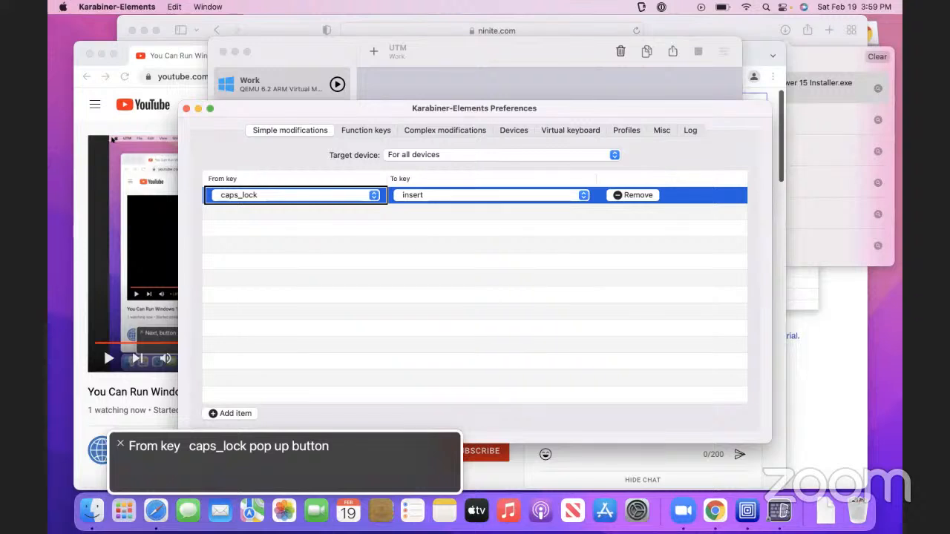
key("super+space")
type("keyboar")
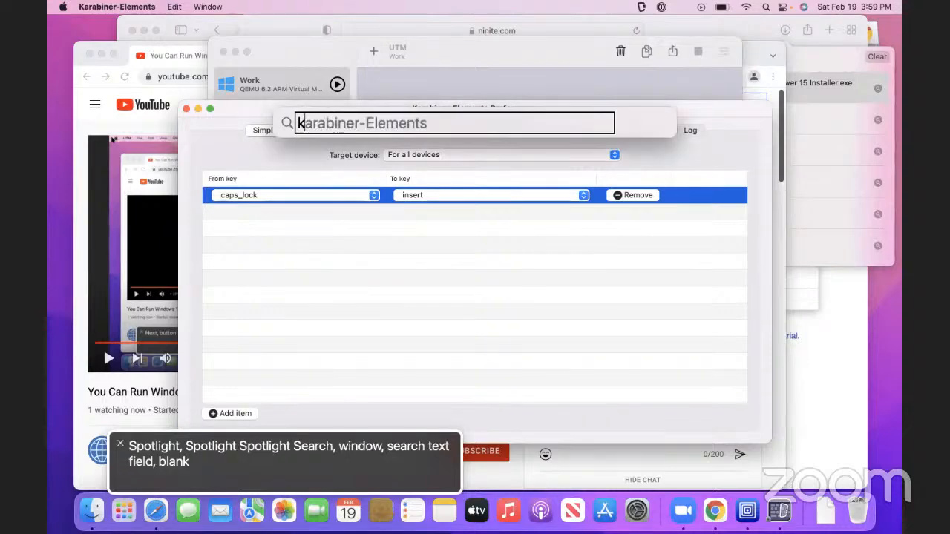
key("Escape")
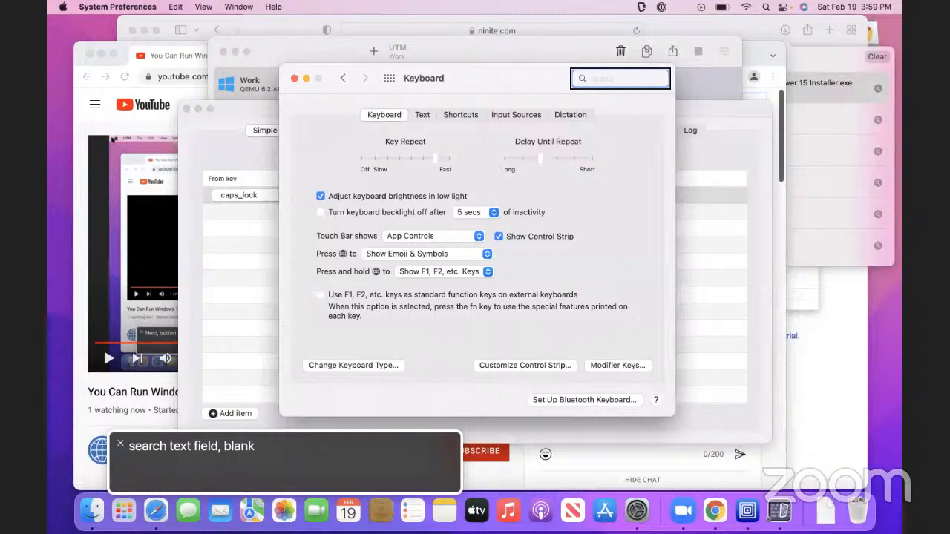
key("ctrl+alt+Right")
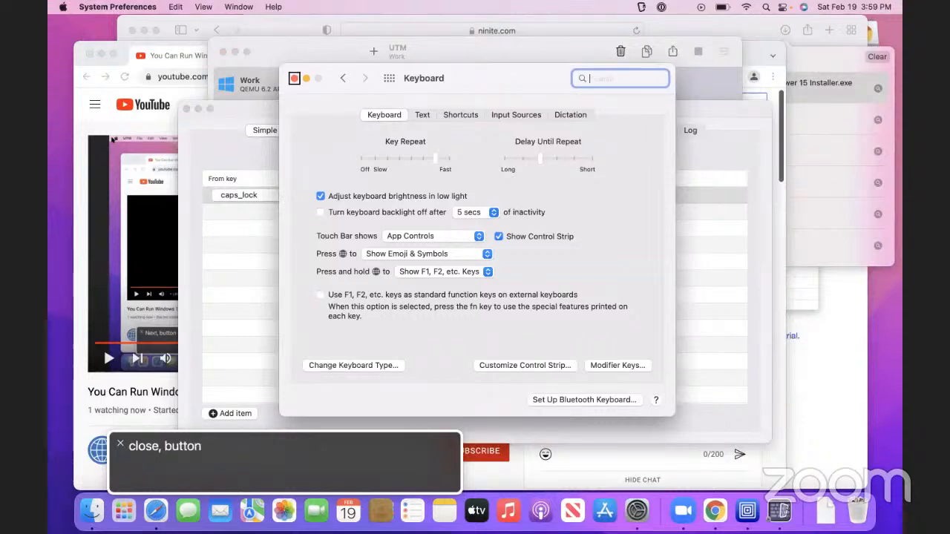
key("ctrl+alt+Right")
key("ctrl+alt+Right")
key("ctrl+alt+Right")
key("ctrl+alt+Right")
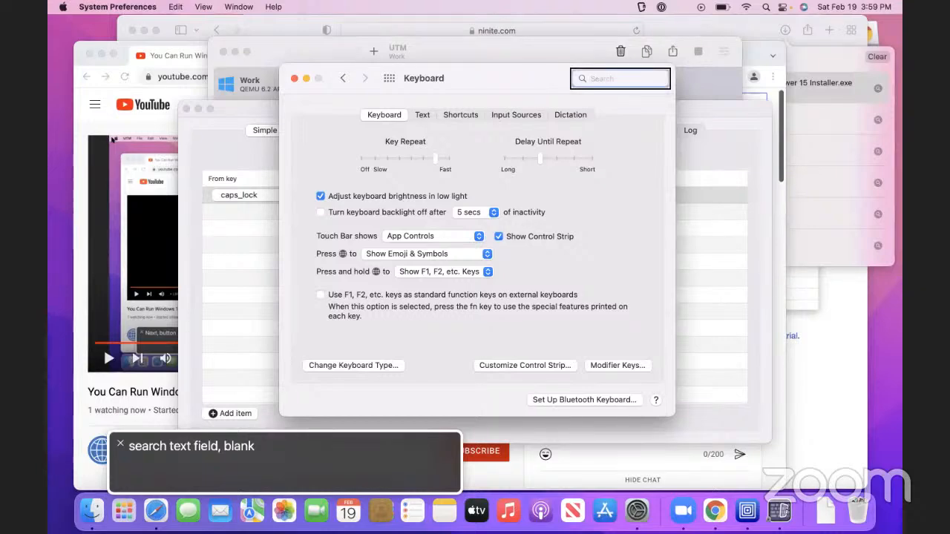
key("ctrl+alt+Right")
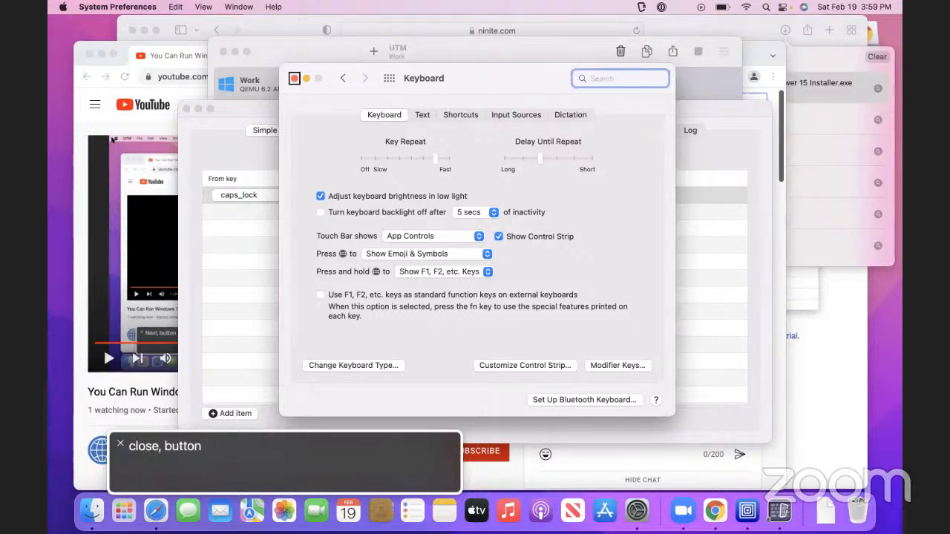
key("super+Tab")
key("super+Tab")
key("ctrl+alt+space")
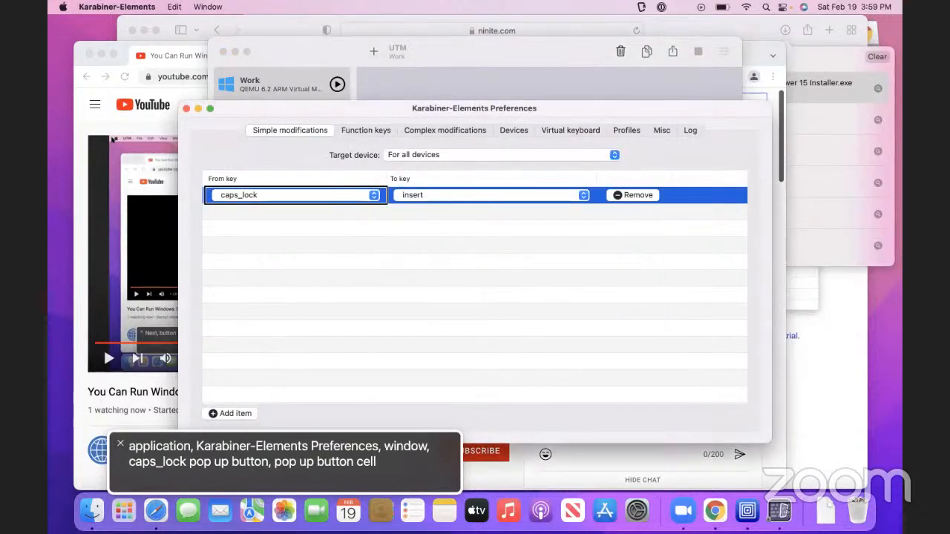
Close the Karabiner-Elements Preferences window, keeping the caps_lock to insert mapping
key("ctrl+alt+Right")
key("ctrl+alt+Right")
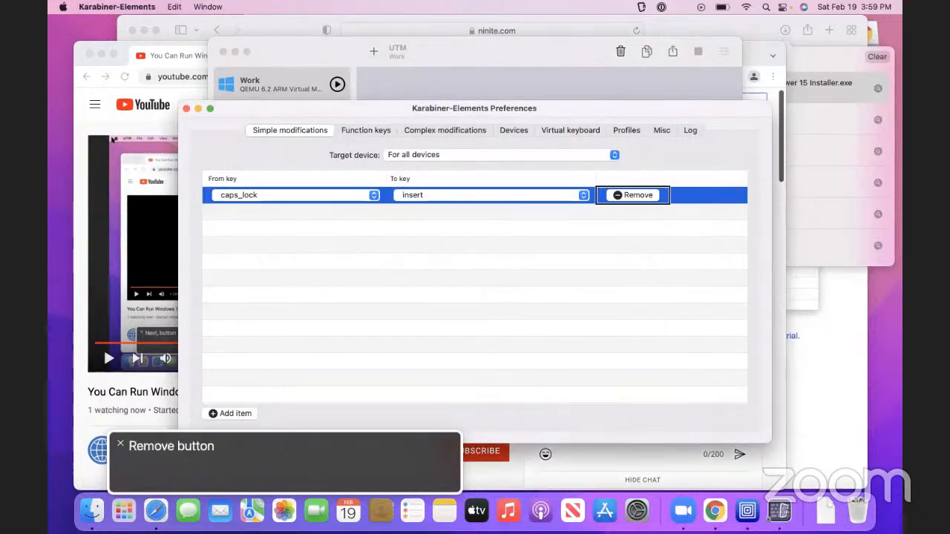
key("super+w")
Search the Mac for keyboard and open the Keyboard settings in System Preferences
key("super+space")
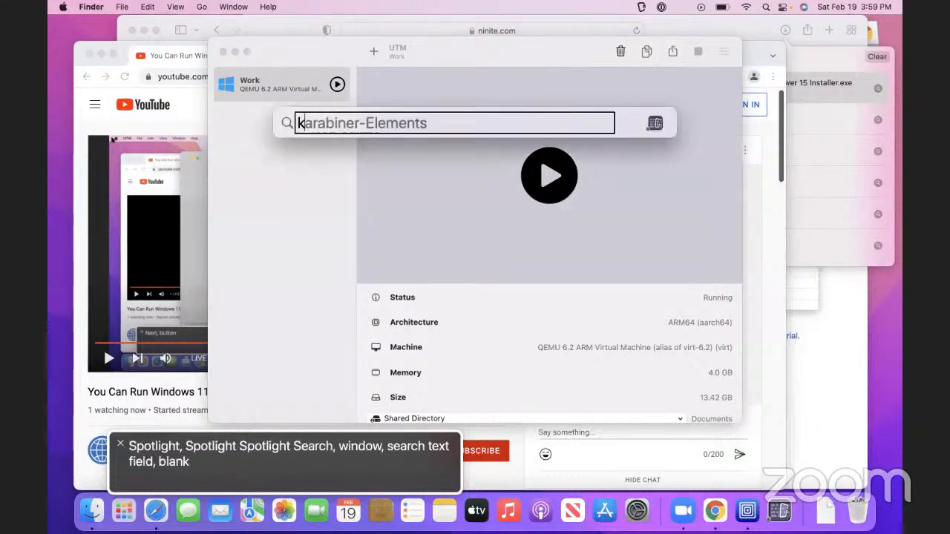
type("keyboard")
key("Return")
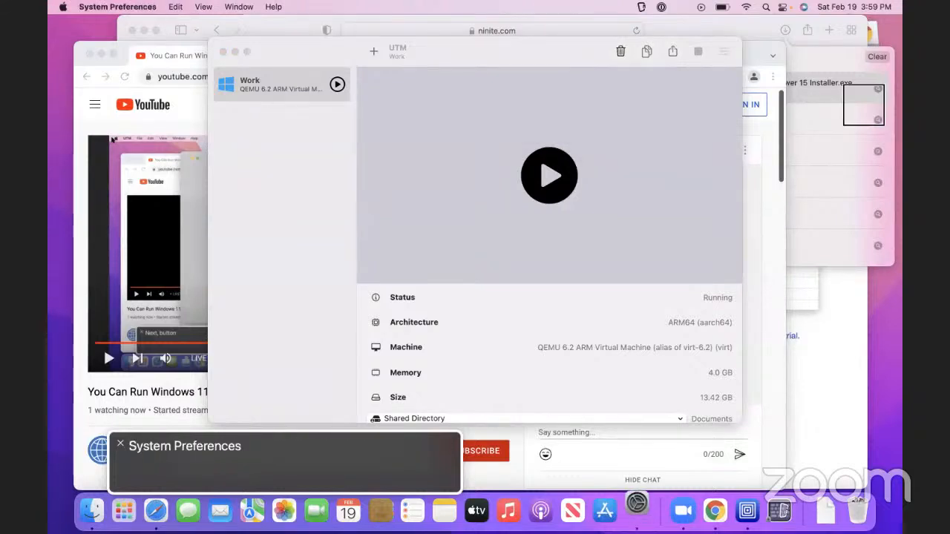
Open the Modifier Keys settings from the Keyboard preferences
key("ctrl+alt+Right")
key("ctrl+alt+Right")
key("ctrl+alt+Right")
key("ctrl+alt+Right")
key("ctrl+alt+Right")
key("ctrl+alt+Right")
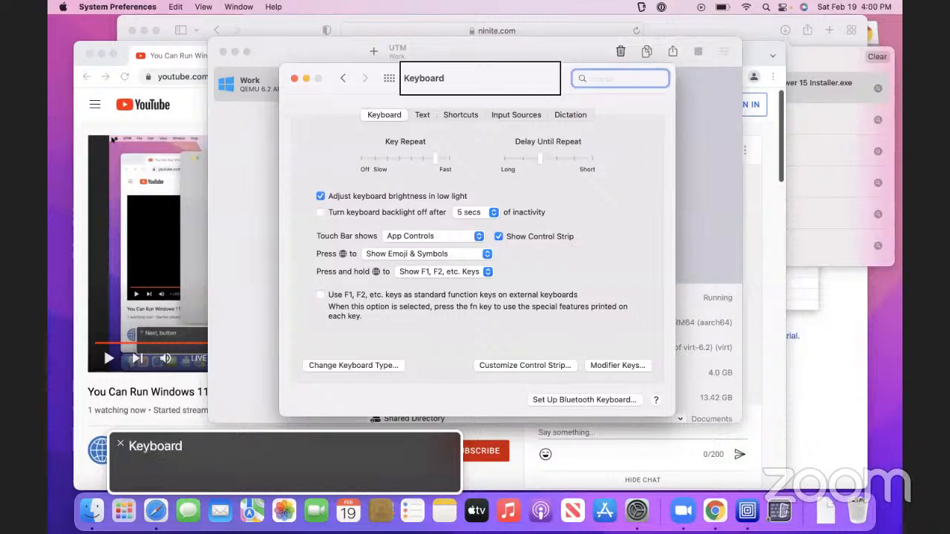
key("ctrl+alt+Right")
key("ctrl+alt+Right")
key("ctrl+alt+Right")
key("ctrl+alt+Right")
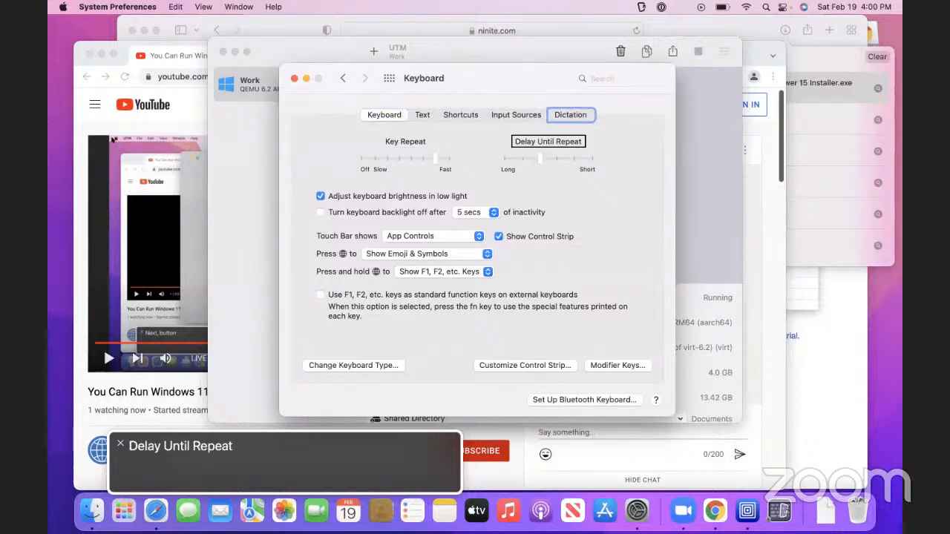
key("ctrl+alt+Right")
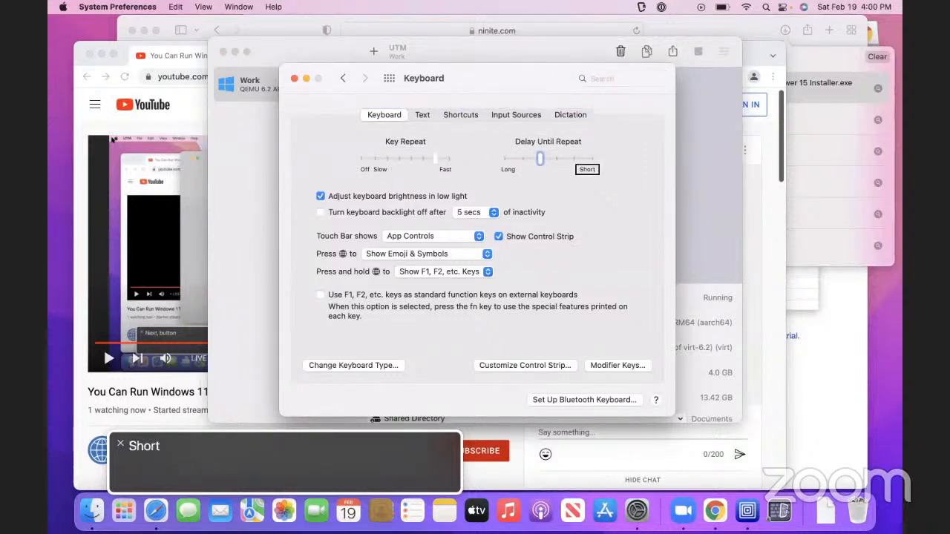
key("ctrl+alt+Right")
key("ctrl+alt+Right")
key("ctrl+alt+Right")
key("ctrl+alt+Right")
key("ctrl+alt+Right")
key("ctrl+alt+Right")
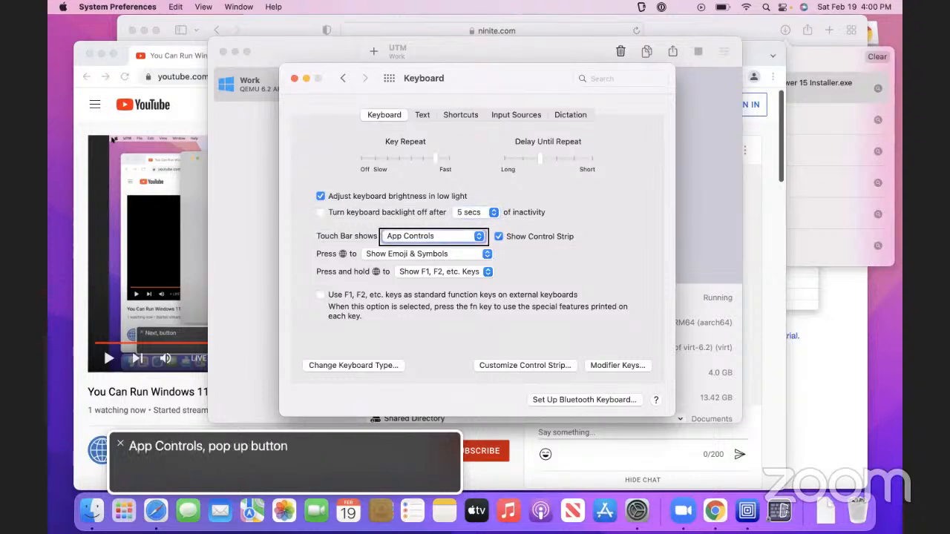
key("ctrl+alt+Right")
key("ctrl+alt+Right")
key("ctrl+alt+Right")
key("ctrl+alt+Right")
key("ctrl+alt+Right")
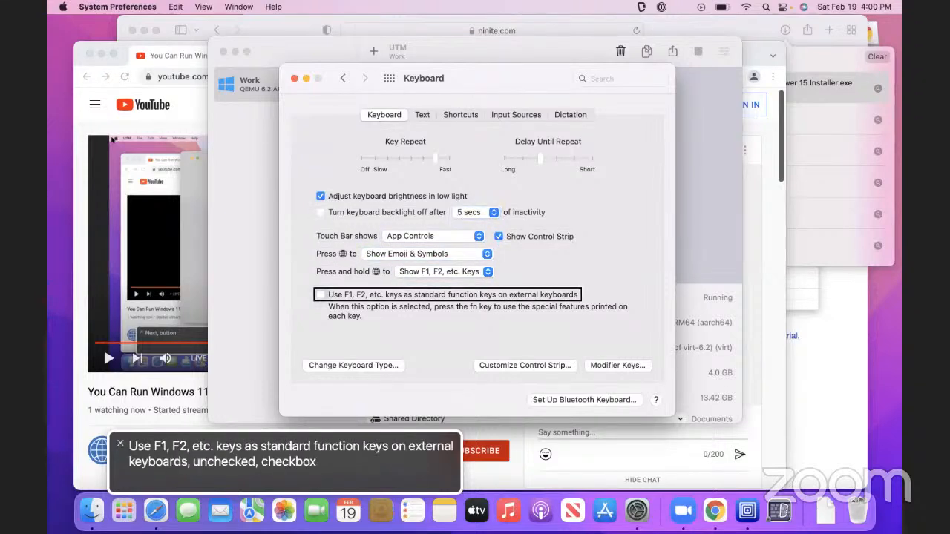
key("ctrl+alt+Right")
key("ctrl+alt+Right")
key("ctrl+alt+Right")
key("ctrl+alt+Right")
key("ctrl+alt+Right")
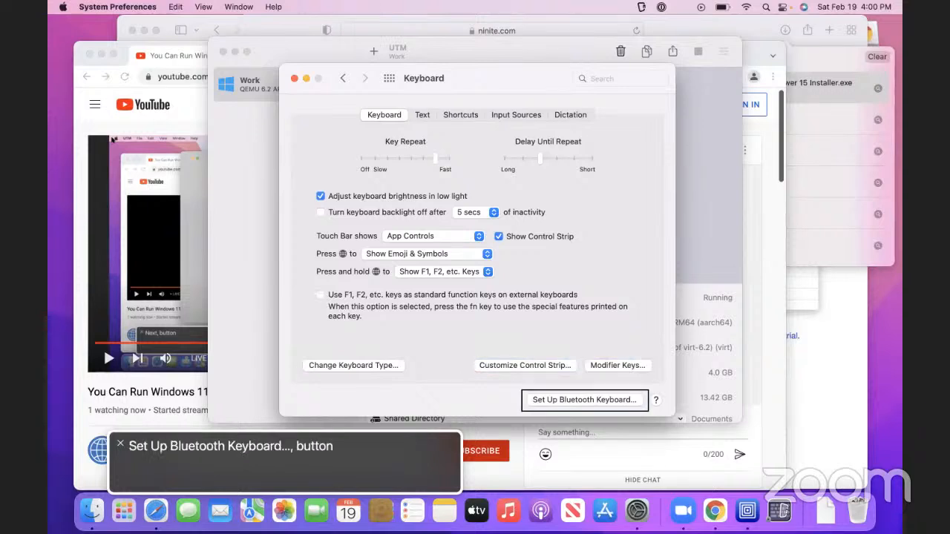
key("ctrl+alt+Left")
key("ctrl+alt+space")
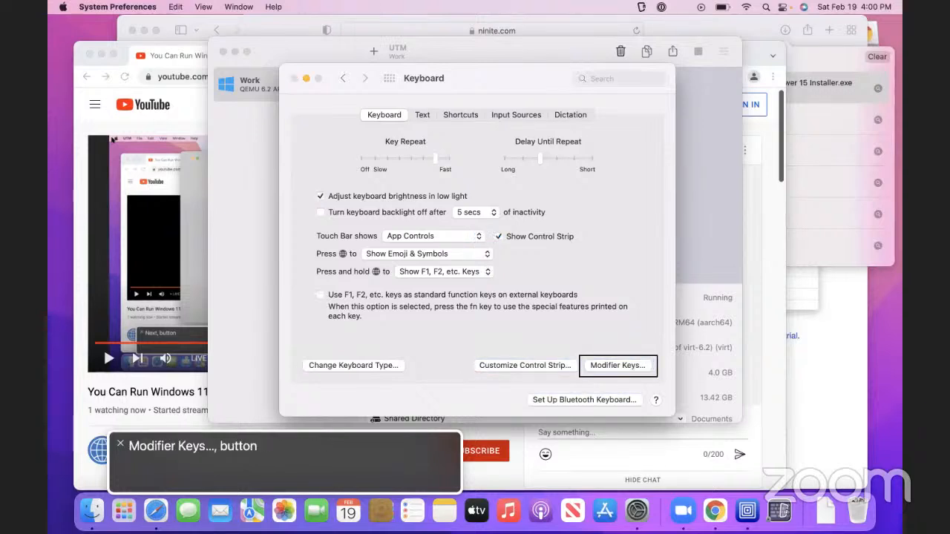
Set the Caps Lock key to No Action for the Karabiner DriverKit VirtualHIDKeyboard 1.6.0
key("ctrl+alt+Right")
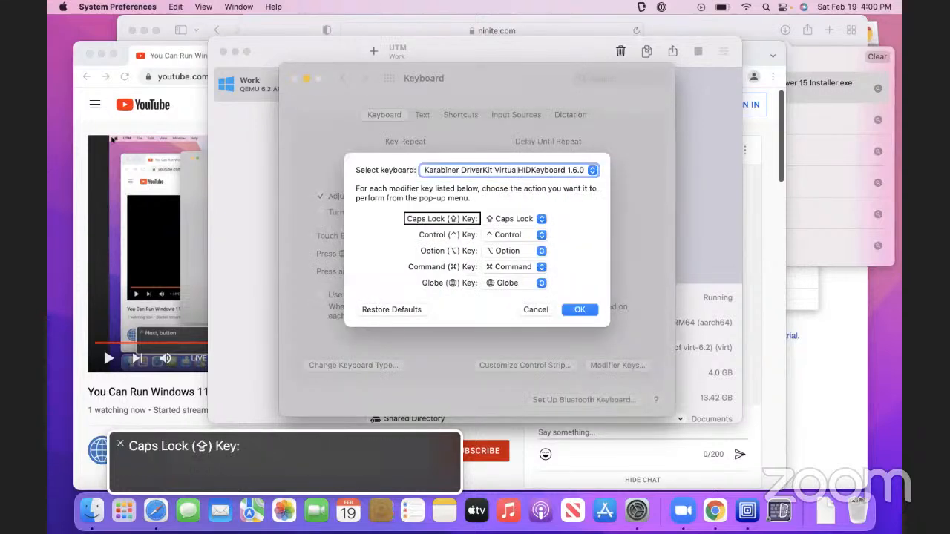
key("ctrl+alt+Right")
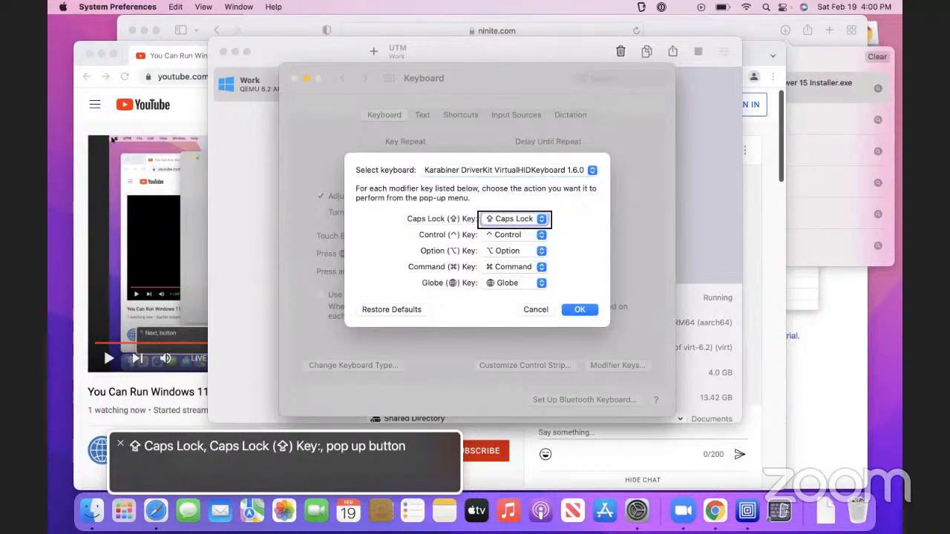
key("ctrl+alt+space")
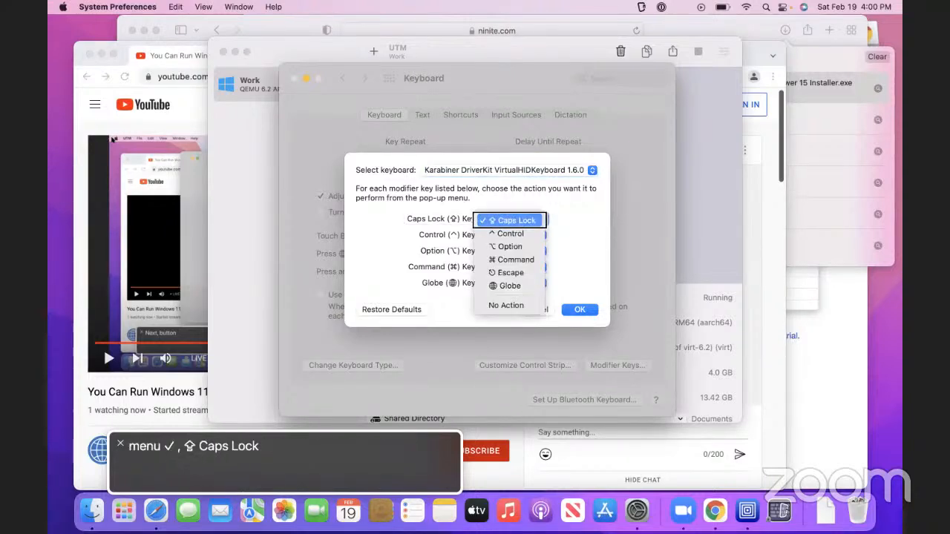
key("Up")
key("ctrl+alt+space")
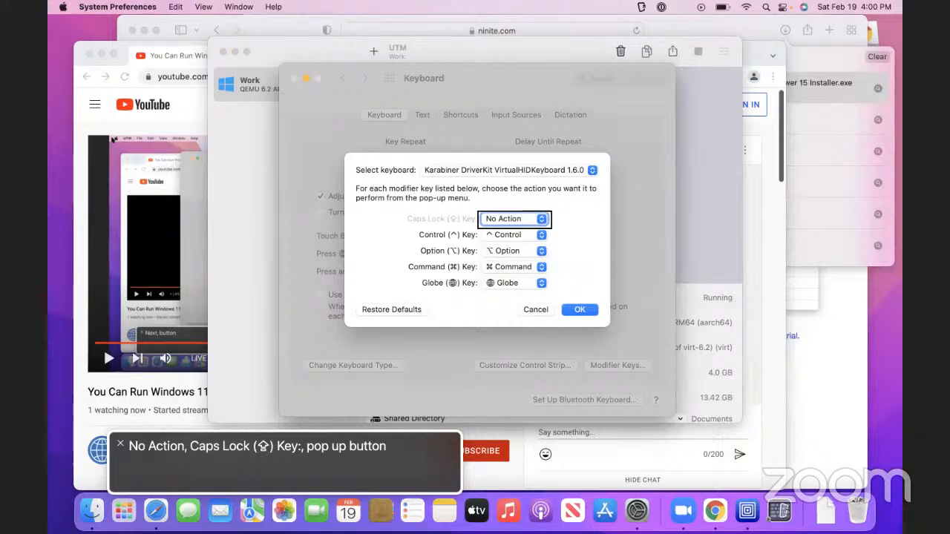
Apply the modifier key changes and quit System Preferences
key("ctrl+alt+Right")
key("ctrl+alt+Right")
key("ctrl+alt+Right")
key("ctrl+alt+Right")
key("ctrl+alt+Right")
key("ctrl+alt+Right")
key("ctrl+alt+Right")
key("ctrl+alt+Right")
key("ctrl+alt+Right")
key("ctrl+alt+Right")
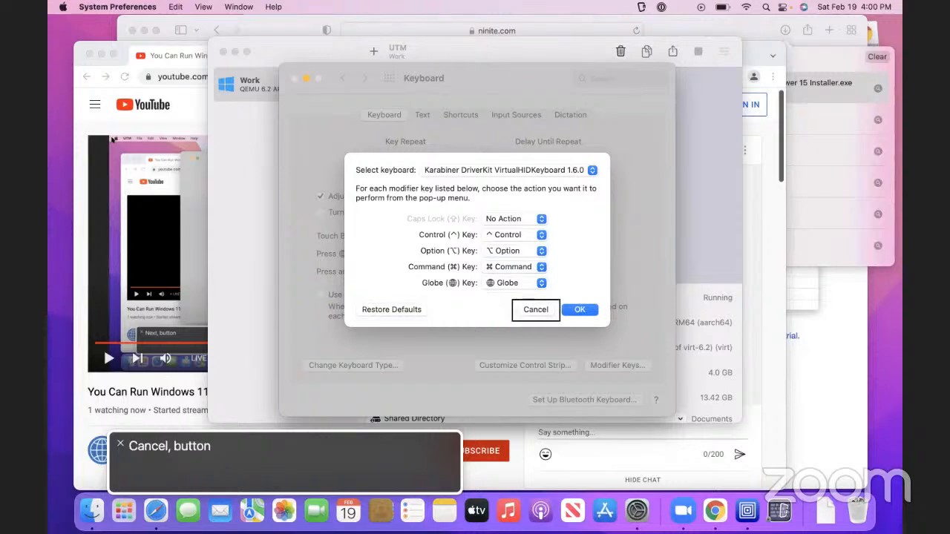
key("ctrl+alt+Right")
key("ctrl+alt+space")
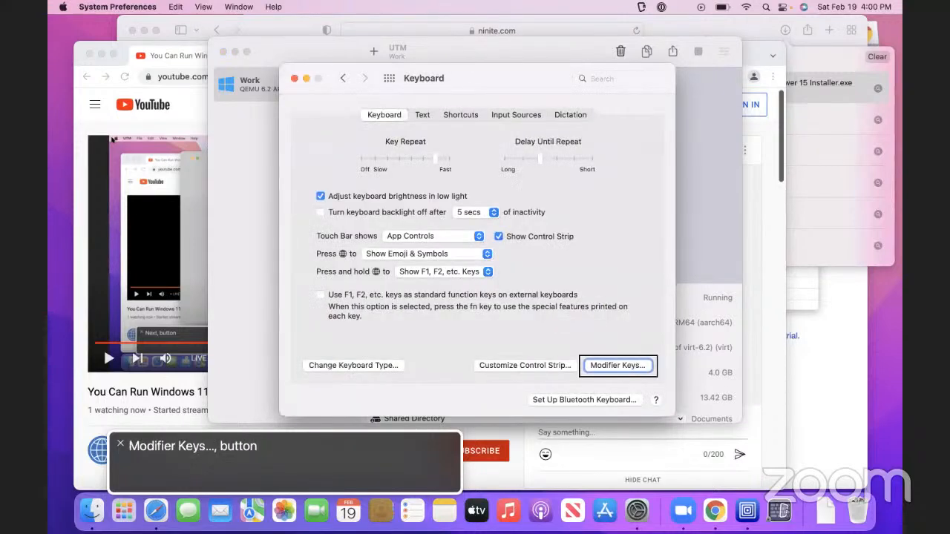
key("super+q")
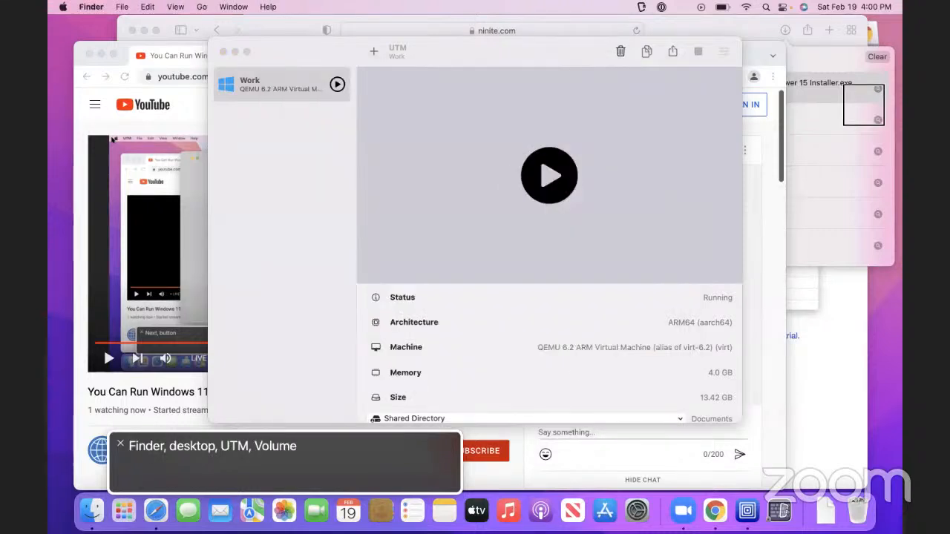
key("ctrl+alt+F2")
key("ctrl+alt+F2")
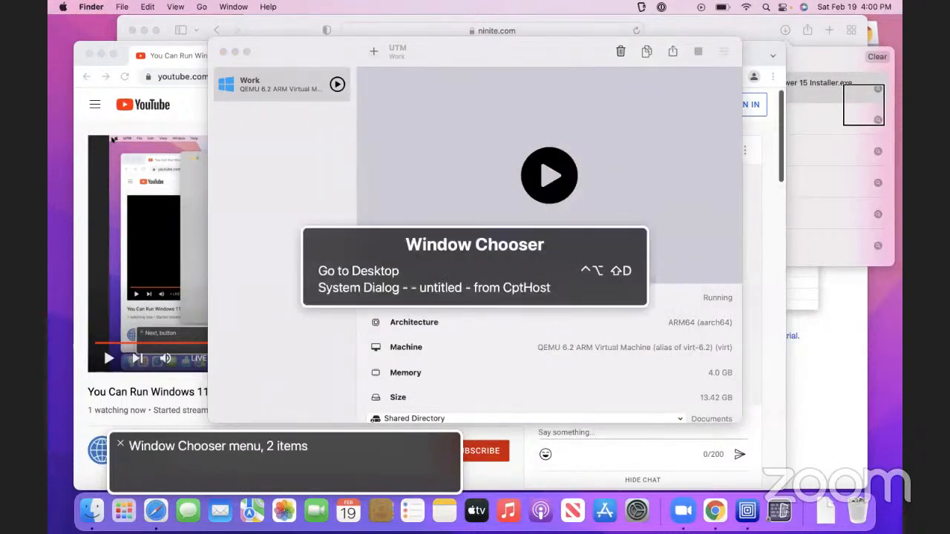
key("Down")
key("Return")
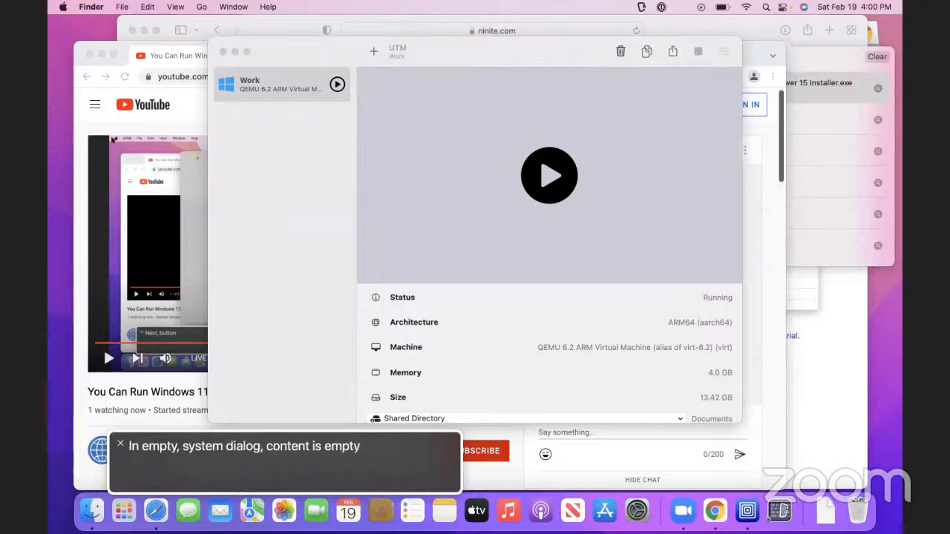
Switch to UTM and bring up the full-screen window of the Work virtual machine
key("super+Tab")
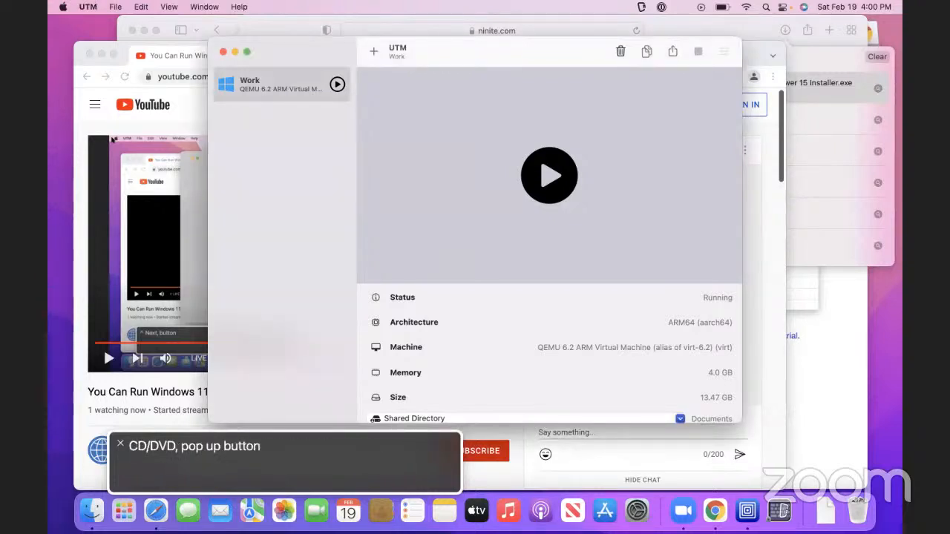
key("ctrl+alt+F2")
key("ctrl+alt+F2")
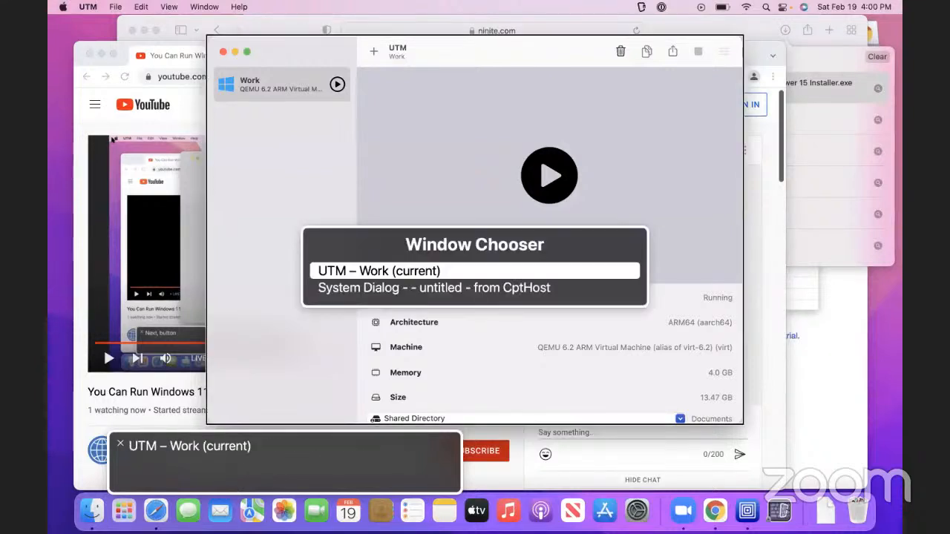
key("Down")
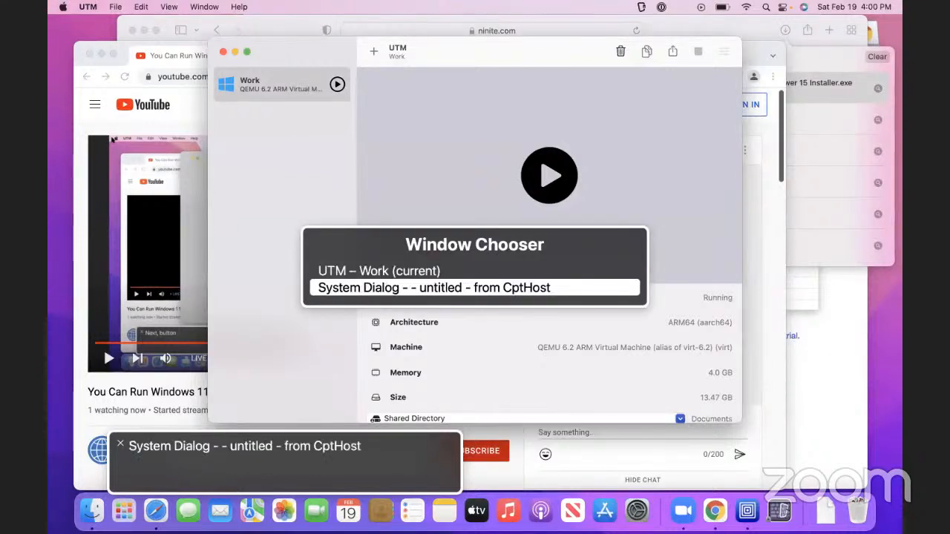
key("Return")
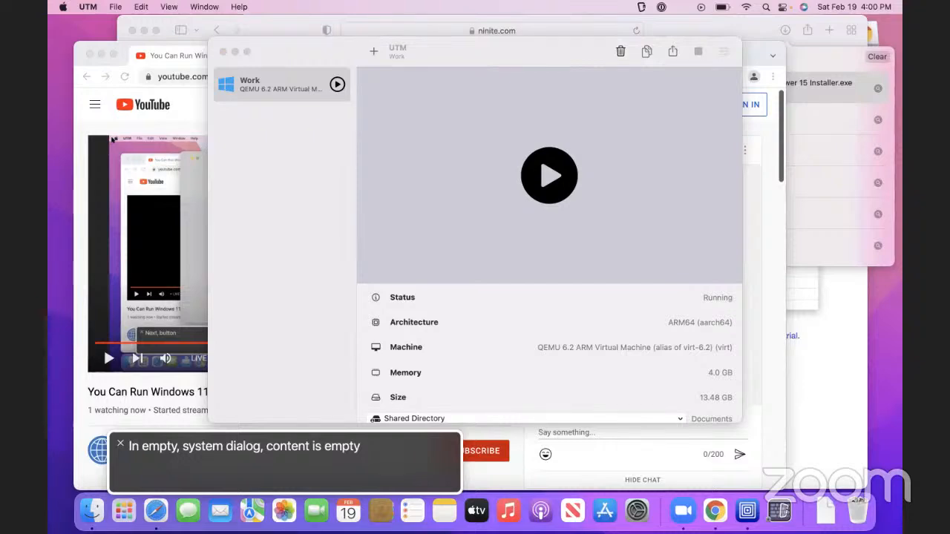
key("ctrl+Right")
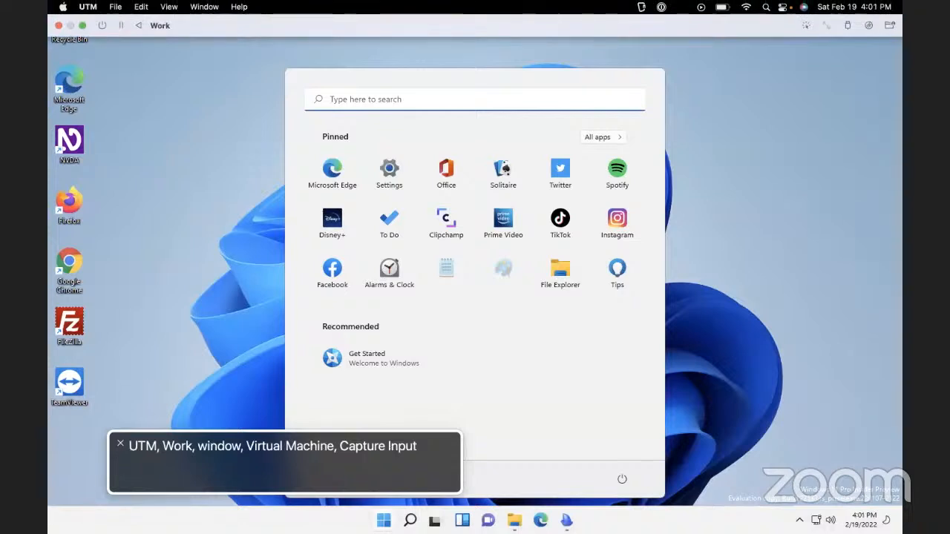
Turn VoiceOver off on the Mac and start NVDA on the Windows desktop
key("super+F5")
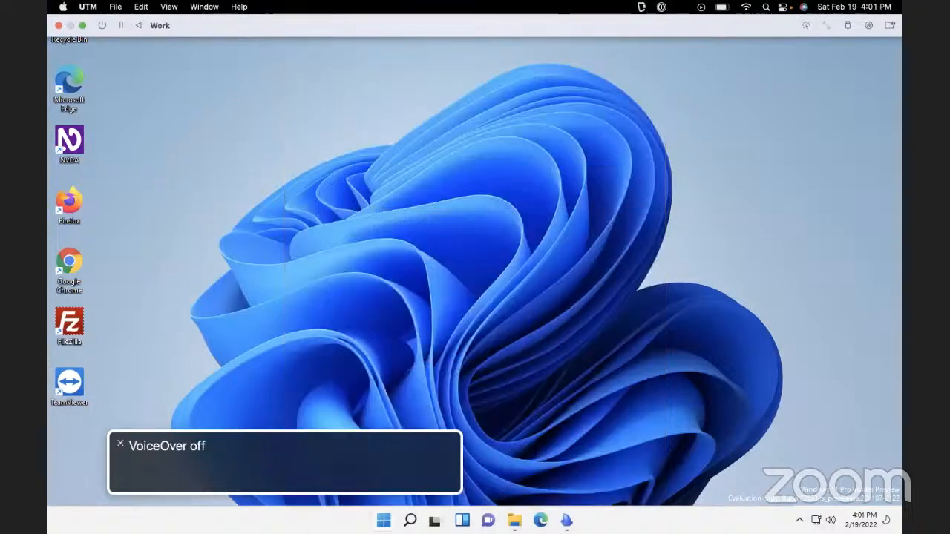
key("ctrl+alt+n")
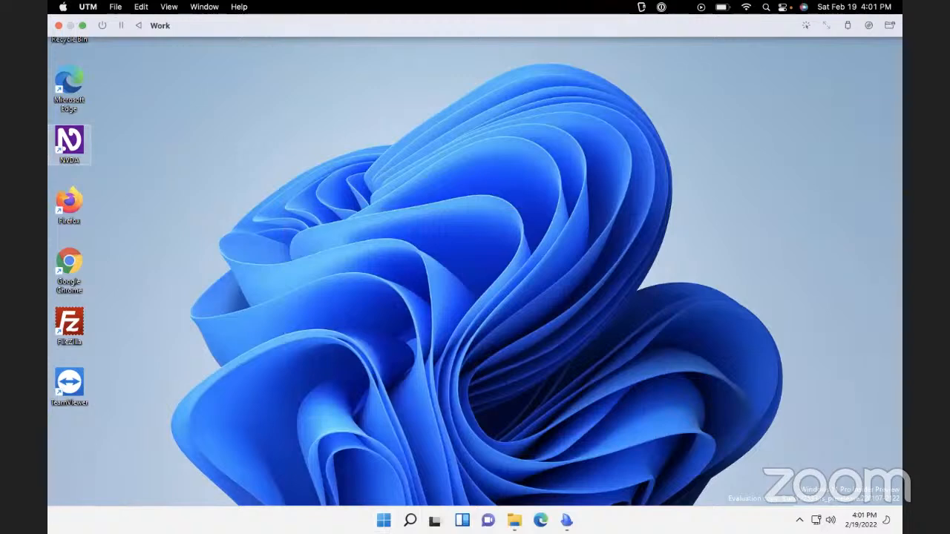
key("Down")
key("Up")
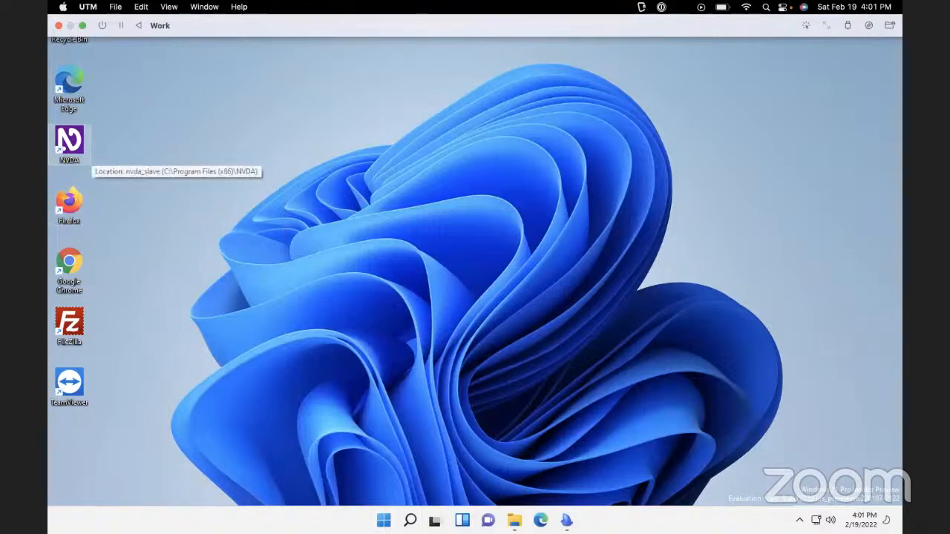
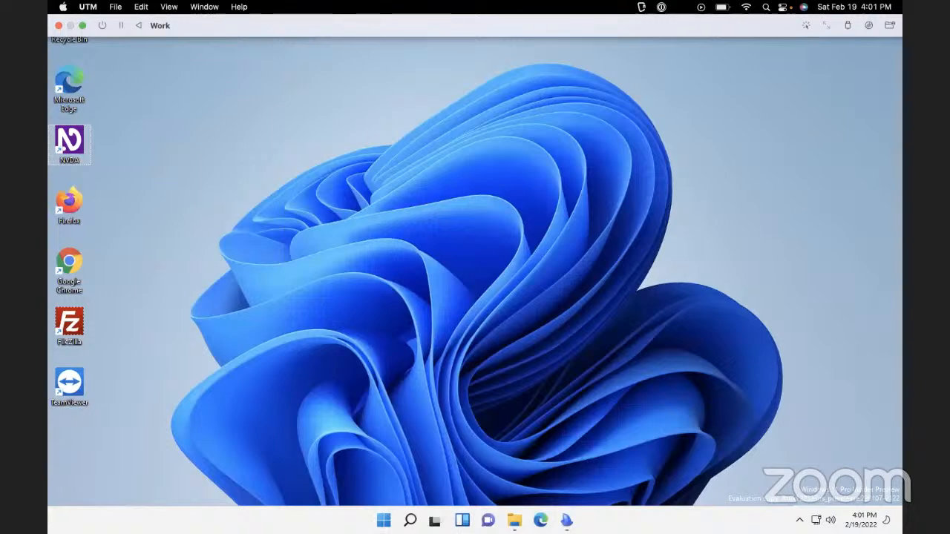
Look through the app buttons on the Windows taskbar up to File Explorer
key("Tab")
key("Right")
key("Right")
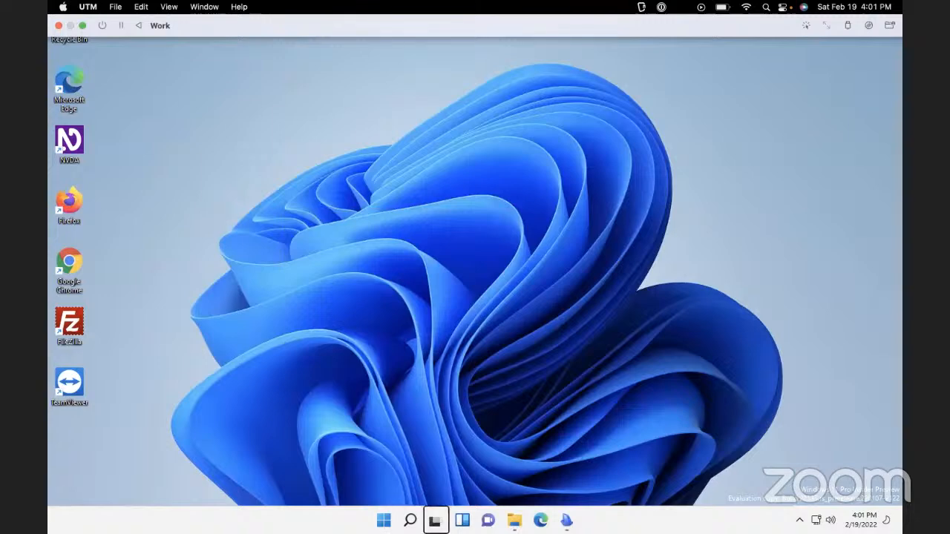
key("Right")
key("Right")
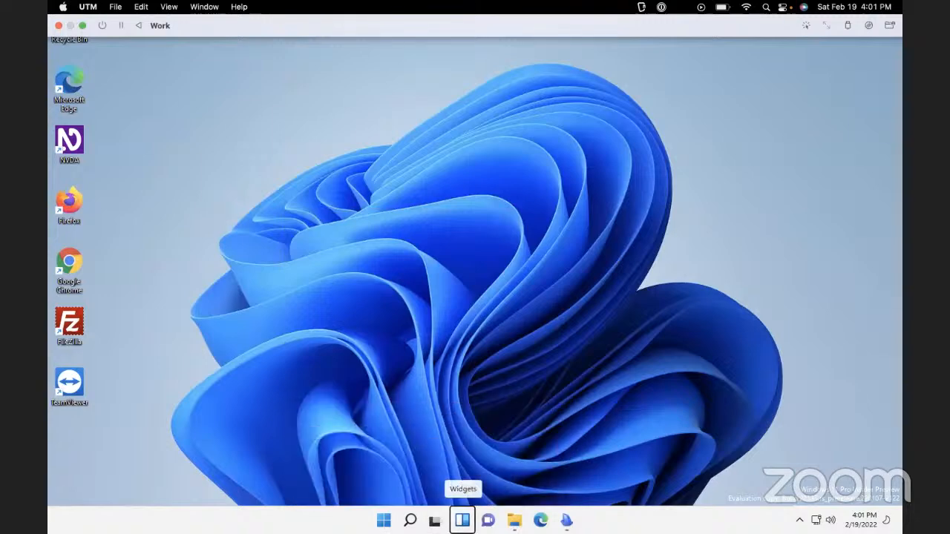
key("Right")
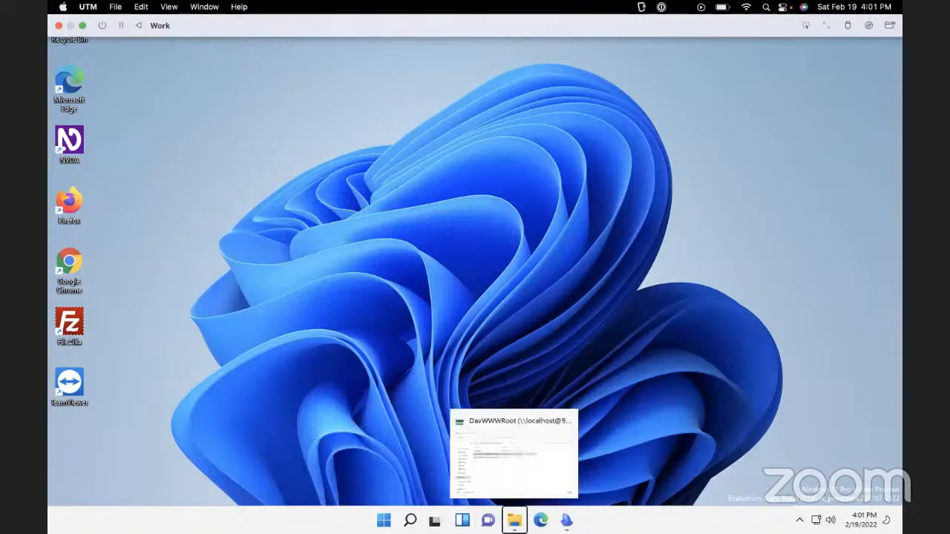
Examine the system tray items, including hidden icons, network, volume, clock and notifications
key("Tab")
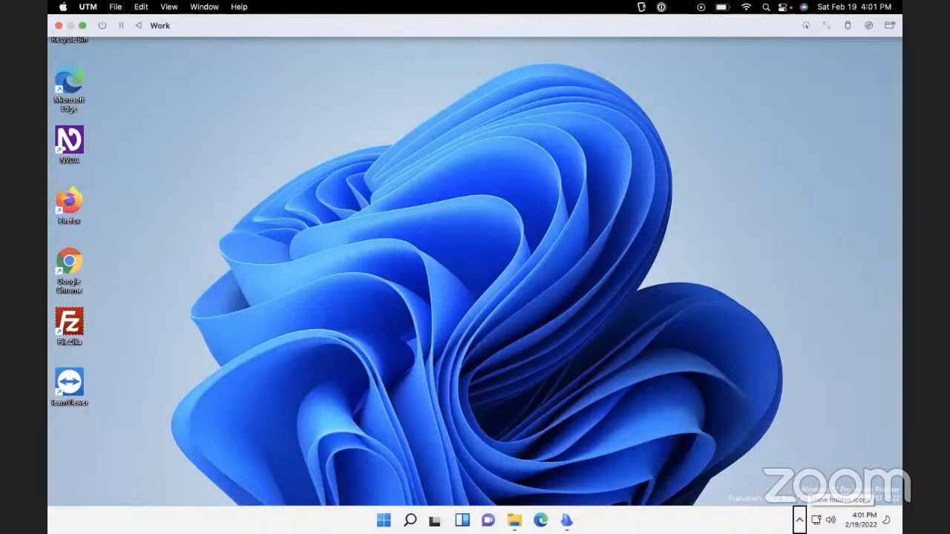
key("Tab")
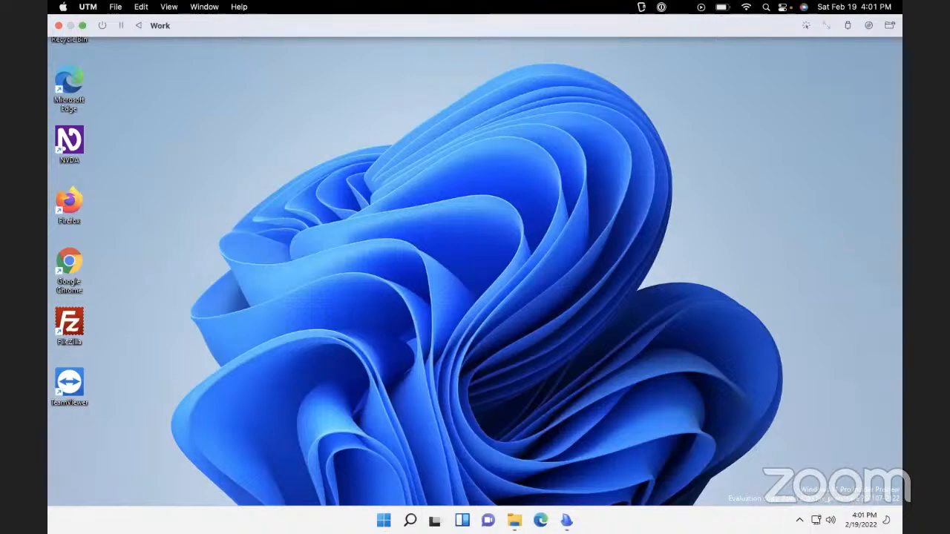
key("shift+Tab")
key("Tab")
key("Left")
key("Left")
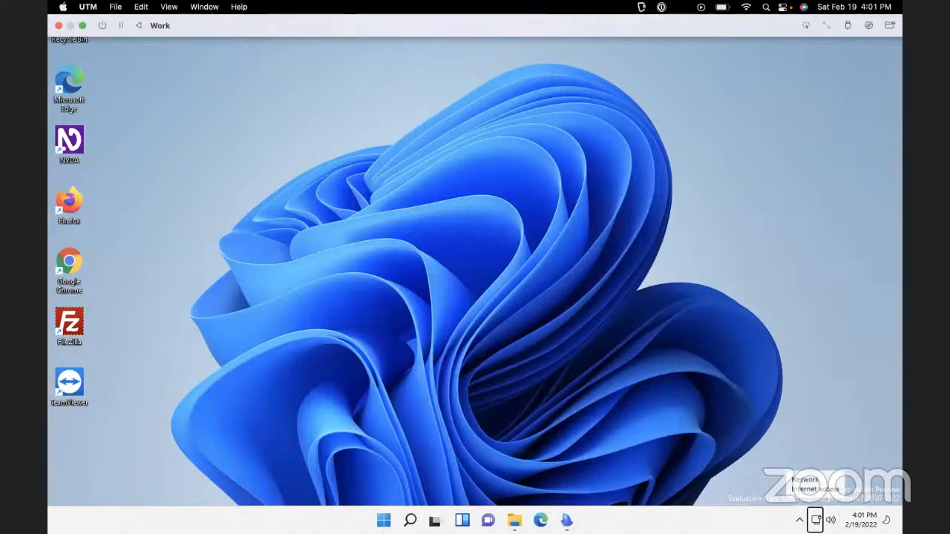
key("Left")
key("Left")
key("Left")
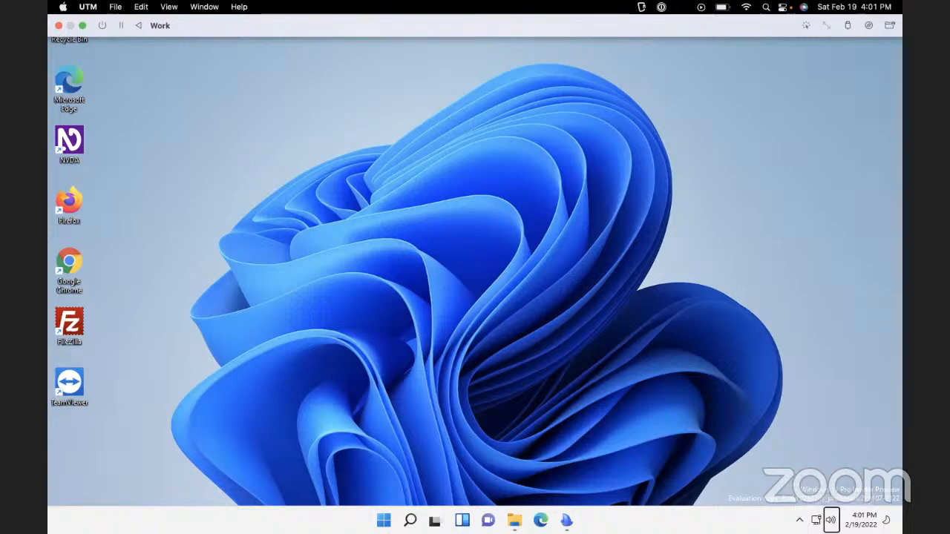
key("Right")
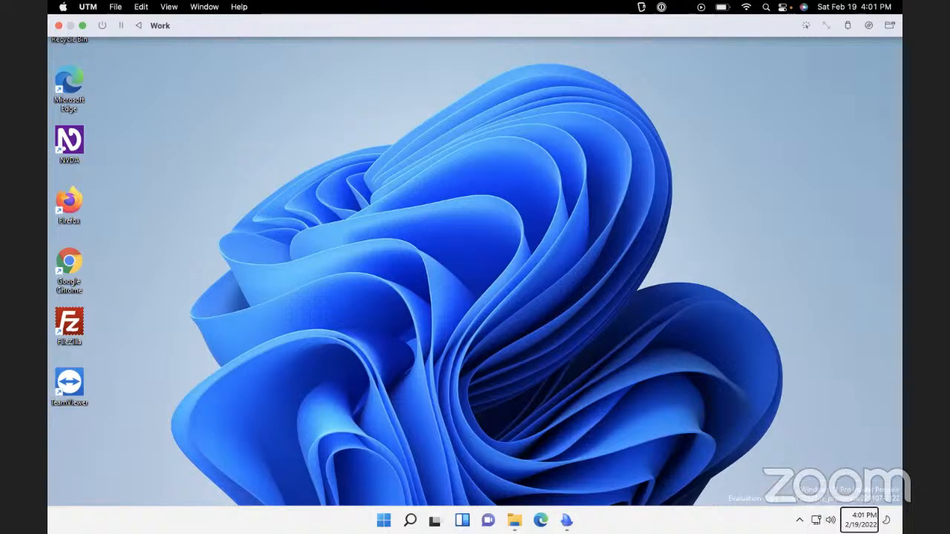
key("Right")
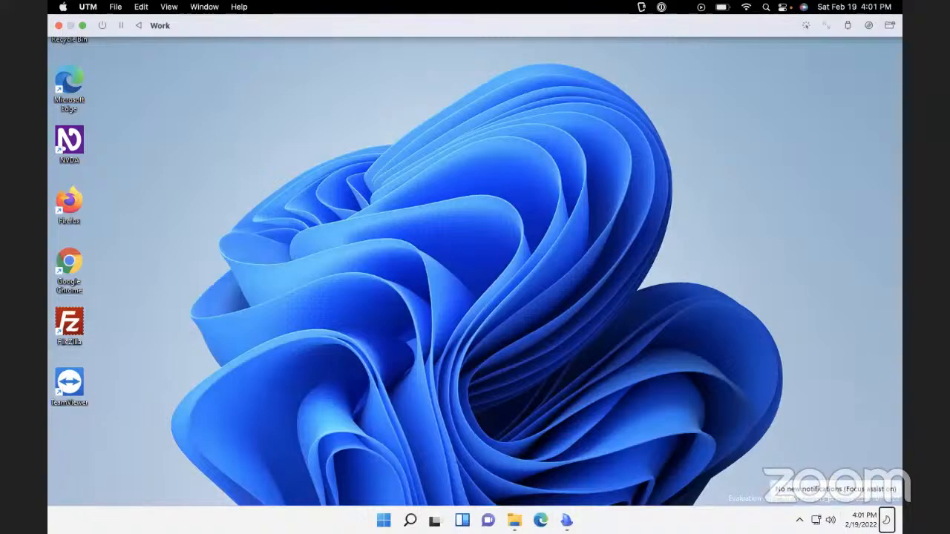
key("Left")
key("Left")
key("Left")
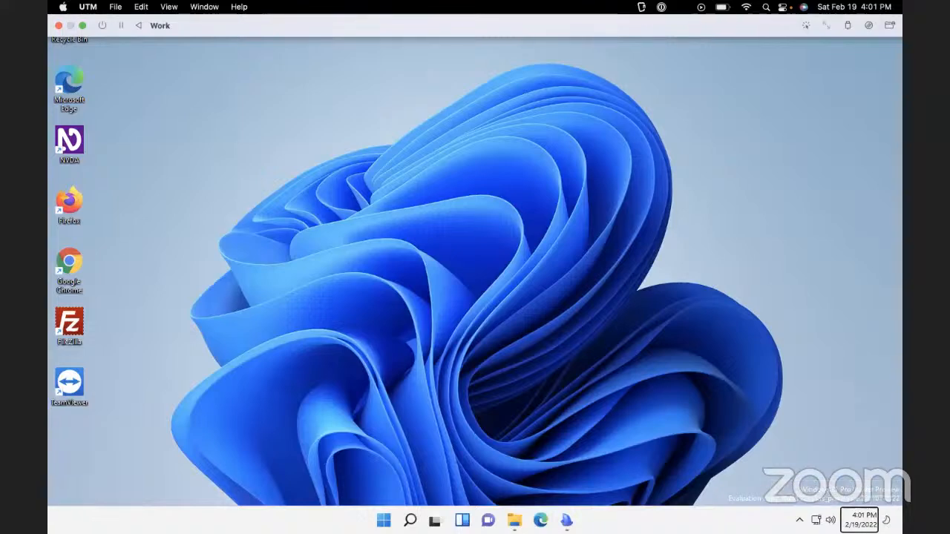
key("Left")
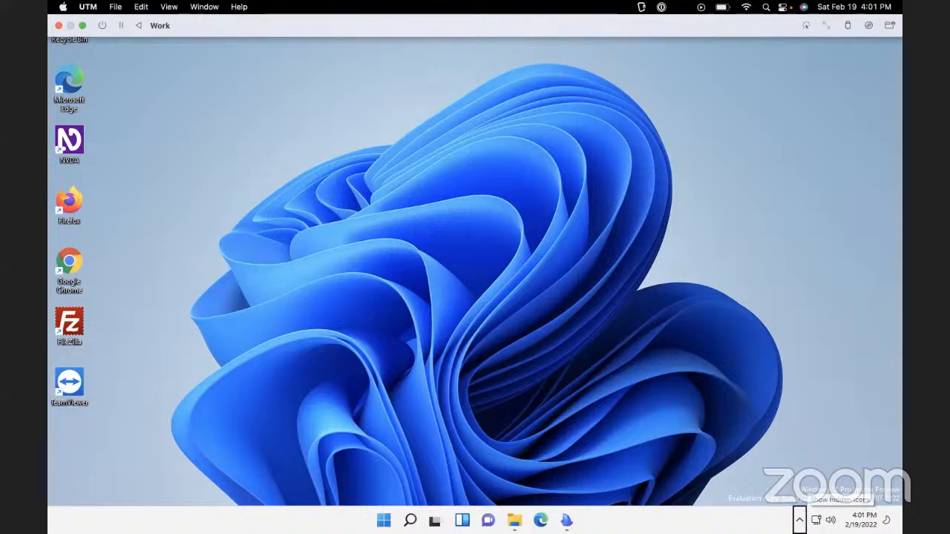
key("Escape")
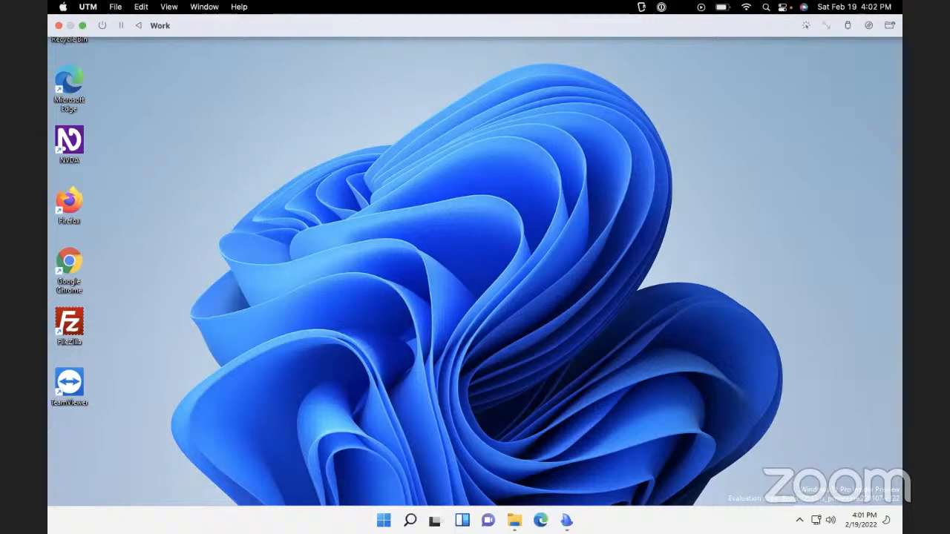
key("Right")
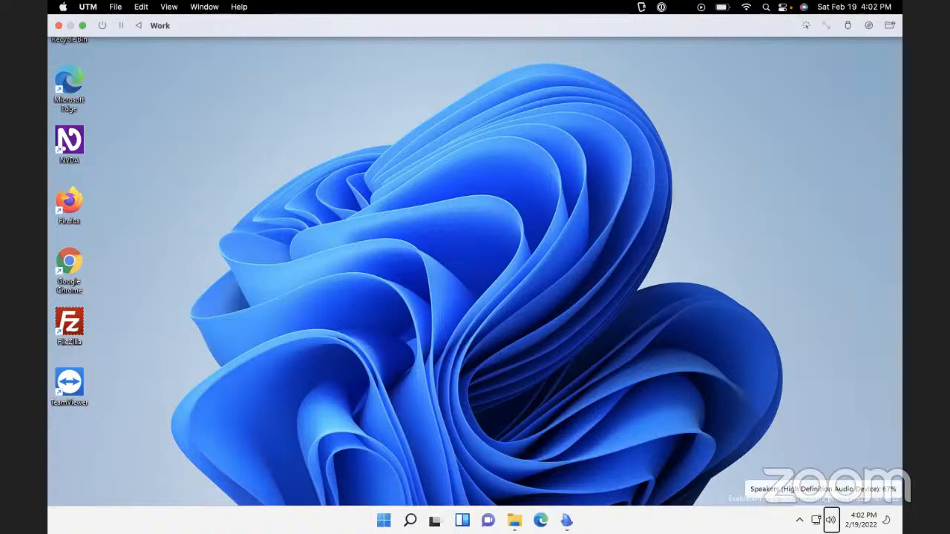
key("Right")
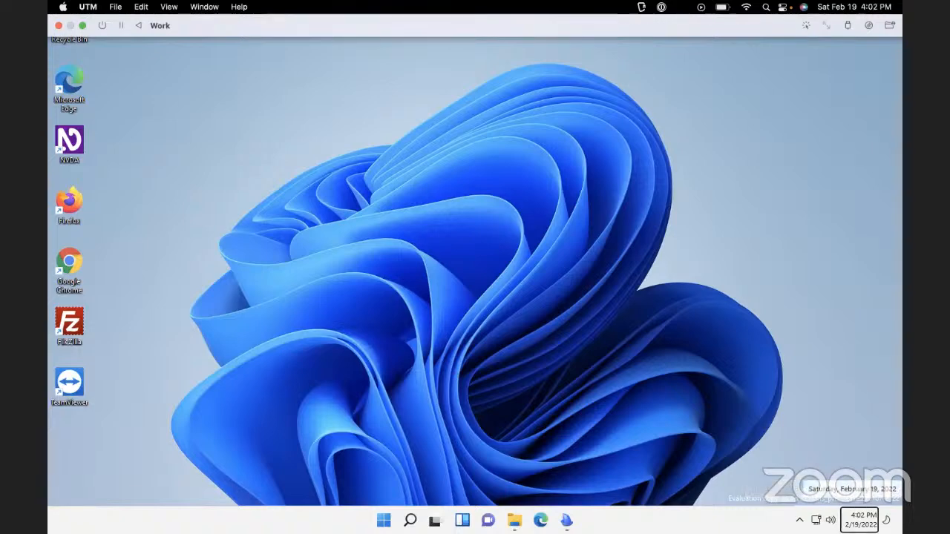
key("Right")
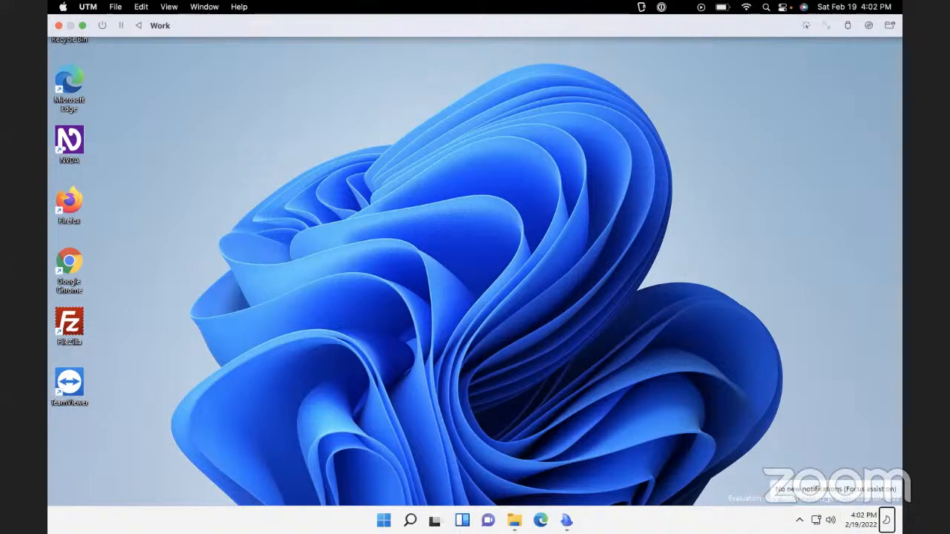
key("Right")
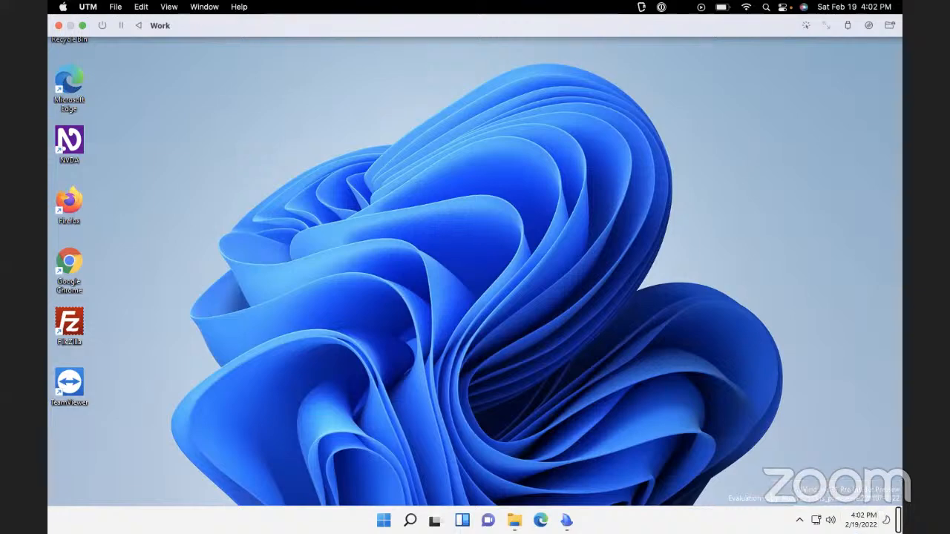
Show the hidden system tray icons and open the NVDA menu from its icon
key("Left")
key("Left")
key("Left")
key("Left")
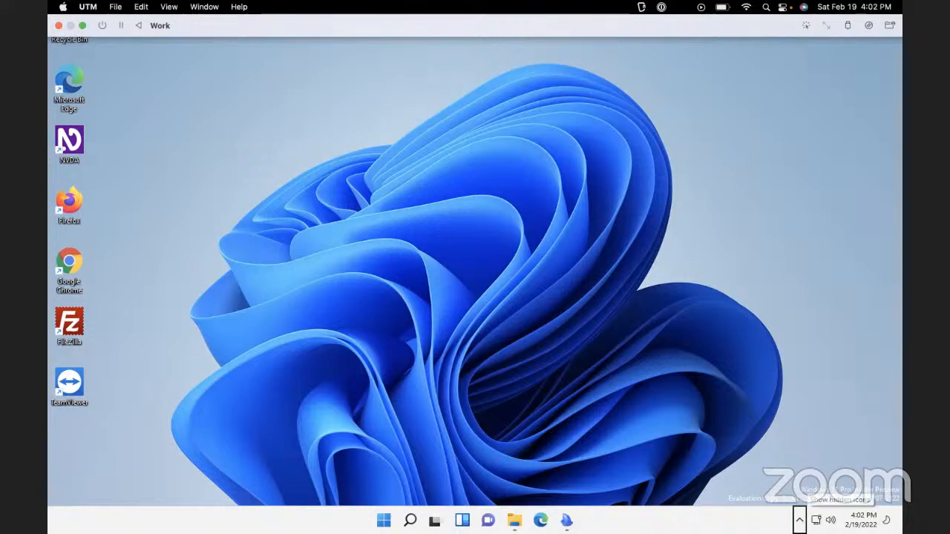
key("Return")
key("Right")
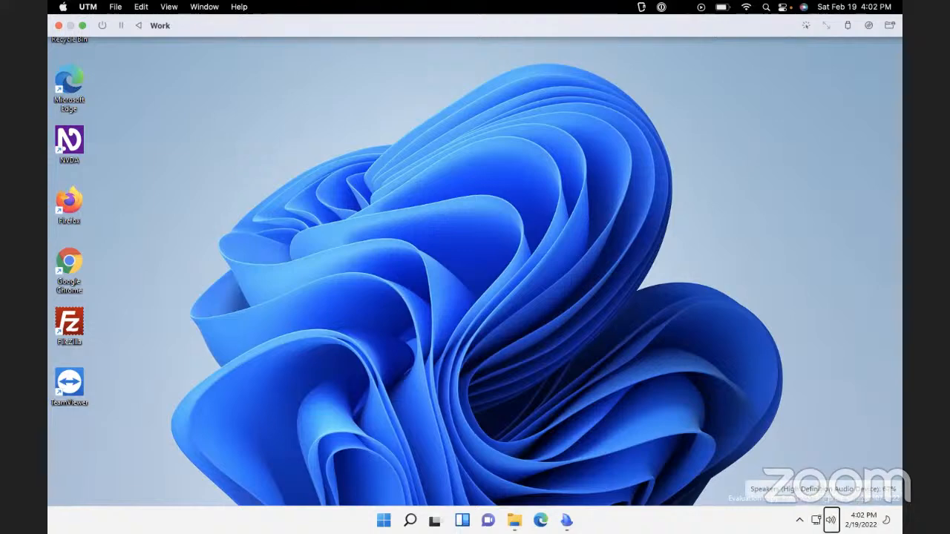
key("Left")
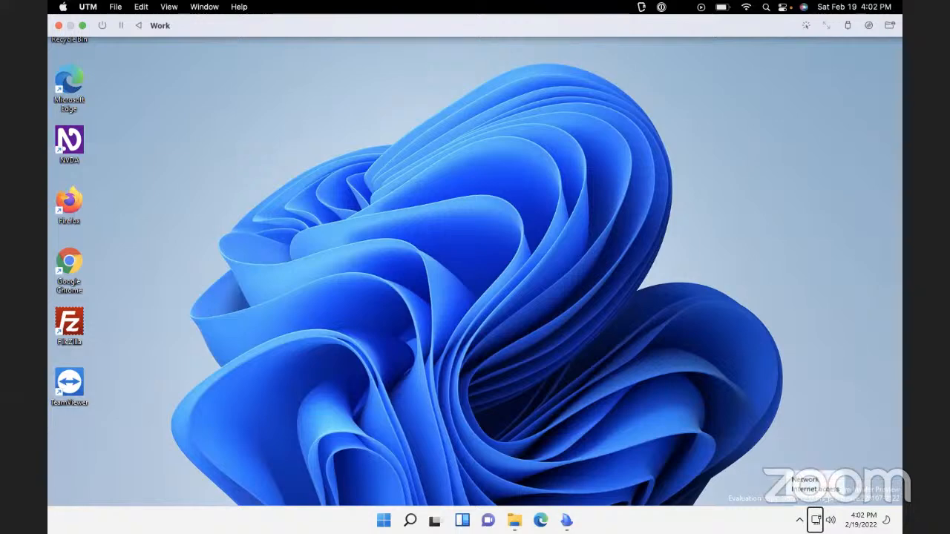
key("Left")
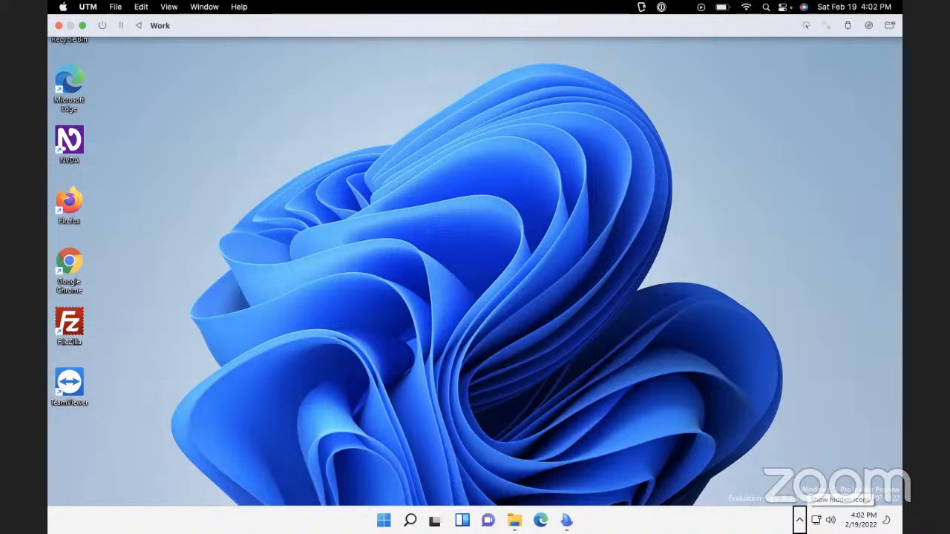
key("Return")
key("Left")
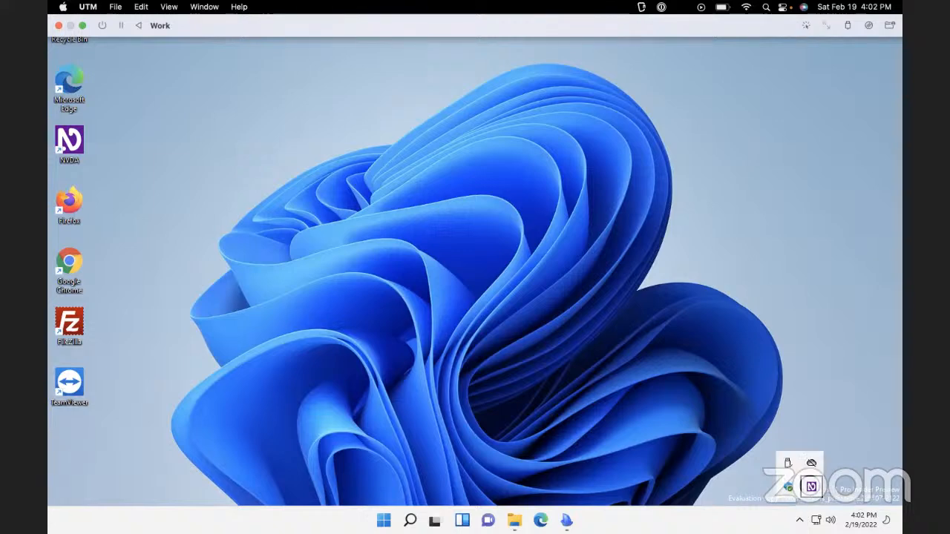
key("Return")
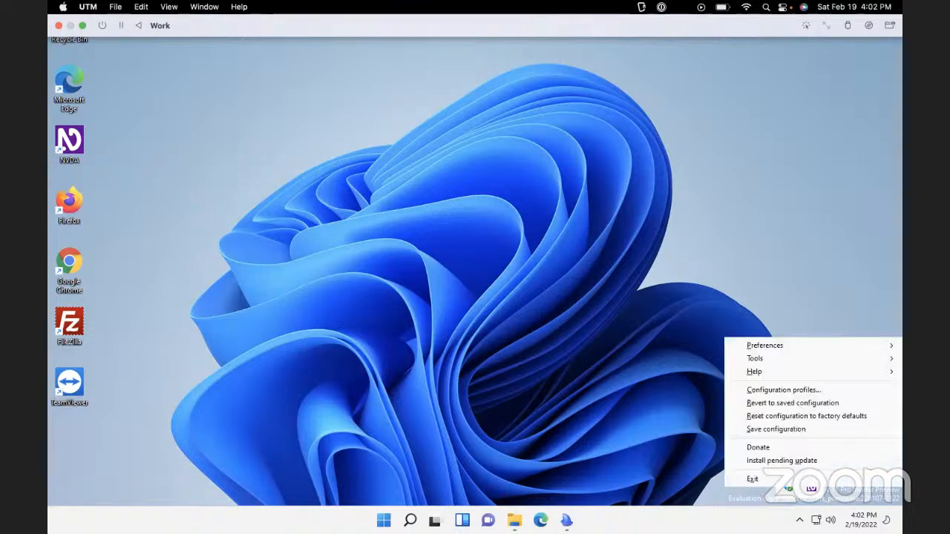
Open the NVDA Settings dialog through the Preferences entry of the NVDA menu
key("Up")
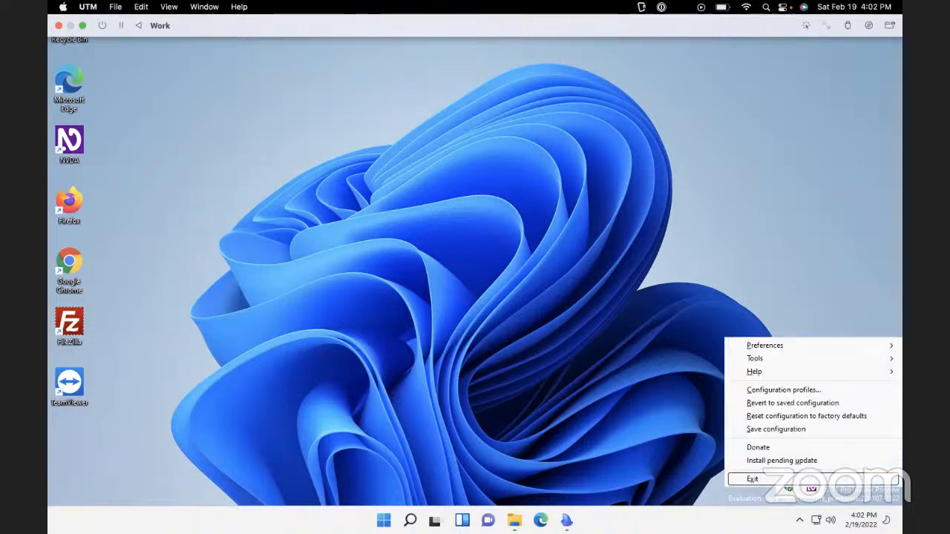
key("Down")
key("Right")
key("Down")
key("Up")
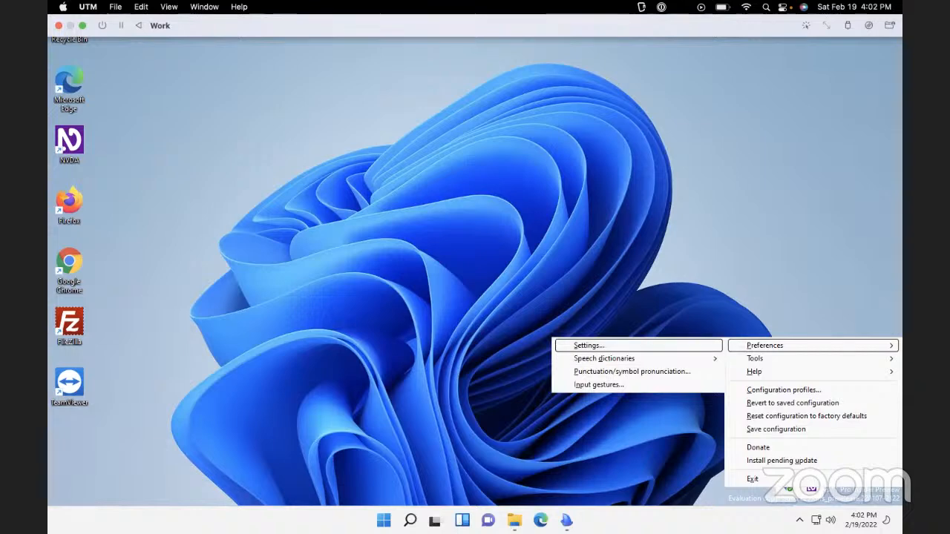
key("Return")
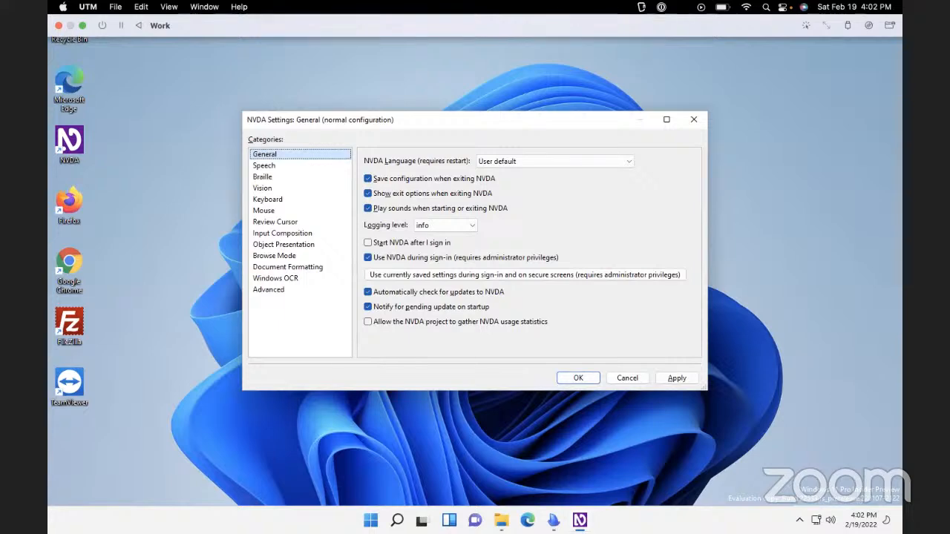
Set the keyboard layout to laptop in the Keyboard category of the NVDA settings
key("Down")
key("Down")
key("Down")
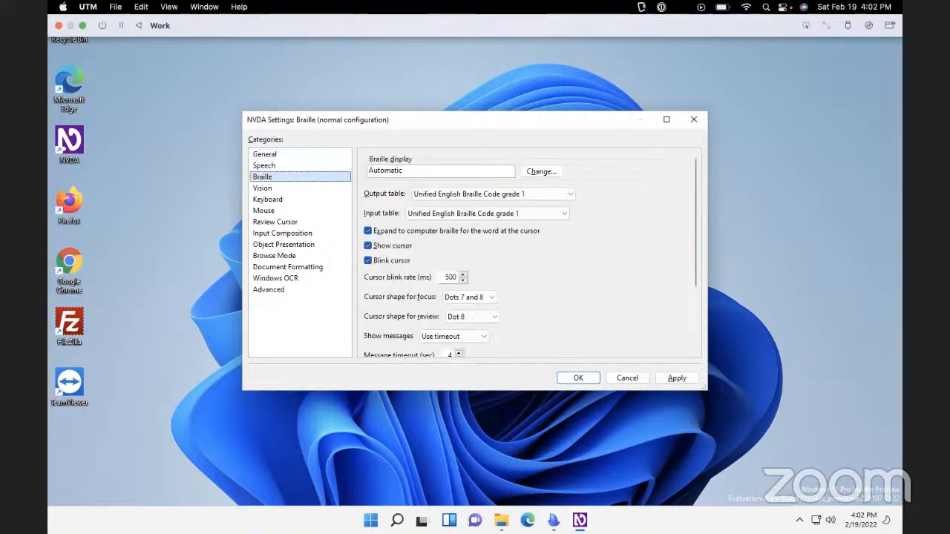
key("Down")
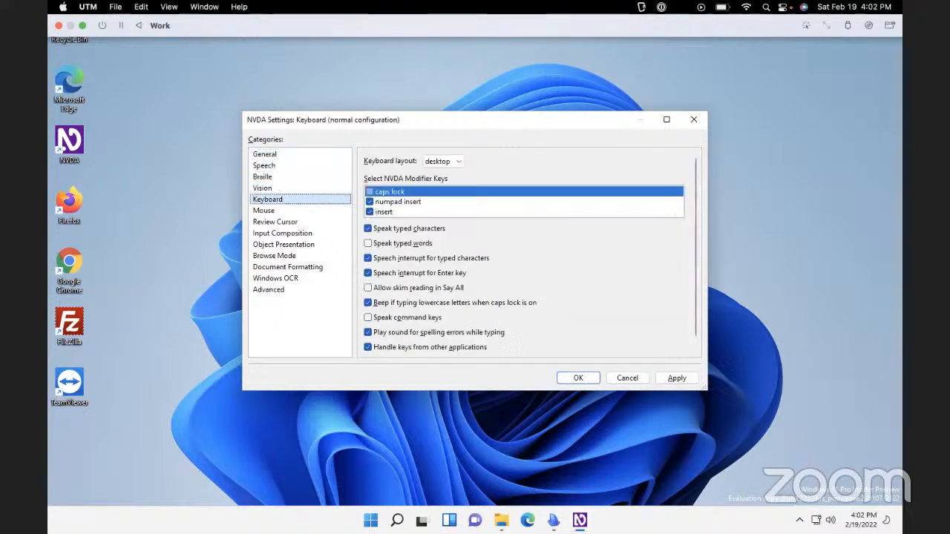
key("Tab")
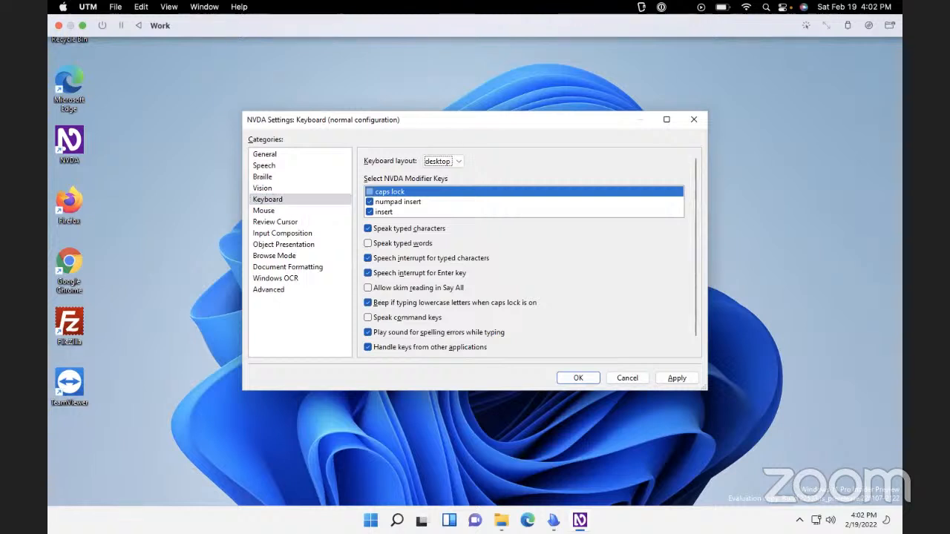
key("Down")
Enable caps lock as an NVDA modifier key, leaving numpad insert and insert enabled too
key("Tab")
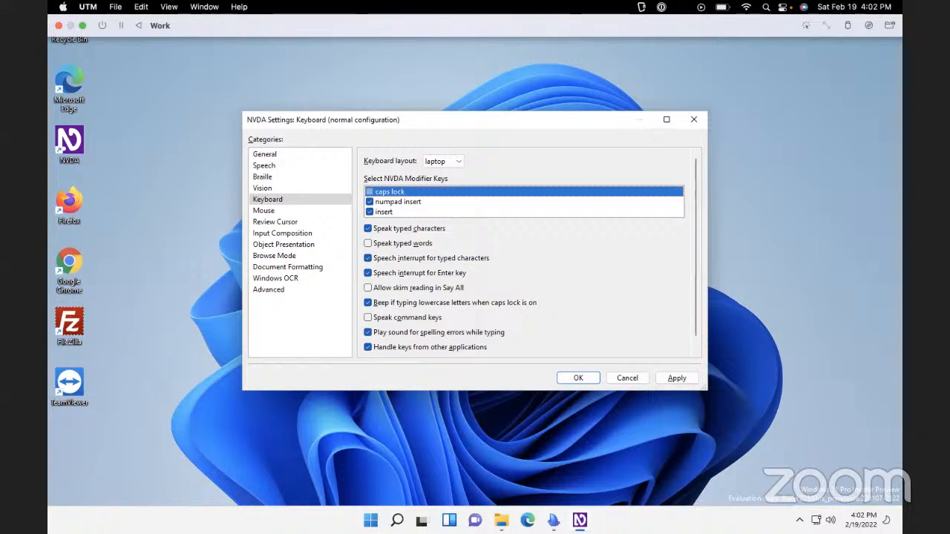
key("space")
key("Down")
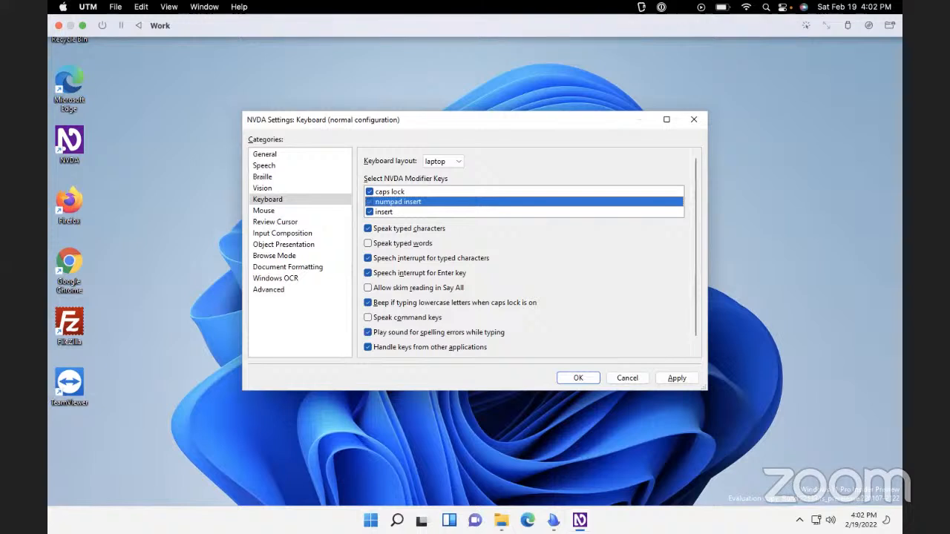
key("Down")
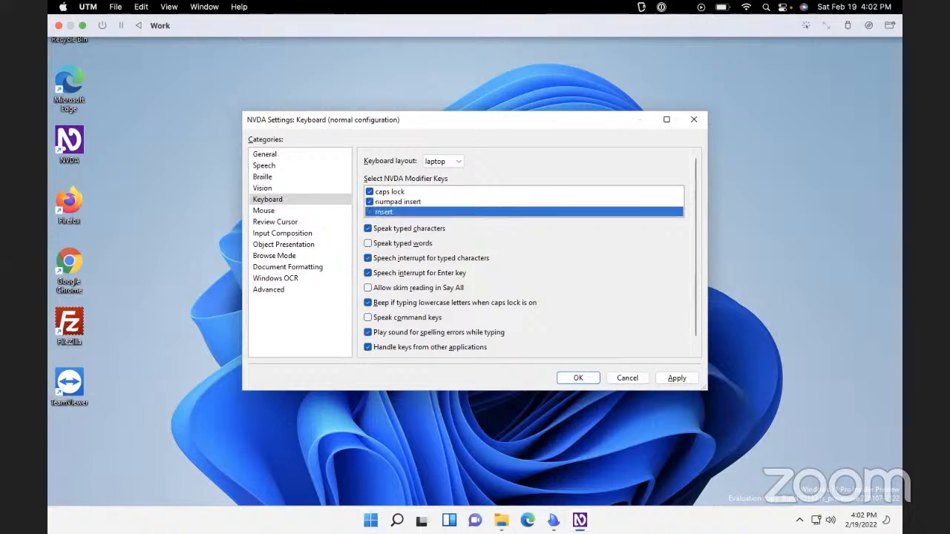
key("Tab")
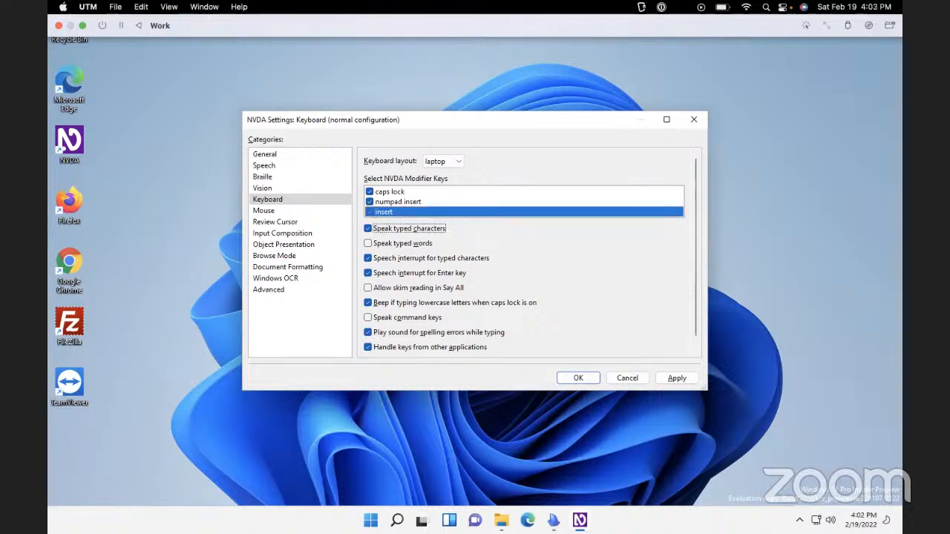
Accept the NVDA settings with OK and bring the focus back to the Windows desktop and taskbar
key("shift+Tab")
key("shift+Tab")
key("shift+Tab")
key("shift+Tab")
key("shift+Tab")
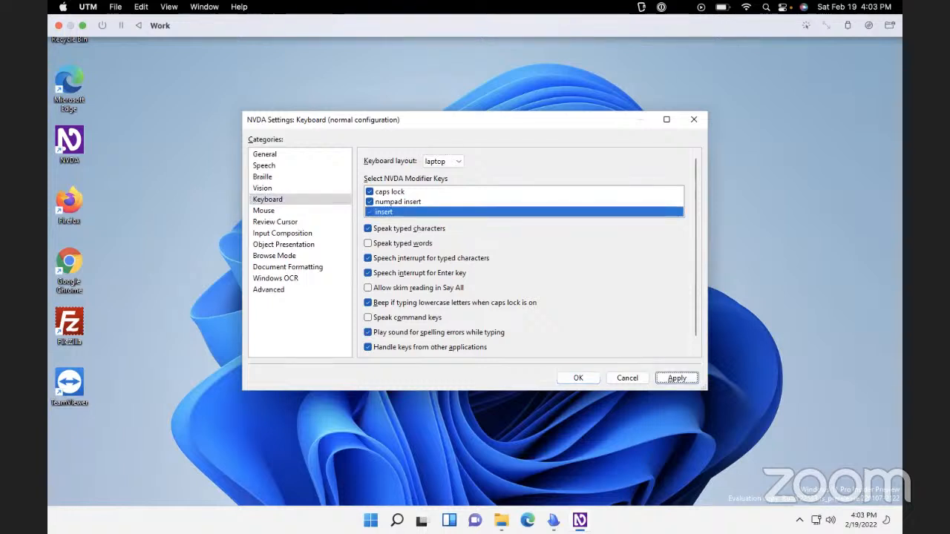
key("Tab")
key("Tab")
key("shift+Tab")
key("shift+Tab")
key("shift+Tab")
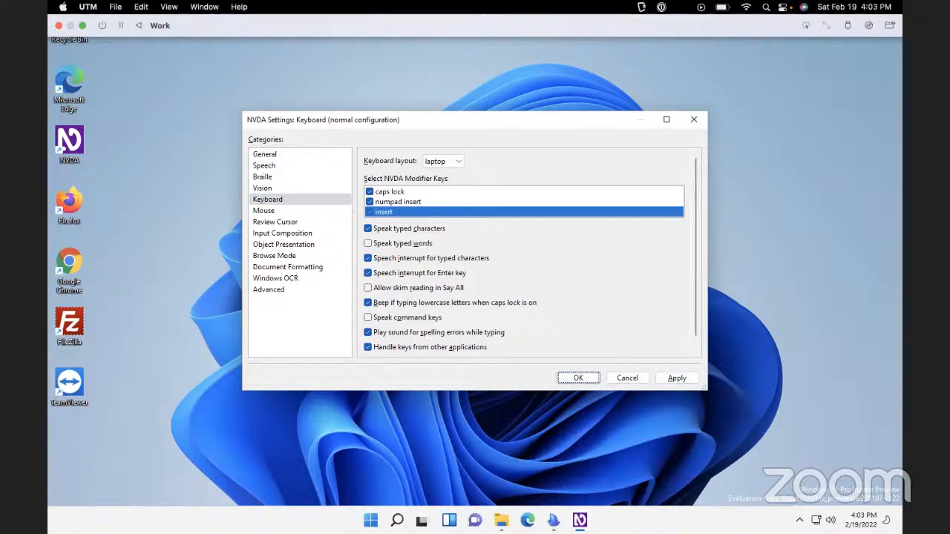
key("Return")
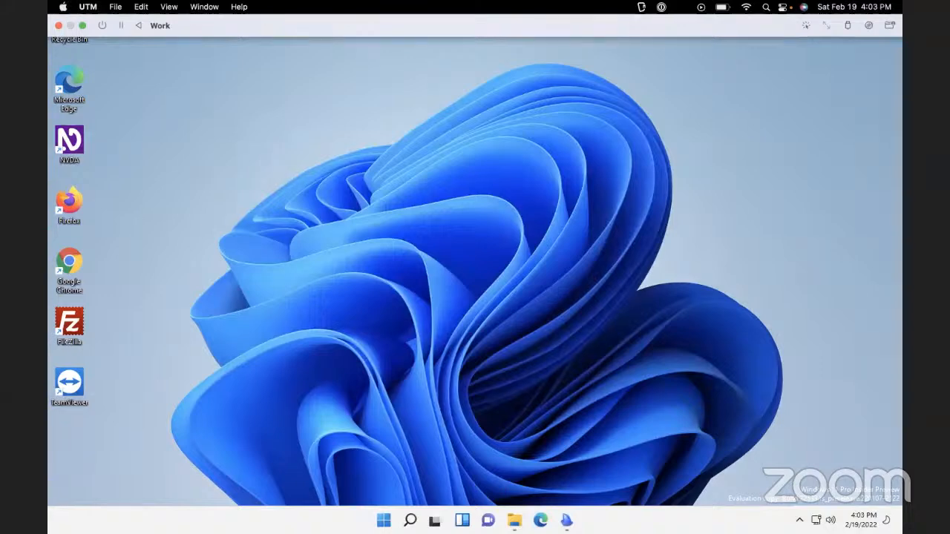
key("super+d")
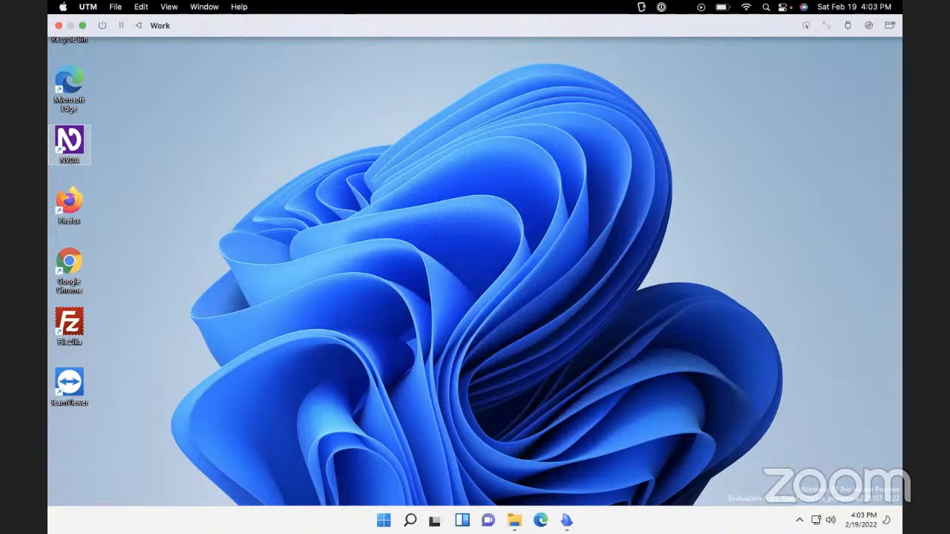
key("Tab")
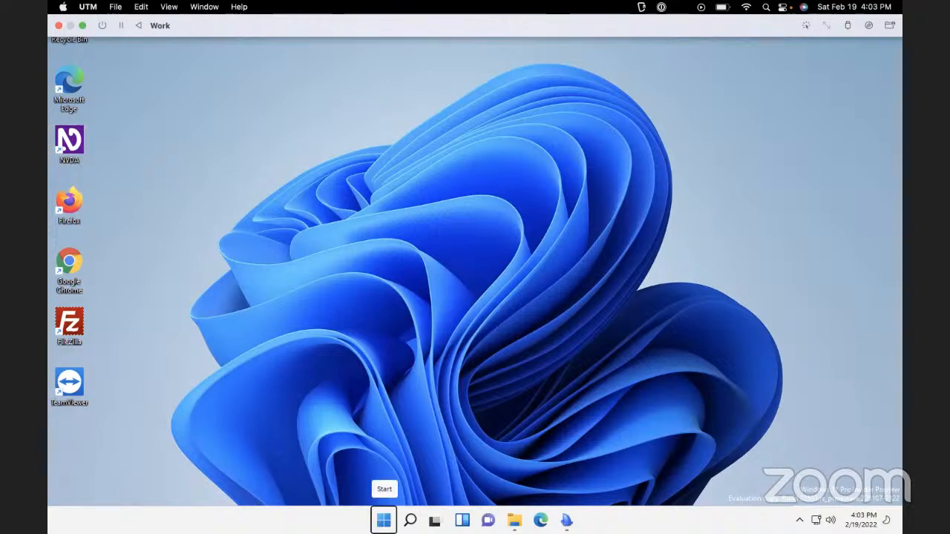
Switch from the full-screen virtual machine to the Mac desktop and open Karabiner-Elements through a Spotlight search for "ka"
key("ctrl+Left")
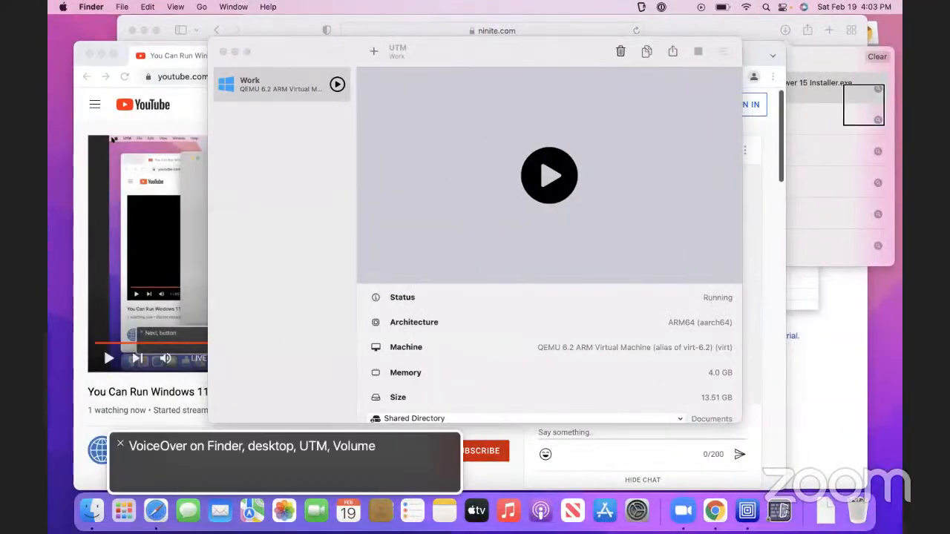
key("super+Tab")
key("super+Tab")
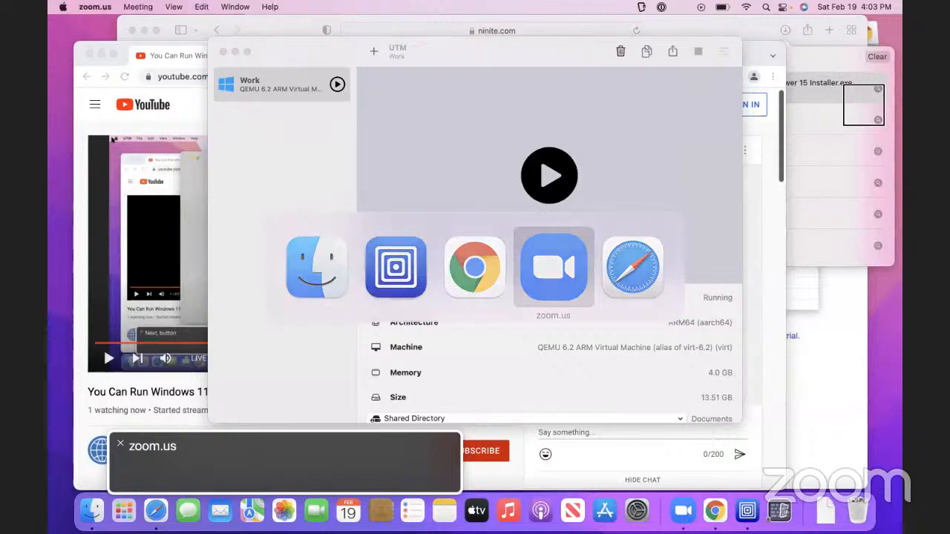
key("super+space")
type("ka")
key("Return")
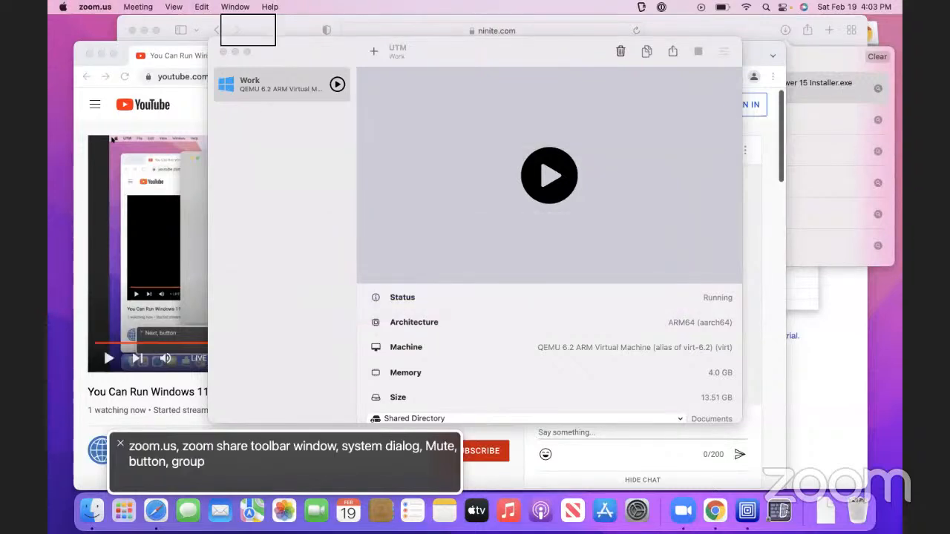
Look through the Karabiner-Elements preference categories from Simple modifications up to Virtual keyboard
key("ctrl+alt+Right")
key("ctrl+alt+Right")
key("ctrl+alt+Right")
key("ctrl+alt+Right")
key("ctrl+alt+Right")
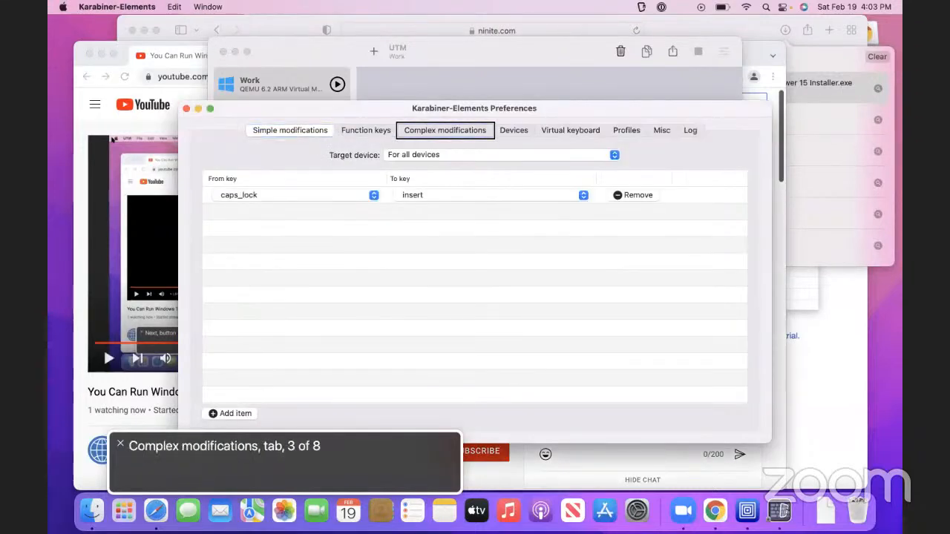
key("ctrl+alt+Left")
key("ctrl+alt+Left")
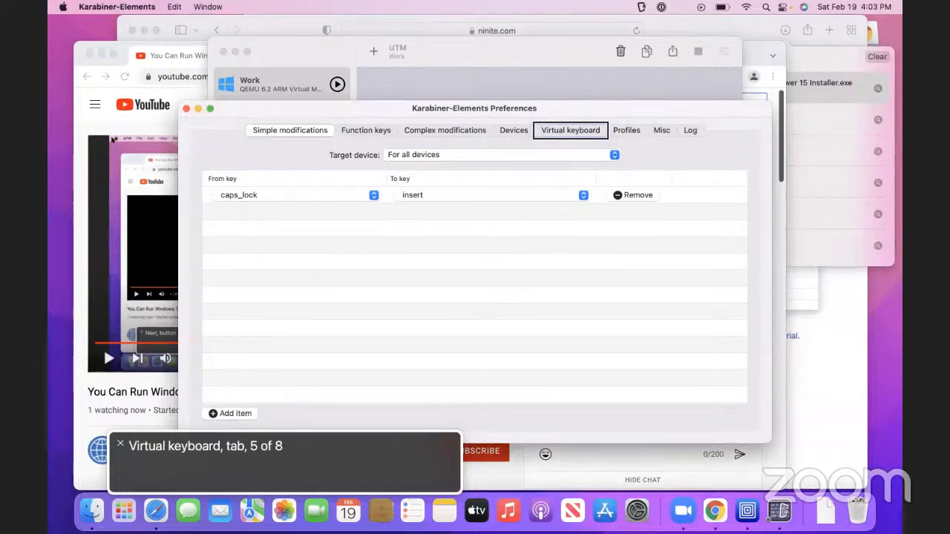
Move VoiceOver to the untitled CptHost system dialog using the Window Chooser
key("ctrl+alt+F2")
key("ctrl+alt+F2")
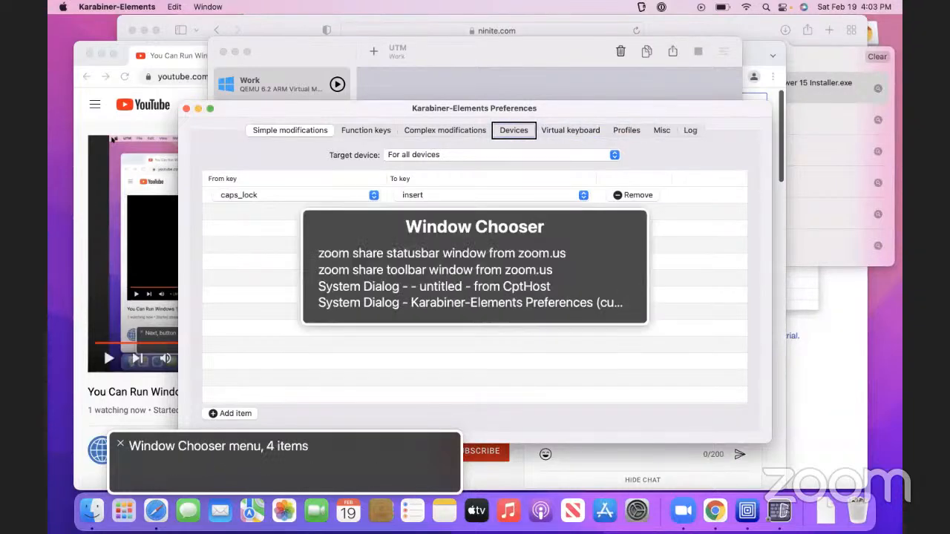
key("Down")
key("Down")
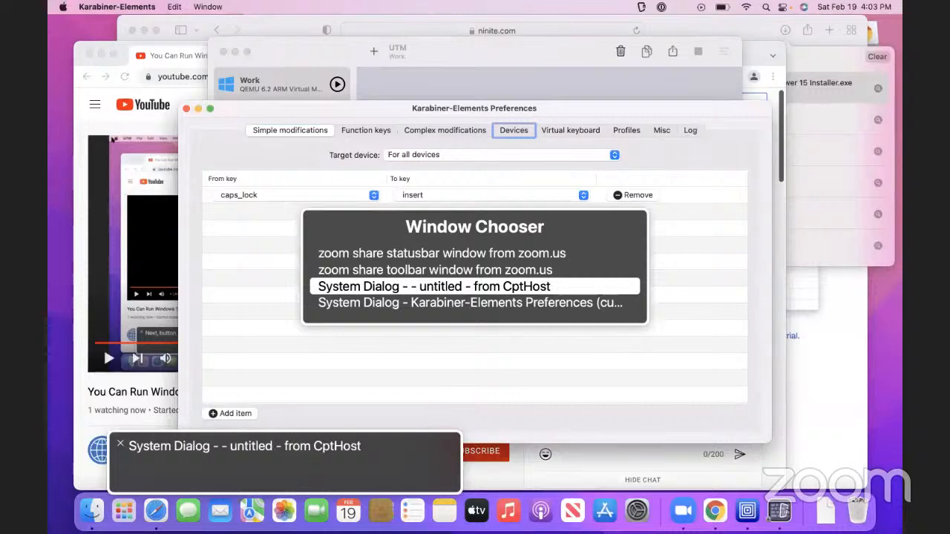
key("Return")
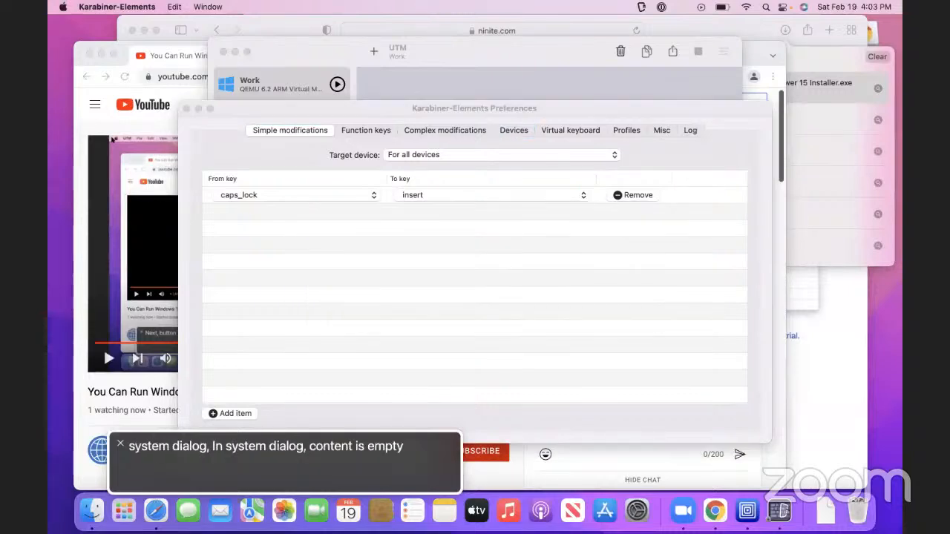
Return VoiceOver to the Karabiner-Elements Preferences window using the Window Chooser
key("ctrl+alt+F2")
key("ctrl+alt+F2")
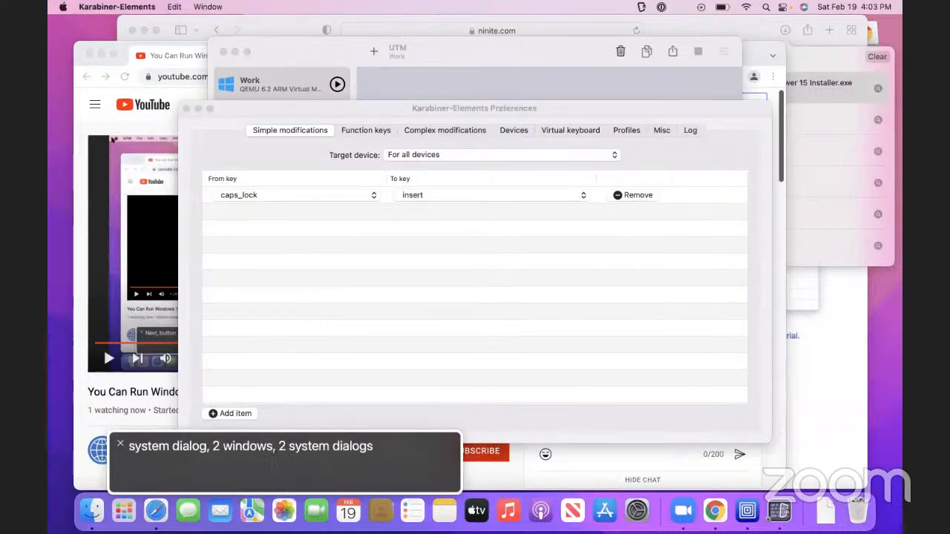
key("Down")
key("Down")
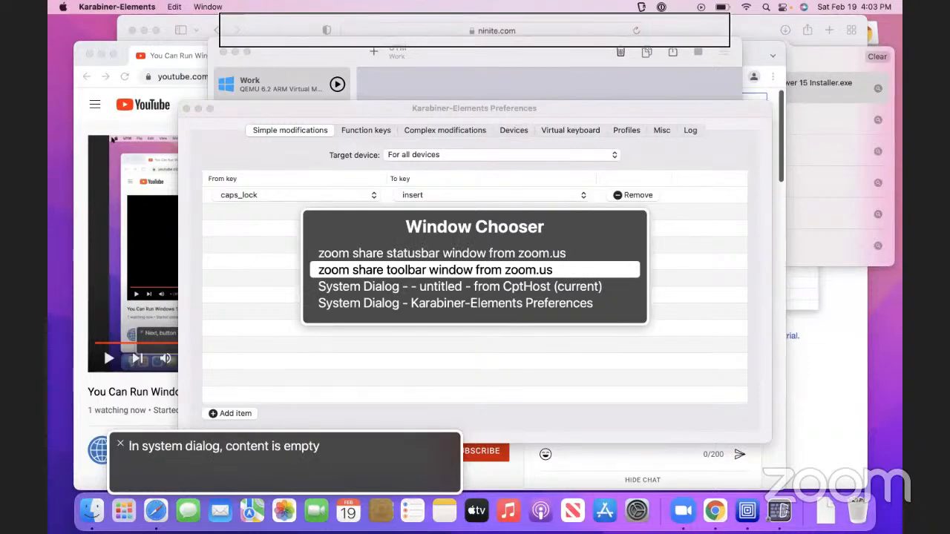
key("Down")
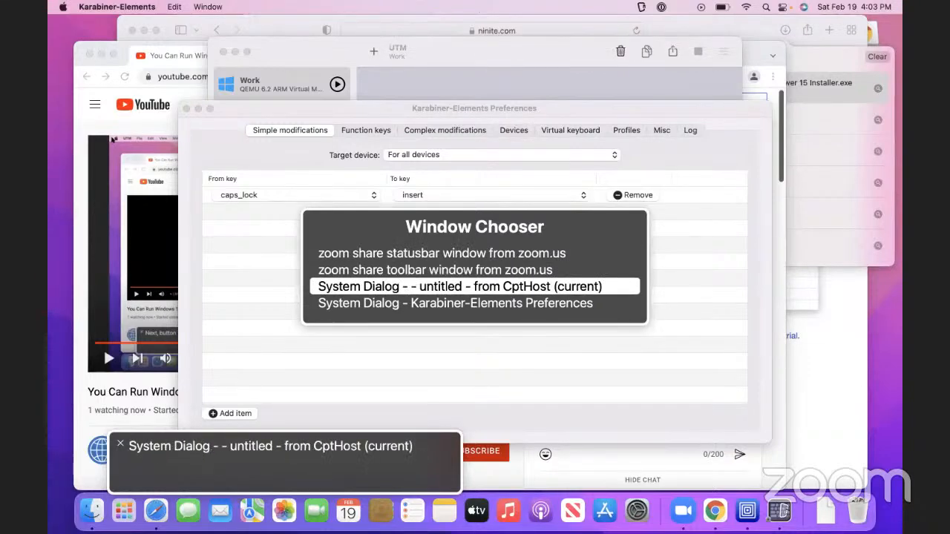
key("Down")
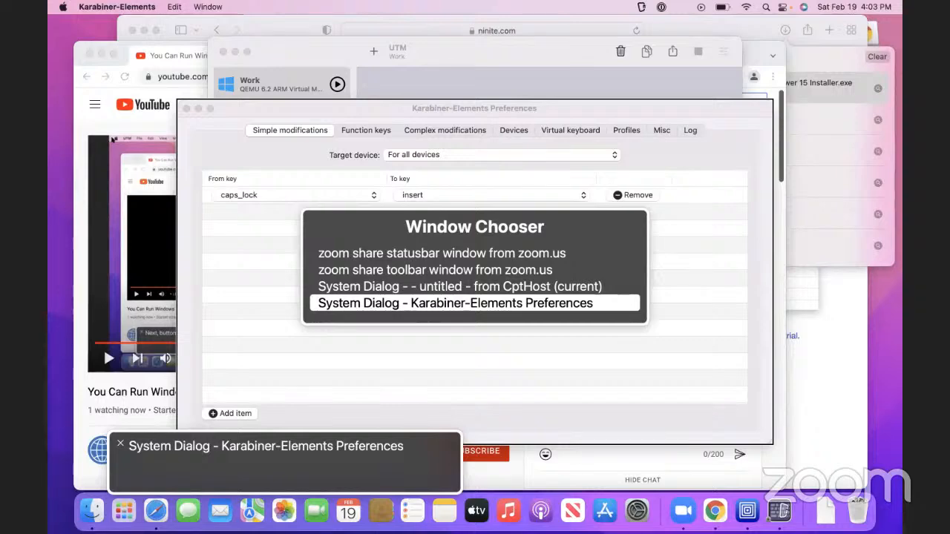
key("Return")
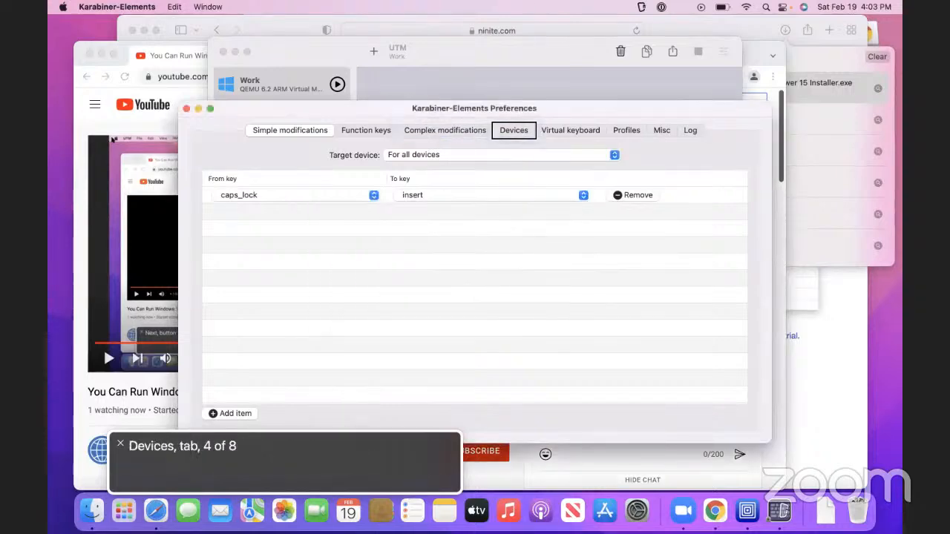
Check the target device setting of the simple modifications and quit the Karabiner-Elements preferences
key("ctrl+alt+Right")
key("ctrl+alt+Right")
key("ctrl+alt+Right")
key("ctrl+alt+Right")
key("ctrl+alt+Right")
key("ctrl+alt+Right")
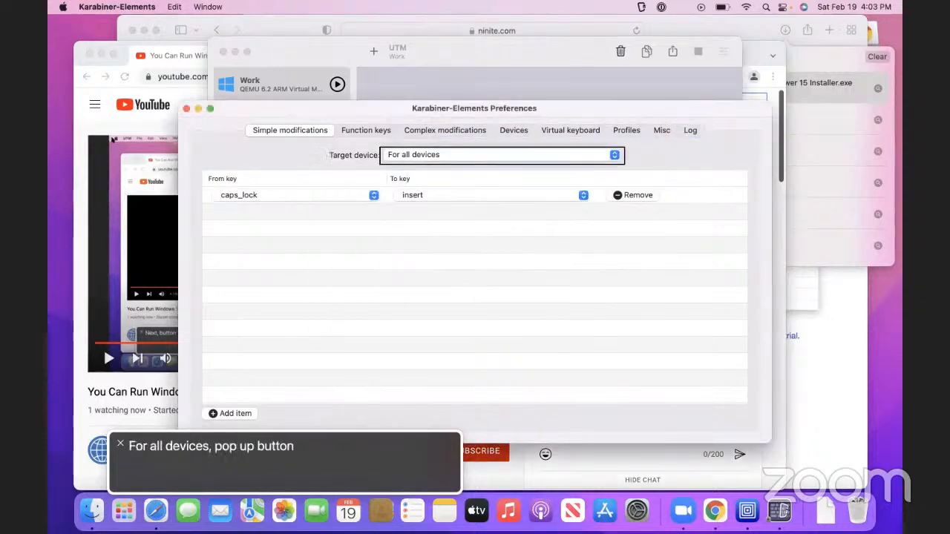
key("ctrl+alt+Right")
key("ctrl+alt+Right")
key("super+q")
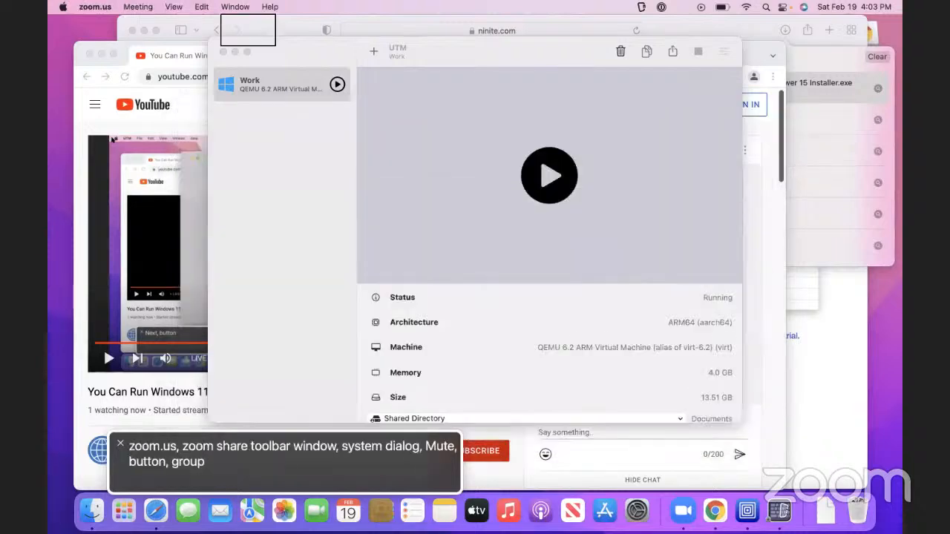
Look through the running applications in VoiceOver's Application Chooser up to UTM, and close it without choosing one
key("ctrl+alt+F1")
key("ctrl+alt+F1")
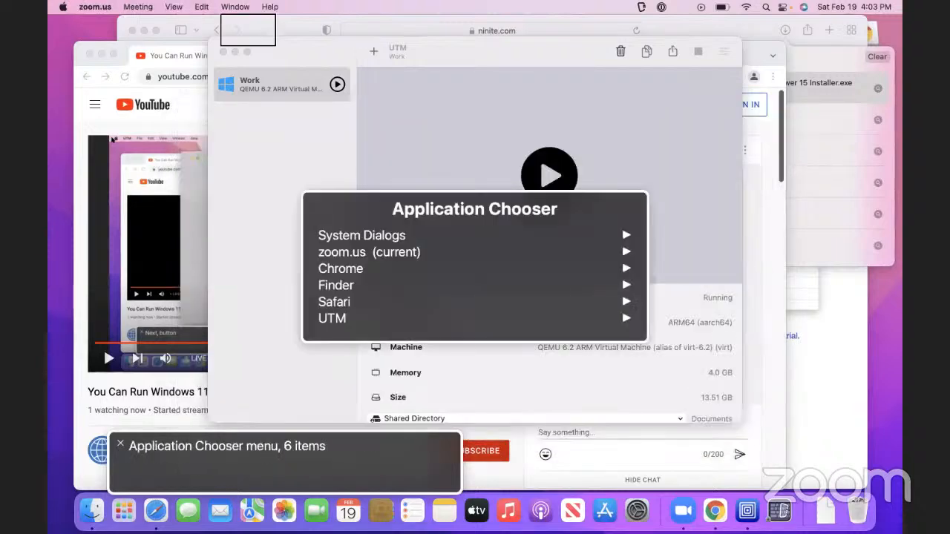
key("Down")
key("Down")
key("Down")
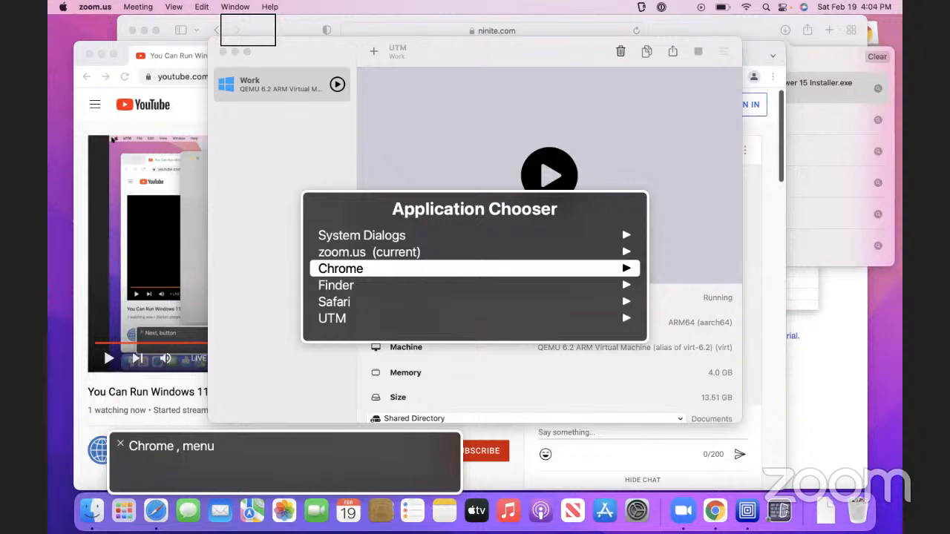
key("Down")
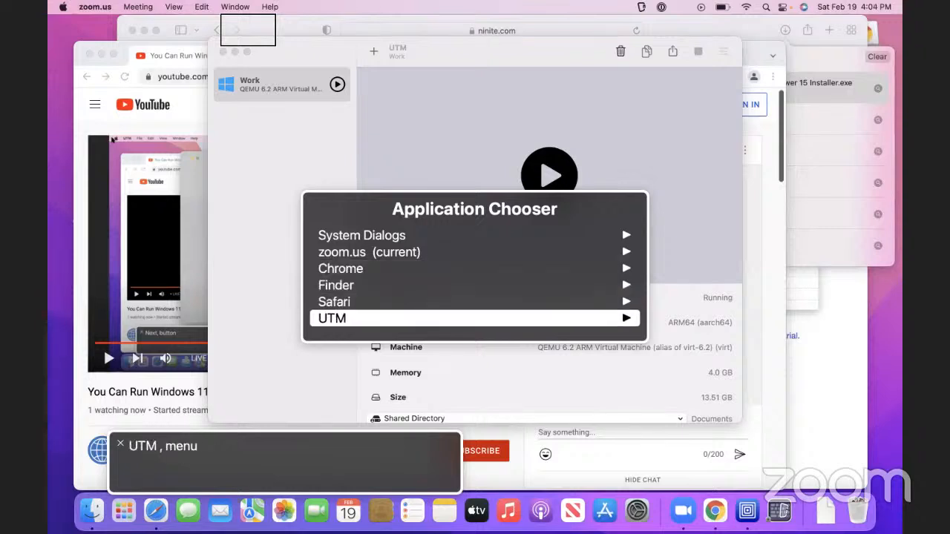
key("Escape")
Choose the untitled CptHost system dialog in the Window Chooser and examine its content
key("ctrl+alt+F2")
key("ctrl+alt+F2")
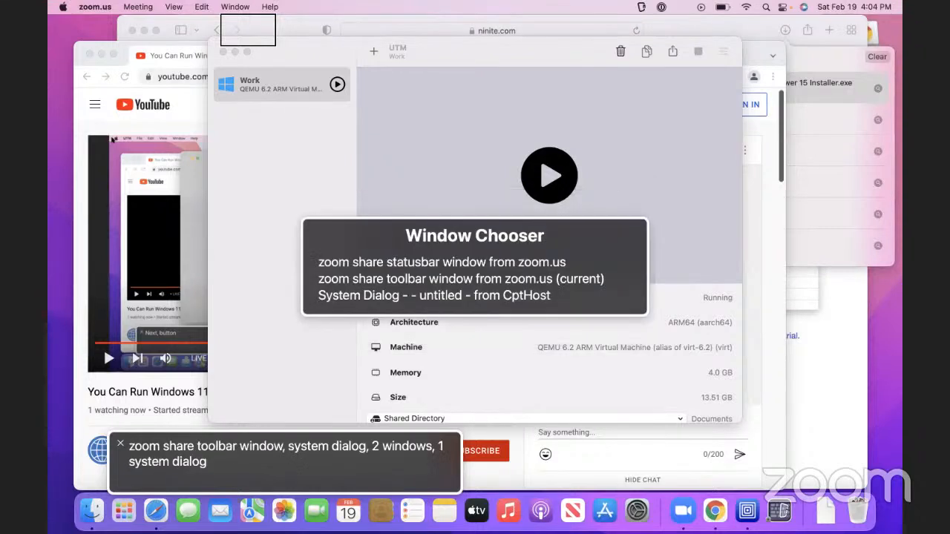
key("Down")
key("Up")
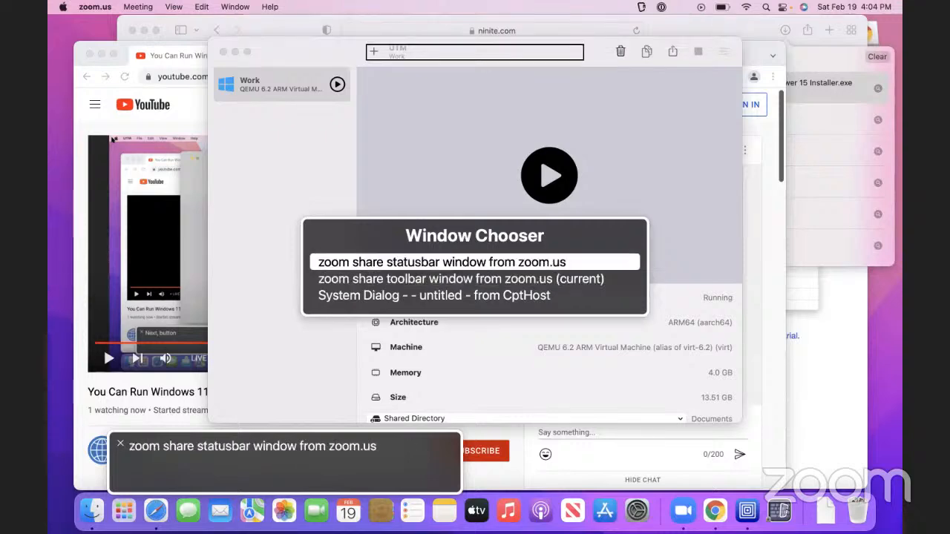
key("Down")
key("Down")
key("Return")
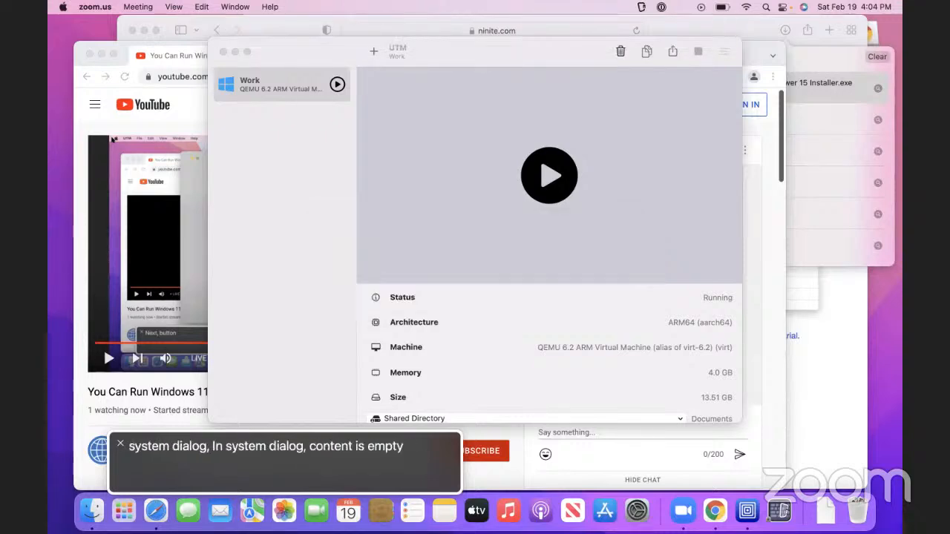
key("ctrl+alt+Right")
key("ctrl+alt+Right")
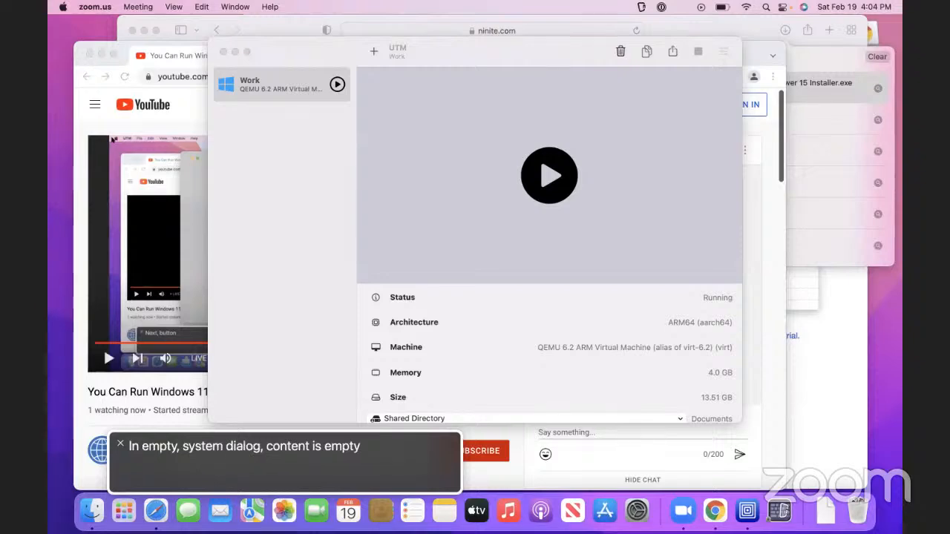
Switch back to the full-screen Work virtual machine running Windows in UTM
key("ctrl+alt+shift+d")
key("ctrl+Right")
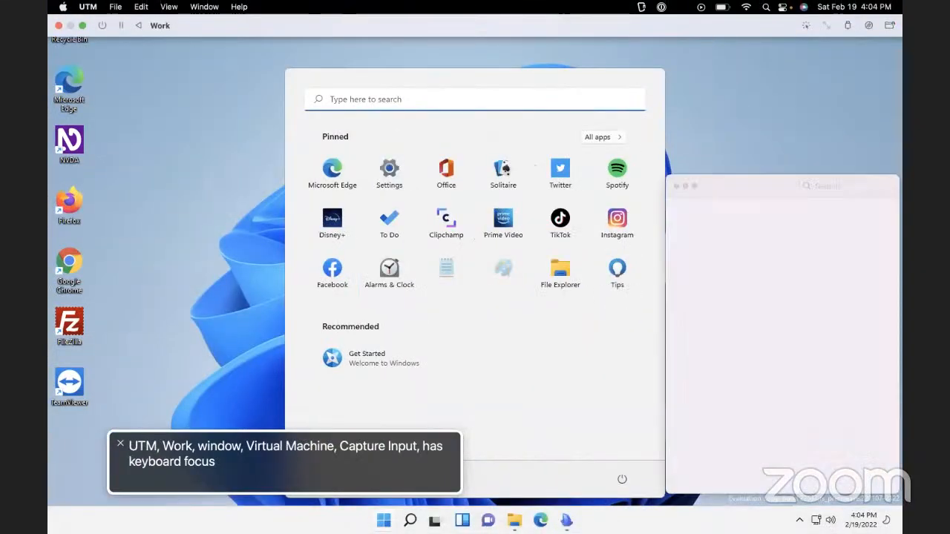
Turn VoiceOver off, test keyboard input on the Windows desktop and Start menu, and turn VoiceOver back on
key("super+F5")
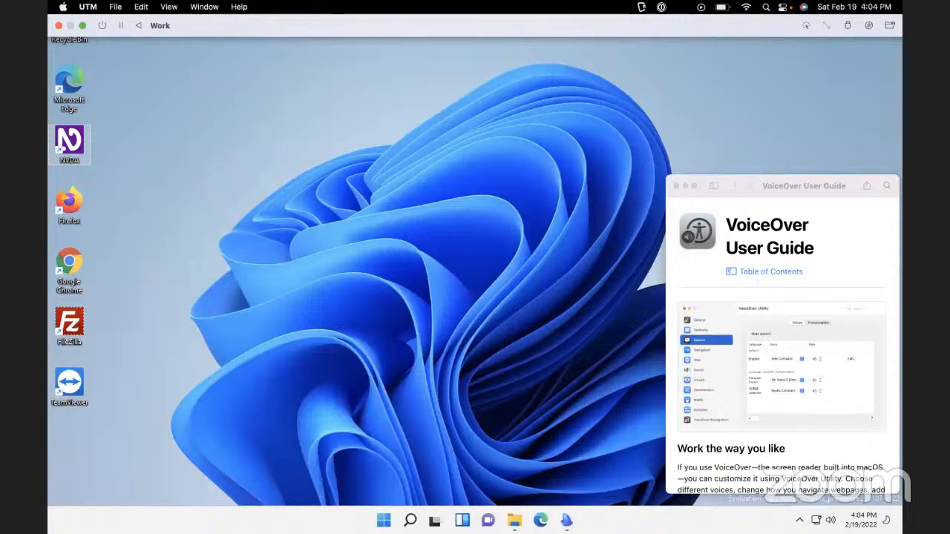
key("Down")
key("Up")
key("super")
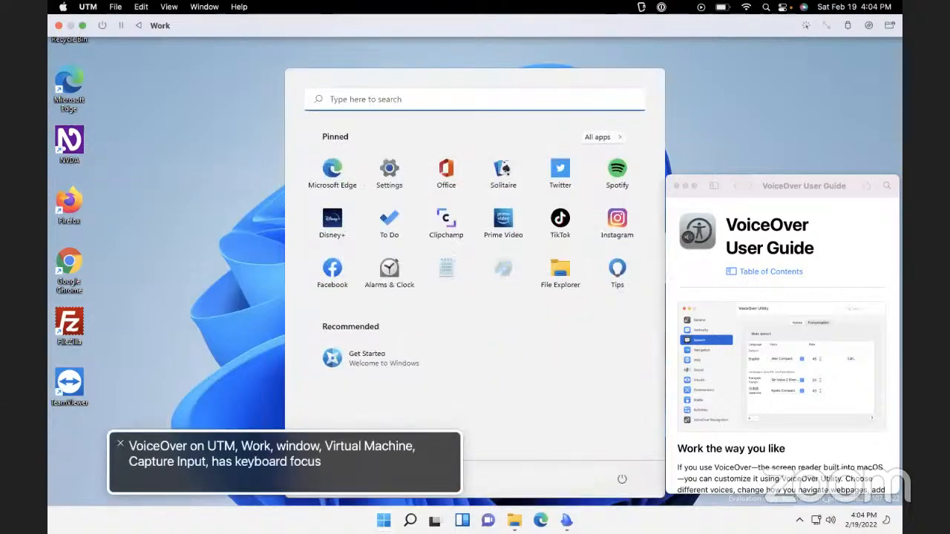
key("Tab")
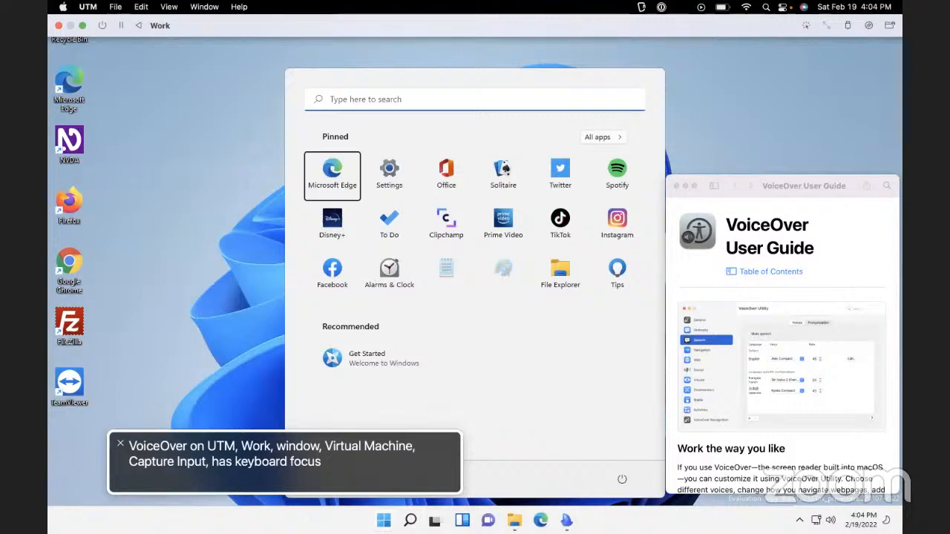
key("Escape")
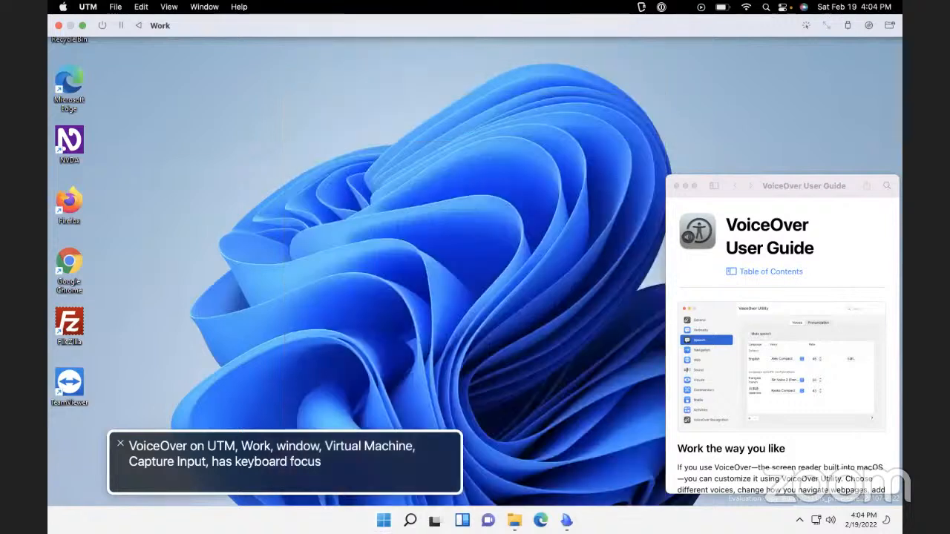
Examine the toolbar controls of the Work virtual machine window with VoiceOver
key("ctrl+alt+Right")
key("ctrl+alt+Right")
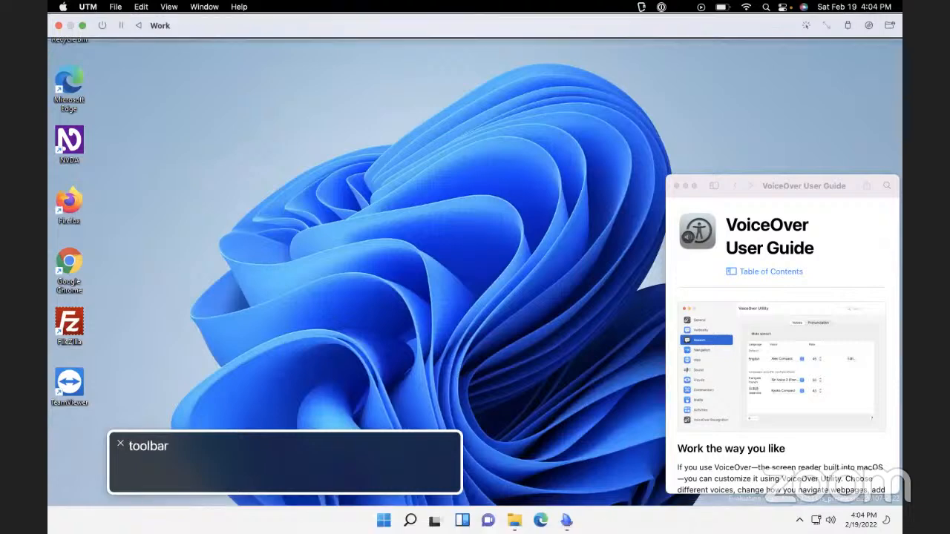
key("ctrl+alt+shift+Down")
key("ctrl+alt+Right")
key("ctrl+alt+Left")
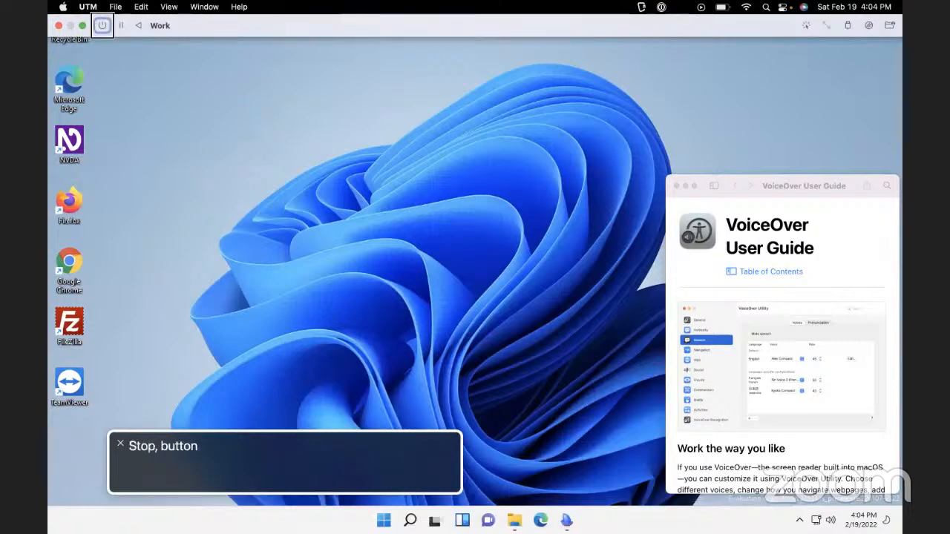
key("ctrl+alt+Right")
key("ctrl+alt+shift+Up")
Switch to Finder, choose the untitled system dialog in the Window Chooser and examine its content
key("super+Tab")
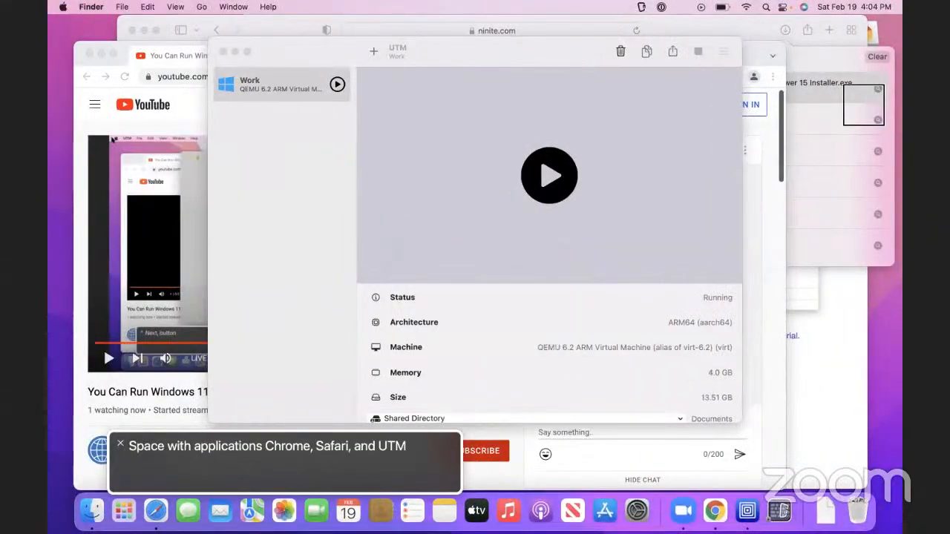
key("ctrl+alt+F2")
key("ctrl+alt+F2")
key("Down")
key("Down")
key("Return")
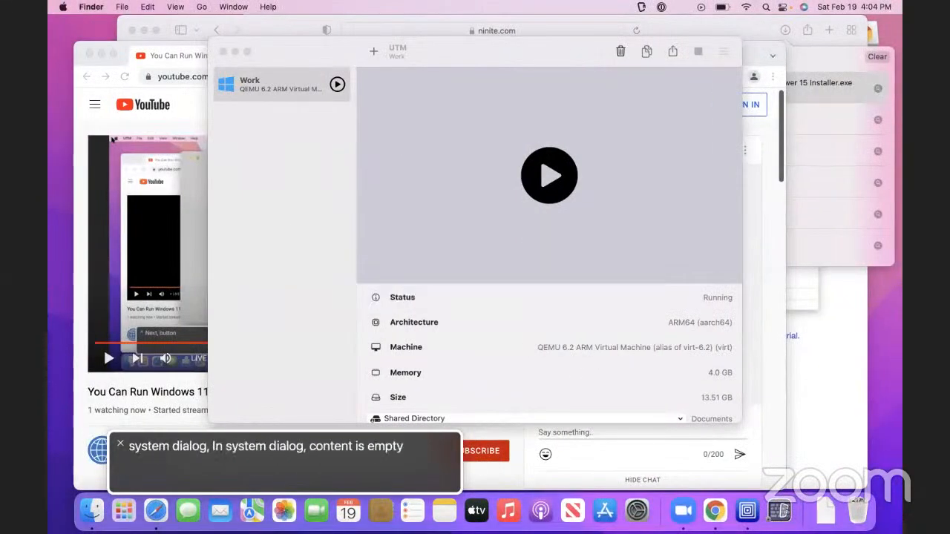
key("ctrl+alt+shift+Down")
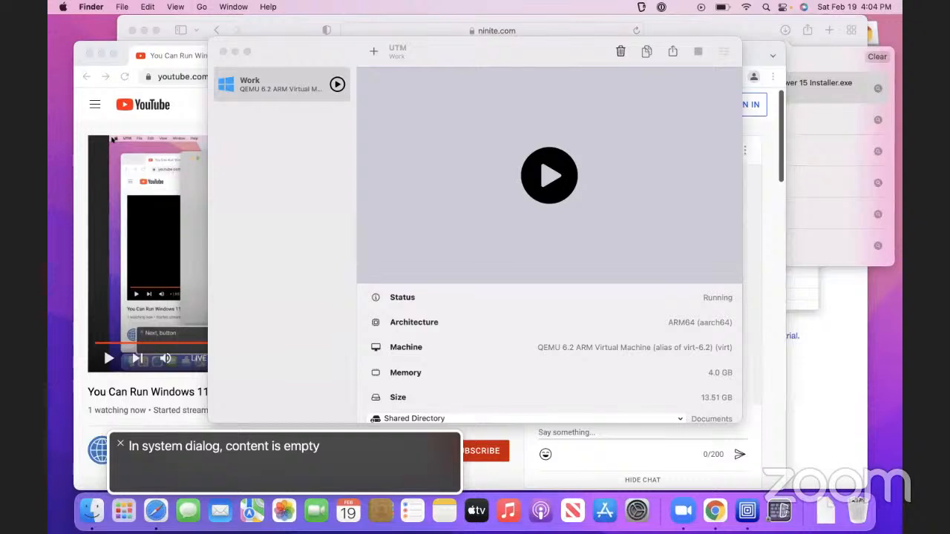
key("ctrl+alt+shift+Down")
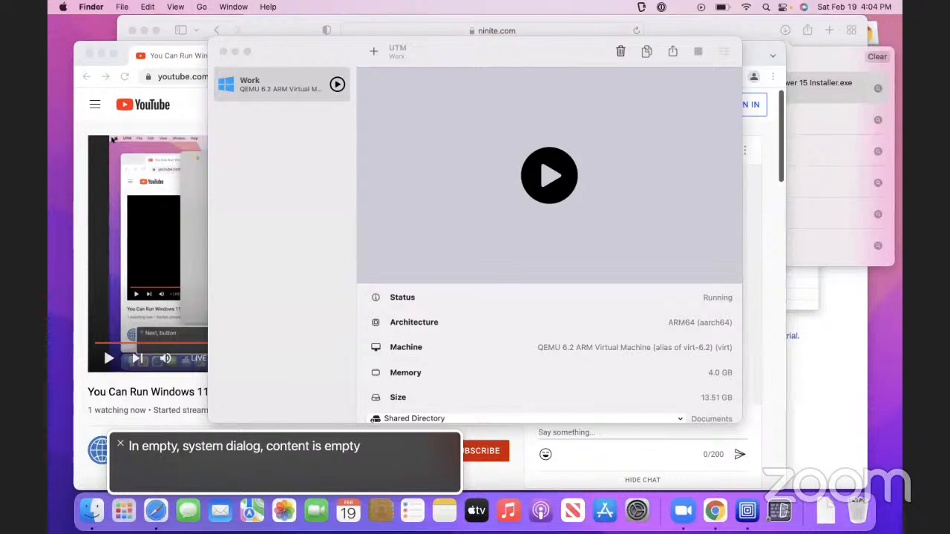
Open the Karabiner-Elements preferences through a Spotlight search
key("super+space")
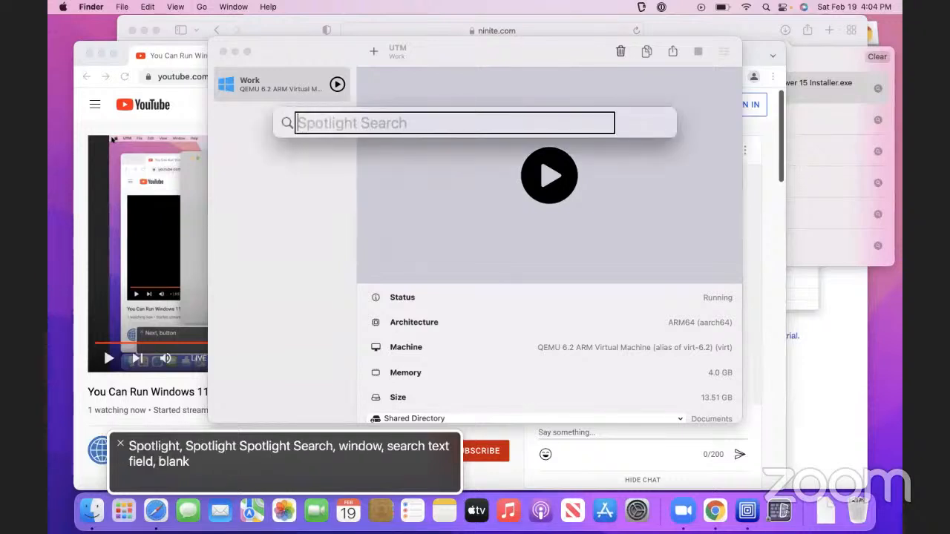
type("k")
key("Escape")
Show the Devices settings in the Karabiner-Elements preferences
key("ctrl+alt+Right")
key("ctrl+alt+Right")
key("ctrl+alt+Right")
key("ctrl+alt+Right")
key("ctrl+alt+Right")
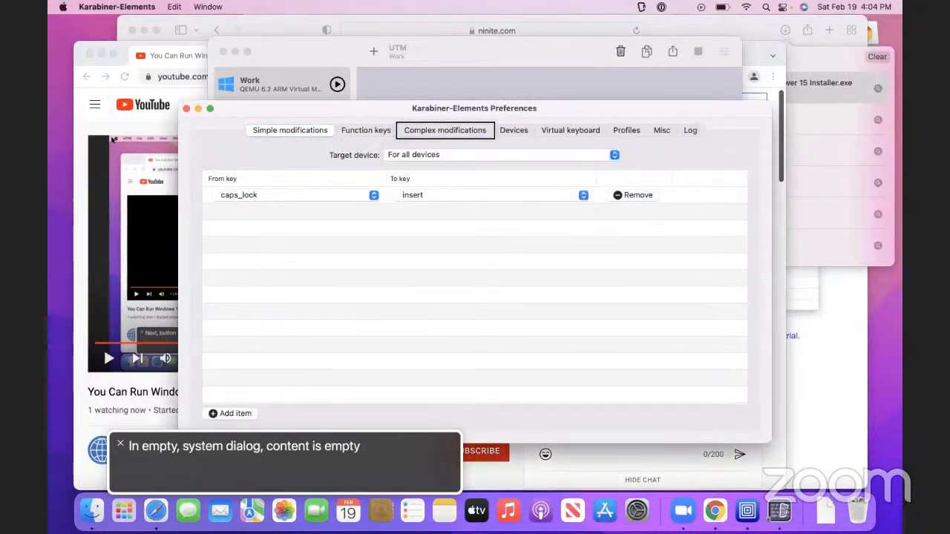
key("ctrl+alt+Left")
key("ctrl+alt+Left")
key("ctrl+alt+space")
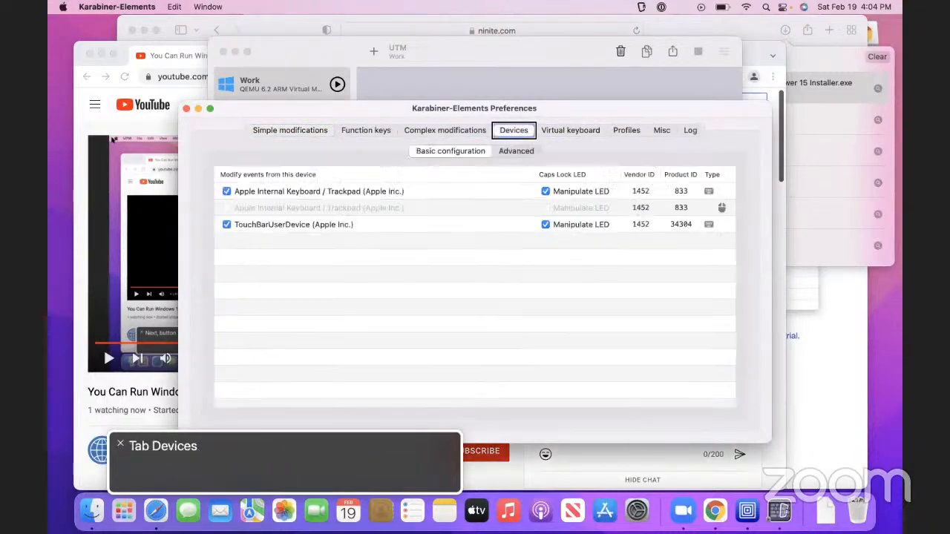
Examine the event modification, Caps Lock LED, vendor and type details of both Apple Internal Keyboard / Trackpad entries in the basic configuration
key("ctrl+alt+Right")
key("ctrl+alt+Right")
key("ctrl+alt+Right")
key("ctrl+alt+Right")
key("ctrl+alt+Right")
key("ctrl+alt+Right")
key("ctrl+alt+Right")
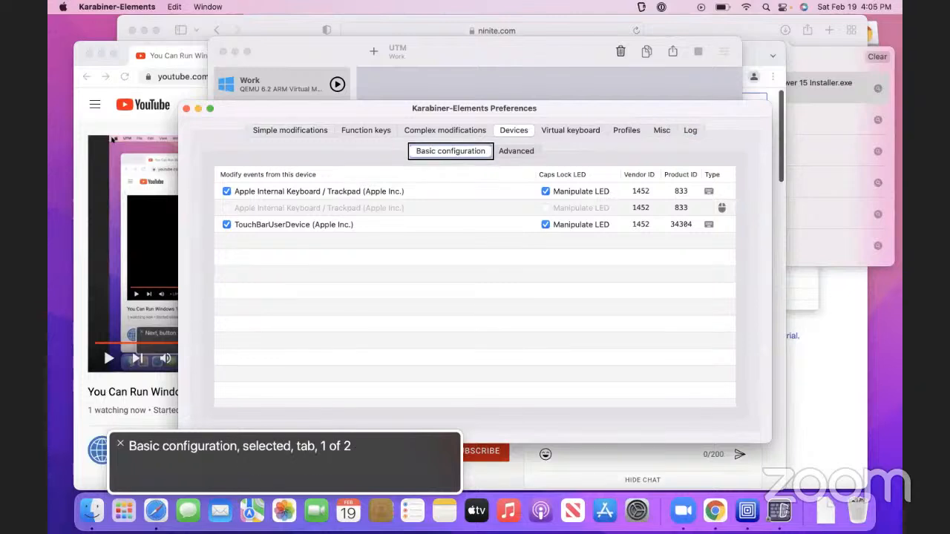
key("ctrl+alt+shift+Down")
key("ctrl+alt+Left")
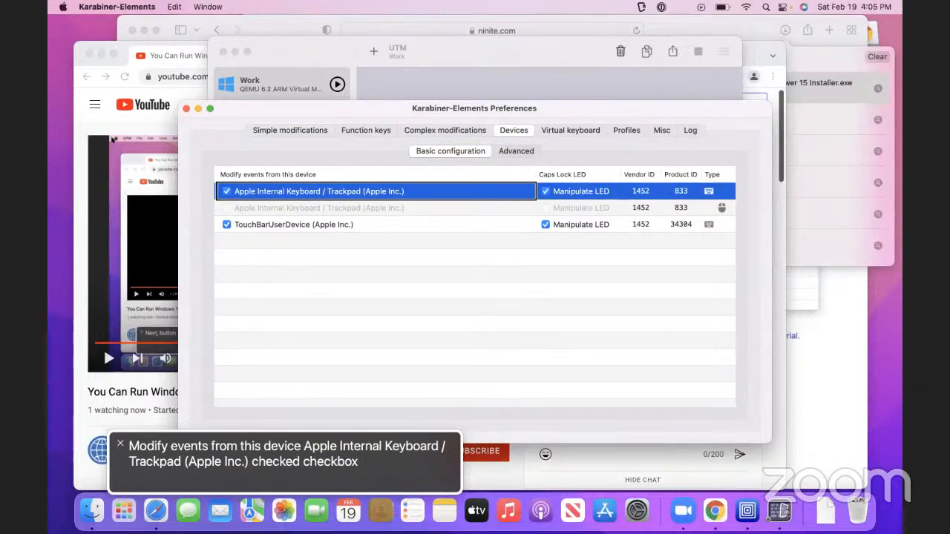
key("ctrl+alt+Right")
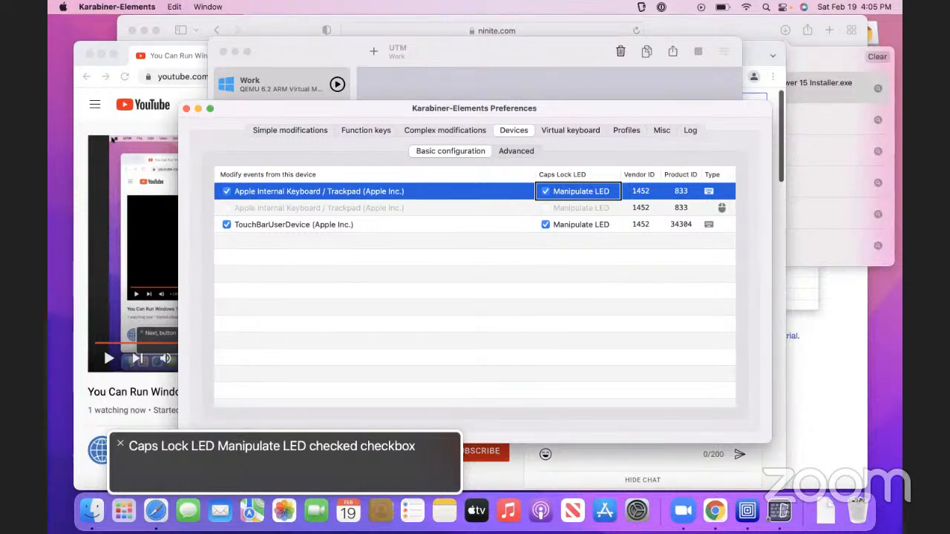
key("ctrl+alt+Right")
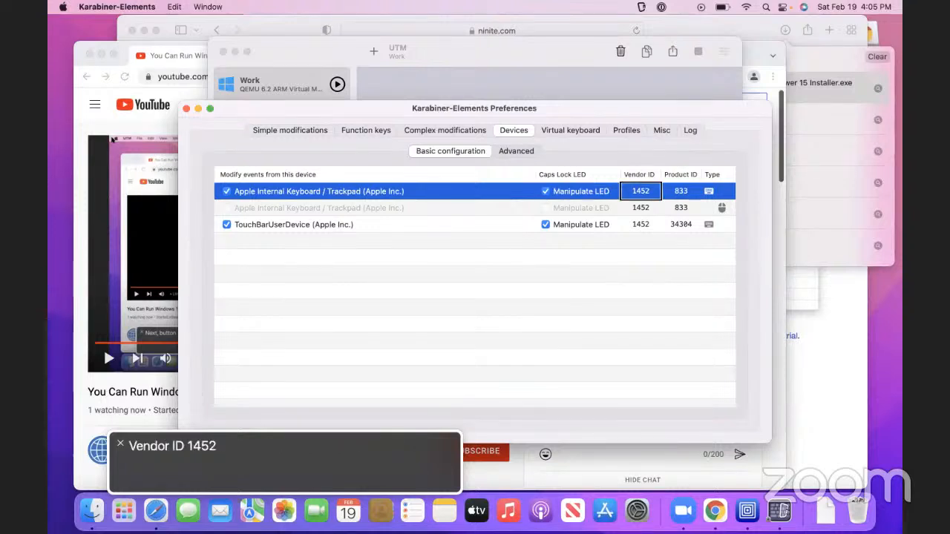
key("ctrl+alt+Right")
key("ctrl+alt+Right")
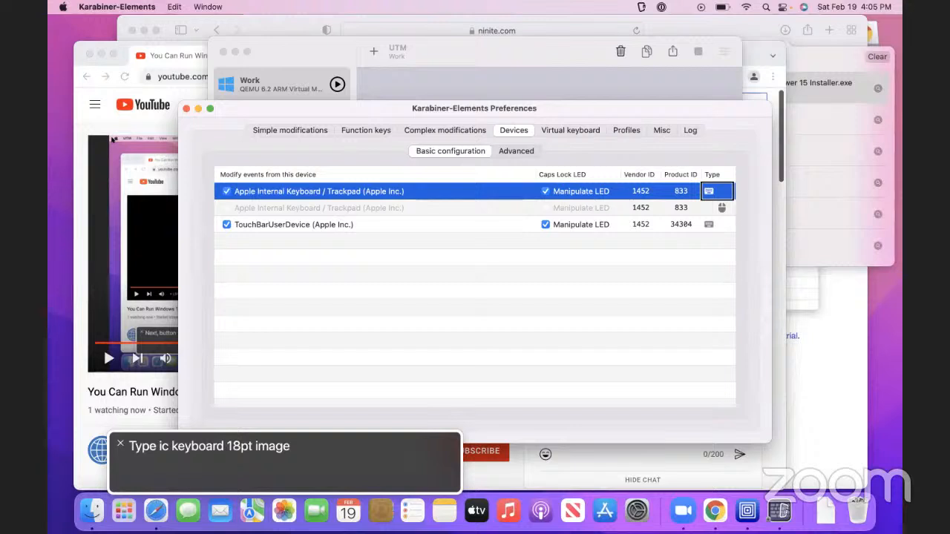
key("Down")
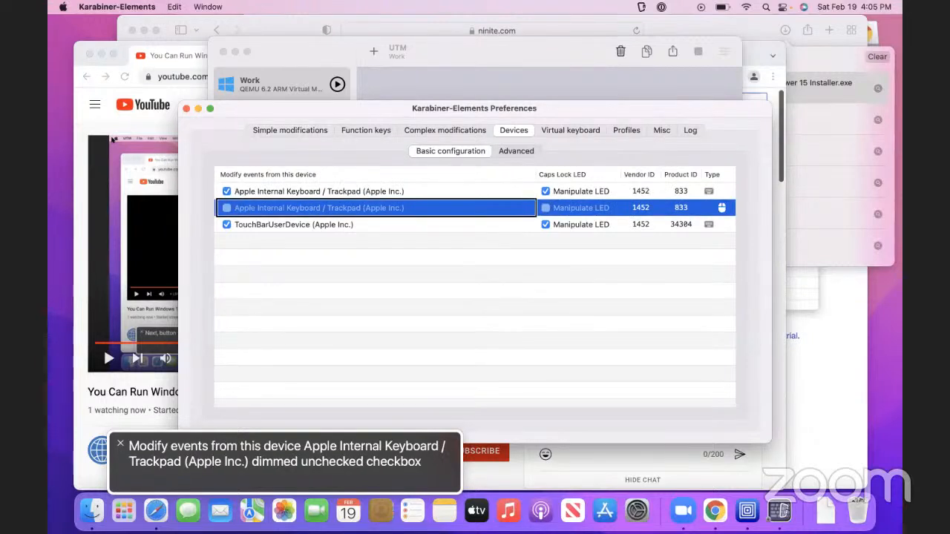
key("ctrl+alt+Right")
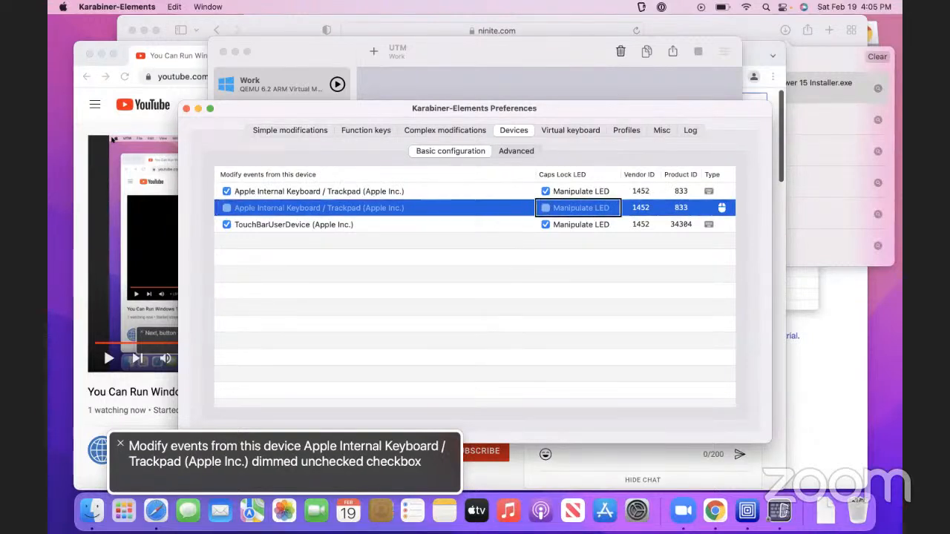
Return from the device list to the Simple modifications settings
key("ctrl+alt+shift+Up")
key("ctrl+alt+Left")
key("ctrl+alt+Left")
key("ctrl+alt+Left")
key("ctrl+alt+Left")
key("ctrl+alt+Left")
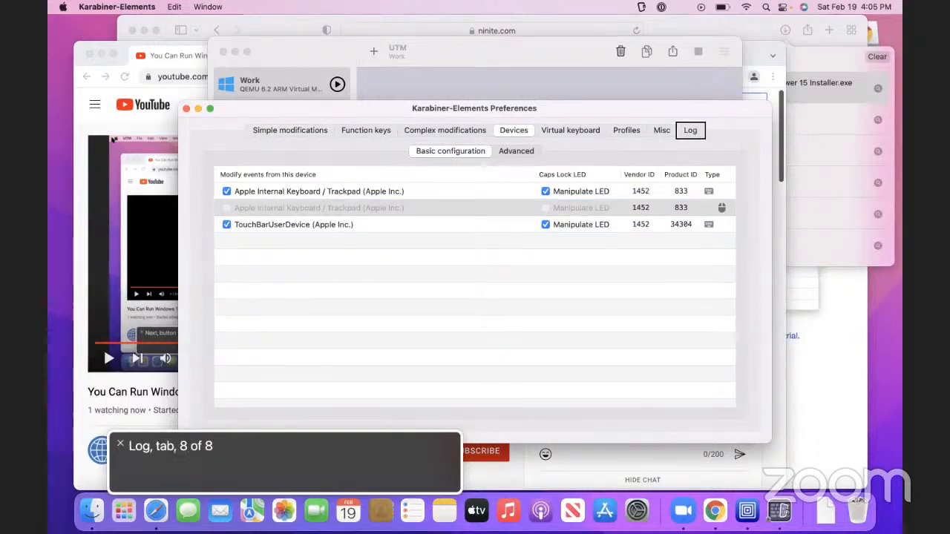
key("ctrl+alt+Left")
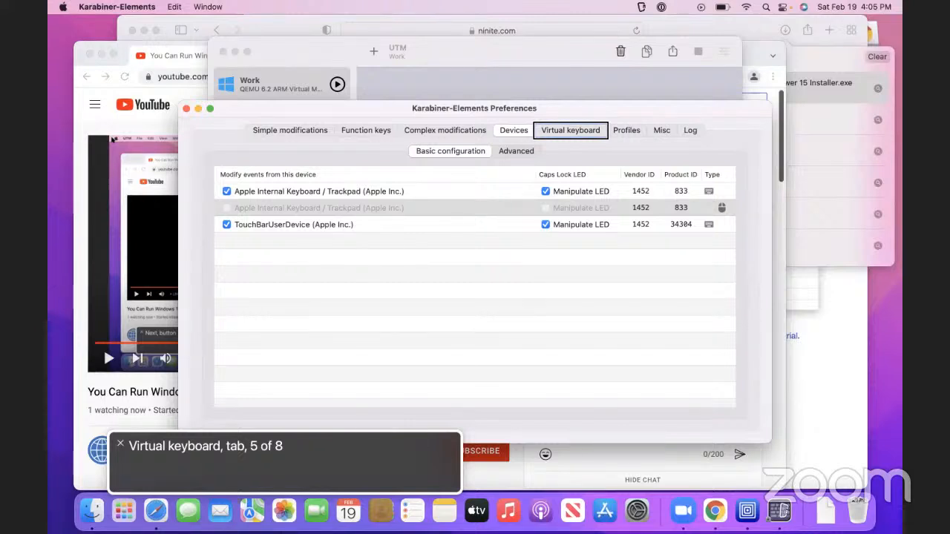
key("ctrl+alt+Left")
key("ctrl+alt+Left")
key("ctrl+alt+Left")
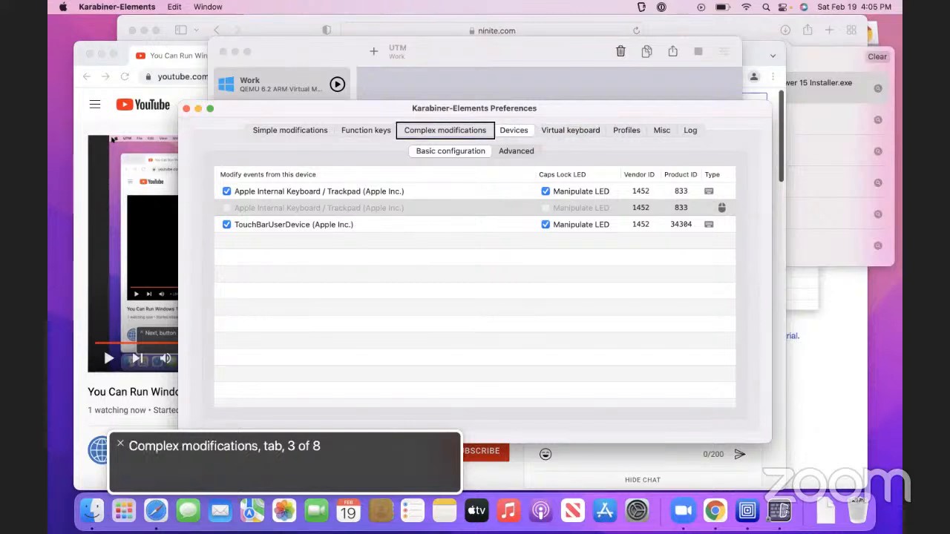
key("ctrl+alt+Left")
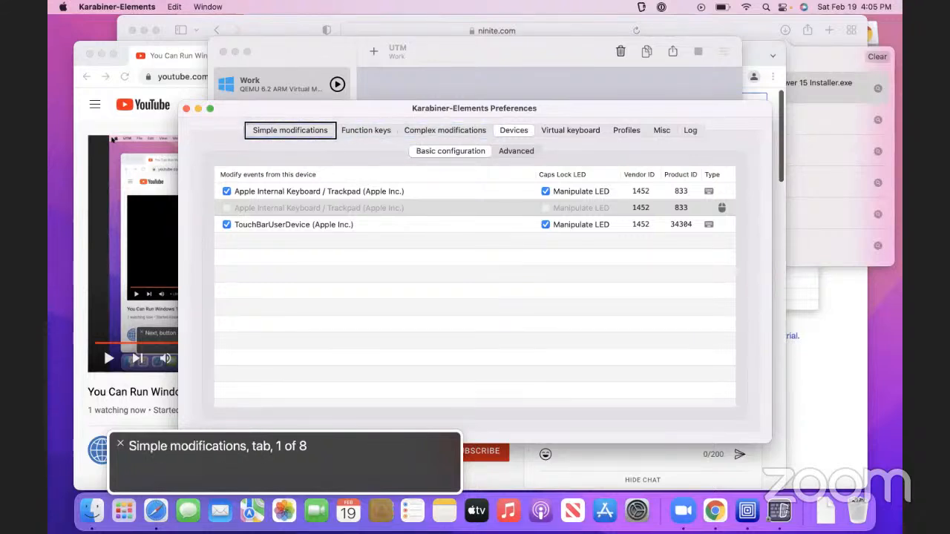
key("ctrl+alt+space")
Check the caps_lock to insert mapping in the simple modifications table and remove it
key("ctrl+alt+Right")
key("ctrl+alt+Right")
key("ctrl+alt+Right")
key("ctrl+alt+Right")
key("ctrl+alt+Right")
key("ctrl+alt+Right")
key("ctrl+alt+Right")
key("ctrl+alt+Right")
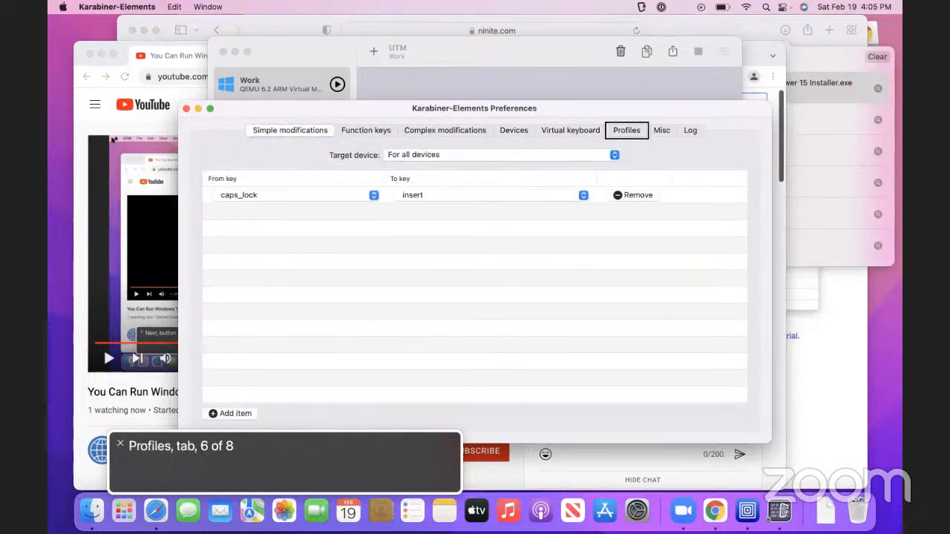
key("ctrl+alt+Right")
key("ctrl+alt+Right")
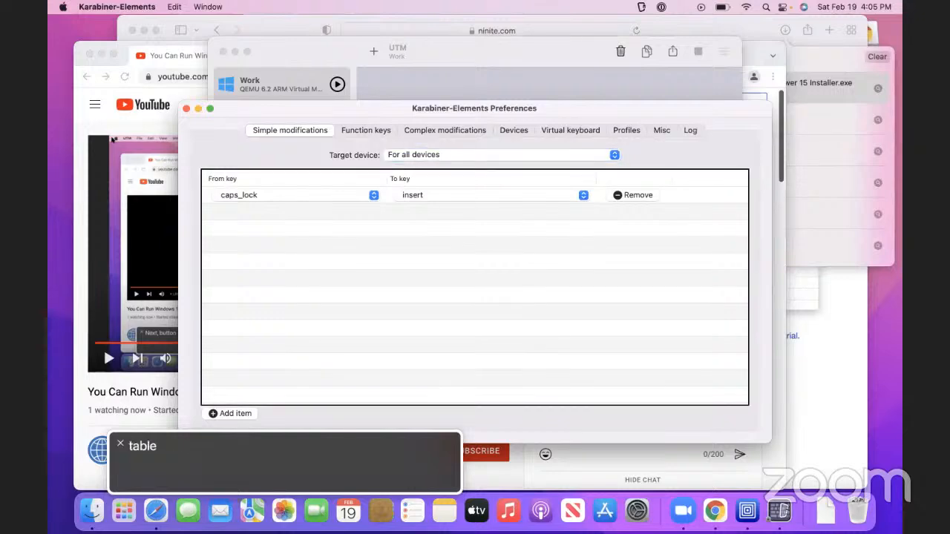
key("ctrl+alt+shift+Down")
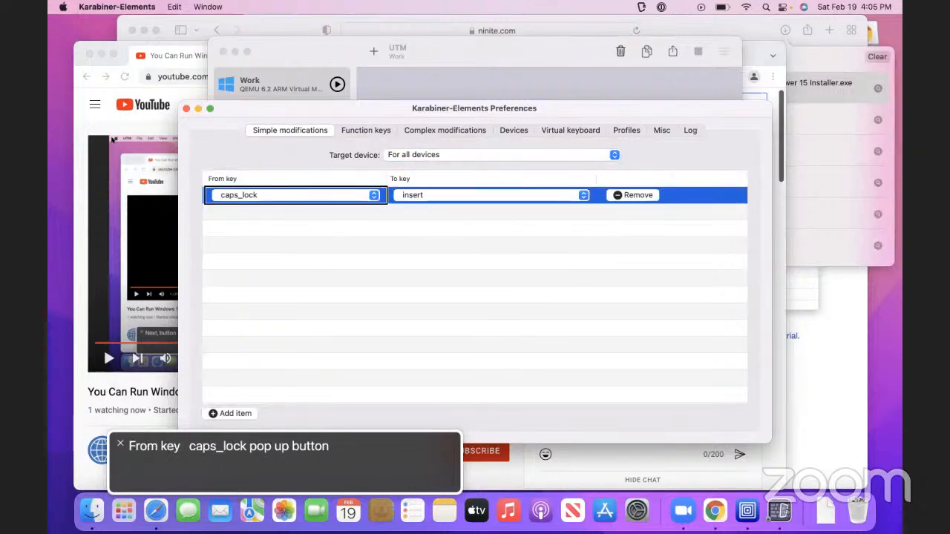
key("ctrl+alt+Right")
key("ctrl+alt+Right")
key("ctrl+alt+Left")
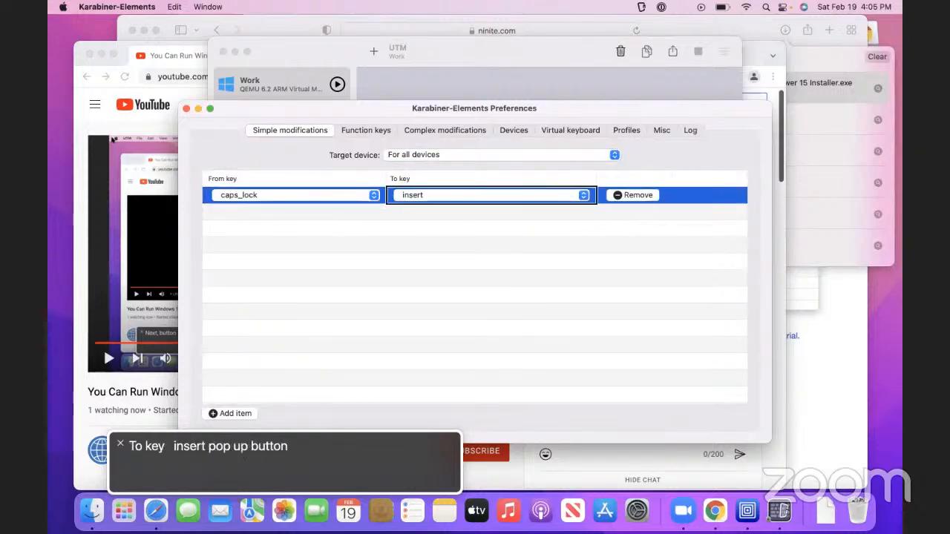
key("ctrl+alt+Right")
key("ctrl+alt+space")
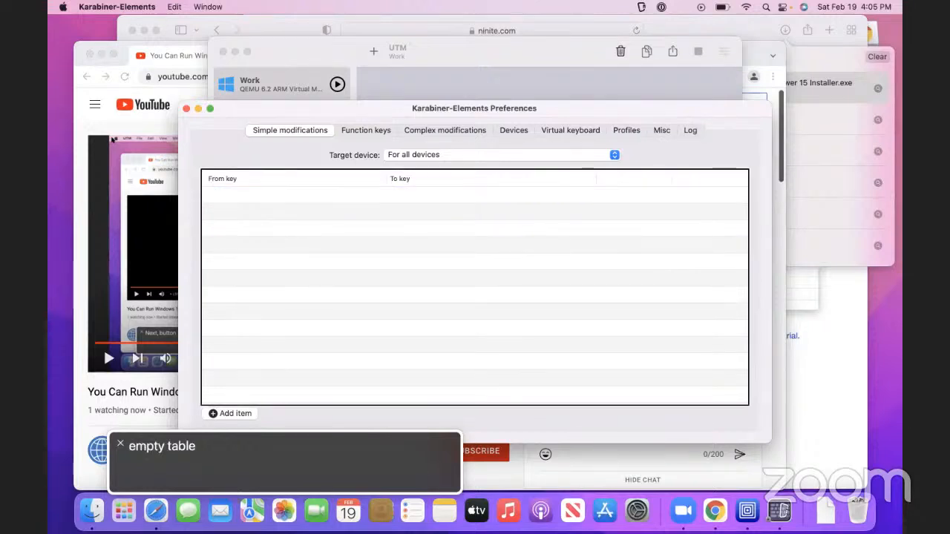
Add a new blank item to the simple modifications for all devices
key("ctrl+alt+shift+Up")
key("ctrl+alt+Left")
key("ctrl+alt+Right")
key("ctrl+alt+Right")
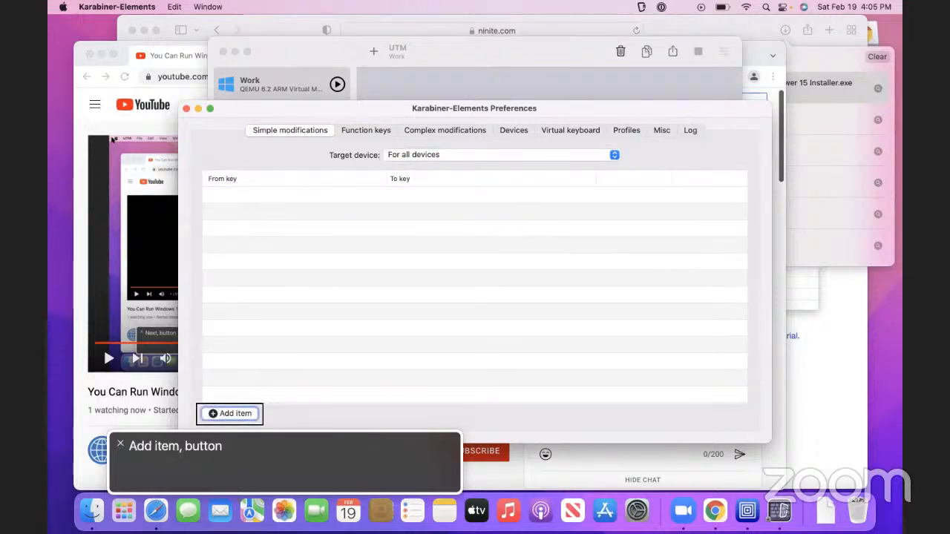
key("ctrl+alt+space")
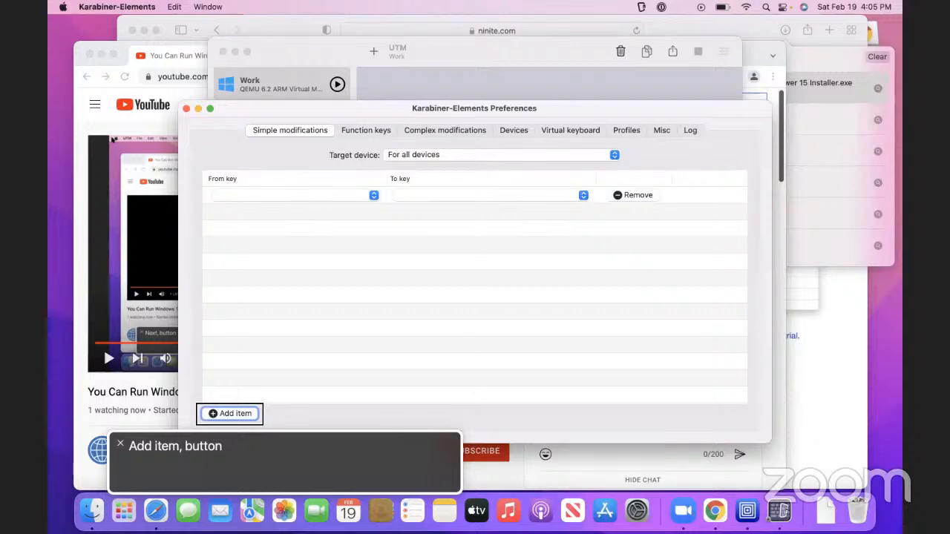
Set the new item's From key to caps_lock
key("ctrl+alt+Left")
key("ctrl+alt+shift+Down")
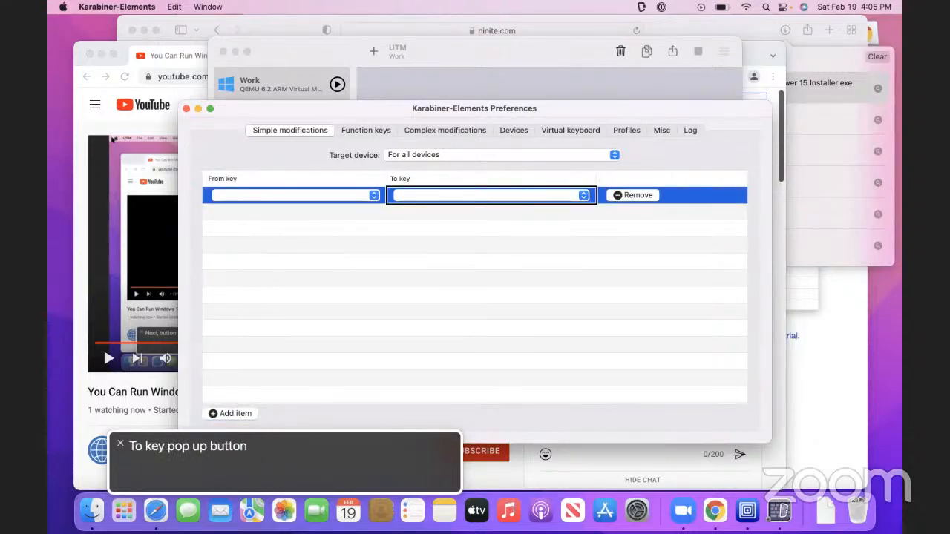
key("ctrl+alt+Left")
key("ctrl+alt+space")
key("c")
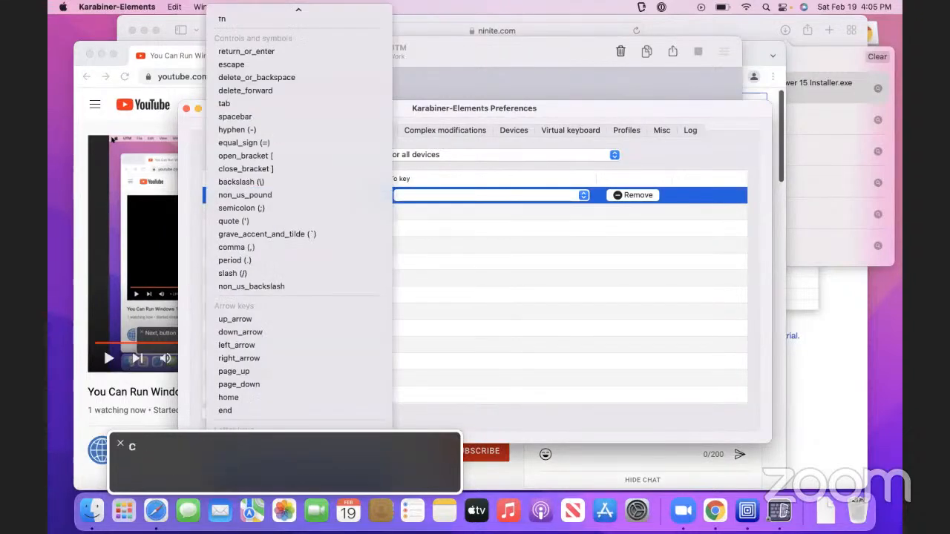
key("Return")
Set the To key of the caps_lock item to insert
key("ctrl+alt+Right")
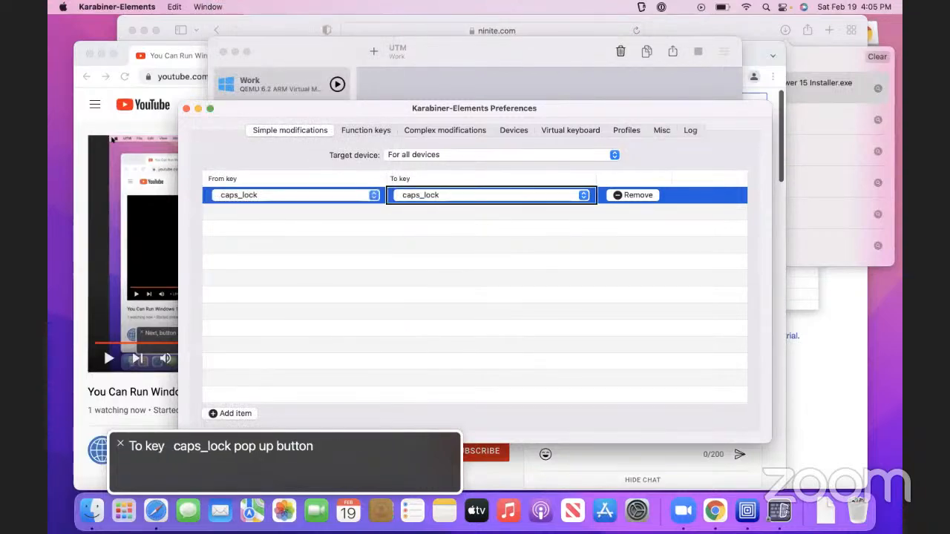
key("ctrl+alt+space")
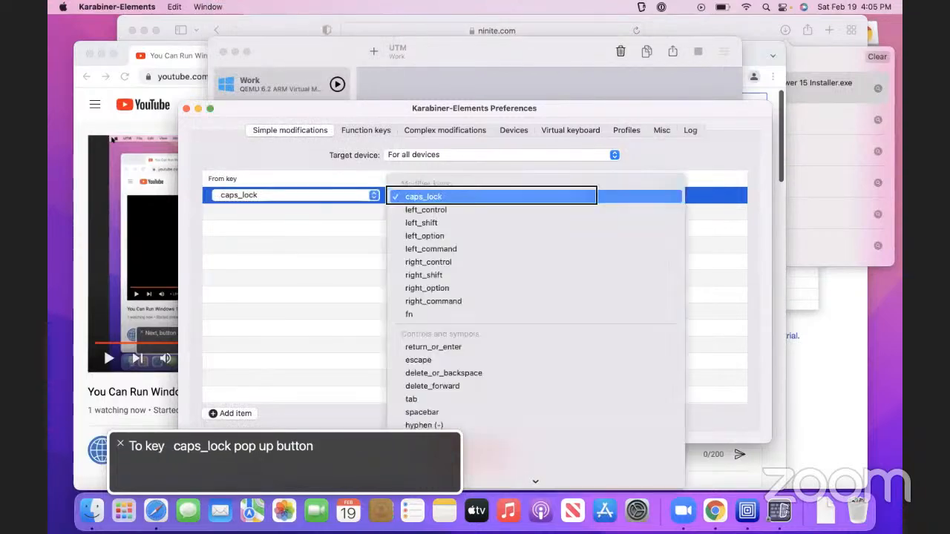
key("i")
key("n")
key("Return")
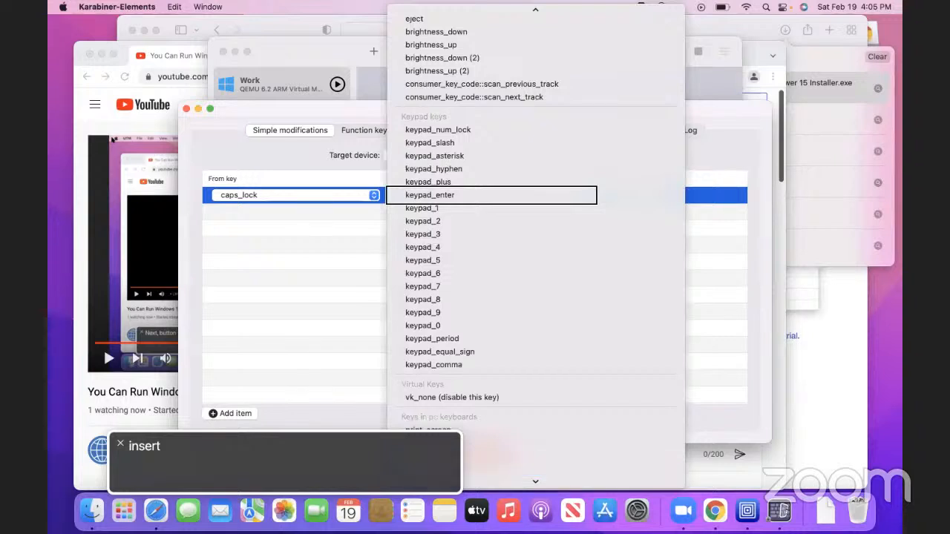
key("ctrl+alt+Right")
key("ctrl+alt+Right")
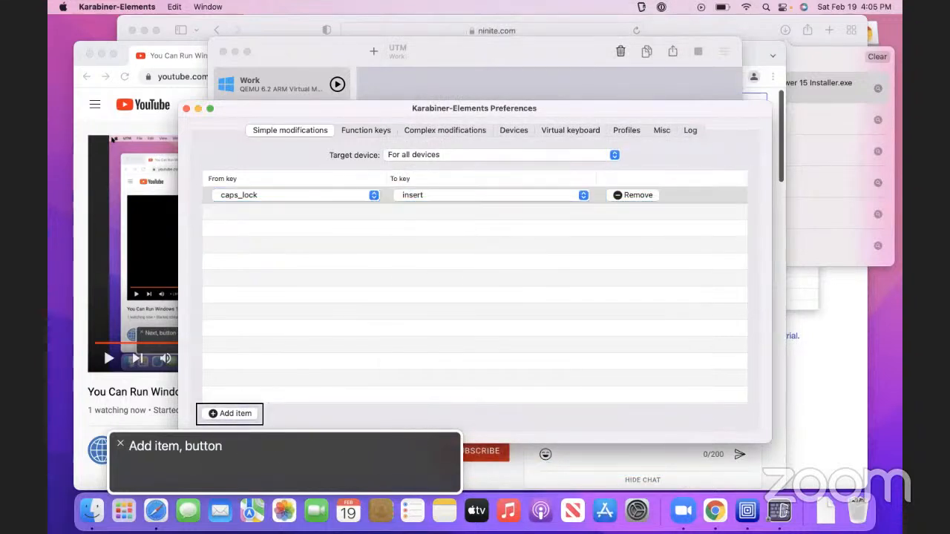
key("ctrl+alt+space")
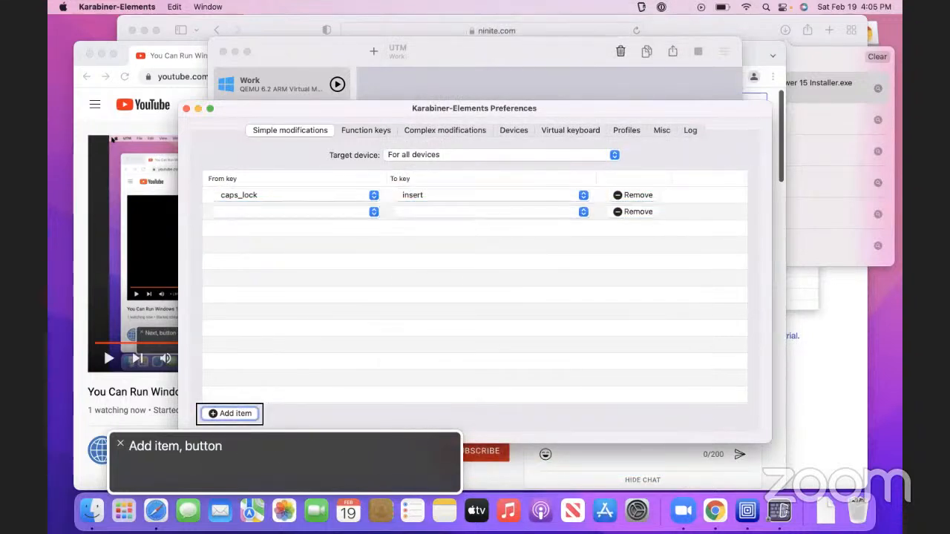
key("ctrl+alt+Left")
key("ctrl+alt+Left")
key("ctrl+alt+Right")
key("ctrl+alt+Left")
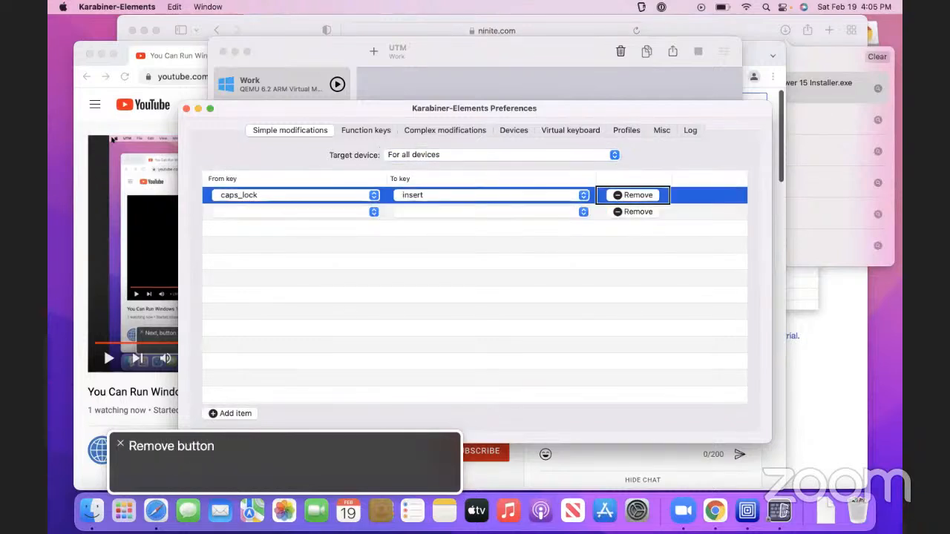
key("ctrl+alt+Right")
key("ctrl+alt+Right")
key("ctrl+alt+Right")
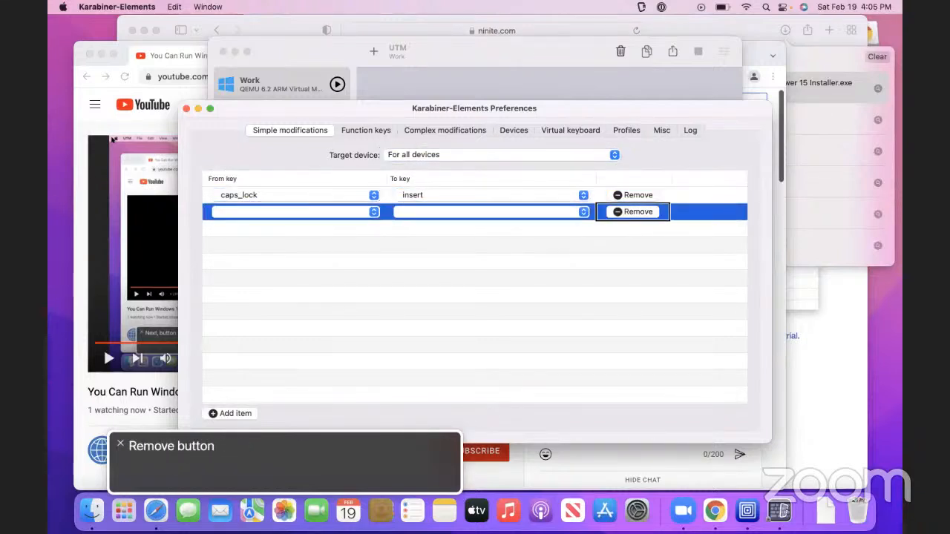
key("ctrl+alt+space")
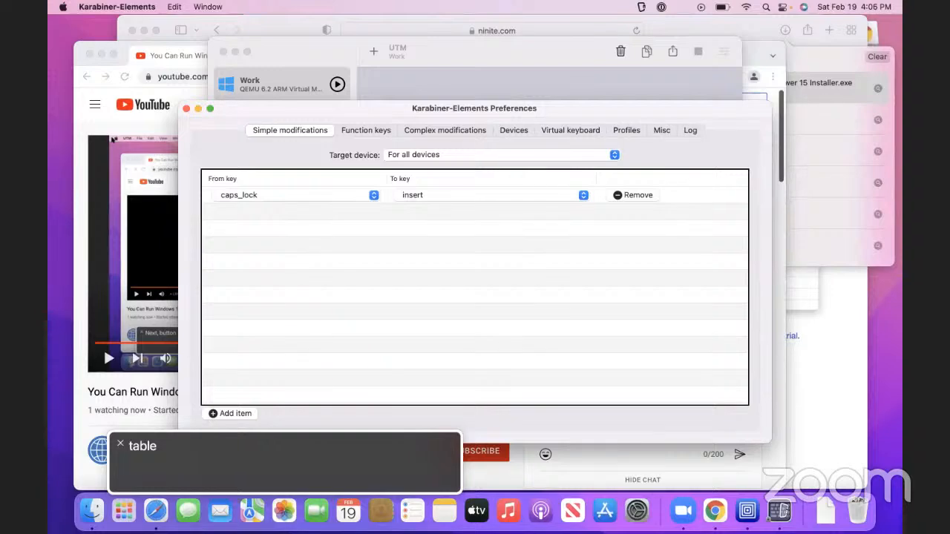
Switch to the Windows 11 virtual machine in UTM and turn VoiceOver off
key("ctrl+alt+Left")
key("ctrl+alt+Left")
key("ctrl+alt+Left")
key("ctrl+alt+Left")
key("ctrl+alt+Left")
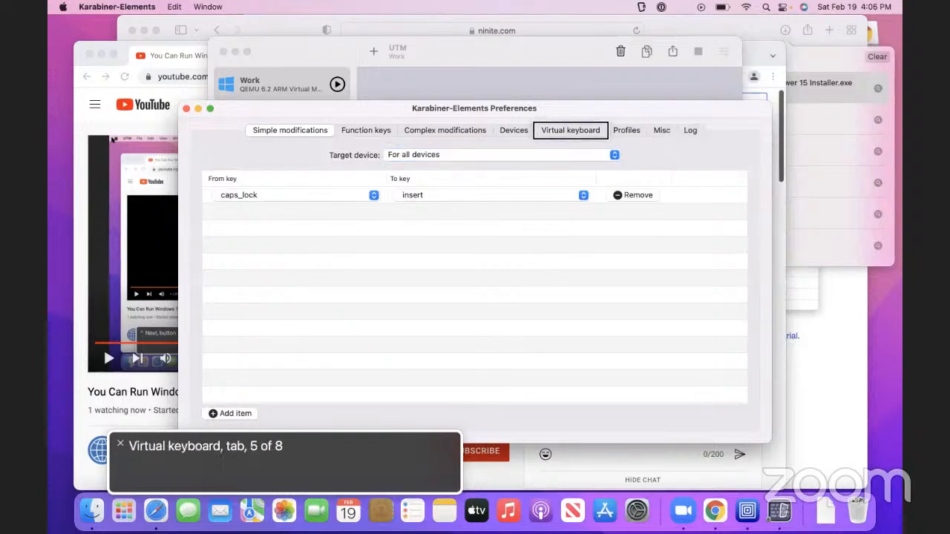
key("ctrl+Right")
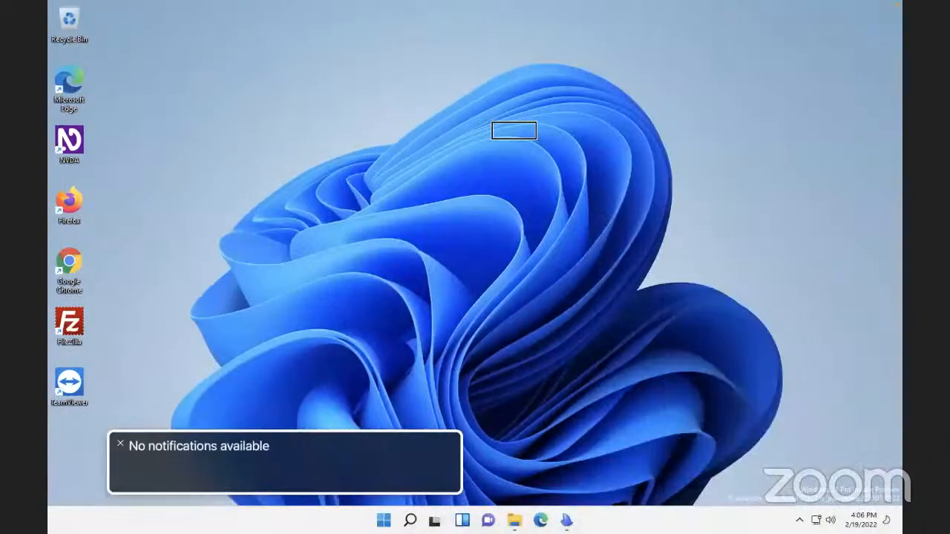
key("super+F5")
key("super")
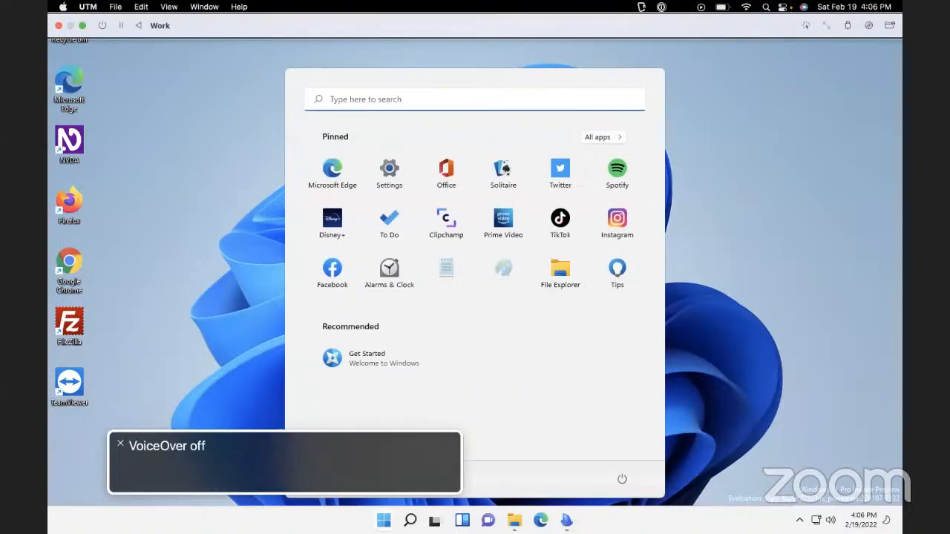
key("Escape")
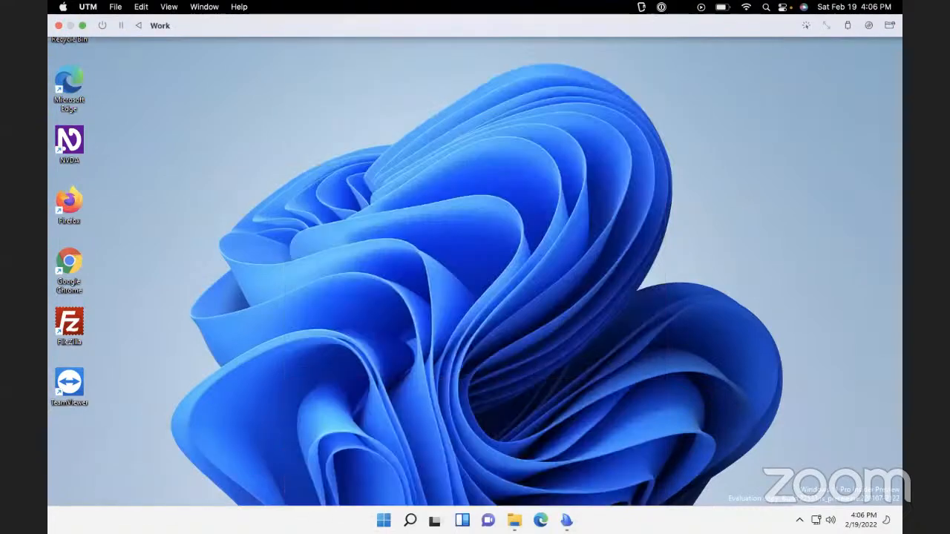
Start NVDA from its shortcut on the Windows desktop
key("n")
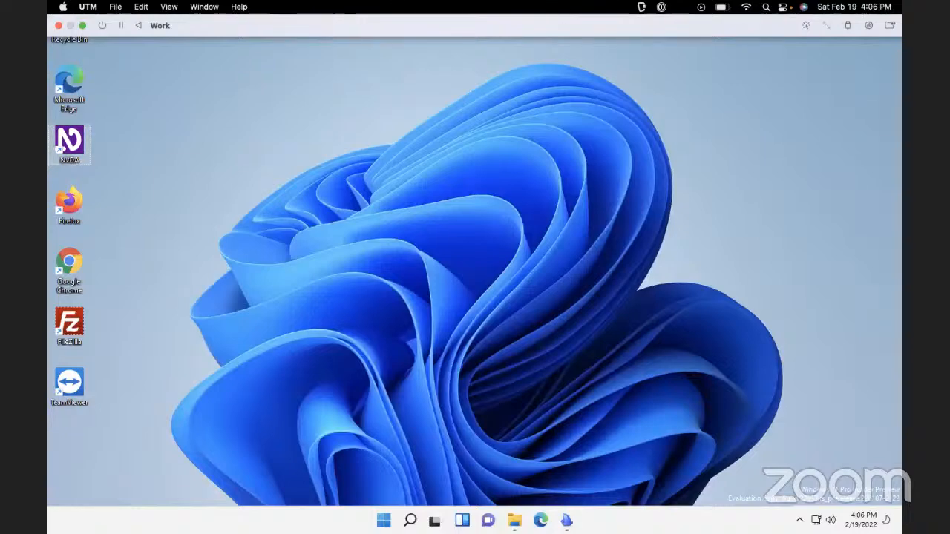
key("Down")
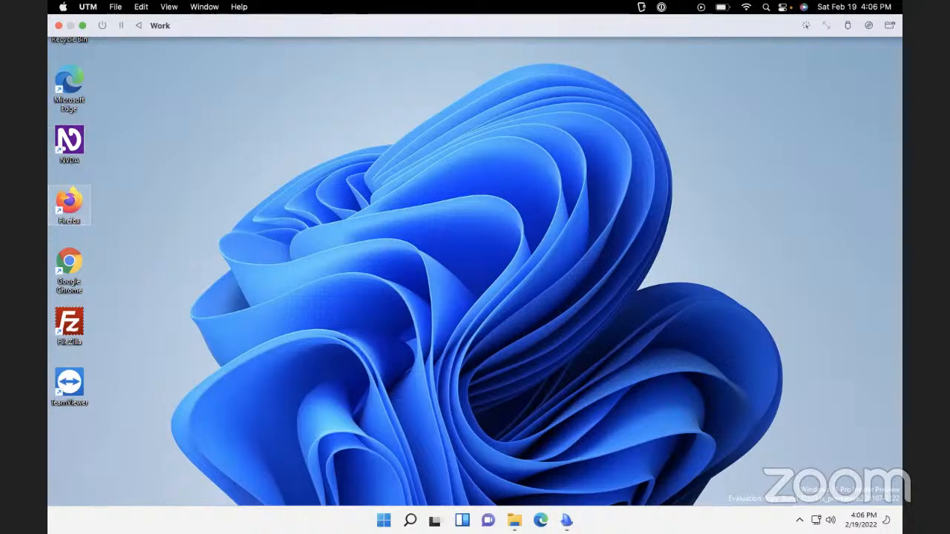
key("Up")
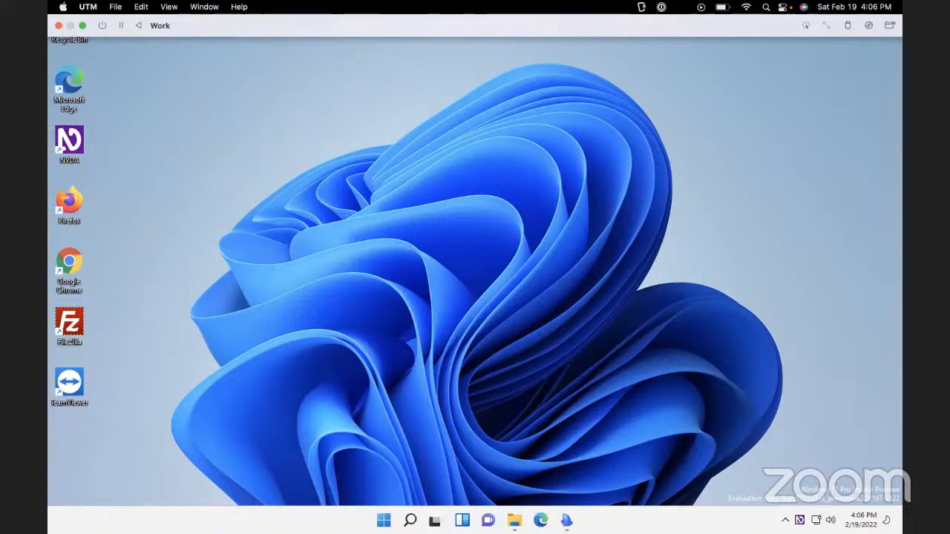
Keep CapsLock as an NVDA modifier key, enable starting NVDA after sign-in, disable showing the welcome dialog at startup, and accept the options
key("Tab")
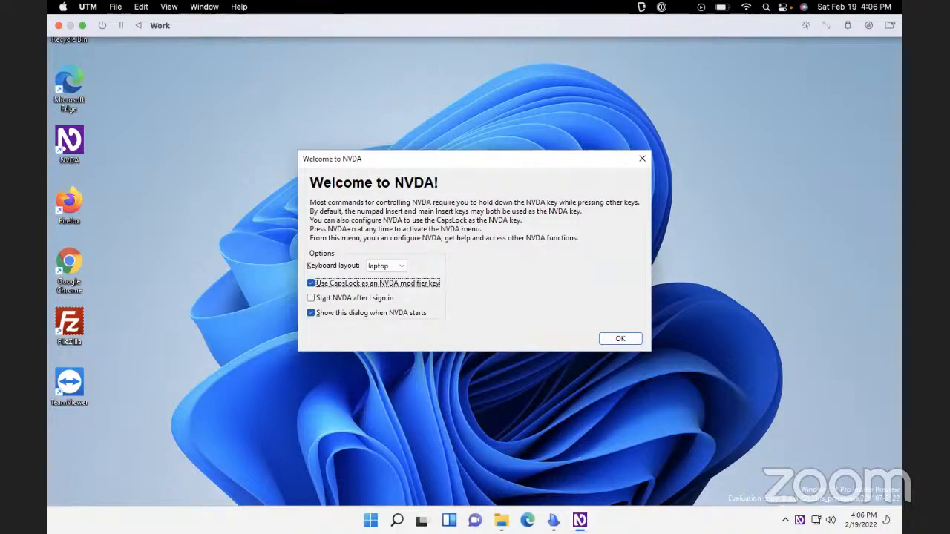
key("space")
key("space")
key("Tab")
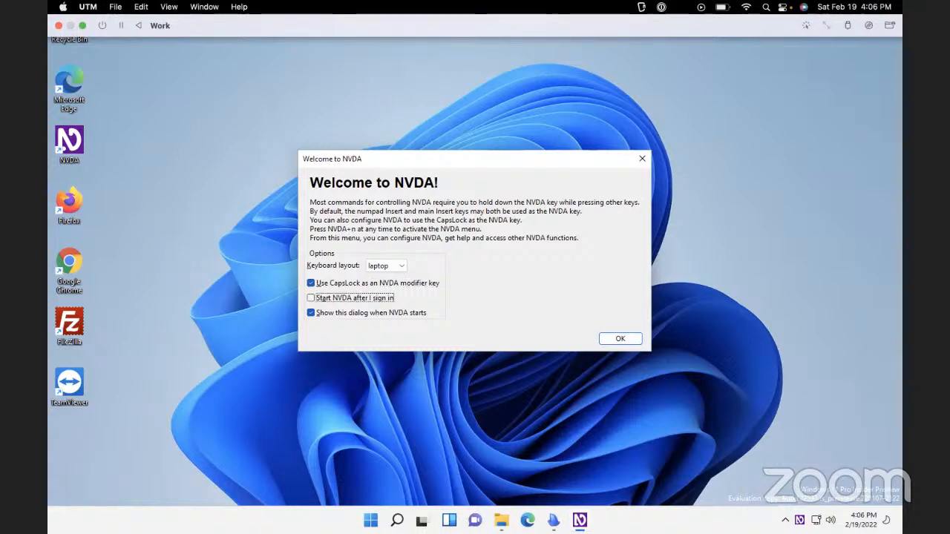
key("space")
key("Tab")
key("space")
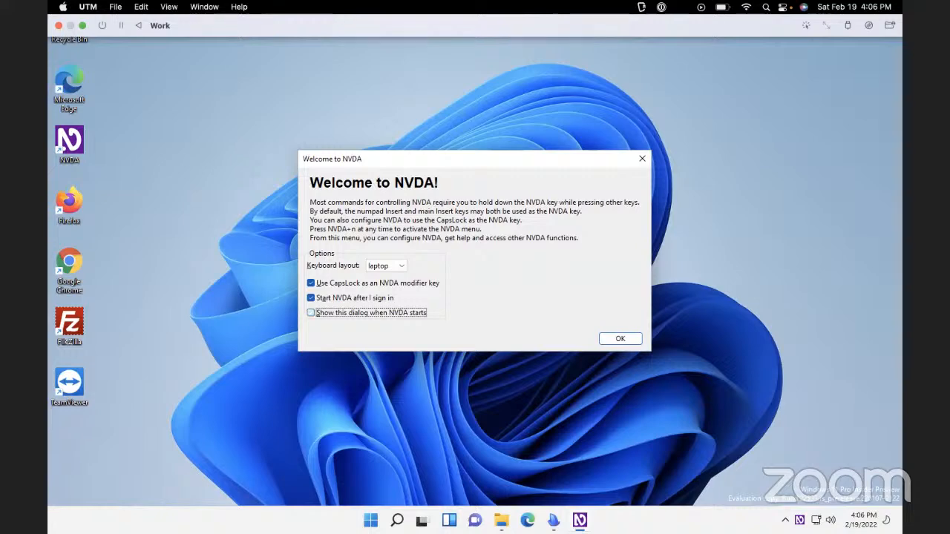
key("Tab")
key("Return")
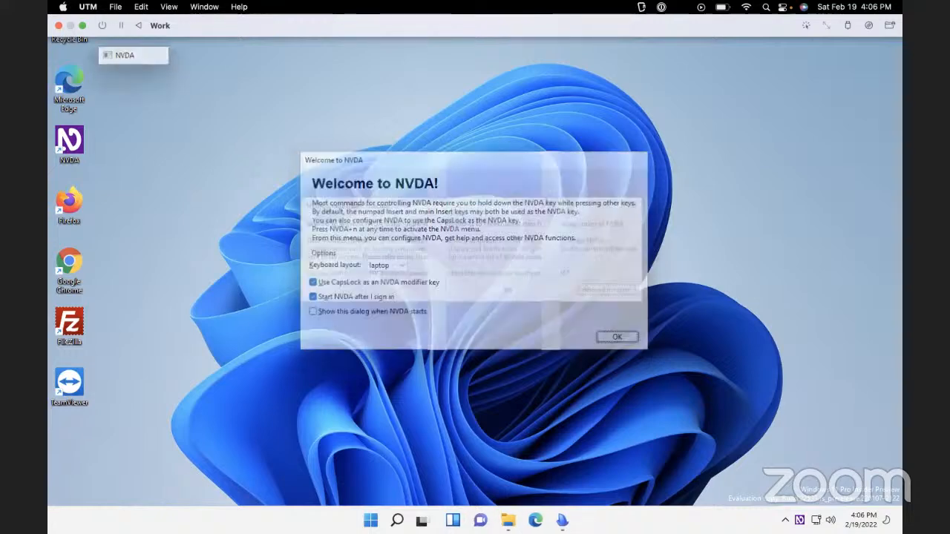
Allow NV Access to periodically collect NVDA usage data
key("Tab")
key("Tab")
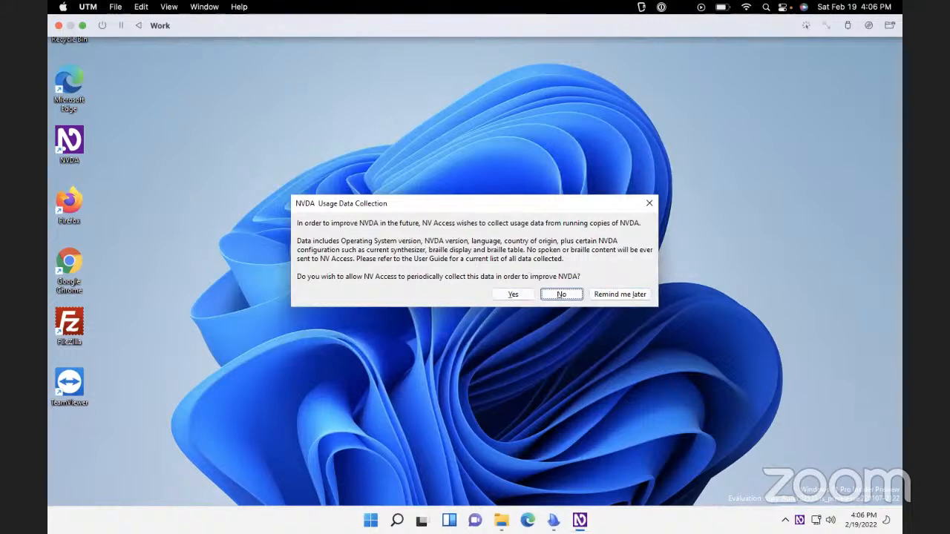
key("shift+Tab")
key("Return")
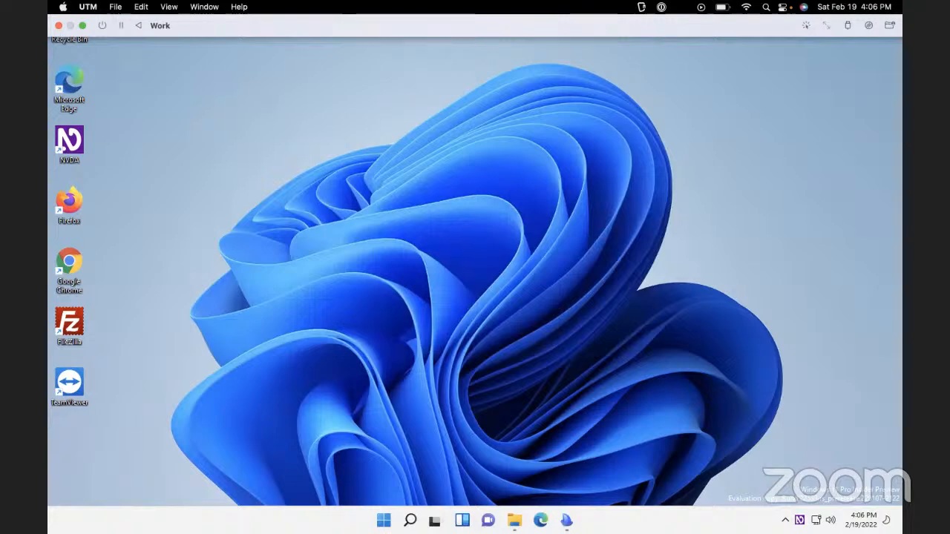
Show the Windows desktop and switch back to Karabiner-Elements Preferences on the Mac
key("super+d")
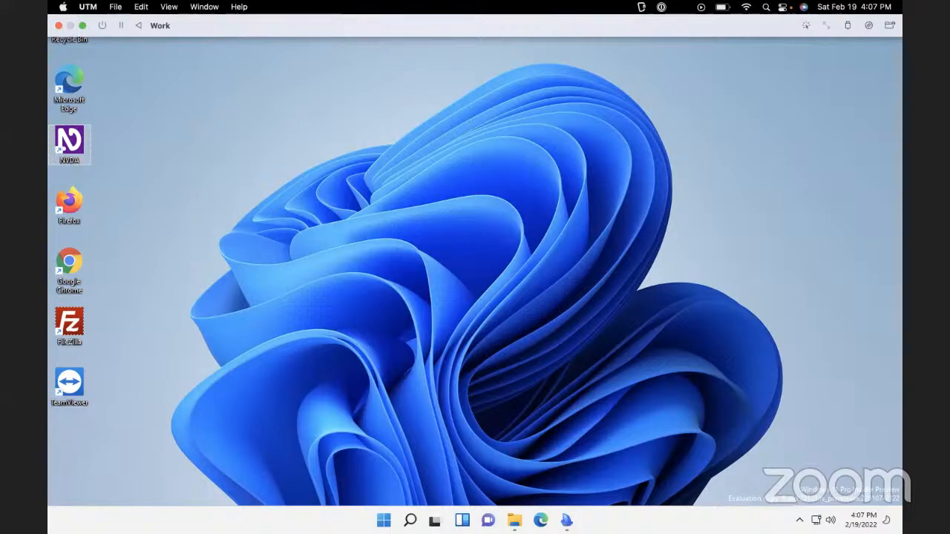
key("ctrl+Left")
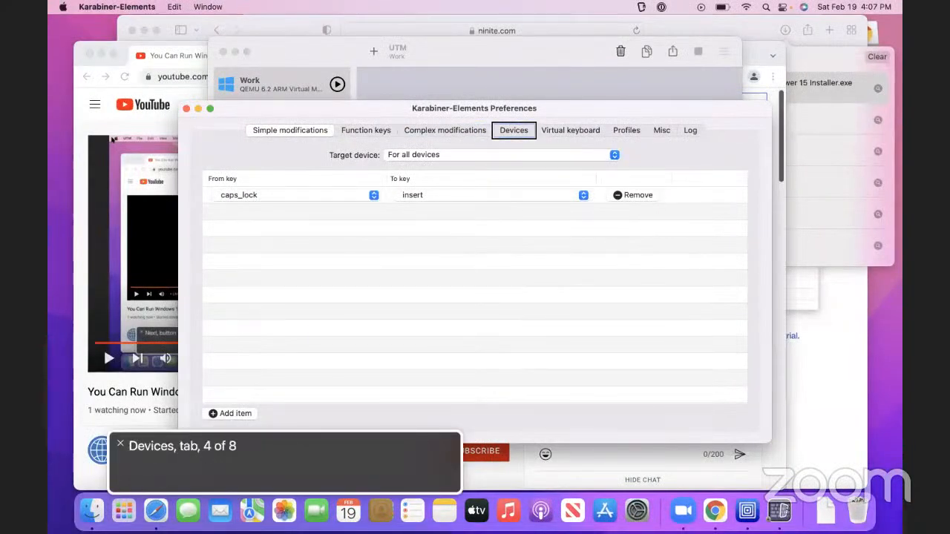
Switch to the untitled system dialog from CptHost to check its contents
key("ctrl+alt+F2")
key("ctrl+alt+F2")
key("Down")
key("Down")
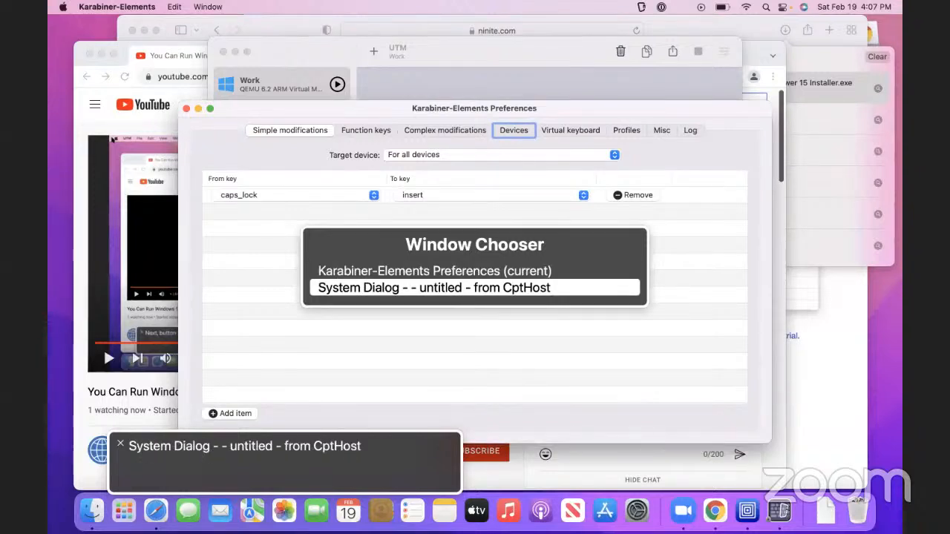
key("Return")
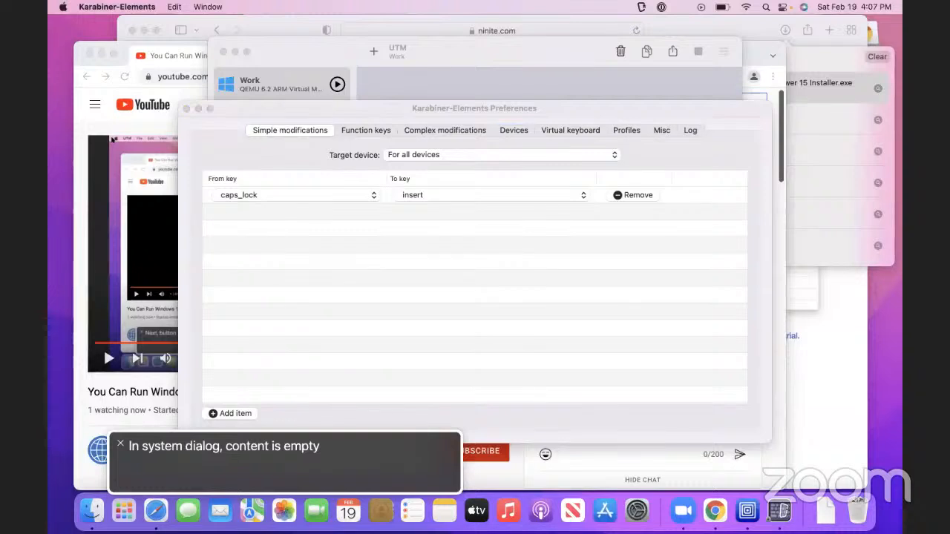
Search Spotlight for "system" and switch to System Preferences
key("super+space")
type("sys")
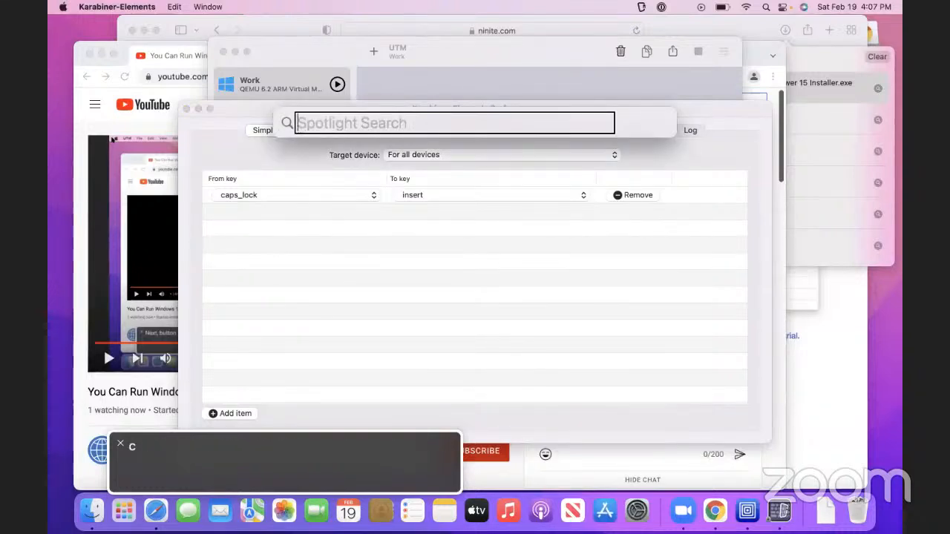
type("tem")
key("BackSpace")
key("BackSpace")
key("BackSpace")
key("BackSpace")
key("BackSpace")
key("BackSpace")
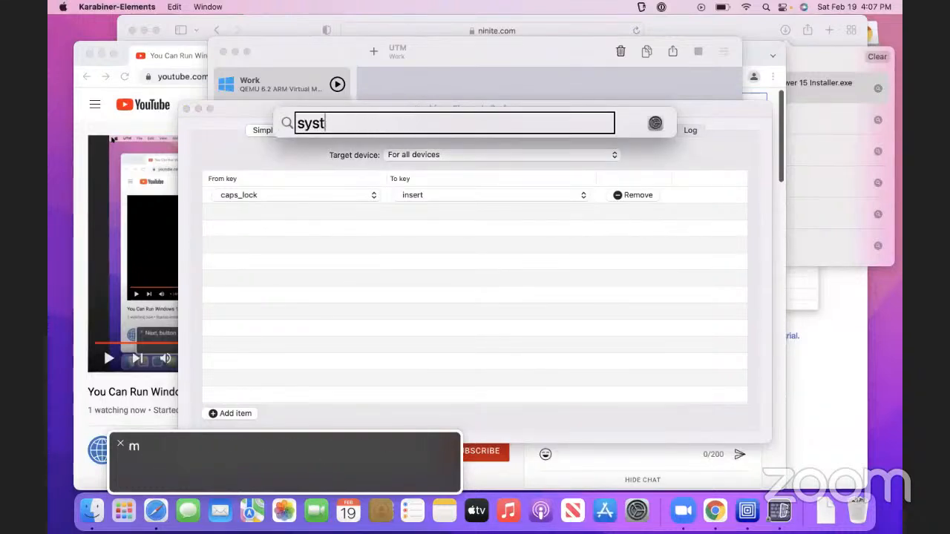
type("system")
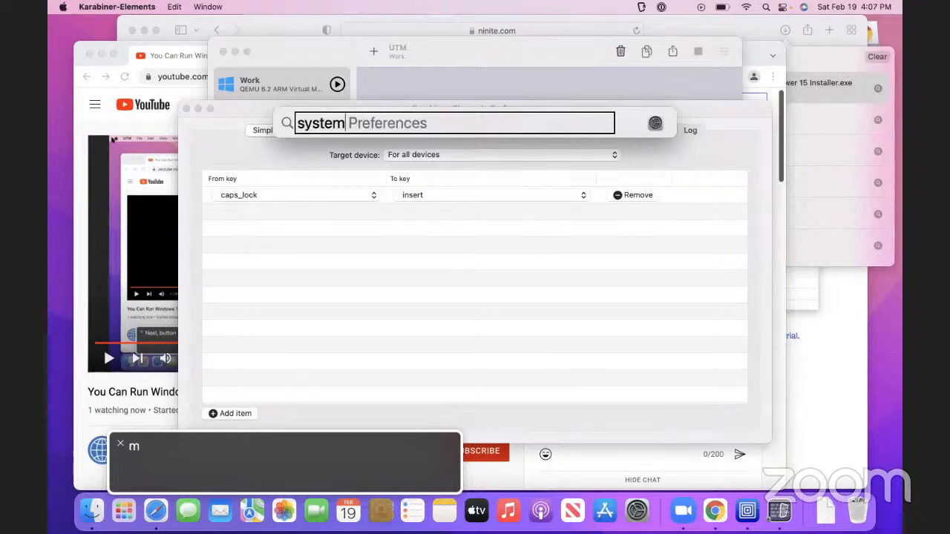
key("Return")
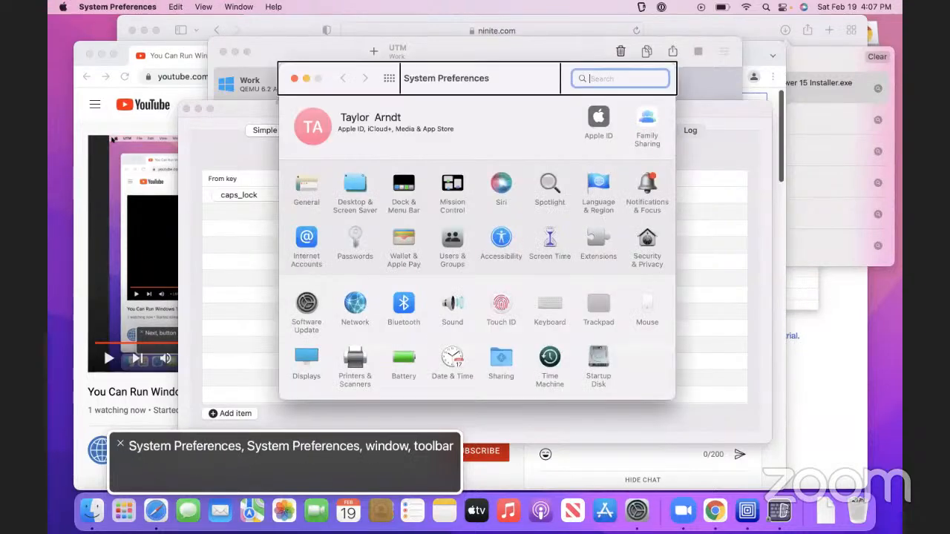
Search System Preferences for "secur"
key("ctrl+alt+Right")
key("ctrl+alt+Right")
key("ctrl+alt+Right")
key("ctrl+alt+Right")
key("ctrl+alt+Right")
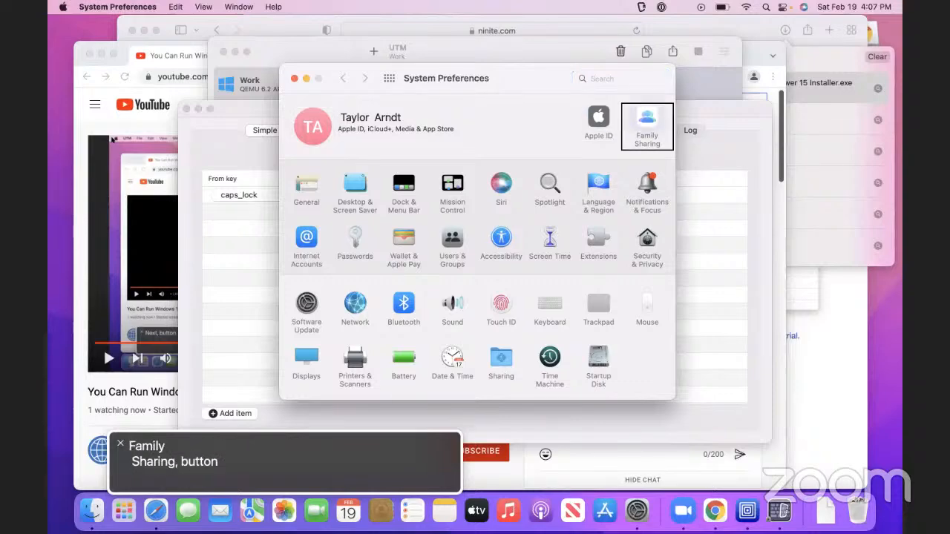
key("ctrl+alt+Left")
key("ctrl+alt+Left")
key("ctrl+alt+Left")
key("ctrl+alt+Left")
key("ctrl+alt+Left")
key("ctrl+alt+Left")
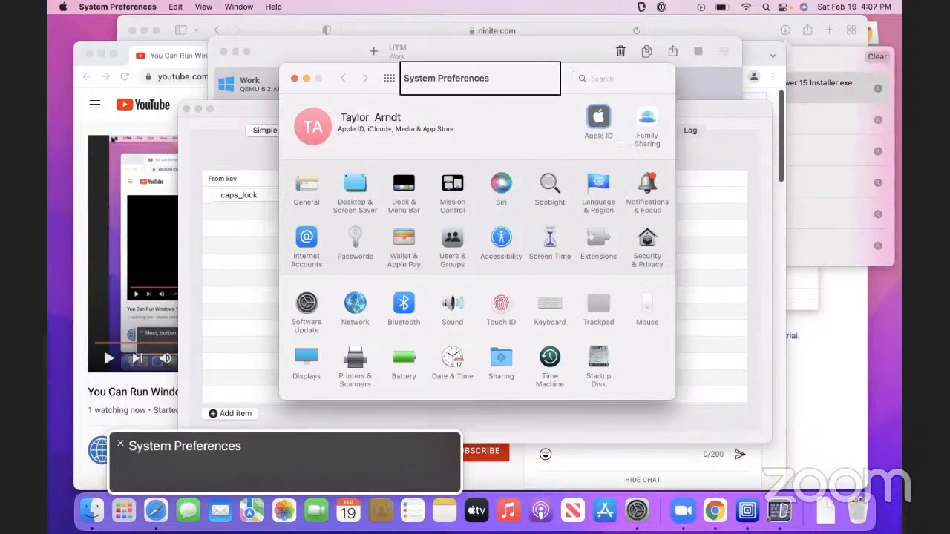
key("ctrl+alt+Left")
key("ctrl+alt+Right")
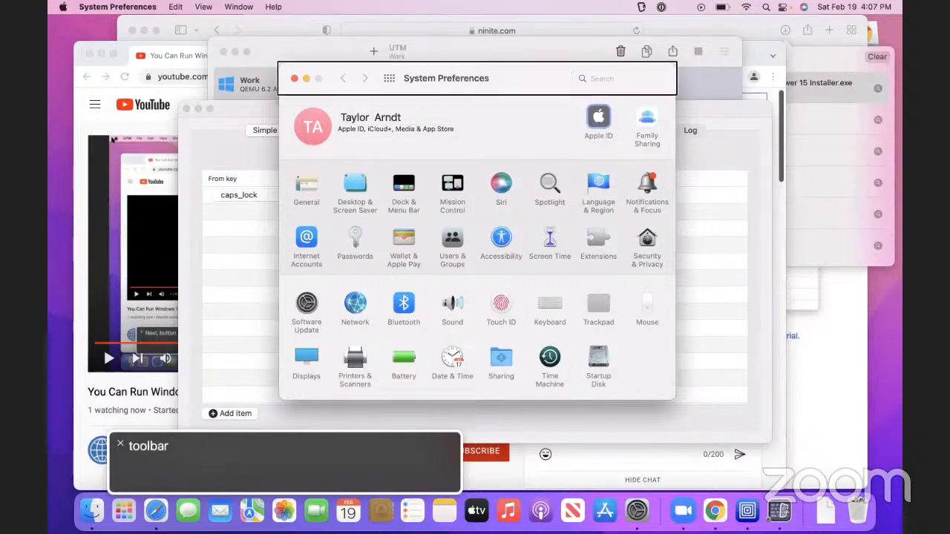
key("ctrl+alt+shift+Down")
key("ctrl+alt+Right")
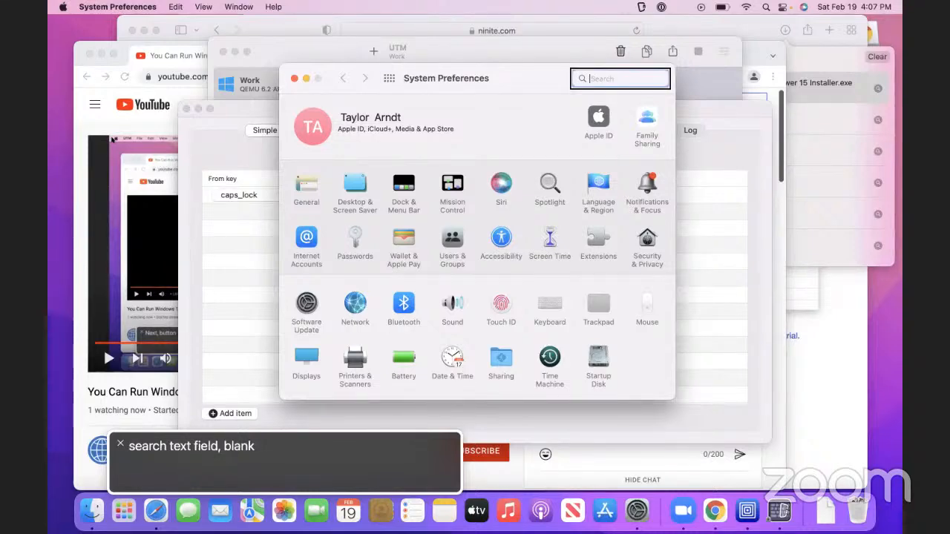
type("secur")
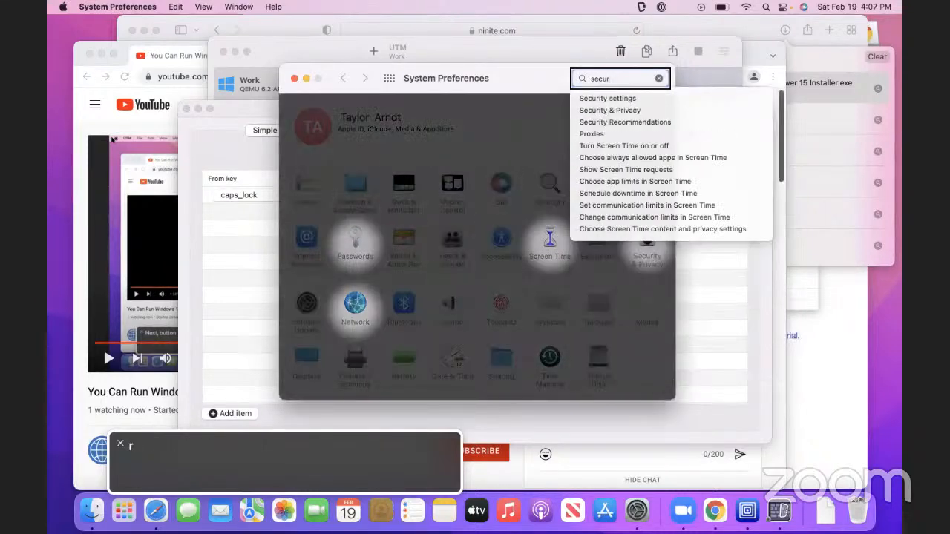
Open the Security & Privacy settings from the System Preferences overview
key("ctrl+alt+Right")
key("ctrl+alt+Right")
key("ctrl+alt+Right")
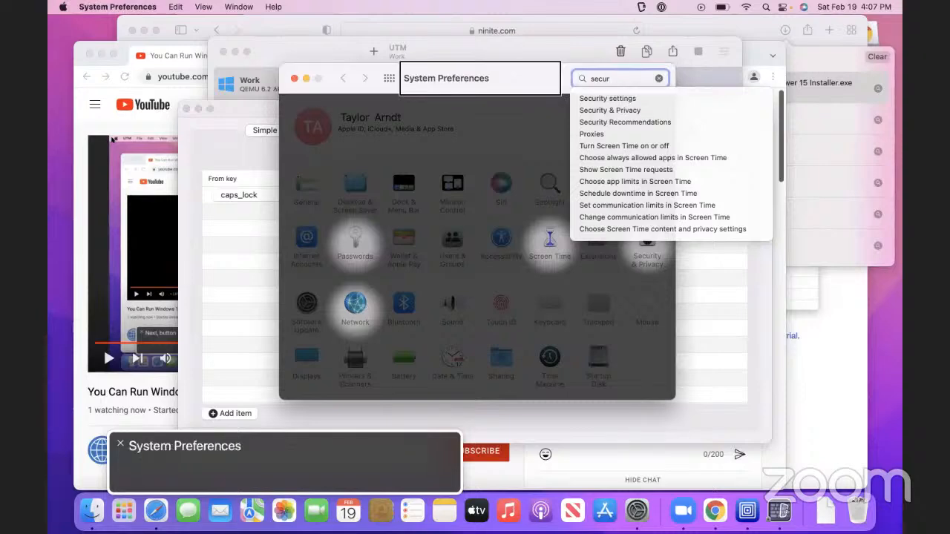
key("ctrl+alt+Right")
key("ctrl+alt+Right")
key("ctrl+alt+Right")
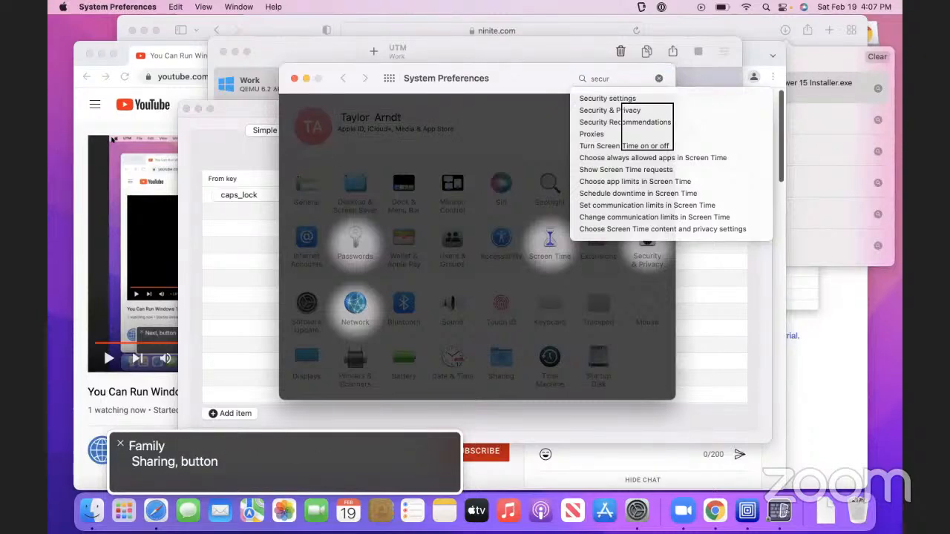
key("ctrl+alt+shift+Down")
key("ctrl+alt+Right")
key("ctrl+alt+Right")
key("ctrl+alt+Right")
key("ctrl+alt+Right")
key("ctrl+alt+Right")
key("ctrl+alt+Right")
key("ctrl+alt+Right")
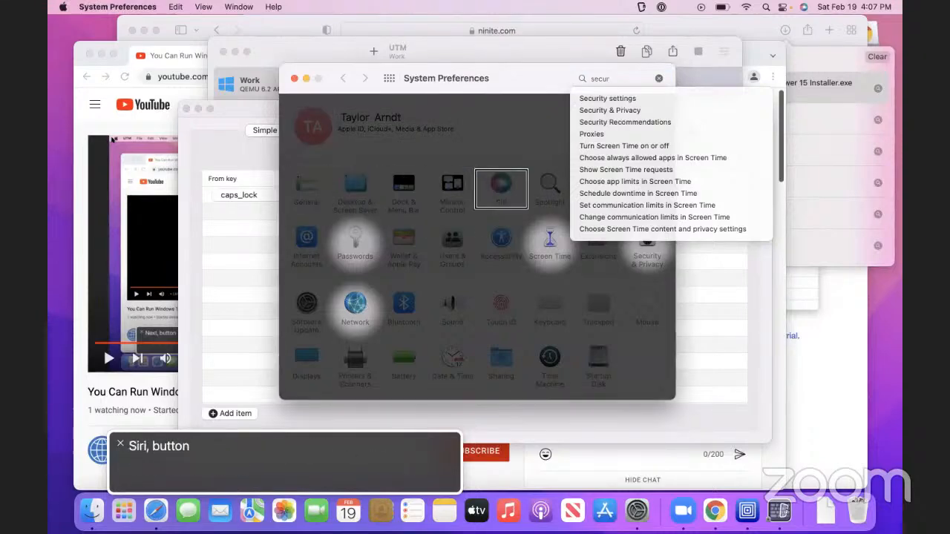
key("ctrl+alt+Right")
key("ctrl+alt+Right")
key("ctrl+alt+Right")
key("ctrl+alt+Right")
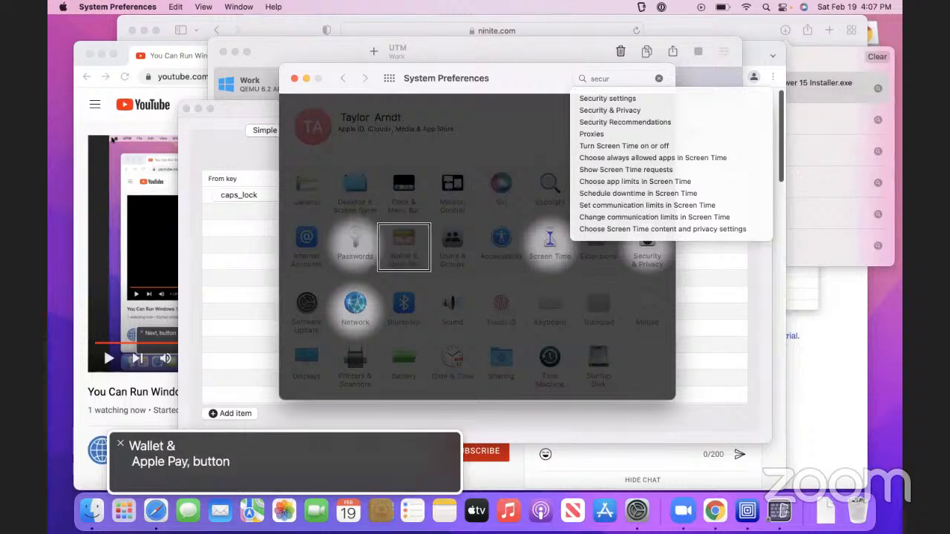
key("ctrl+alt+Right")
key("ctrl+alt+Right")
key("ctrl+alt+Right")
key("ctrl+alt+Right")
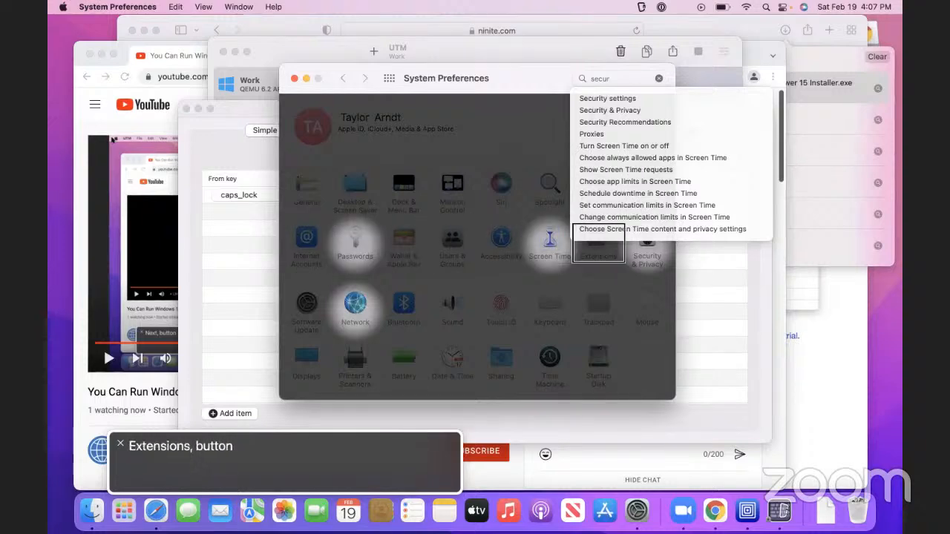
key("ctrl+alt+Left")
key("ctrl+alt+space")
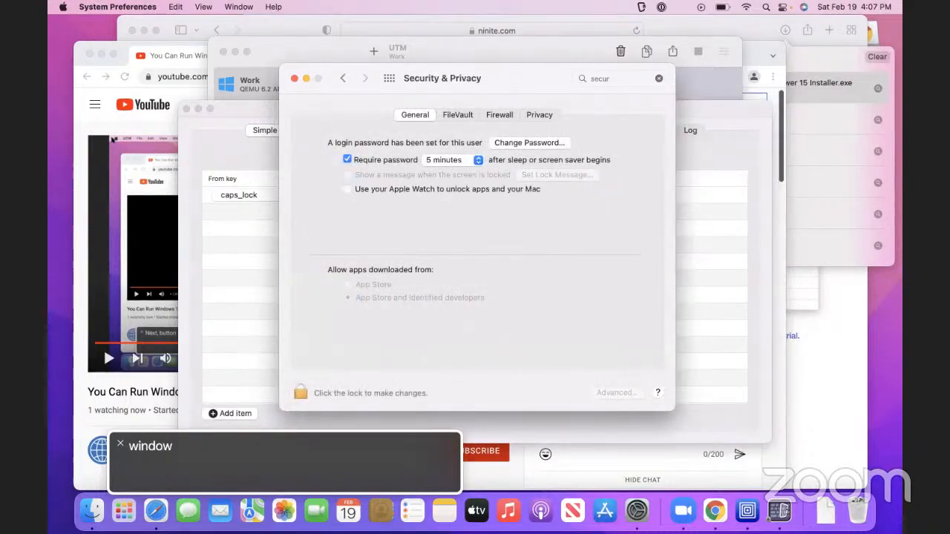
Switch from Security & Privacy to the untitled system dialog from CptHost to check what it contains
key("ctrl+alt+F2")
key("ctrl+alt+F2")
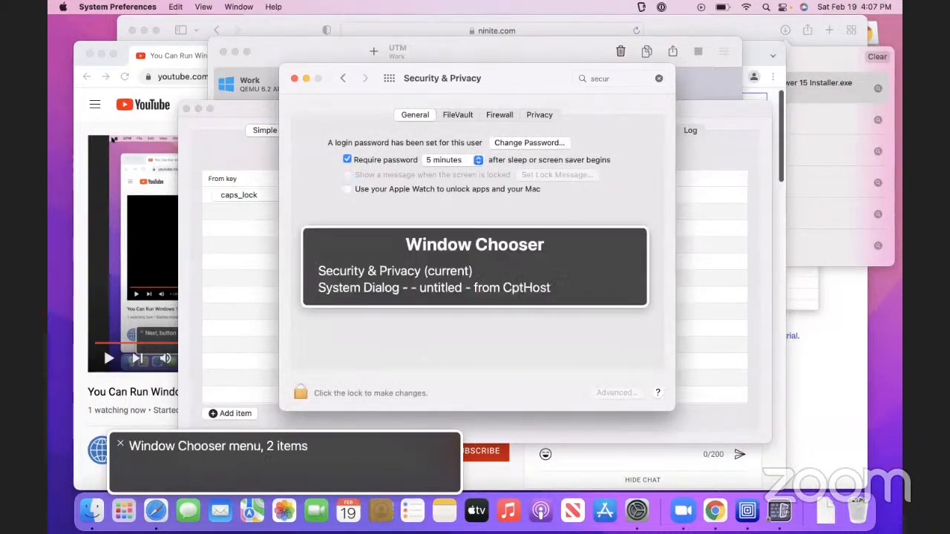
key("Down")
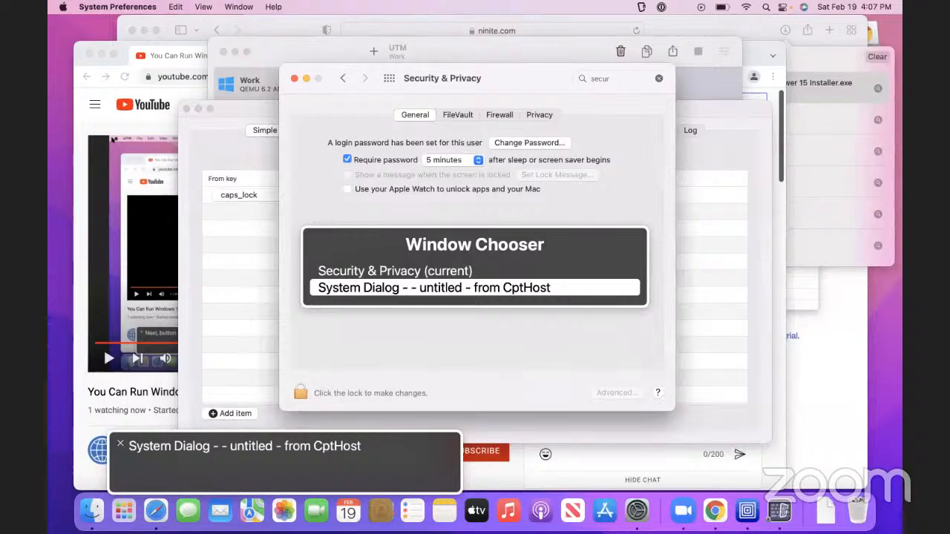
key("Up")
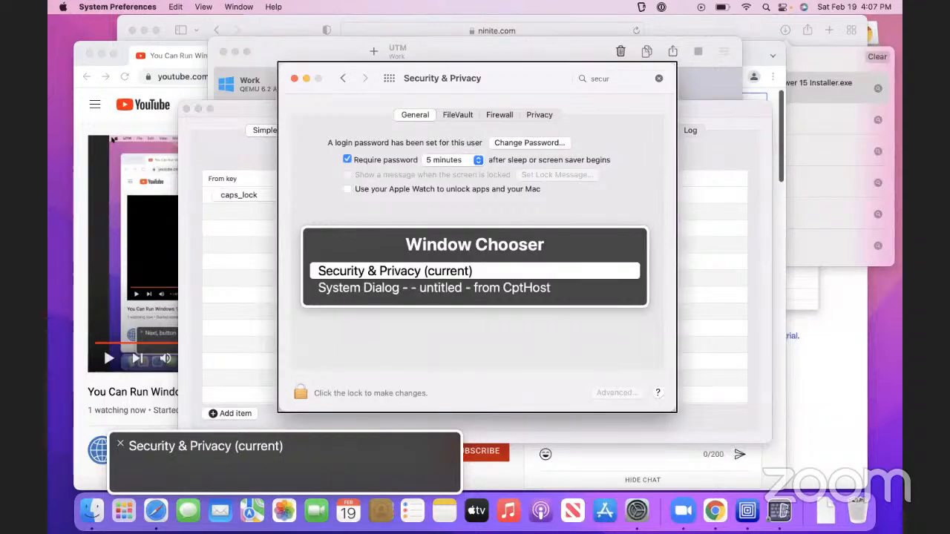
key("Down")
key("Return")
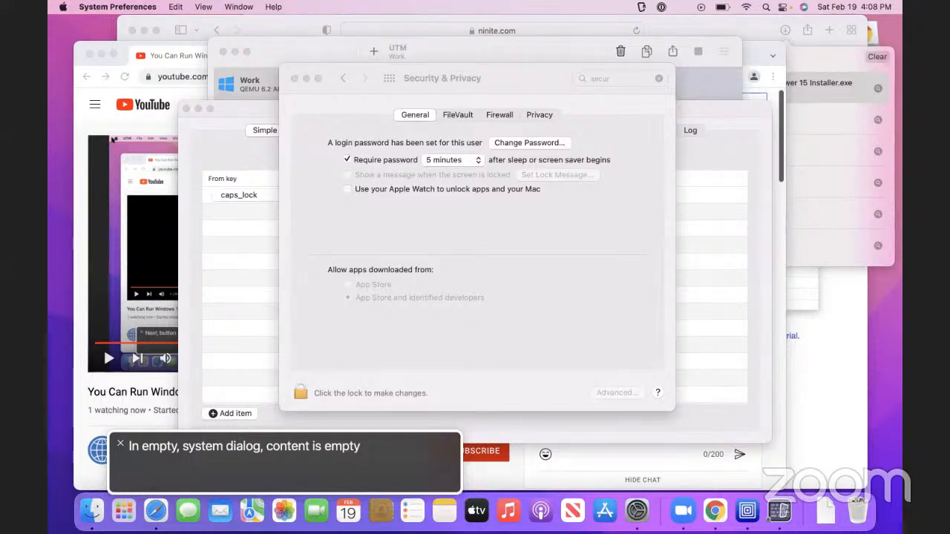
Turn VoiceOver off and on again, and recheck the untitled CptHost system dialog
key("super+F5")
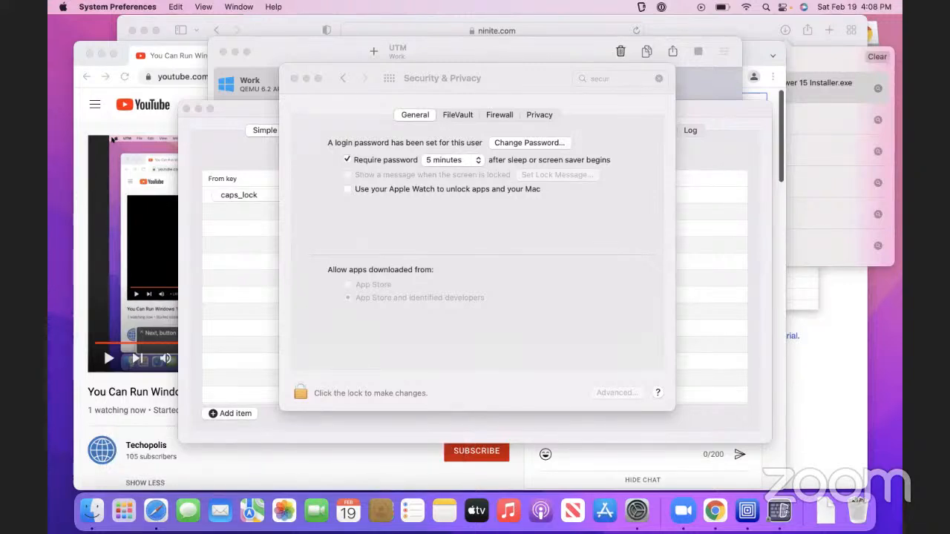
key("super+F5")
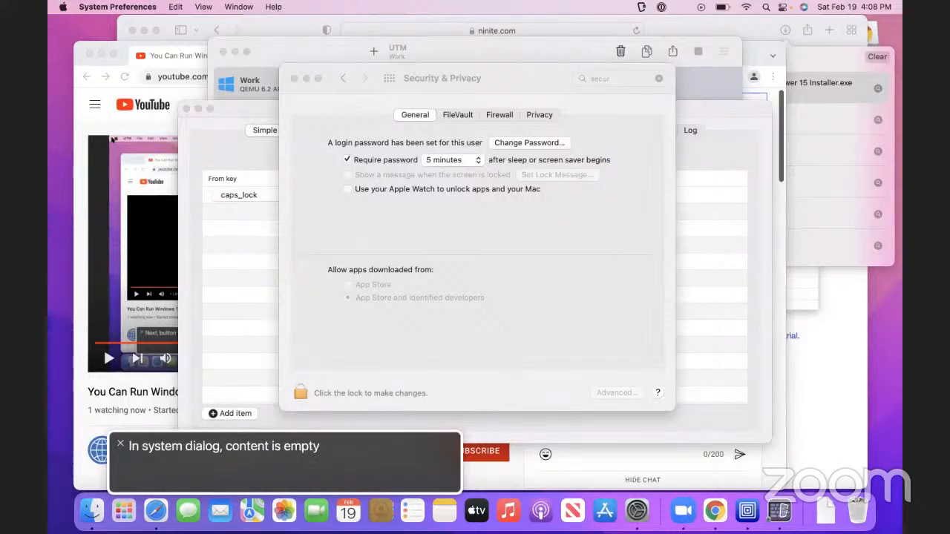
key("ctrl+alt+F2")
key("ctrl+alt+F2")
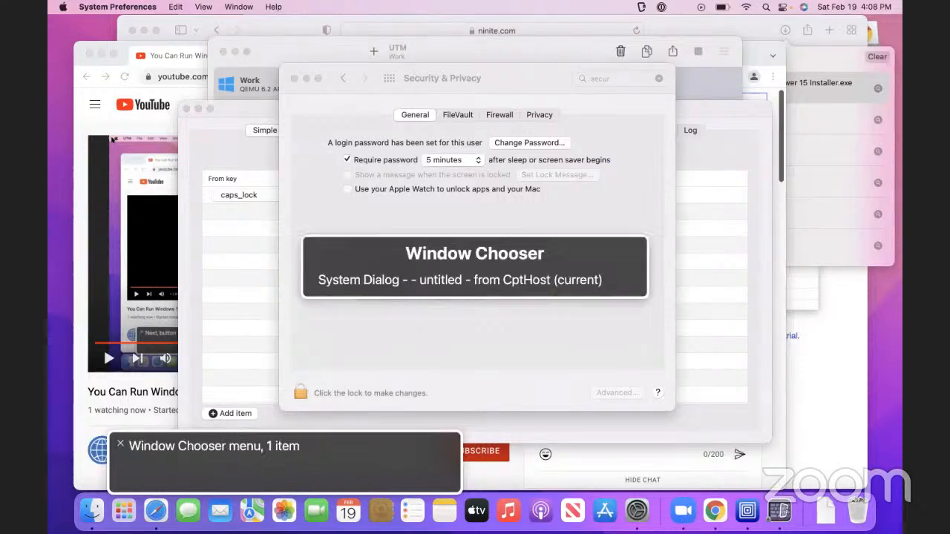
key("Down")
key("Return")
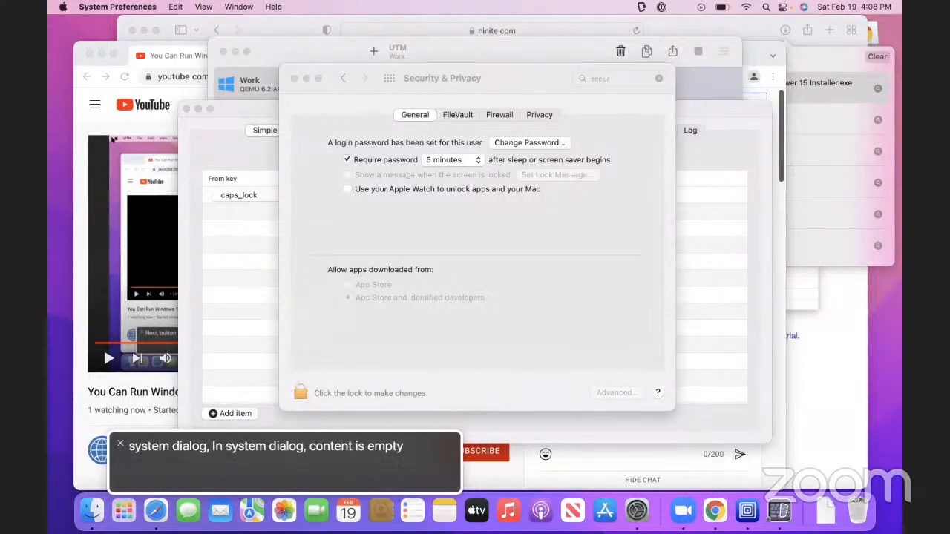
Switch back to System Preferences and review the General options of Security & Privacy, including the allowed app sources and the lock
key("super+Tab")
key("super+Tab")
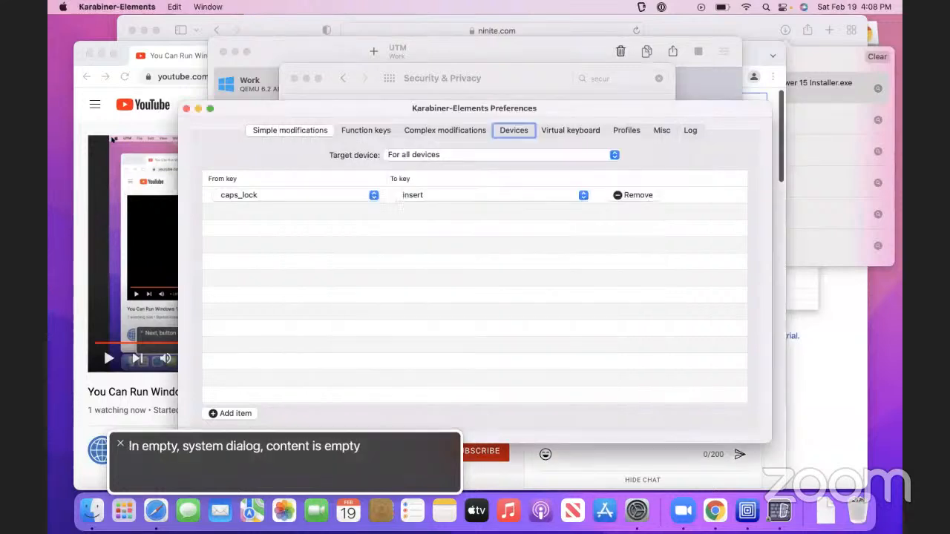
key("ctrl+alt+Right")
key("ctrl+alt+Right")
key("ctrl+alt+Right")
key("ctrl+alt+Right")
key("ctrl+alt+Right")
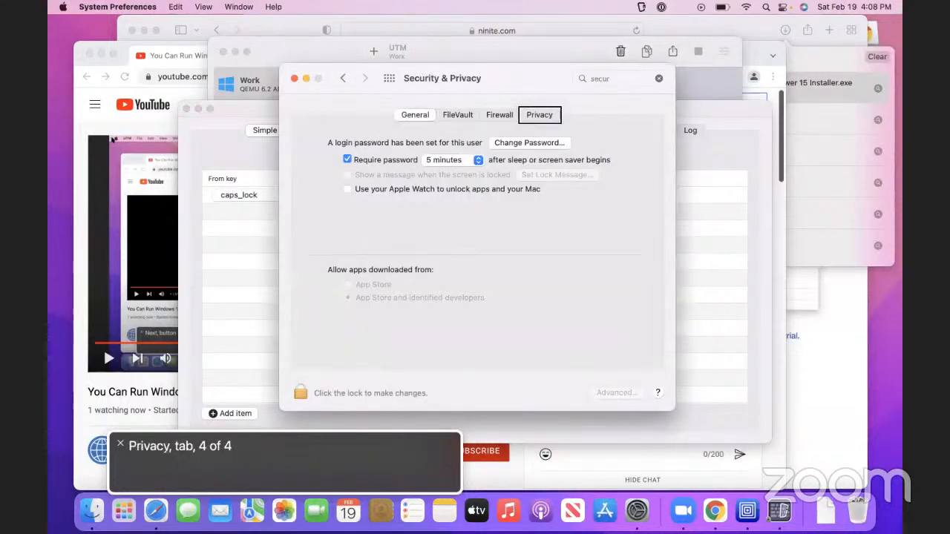
key("ctrl+alt+Right")
key("ctrl+alt+Right")
key("ctrl+alt+Right")
key("ctrl+alt+Right")
key("ctrl+alt+Right")
key("ctrl+alt+Right")
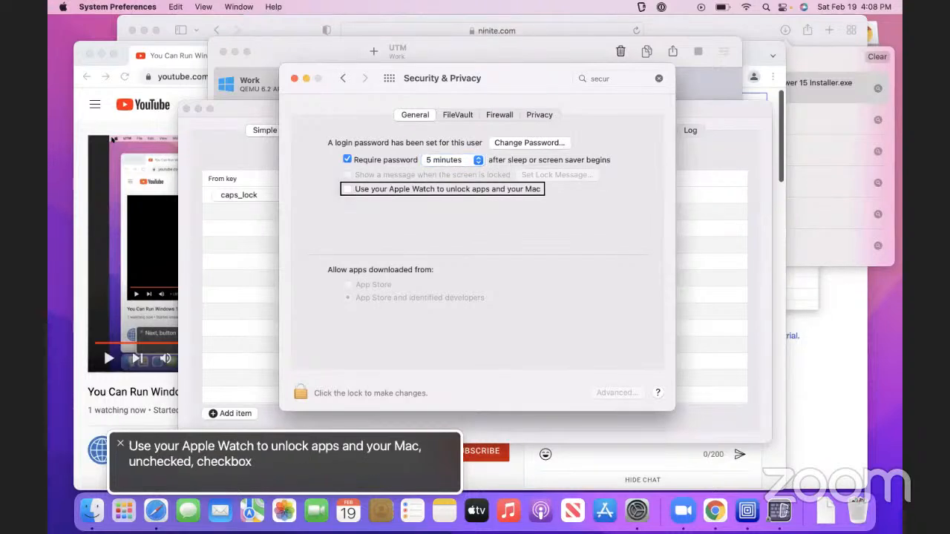
key("ctrl+alt+Left")
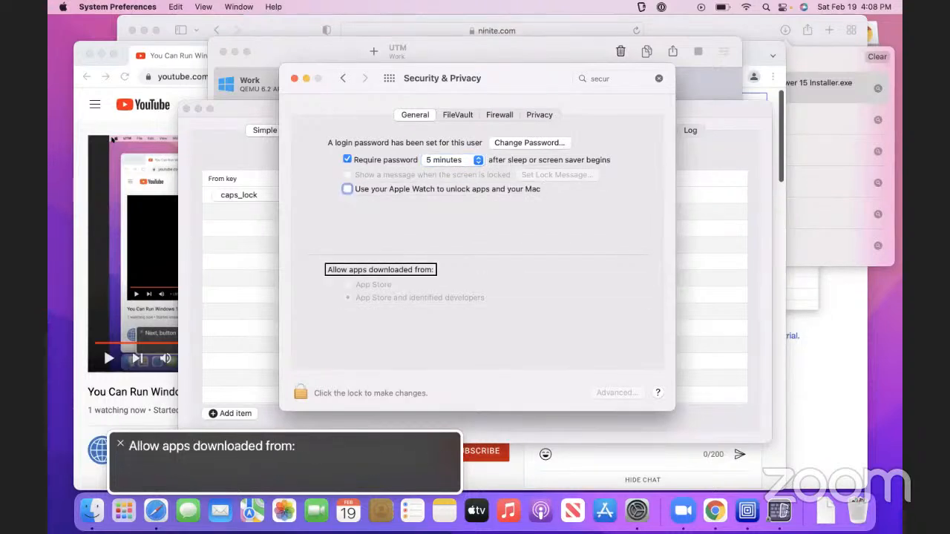
key("ctrl+alt+Right")
key("ctrl+alt+Right")
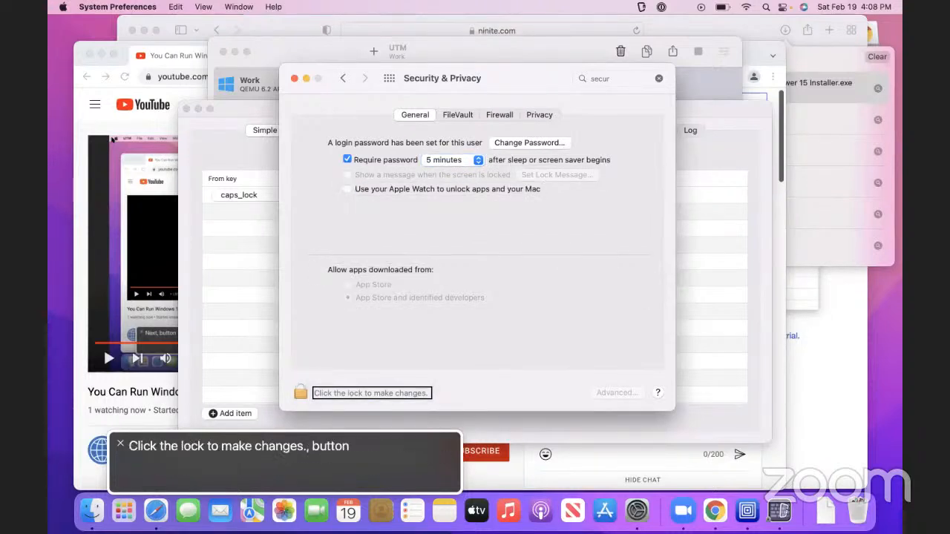
key("ctrl+alt+Right")
key("ctrl+alt+Right")
key("ctrl+alt+Left")
key("ctrl+alt+Left")
Quit System Preferences and open the Misc settings in Karabiner-Elements Preferences
key("super+q")
key("ctrl+alt+Right")
key("ctrl+alt+Right")
key("ctrl+alt+Right")
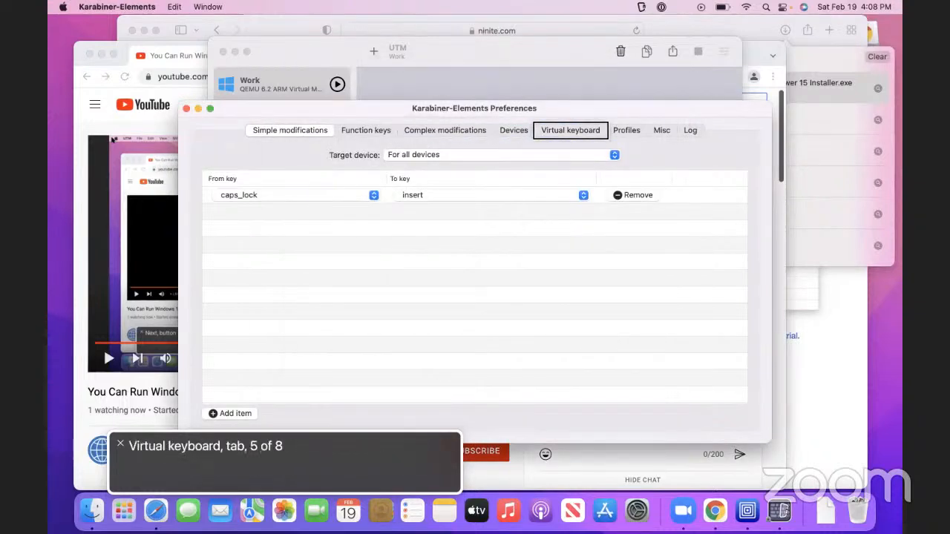
key("ctrl+alt+Right")
key("ctrl+alt+Left")
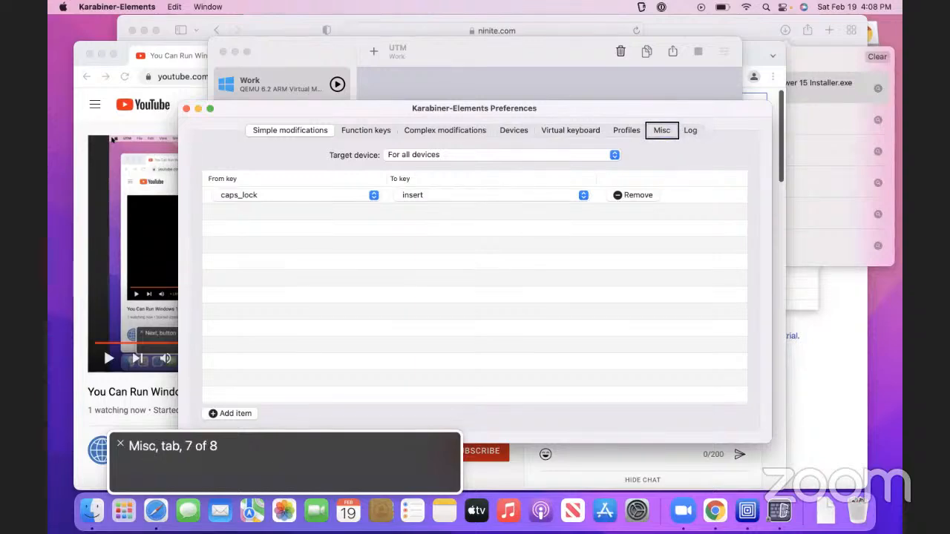
key("ctrl+alt+space")
Review the restart, quit, update and uninstall options in the Misc settings of Karabiner-Elements
key("ctrl+alt+Right")
key("ctrl+alt+Right")
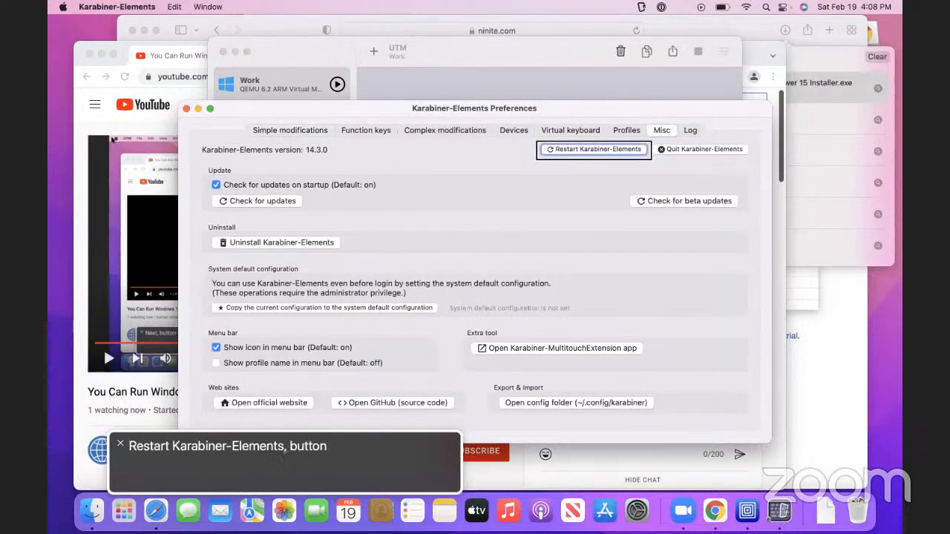
key("ctrl+alt+Right")
key("ctrl+alt+Left")
key("ctrl+alt+Right")
key("ctrl+alt+Right")
key("ctrl+alt+Right")
key("ctrl+alt+Right")
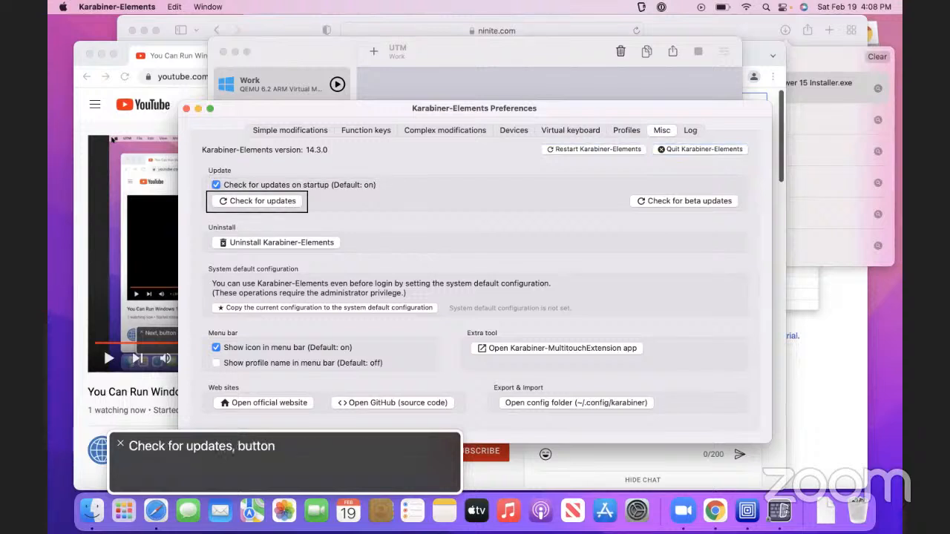
key("ctrl+alt+Right")
key("ctrl+alt+Right")
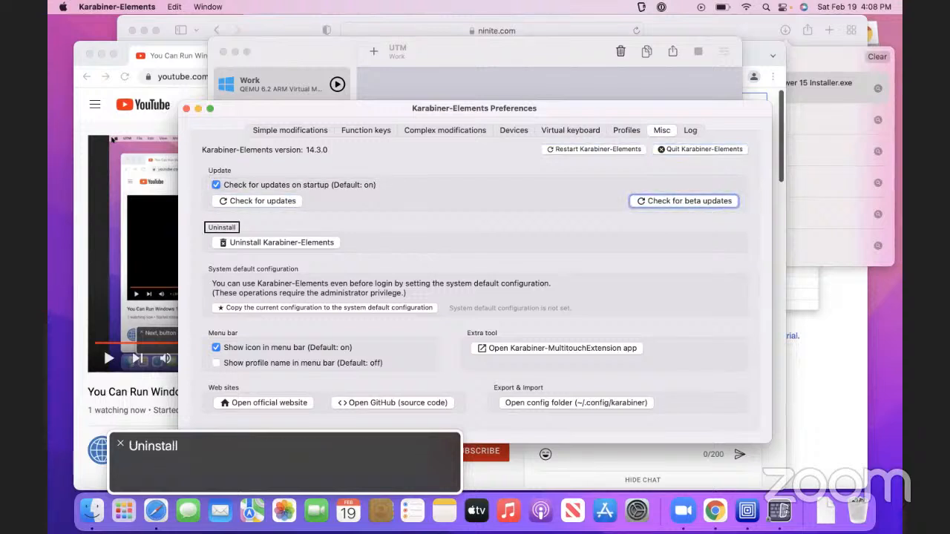
key("ctrl+alt+Right")
key("ctrl+alt+Right")
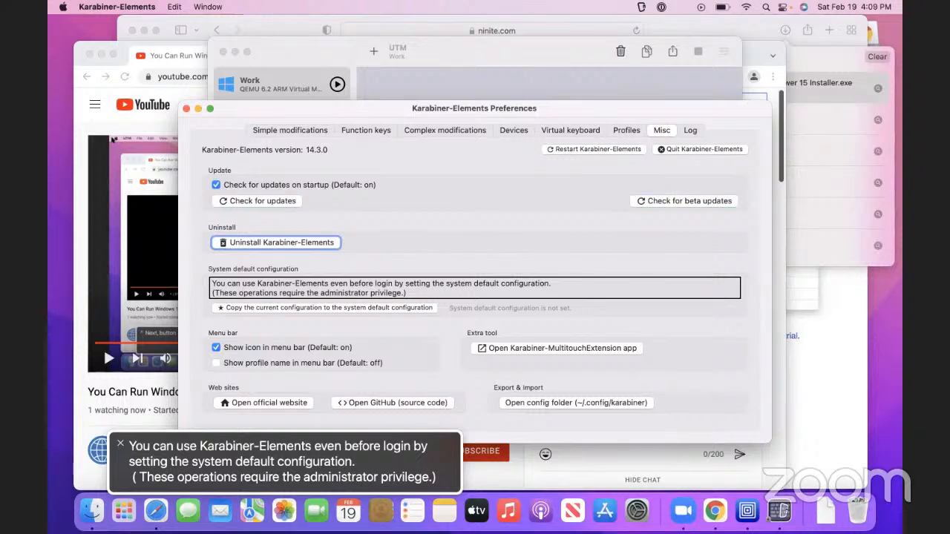
Review the system default configuration, menu bar, extra tool, web site and export options in the Misc settings
key("ctrl+alt+Right")
key("ctrl+alt+Right")
key("ctrl+alt+Right")
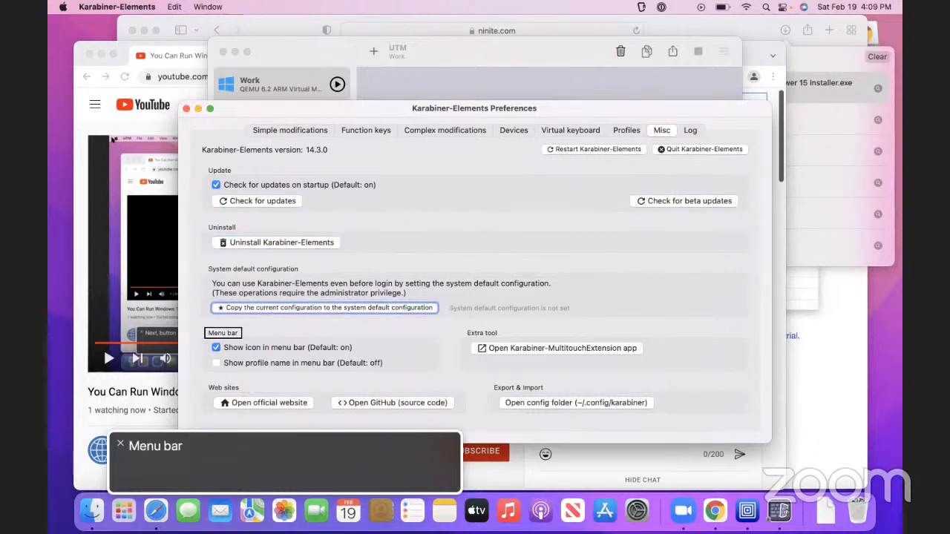
key("ctrl+alt+Right")
key("ctrl+alt+Right")
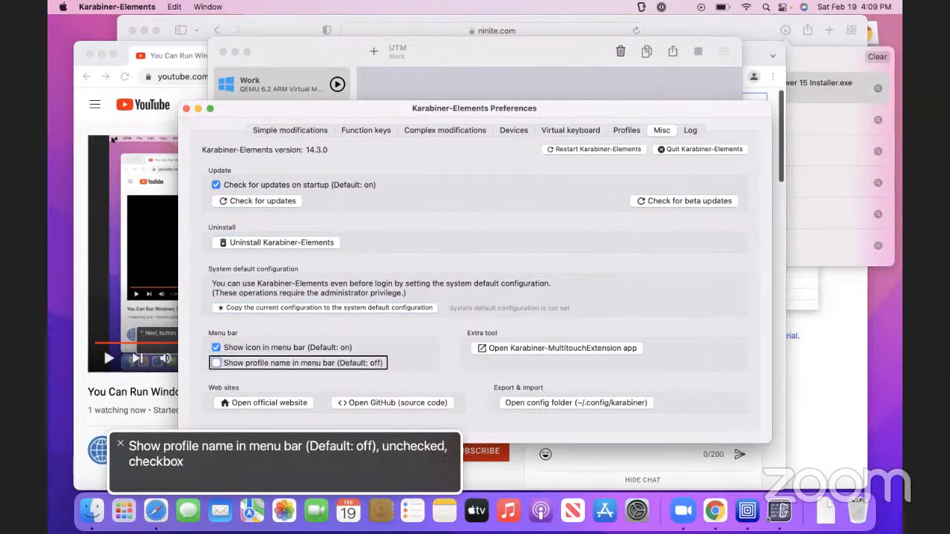
key("ctrl+alt+Right")
key("ctrl+alt+Right")
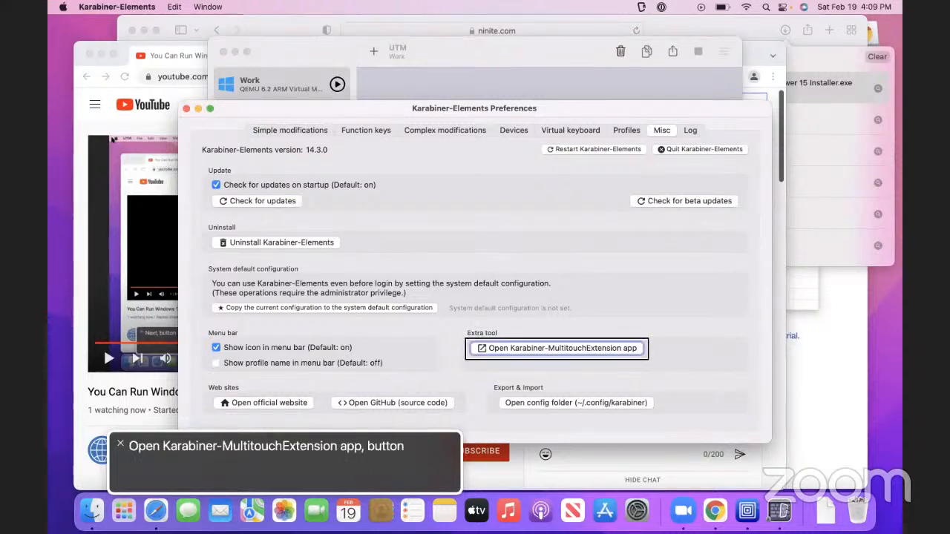
key("ctrl+alt+Right")
key("ctrl+alt+Right")
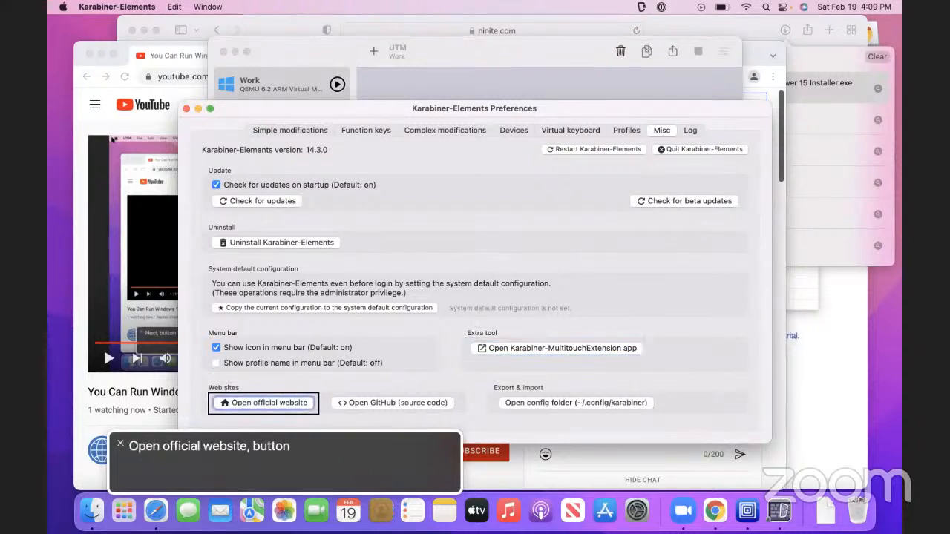
key("ctrl+alt+Right")
key("ctrl+alt+Right")
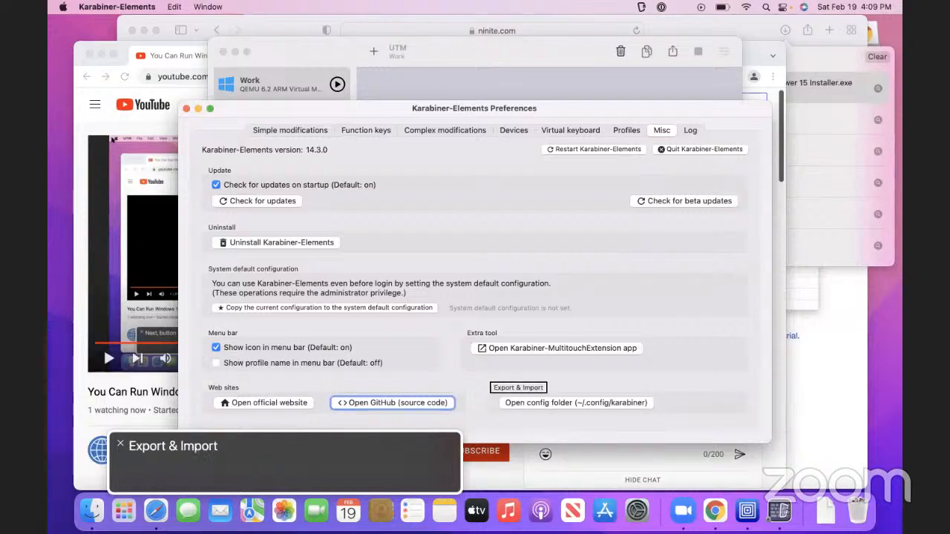
key("ctrl+alt+Right")
key("ctrl+alt+Left")
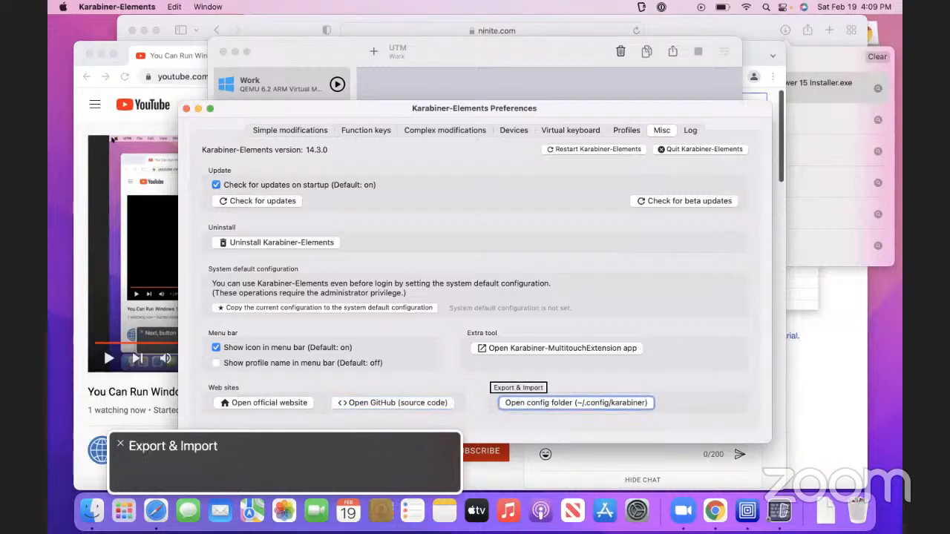
Return to the beginning of the Misc settings and restart Karabiner-Elements
key("ctrl+alt+Left")
key("ctrl+alt+Left")
key("ctrl+alt+Left")
key("ctrl+alt+Left")
key("ctrl+alt+Left")
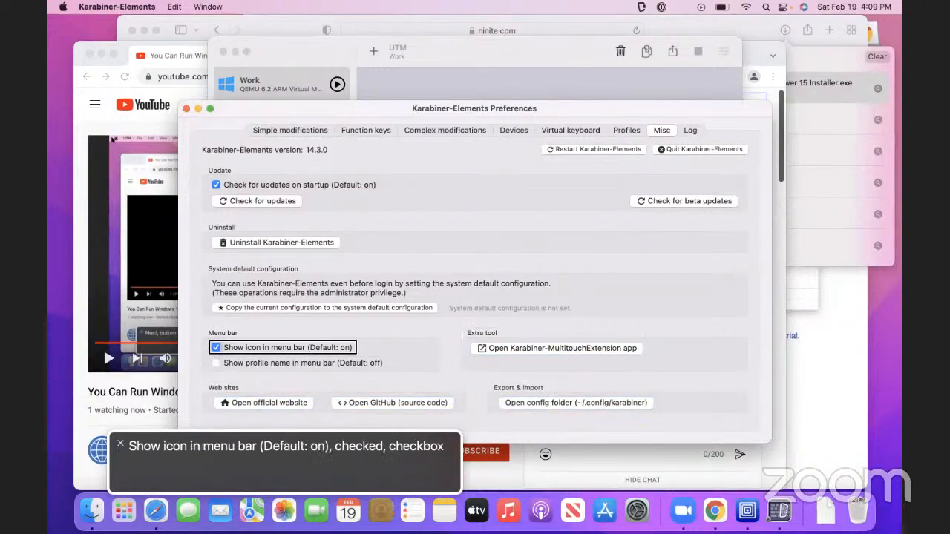
key("ctrl+alt+Left")
key("ctrl+alt+Left")
key("ctrl+alt+Left")
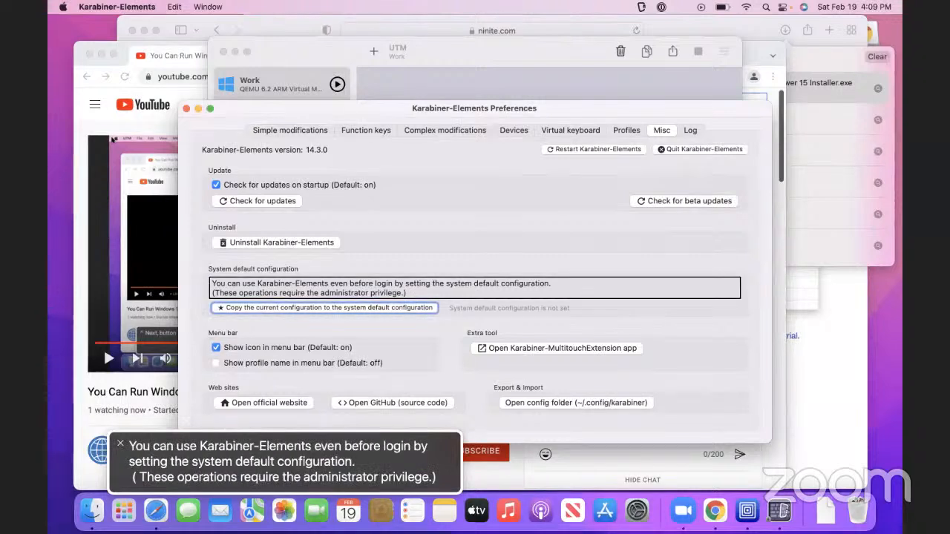
key("ctrl+alt+Left")
key("ctrl+alt+Left")
key("ctrl+alt+Left")
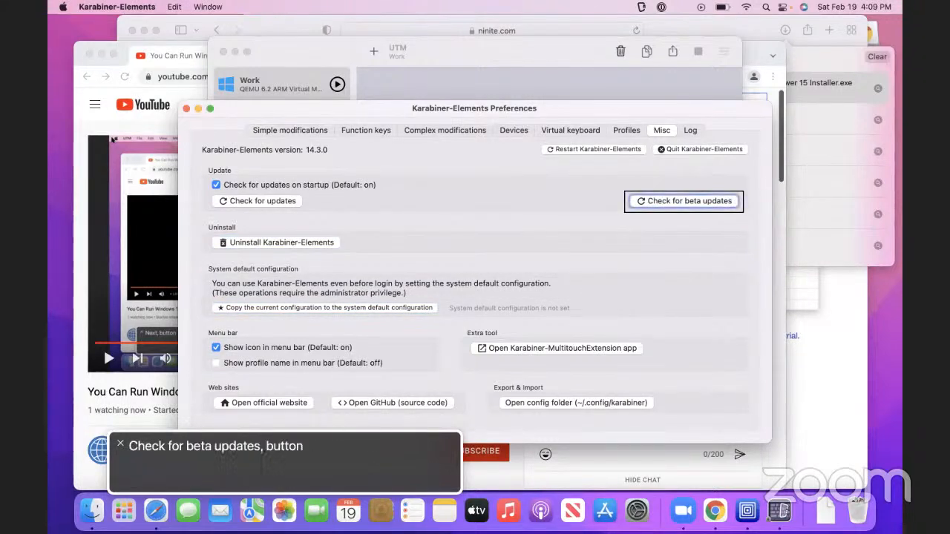
key("ctrl+alt+Left")
key("ctrl+alt+Left")
key("ctrl+alt+Left")
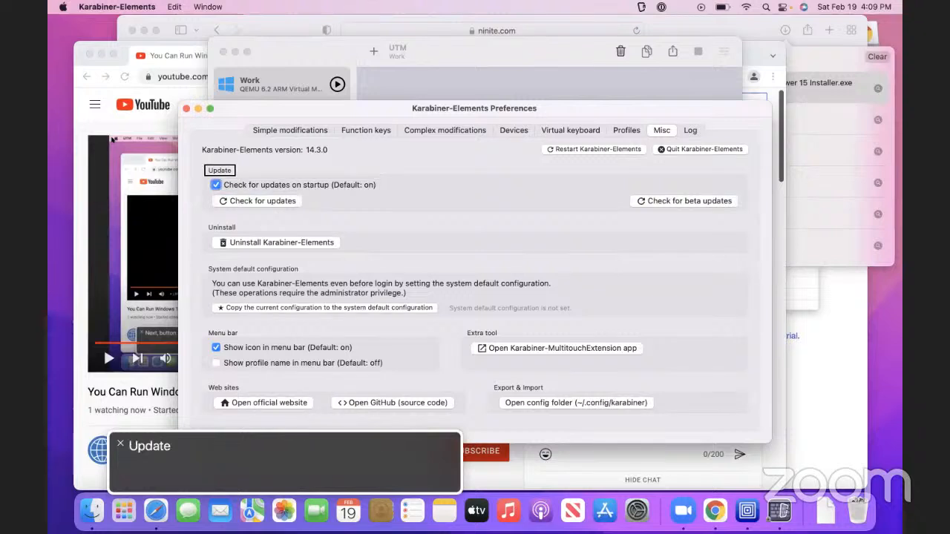
key("ctrl+alt+Left")
key("ctrl+alt+Left")
key("ctrl+alt+space")
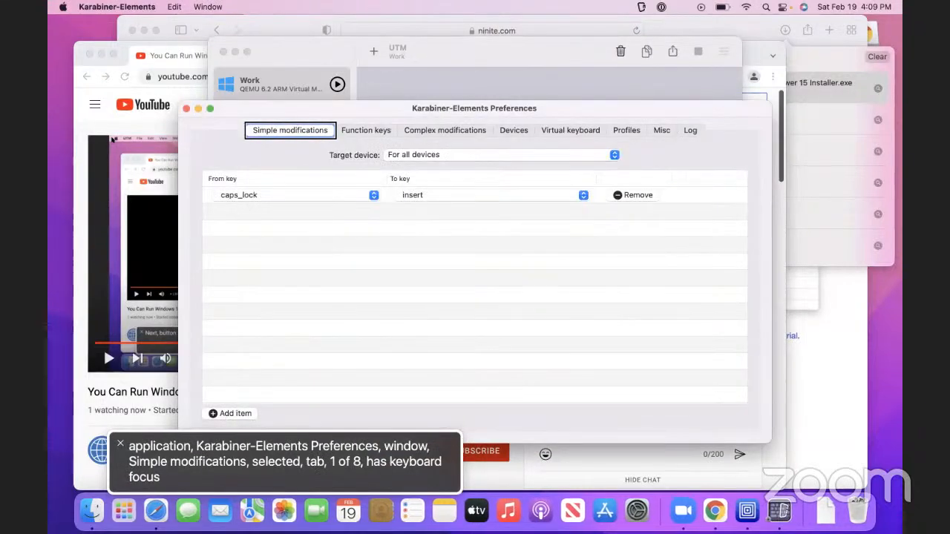
Check the list of open windows, return to Karabiner-Elements Preferences and quit it
key("ctrl+alt+Right")
key("ctrl+alt+Right")
key("ctrl+alt+Right")
key("ctrl+alt+Right")
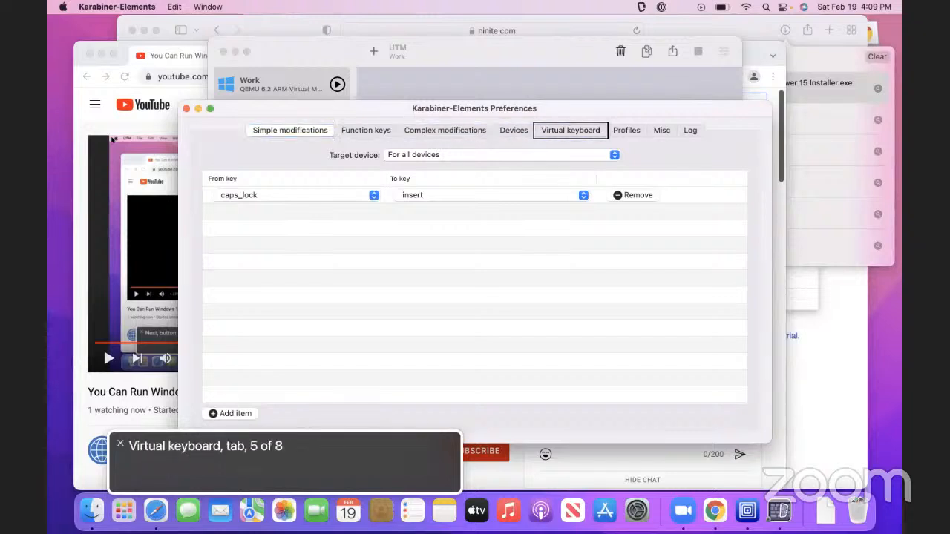
key("ctrl+alt+F2")
key("ctrl+alt+F2")
key("Down")
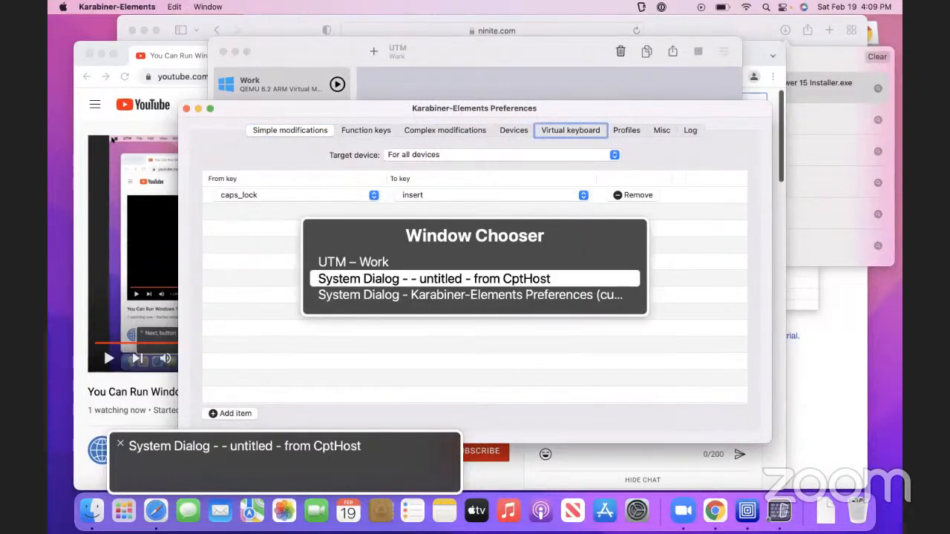
key("Down")
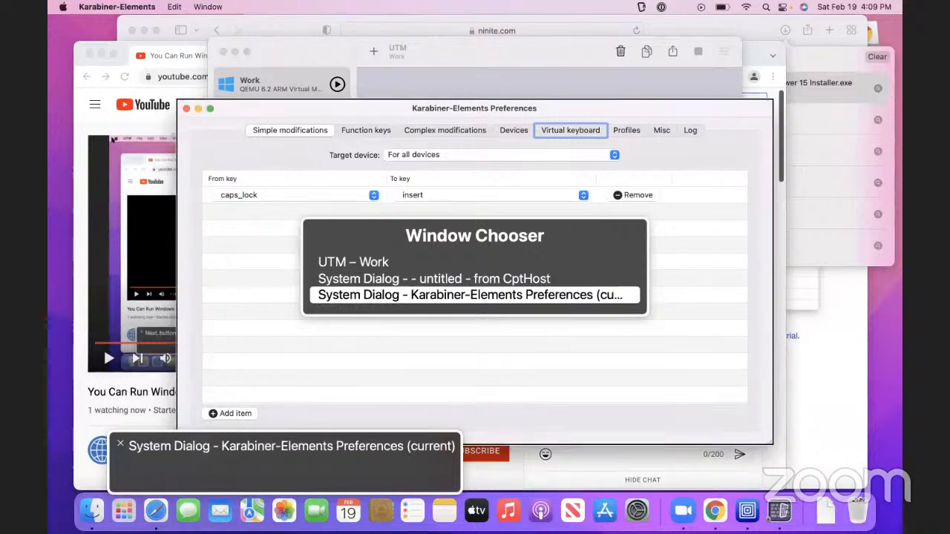
key("Return")
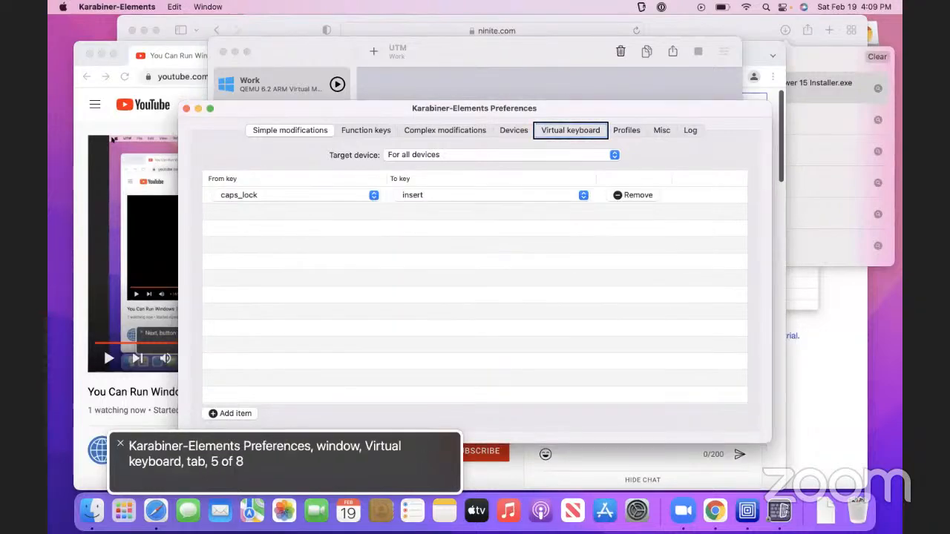
key("super+q")
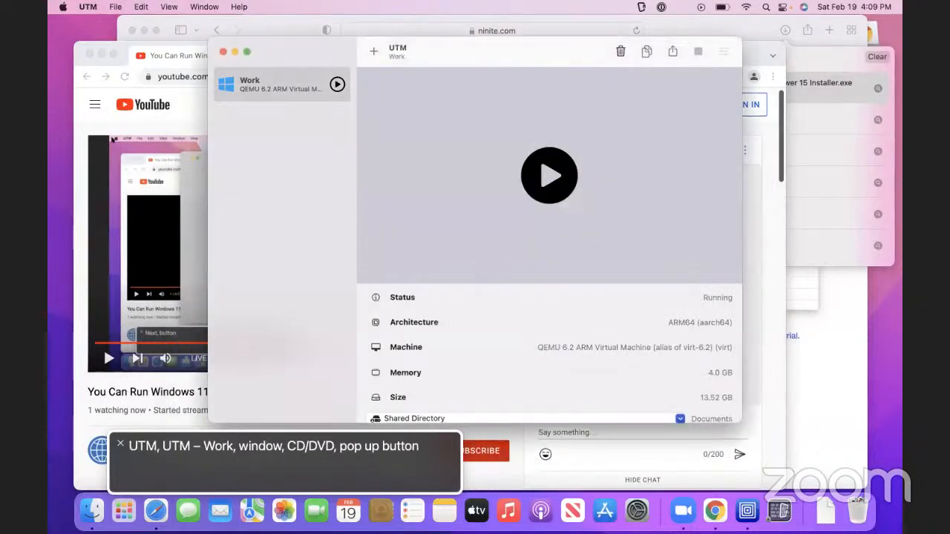
Quit UTM and confirm killing all running virtual machines
key("ctrl+alt+F2")
key("ctrl+alt+F2")
key("Down")
key("Down")
key("Return")
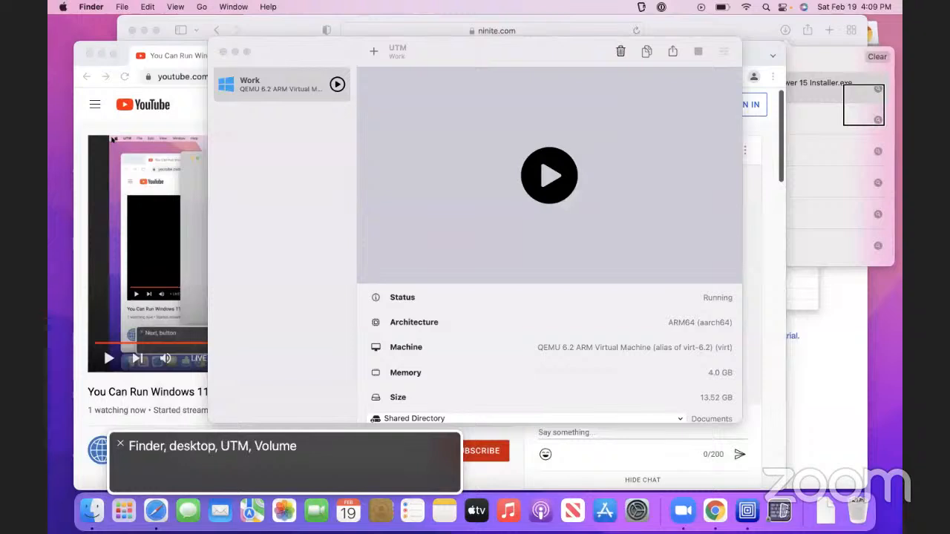
key("super+Tab")
key("super+q")
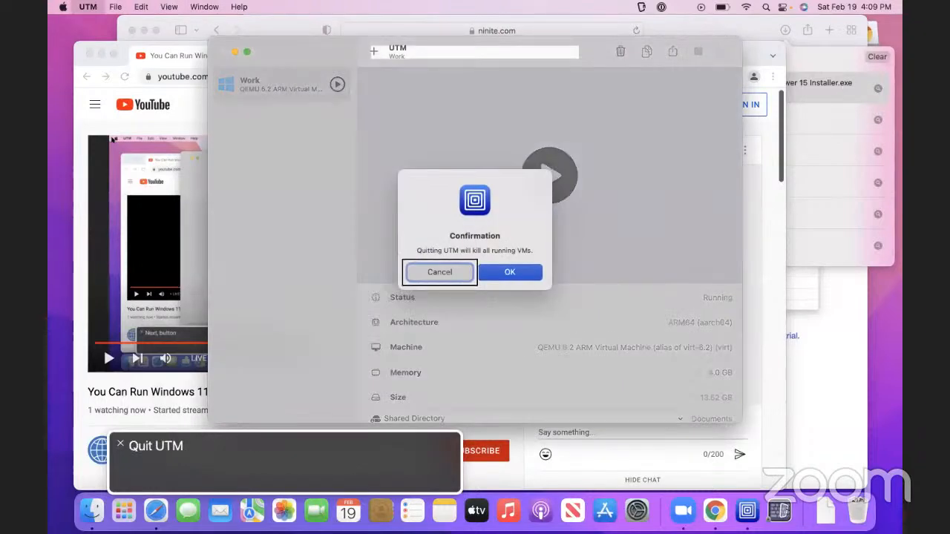
key("ctrl+alt+Left")
key("ctrl+alt+Right")
key("ctrl+alt+Right")
key("ctrl+alt+space")
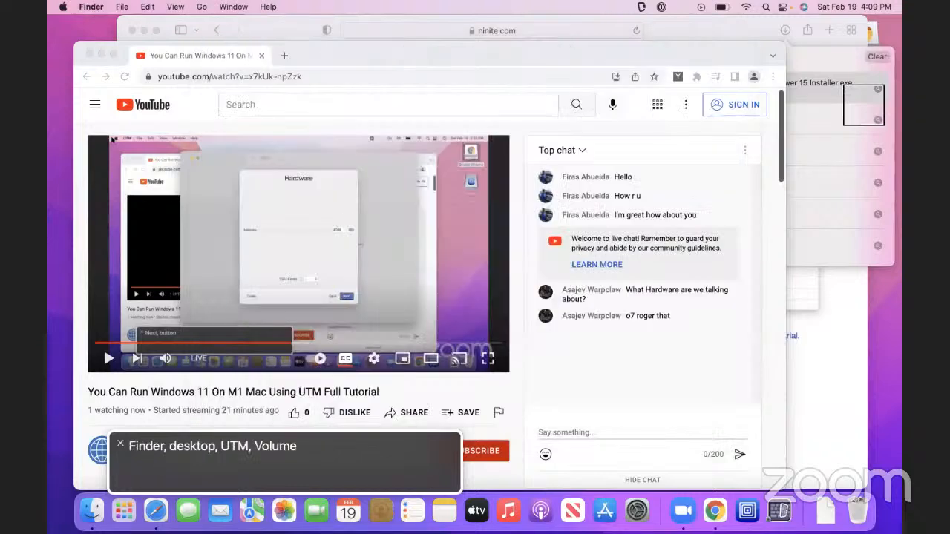
Switch to Zoom and open its untitled system dialog from CptHost to check its content
key("super+Tab")
key("ctrl+alt+Right")
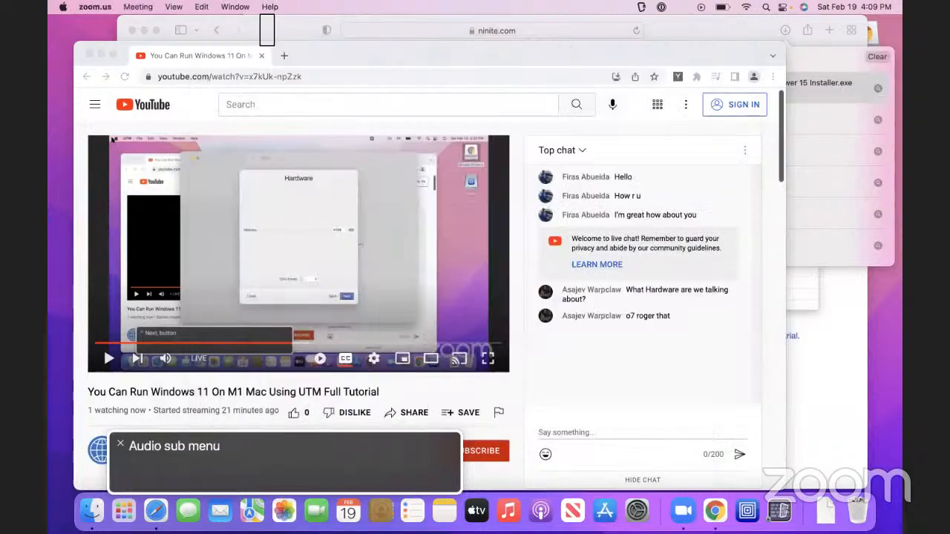
key("ctrl+alt+F2")
key("ctrl+alt+F2")
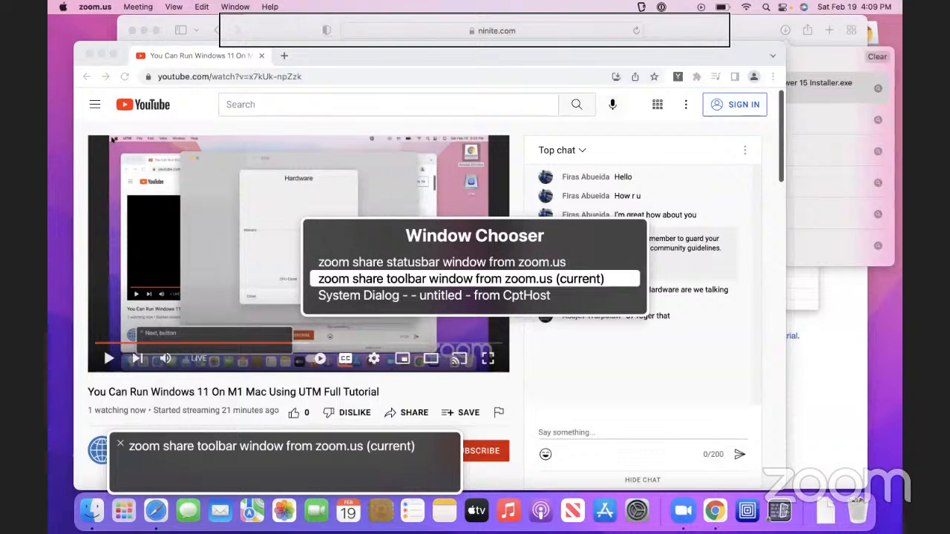
key("Down")
key("Return")
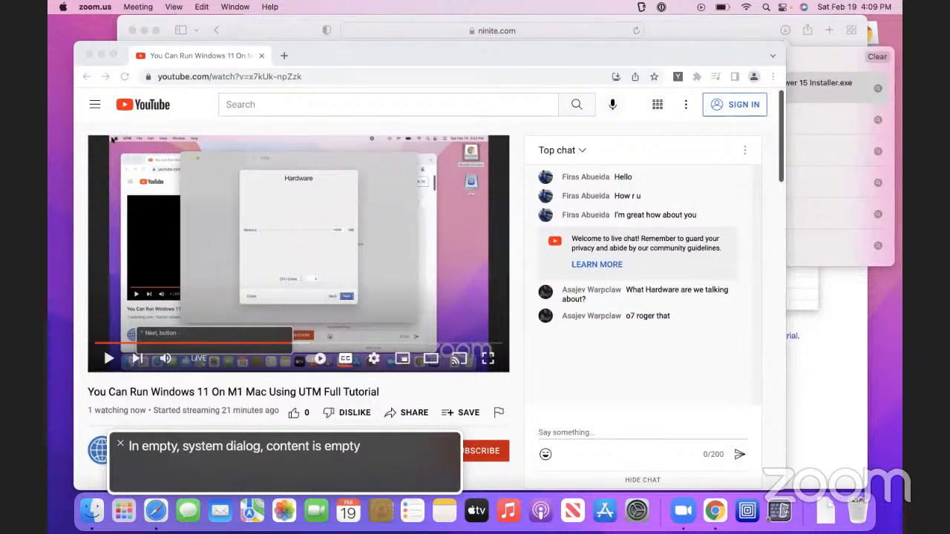
Leave the untitled dialog for the Finder desktop, and cycle through Chrome back to Zoom
key("ctrl+alt+F1")
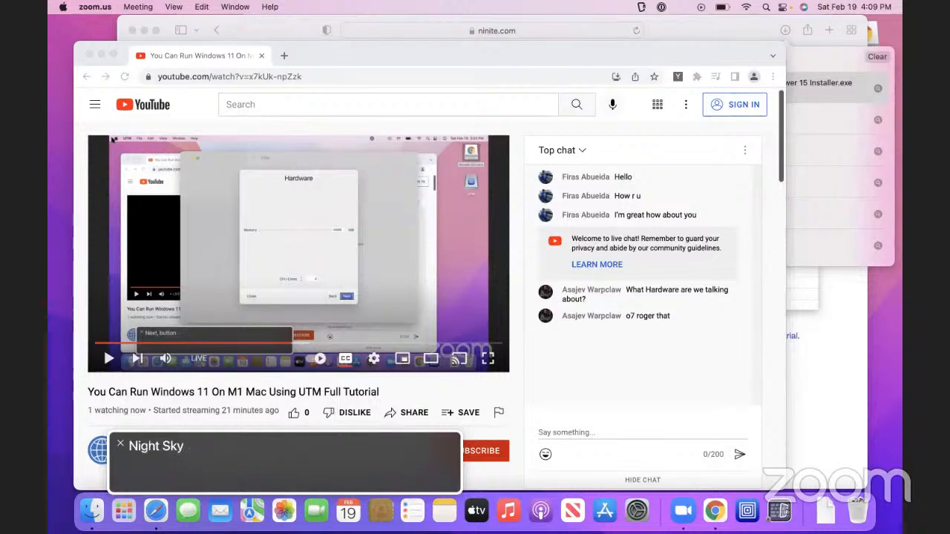
key("ctrl+alt+shift+d")
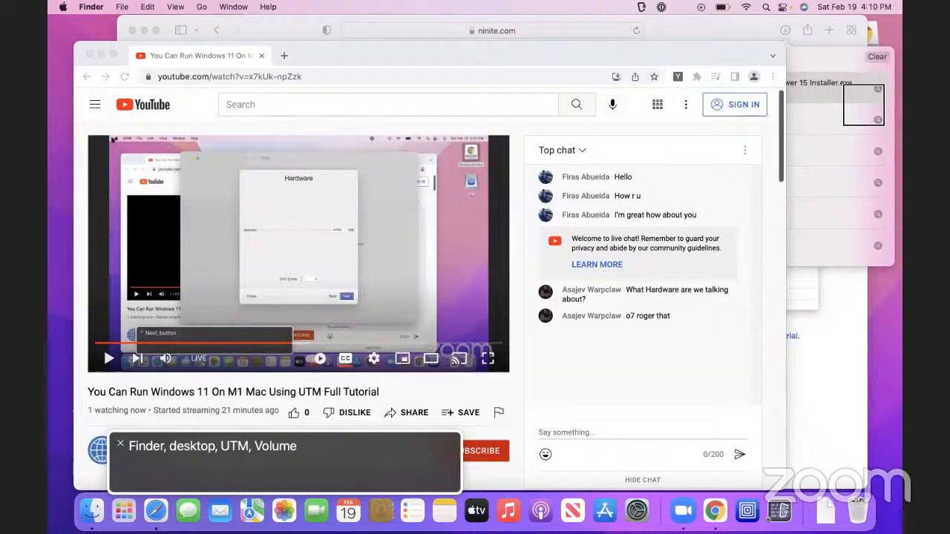
key("super+Tab")
key("super+Tab")
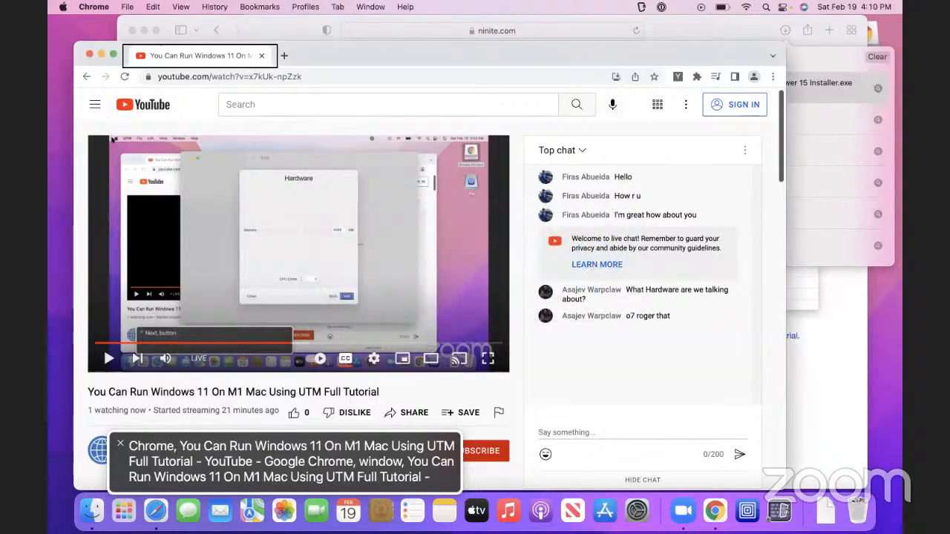
key("super+Tab")
key("super+Tab")
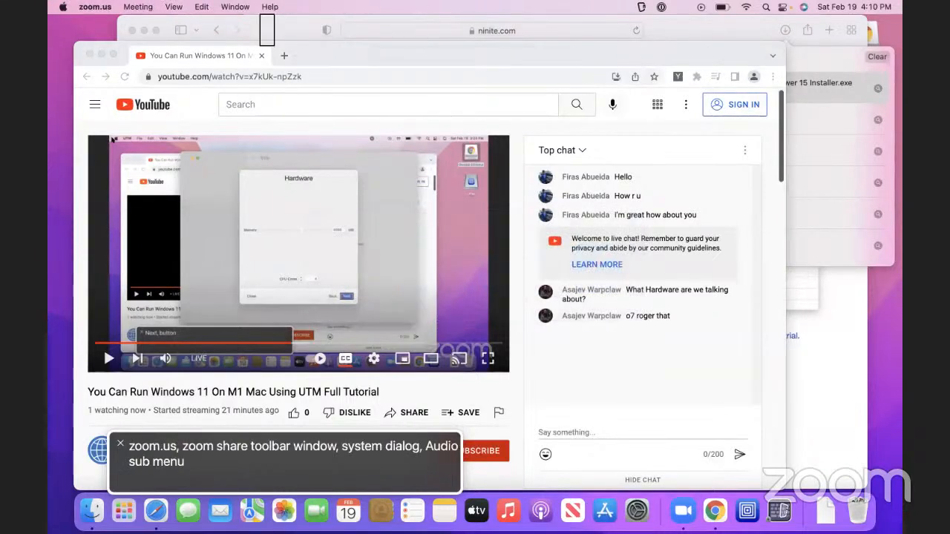
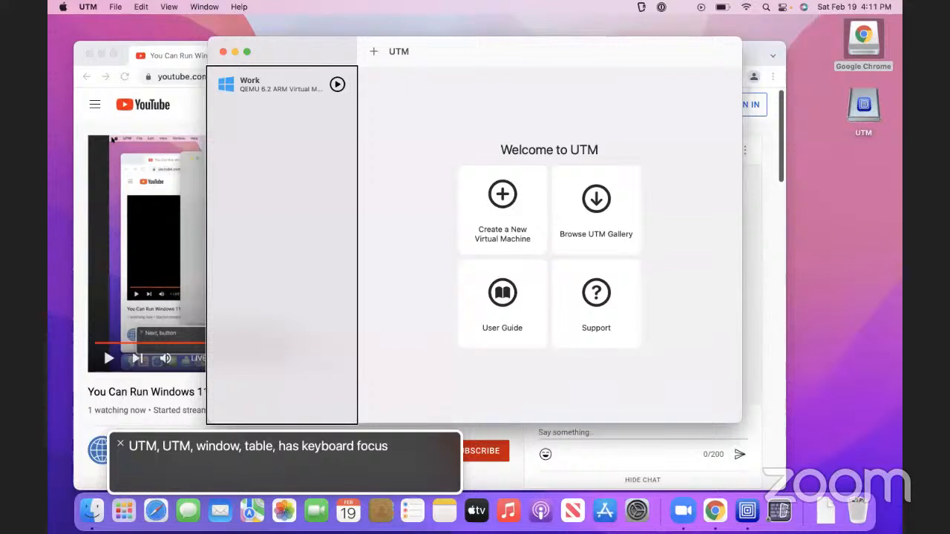
Select the Work virtual machine in UTM and run it
key("ctrl+alt+Left")
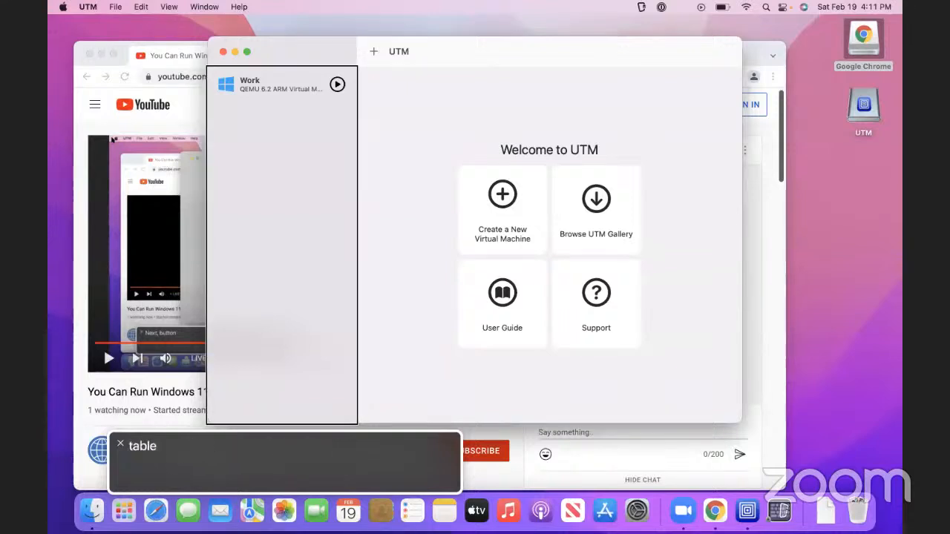
key("Down")
key("ctrl+alt+Right")
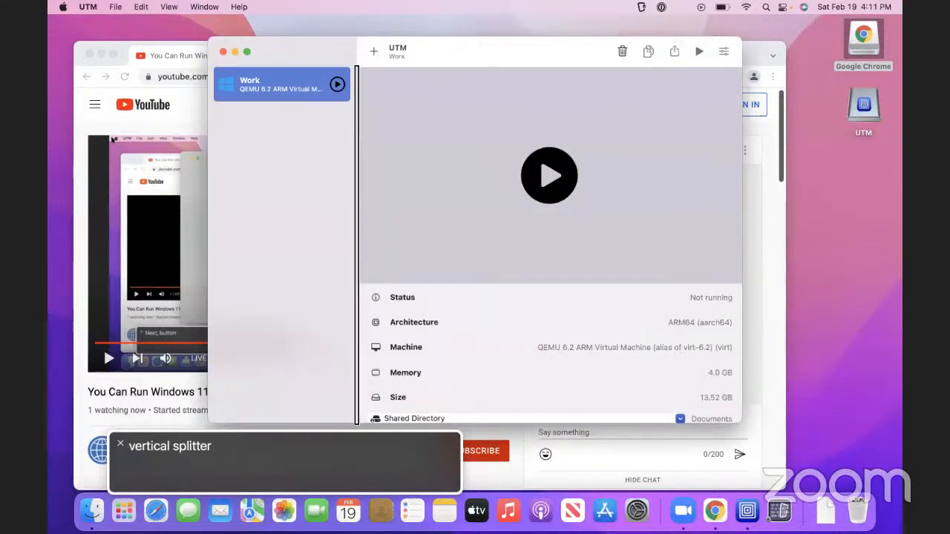
key("ctrl+alt+Right")
key("ctrl+alt+shift+Down")
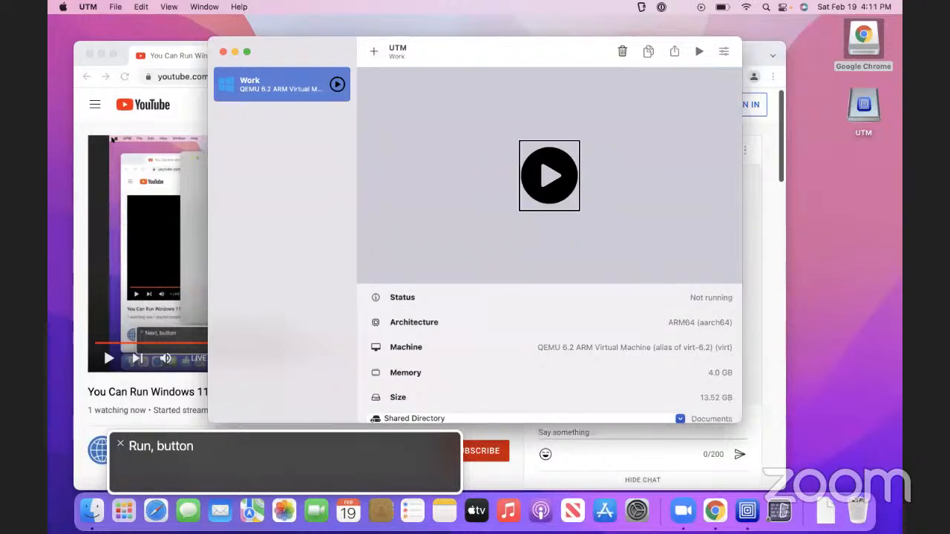
key("ctrl+alt+space")
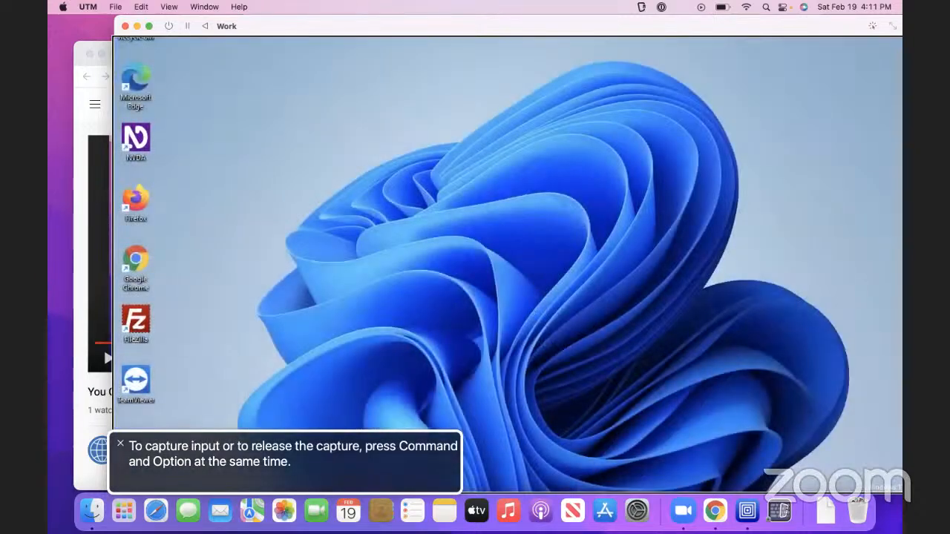
key("super")
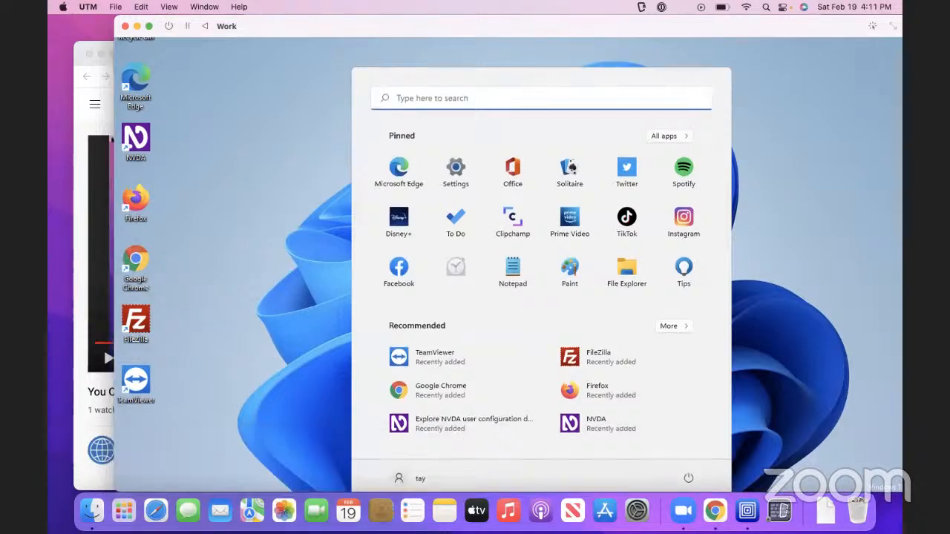
key("Escape")
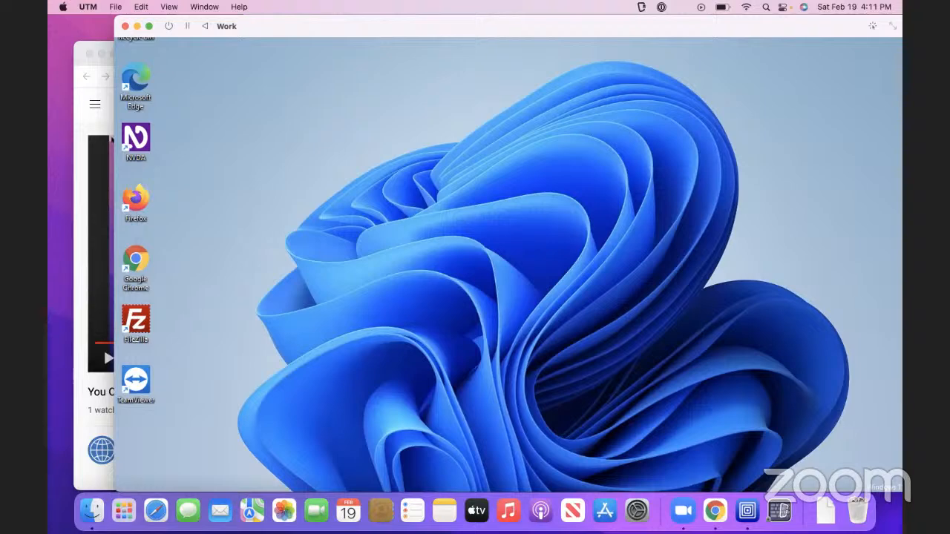
key("Down")
key("Down")
key("Up")
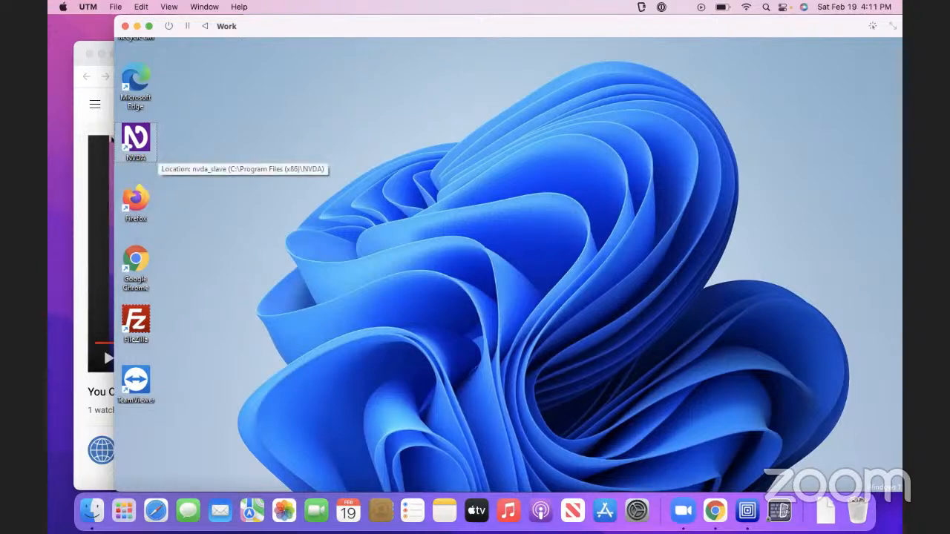
key("Tab")
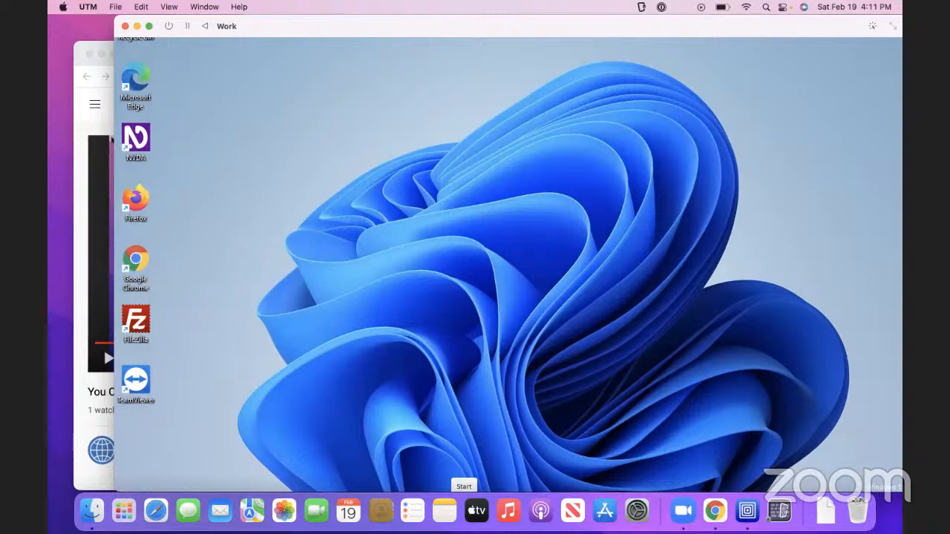
key("super+d")
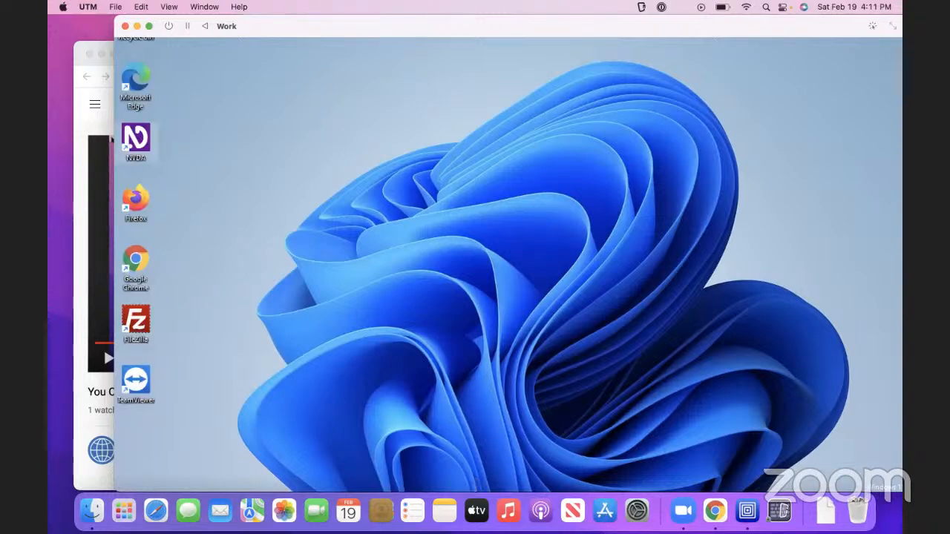
Reveal the hidden system tray icons in Windows and open the NVDA menu
key("Tab")
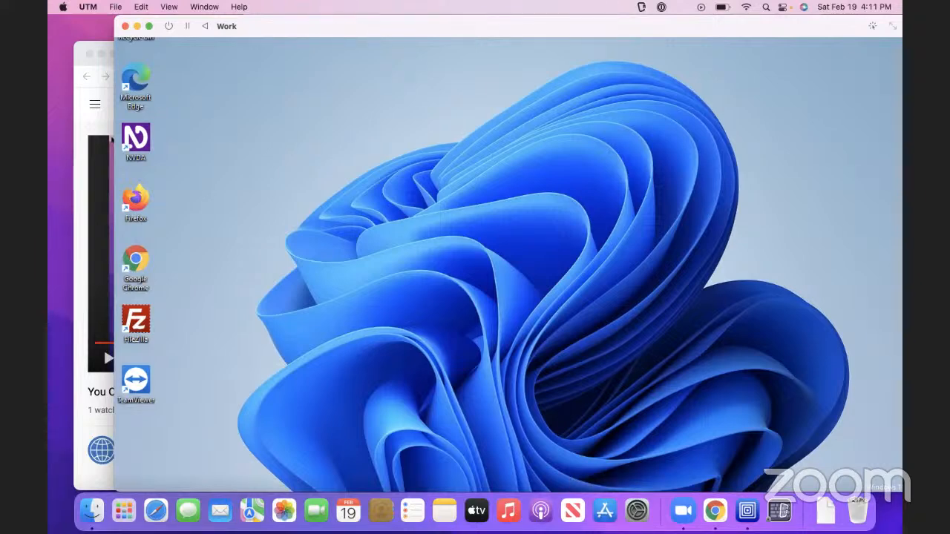
key("Return")
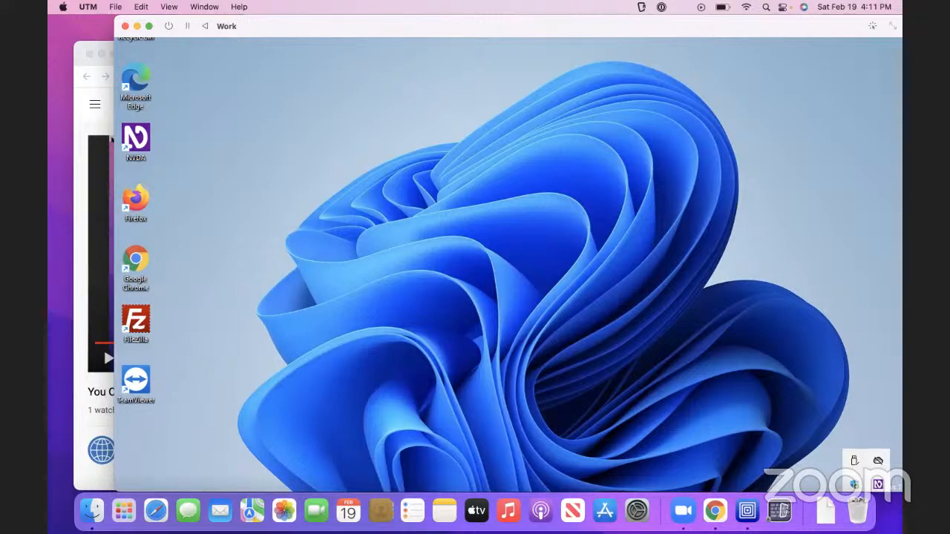
key("Tab")
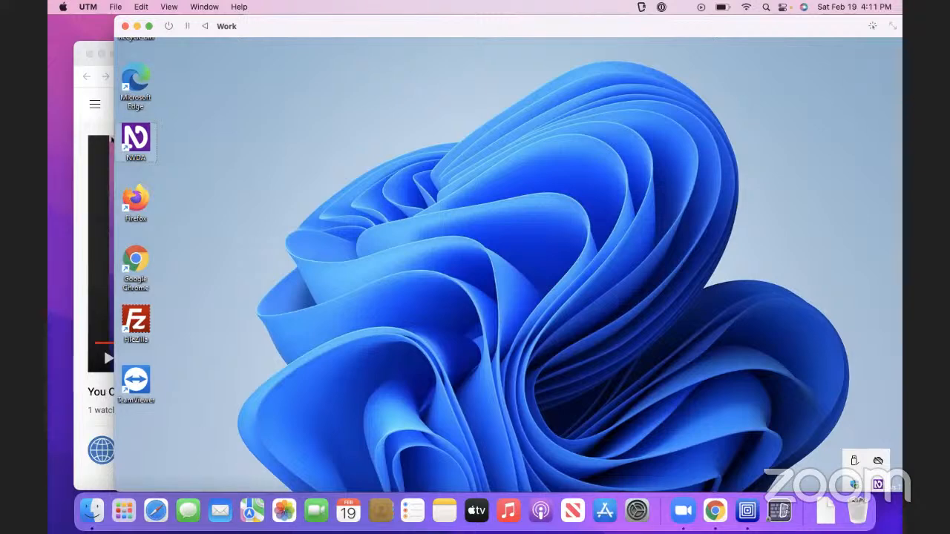
key("Tab")
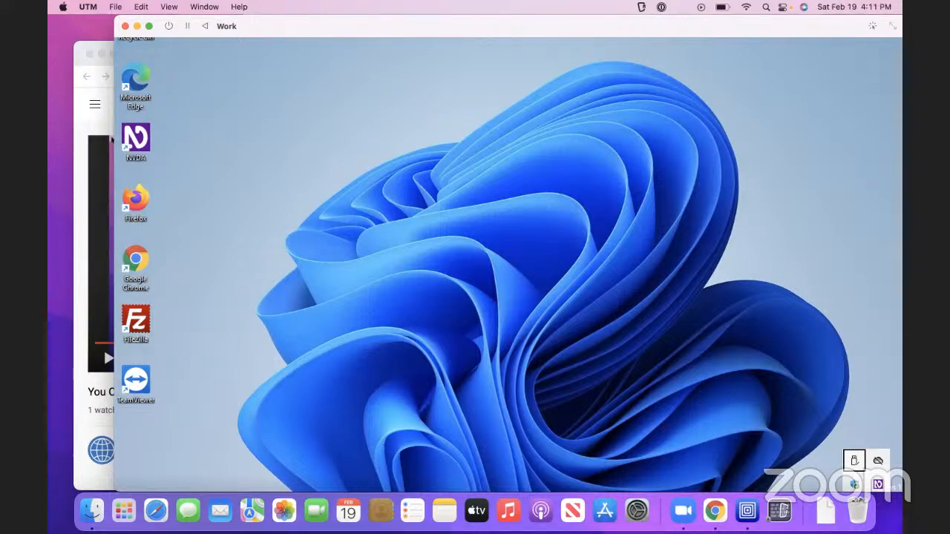
key("Right")
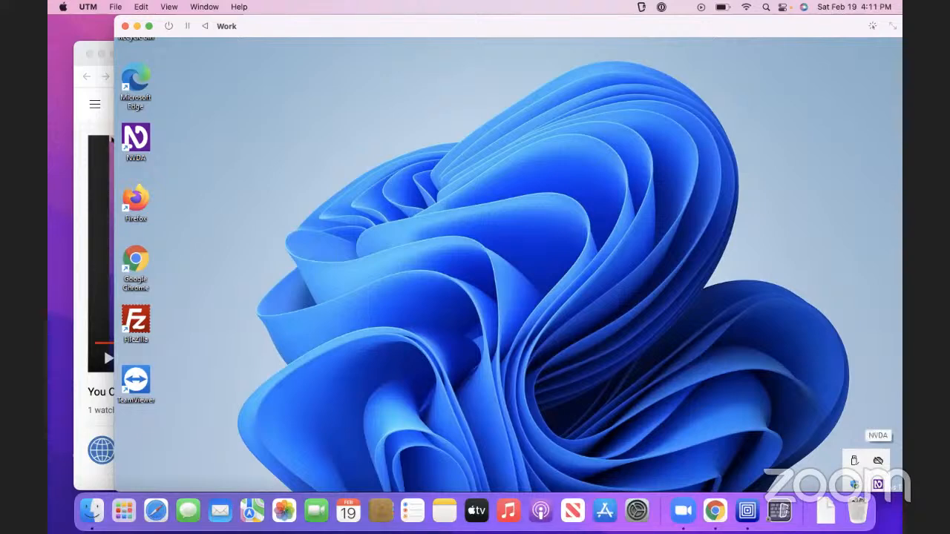
key("Return")
Open the NVDA Settings dialog from the Preferences entries
key("Right")
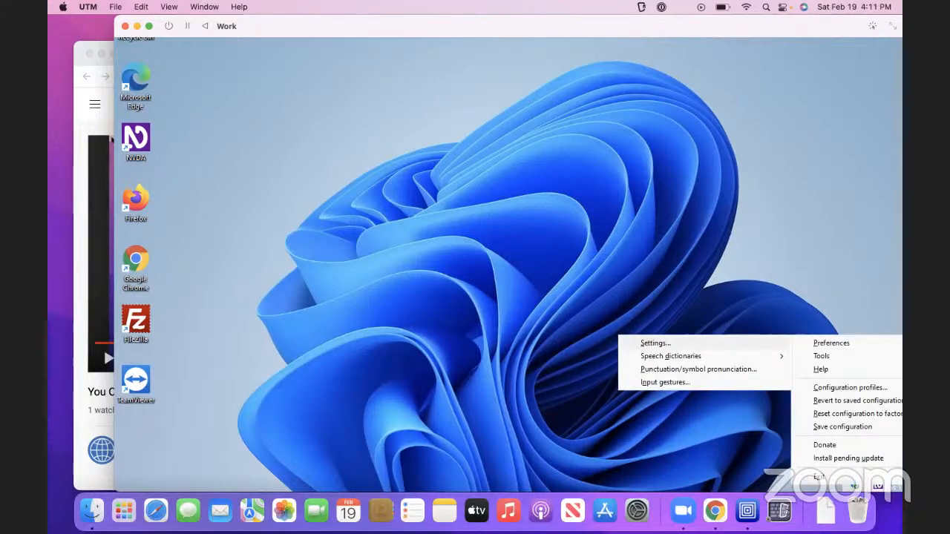
key("Down")
key("Up")
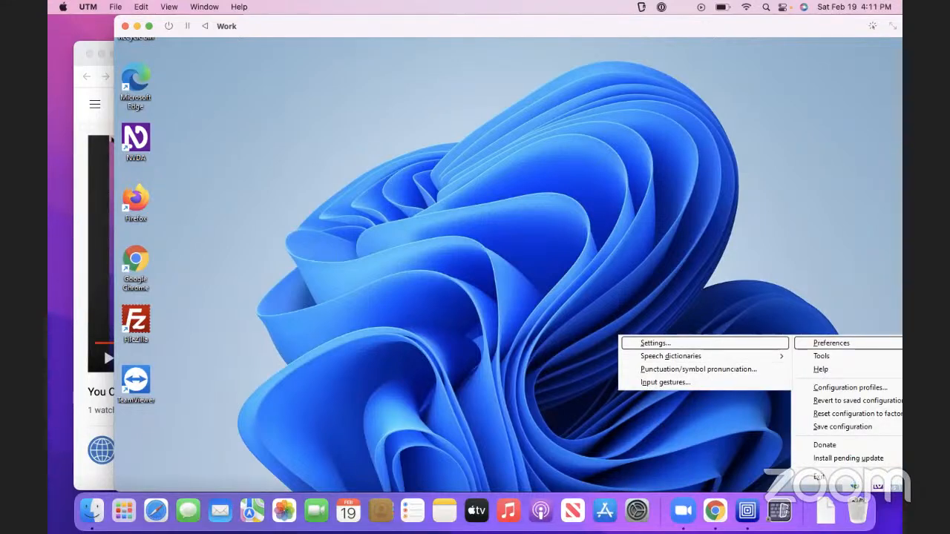
key("Return")
Go past the General, Speech, Braille and Vision categories and show NVDA's Keyboard settings
key("Down")
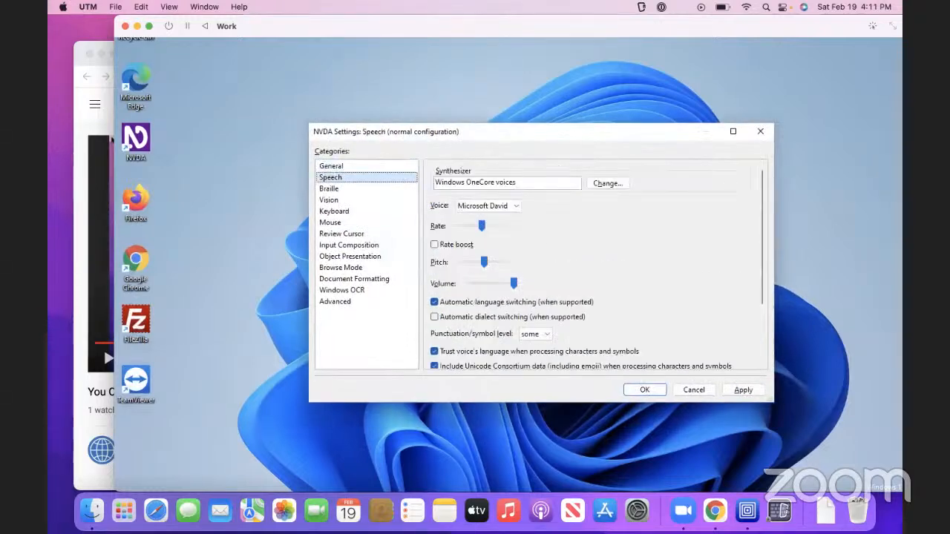
key("Up")
key("Tab")
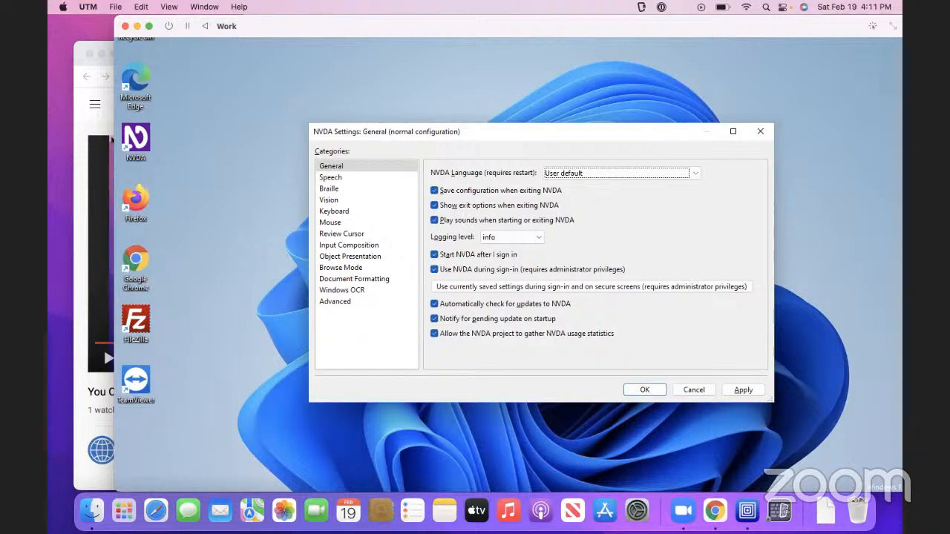
key("shift+Tab")
key("Down")
key("Down")
key("Down")
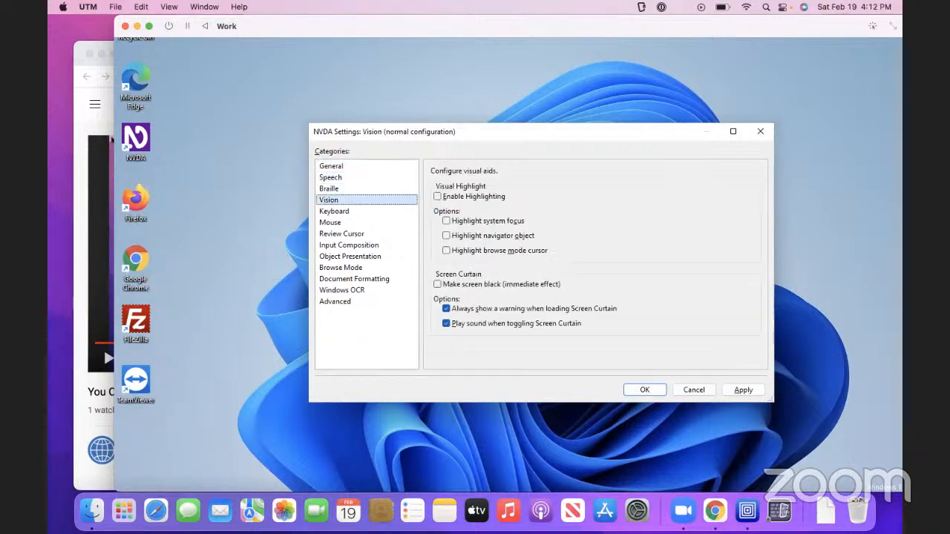
key("Down")
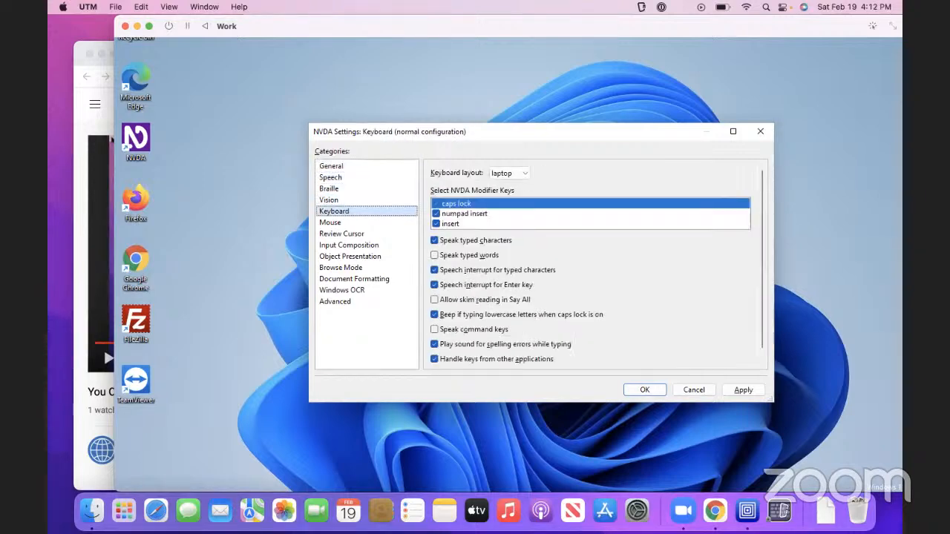
Check the keyboard layout and the caps lock, numpad insert and insert entries among the NVDA modifier keys
key("Tab")
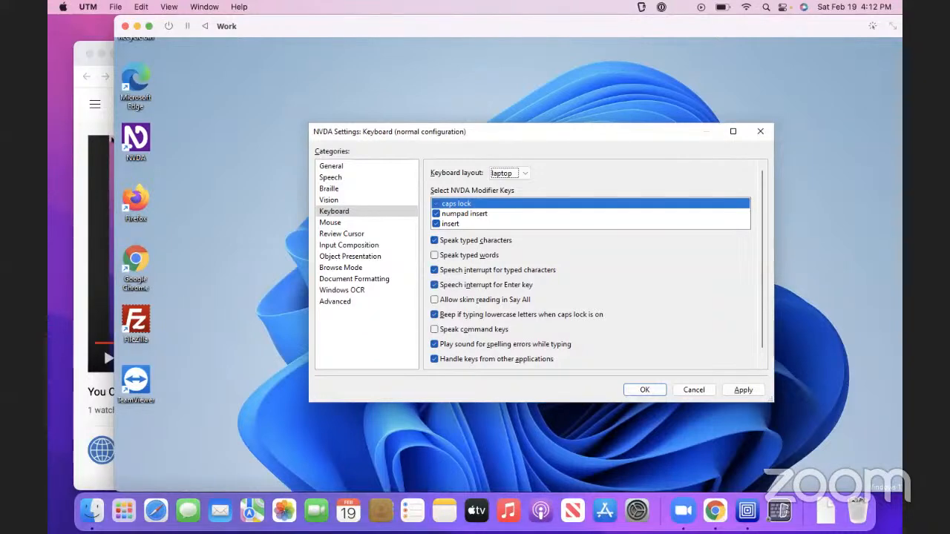
key("Tab")
key("Down")
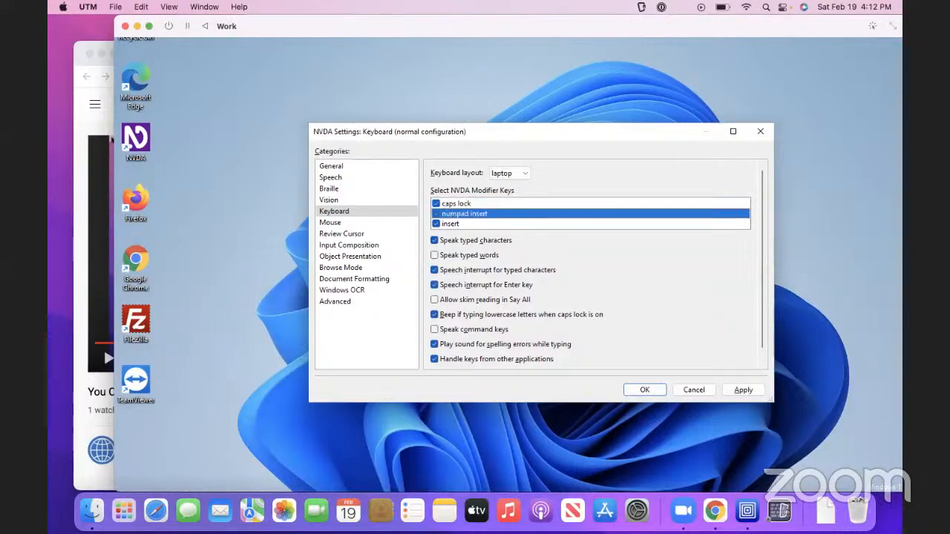
key("Up")
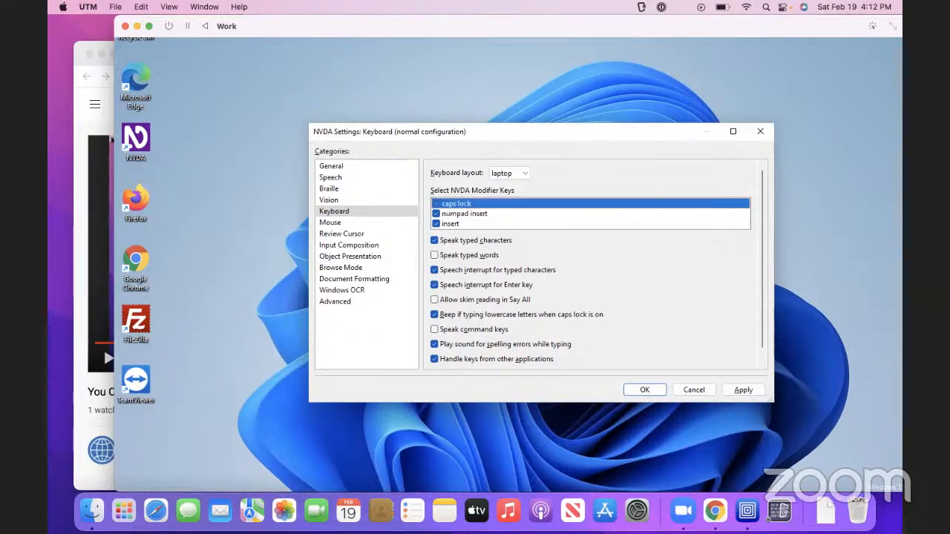
key("Down")
key("Down")
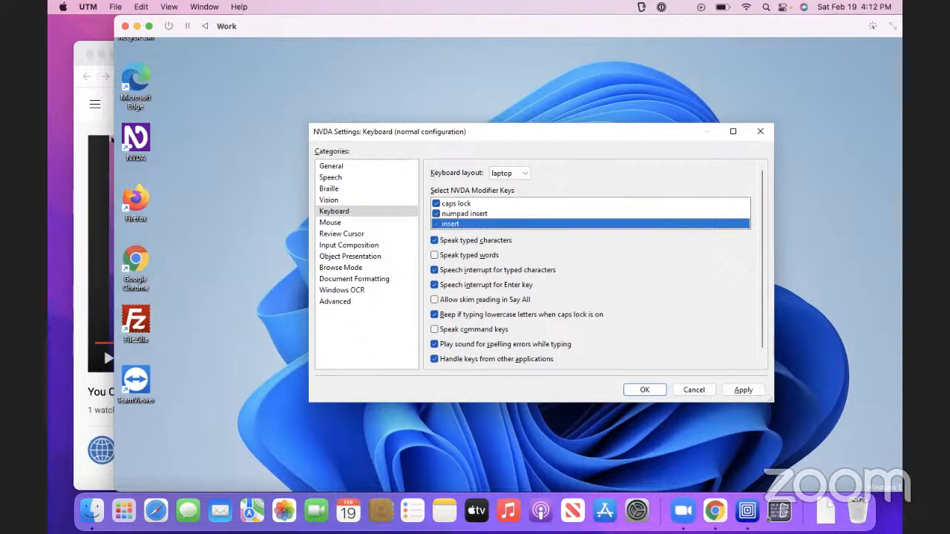
Review the remaining keyboard options of NVDA and close the settings dialog without changing anything
key("Tab")
key("Tab")
key("Tab")
key("Tab")
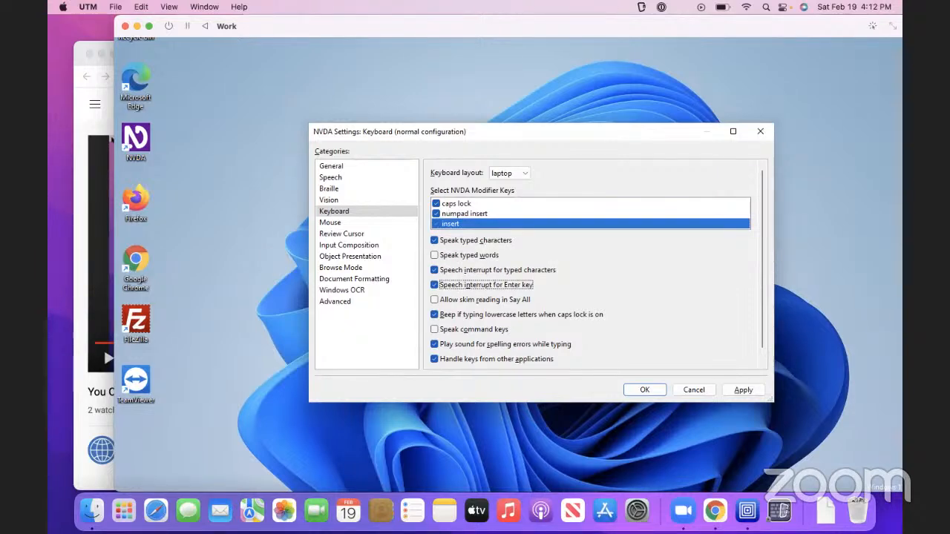
key("Tab")
key("Tab")
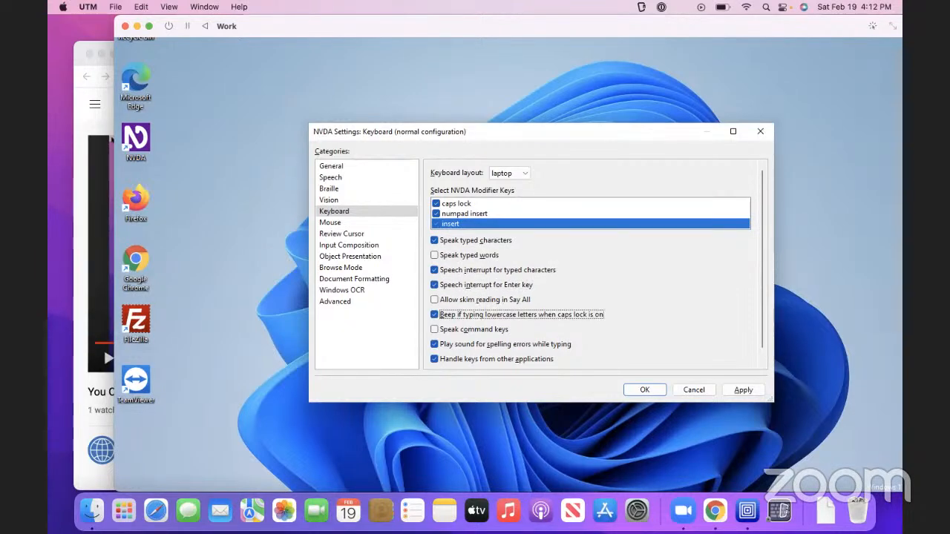
key("Tab")
key("Tab")
key("Tab")
key("Tab")
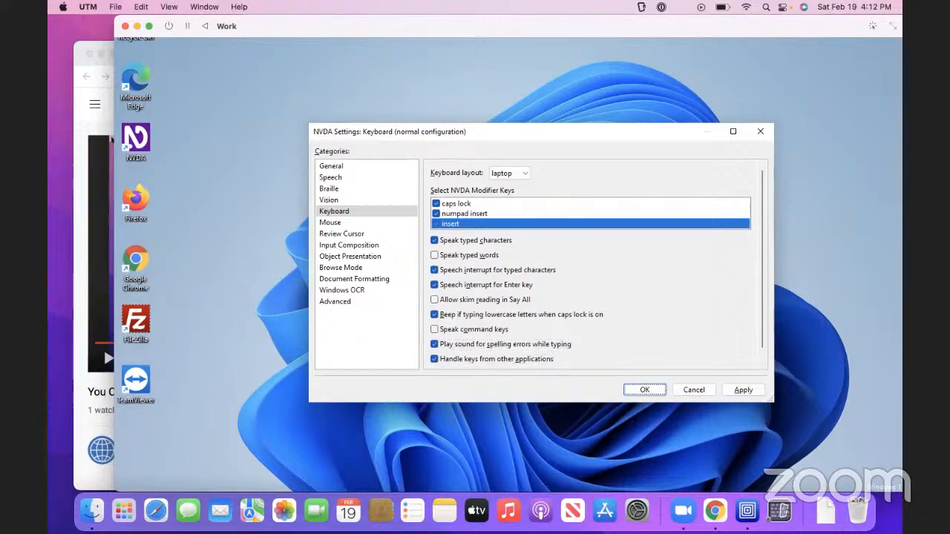
key("Tab")
key("Tab")
key("Tab")
key("shift+Tab")
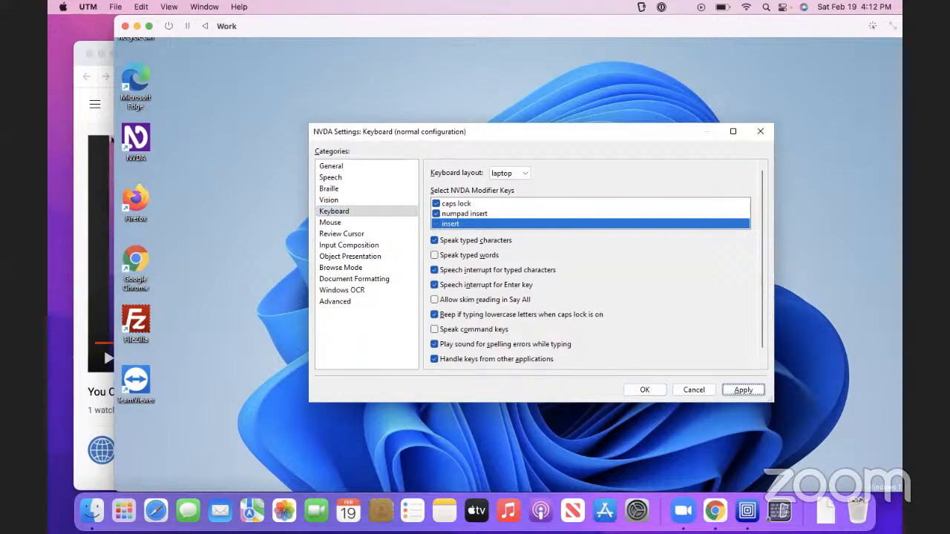
key("Escape")
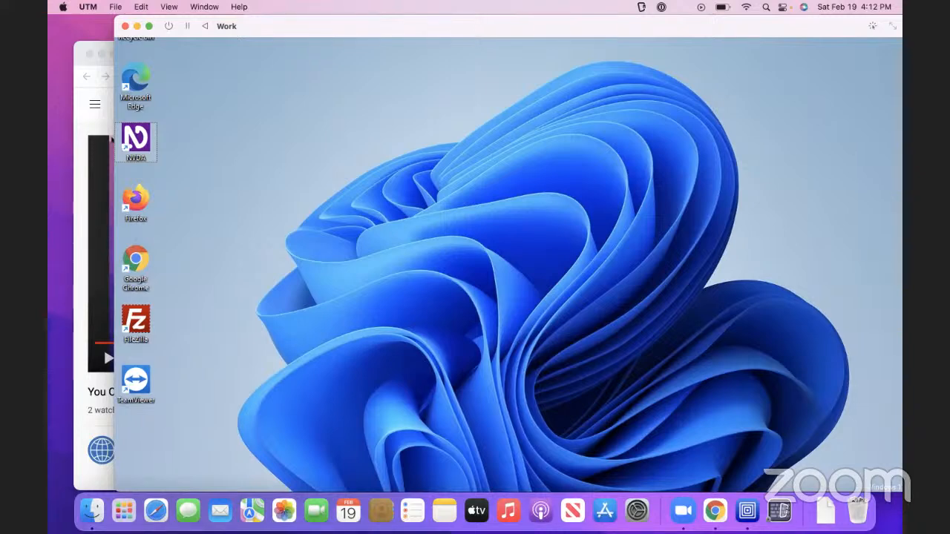
Leave the virtual machine and launch Karabiner-Elements by searching Spotlight for "ka"
key("super+Tab")
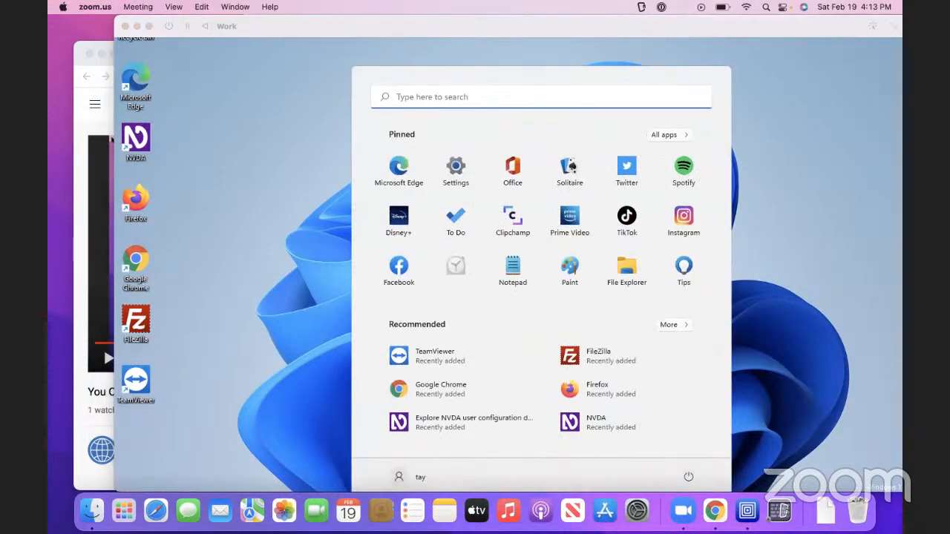
key("super+Tab")
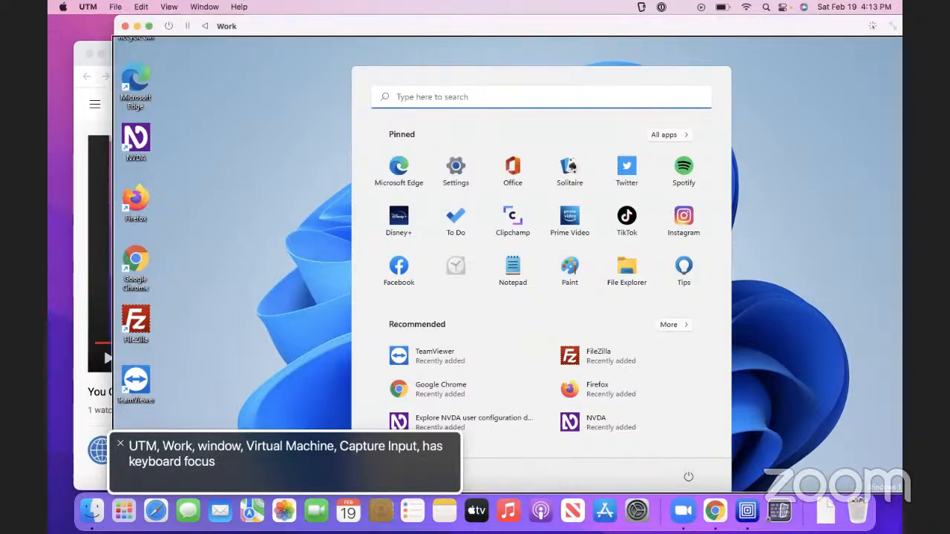
key("super+space")
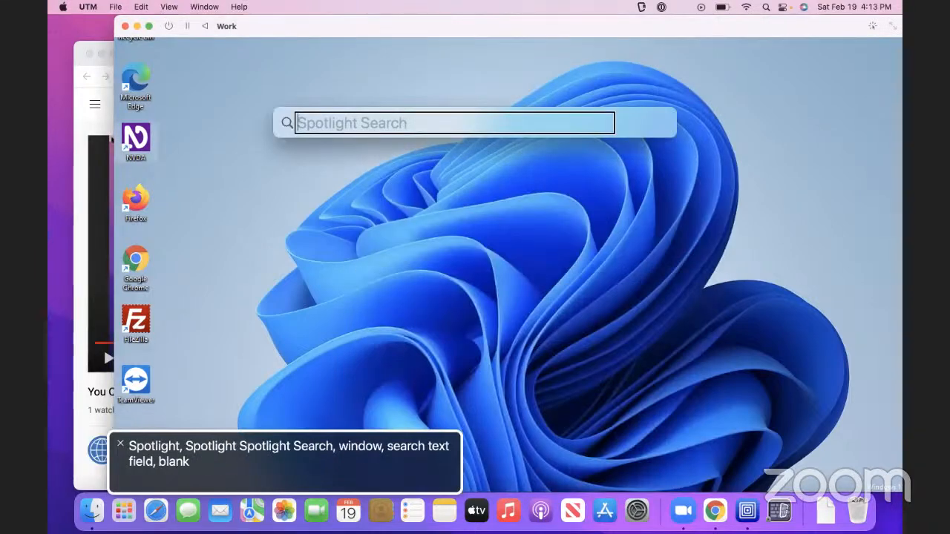
type("sys")
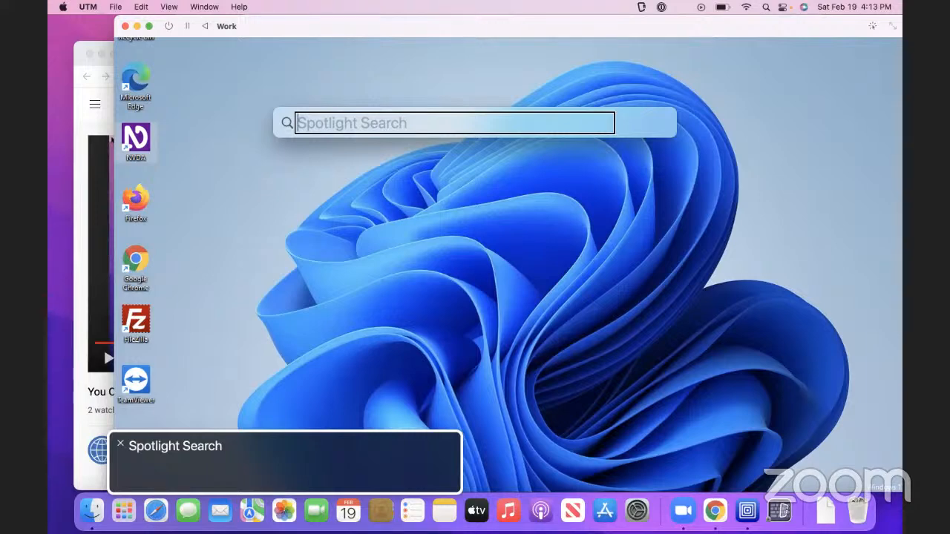
type("c")
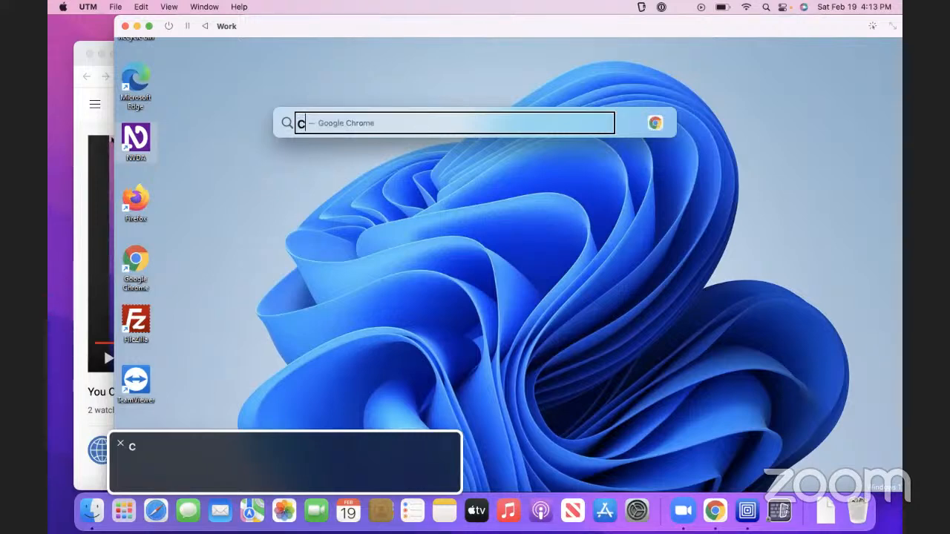
key("BackSpace")
type("ka")
key("Return")
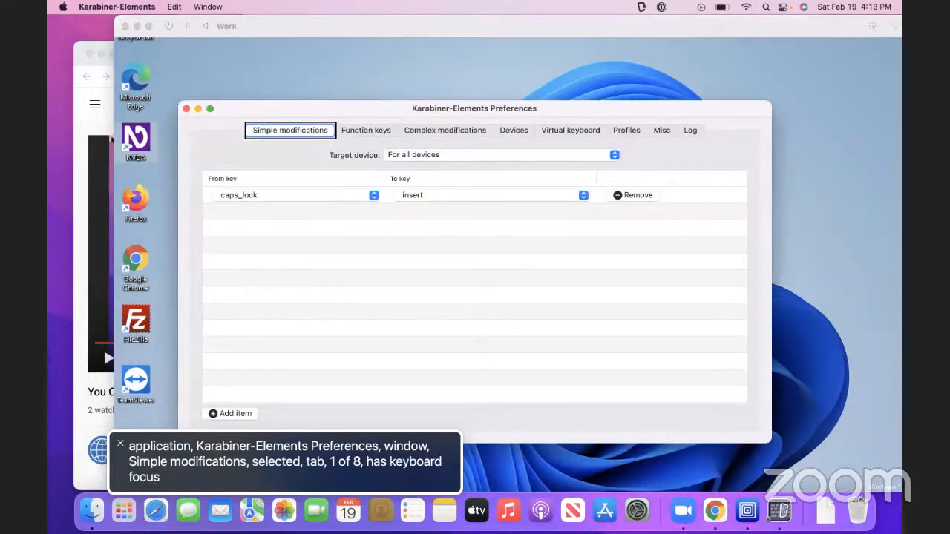
Show the Misc settings in the Karabiner-Elements Preferences
key("ctrl+alt+Right")
key("ctrl+alt+Left")
key("ctrl+alt+Left")
key("ctrl+alt+Left")
key("ctrl+alt+Left")
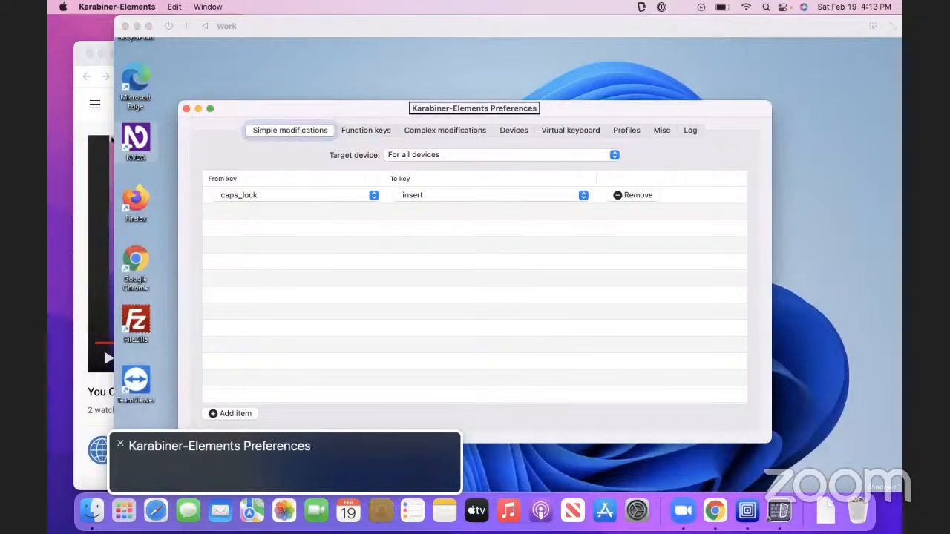
key("ctrl+alt+Right")
key("ctrl+alt+Right")
key("ctrl+alt+Right")
key("ctrl+alt+Right")
key("ctrl+alt+Right")
key("ctrl+alt+Right")
key("ctrl+alt+Right")
key("ctrl+alt+Right")
key("ctrl+alt+Right")
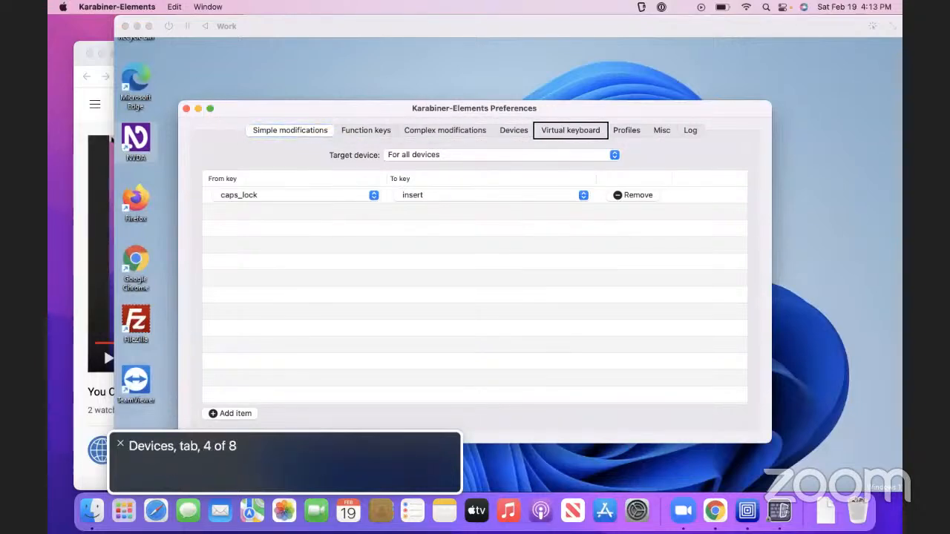
key("ctrl+alt+Left")
key("ctrl+alt+Right")
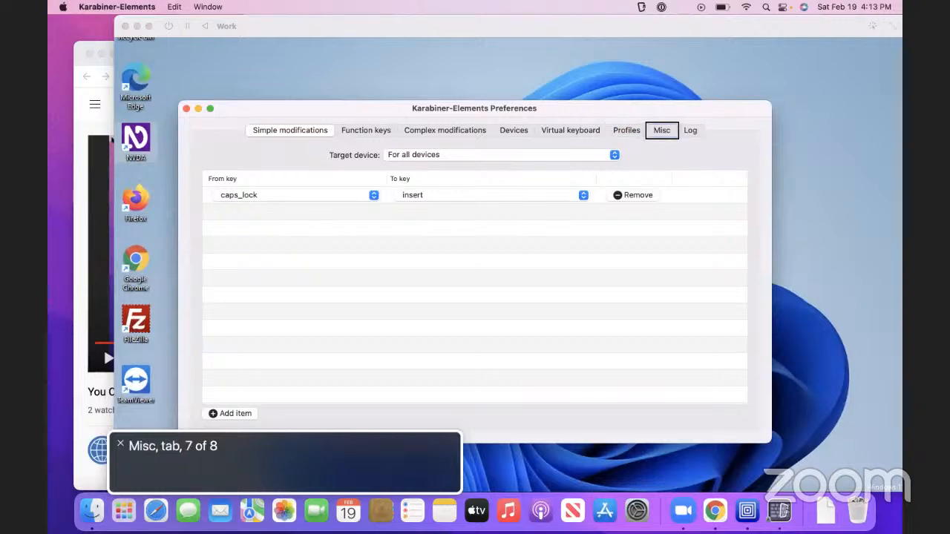
key("ctrl+alt+space")
Examine the update, uninstall, system default configuration, menu bar, extra tool and web site options in the Misc settings
key("ctrl+alt+Right")
key("ctrl+alt+Right")
key("ctrl+alt+Right")
key("ctrl+alt+Right")
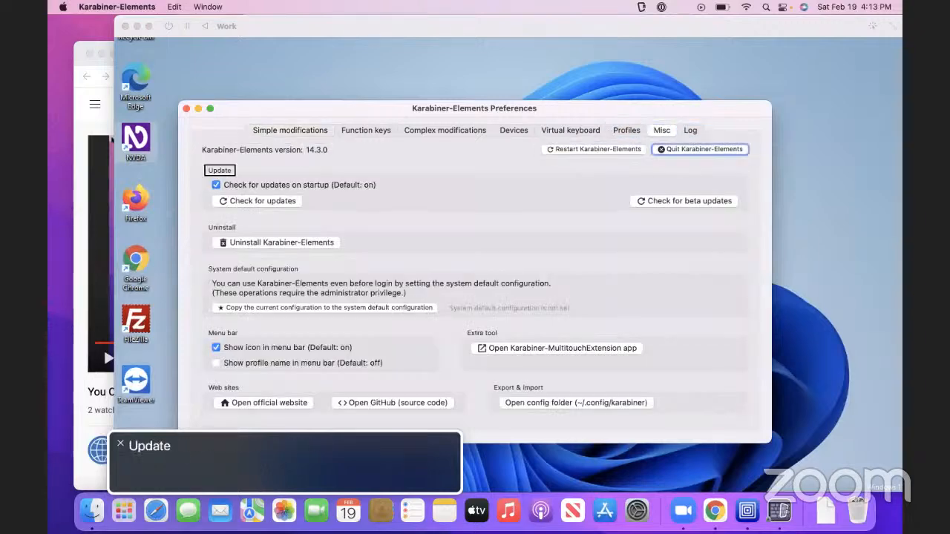
key("ctrl+alt+Right")
key("ctrl+alt+Right")
key("ctrl+alt+Right")
key("ctrl+alt+Right")
key("ctrl+alt+Right")
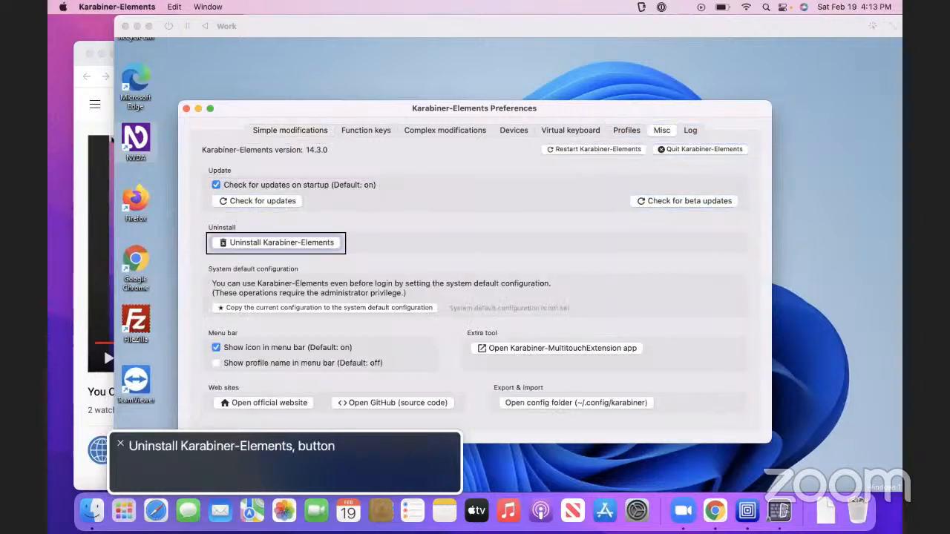
key("ctrl+alt+Right")
key("ctrl+alt+Right")
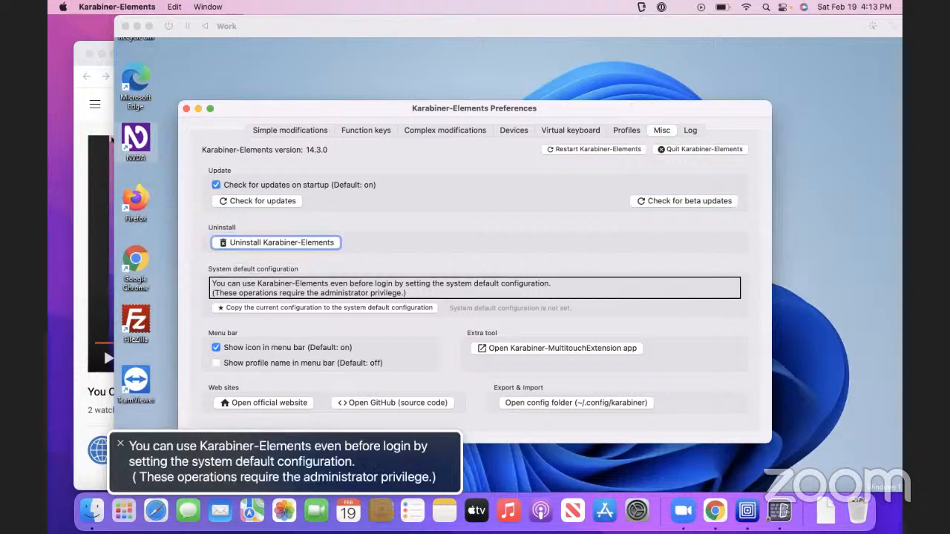
key("ctrl+alt+Right")
key("ctrl+alt+Right")
key("ctrl+alt+Right")
key("ctrl+alt+Right")
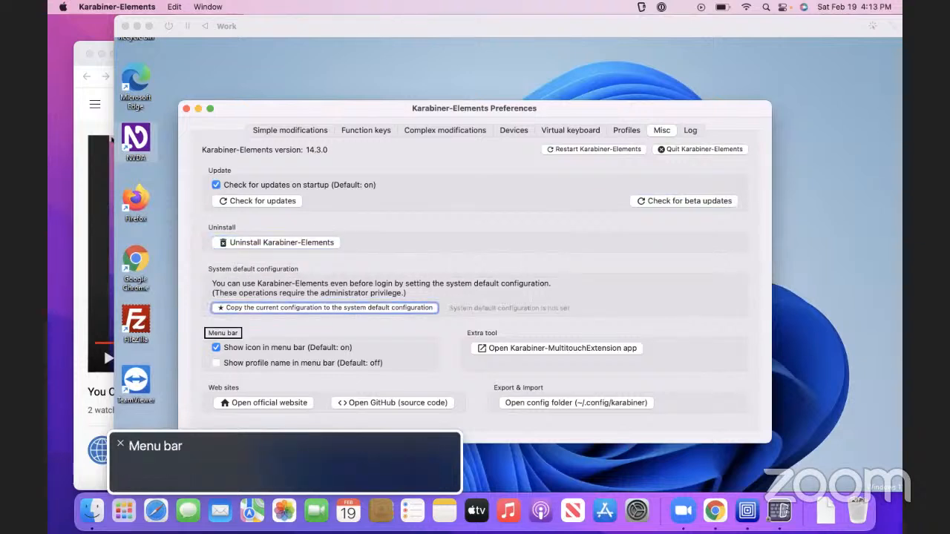
key("ctrl+alt+Right")
key("ctrl+alt+Right")
key("ctrl+alt+Right")
key("ctrl+alt+Right")
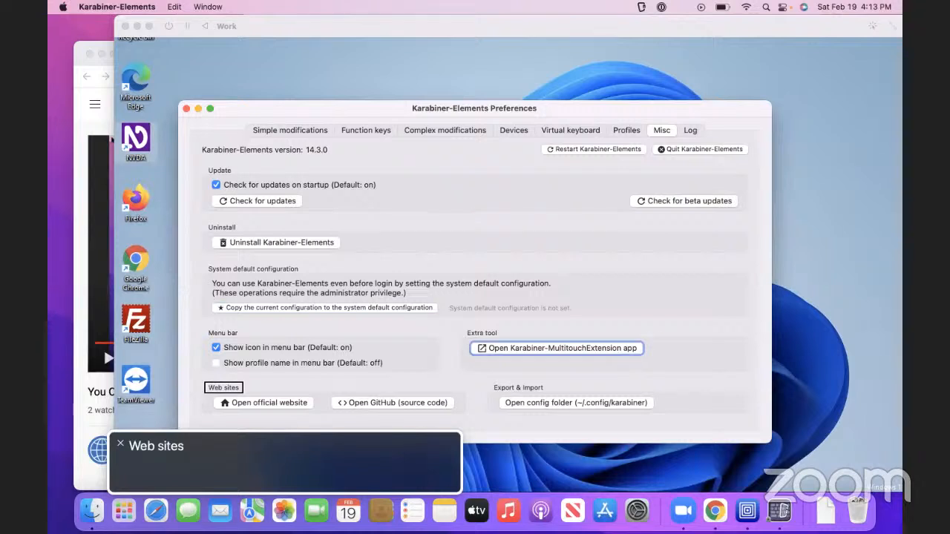
key("ctrl+alt+Right")
Go back through the Misc options from the menu bar settings up to the Karabiner-Elements version number
key("ctrl+alt+Left")
key("ctrl+alt+Left")
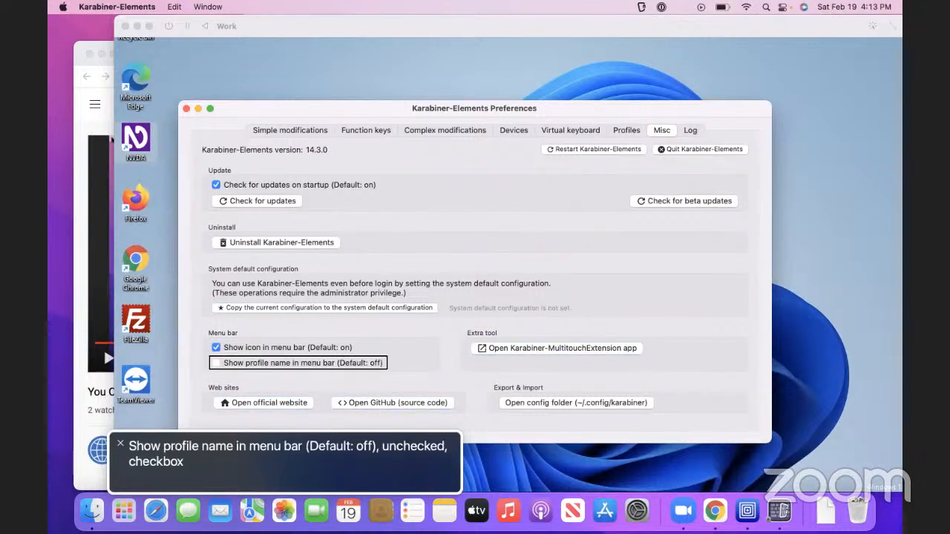
key("ctrl+alt+Left")
key("ctrl+alt+Left")
key("ctrl+alt+Left")
key("ctrl+alt+Left")
key("ctrl+alt+Left")
key("ctrl+alt+Left")
key("ctrl+alt+Left")
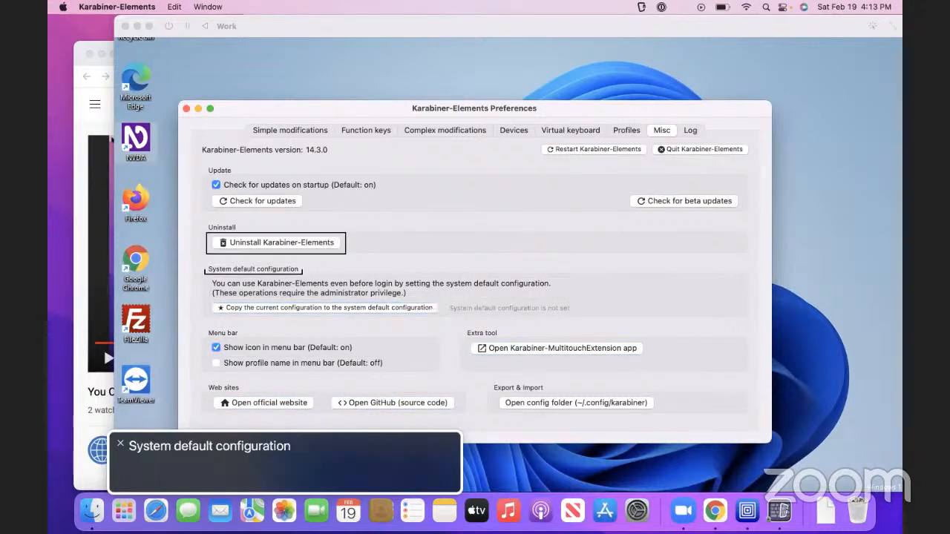
key("ctrl+alt+Left")
key("ctrl+alt+Left")
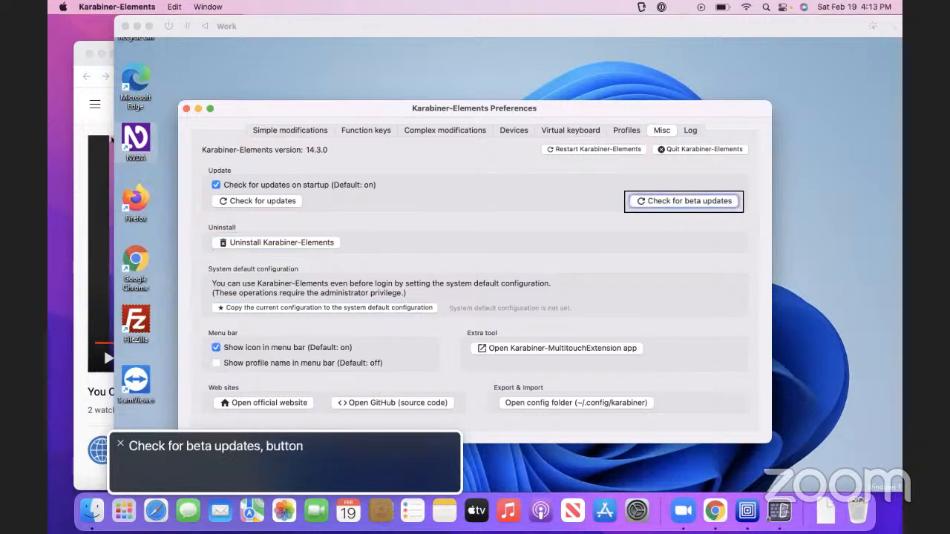
key("ctrl+alt+Right")
key("ctrl+alt+Right")
key("ctrl+alt+Left")
key("ctrl+alt+Left")
key("ctrl+alt+Left")
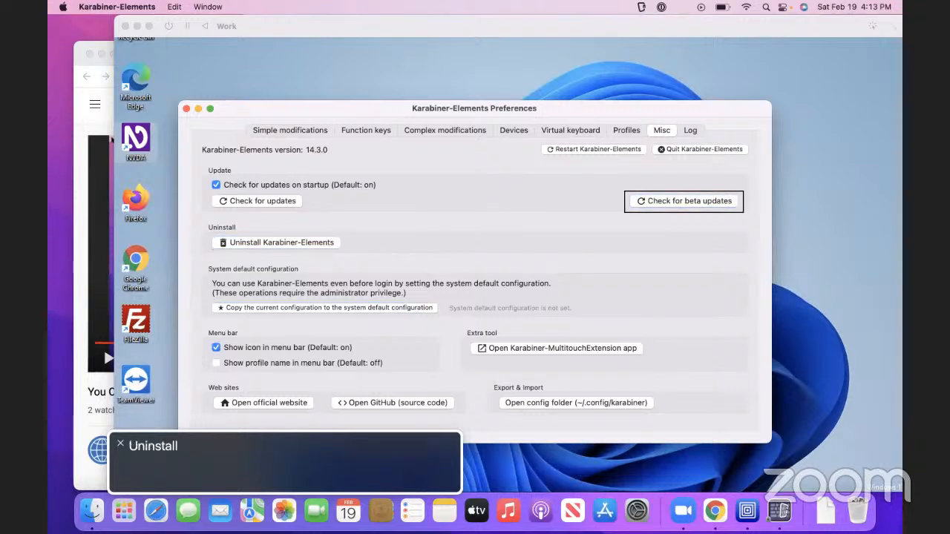
key("ctrl+alt+Left")
key("ctrl+alt+Left")
key("ctrl+alt+Left")
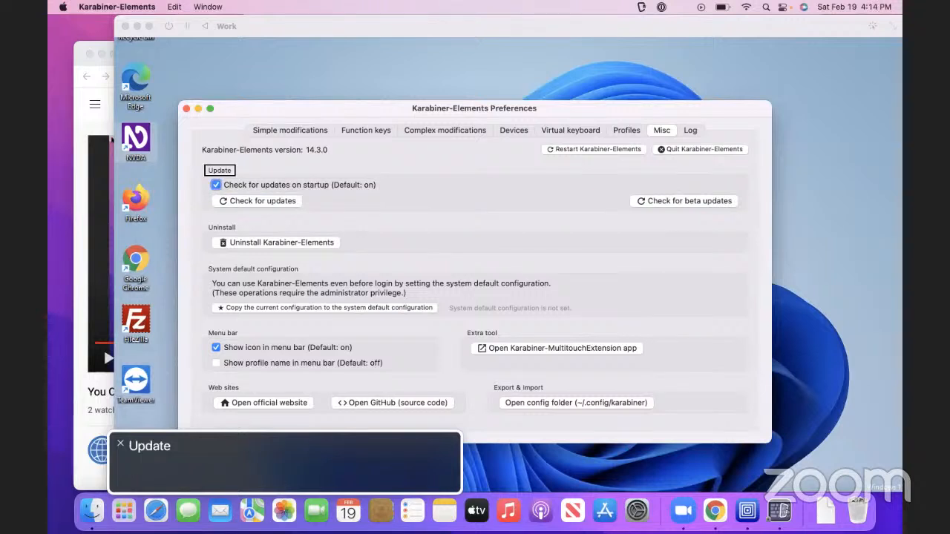
key("ctrl+alt+Left")
key("ctrl+alt+Left")
key("ctrl+alt+Left")
key("ctrl+alt+Left")
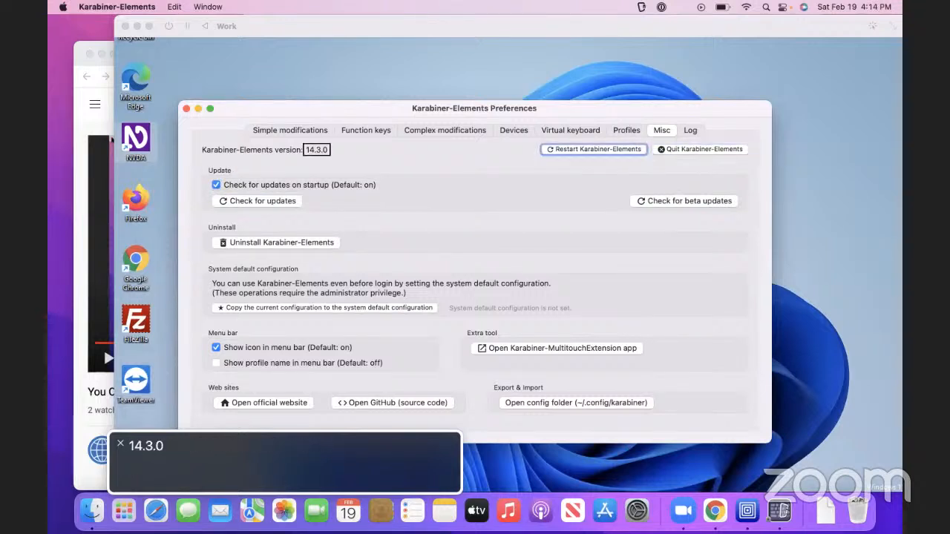
Show the Virtual keyboard settings and read the country code field and its explanation
key("ctrl+alt+Left")
key("ctrl+alt+Left")
key("ctrl+alt+Left")
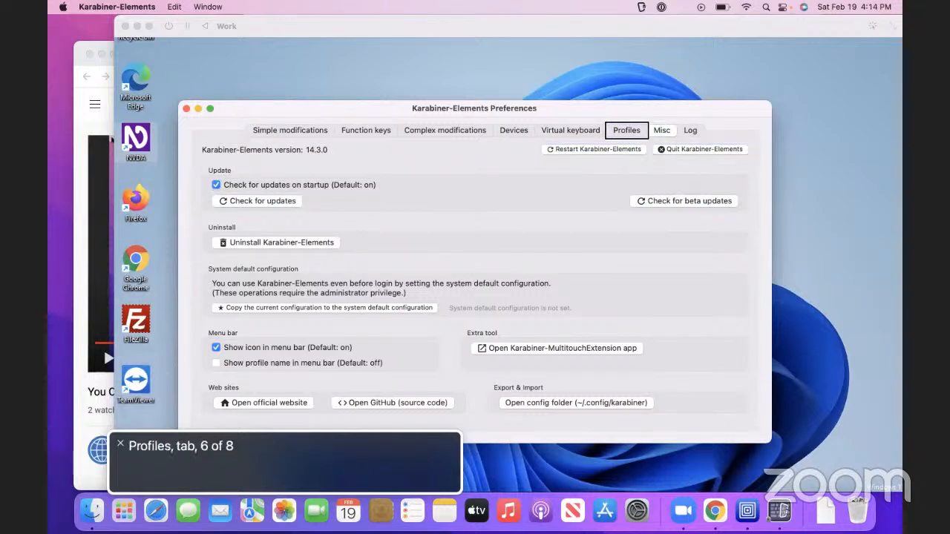
key("ctrl+alt+Left")
key("ctrl+alt+Right")
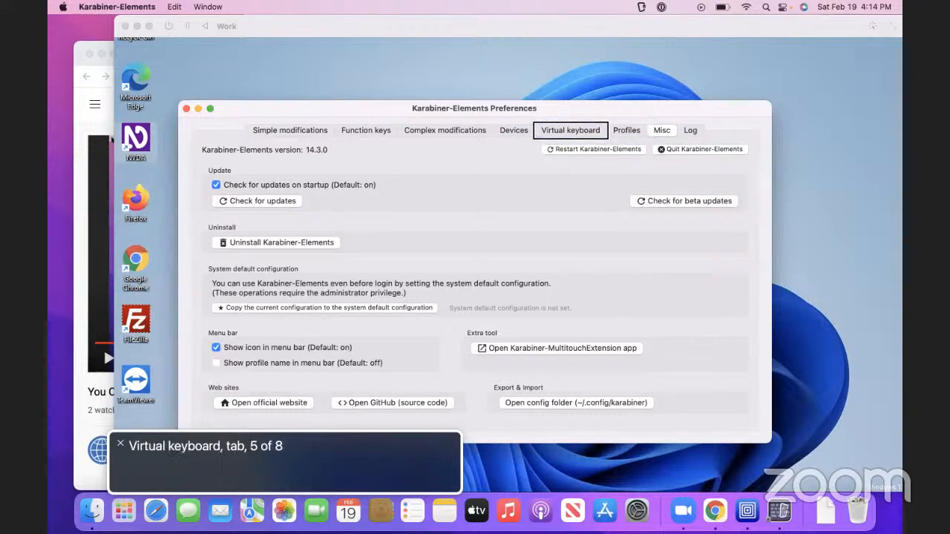
key("ctrl+alt+space")
key("ctrl+alt+Right")
key("ctrl+alt+Right")
key("ctrl+alt+Right")
key("ctrl+alt+Right")
key("ctrl+alt+Right")
key("ctrl+alt+Right")
key("ctrl+alt+Right")
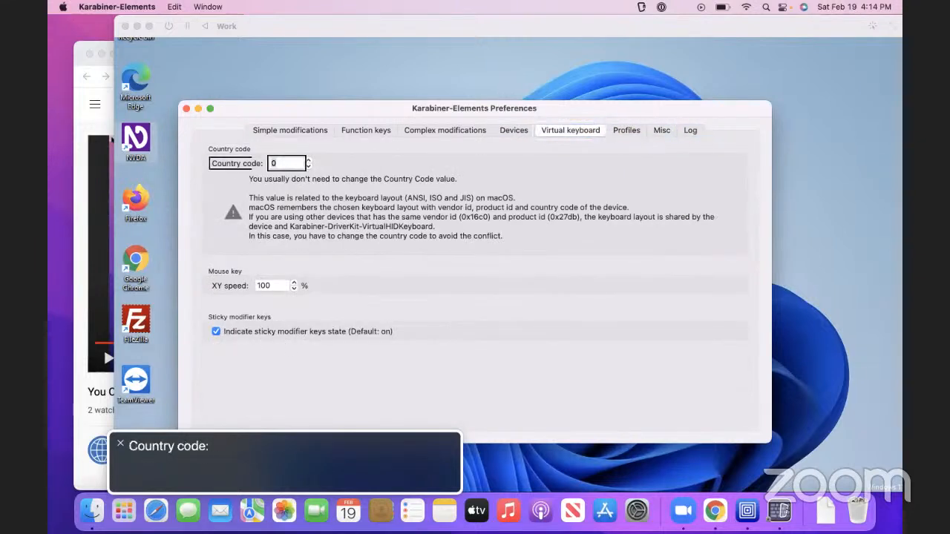
key("ctrl+alt+Right")
key("ctrl+alt+Right")
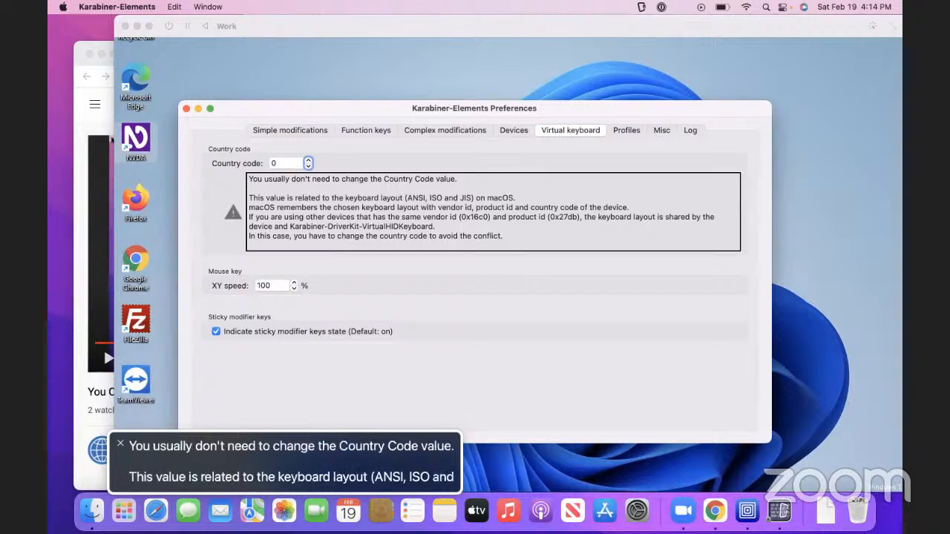
Check the mouse key XY speed and the sticky modifier keys option in the Virtual keyboard settings
key("ctrl+alt+Right")
key("ctrl+alt+Left")
key("ctrl+alt+Right")
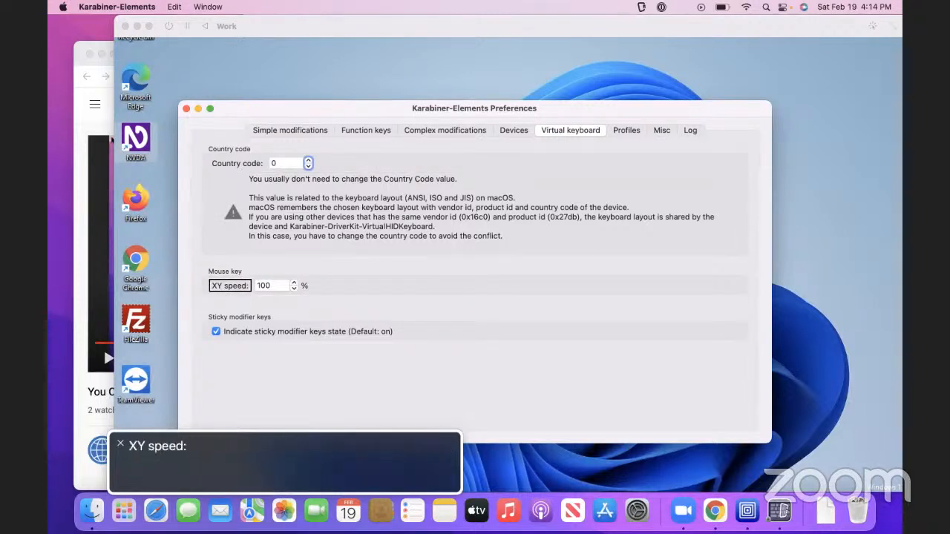
key("ctrl+alt+Right")
key("ctrl+alt+Right")
key("ctrl+alt+Right")
key("ctrl+alt+Right")
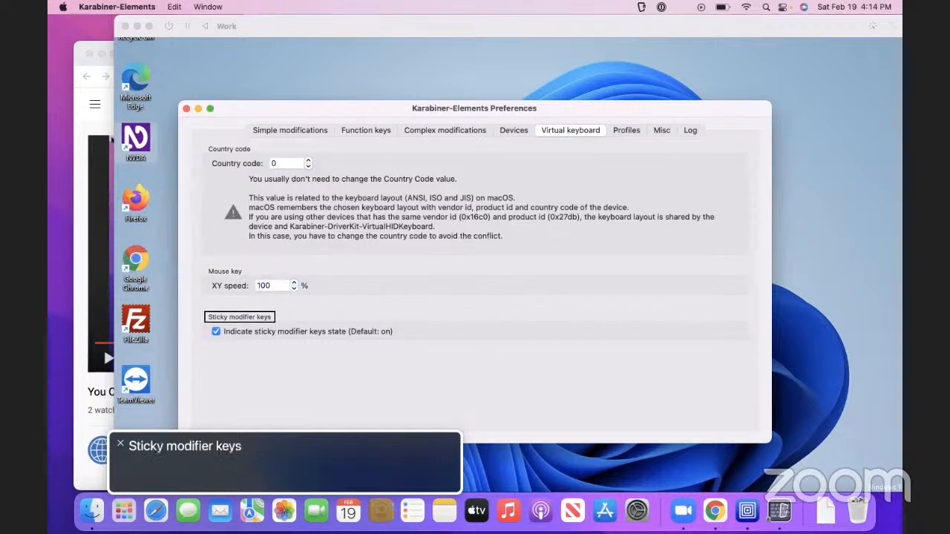
key("ctrl+alt+Right")
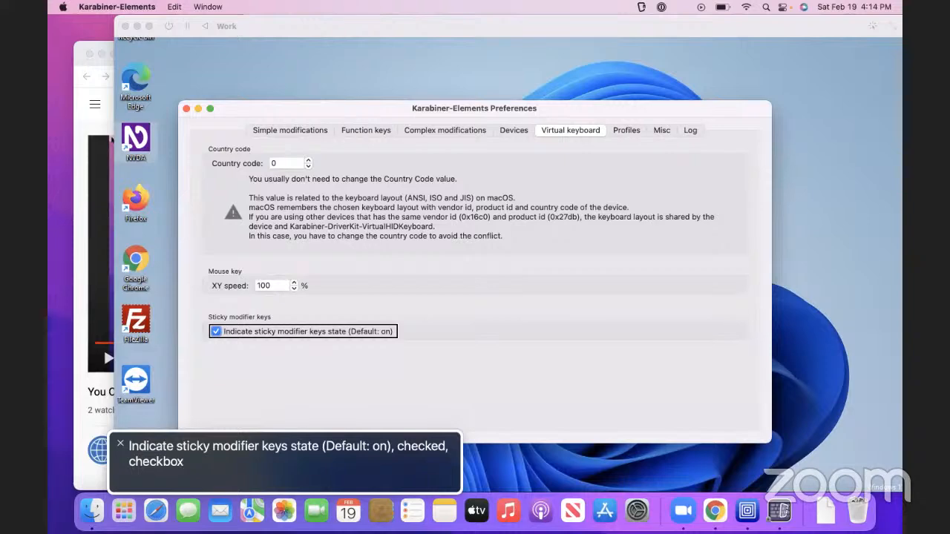
Quit the Karabiner-Elements Preferences and return to the Windows virtual machine in UTM
key("super+space")
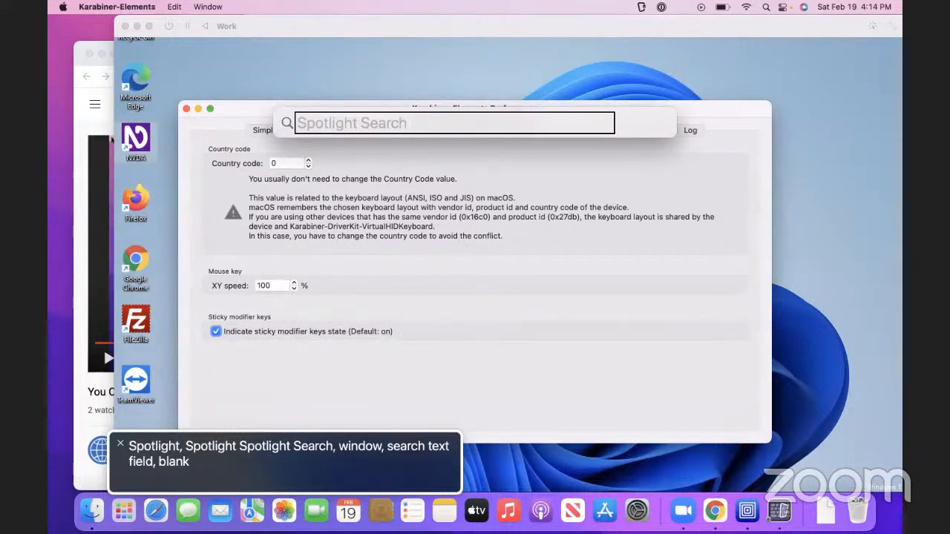
key("Escape")
key("super+q")
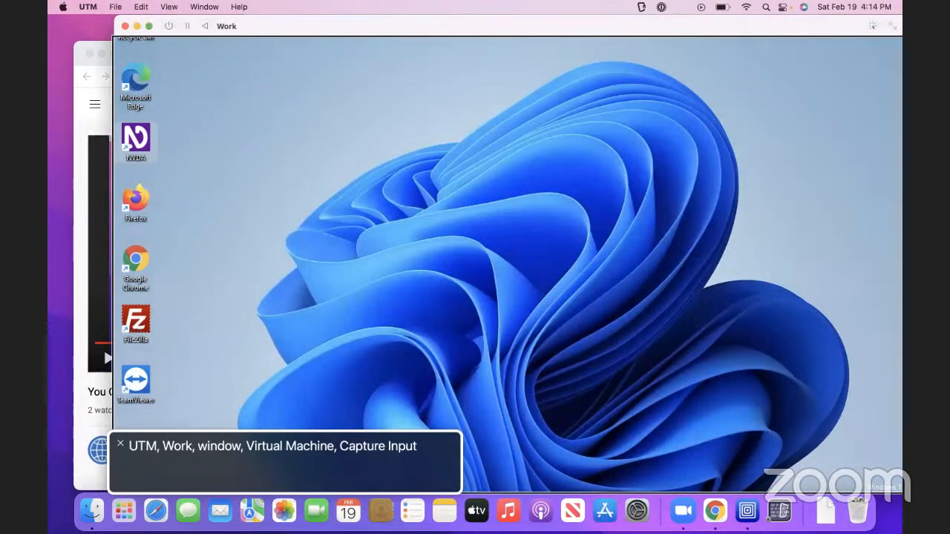
key("ctrl+alt+shift+slash")
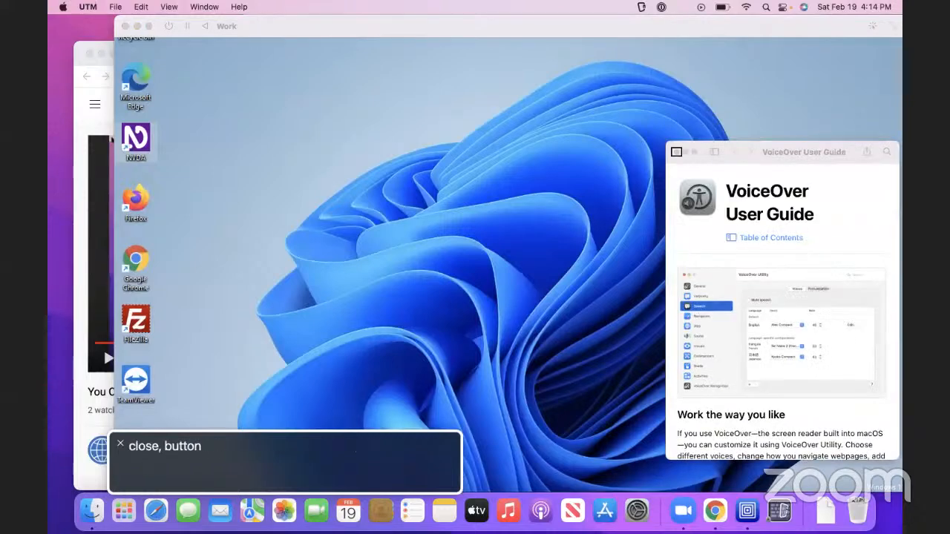
key("ctrl+alt+space")
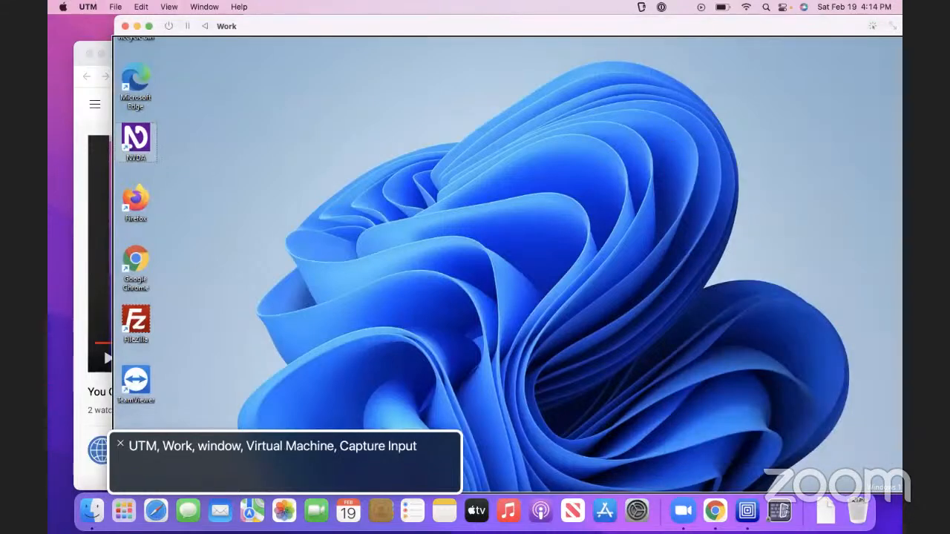
key("super+Tab")
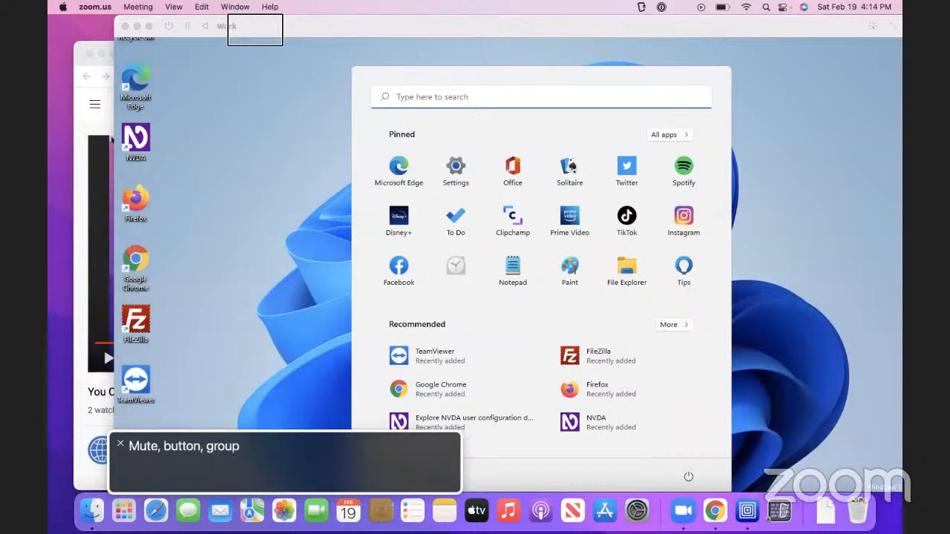
key("ctrl+alt+shift+slash")
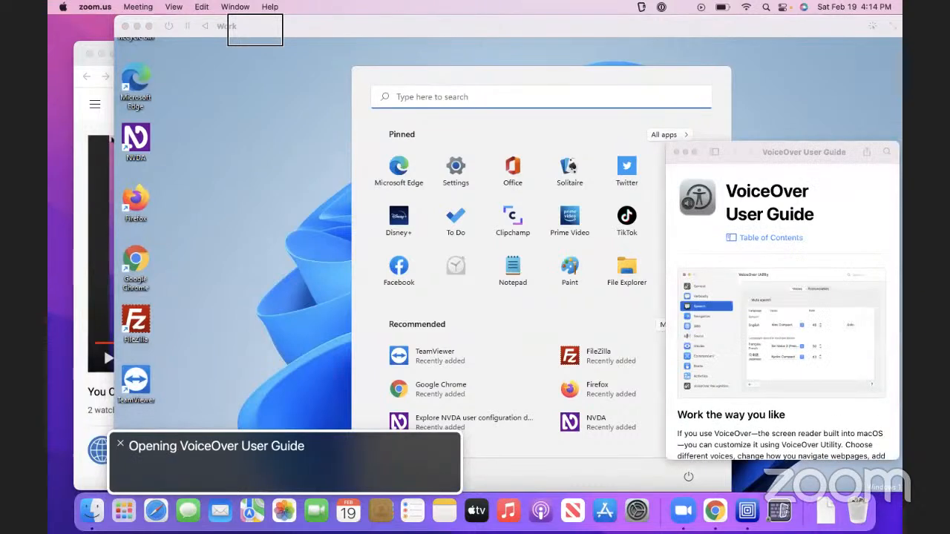
key("ctrl+alt+Left")
key("ctrl+alt+space")
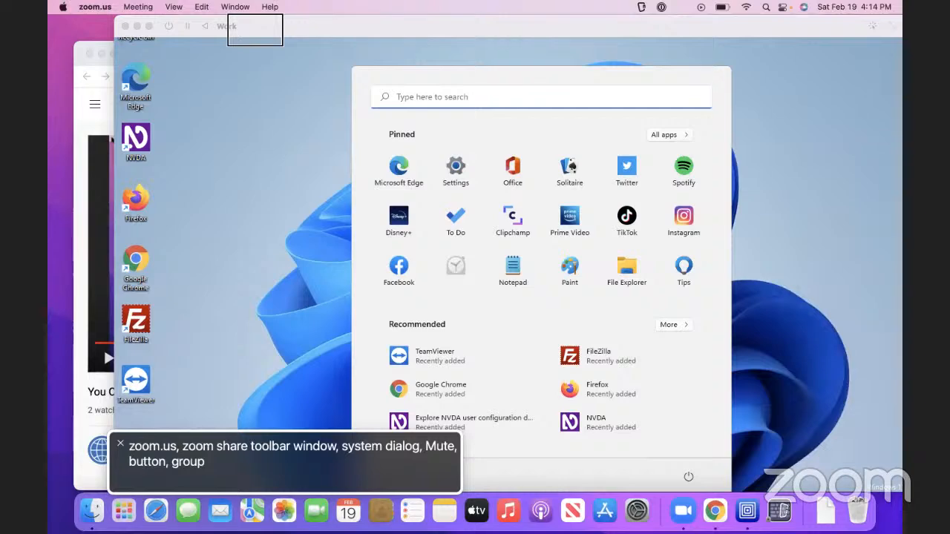
key("super+space")
type("key")
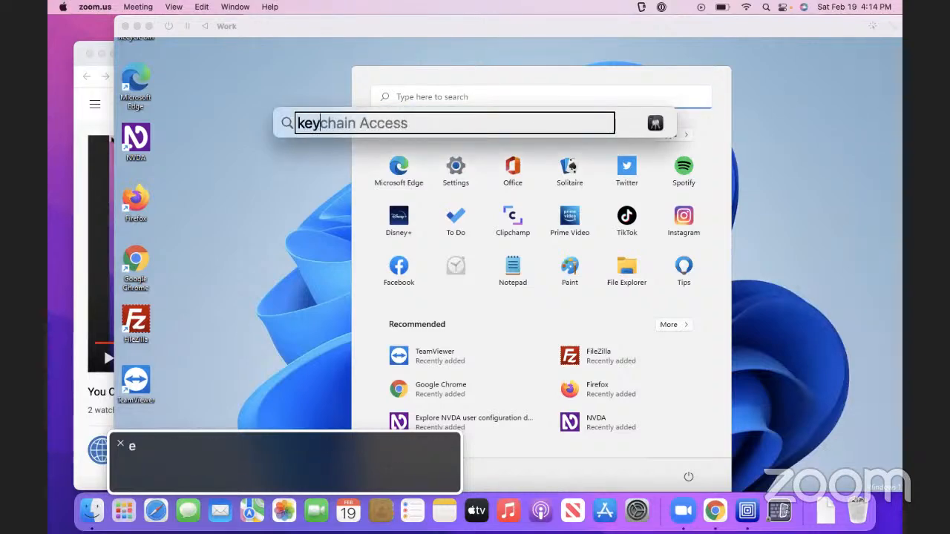
key("Return")
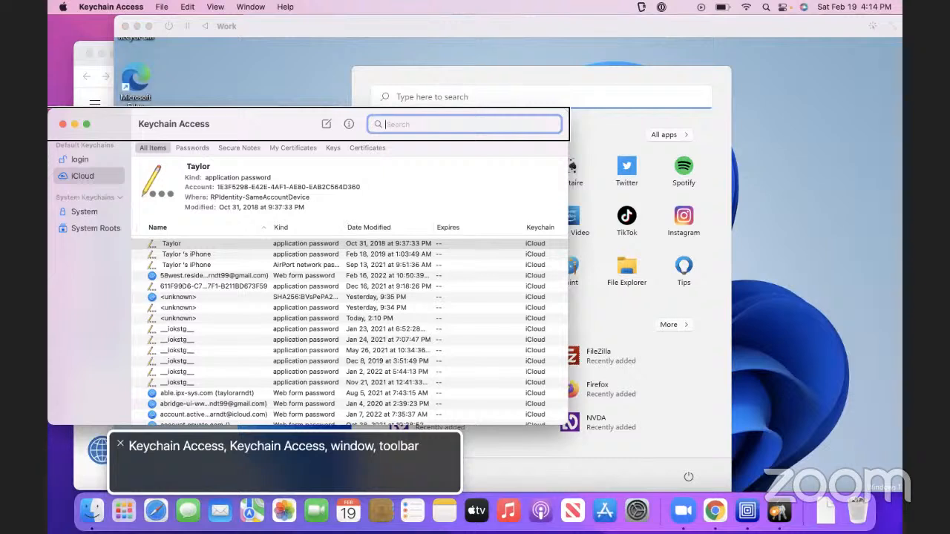
key("super+q")
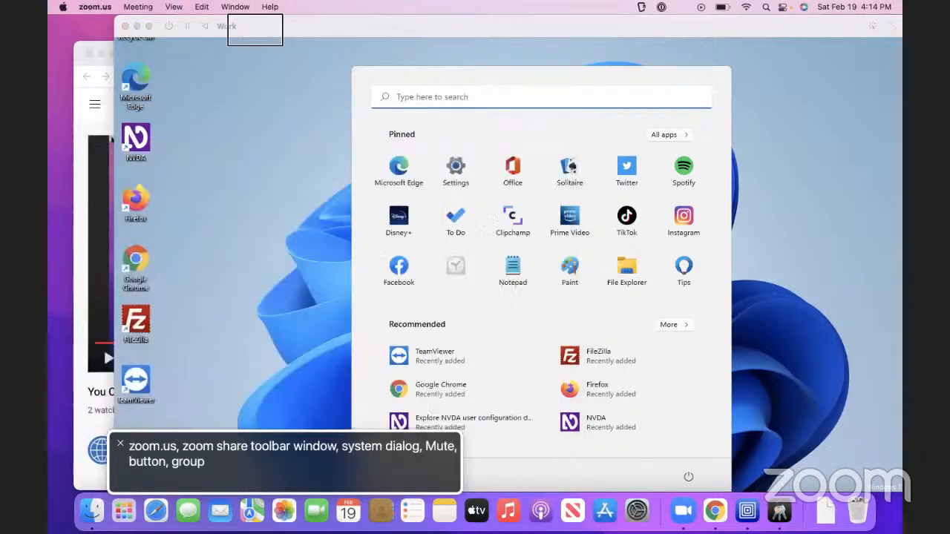
Open the macOS Keyboard preferences by searching Spotlight for "keyboar"
key("super+space")
type("keyboar")
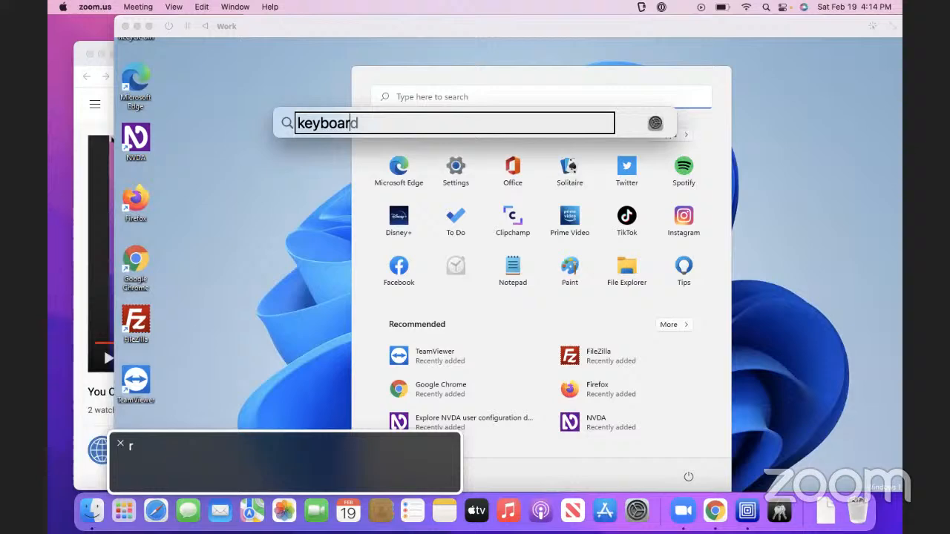
key("Return")
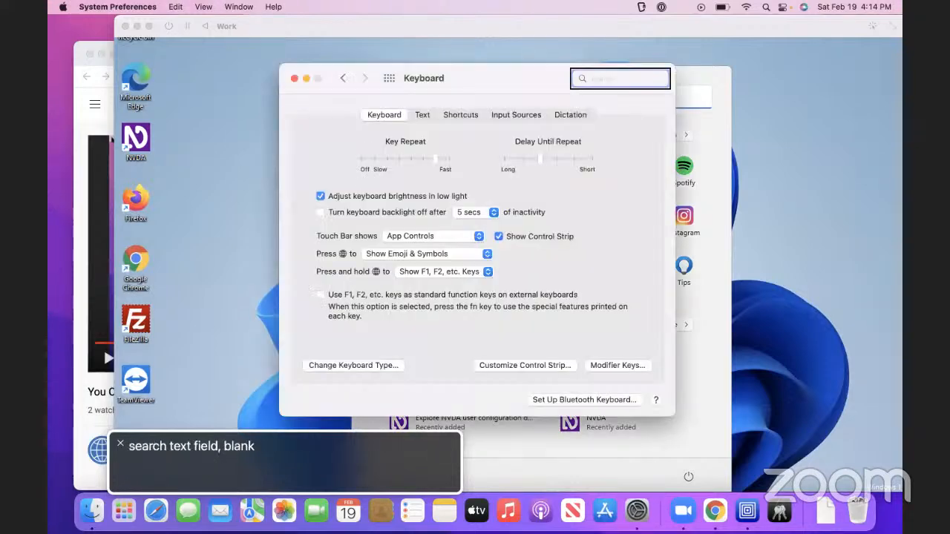
Open the modifier key settings from the Keyboard preferences
key("ctrl+alt+Right")
key("ctrl+alt+Right")
key("ctrl+alt+Right")
key("ctrl+alt+Right")
key("ctrl+alt+Right")
key("ctrl+alt+Right")
key("ctrl+alt+Right")
key("ctrl+alt+Right")
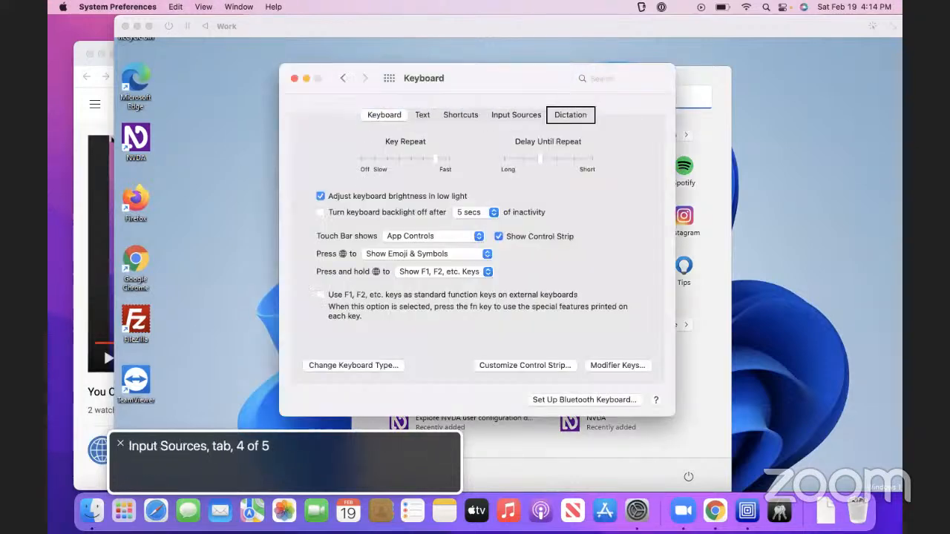
key("ctrl+alt+Right")
key("ctrl+alt+Right")
key("ctrl+alt+Right")
key("ctrl+alt+Right")
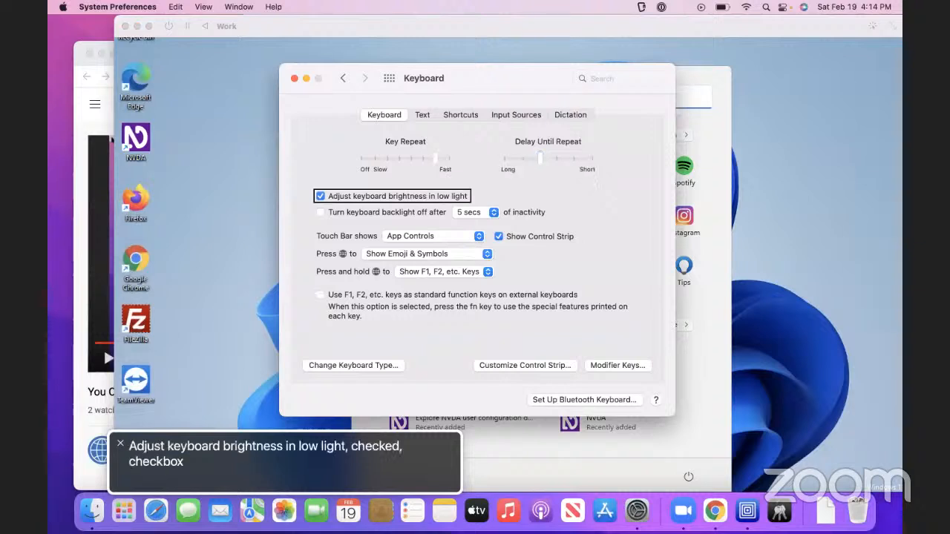
key("ctrl+alt+Right")
key("ctrl+alt+Right")
key("ctrl+alt+Right")
key("ctrl+alt+Right")
key("ctrl+alt+Right")
key("ctrl+alt+Right")
key("ctrl+alt+Right")
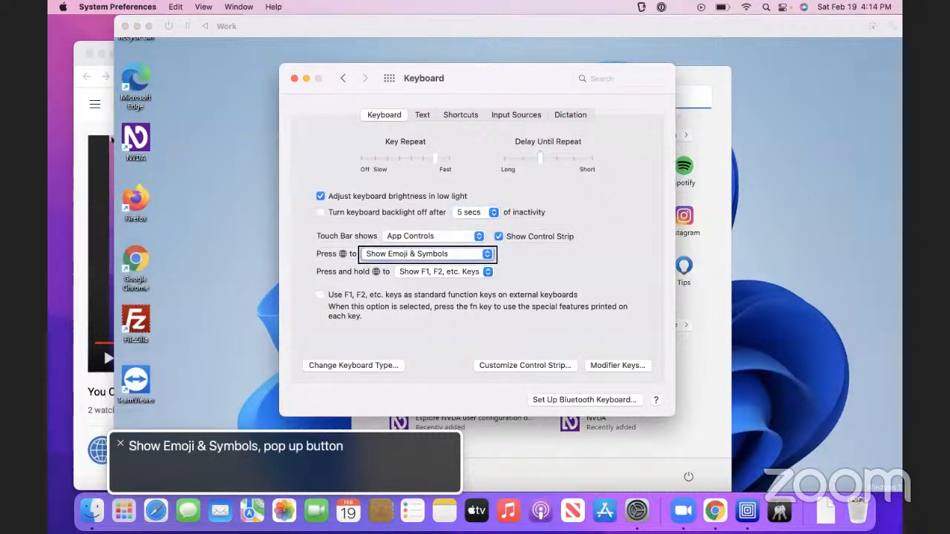
key("ctrl+alt+Right")
key("ctrl+alt+Right")
key("ctrl+alt+Right")
key("ctrl+alt+Right")
key("ctrl+alt+Right")
key("ctrl+alt+Right")
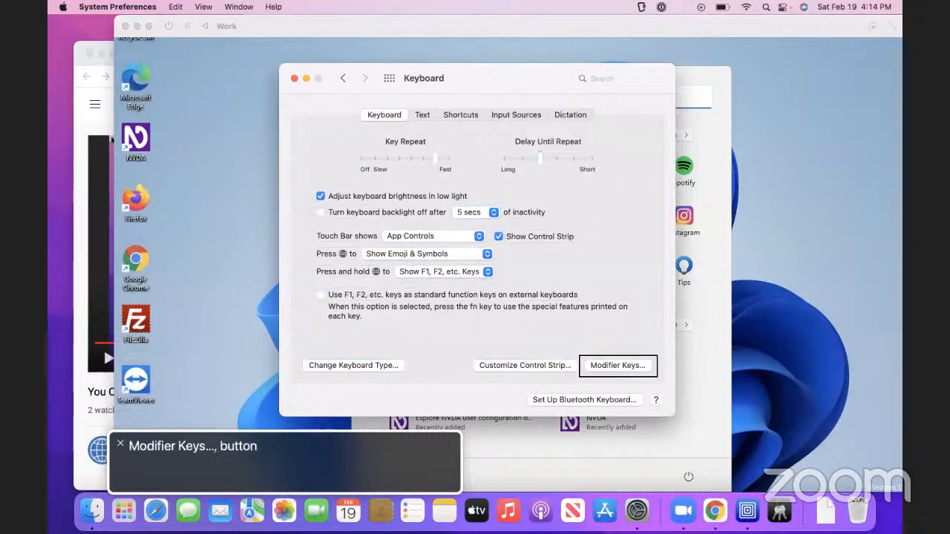
key("ctrl+alt+Left")
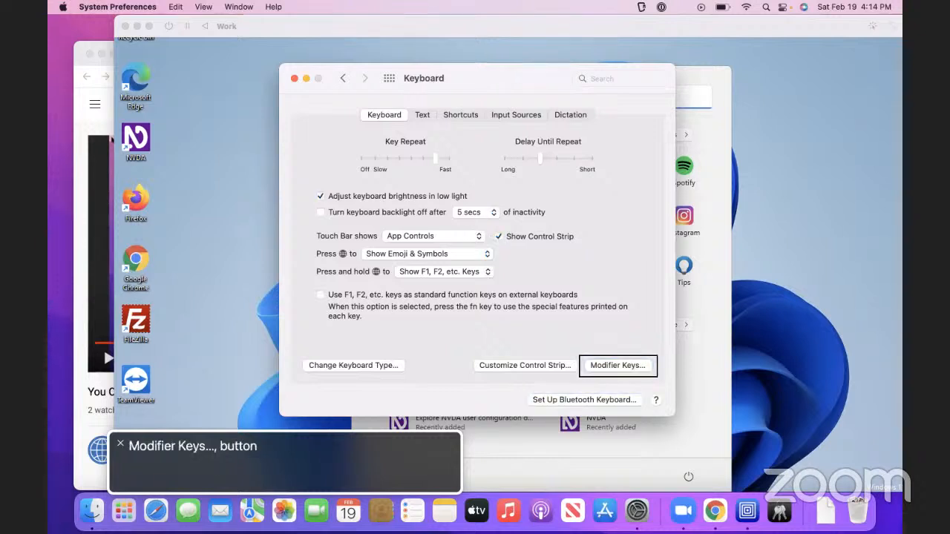
key("ctrl+alt+space")
Restore the default modifier key actions for the Karabiner DriverKit VirtualHIDKeyboard 1.6.0 and accept them
key("ctrl+alt+Right")
key("ctrl+alt+Right")
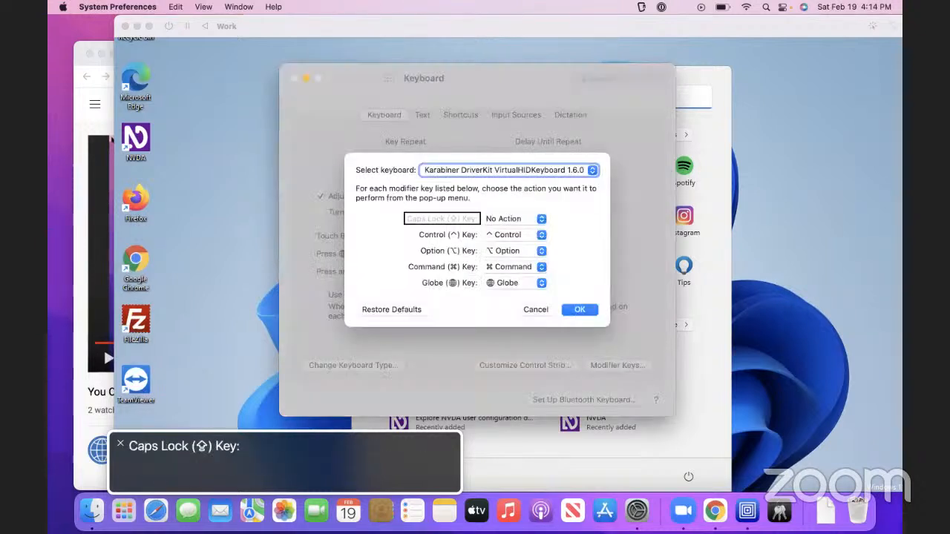
key("ctrl+alt+Right")
key("ctrl+alt+Right")
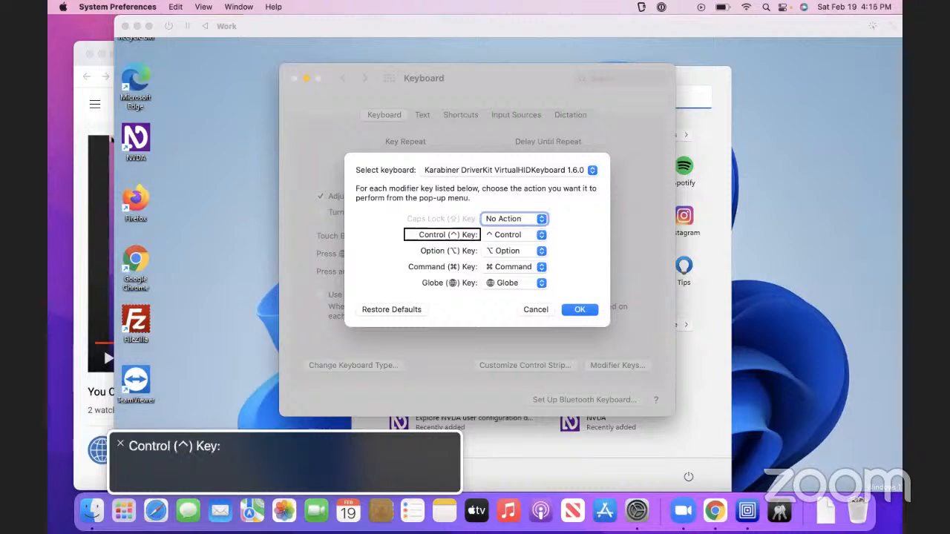
key("ctrl+alt+Right")
key("ctrl+alt+Right")
key("ctrl+alt+Right")
key("ctrl+alt+Right")
key("ctrl+alt+Right")
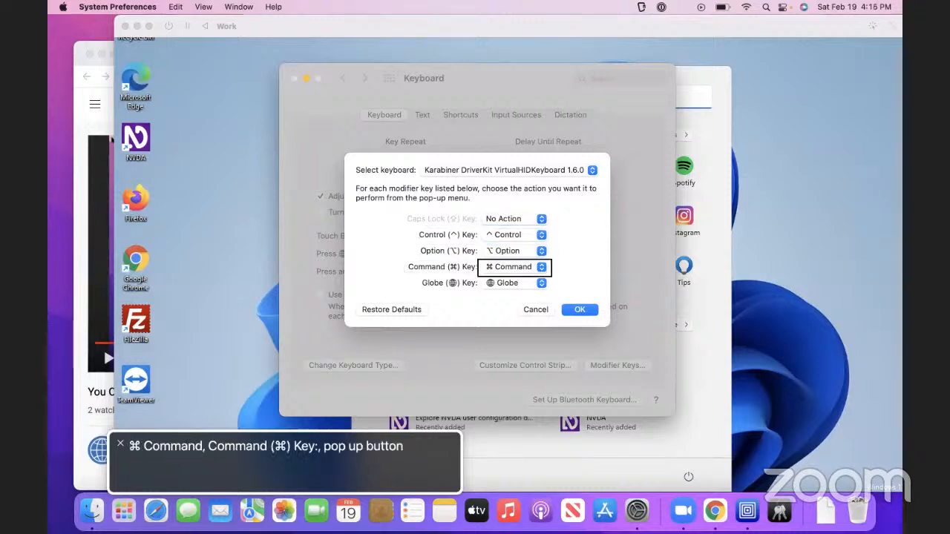
key("ctrl+alt+Right")
key("ctrl+alt+Right")
key("ctrl+alt+Right")
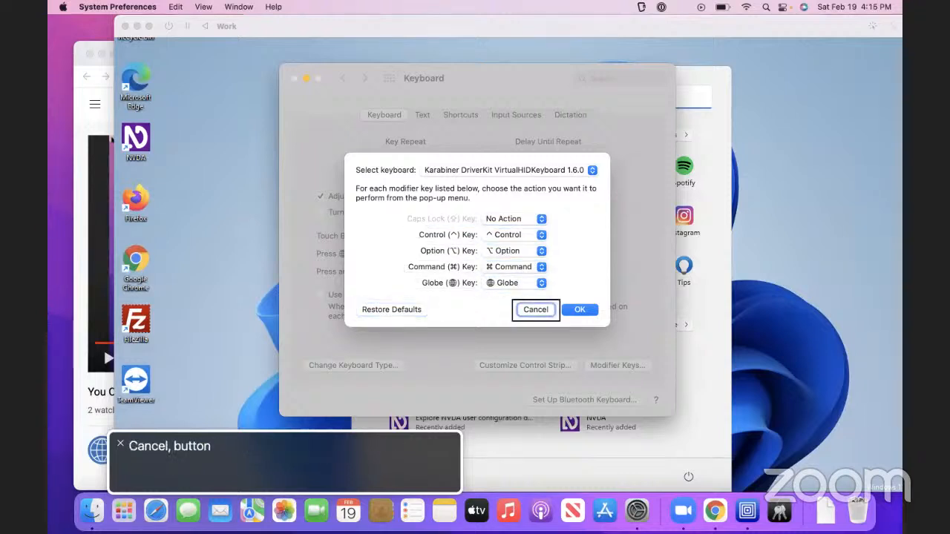
key("ctrl+alt+Left")
key("ctrl+alt+space")
key("ctrl+alt+Right")
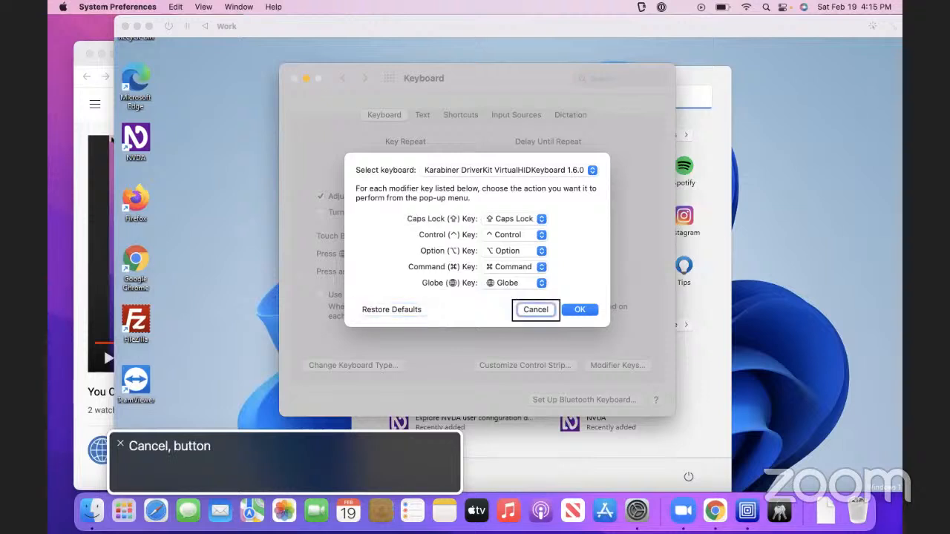
key("ctrl+alt+Right")
key("ctrl+alt+space")
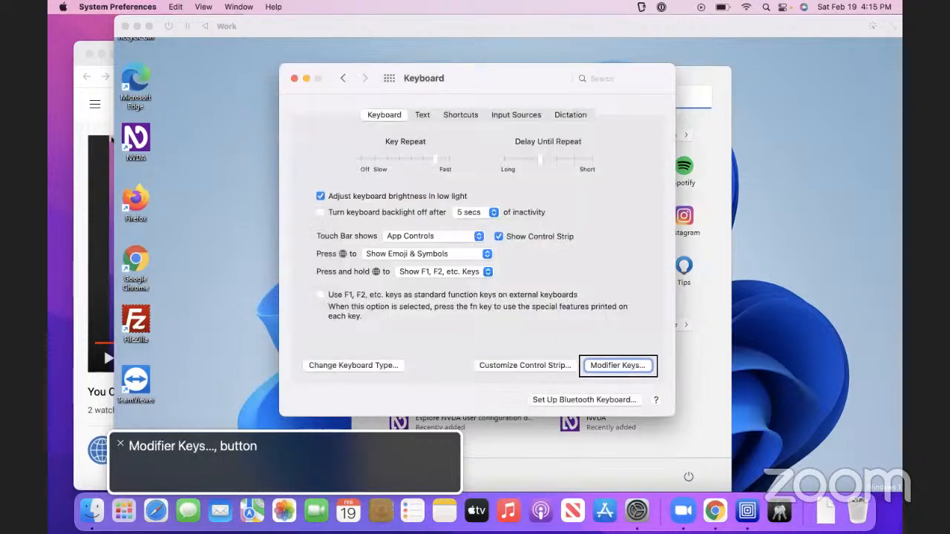
Reopen the modifier key settings and set the Caps Lock key of the Karabiner DriverKit VirtualHIDKeyboard 1.6.0 to No Action
key("ctrl+alt+space")
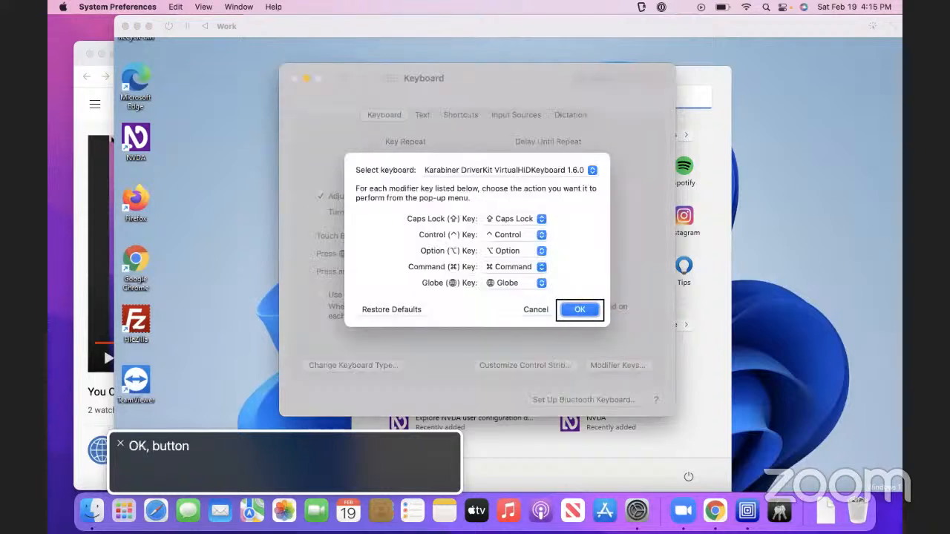
key("ctrl+alt+Up")
key("ctrl+alt+Left")
key("ctrl+alt+Left")
key("ctrl+alt+Left")
key("ctrl+alt+Left")
key("ctrl+alt+Left")
key("ctrl+alt+Left")
key("ctrl+alt+Left")
key("ctrl+alt+Left")
key("ctrl+alt+Left")
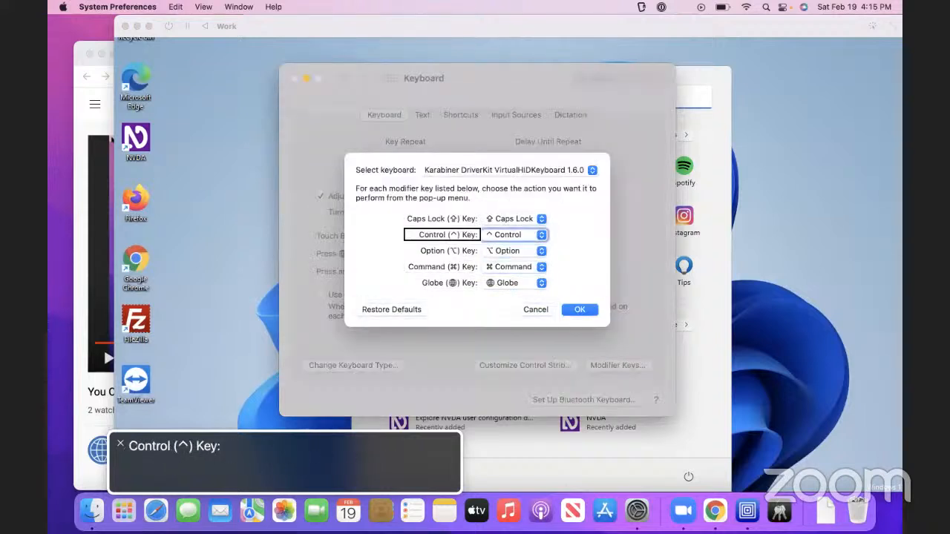
key("ctrl+alt+Left")
key("ctrl+alt+Left")
key("ctrl+alt+Right")
key("ctrl+alt+Right")
key("ctrl+alt+Right")
key("ctrl+alt+Right")
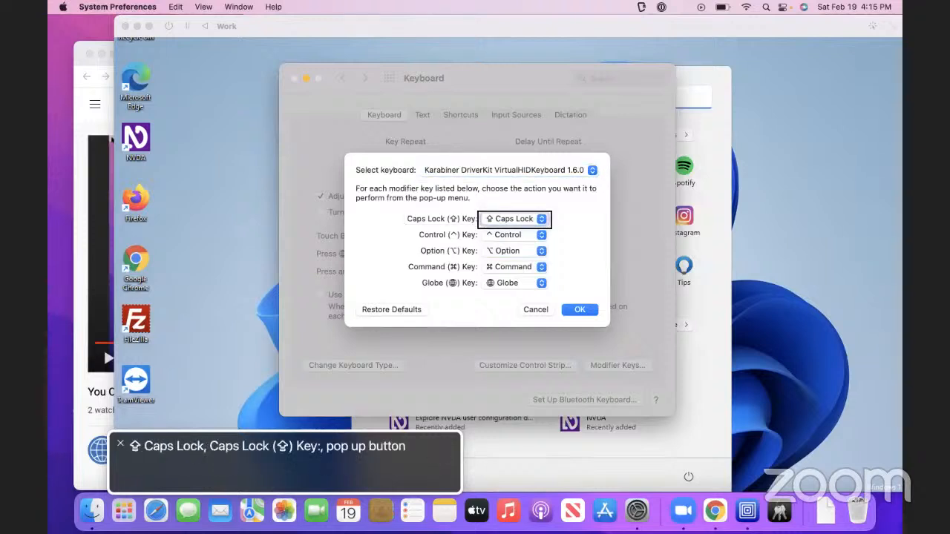
key("ctrl+alt+Left")
key("ctrl+alt+space")
key("Down")
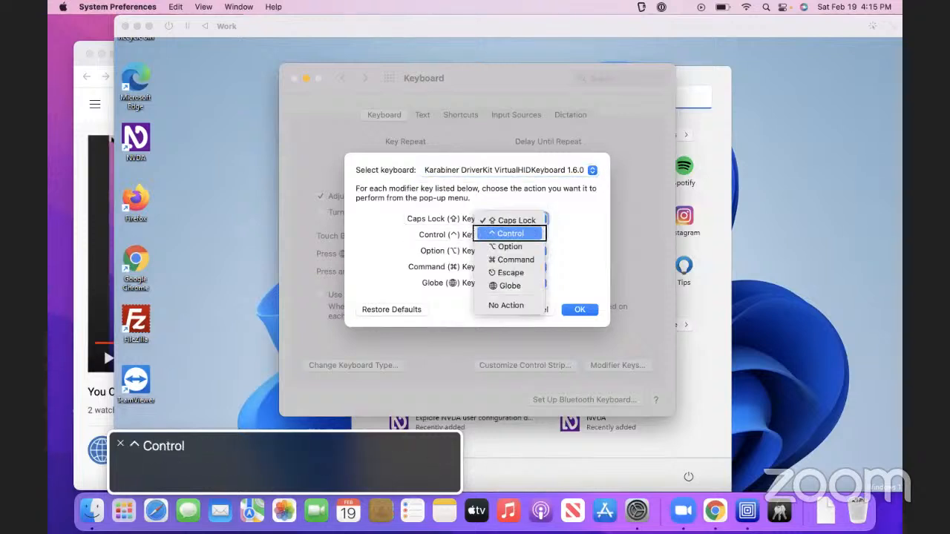
key("Up")
key("Up")
key("Up")
key("Up")
key("Down")
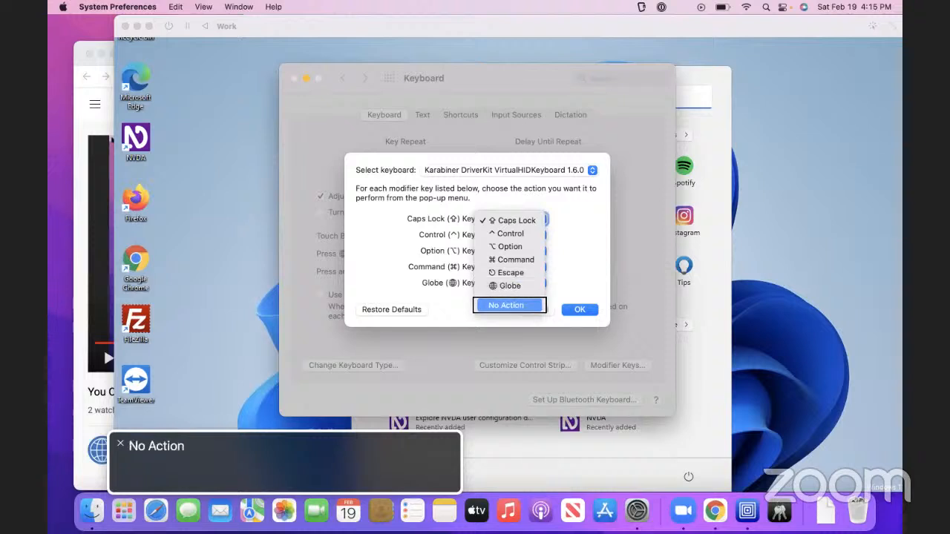
key("ctrl+alt+space")
key("ctrl+alt+Right")
key("ctrl+alt+Right")
key("ctrl+alt+Right")
key("ctrl+alt+Right")
key("ctrl+alt+Right")
key("ctrl+alt+Right")
key("ctrl+alt+Right")
key("ctrl+alt+Right")
key("ctrl+alt+Right")
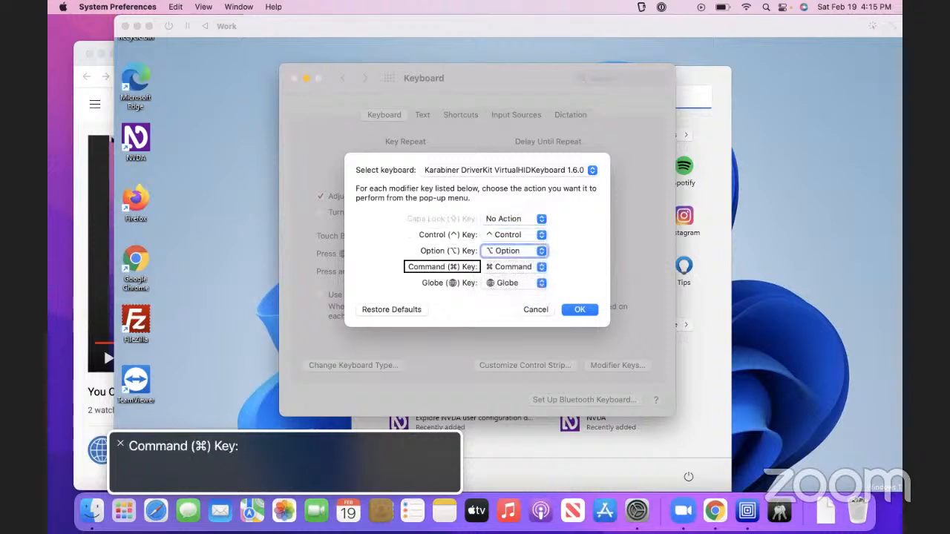
key("ctrl+alt+Right")
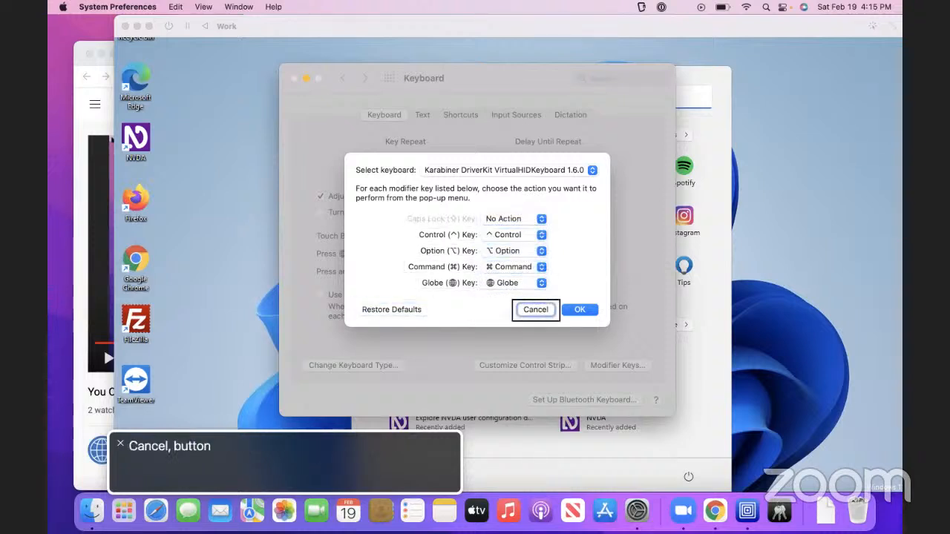
key("ctrl+alt+Right")
key("ctrl+alt+space")
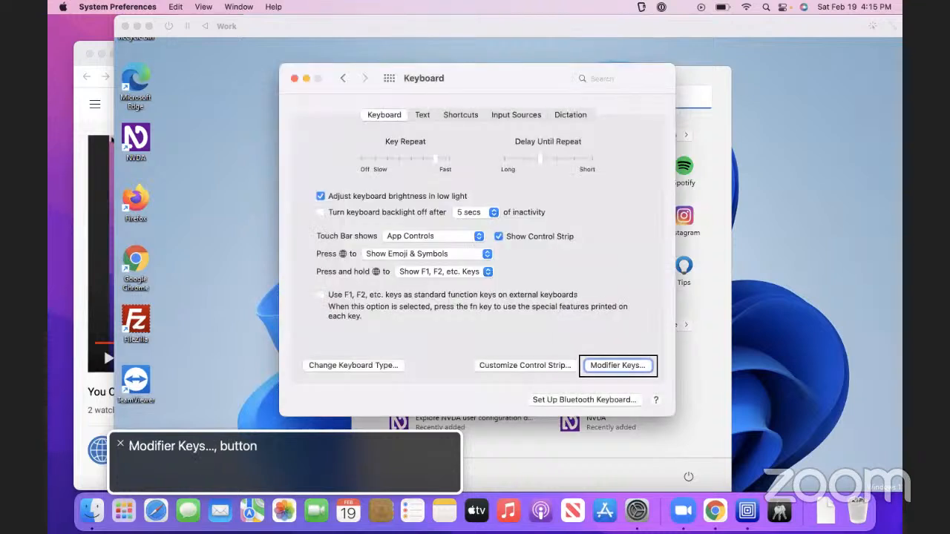
Switch from the Keyboard preferences to the Work virtual machine in UTM with VoiceOver on
key("ctrl+alt+Right")
key("ctrl+alt+Right")
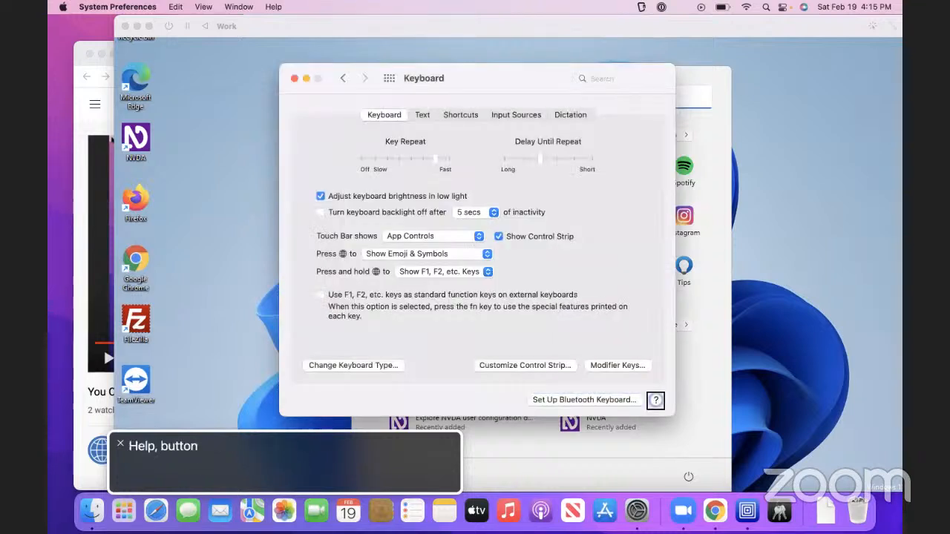
key("super+F5")
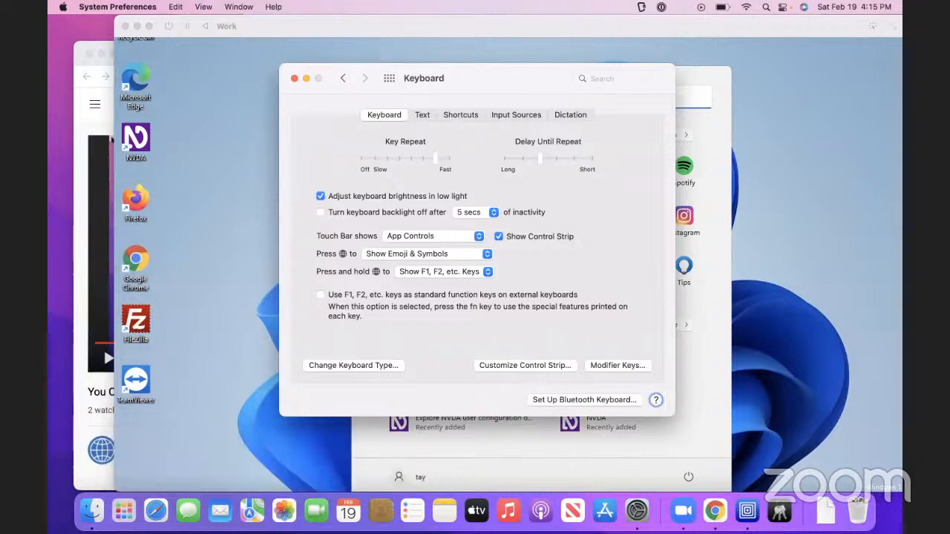
key("Tab")
key("super+Tab")
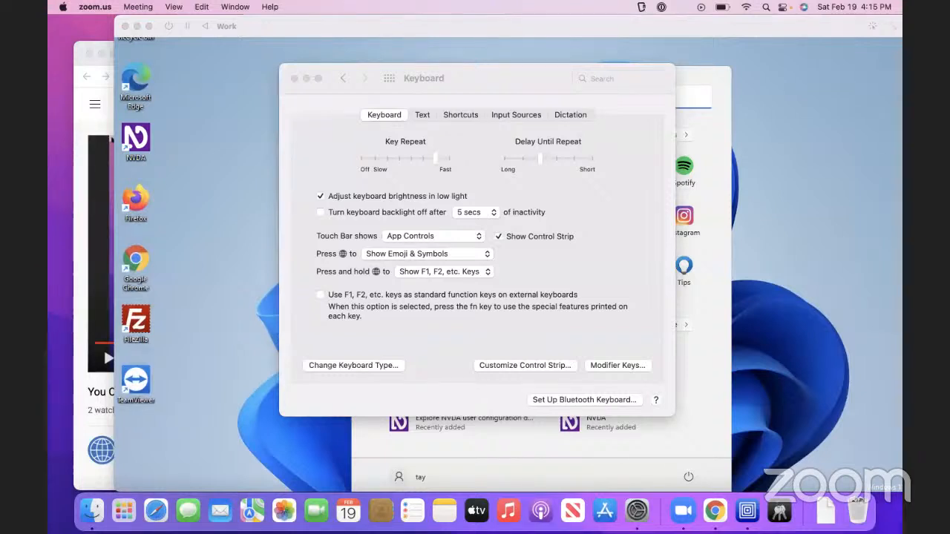
key("super+F5")
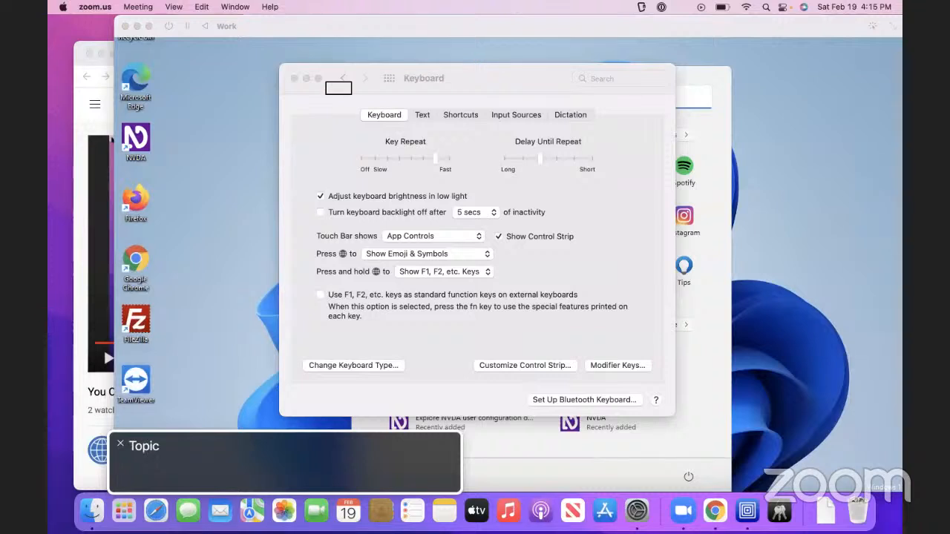
key("ctrl+alt+Right")
key("ctrl+alt+Right")
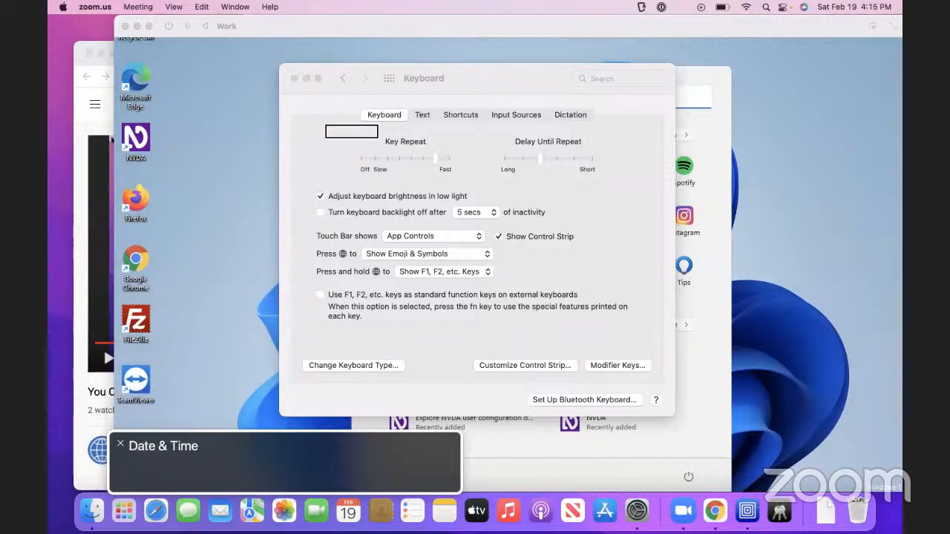
key("ctrl+alt+Right")
key("super+Tab")
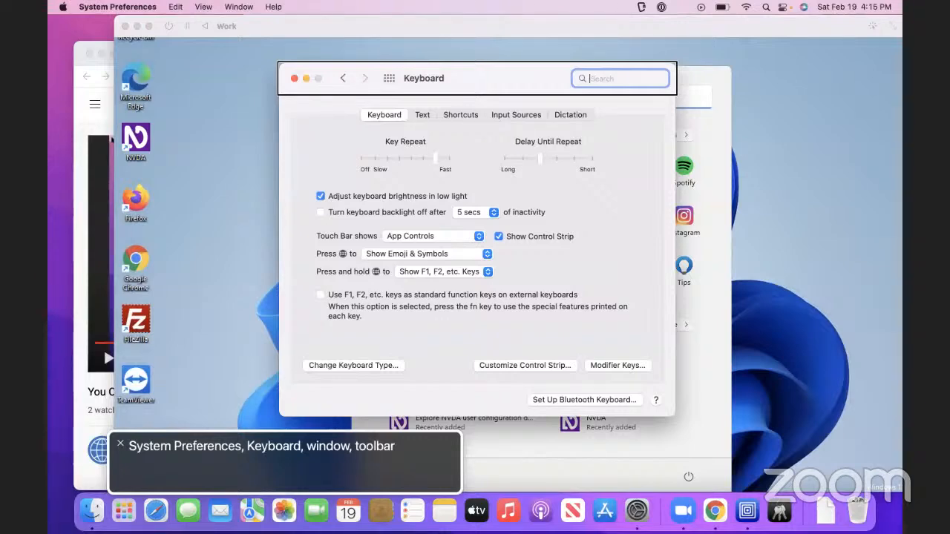
key("super+Tab")
key("super+Tab")
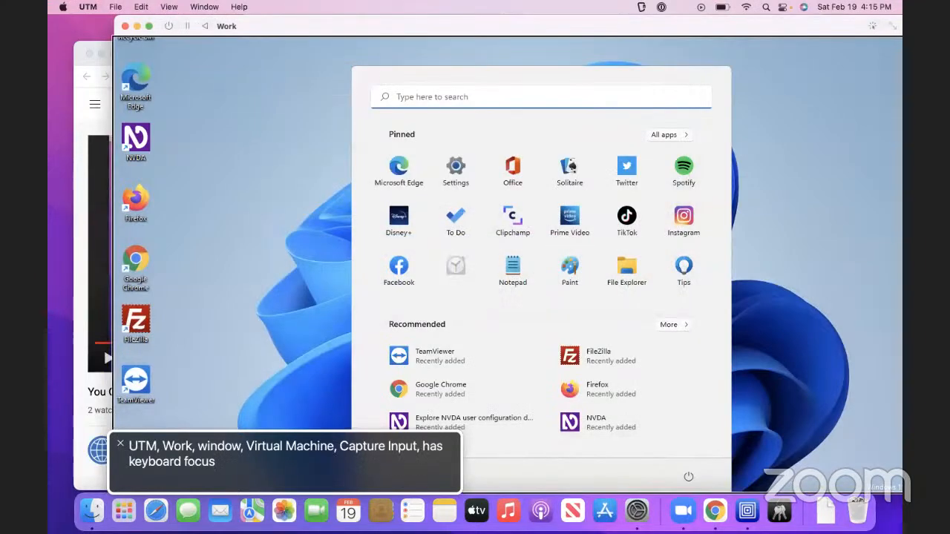
Close the Windows Start menu and capture input in the virtual machine with VoiceOver off
key("Escape")
key("ctrl+alt+shift+slash")
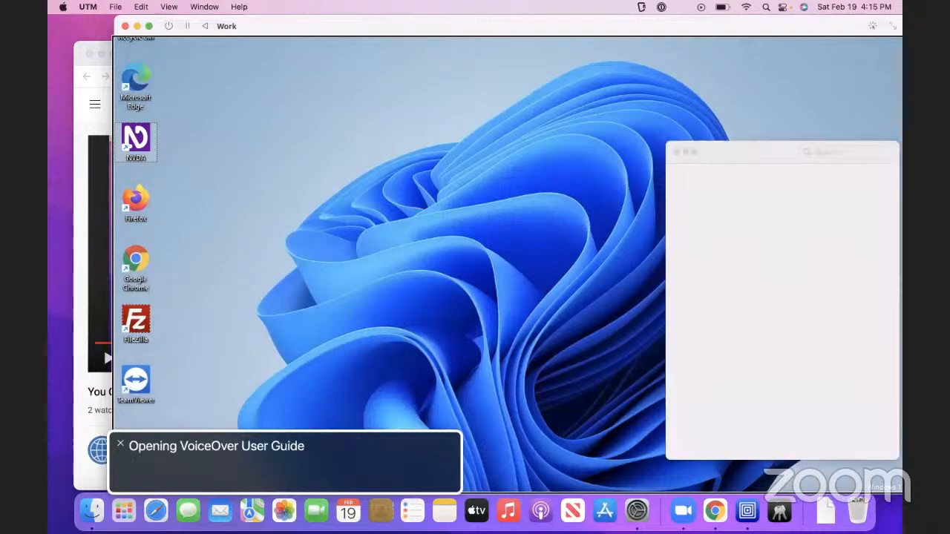
key("super+F5")
key("Escape")
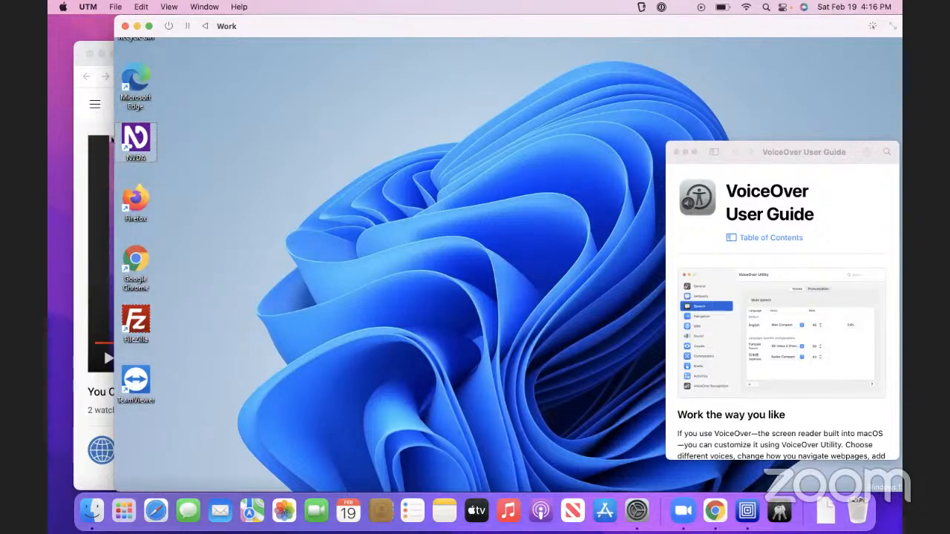
key("ctrl+alt")
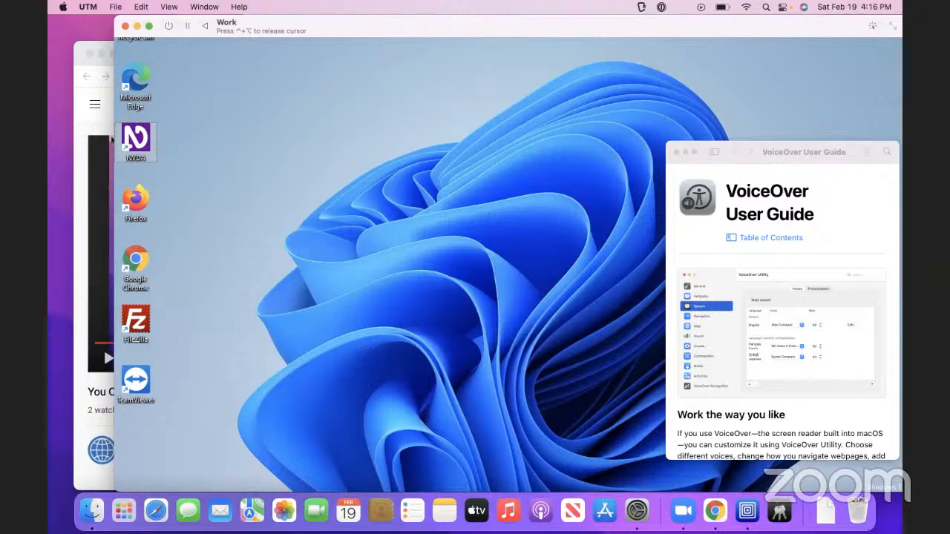
Go to the untitled system dialog from CptHost through the VoiceOver Window Chooser
key("super")
key("ctrl+alt+F2")
key("ctrl+alt+F2")
key("Down")
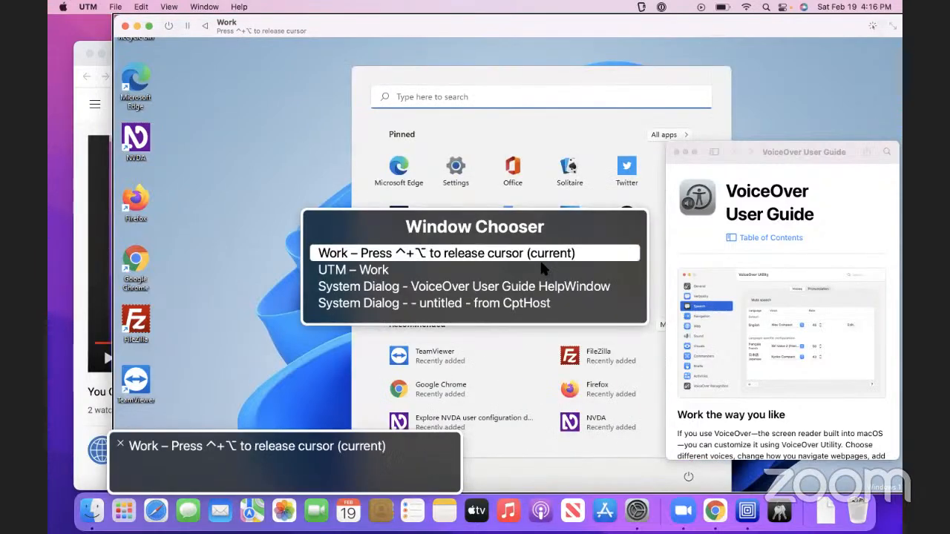
key("Down")
key("Down")
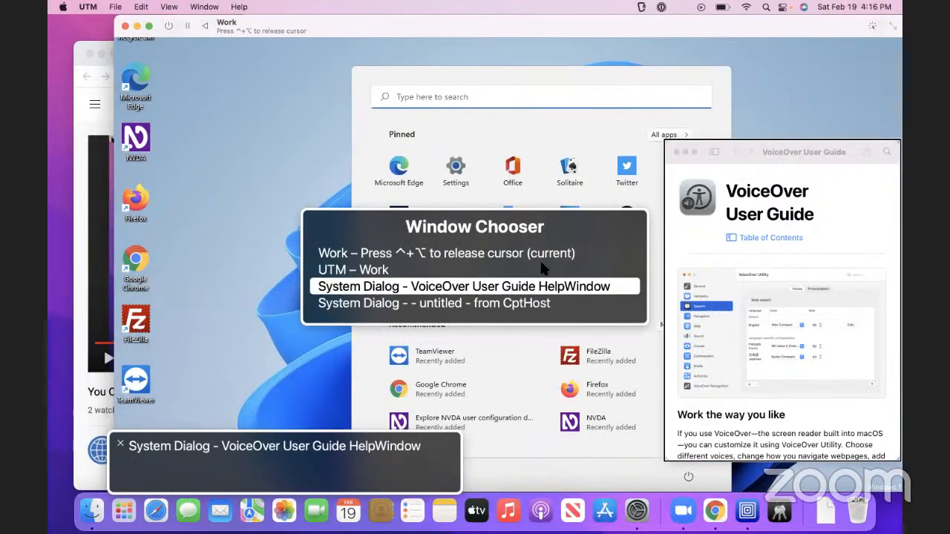
key("Down")
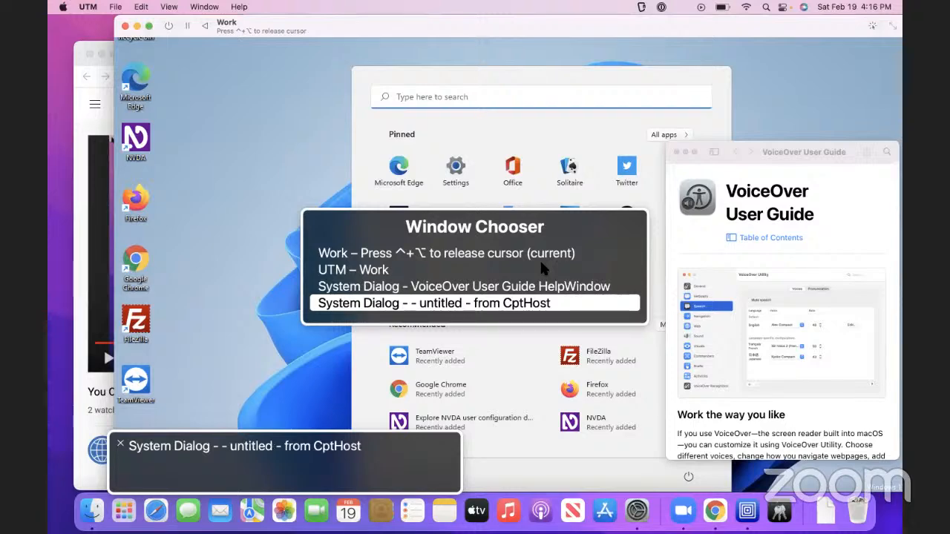
key("Return")
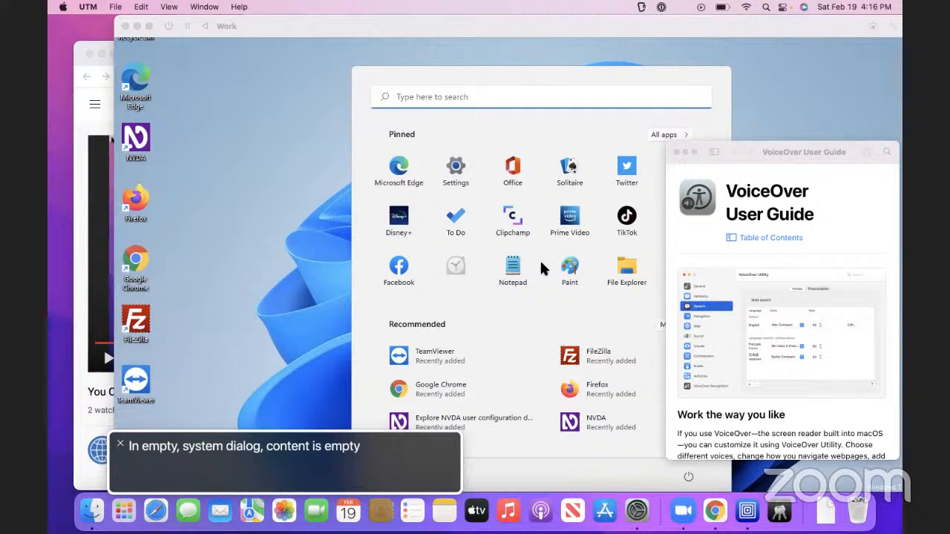
Return to the Windows virtual machine in UTM and launch Google Chrome from the desktop
key("super+Tab")
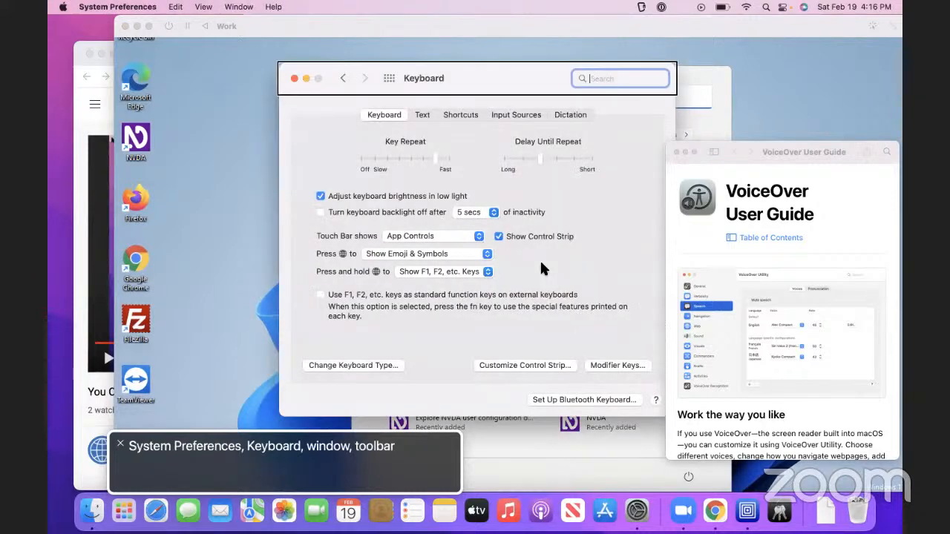
key("super+Tab")
key("Escape")
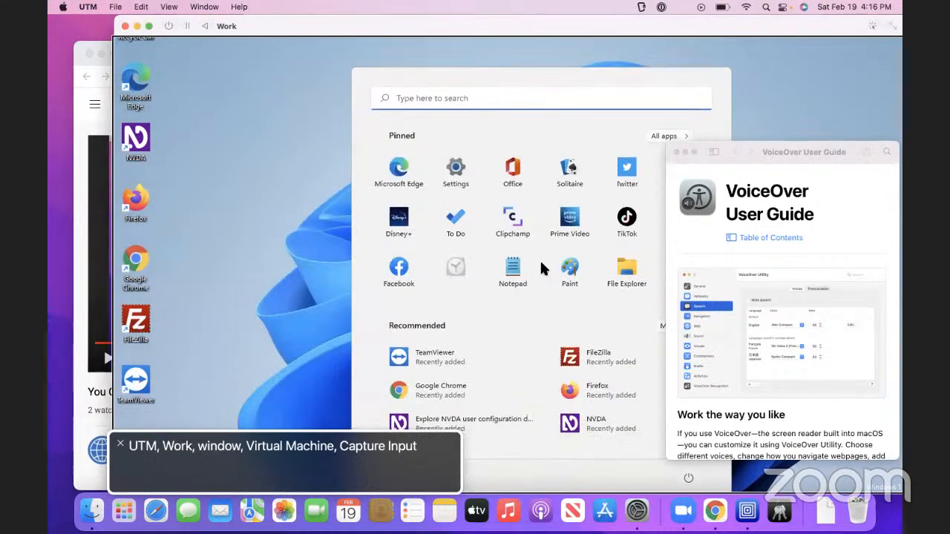
key("Down")
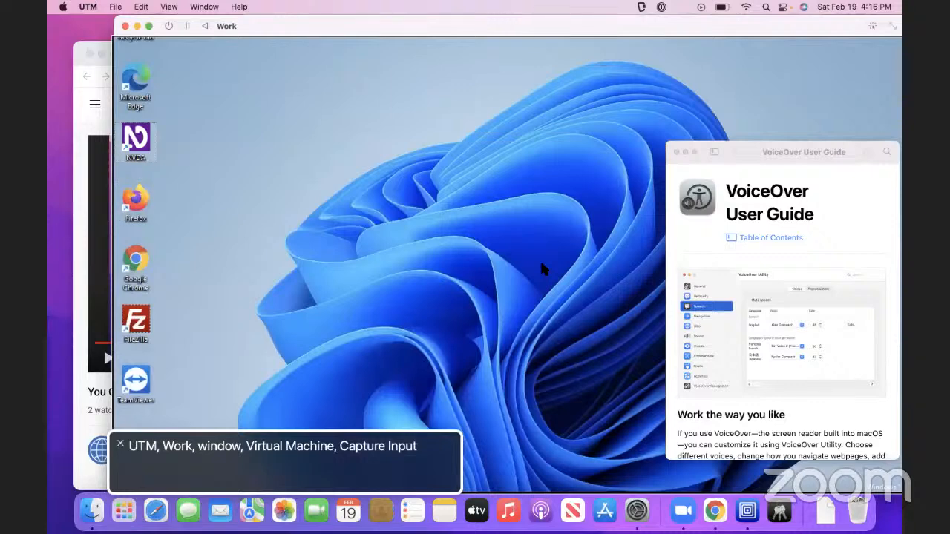
key("Down")
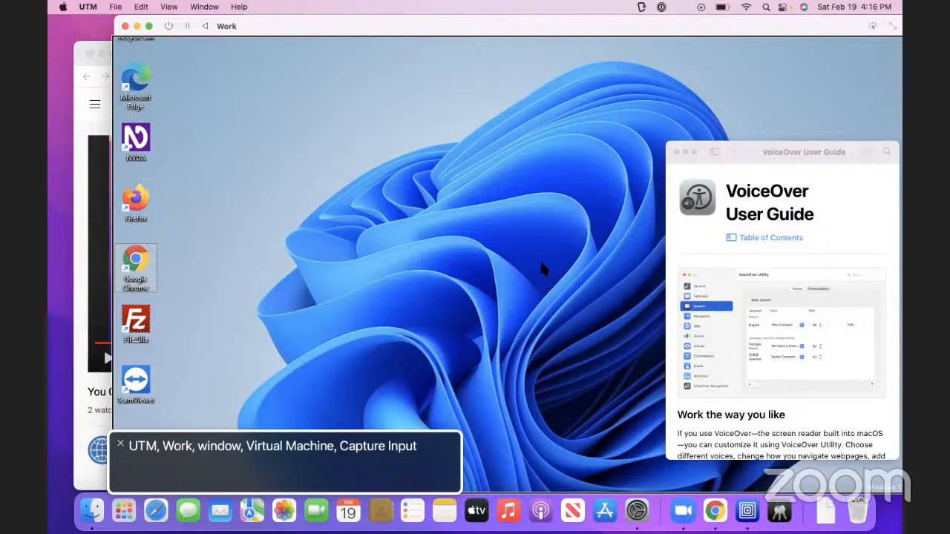
key("Return")
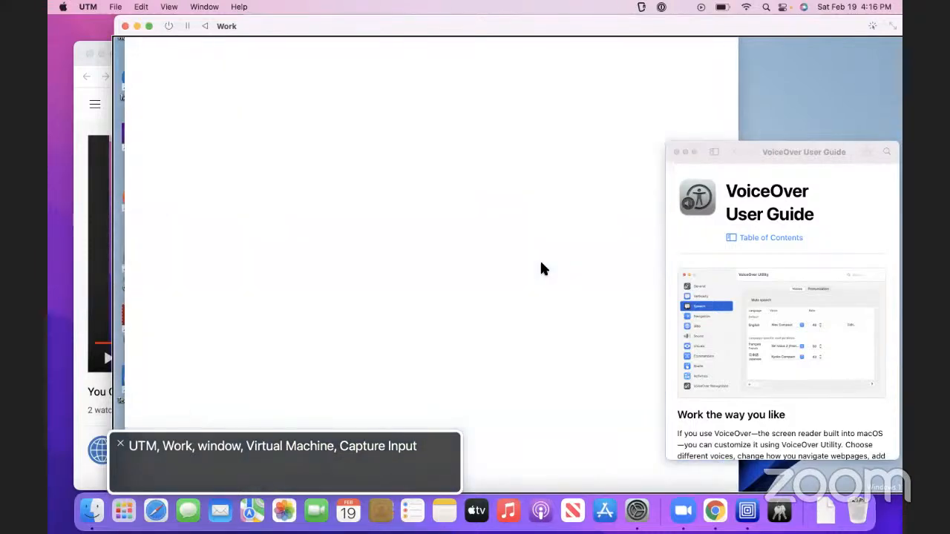